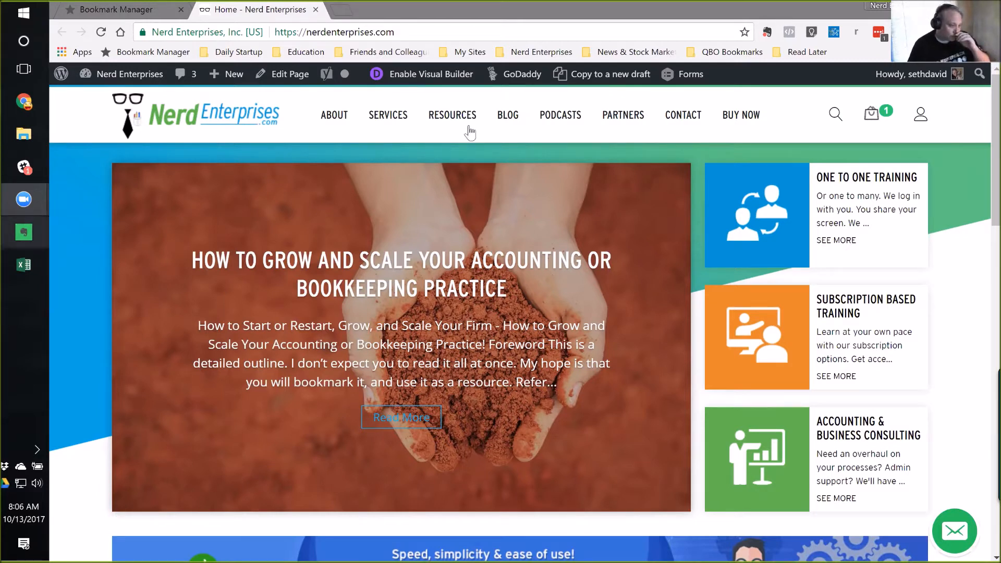
- Open the 97 & Up - Business Management in the Cloud course from the Subscription Based Training page
{"action": "mouse_move", "coordinate": [452, 116]}
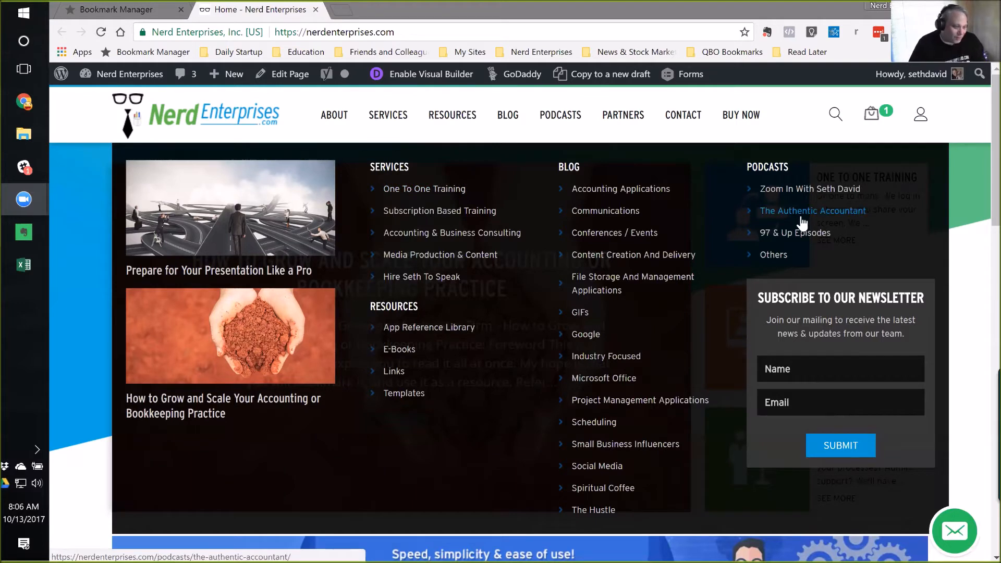
{"action": "left_click", "coordinate": [438, 211]}
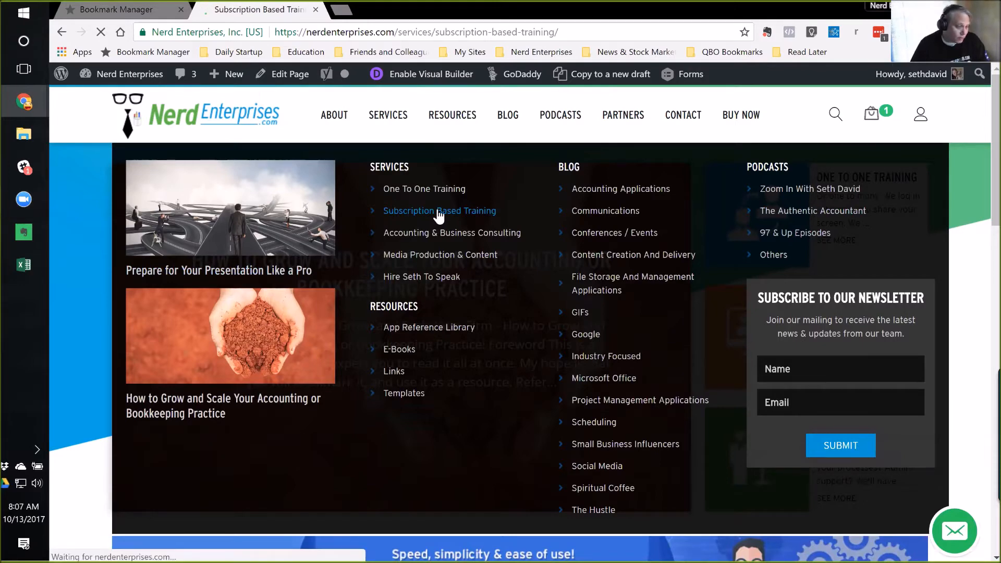
{"action": "scroll", "coordinate": [449, 254], "scroll_direction": "down", "scroll_amount": 2}
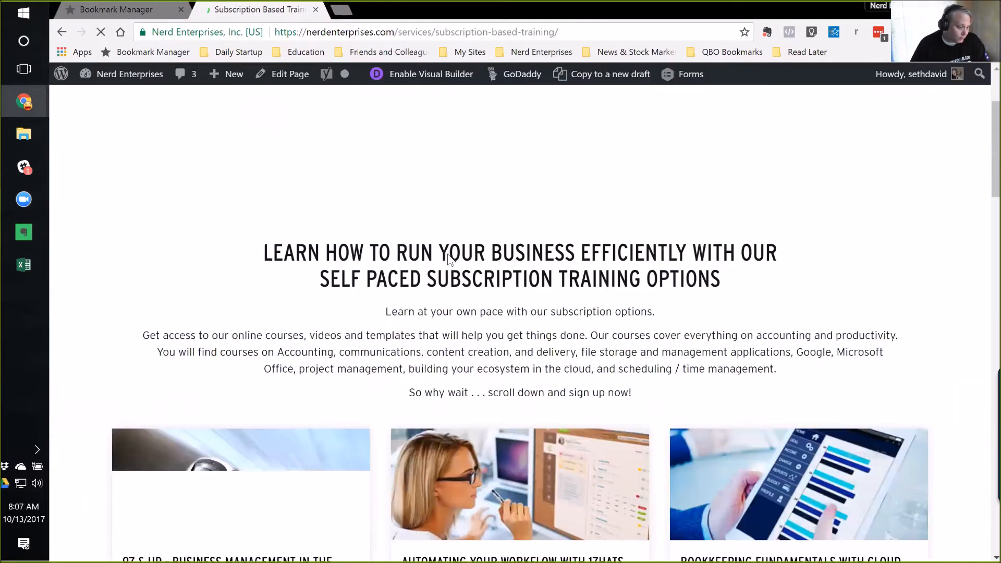
{"action": "scroll", "coordinate": [448, 256], "scroll_direction": "down", "scroll_amount": 5}
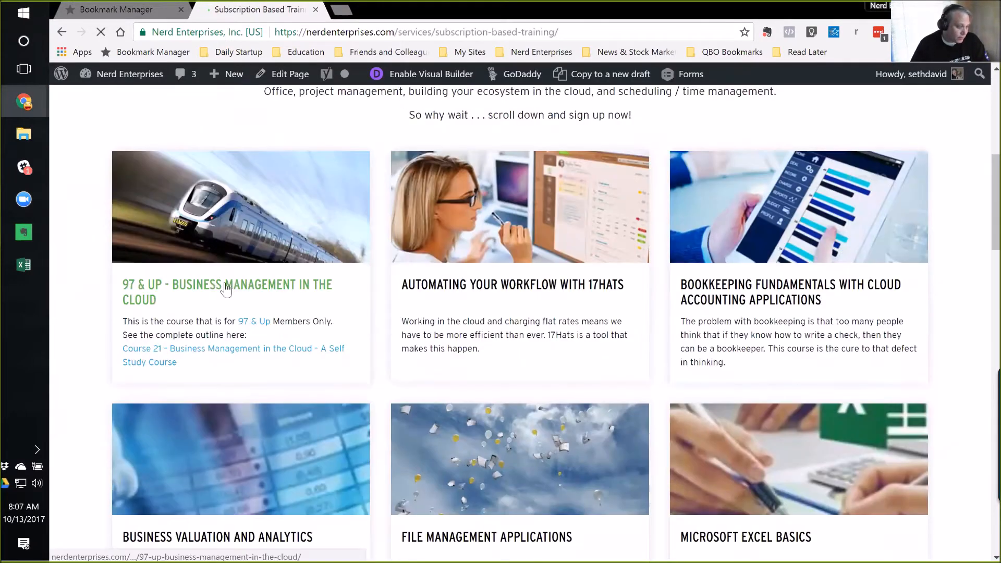
{"action": "left_click", "coordinate": [226, 290]}
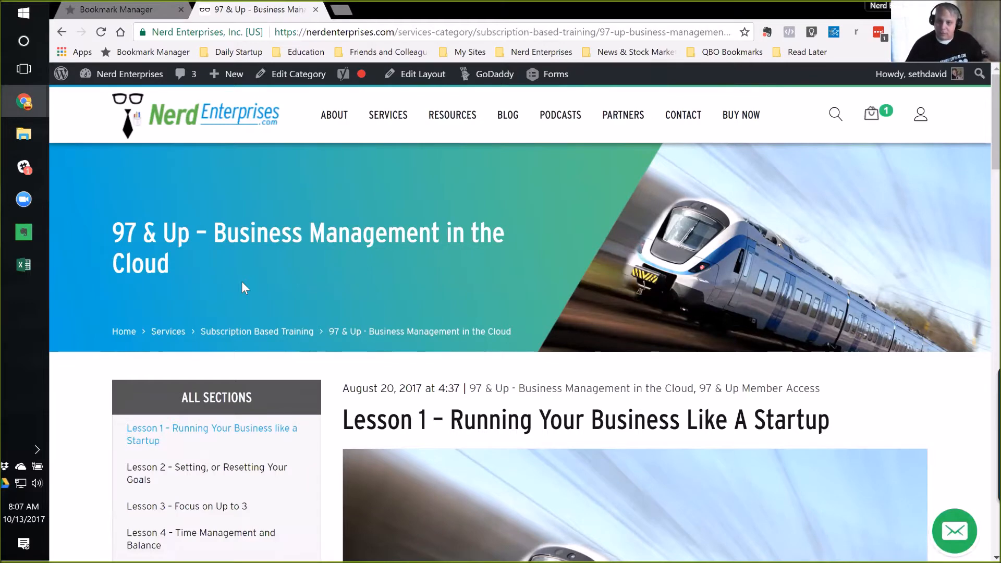
- Examine the list of lessons on the 97 & Up course page down to Lesson 27
{"action": "scroll", "coordinate": [242, 282], "scroll_direction": "down", "scroll_amount": 14}
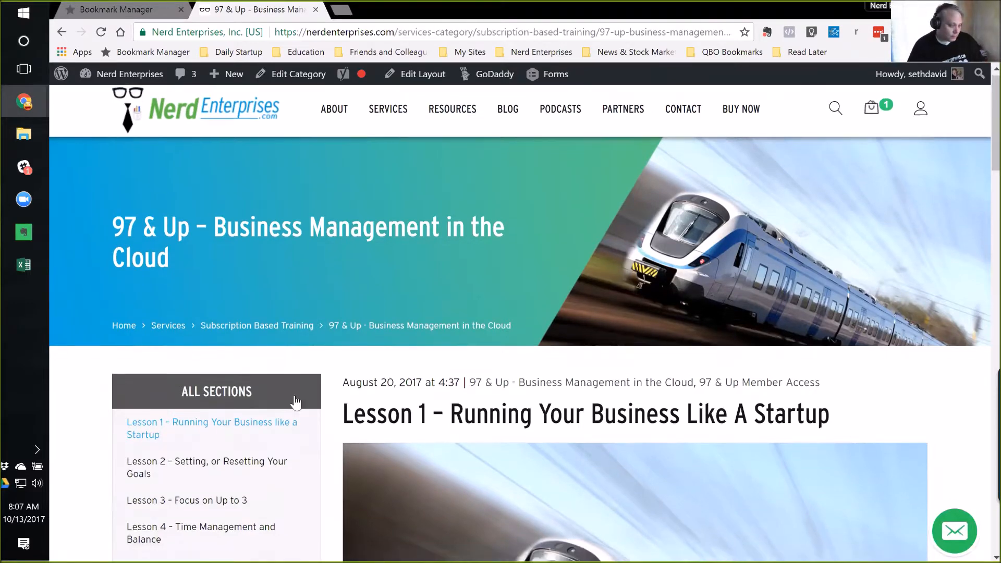
{"action": "scroll", "coordinate": [199, 426], "scroll_direction": "down", "scroll_amount": 9}
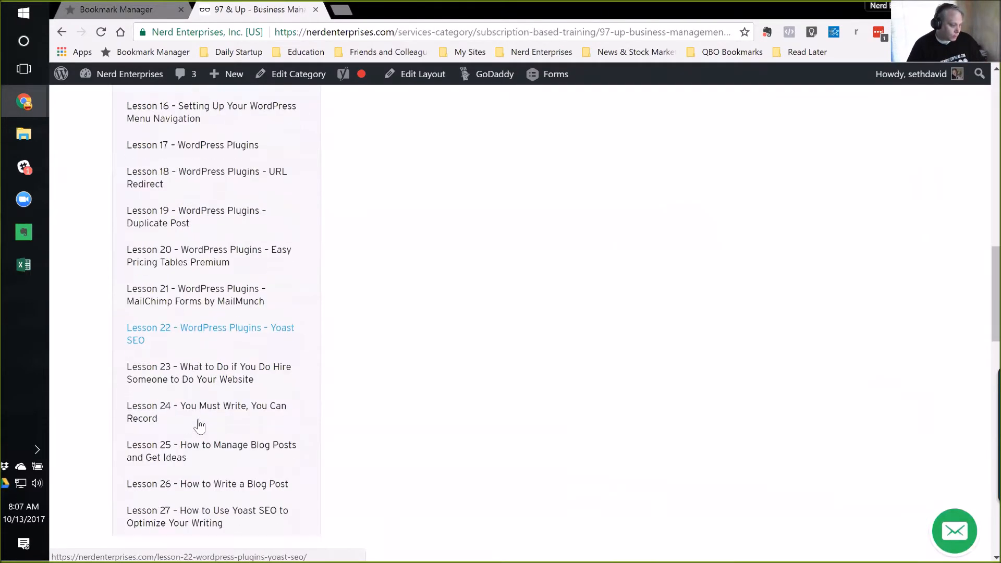
{"action": "scroll", "coordinate": [200, 426], "scroll_direction": "up", "scroll_amount": 2}
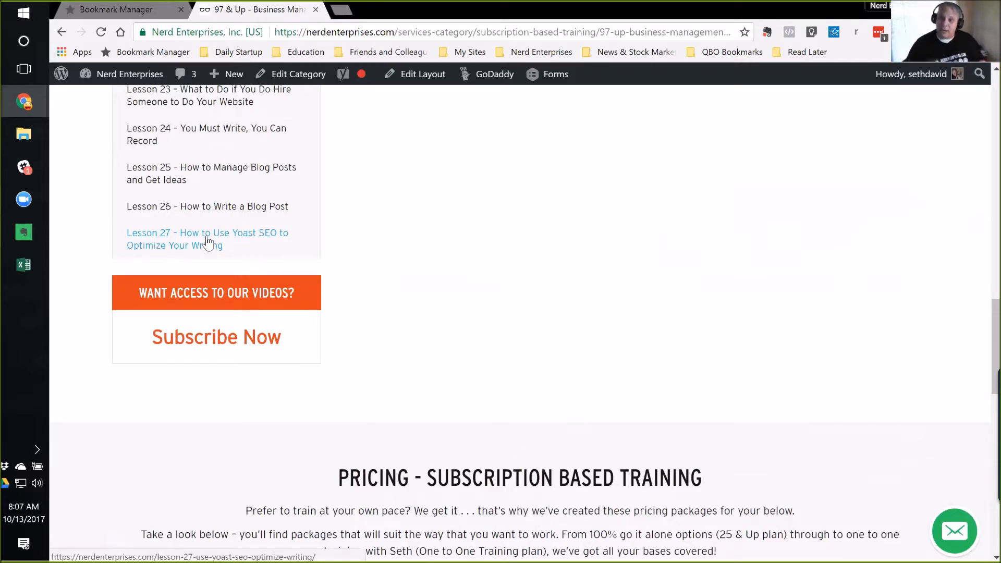
{"action": "scroll", "coordinate": [219, 250], "scroll_direction": "up", "scroll_amount": 20}
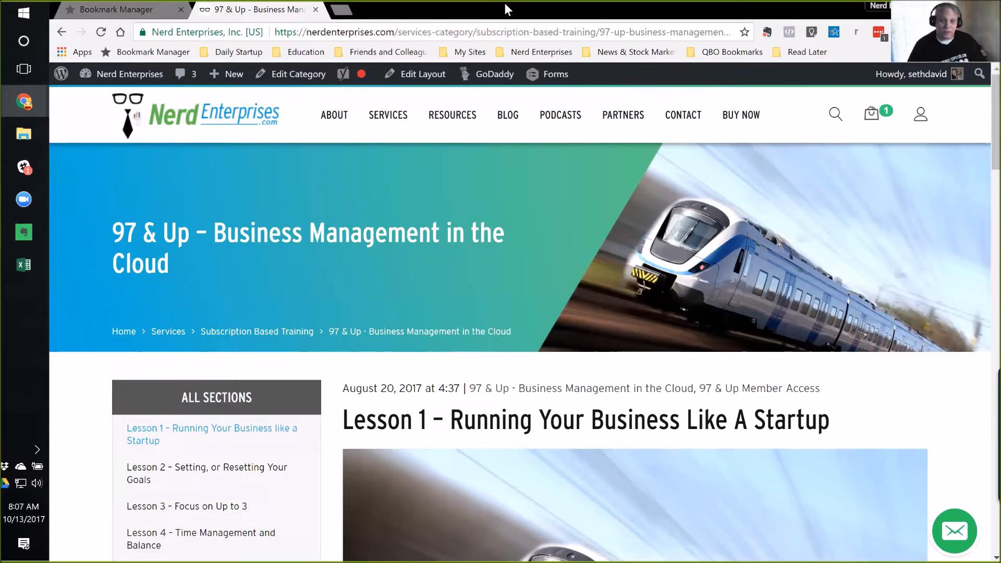
- Switch to Excel with the SalesData-1.xlsx workbook and select cell A2, the first SKU entry
{"action": "left_click_drag", "start_coordinate": [506, 6], "coordinate": [506, 0]}
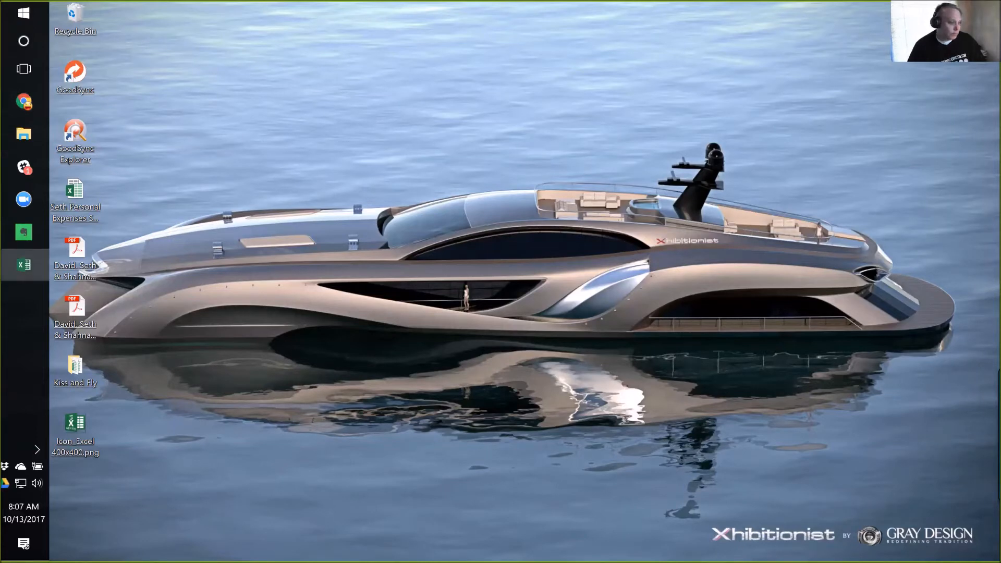
{"action": "left_click_drag", "start_coordinate": [493, 0], "coordinate": [492, 1]}
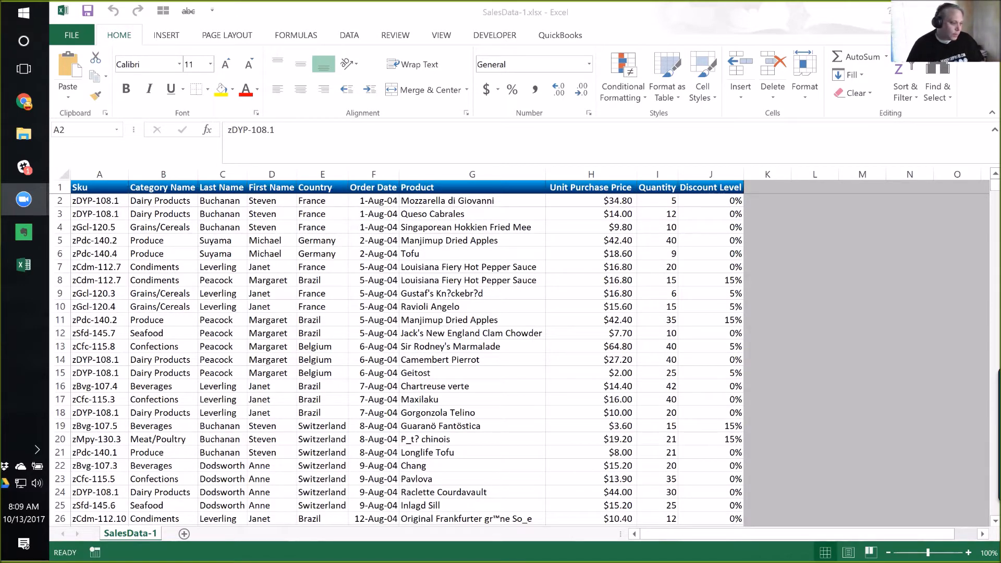
{"action": "left_click", "coordinate": [98, 205]}
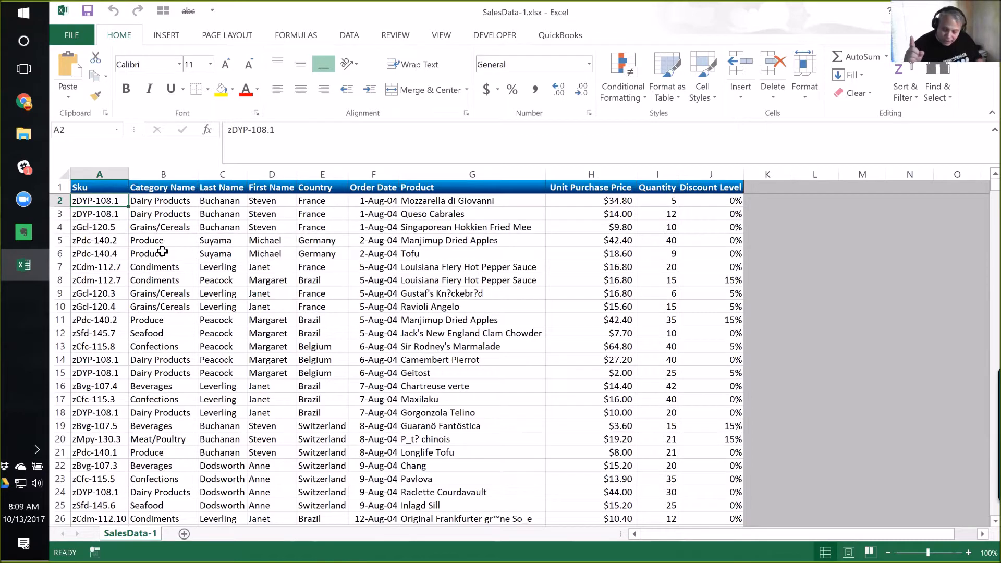
{"action": "key", "text": "alt+Tab"}
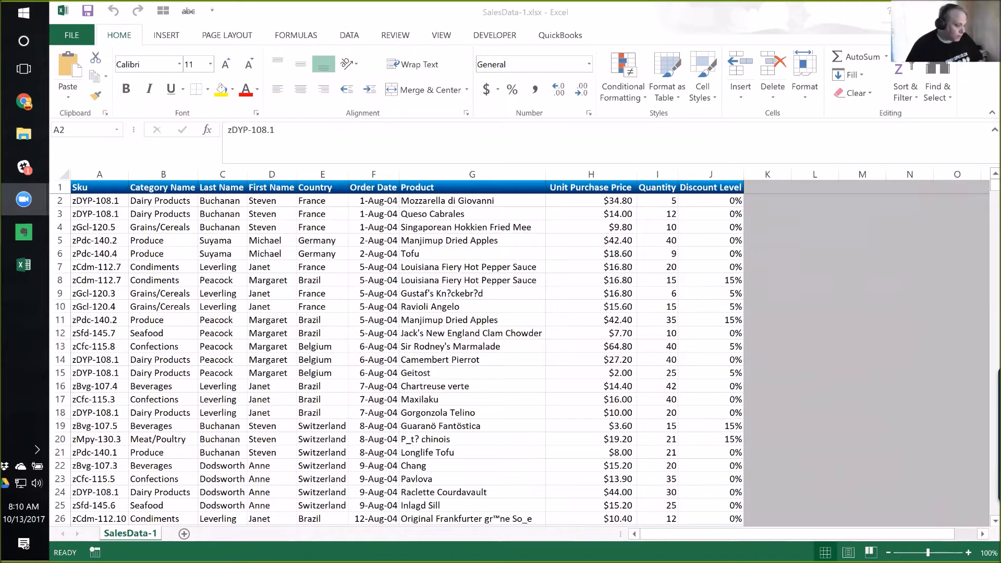
{"action": "left_click", "coordinate": [93, 203]}
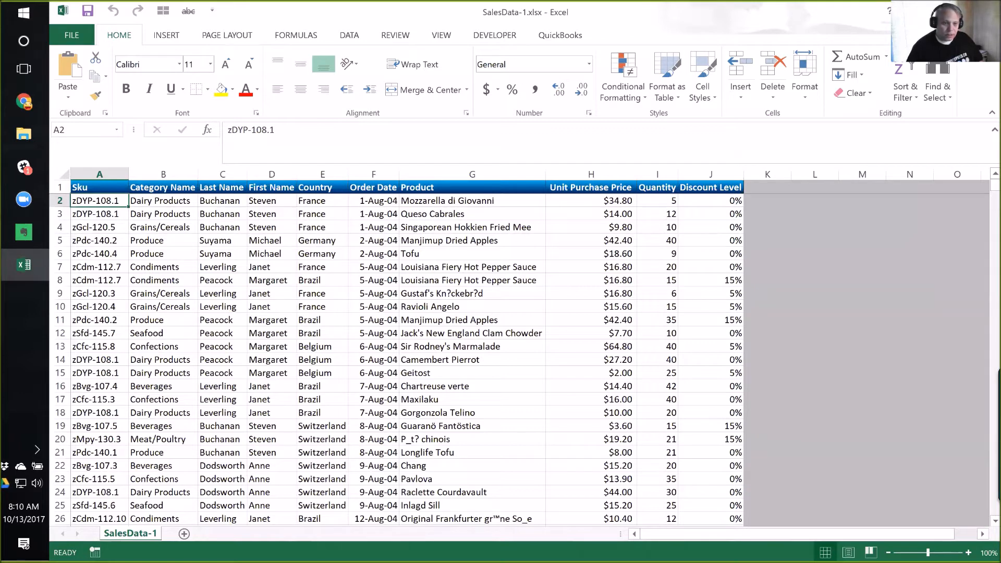
{"action": "key", "text": "alt+Tab"}
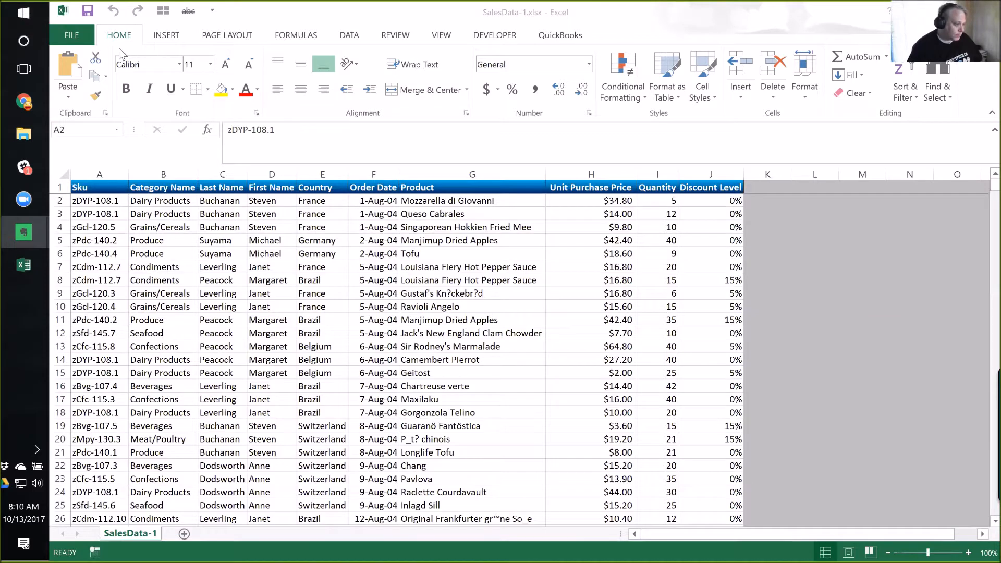
{"action": "left_click", "coordinate": [96, 201]}
- Review the sales data columns one by one from Sku to Discount Level, then return to cell A2
{"action": "left_click", "coordinate": [97, 174]}
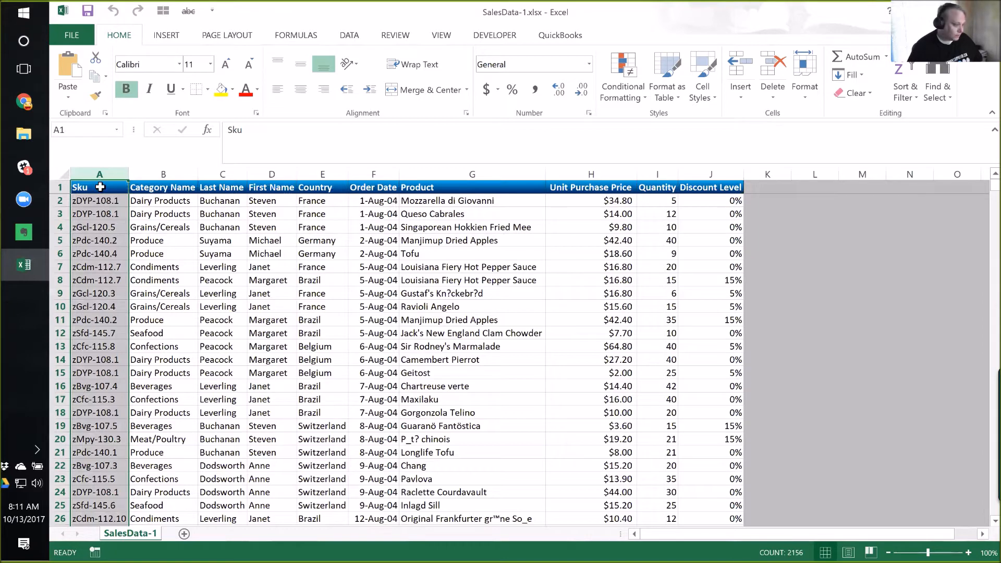
{"action": "left_click", "coordinate": [154, 174]}
{"action": "left_click", "coordinate": [212, 174]}
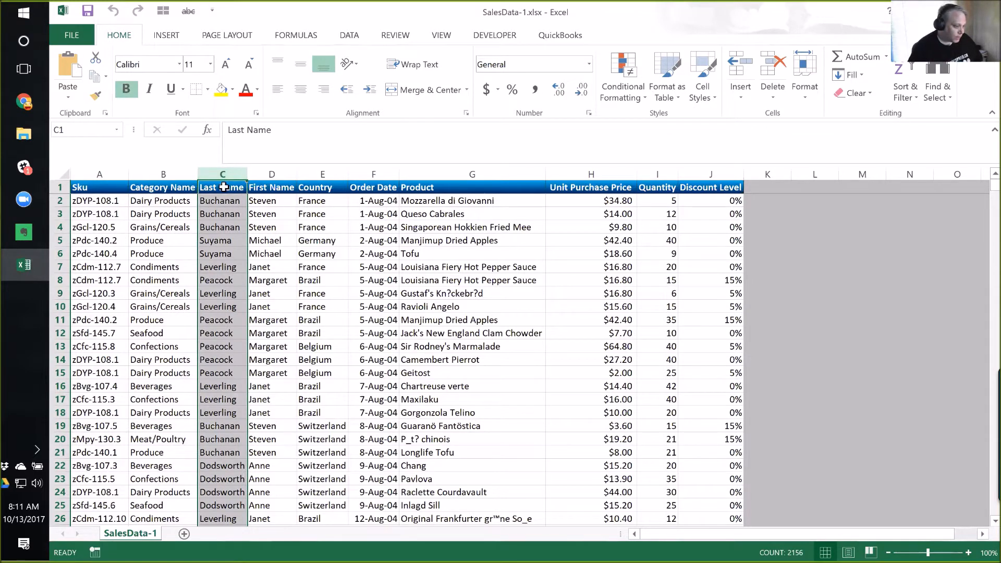
{"action": "left_click", "coordinate": [271, 188]}
{"action": "left_click", "coordinate": [322, 188]}
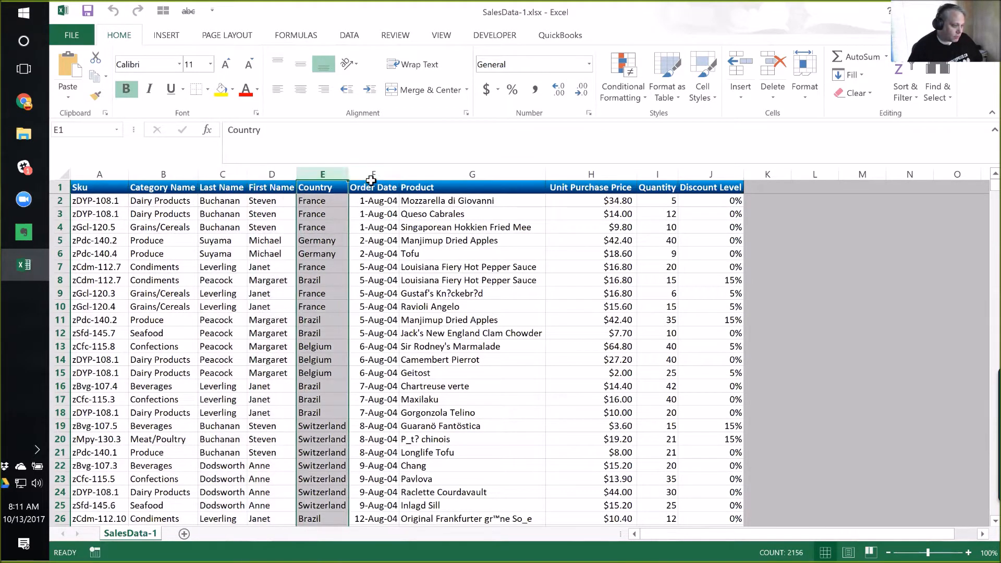
{"action": "left_click", "coordinate": [374, 192]}
{"action": "left_click", "coordinate": [499, 174]}
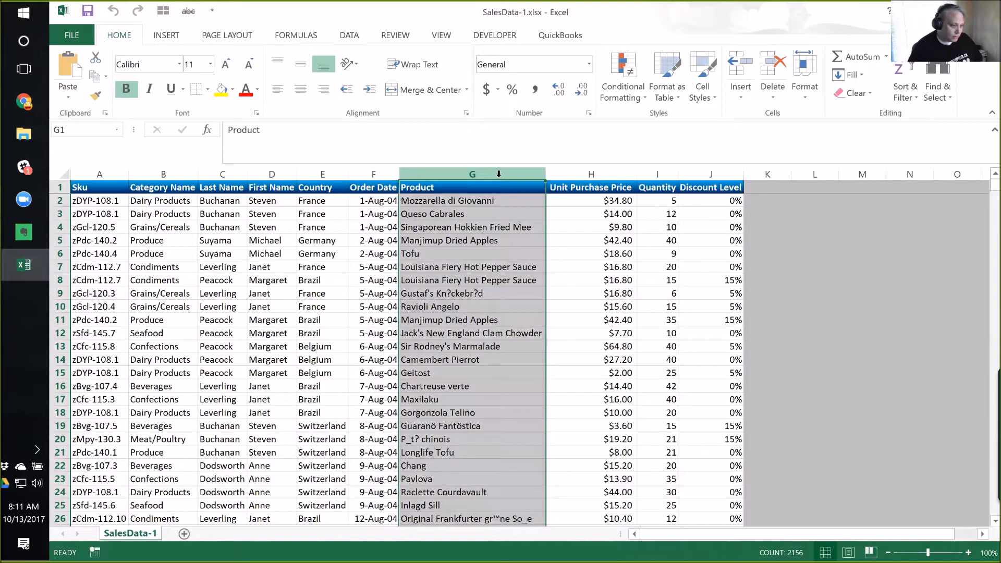
{"action": "left_click", "coordinate": [583, 176]}
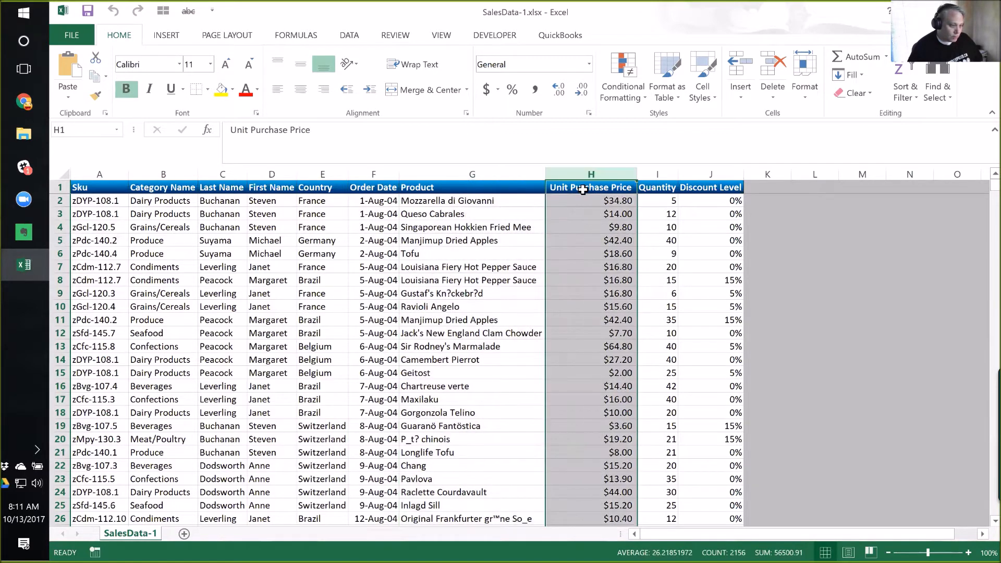
{"action": "left_click", "coordinate": [656, 176]}
{"action": "left_click", "coordinate": [697, 190]}
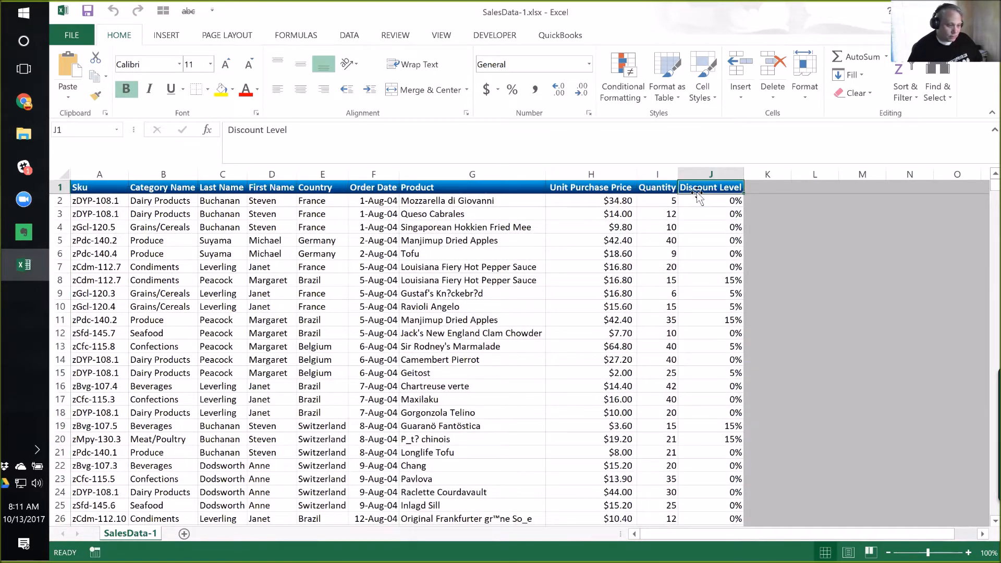
{"action": "left_click", "coordinate": [699, 175]}
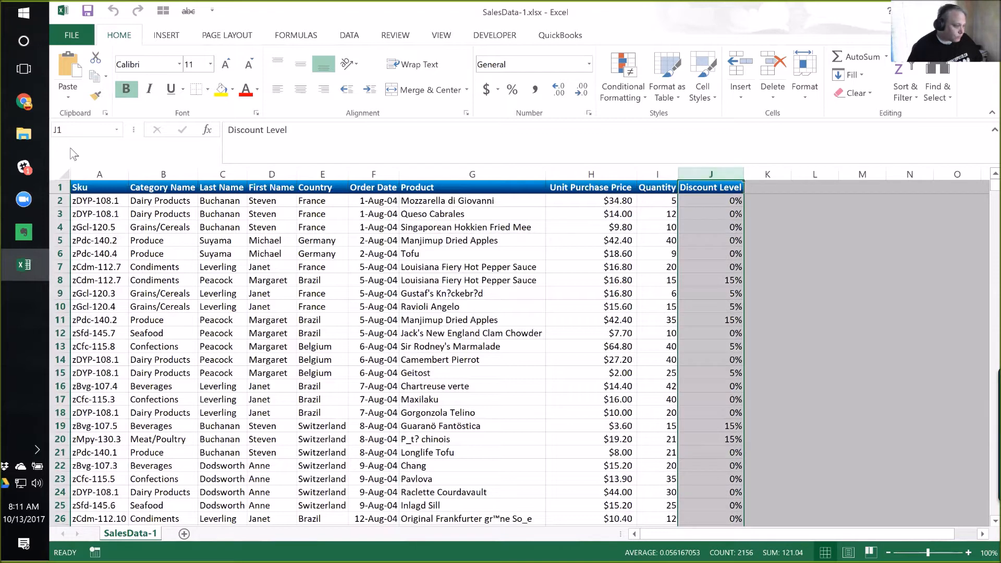
{"action": "left_click", "coordinate": [94, 201]}
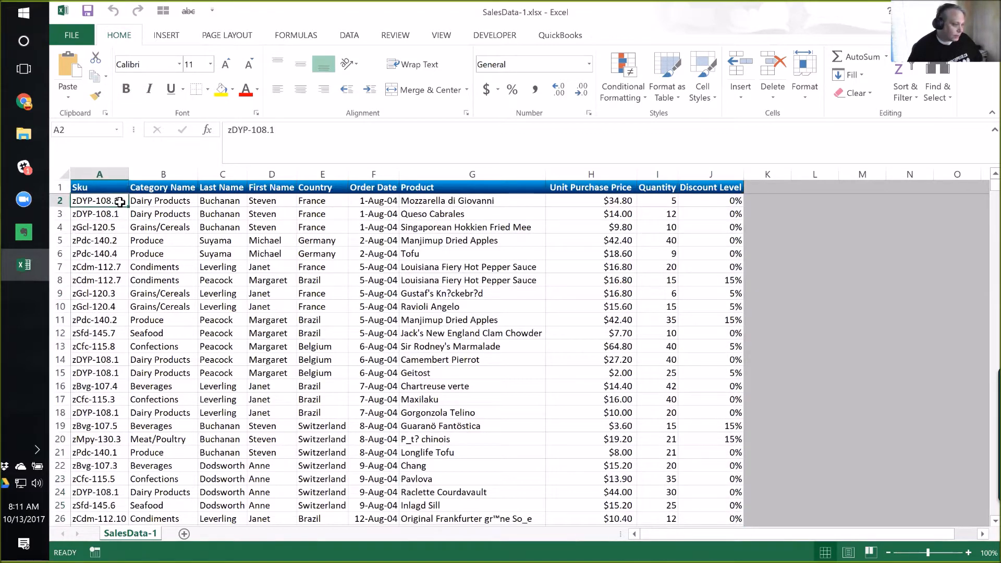
- Insert a blank column between the Quantity and Discount Level columns
{"action": "right_click", "coordinate": [703, 177]}
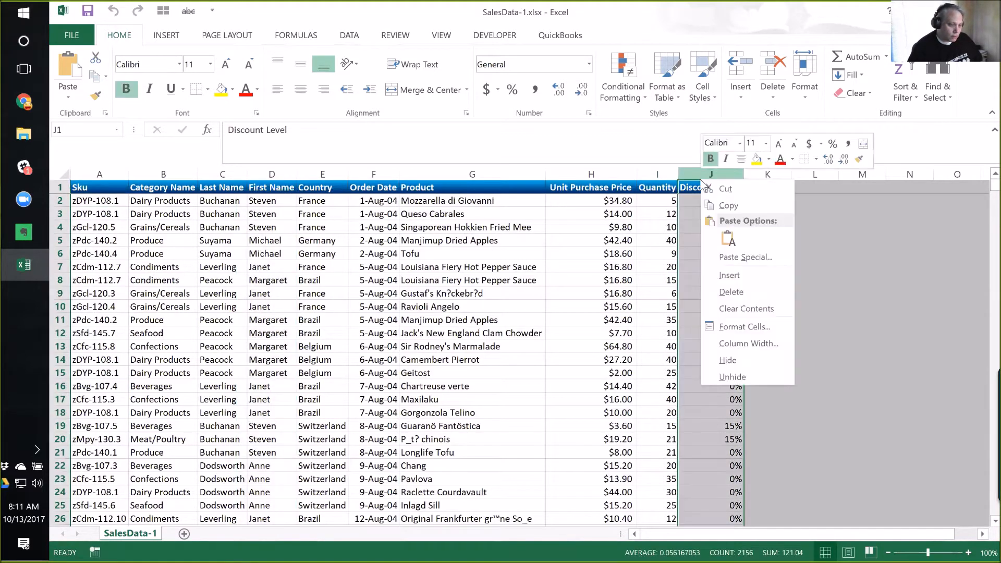
{"action": "key", "text": "Escape"}
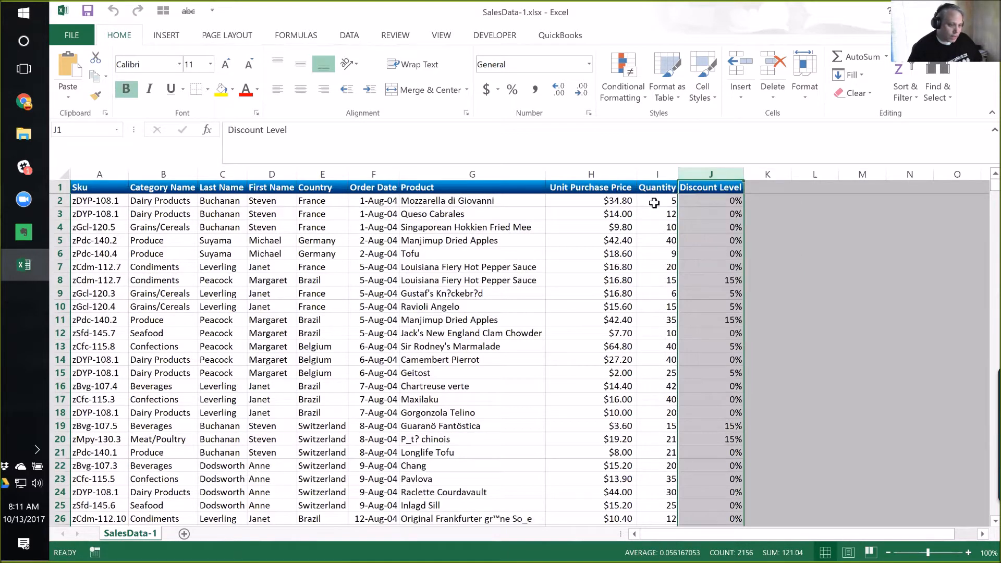
{"action": "left_click", "coordinate": [654, 203]}
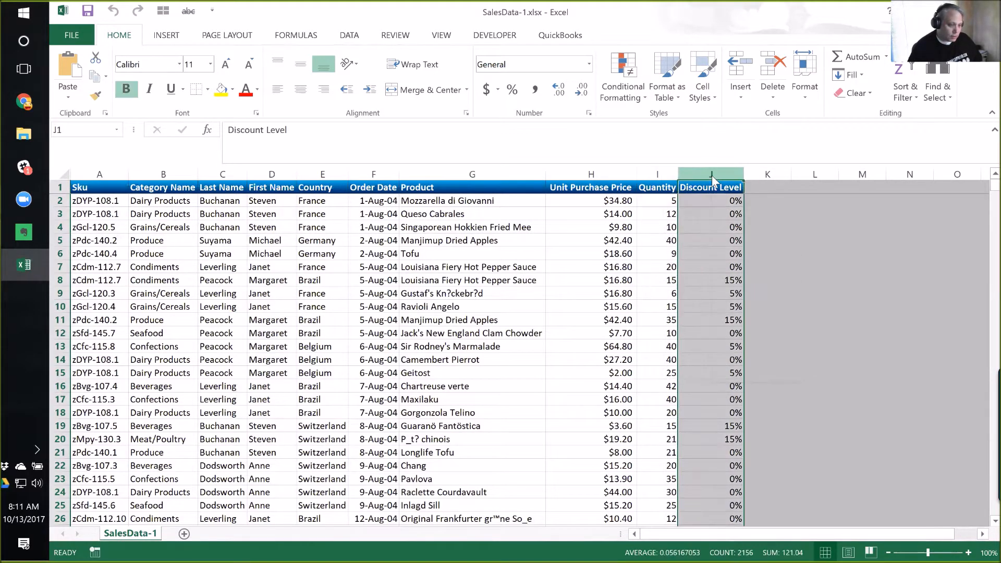
{"action": "right_click", "coordinate": [711, 176]}
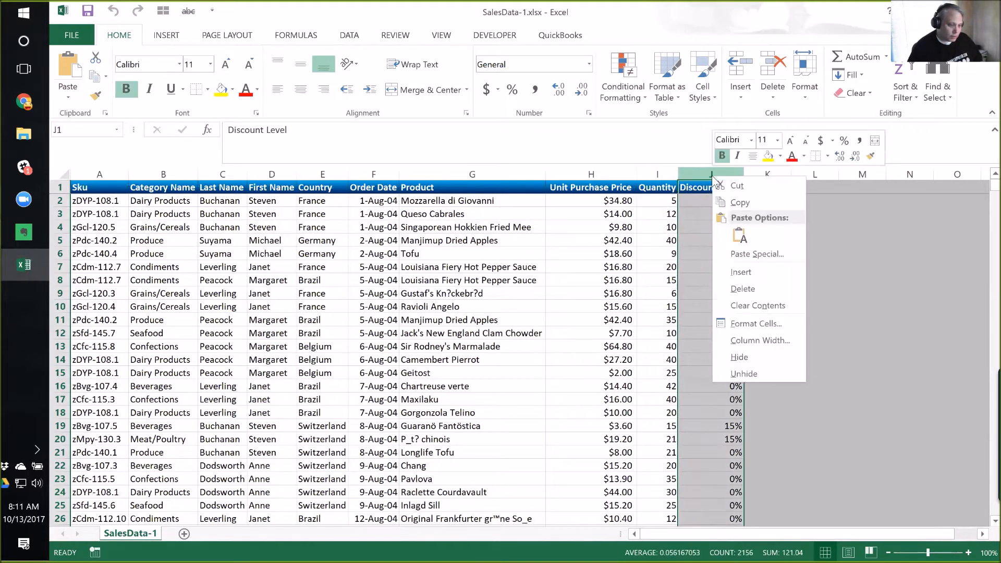
{"action": "left_click", "coordinate": [747, 275]}
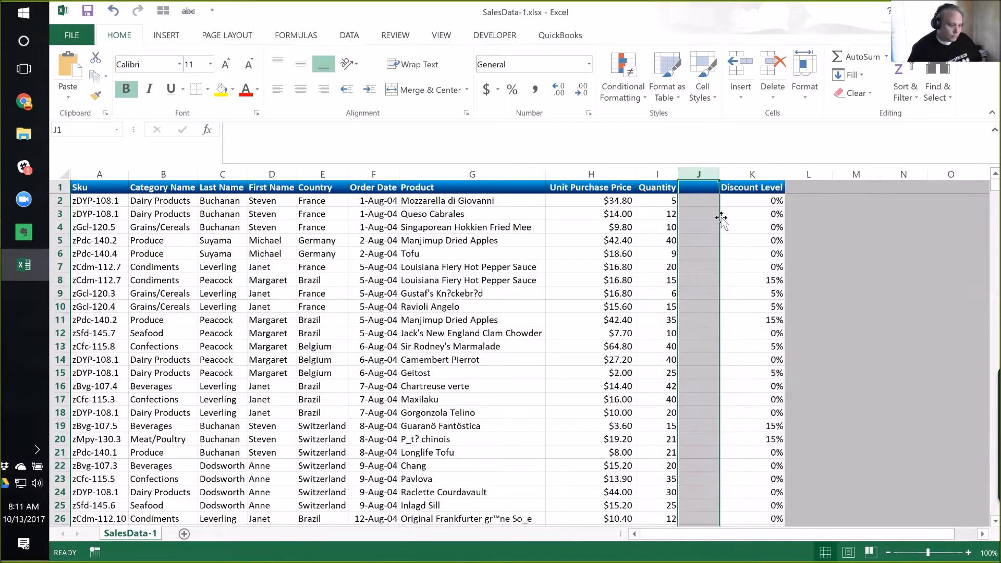
- Enter the header "Order Total" in cell J1 of the new column
{"action": "left_click", "coordinate": [698, 188]}
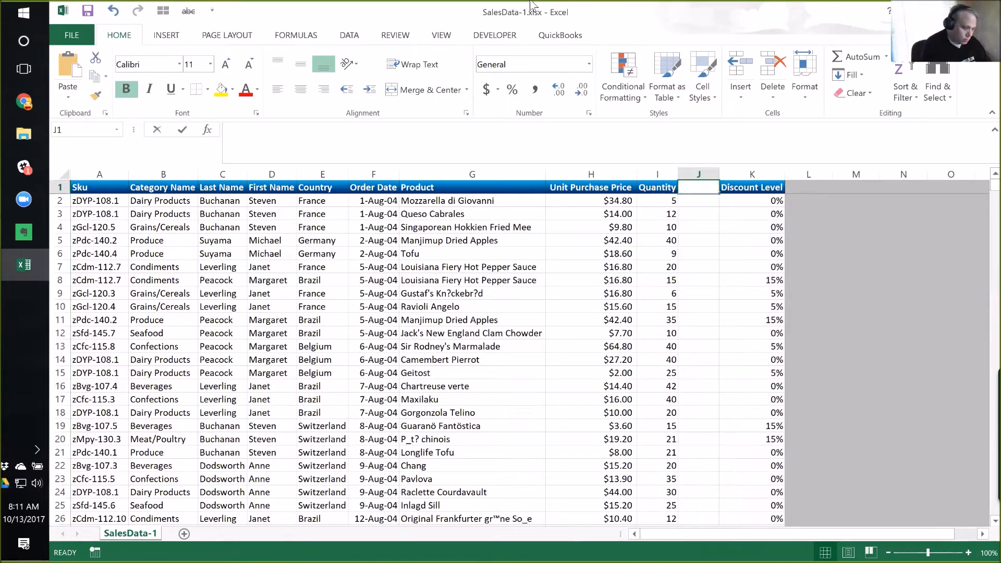
{"action": "type", "text": "order Total"}
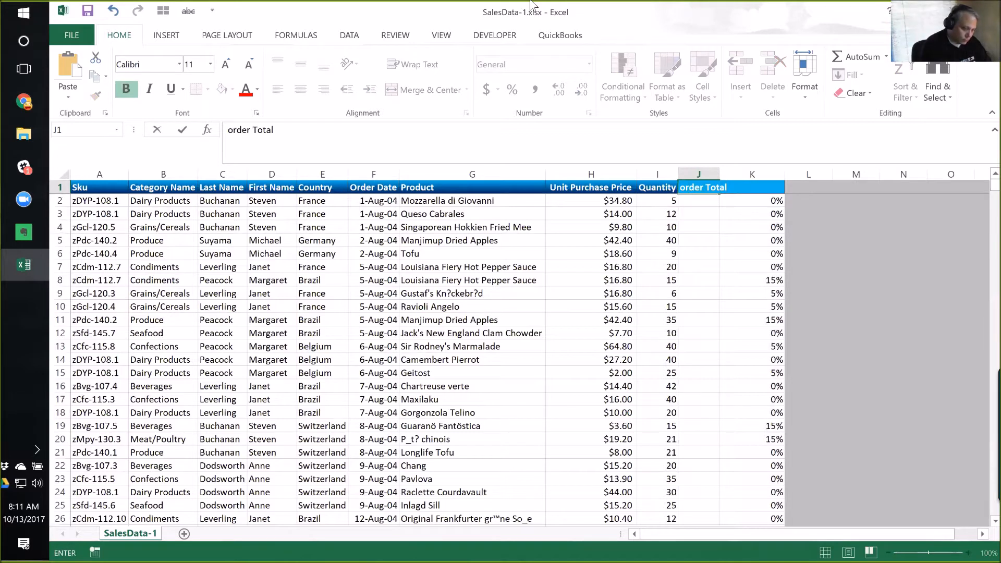
{"action": "key", "text": "BackSpace"}
{"action": "key", "text": "BackSpace"}
{"action": "key", "text": "BackSpace"}
{"action": "key", "text": "BackSpace"}
{"action": "key", "text": "BackSpace"}
{"action": "key", "text": "BackSpace"}
{"action": "key", "text": "BackSpace"}
{"action": "key", "text": "BackSpace"}
{"action": "key", "text": "BackSpace"}
{"action": "key", "text": "BackSpace"}
{"action": "key", "text": "BackSpace"}
{"action": "type", "text": "Order Total"}
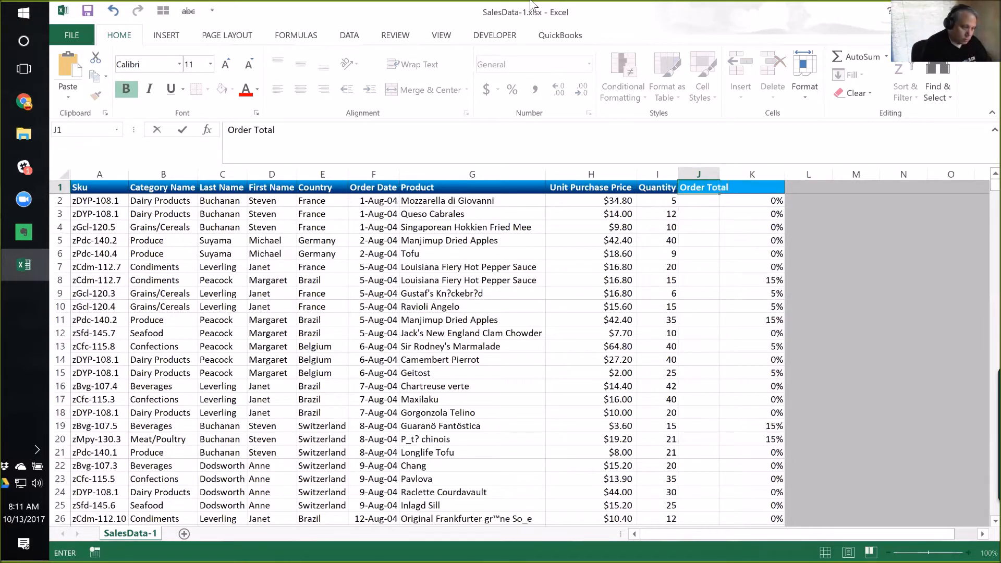
{"action": "key", "text": "Return"}
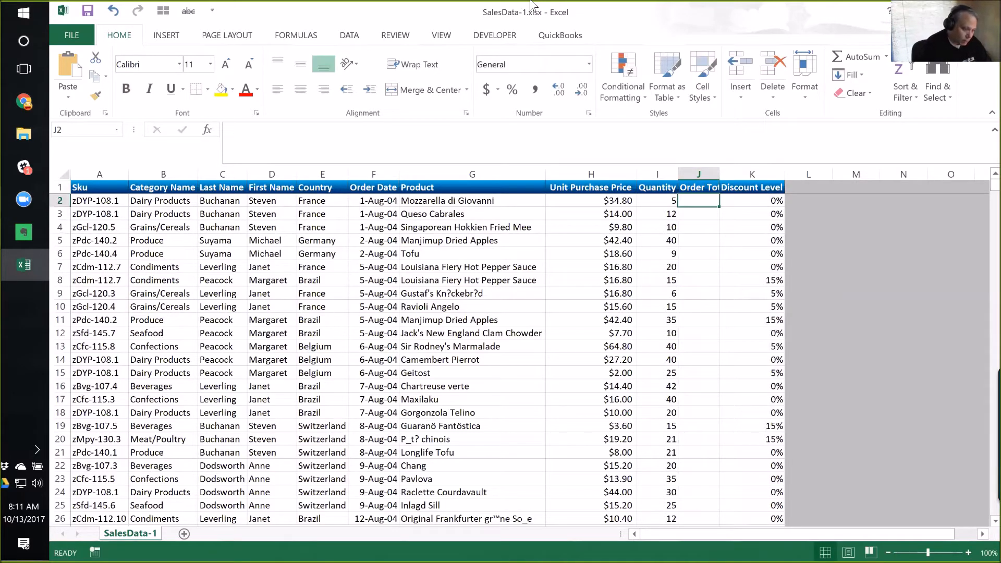
- Enter the formula =H2*I2 in cell J2 to multiply the unit purchase price by the quantity
{"action": "type", "text": "="}
{"action": "key", "text": "Left"}
{"action": "key", "text": "Left"}
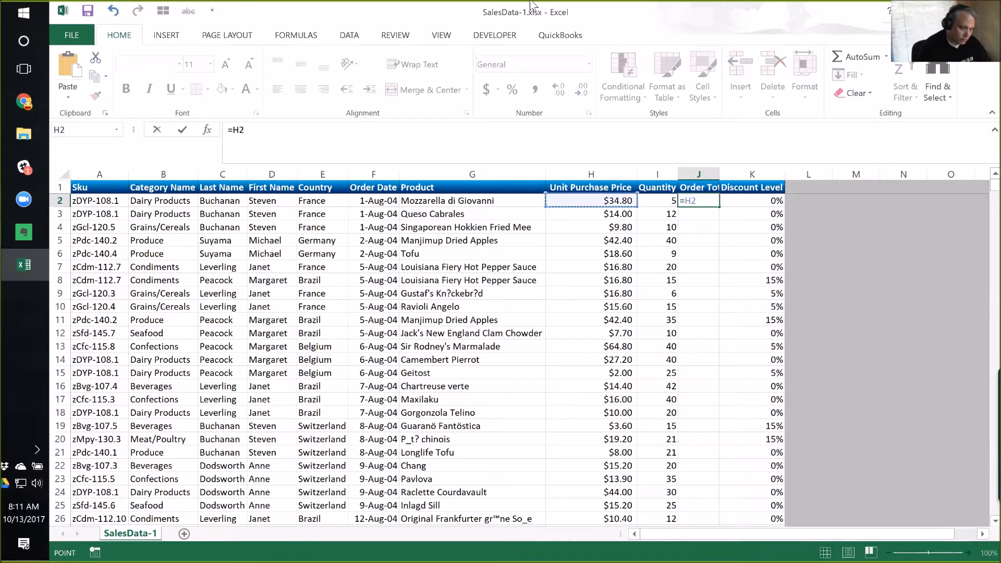
{"action": "type", "text": "*"}
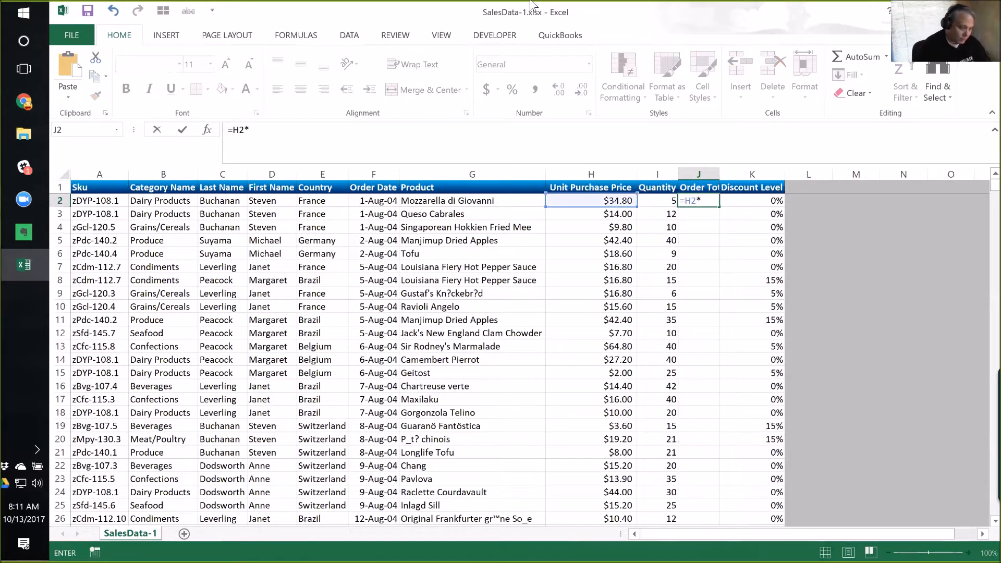
{"action": "key", "text": "Left"}
{"action": "key", "text": "Return"}
- Copy the J2 formula down the Order Total column to J2156 and autofit the column width
{"action": "key", "text": "Up"}
{"action": "key", "text": "ctrl+c"}
{"action": "key", "text": "Left"}
{"action": "key", "text": "ctrl+Down"}
{"action": "key", "text": "Right"}
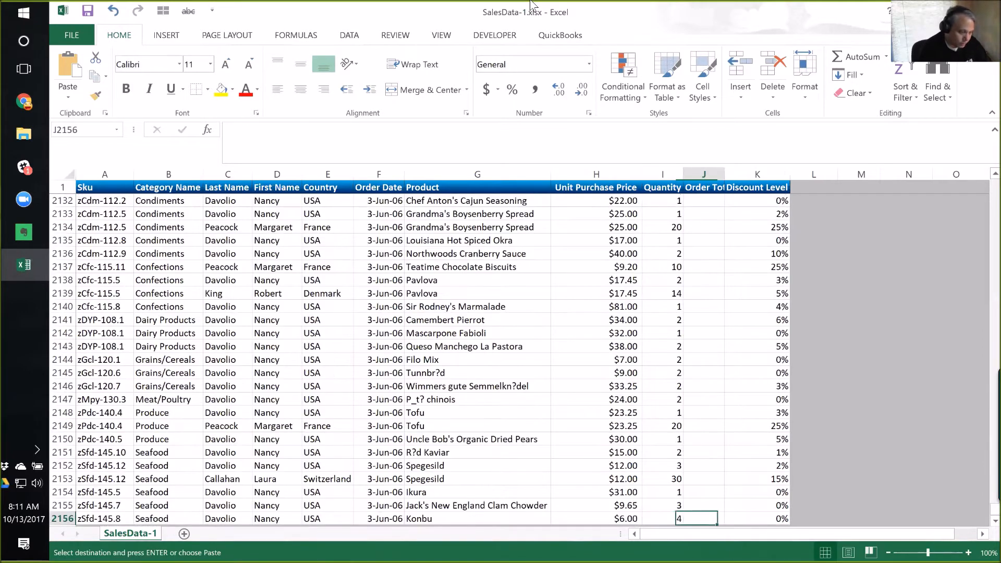
{"action": "key", "text": "ctrl+shift+Up"}
{"action": "key", "text": "ctrl+v"}
{"action": "key", "text": "ctrl+Up"}
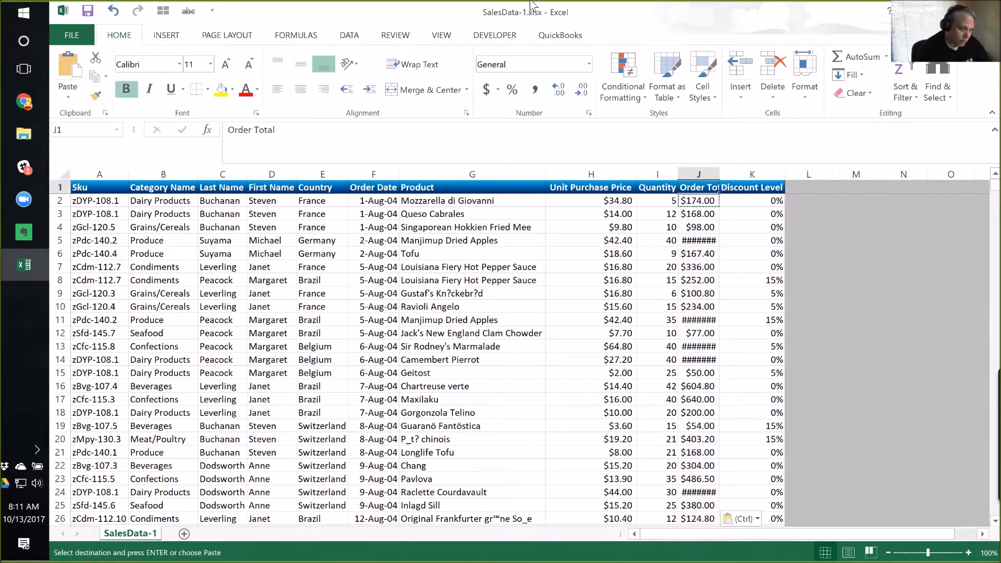
{"action": "double_click", "coordinate": [720, 174]}
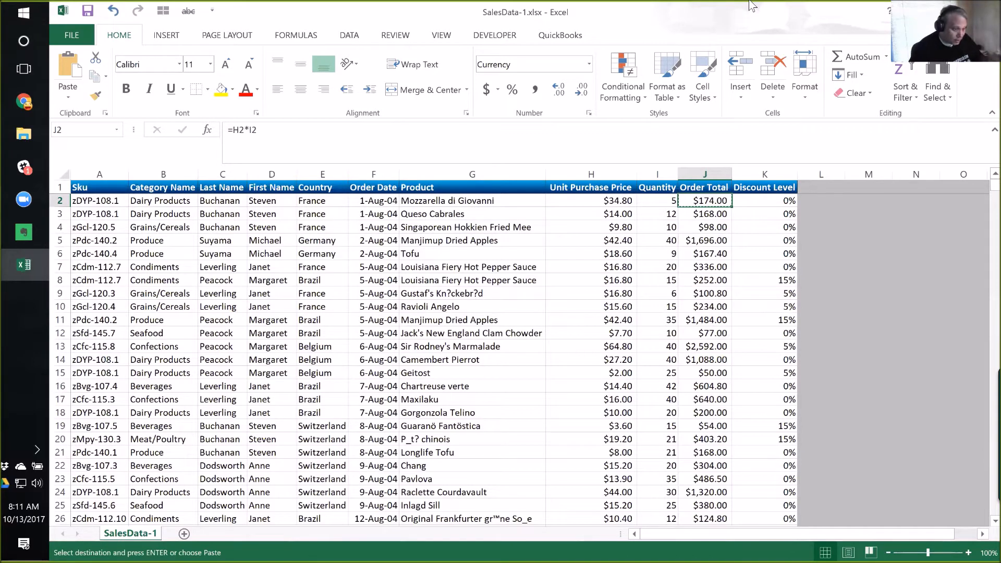
- Clear the Order Total formulas from J3 down to J2156, keeping only the formula in J2
{"action": "key", "text": "Down"}
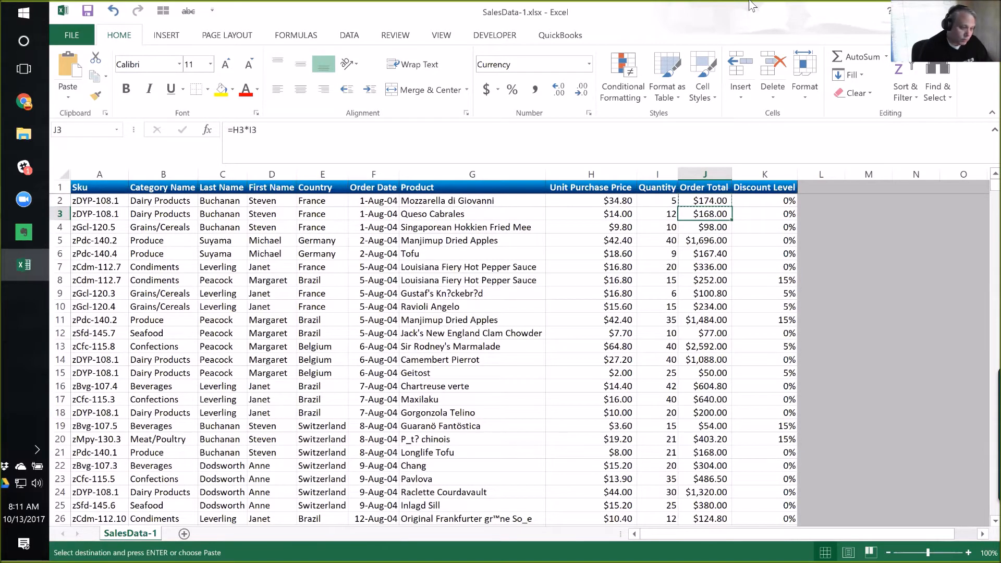
{"action": "key", "text": "ctrl+shift+Down"}
{"action": "key", "text": "Return"}
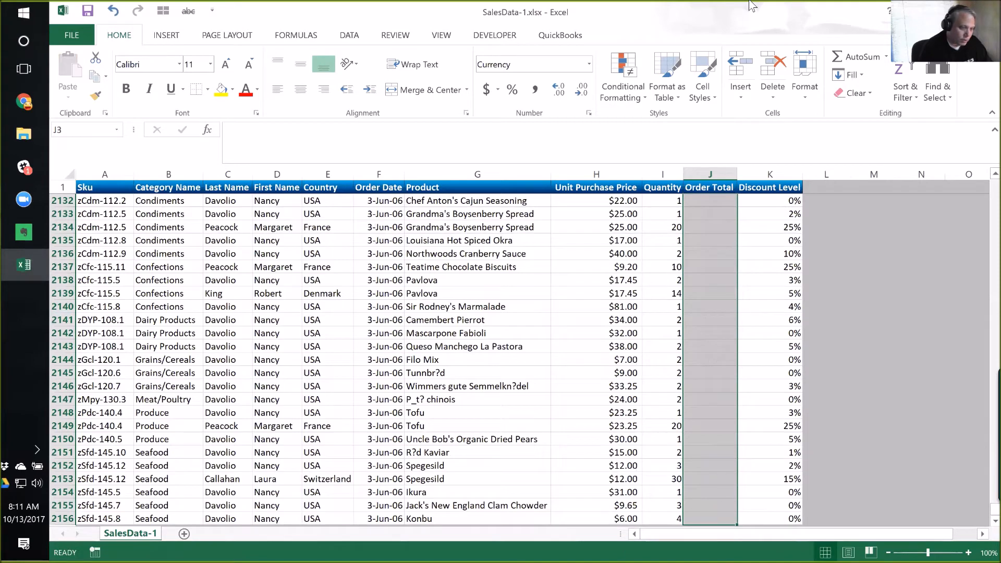
{"action": "key", "text": "ctrl+Up"}
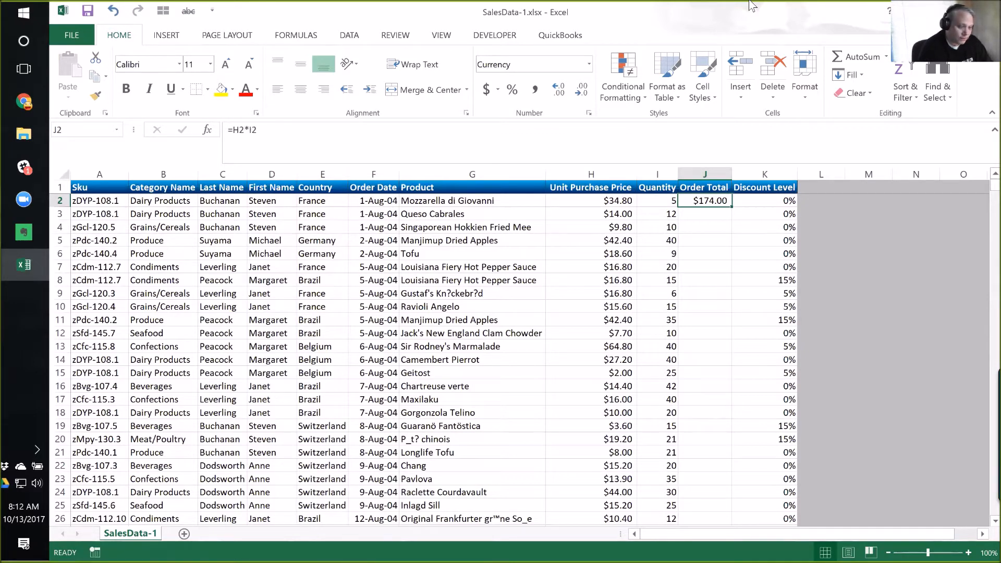
- Check the last data row in the Sku column, then go back to the Order Total formula in J2
{"action": "key", "text": "Home"}
{"action": "key", "text": "ctrl+Down"}
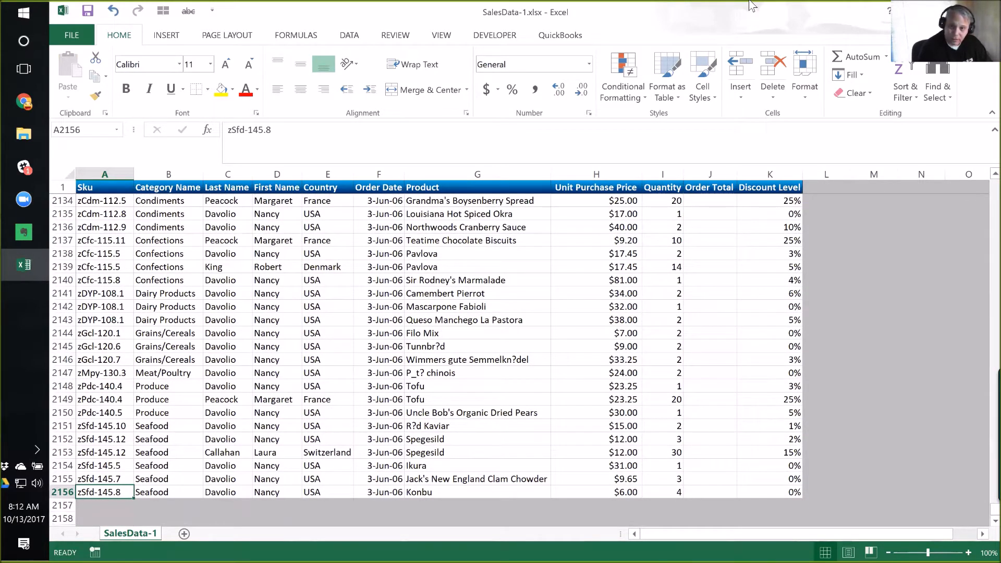
{"action": "key", "text": "ctrl+Up"}
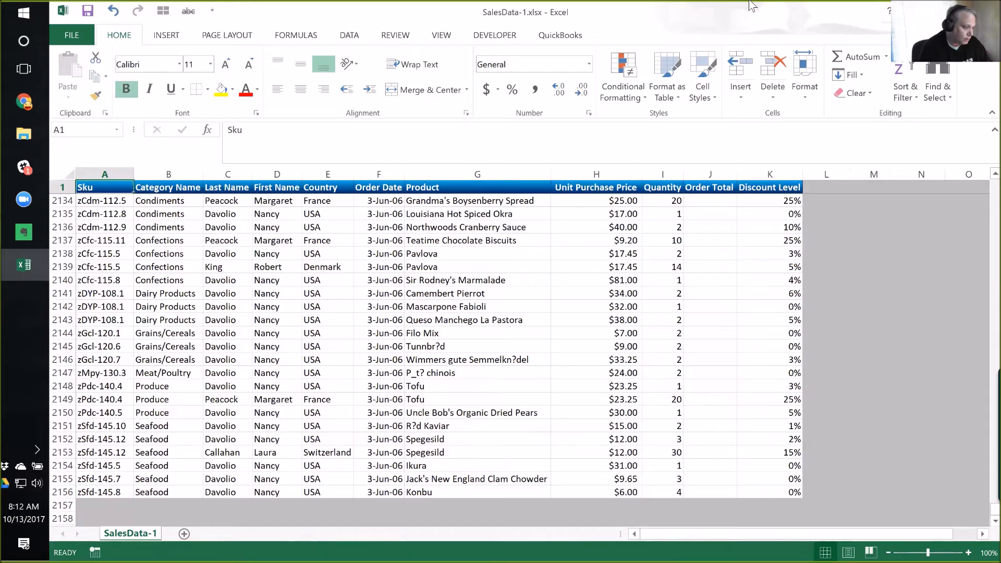
{"action": "key", "text": "Right"}
{"action": "key", "text": "Right"}
{"action": "key", "text": "Right"}
{"action": "key", "text": "Right"}
{"action": "key", "text": "Right"}
{"action": "key", "text": "Right"}
{"action": "key", "text": "Right"}
{"action": "key", "text": "Right"}
{"action": "key", "text": "Right"}
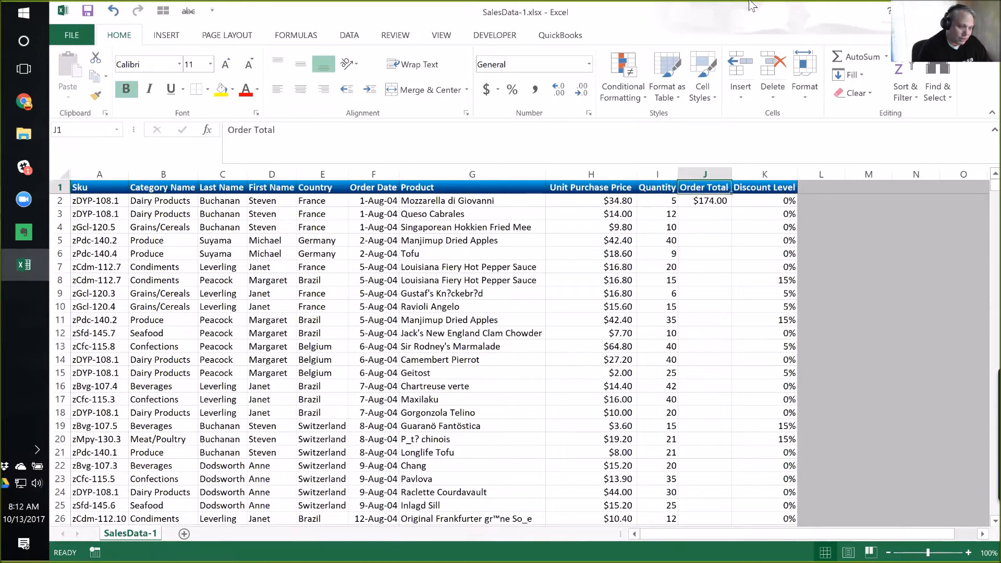
{"action": "key", "text": "Down"}
{"action": "key", "text": "Down"}
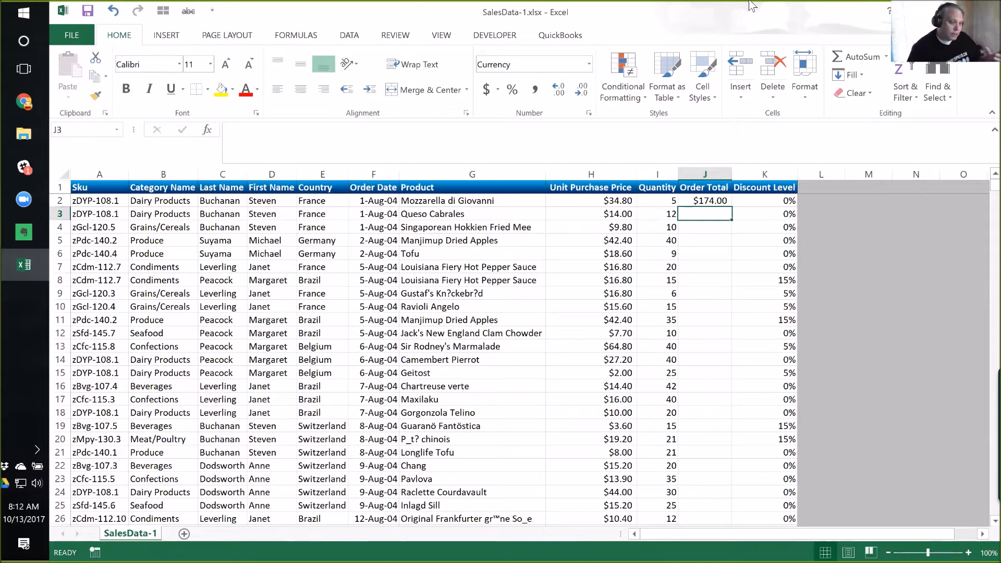
{"action": "key", "text": "Up"}
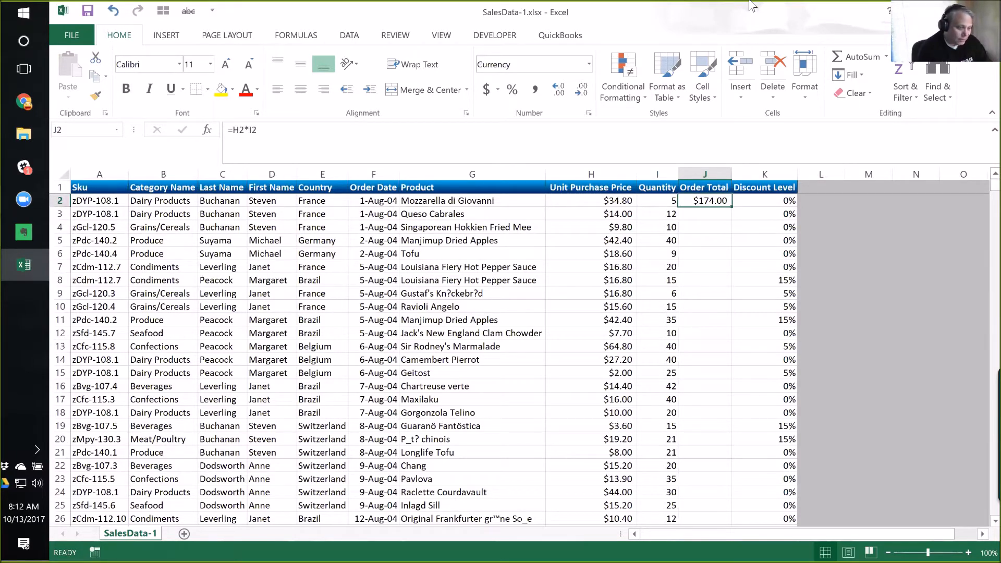
- Review the unit purchase price and quantity cells, H2 and I2, that feed the formula in J2
{"action": "key", "text": "Left"}
{"action": "key", "text": "Right"}
{"action": "key", "text": "Left"}
{"action": "key", "text": "Left"}
{"action": "key", "text": "Right"}
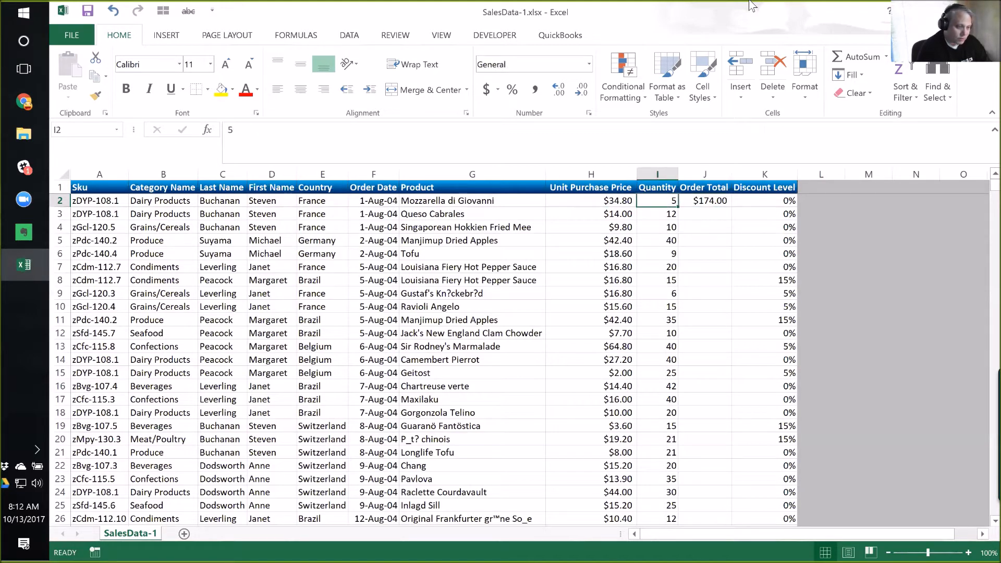
{"action": "key", "text": "Right"}
- Copy the formula in J2 and extend the destination selection gradually from J3 down to row 694
{"action": "key", "text": "ctrl+c"}
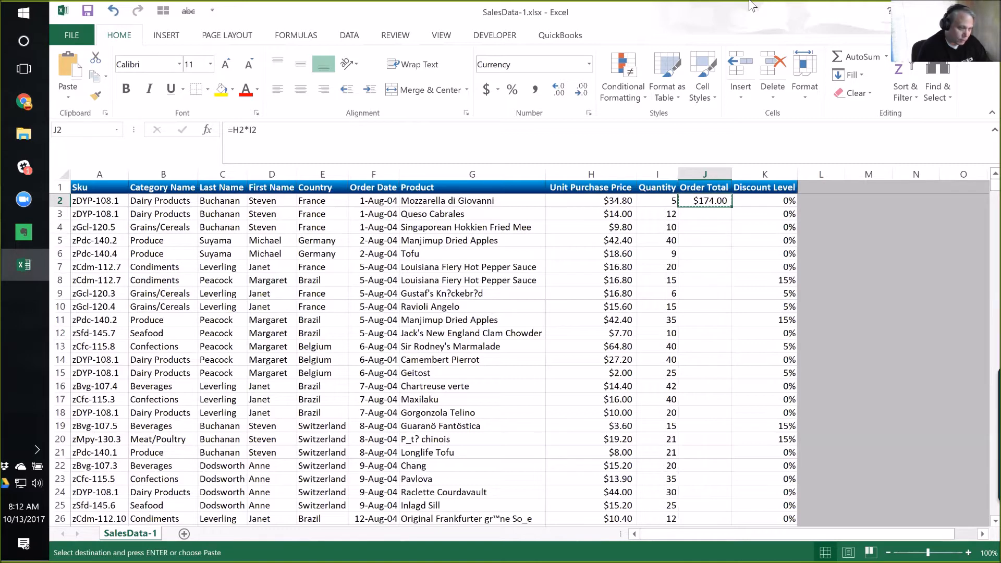
{"action": "key", "text": "Down"}
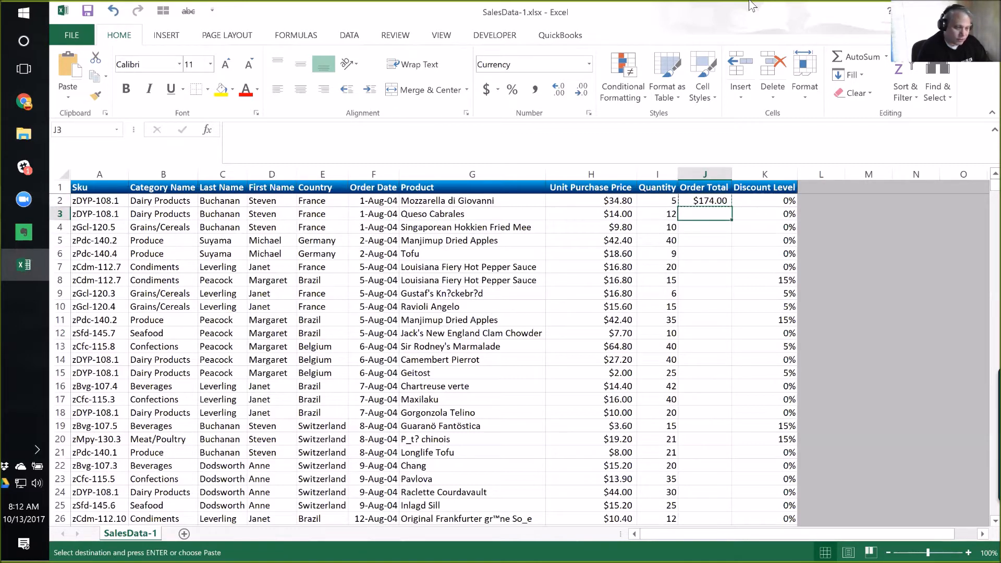
{"action": "key", "text": "shift+Down"}
{"action": "key", "text": "shift+Down"}
{"action": "key", "text": "shift+Down"}
{"action": "key", "text": "shift+Down"}
{"action": "key", "text": "shift+Down"}
{"action": "key", "text": "shift+Down"}
{"action": "key", "text": "shift+Down"}
{"action": "key", "text": "shift+Down"}
{"action": "key", "text": "shift+Down"}
{"action": "key", "text": "shift+Down"}
{"action": "key", "text": "shift+Down"}
{"action": "key", "text": "shift+Down"}
{"action": "key", "text": "shift+Down"}
{"action": "key", "text": "shift+Down"}
{"action": "key", "text": "shift+Down"}
{"action": "key", "text": "shift+Down"}
{"action": "key", "text": "shift+Down"}
{"action": "key", "text": "shift+Down"}
{"action": "key", "text": "shift+Down"}
{"action": "key", "text": "shift+Down"}
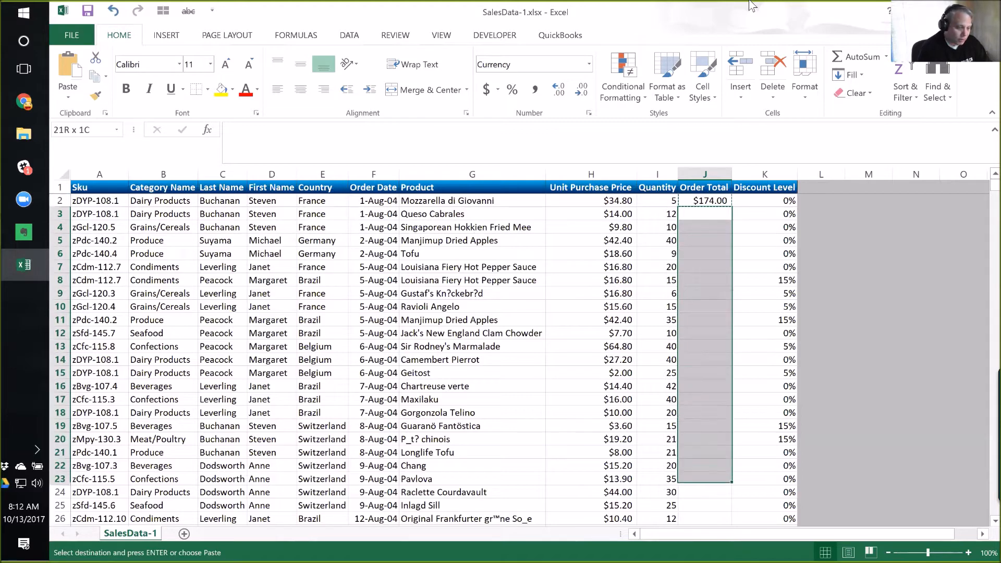
{"action": "key", "text": "shift+Down"}
{"action": "key", "text": "shift+Down"}
{"action": "key", "text": "shift+Down"}
{"action": "key", "text": "shift+Down"}
{"action": "key", "text": "shift+Down"}
{"action": "key", "text": "shift+Down"}
{"action": "key", "text": "shift+Down"}
{"action": "key", "text": "shift+Down"}
{"action": "key", "text": "shift+Down"}
{"action": "key", "text": "shift+Down"}
{"action": "key", "text": "shift+Down"}
{"action": "key", "text": "shift+Down"}
{"action": "key", "text": "shift+Down"}
{"action": "key", "text": "shift+Down"}
{"action": "key", "text": "shift+Down"}
{"action": "key", "text": "shift+Down"}
{"action": "key", "text": "shift+Down"}
{"action": "key", "text": "shift+Down"}
{"action": "key", "text": "shift+Down"}
{"action": "key", "text": "shift+Down"}
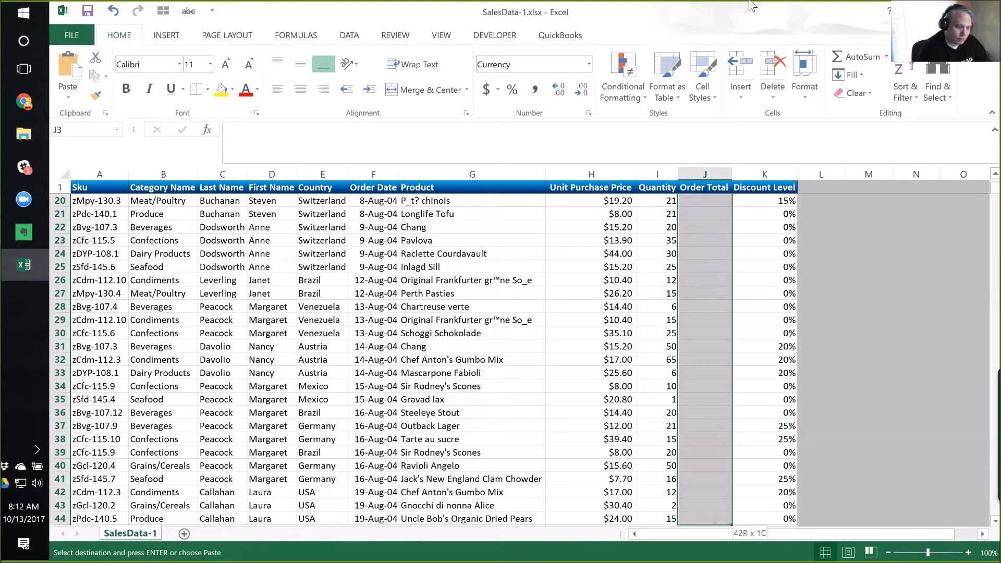
{"action": "key", "text": "shift+Page_Down"}
{"action": "key", "text": "shift+Page_Down"}
{"action": "key", "text": "shift+Page_Down"}
{"action": "key", "text": "shift+Page_Down"}
{"action": "key", "text": "shift+Page_Down"}
{"action": "key", "text": "shift+Page_Down"}
{"action": "key", "text": "shift+Page_Down"}
{"action": "key", "text": "shift+Page_Down"}
{"action": "key", "text": "shift+Page_Down"}
{"action": "key", "text": "shift+Page_Down"}
{"action": "key", "text": "shift+Page_Down"}
{"action": "key", "text": "shift+Page_Down"}
{"action": "key", "text": "shift+Page_Down"}
{"action": "key", "text": "shift+Page_Down"}
{"action": "key", "text": "shift+Page_Down"}
{"action": "key", "text": "shift+Page_Down"}
{"action": "key", "text": "shift+Page_Down"}
{"action": "key", "text": "shift+Page_Down"}
{"action": "key", "text": "shift+Page_Down"}
{"action": "key", "text": "shift+Page_Down"}
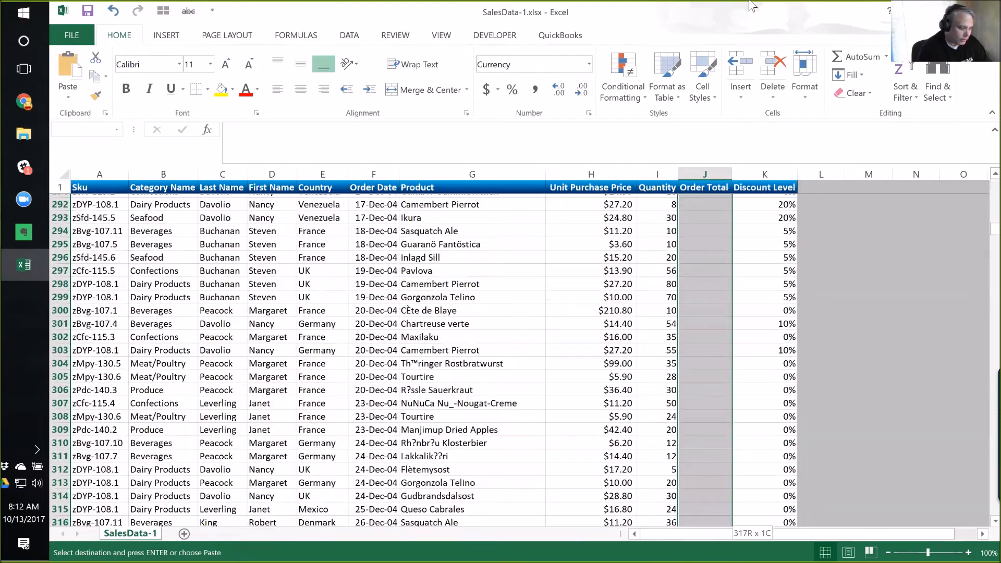
{"action": "key", "text": "shift+Page_Down"}
{"action": "key", "text": "shift+Page_Down"}
{"action": "key", "text": "shift+Page_Down"}
{"action": "key", "text": "shift+Page_Down"}
{"action": "key", "text": "shift+Page_Down"}
{"action": "key", "text": "shift+Page_Down"}
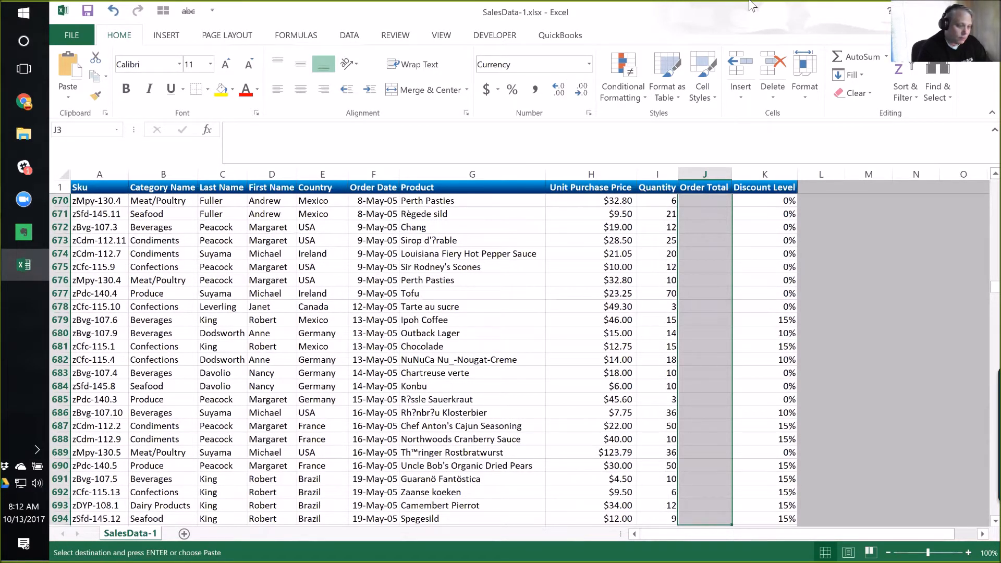
- Paste the copied formula into the whole Order Total range from J2 to J2156 and check its last row
{"action": "key", "text": "ctrl+Up"}
{"action": "key", "text": "Up"}
{"action": "key", "text": "Down"}
{"action": "key", "text": "Left"}
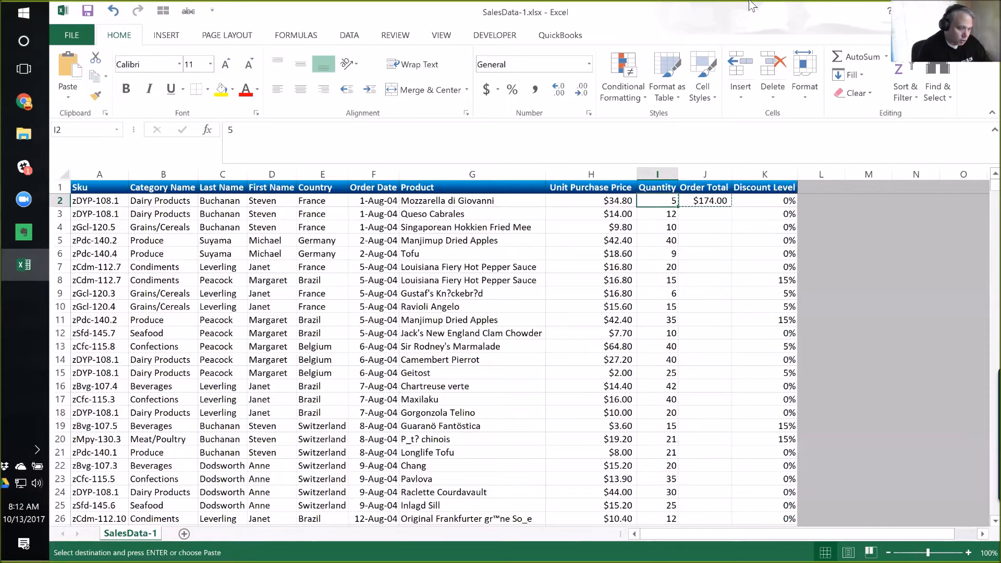
{"action": "key", "text": "ctrl+Down"}
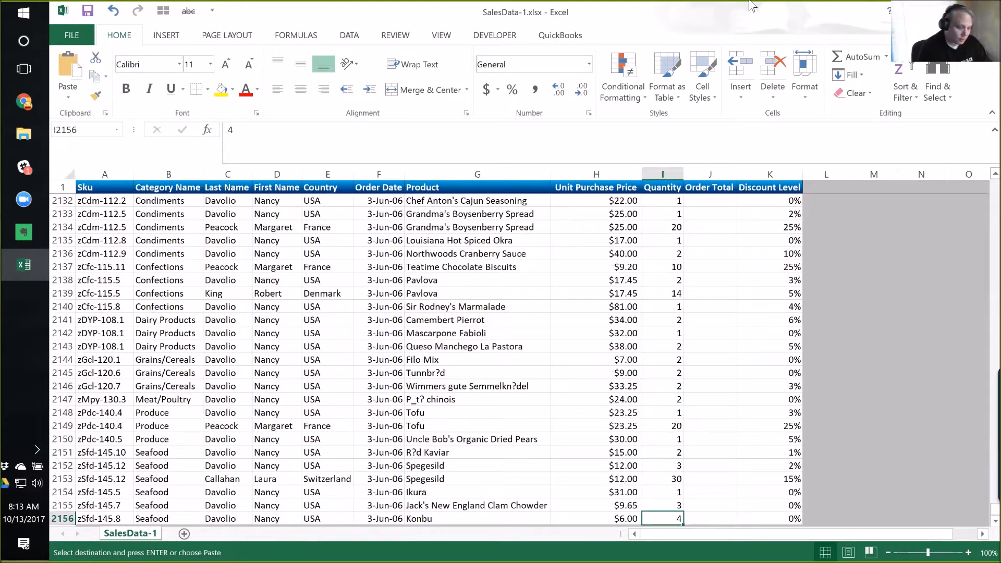
{"action": "key", "text": "Right"}
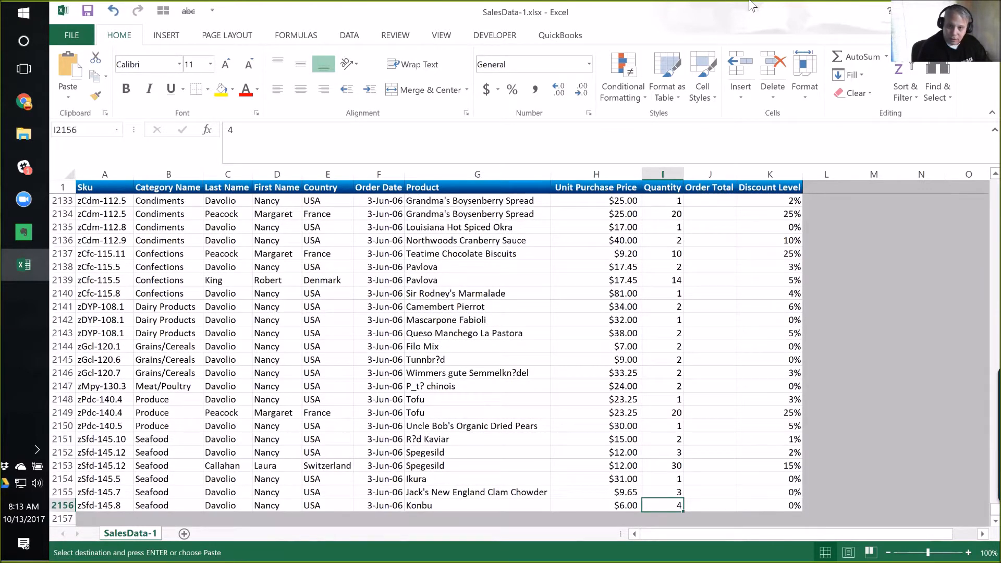
{"action": "key", "text": "Right"}
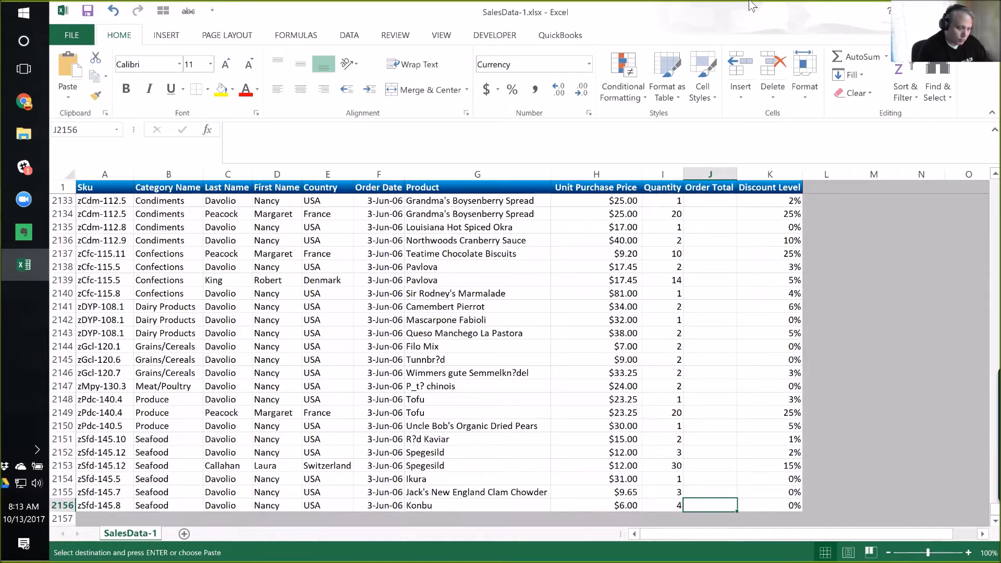
{"action": "key", "text": "ctrl+shift+Up"}
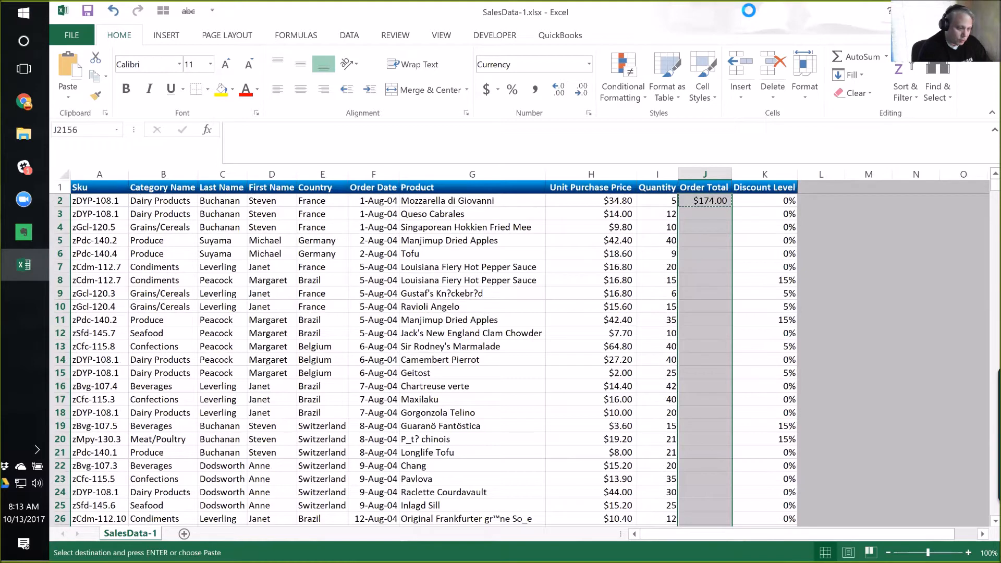
{"action": "key", "text": "ctrl+v"}
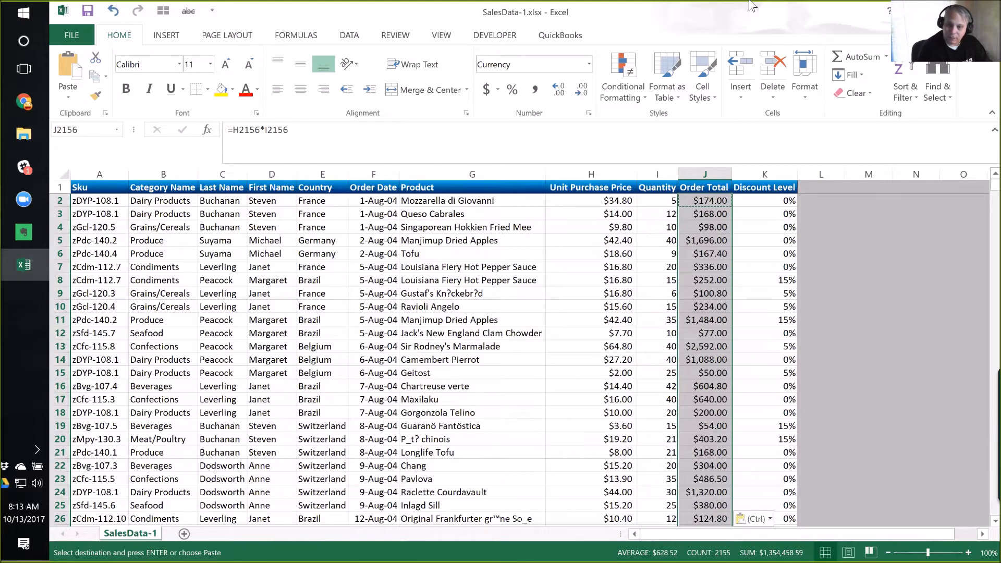
{"action": "key", "text": "ctrl+Down"}
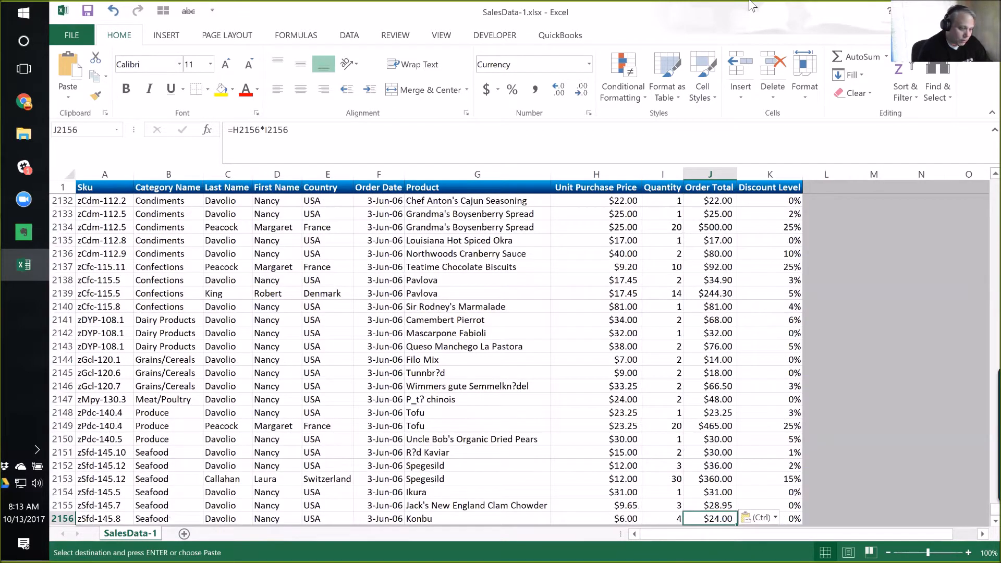
- Clear the pasted Order Total formulas from J3 down to J2156 and return to cell J2
{"action": "key", "text": "ctrl+Up"}
{"action": "key", "text": "Down"}
{"action": "key", "text": "Down"}
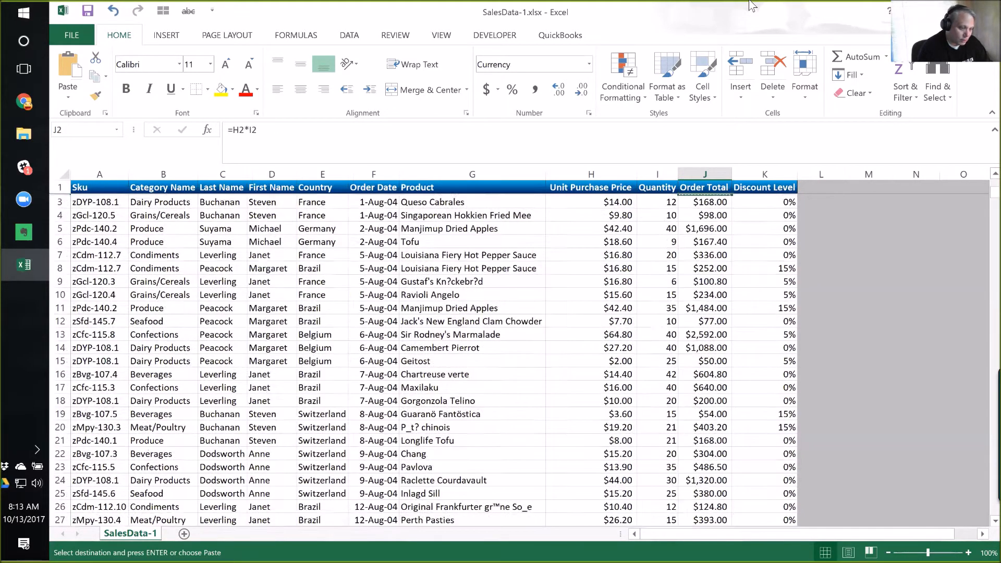
{"action": "key", "text": "ctrl+shift+Down"}
{"action": "key", "text": "Return"}
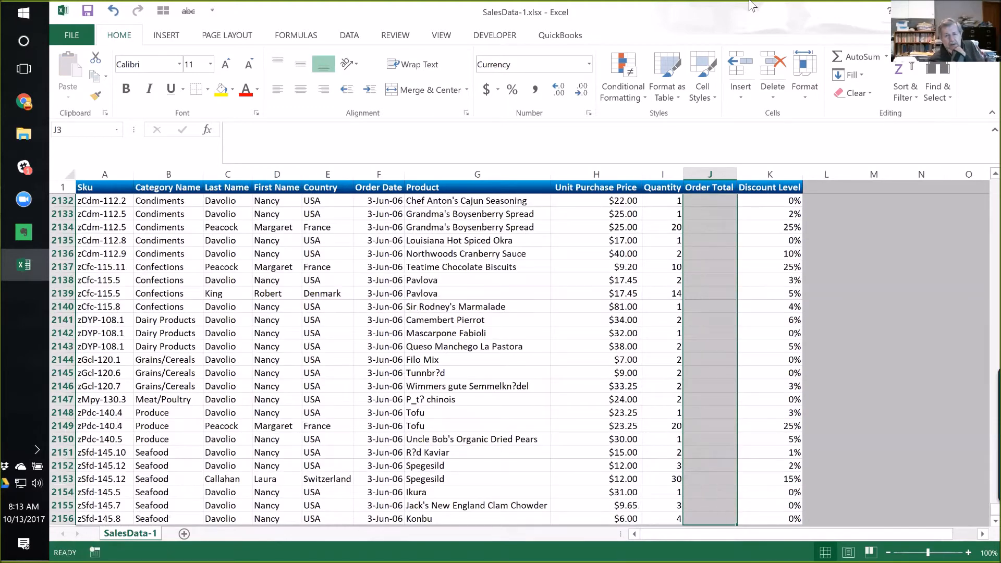
{"action": "key", "text": "ctrl+Up"}
{"action": "key", "text": "ctrl+Up"}
{"action": "key", "text": "Down"}
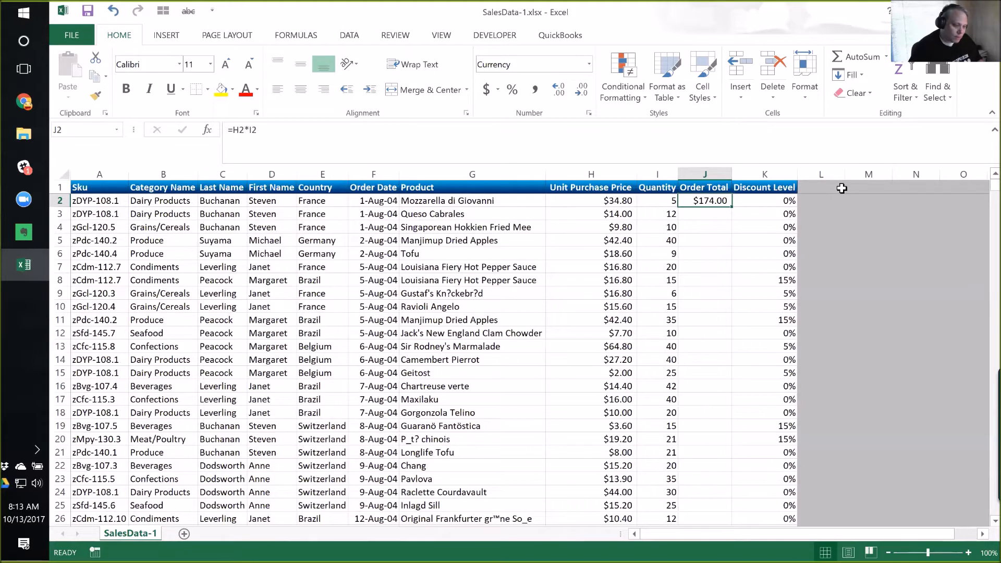
- Autofill the formula in J2 down the Order Total column to row 2156 and check the last rows
{"action": "double_click", "coordinate": [732, 207]}
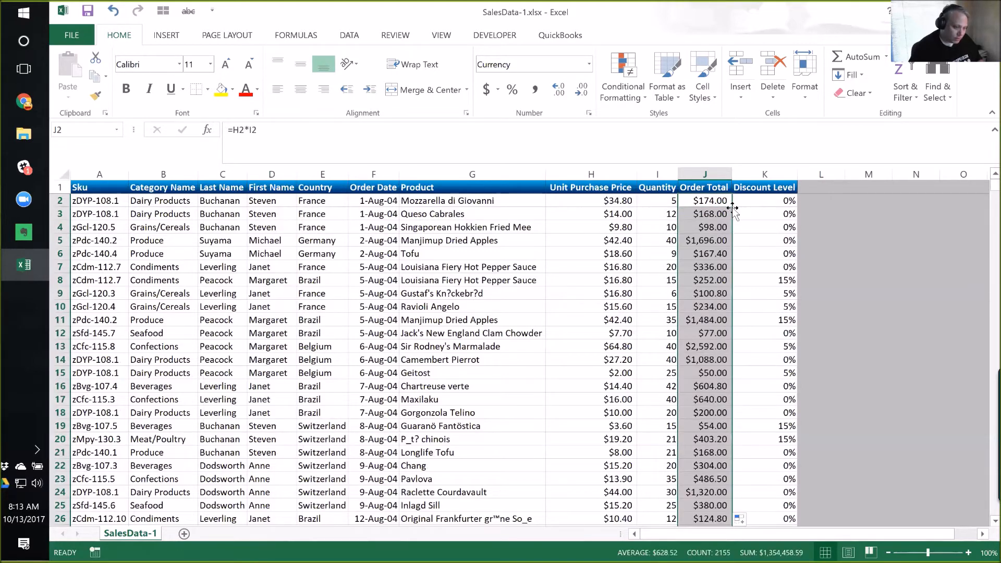
{"action": "scroll", "coordinate": [761, 308], "scroll_direction": "down", "scroll_amount": 20}
{"action": "scroll", "coordinate": [760, 312], "scroll_direction": "down", "scroll_amount": 11}
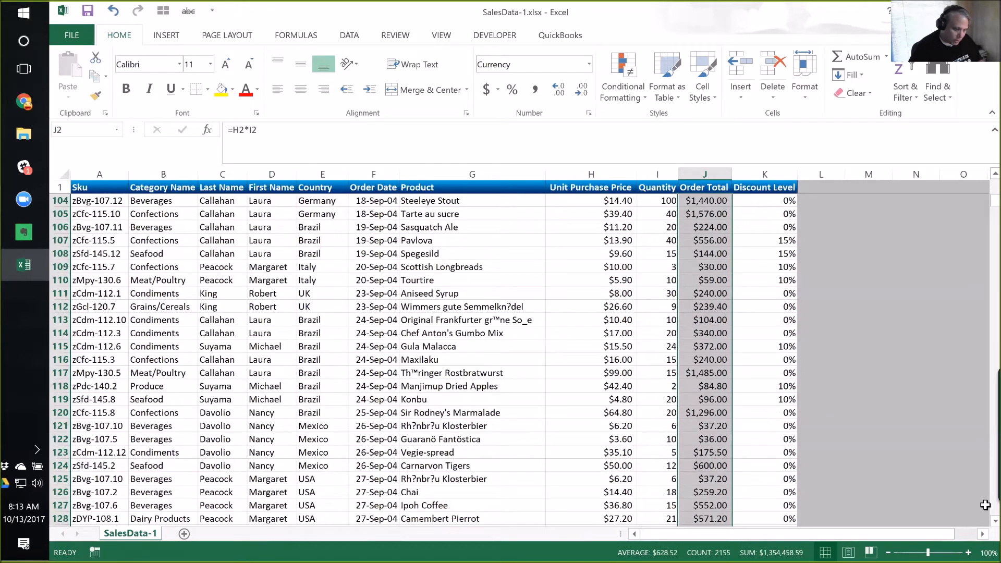
{"action": "mouse_move", "coordinate": [998, 469]}
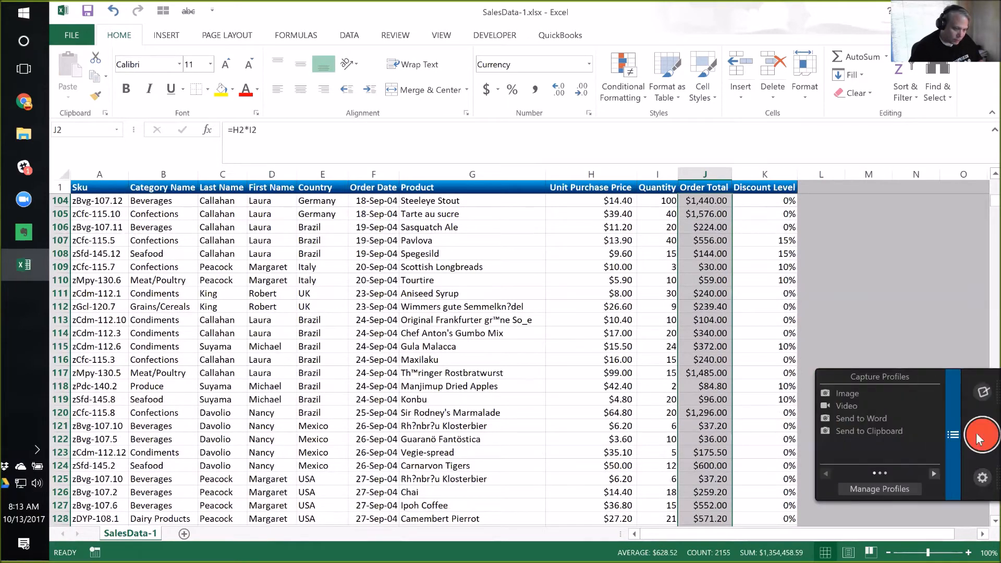
{"action": "left_click", "coordinate": [981, 399]}
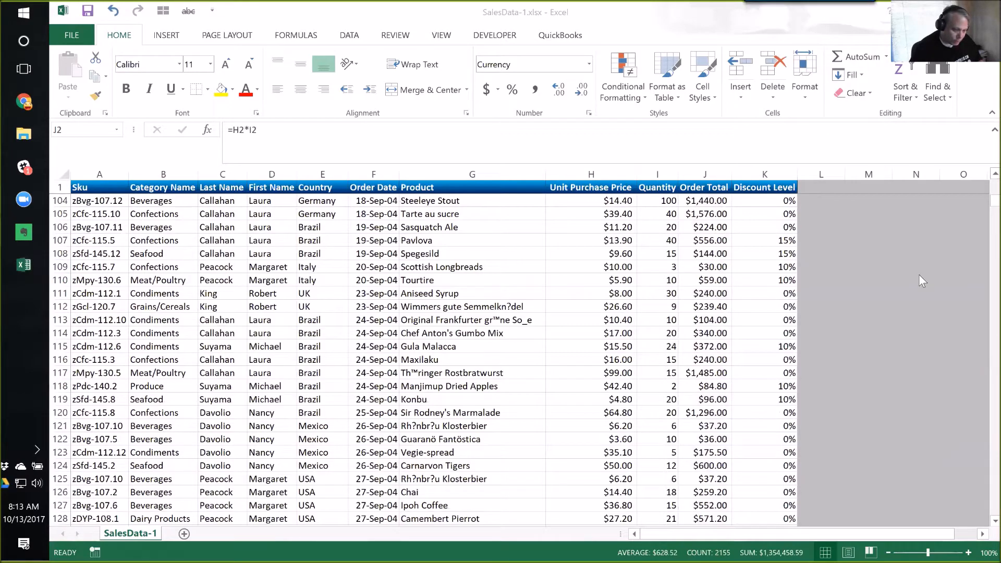
{"action": "left_click", "coordinate": [981, 506]}
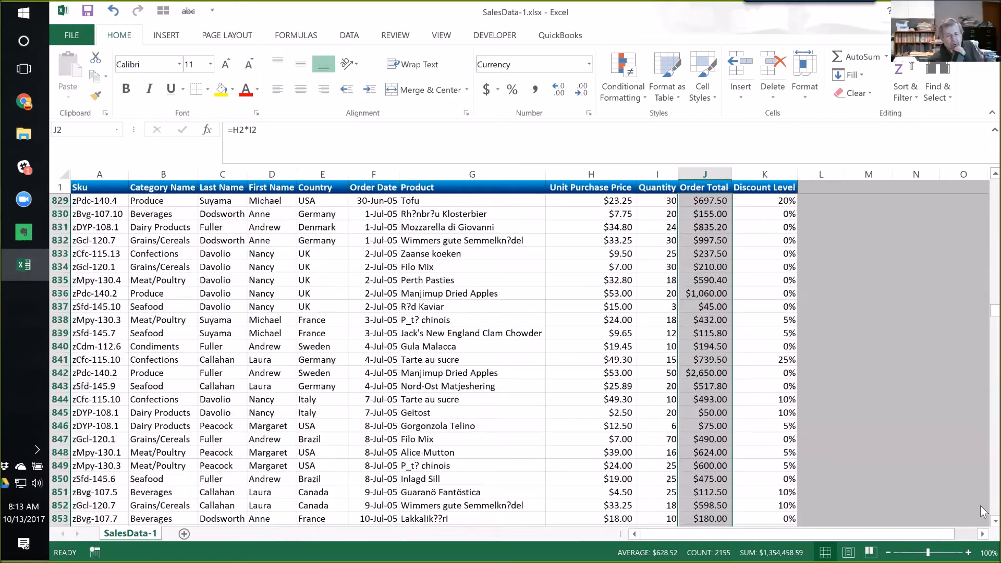
{"action": "left_click_drag", "start_coordinate": [981, 341], "coordinate": [983, 529]}
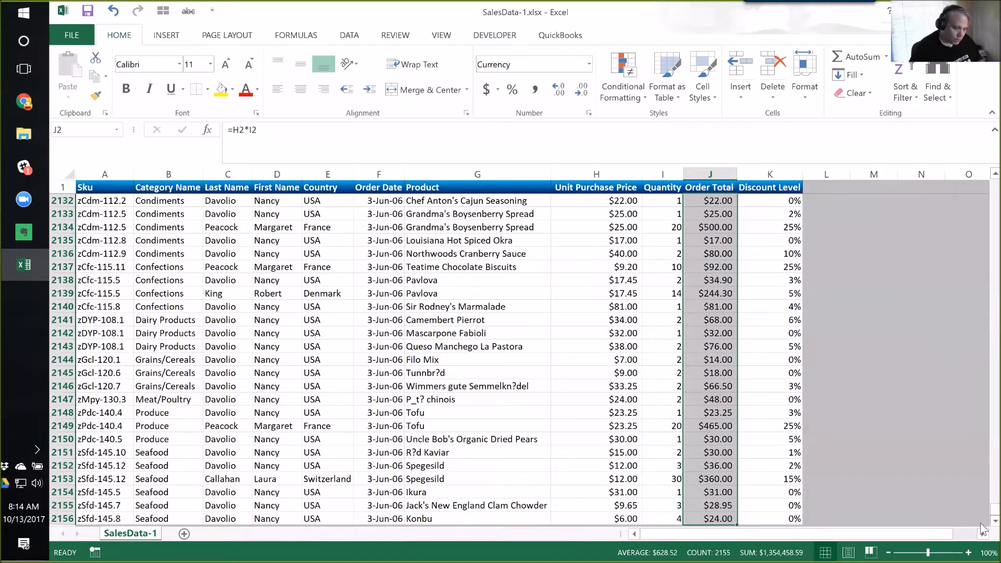
{"action": "scroll", "coordinate": [722, 456], "scroll_direction": "down", "scroll_amount": 1}
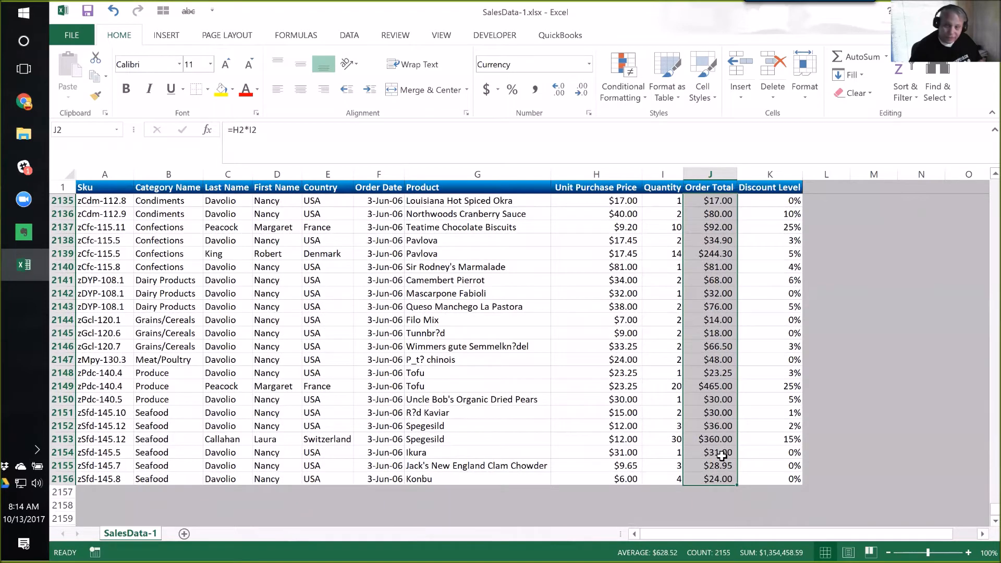
- Check the Order Total formulas in the last rows, including J2156 and J2140
{"action": "key", "text": "ctrl+Down"}
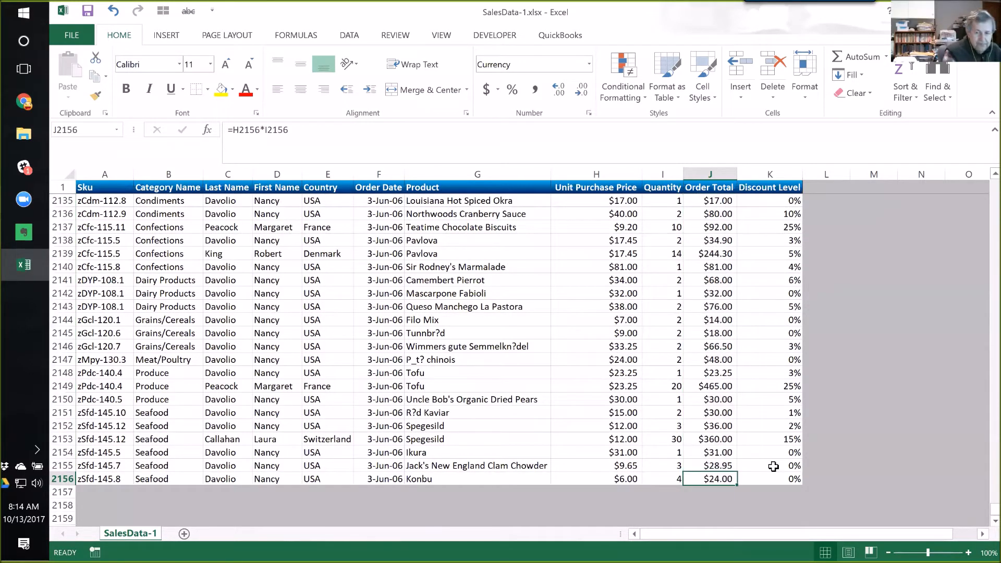
{"action": "left_click", "coordinate": [710, 492]}
{"action": "scroll", "coordinate": [709, 448], "scroll_direction": "down", "scroll_amount": 1}
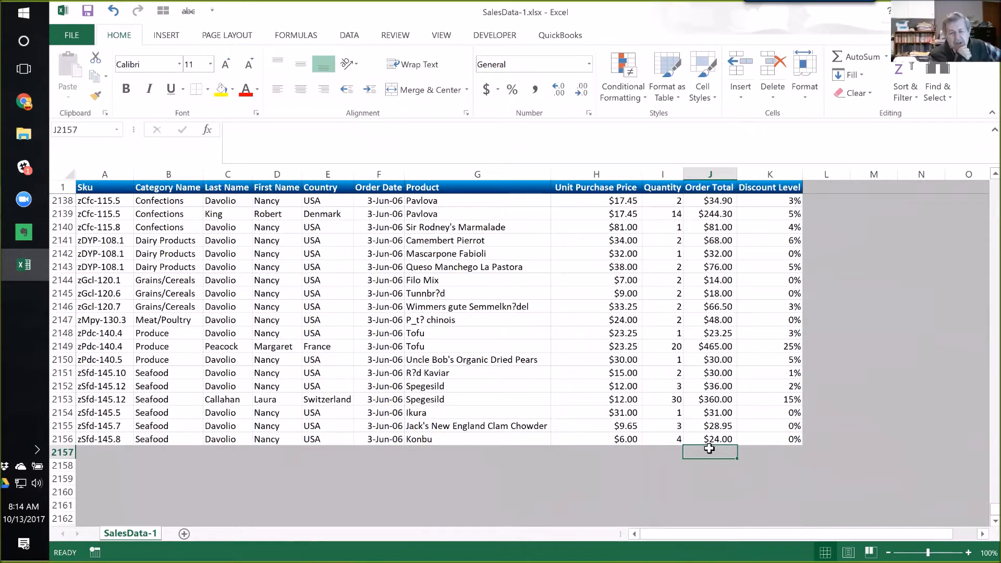
{"action": "left_click", "coordinate": [716, 439]}
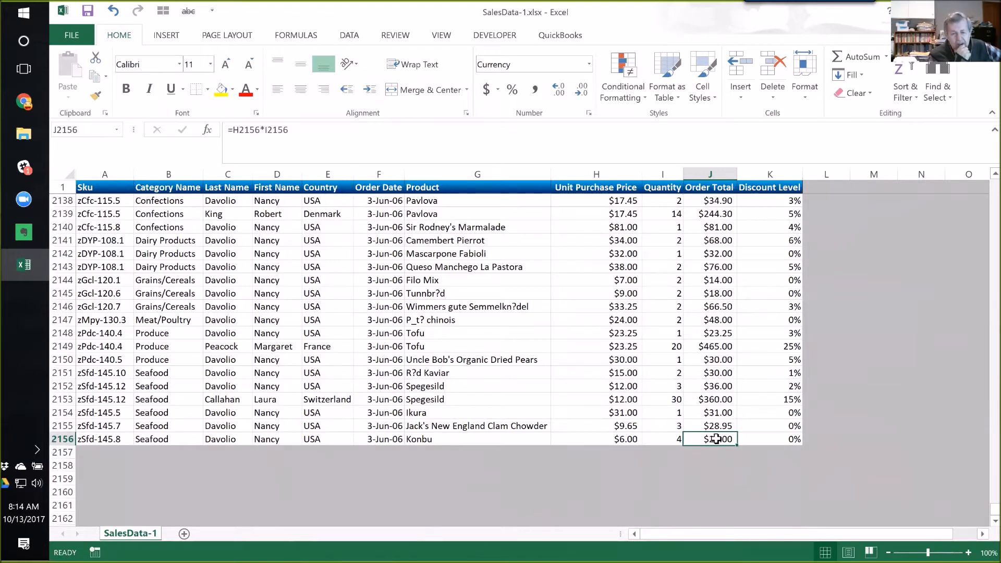
{"action": "left_click", "coordinate": [667, 228]}
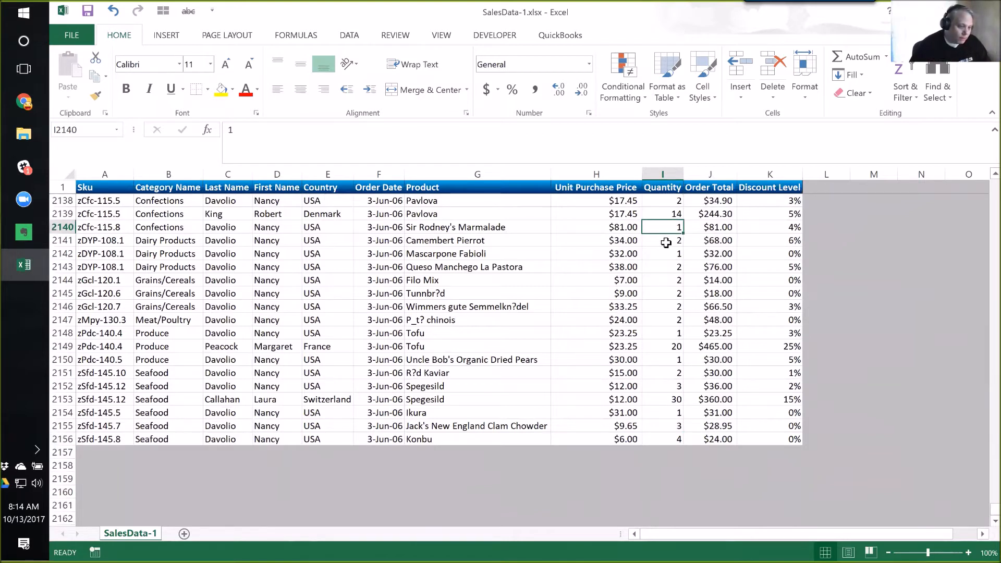
{"action": "key", "text": "Right"}
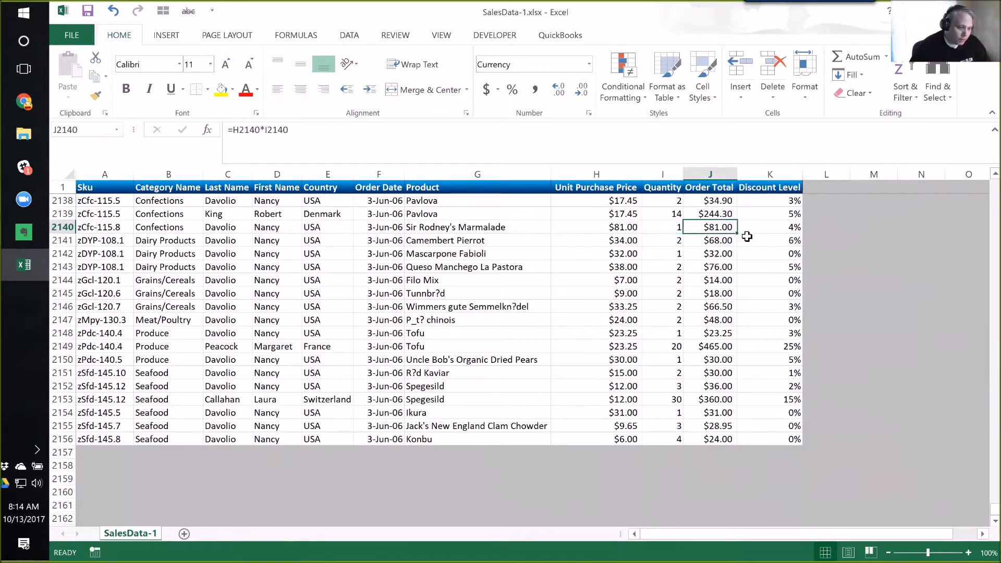
- Clear the Order Total formulas from J3 down to J2156 again
{"action": "key", "text": "ctrl+Up"}
{"action": "key", "text": "Down"}
{"action": "key", "text": "shift+Down"}
{"action": "key", "text": "ctrl+shift+Down"}
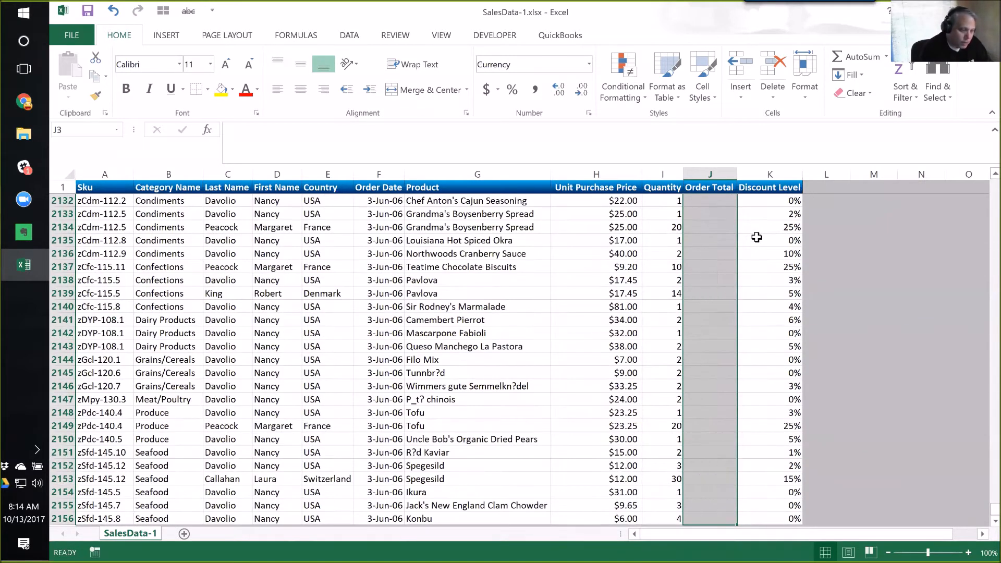
- Copy the formula in J2 into the Order Total range J2:J2156 and check it in the last row
{"action": "key", "text": "ctrl+Up"}
{"action": "key", "text": "ctrl+c"}
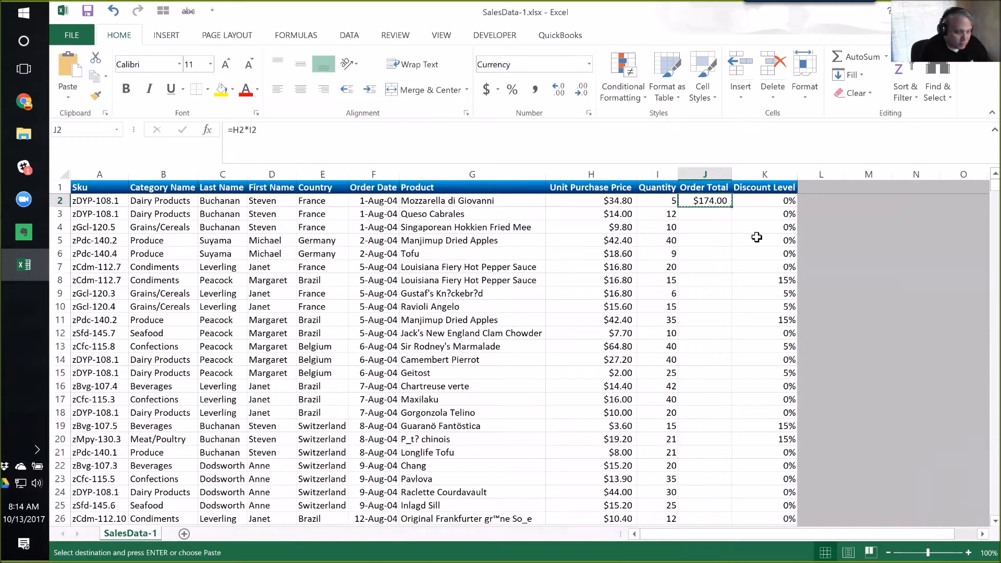
{"action": "key", "text": "Left"}
{"action": "key", "text": "ctrl+Down"}
{"action": "key", "text": "Right"}
{"action": "key", "text": "ctrl+shift+Up"}
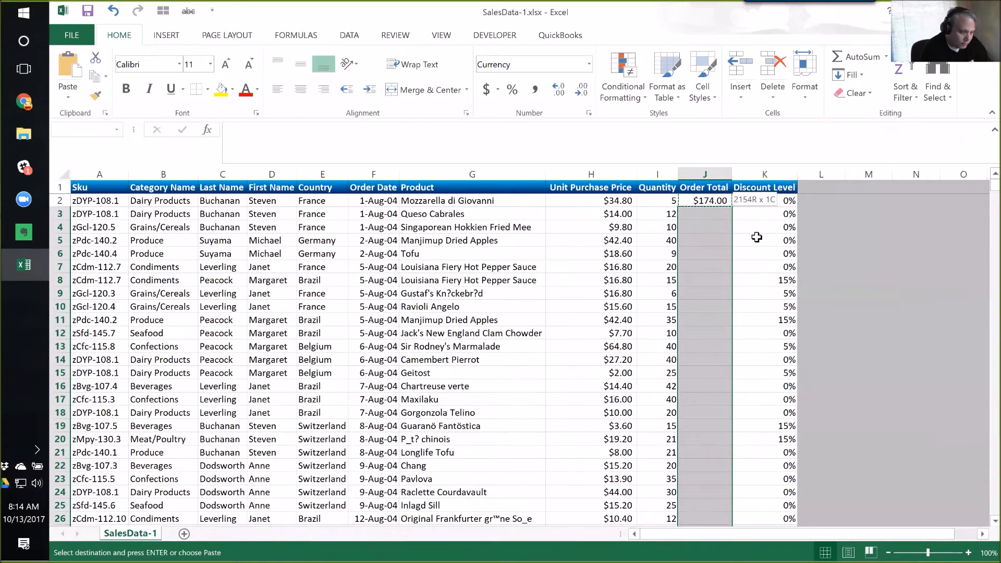
{"action": "key", "text": "ctrl+v"}
{"action": "key", "text": "Up"}
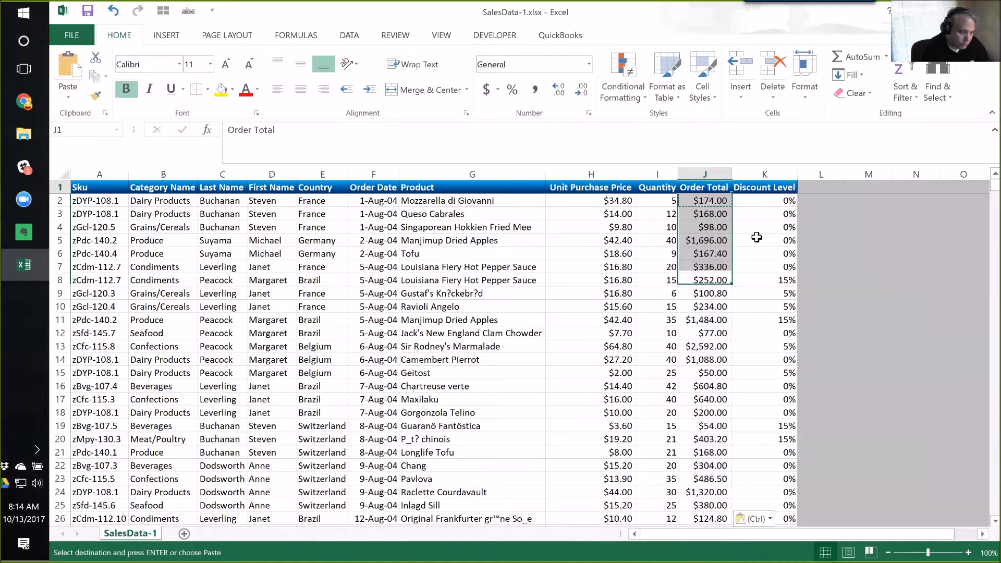
{"action": "key", "text": "Down"}
{"action": "key", "text": "Left"}
{"action": "key", "text": "ctrl+Down"}
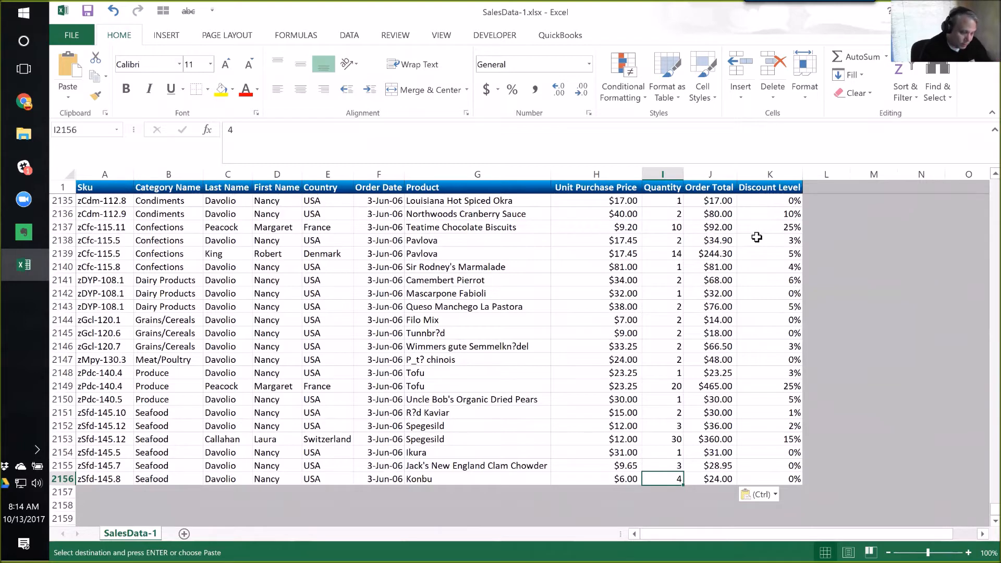
{"action": "key", "text": "Right"}
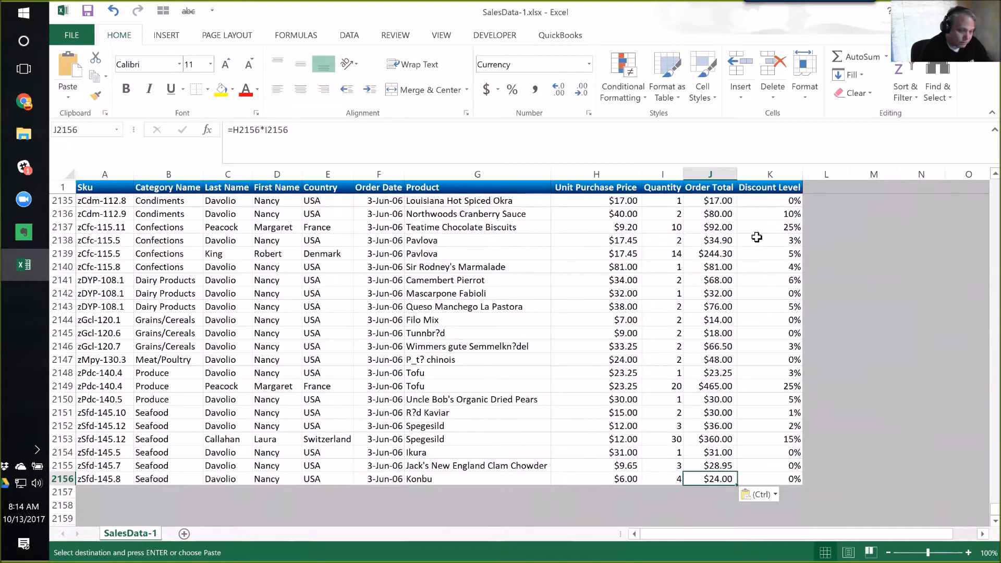
- Apply the comma number style to the Unit Purchase Price, Quantity and Order Total values in H2:J2156
{"action": "key", "text": "ctrl+Up"}
{"action": "key", "text": "Down"}
{"action": "key", "text": "Left"}
{"action": "key", "text": "Left"}
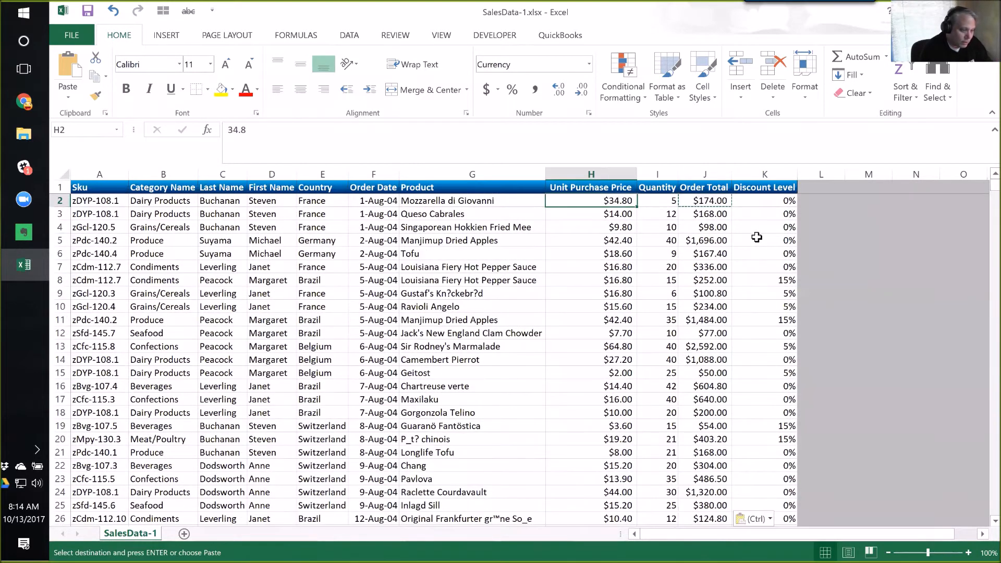
{"action": "key", "text": "ctrl+shift+Down"}
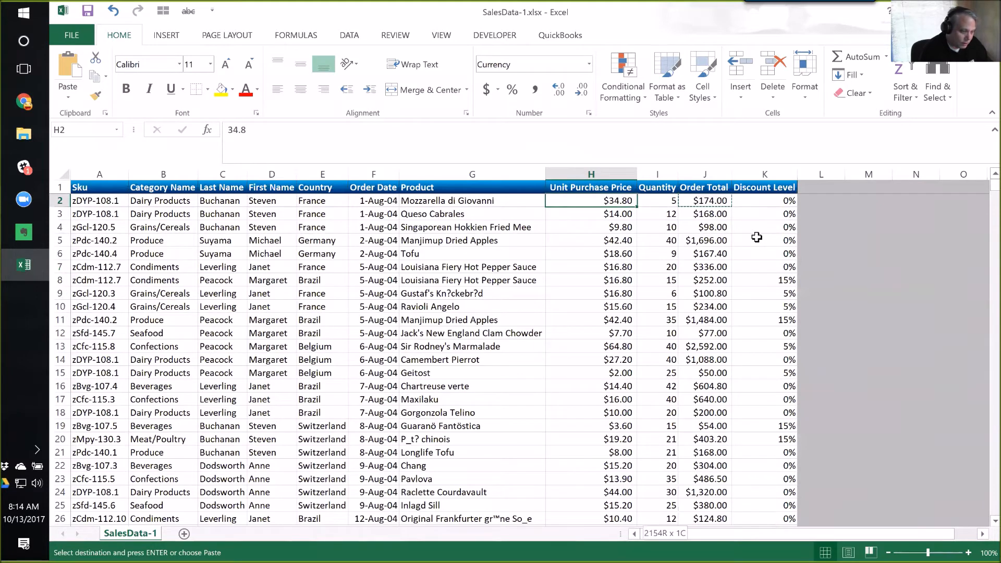
{"action": "key", "text": "shift+Right"}
{"action": "key", "text": "shift+Right"}
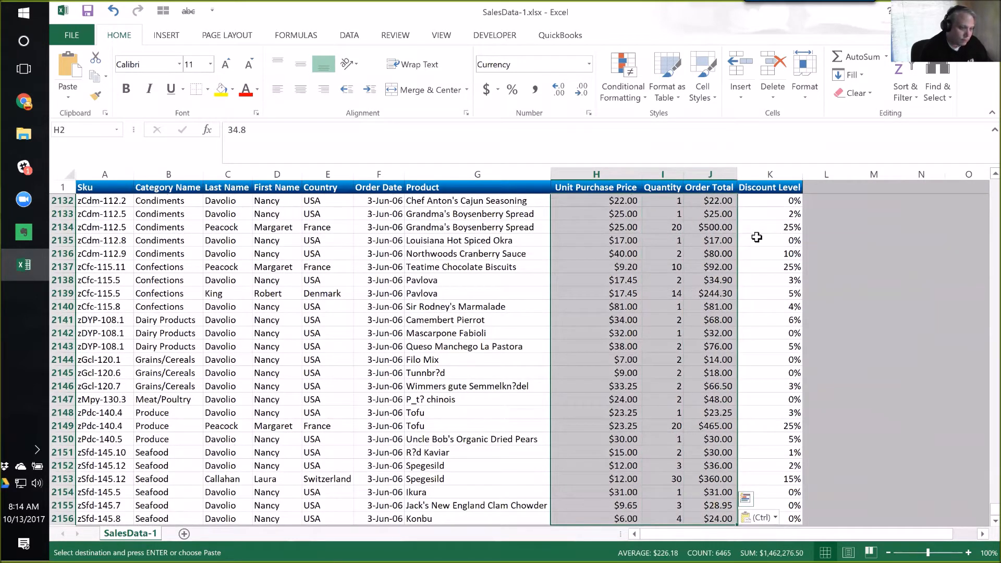
{"action": "left_click", "coordinate": [536, 90]}
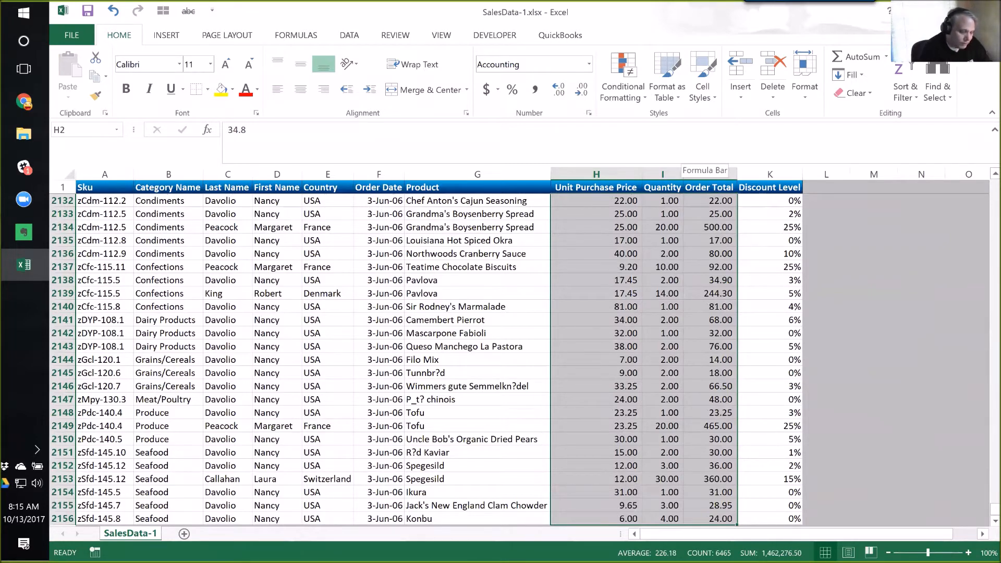
- Show the Discount Level percentages in K2:K2156 with two decimal places
{"action": "key", "text": "Up"}
{"action": "key", "text": "Right"}
{"action": "key", "text": "Right"}
{"action": "key", "text": "Right"}
{"action": "key", "text": "Down"}
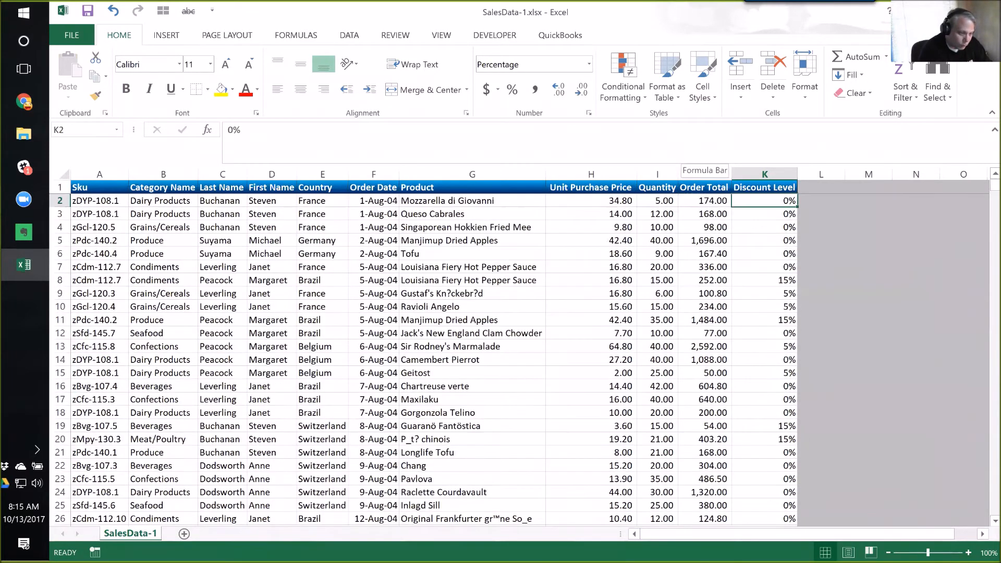
{"action": "key", "text": "ctrl+shift+Down"}
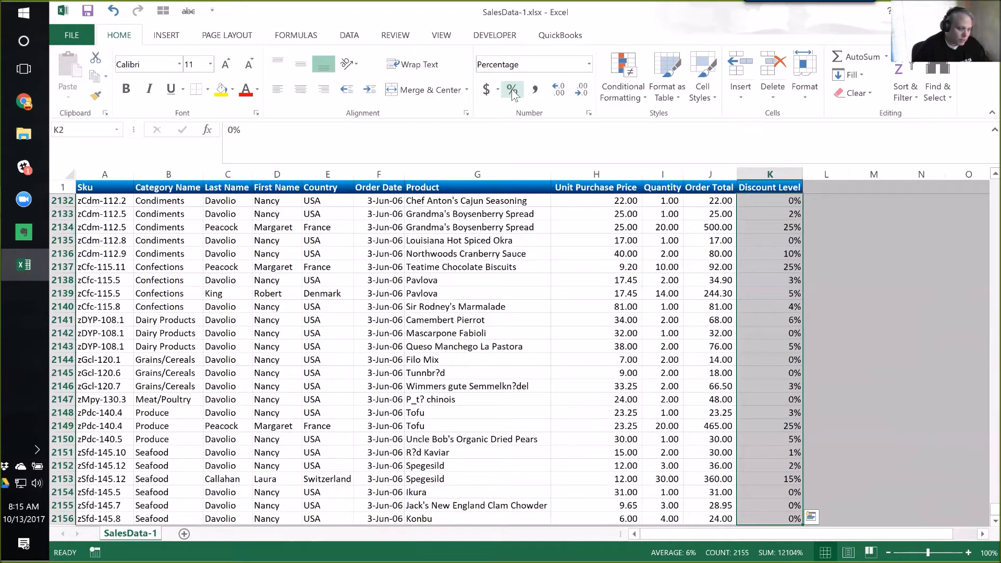
{"action": "left_click", "coordinate": [559, 90]}
{"action": "left_click", "coordinate": [559, 89]}
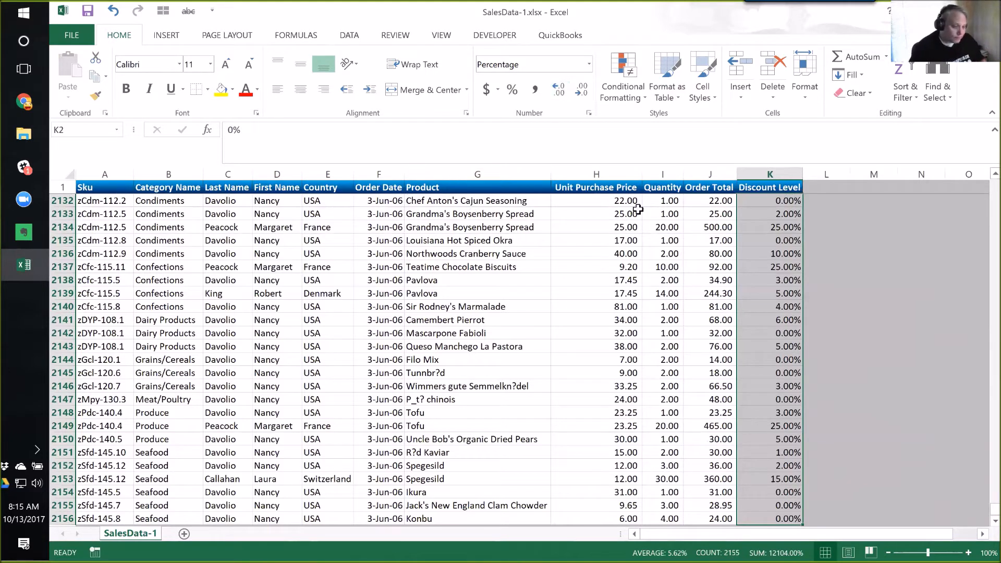
- Review the Discount Level column, return to cell A2 and save the workbook
{"action": "left_click", "coordinate": [770, 227]}
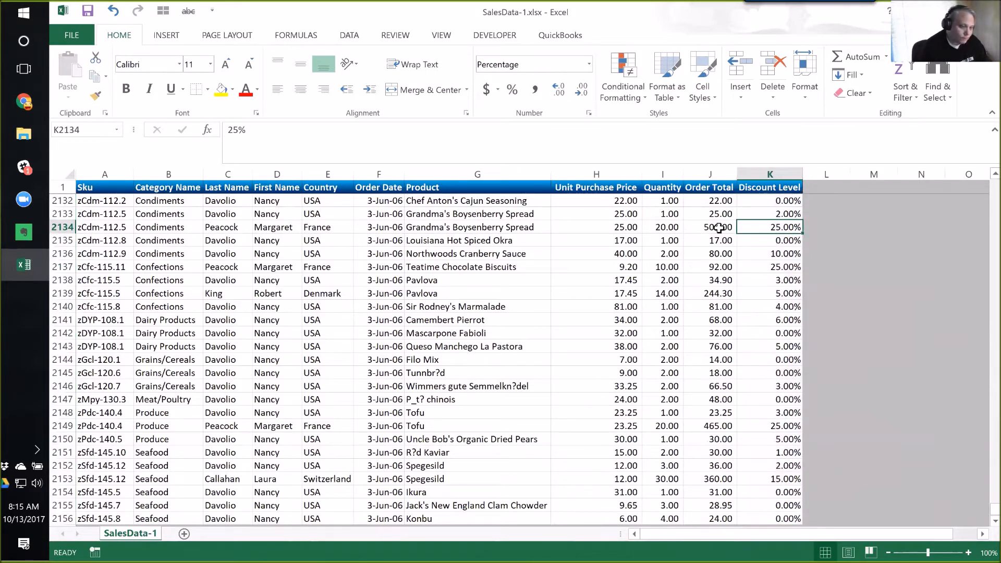
{"action": "key", "text": "ctrl+Up"}
{"action": "key", "text": "Down"}
{"action": "key", "text": "Down"}
{"action": "key", "text": "Down"}
{"action": "key", "text": "Down"}
{"action": "key", "text": "Down"}
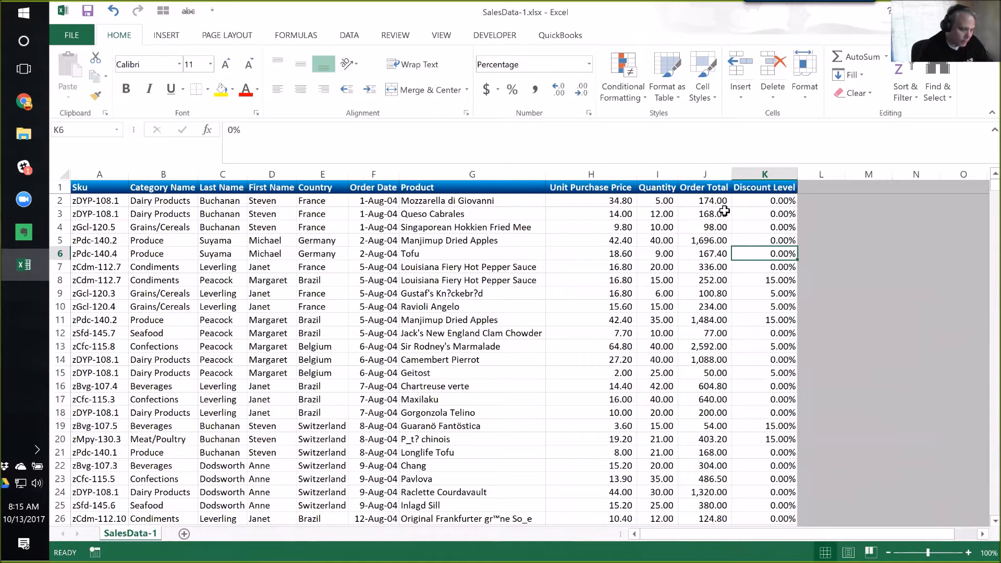
{"action": "key", "text": "ctrl+Up"}
{"action": "key", "text": "ctrl+Left"}
{"action": "key", "text": "Down"}
{"action": "key", "text": "Right"}
{"action": "key", "text": "Left"}
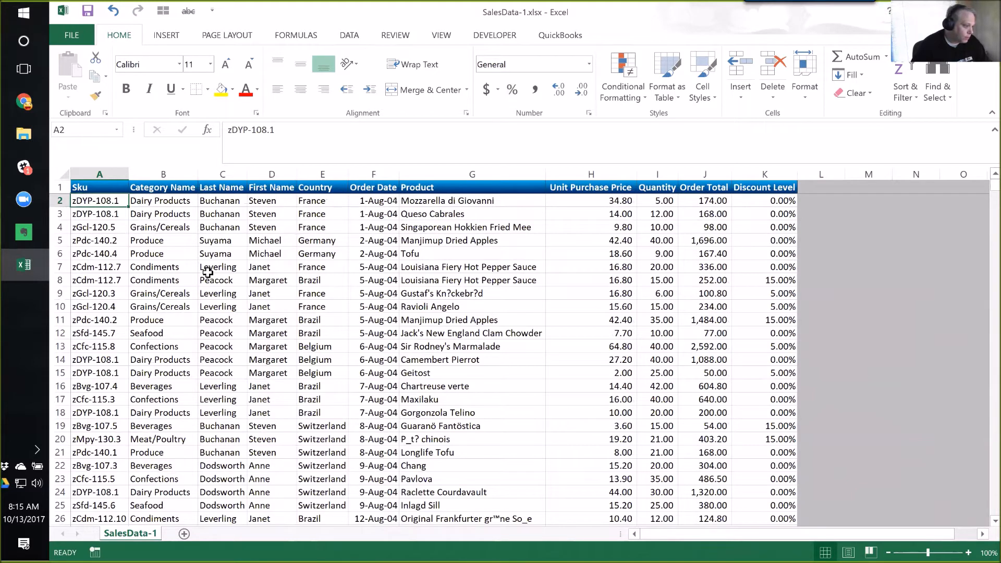
{"action": "left_click", "coordinate": [89, 14]}
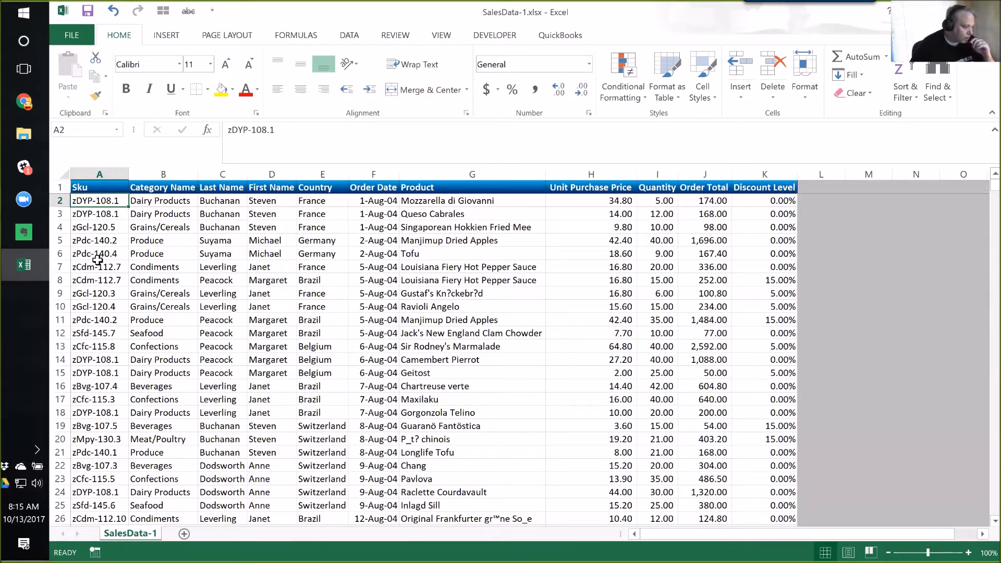
- Replace every "z" in the Sku values A2:A2156 with nothing, and undo the replacement
{"action": "left_click", "coordinate": [98, 279]}
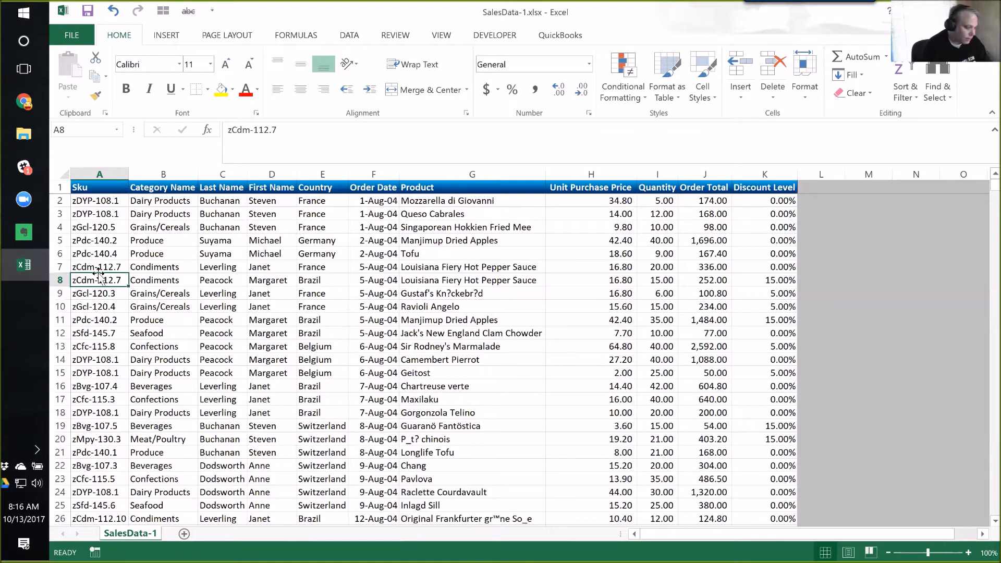
{"action": "key", "text": "ctrl+Home"}
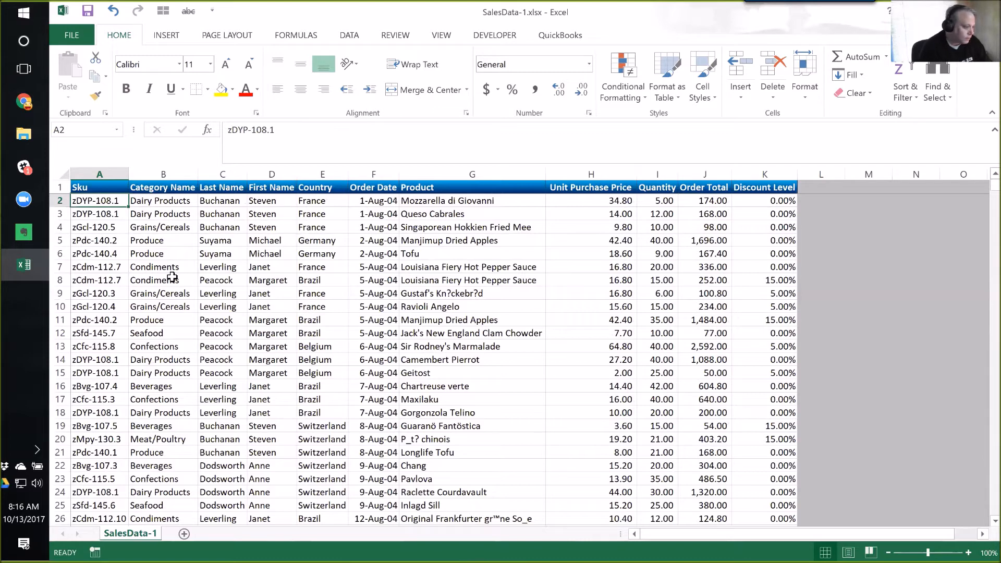
{"action": "key", "text": "ctrl+shift+Down"}
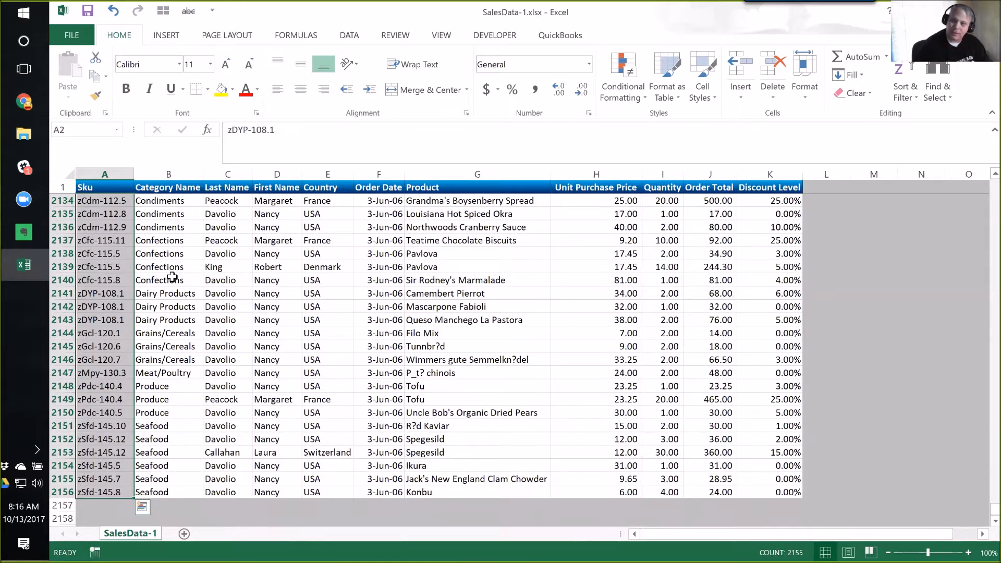
{"action": "key", "text": "ctrl+f"}
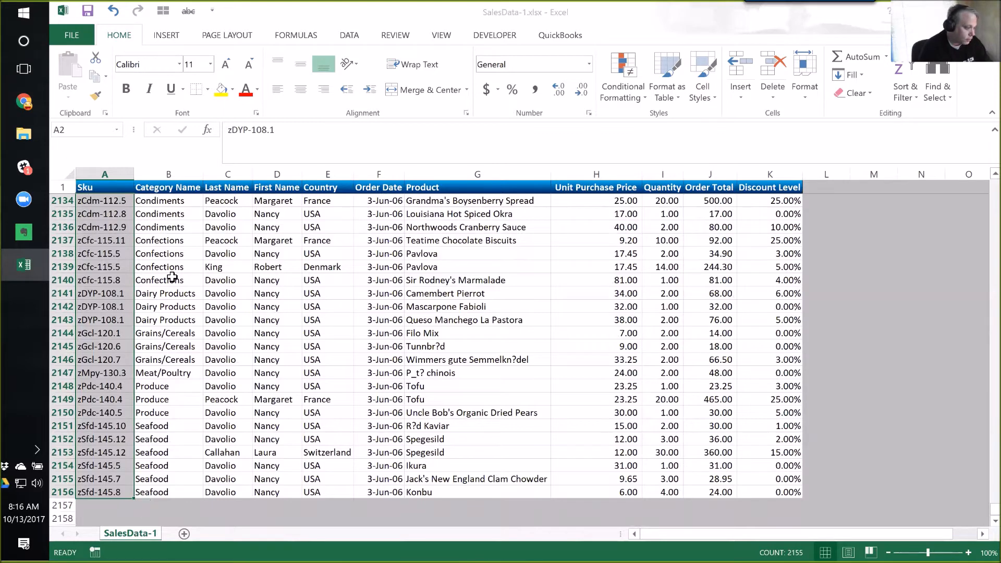
{"action": "type", "text": "z"}
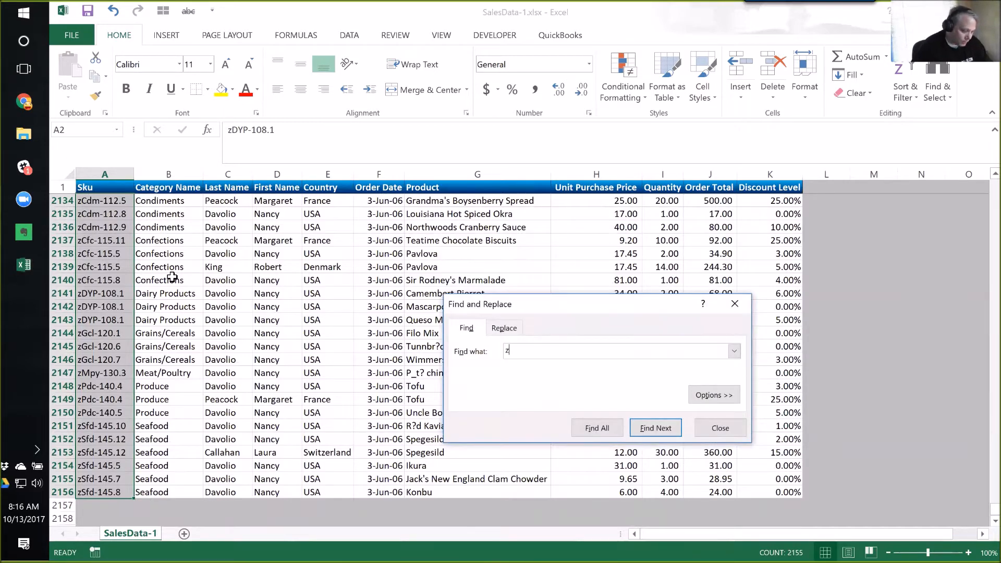
{"action": "left_click", "coordinate": [512, 331]}
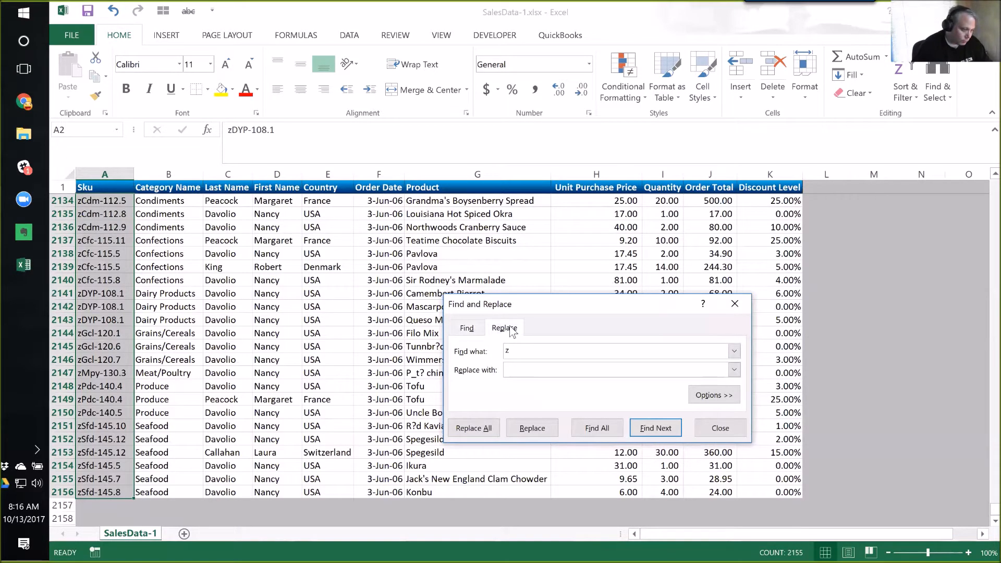
{"action": "left_click", "coordinate": [471, 431]}
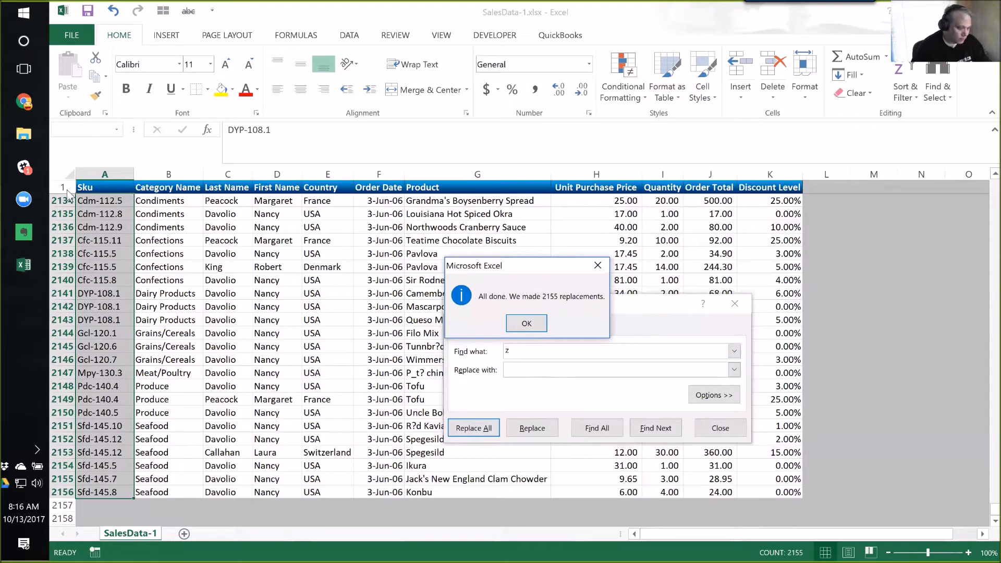
{"action": "left_click", "coordinate": [527, 319]}
{"action": "left_click", "coordinate": [733, 428]}
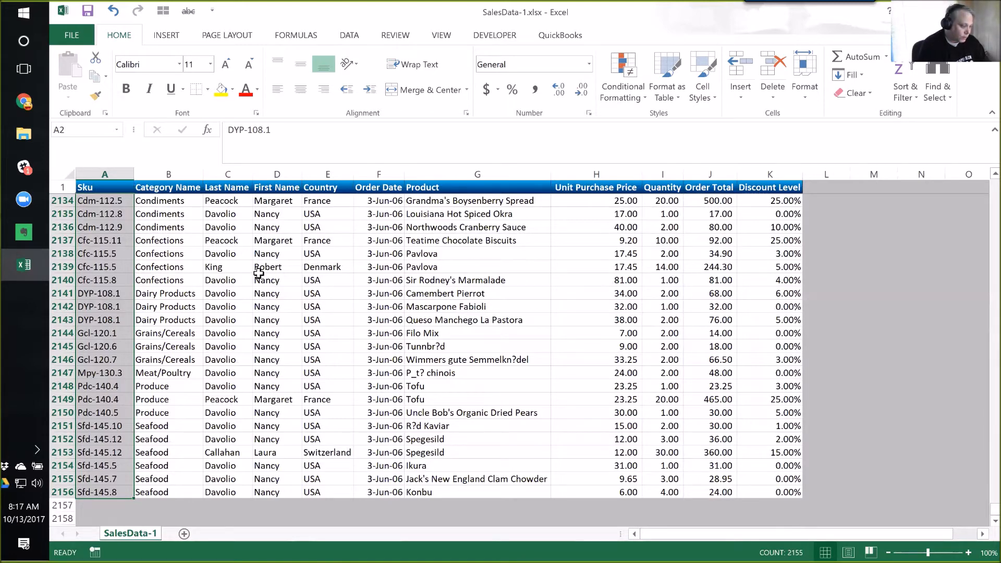
{"action": "key", "text": "ctrl+z"}
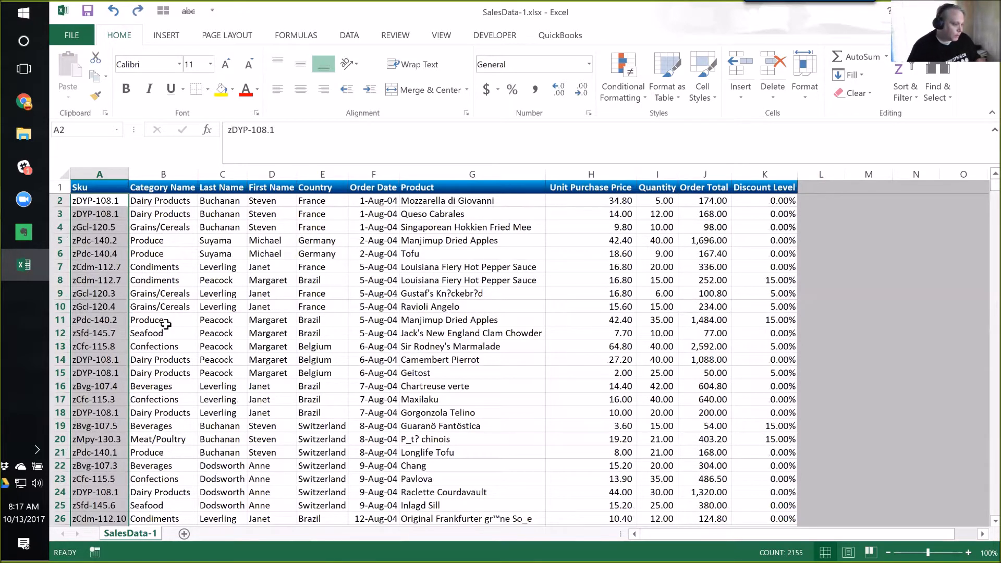
- Start a fixed-width Text to Columns conversion of the Sku values in A2:A2156
{"action": "left_click", "coordinate": [175, 201]}
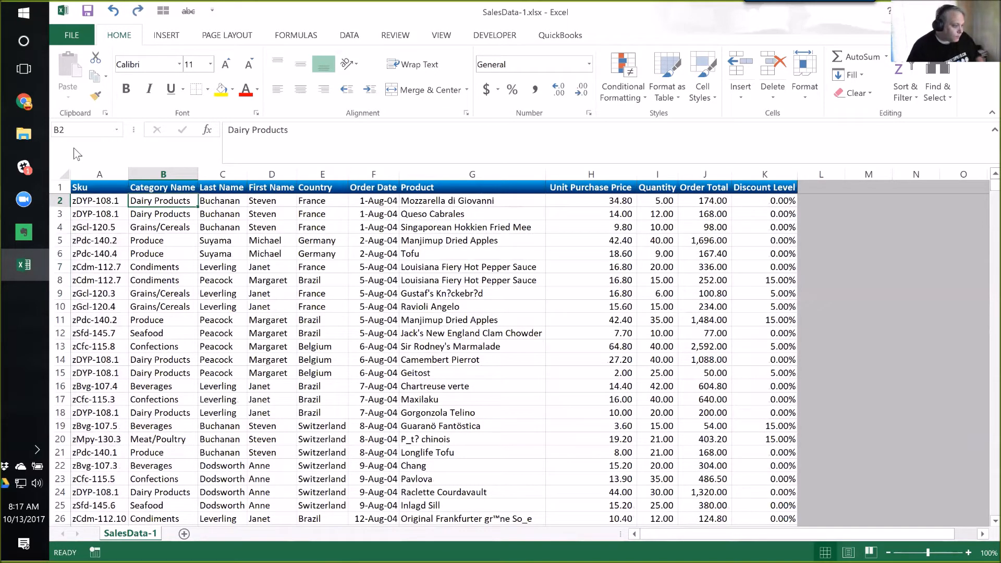
{"action": "left_click", "coordinate": [94, 174]}
{"action": "left_click", "coordinate": [100, 203]}
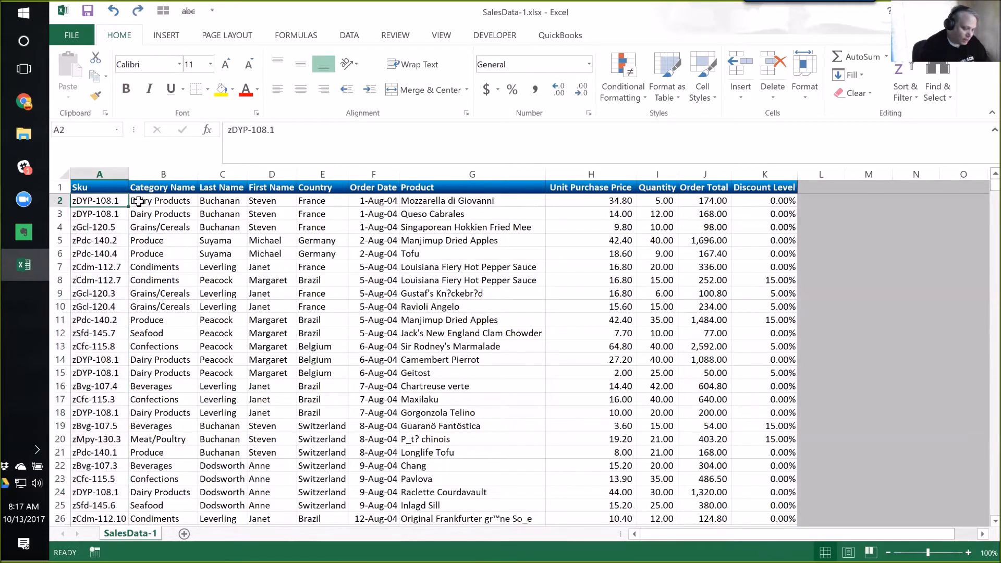
{"action": "key", "text": "ctrl+shift+Down"}
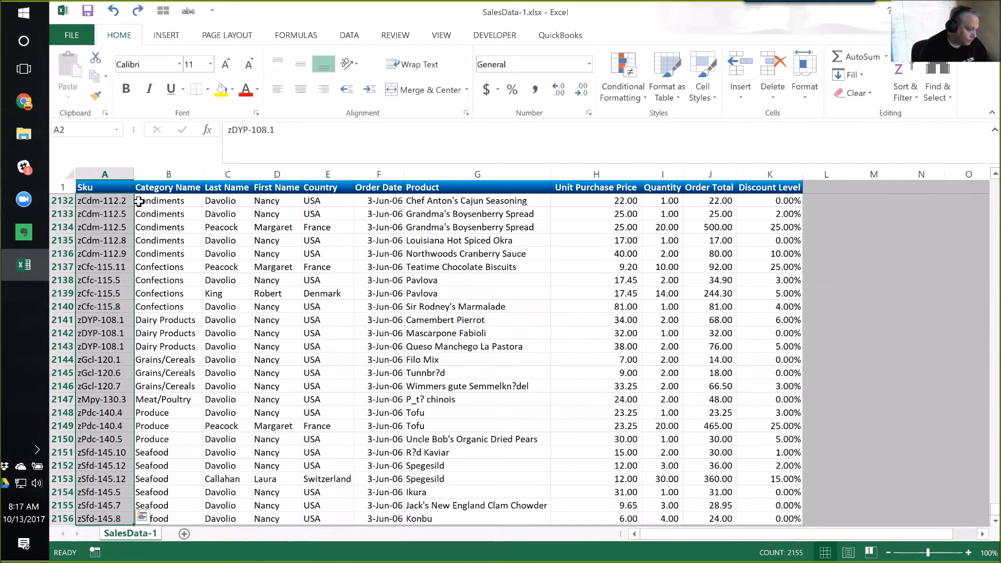
{"action": "left_click", "coordinate": [349, 37]}
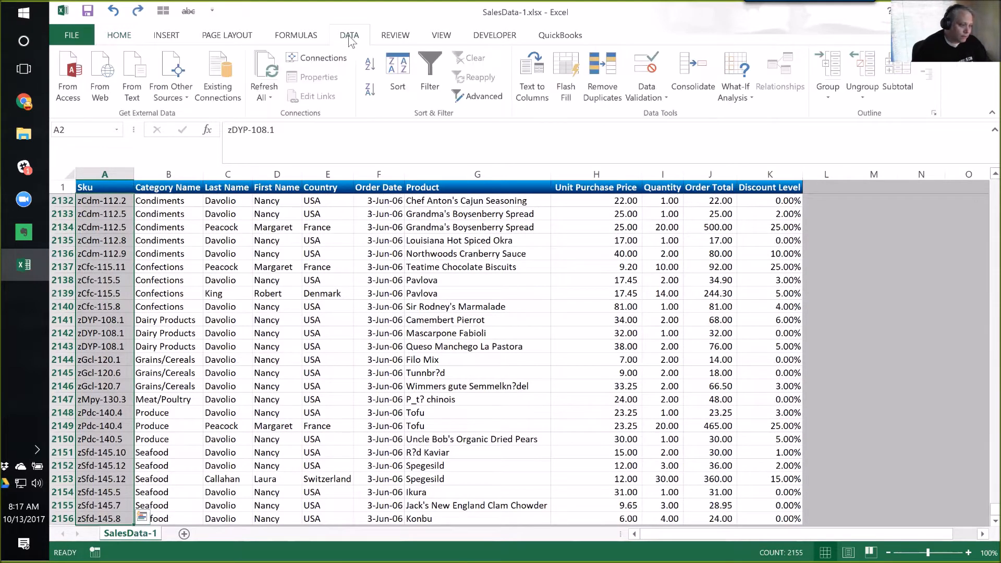
{"action": "left_click", "coordinate": [533, 91]}
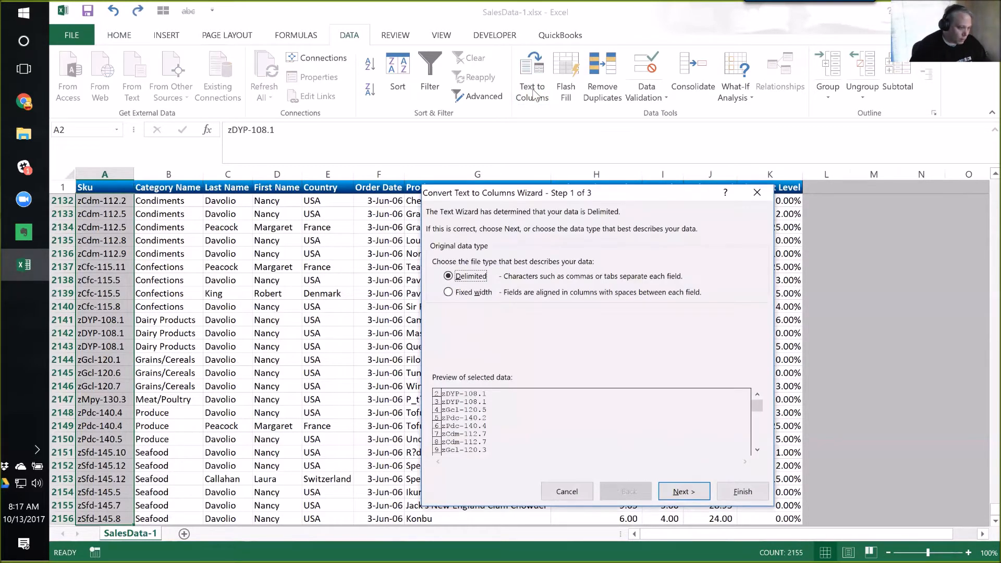
{"action": "left_click", "coordinate": [467, 293]}
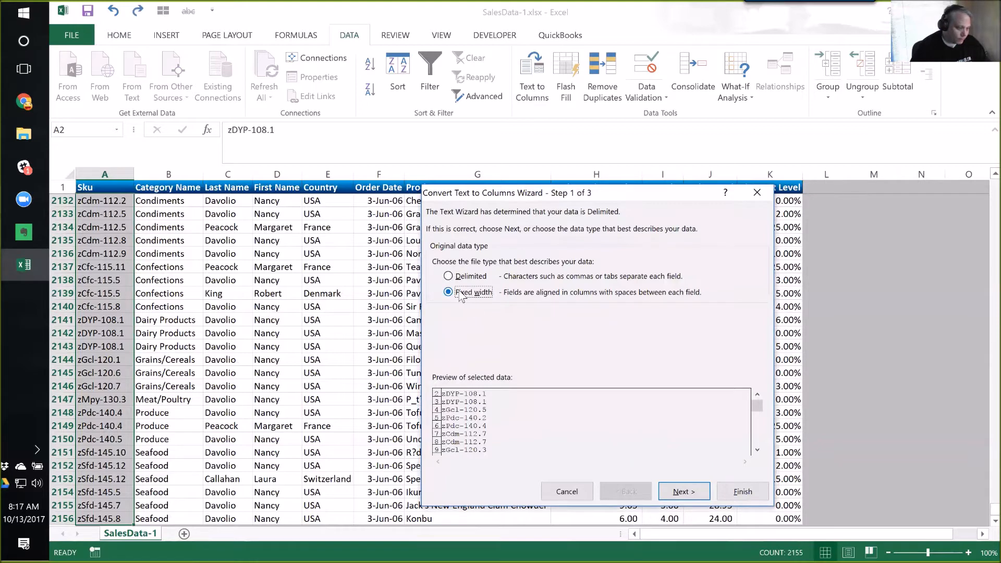
{"action": "left_click", "coordinate": [681, 491]}
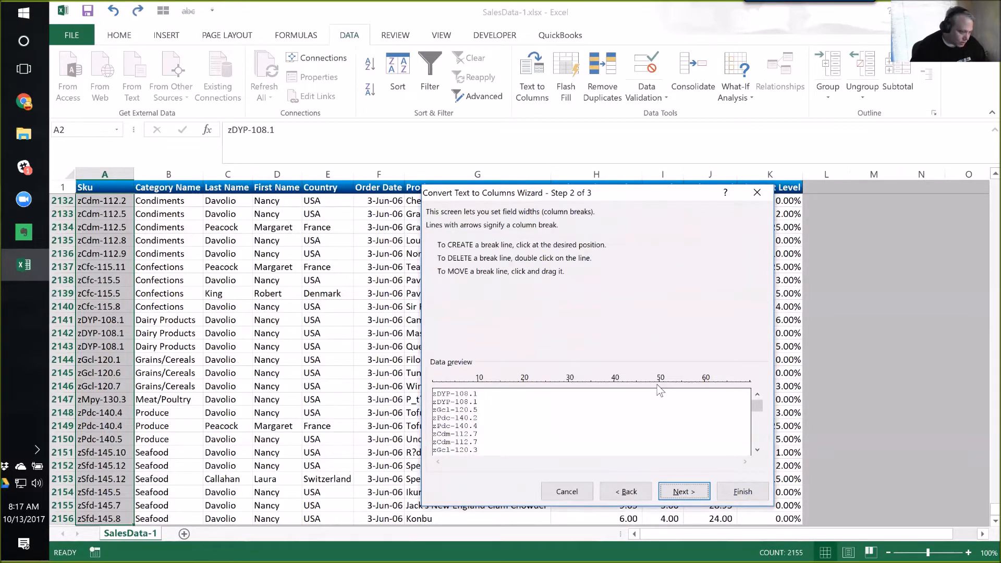
- Add a column break after the leading "z" of the Sku values and check the data preview down to its last rows
{"action": "left_click", "coordinate": [437, 400]}
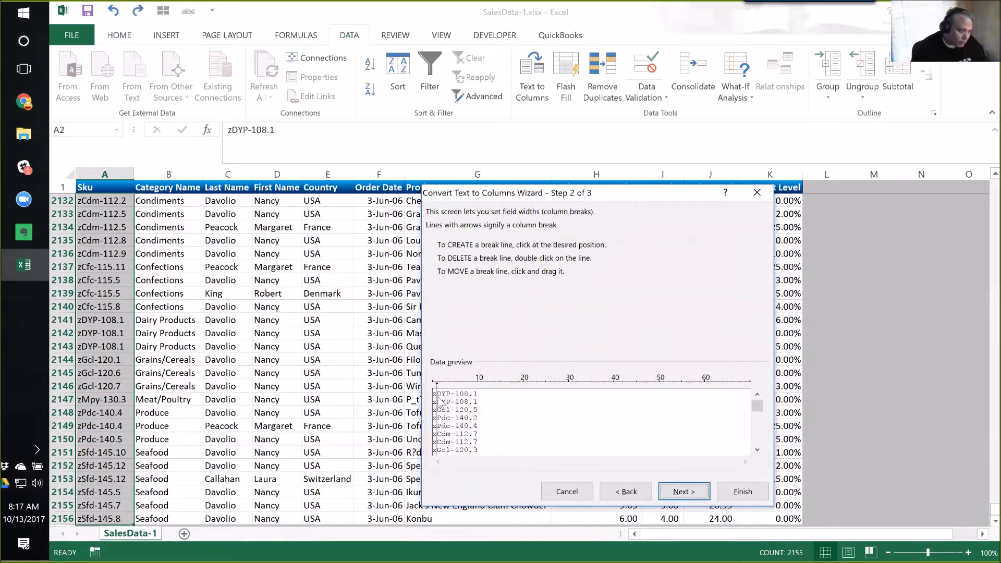
{"action": "left_click_drag", "start_coordinate": [563, 193], "coordinate": [518, 50]}
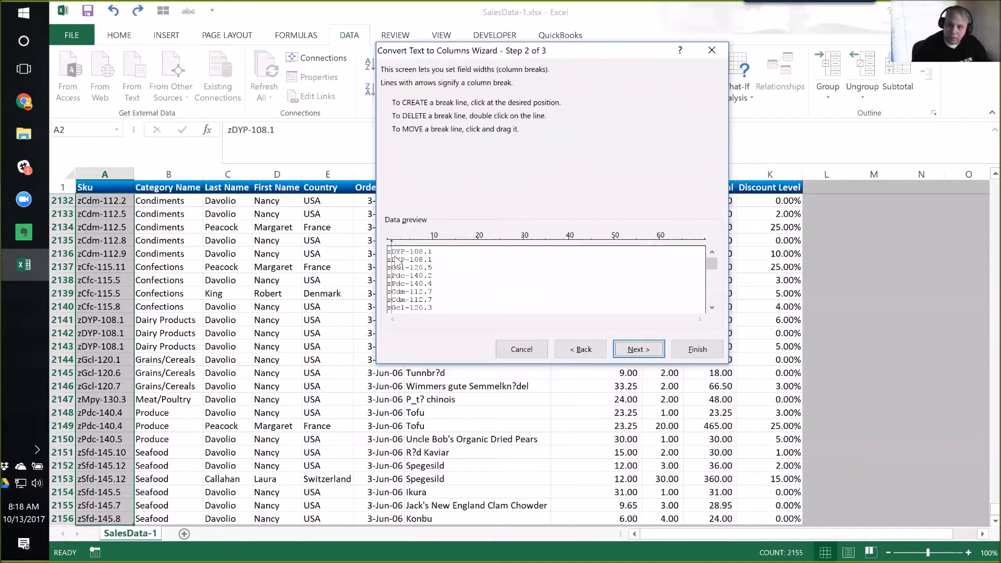
{"action": "left_click", "coordinate": [712, 308]}
{"action": "left_click", "coordinate": [713, 308]}
{"action": "left_click", "coordinate": [711, 306]}
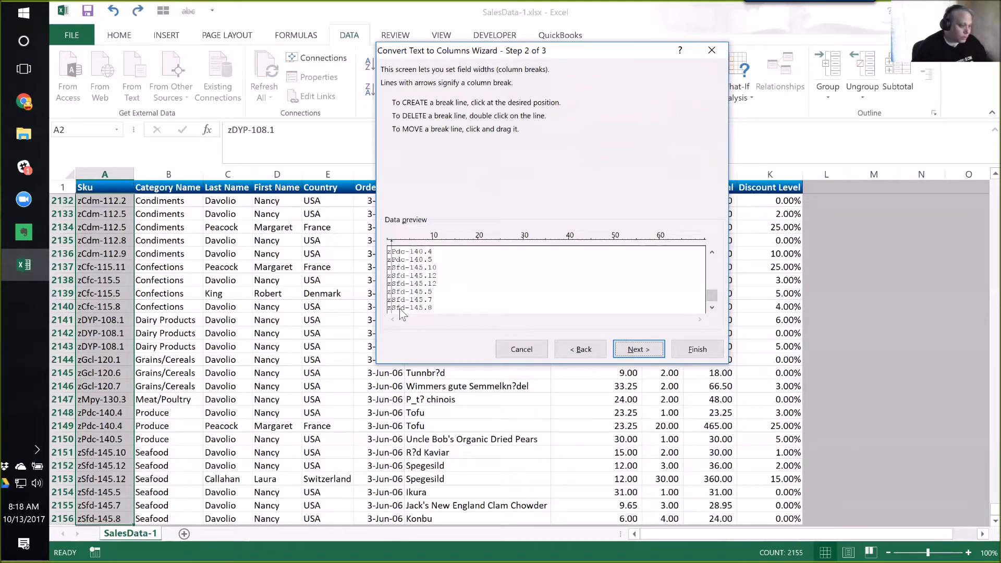
- Finish the conversion with the "z" column skipped from import, and undo it
{"action": "left_click", "coordinate": [644, 355]}
{"action": "left_click", "coordinate": [466, 279]}
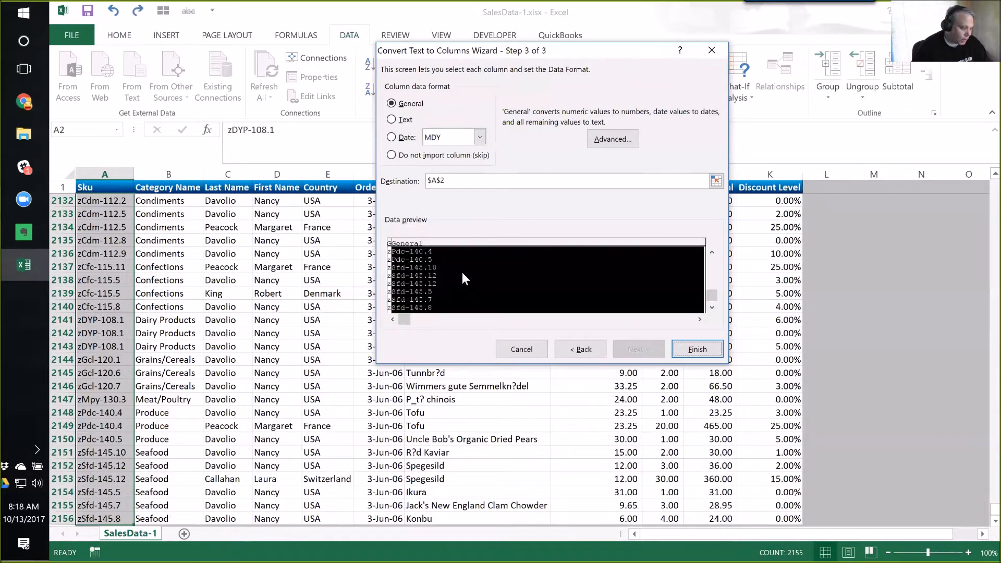
{"action": "left_click", "coordinate": [396, 271]}
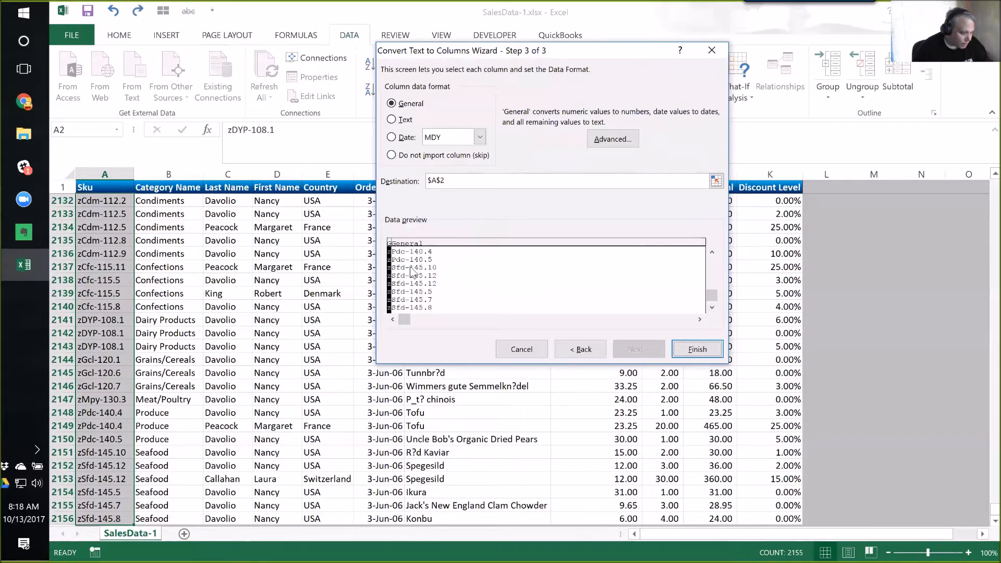
{"action": "left_click", "coordinate": [402, 279]}
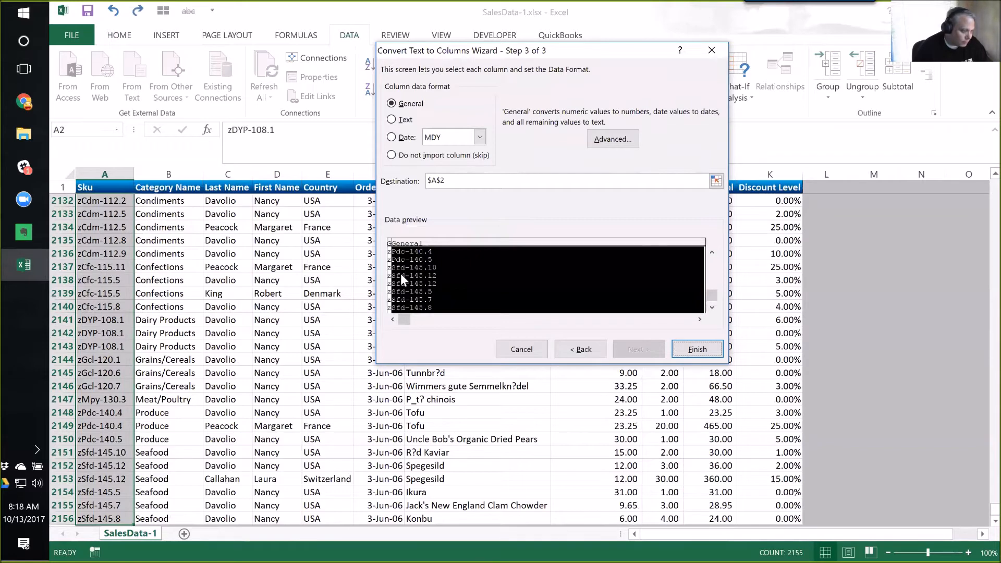
{"action": "left_click", "coordinate": [389, 277]}
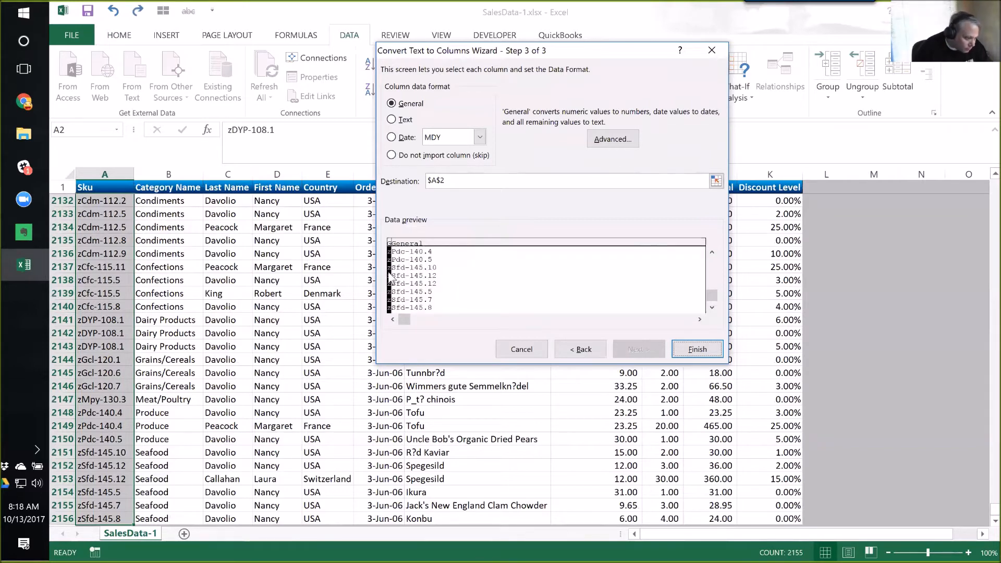
{"action": "left_click", "coordinate": [394, 249]}
{"action": "left_click", "coordinate": [389, 245]}
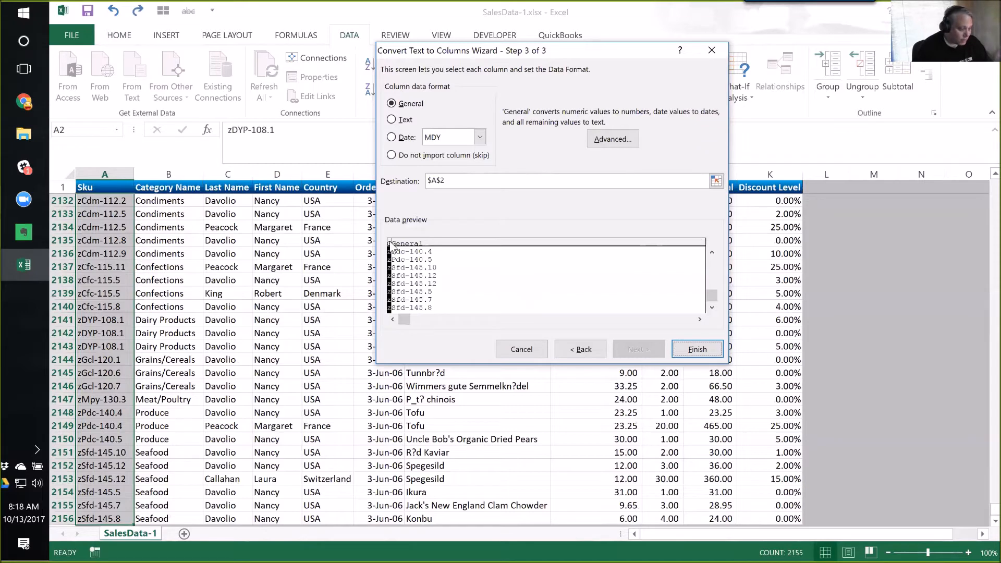
{"action": "left_click", "coordinate": [410, 155]}
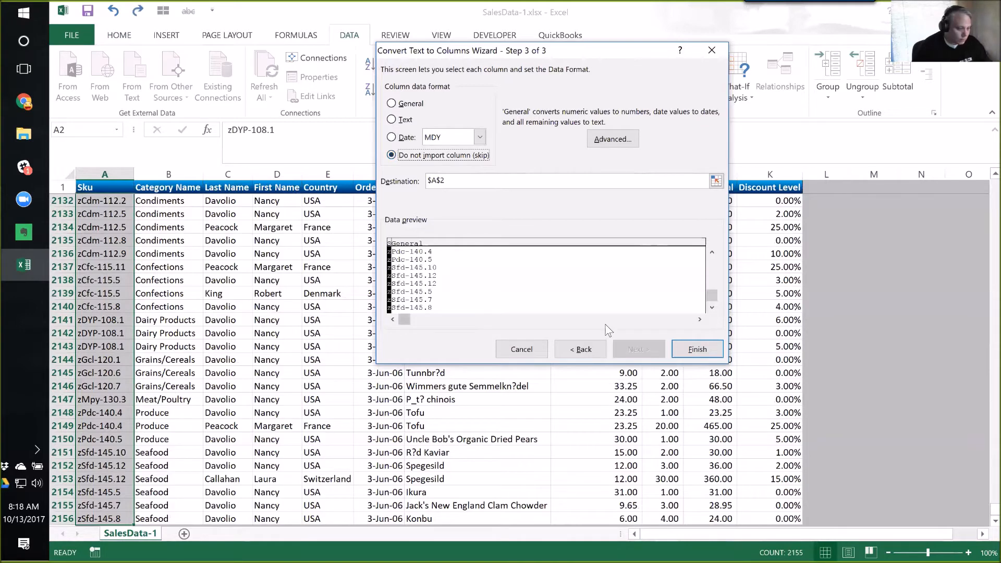
{"action": "left_click", "coordinate": [698, 349]}
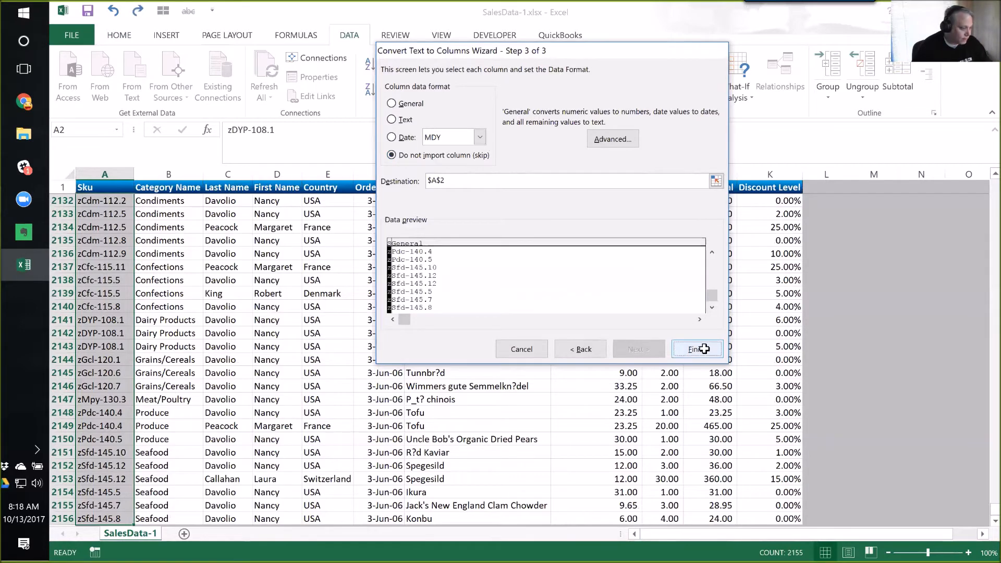
{"action": "left_click", "coordinate": [116, 290]}
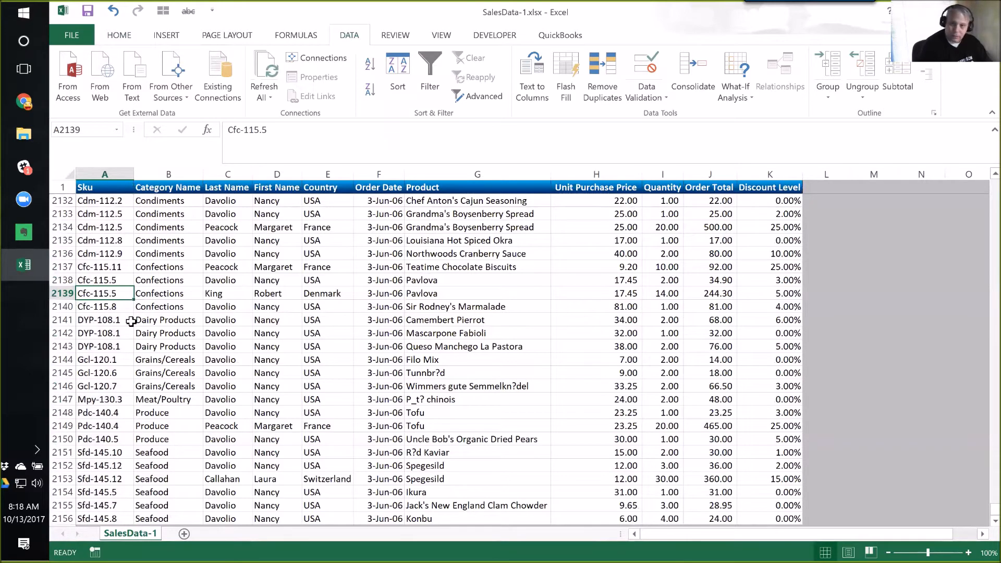
{"action": "key", "text": "ctrl+z"}
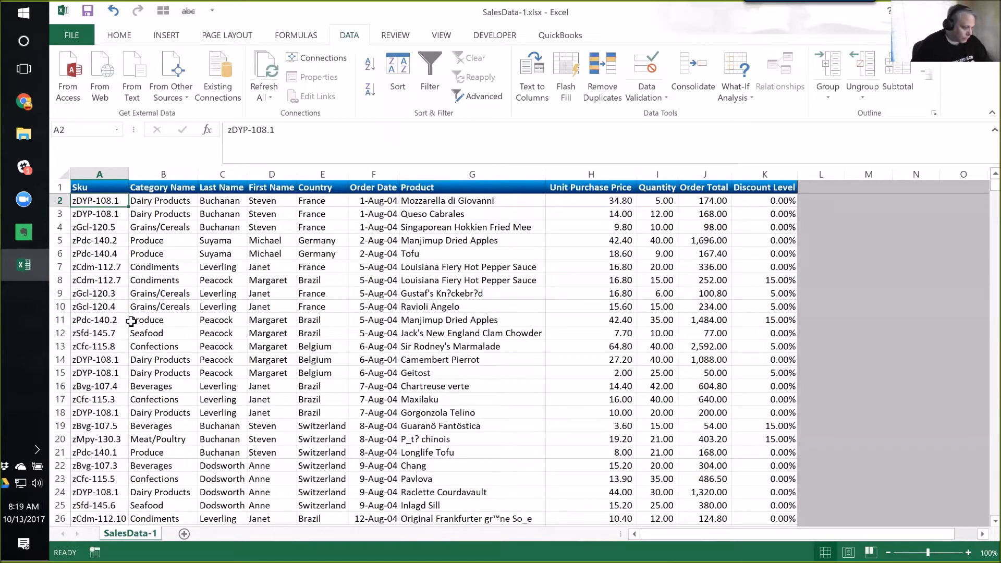
- Widen the Sku column and examine the Product, Sku and Category Name entries
{"action": "left_click_drag", "start_coordinate": [129, 175], "coordinate": [157, 176]}
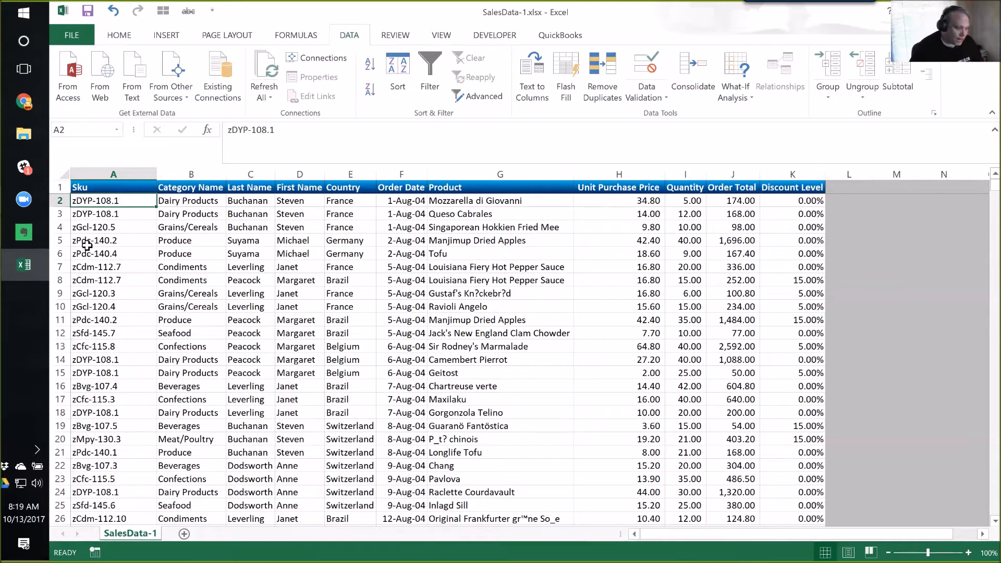
{"action": "left_click", "coordinate": [481, 174]}
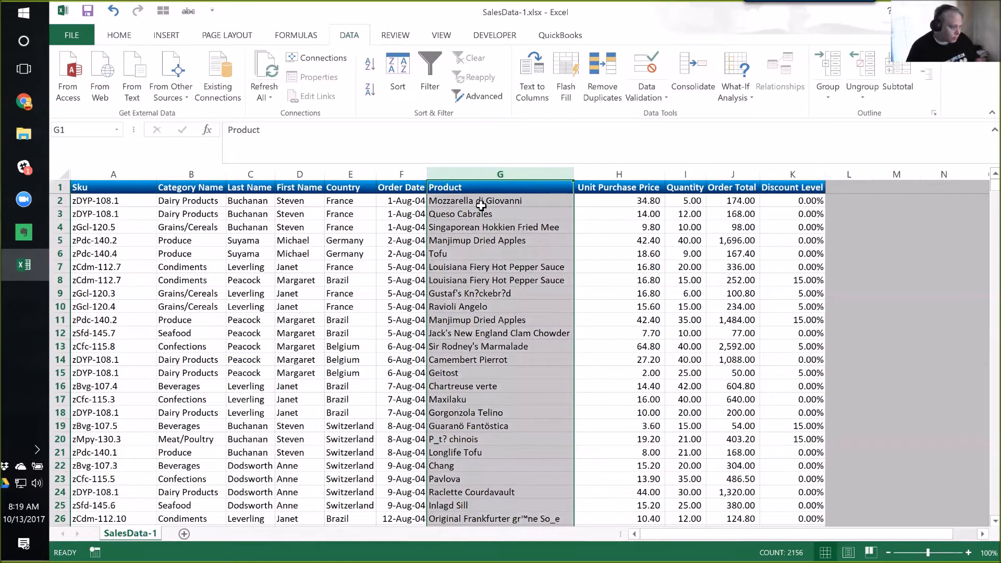
{"action": "left_click", "coordinate": [122, 204]}
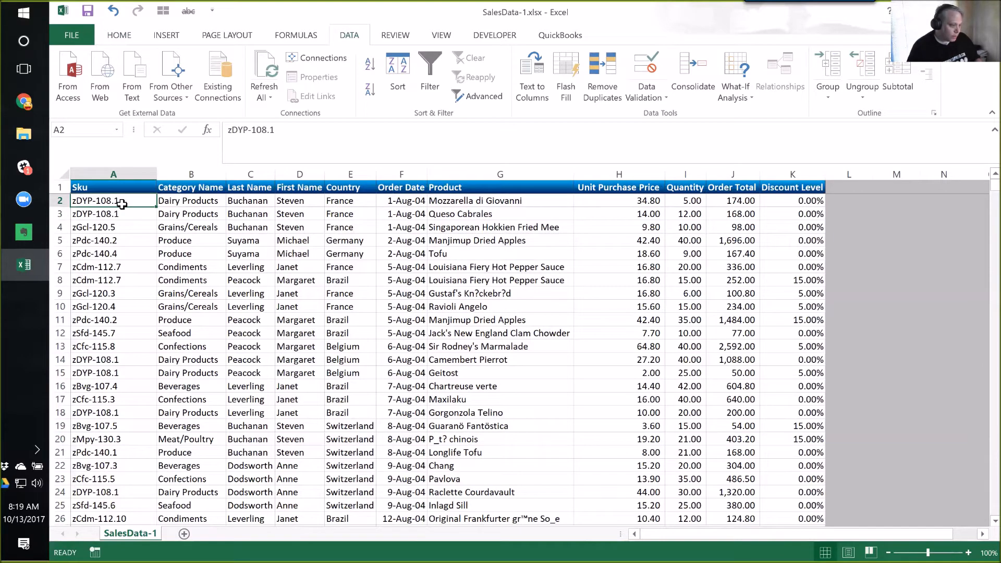
{"action": "left_click", "coordinate": [187, 202]}
{"action": "left_click", "coordinate": [479, 204]}
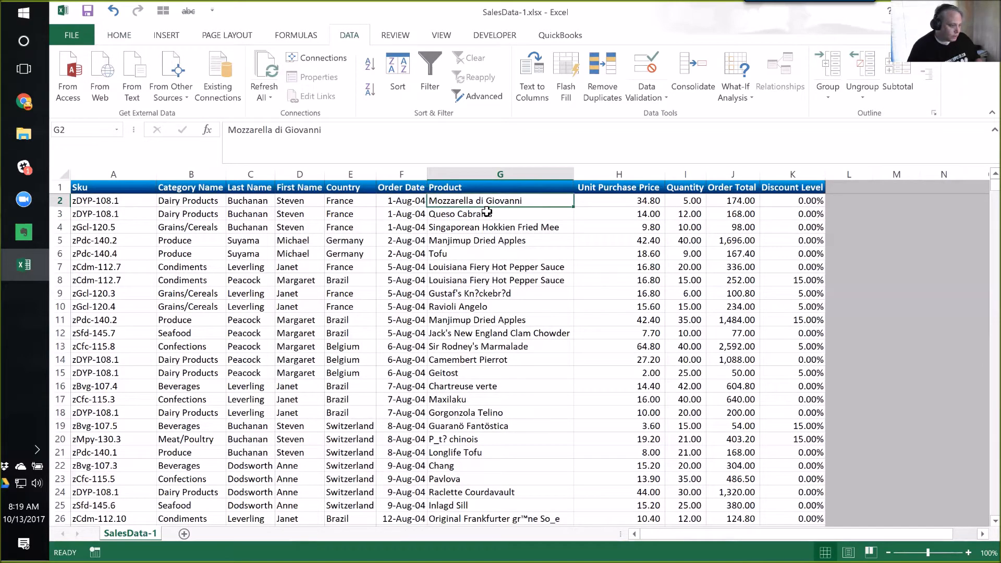
{"action": "left_click", "coordinate": [189, 203]}
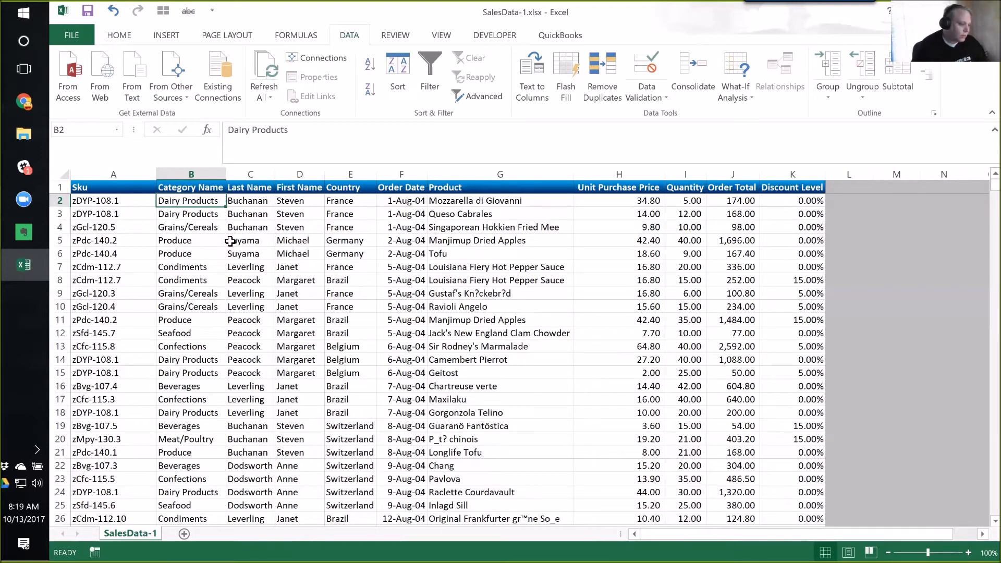
{"action": "key", "text": "Up"}
{"action": "key", "text": "Left"}
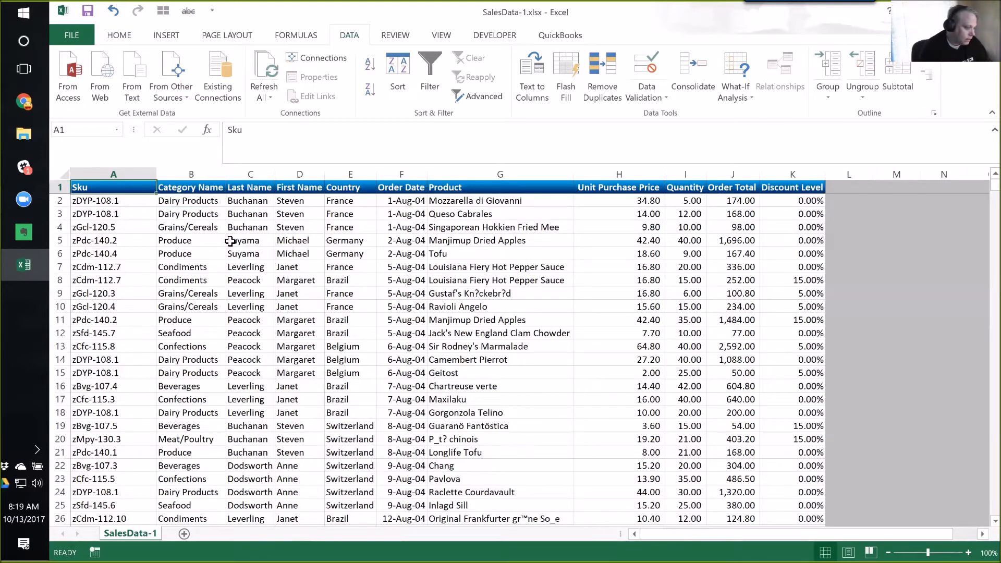
{"action": "key", "text": "Right"}
{"action": "key", "text": "Right"}
{"action": "key", "text": "Right"}
{"action": "key", "text": "Right"}
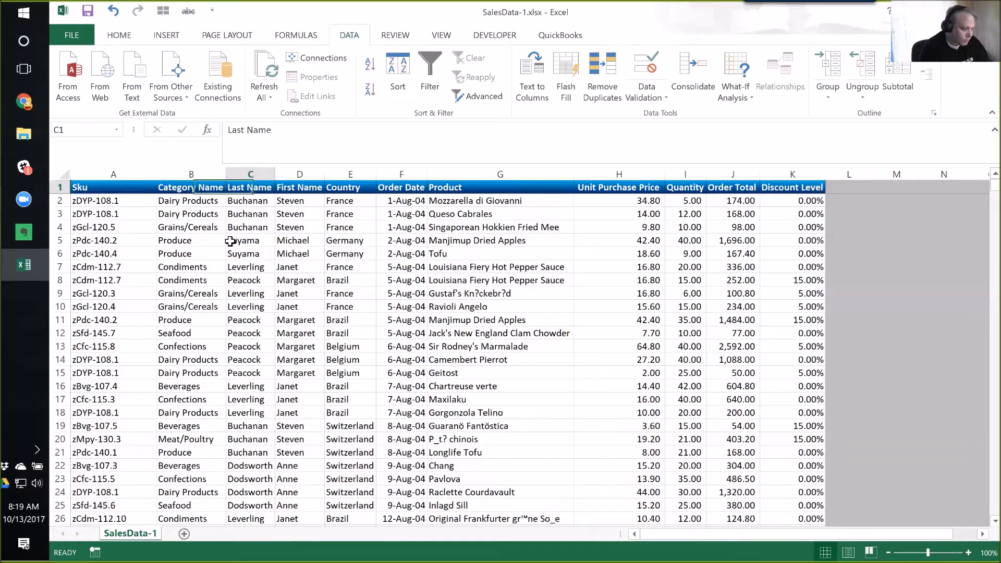
{"action": "key", "text": "Down"}
{"action": "key", "text": "Right"}
{"action": "key", "text": "Up"}
- Sort the whole table A1:K2156 by Sku in ascending order
{"action": "key", "text": "ctrl+Left"}
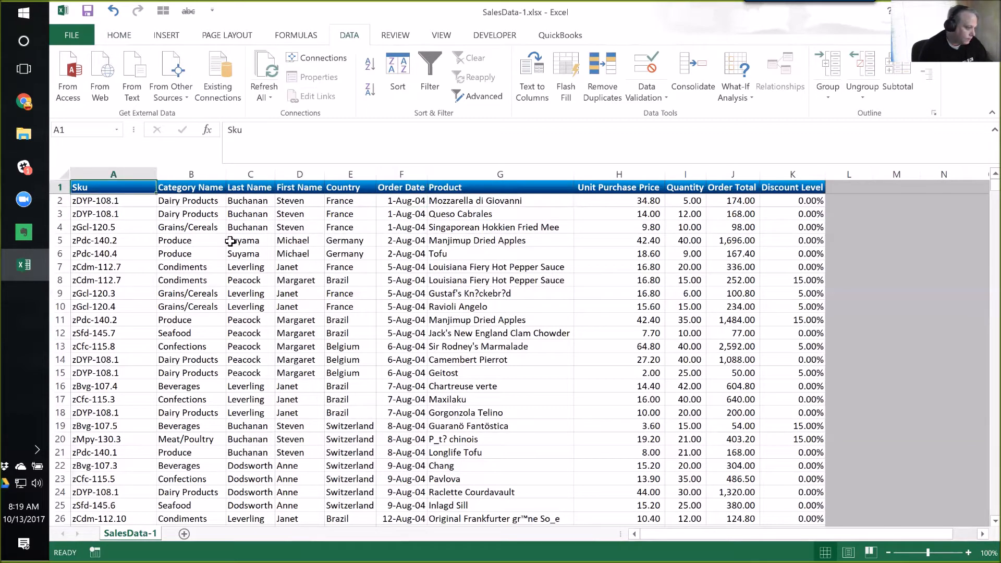
{"action": "key", "text": "ctrl+shift+Down"}
{"action": "key", "text": "ctrl+shift+Right"}
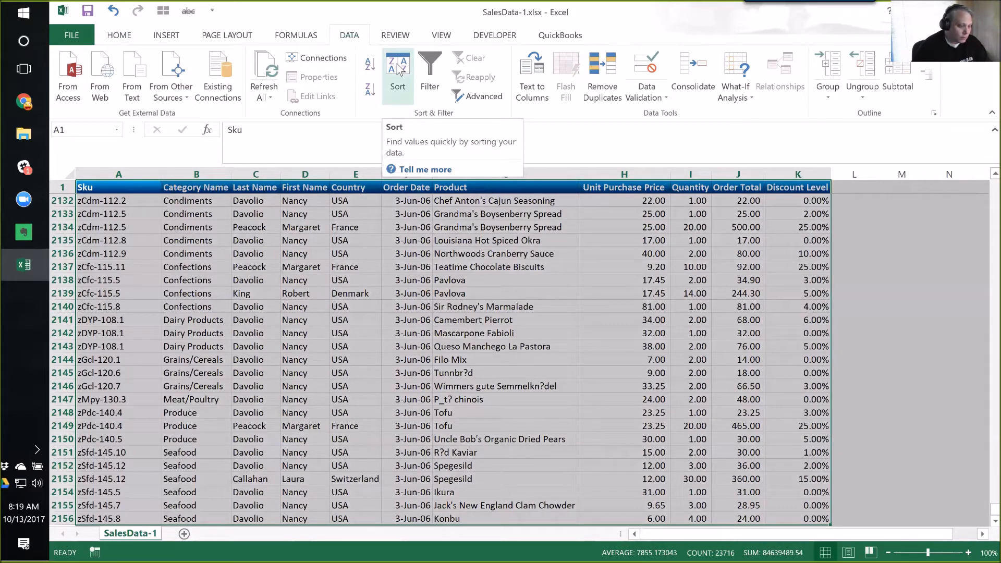
{"action": "left_click", "coordinate": [370, 71]}
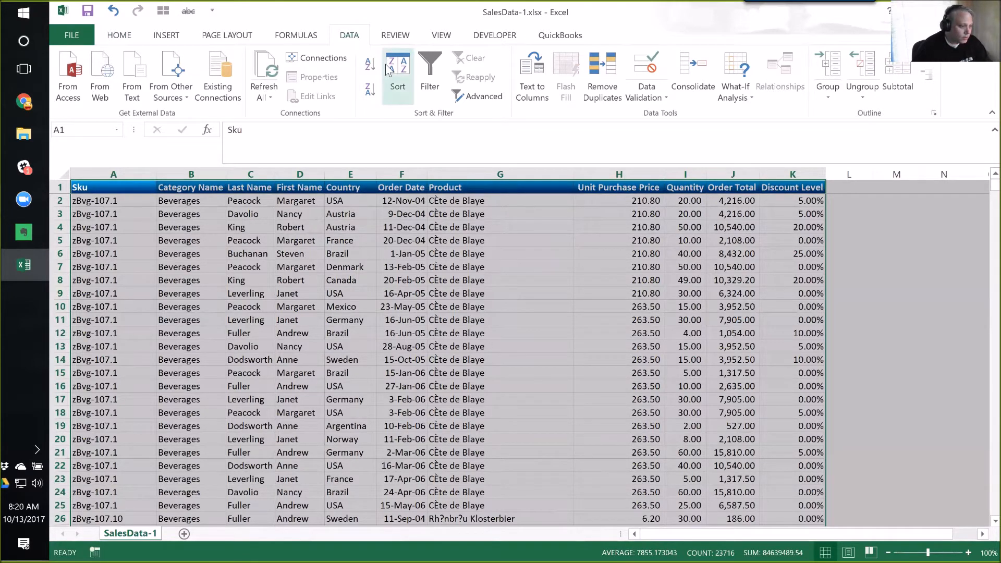
- Sort the table by Sku A to Z and then by Order Date oldest to newest, and recheck the sort levels
{"action": "left_click", "coordinate": [401, 67]}
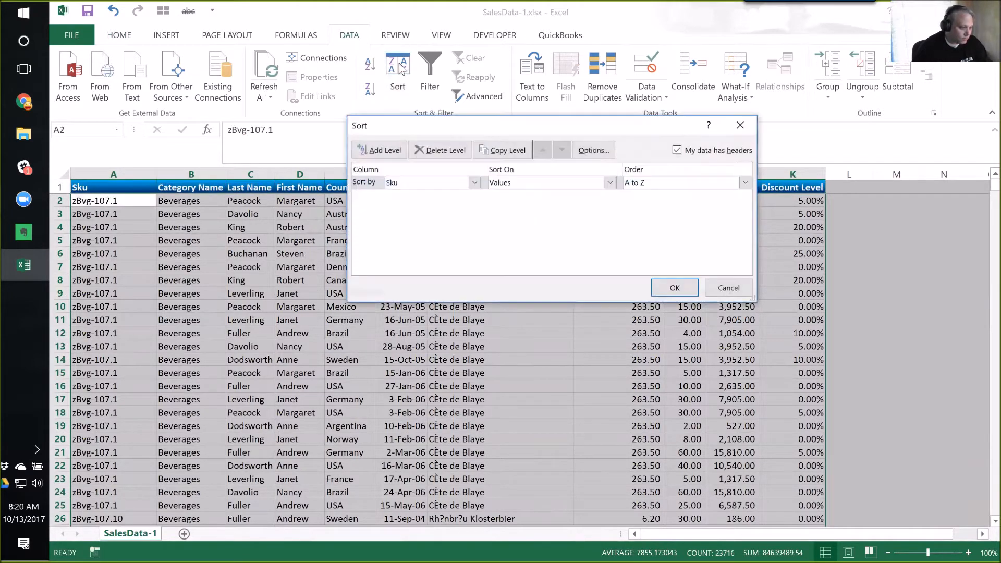
{"action": "left_click", "coordinate": [474, 182]}
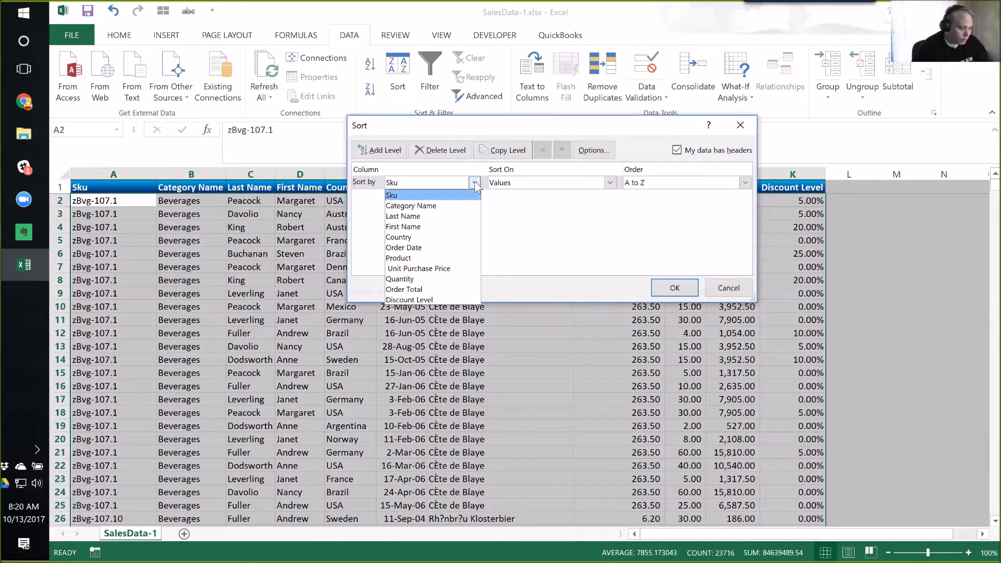
{"action": "left_click", "coordinate": [428, 195]}
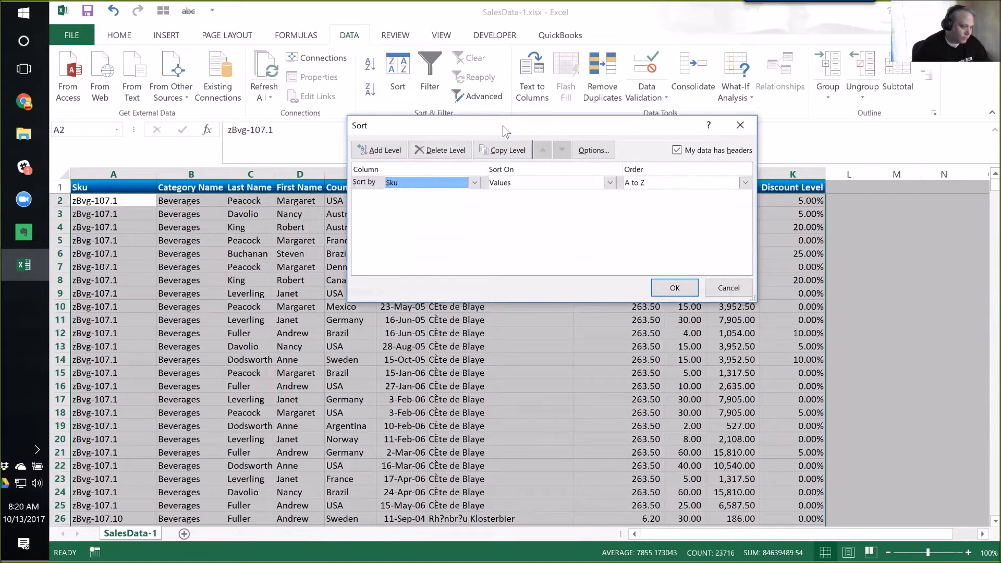
{"action": "left_click_drag", "start_coordinate": [503, 126], "coordinate": [637, 105]}
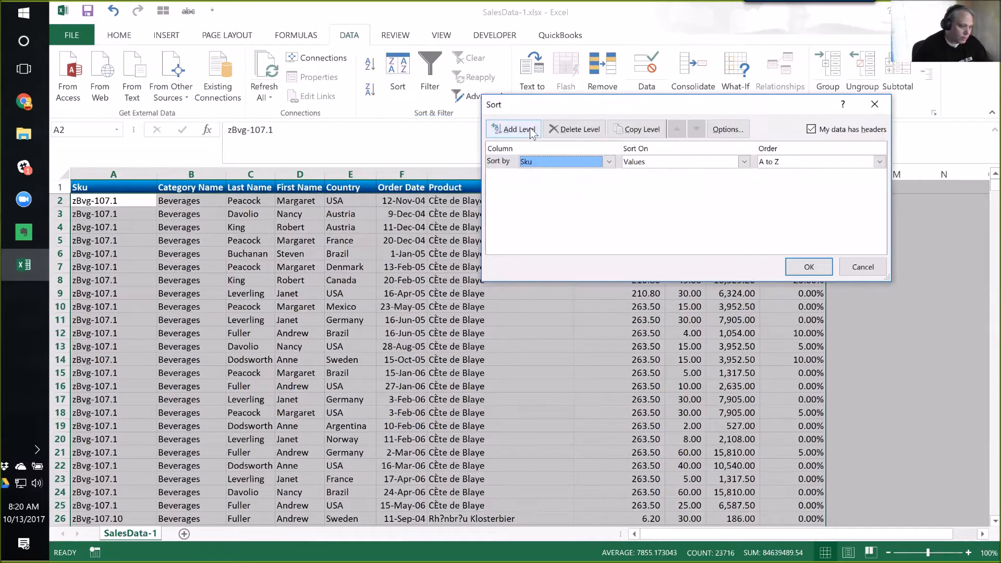
{"action": "left_click", "coordinate": [531, 131]}
{"action": "left_click", "coordinate": [609, 175]}
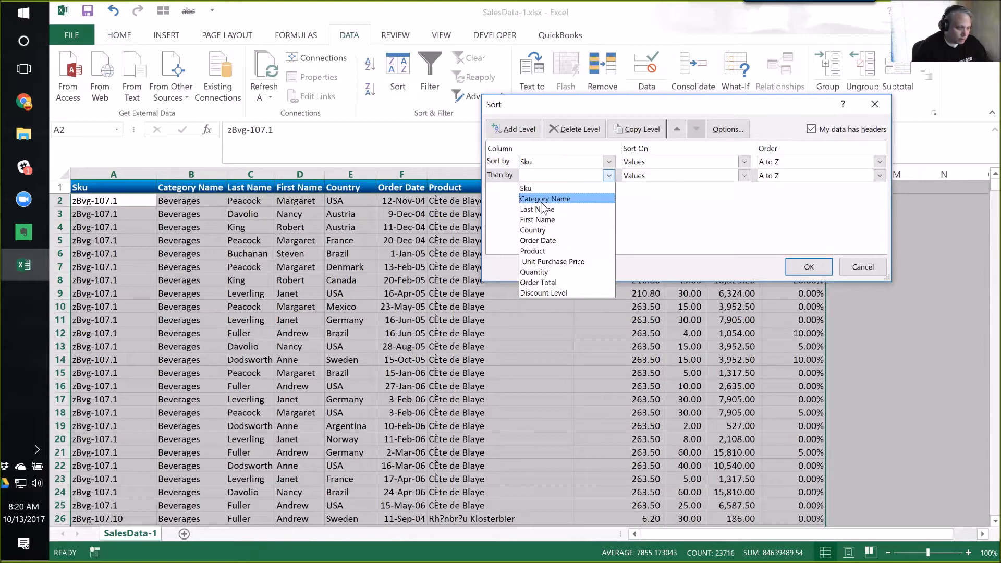
{"action": "left_click", "coordinate": [545, 240]}
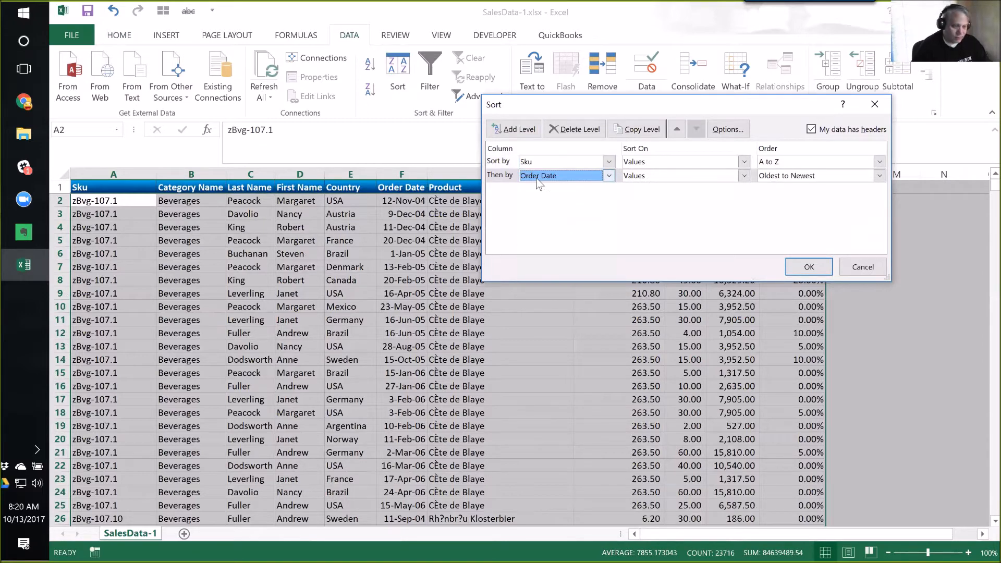
{"action": "left_click", "coordinate": [809, 268]}
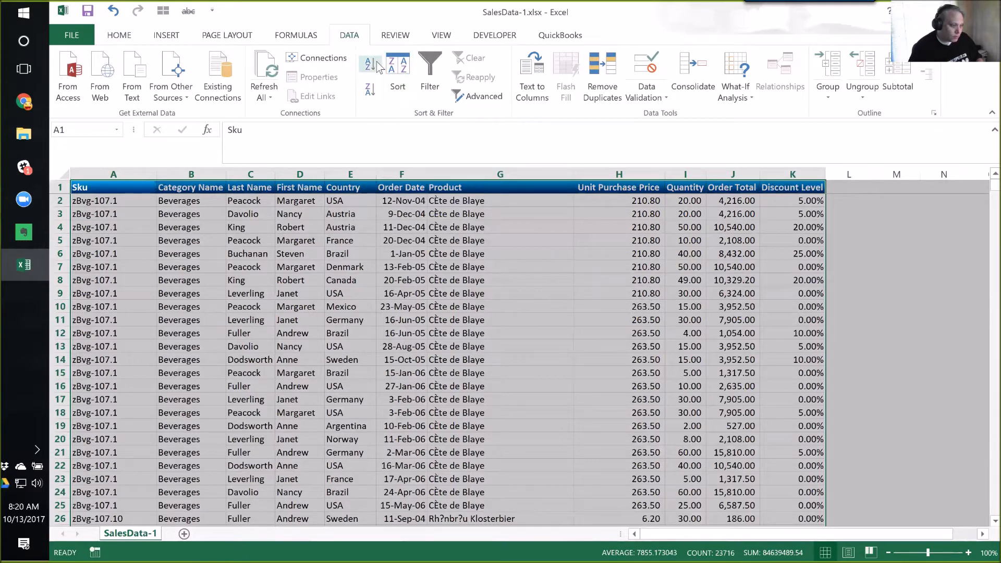
{"action": "left_click", "coordinate": [397, 73]}
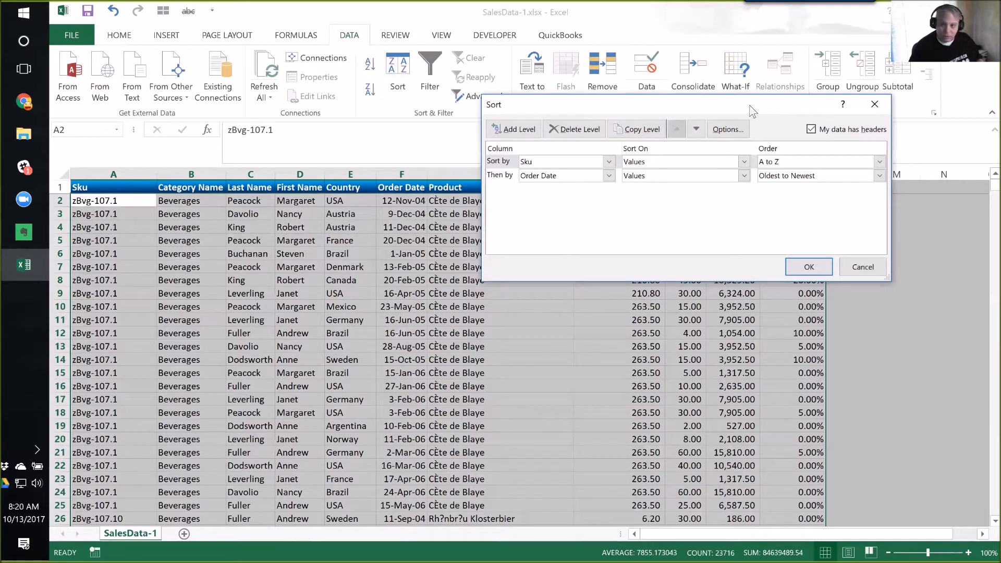
{"action": "left_click", "coordinate": [874, 106]}
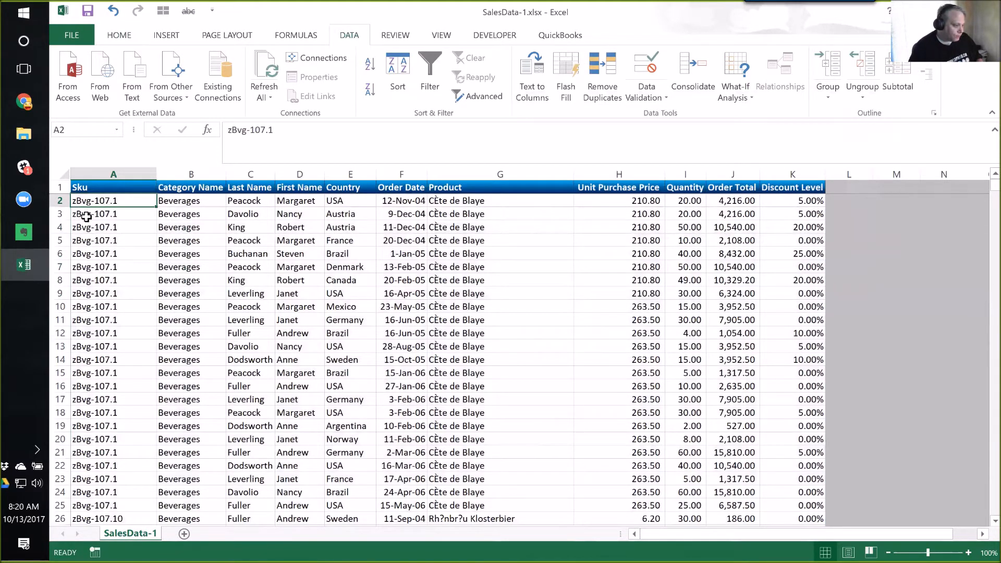
- Examine the sorted zBvg-107.1 records across to Product and down to where Sku zBvg-107.10 begins
{"action": "key", "text": "Right"}
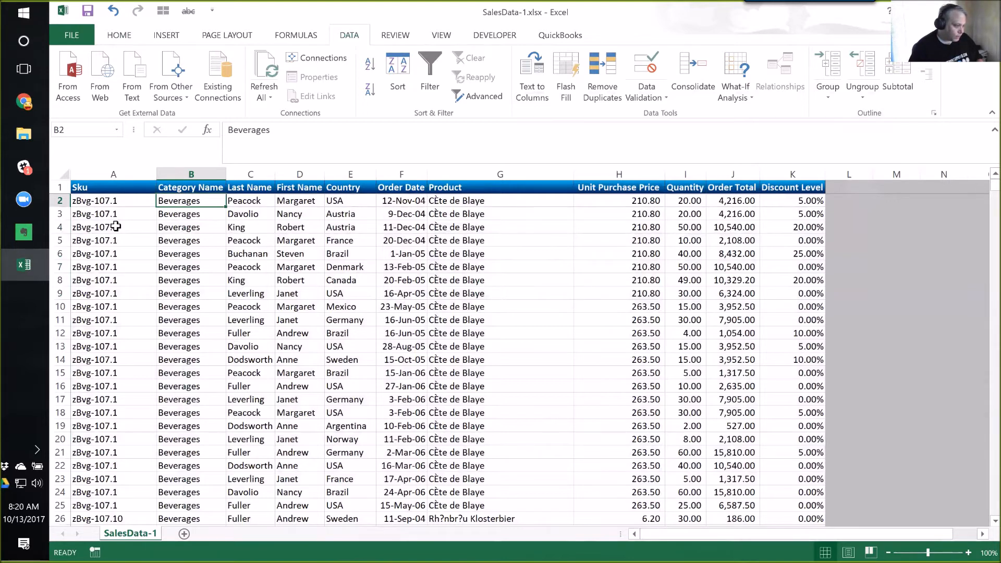
{"action": "key", "text": "Right"}
{"action": "key", "text": "Right"}
{"action": "key", "text": "Right"}
{"action": "key", "text": "Right"}
{"action": "key", "text": "Right"}
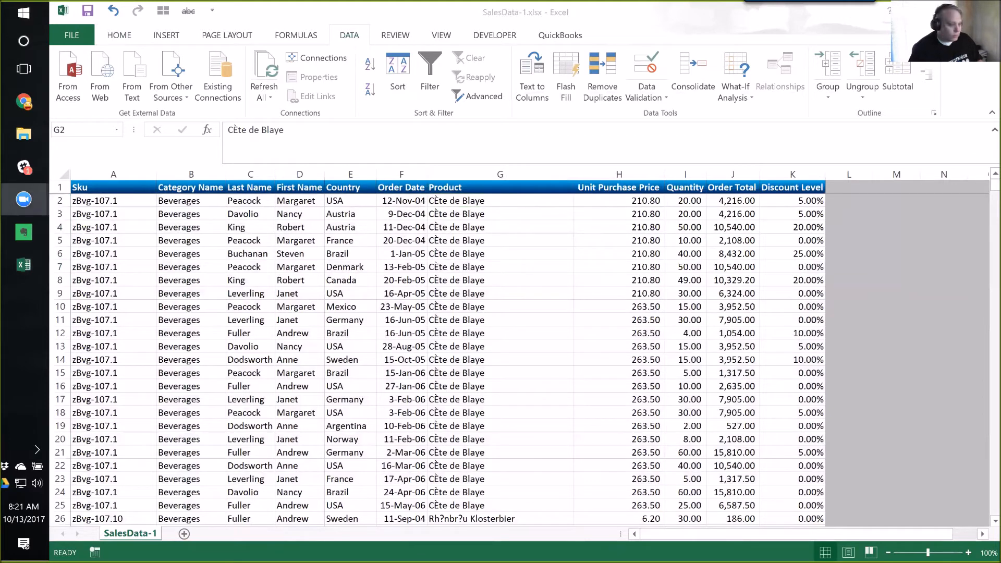
{"action": "left_click", "coordinate": [128, 228]}
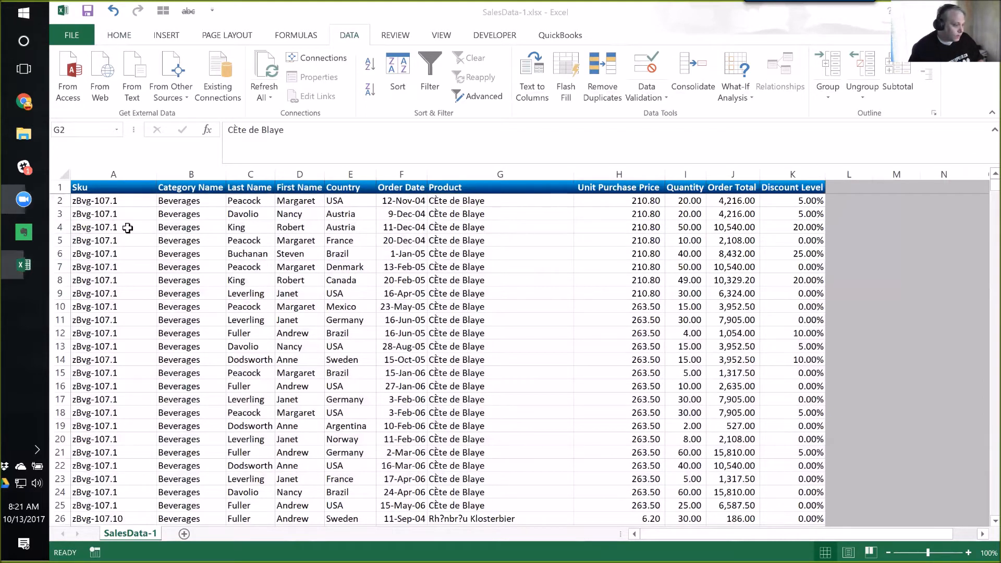
{"action": "left_click", "coordinate": [127, 228]}
{"action": "key", "text": "Page_Down"}
{"action": "key", "text": "Page_Down"}
{"action": "key", "text": "Page_Down"}
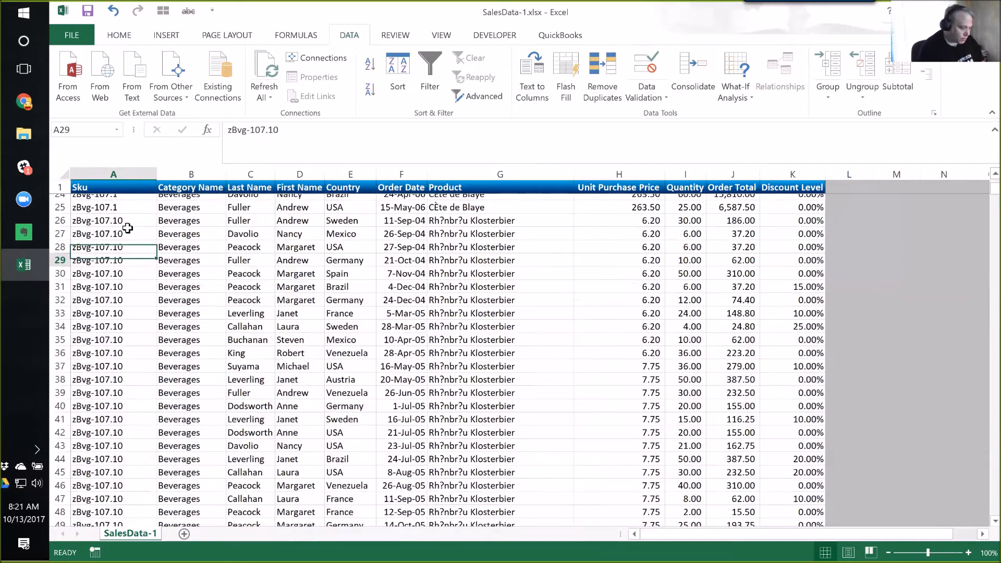
{"action": "key", "text": "Page_Up"}
{"action": "key", "text": "Page_Up"}
{"action": "key", "text": "Page_Up"}
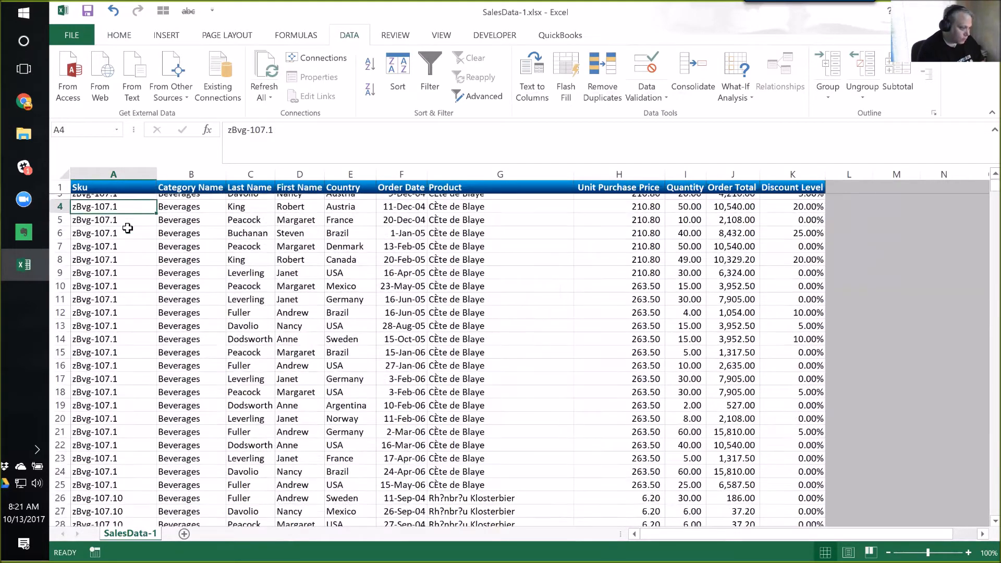
{"action": "scroll", "coordinate": [128, 228], "scroll_direction": "up", "scroll_amount": 1}
{"action": "key", "text": "Down"}
{"action": "key", "text": "Down"}
{"action": "key", "text": "Down"}
{"action": "key", "text": "Down"}
{"action": "key", "text": "Down"}
{"action": "key", "text": "Down"}
{"action": "key", "text": "Down"}
{"action": "key", "text": "Down"}
{"action": "key", "text": "Down"}
{"action": "key", "text": "Down"}
{"action": "key", "text": "Down"}
{"action": "key", "text": "Down"}
{"action": "key", "text": "Down"}
{"action": "key", "text": "Down"}
{"action": "key", "text": "Down"}
{"action": "key", "text": "Down"}
{"action": "key", "text": "Down"}
{"action": "key", "text": "Down"}
{"action": "key", "text": "Down"}
{"action": "key", "text": "Down"}
{"action": "key", "text": "Down"}
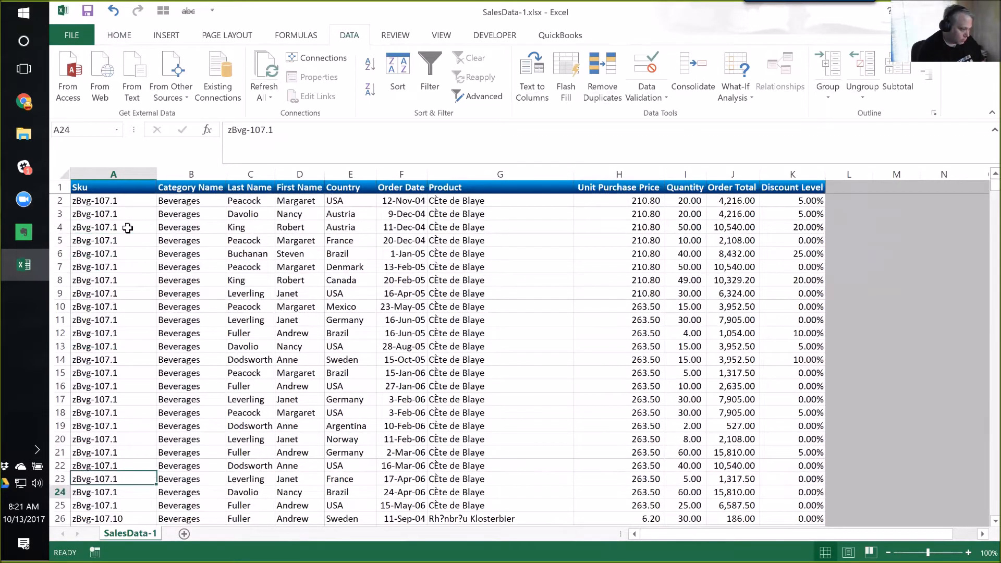
{"action": "key", "text": "Down"}
{"action": "key", "text": "Down"}
{"action": "key", "text": "Down"}
{"action": "key", "text": "Down"}
{"action": "key", "text": "Up"}
{"action": "key", "text": "Up"}
{"action": "key", "text": "Up"}
{"action": "key", "text": "Up"}
{"action": "key", "text": "Up"}
{"action": "key", "text": "Up"}
{"action": "key", "text": "Up"}
{"action": "key", "text": "Up"}
{"action": "key", "text": "Up"}
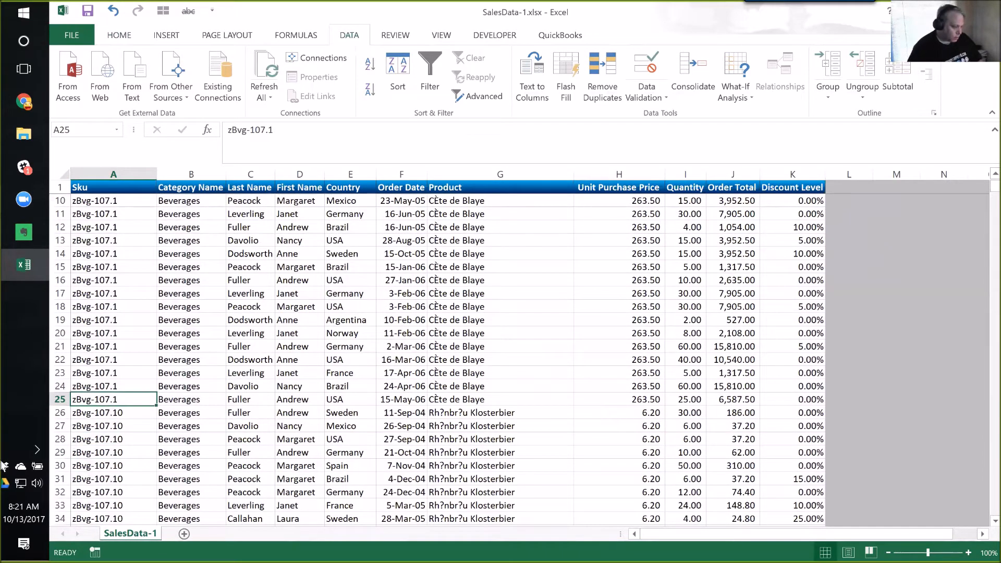
- Examine the Sku, Category Name and Product entries of the zBvg-107.10 records from row 26 down
{"action": "left_click", "coordinate": [111, 412]}
{"action": "left_click", "coordinate": [188, 414]}
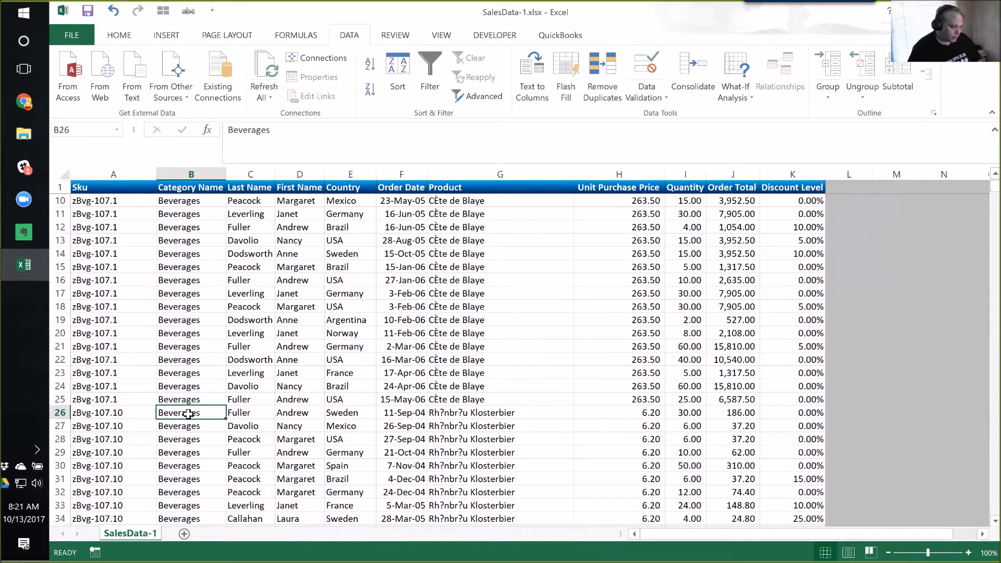
{"action": "left_click", "coordinate": [518, 416]}
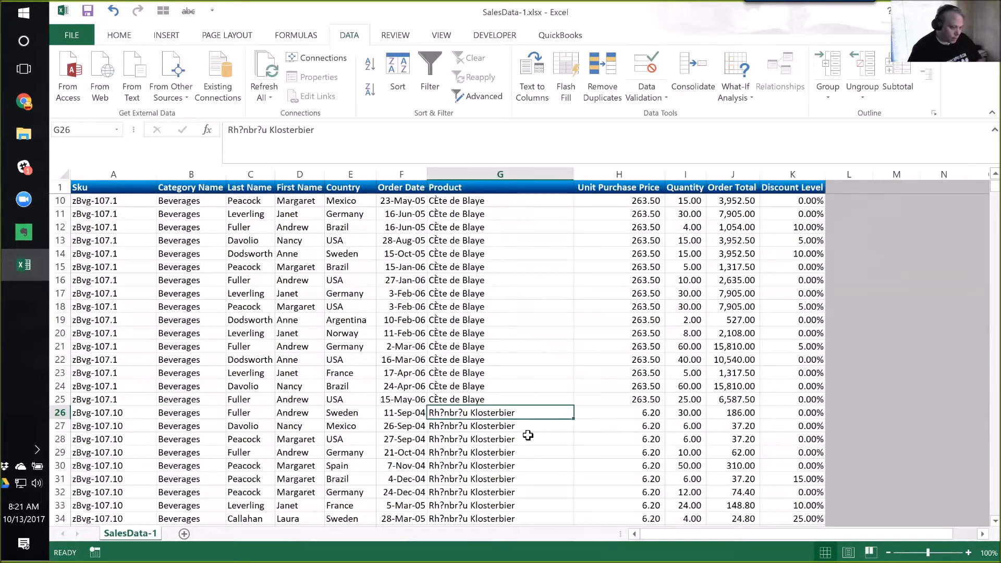
{"action": "scroll", "coordinate": [528, 450], "scroll_direction": "down", "scroll_amount": 2}
{"action": "scroll", "coordinate": [521, 458], "scroll_direction": "down", "scroll_amount": 1}
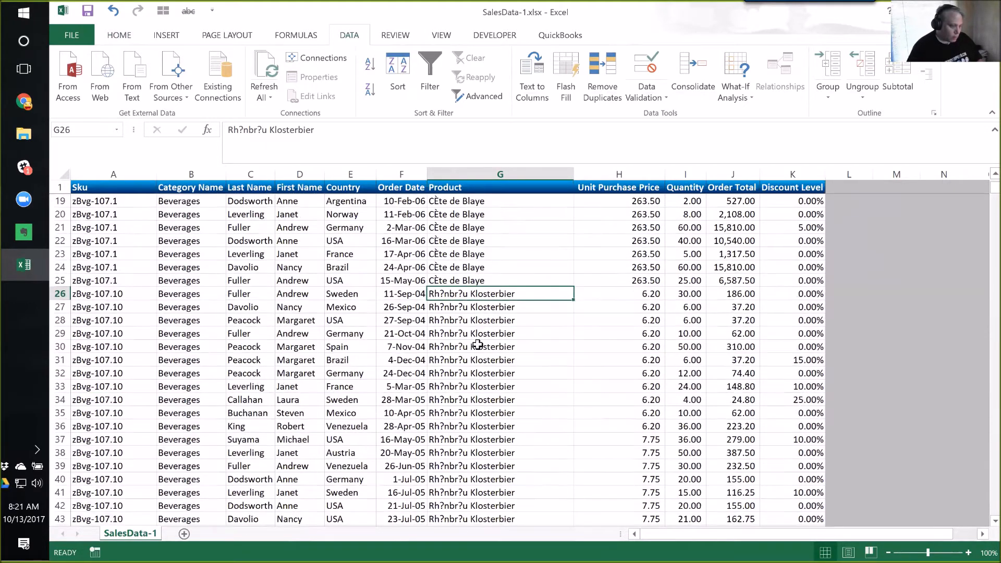
{"action": "key", "text": "Home"}
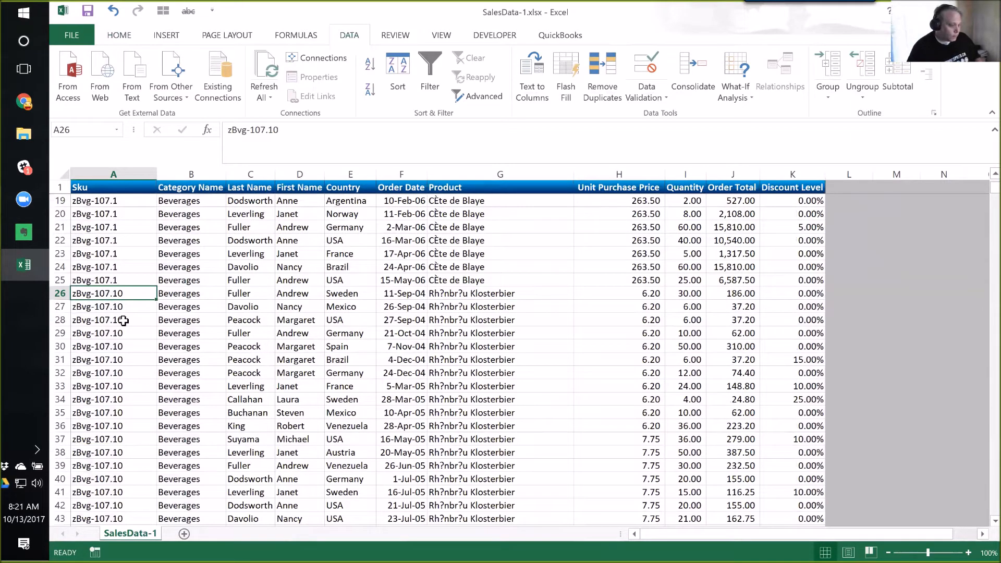
{"action": "key", "text": "Down"}
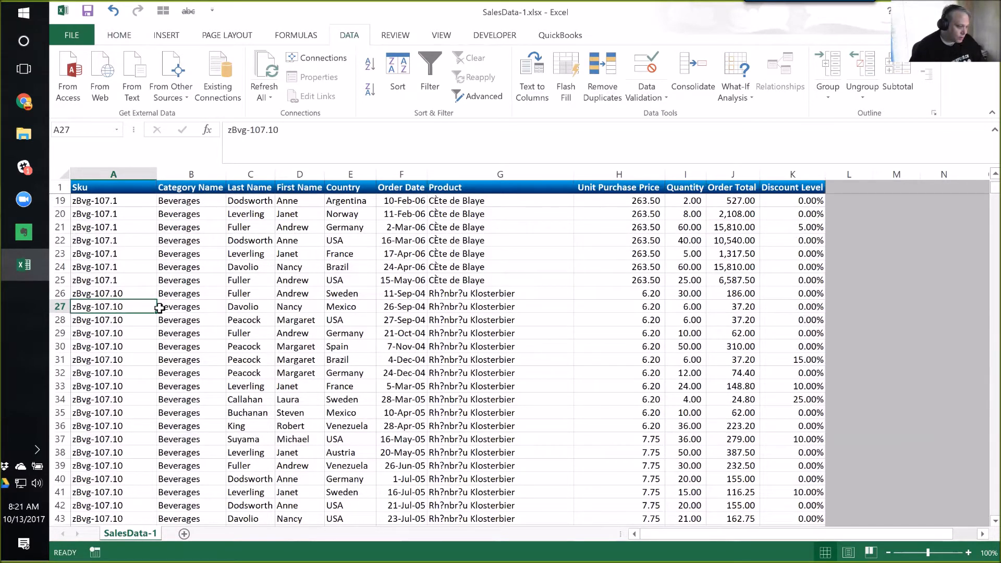
{"action": "left_click", "coordinate": [124, 294]}
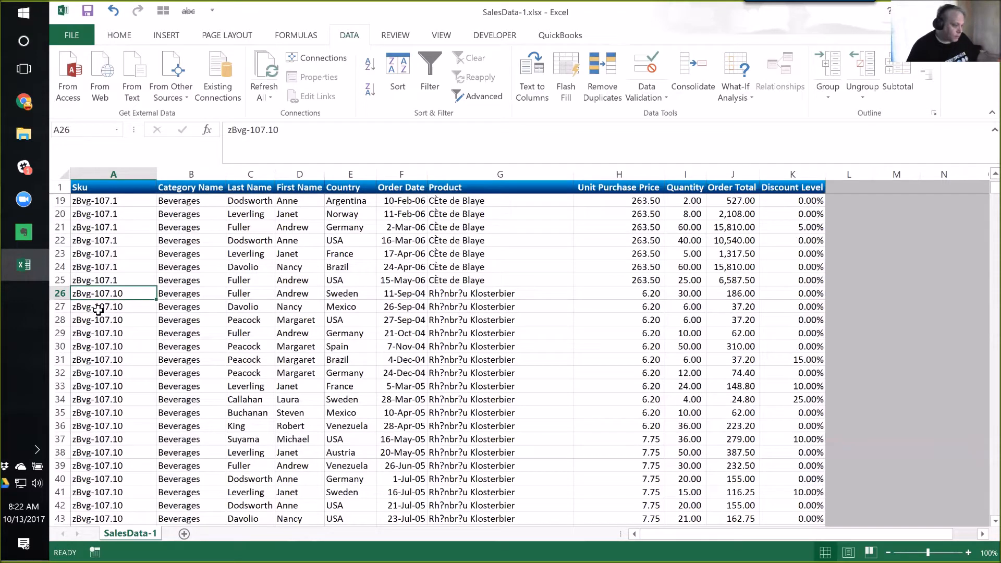
{"action": "left_click", "coordinate": [109, 324]}
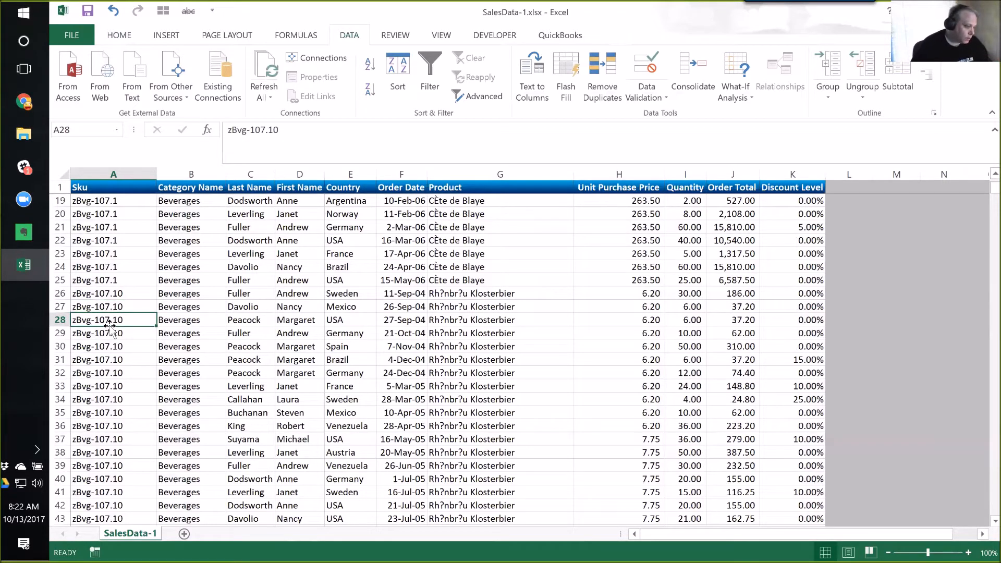
- Insert two blank columns between Sku and Category Name
{"action": "left_click", "coordinate": [199, 173]}
{"action": "right_click", "coordinate": [199, 173]}
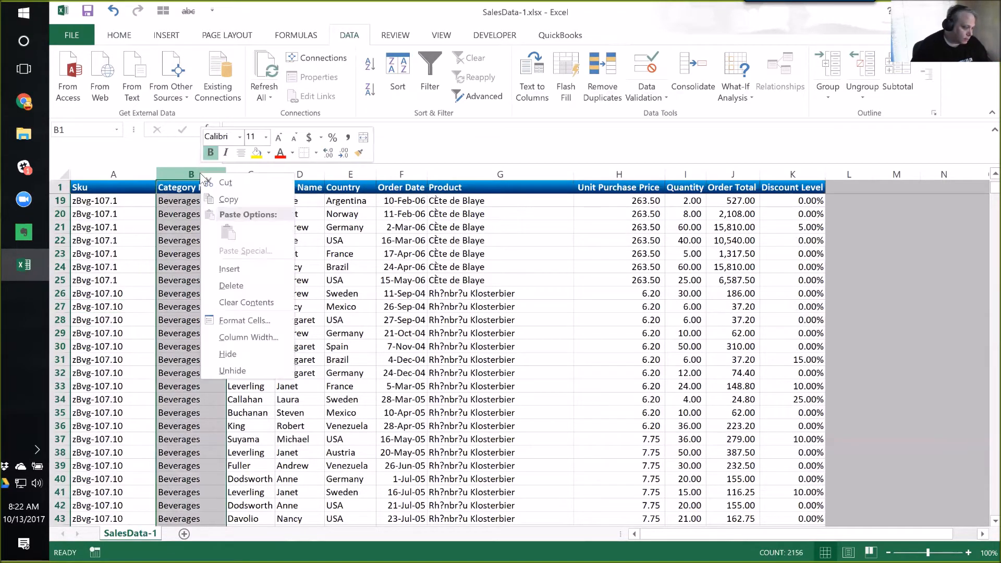
{"action": "left_click", "coordinate": [232, 269]}
{"action": "key", "text": "F4"}
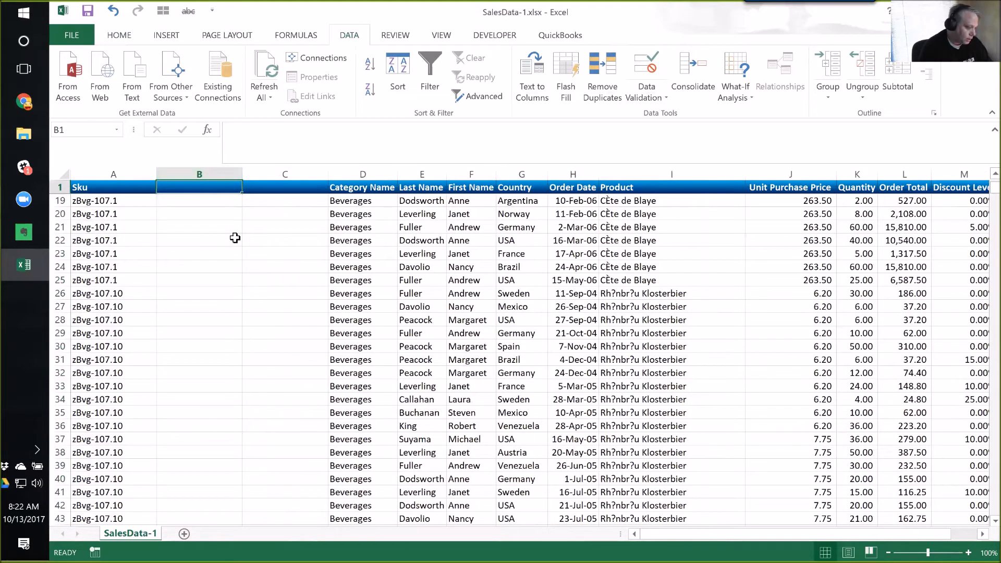
- Enter the headers "Product Code" in B1 and "Product Number" in C1
{"action": "type", "text": "Product Code"}
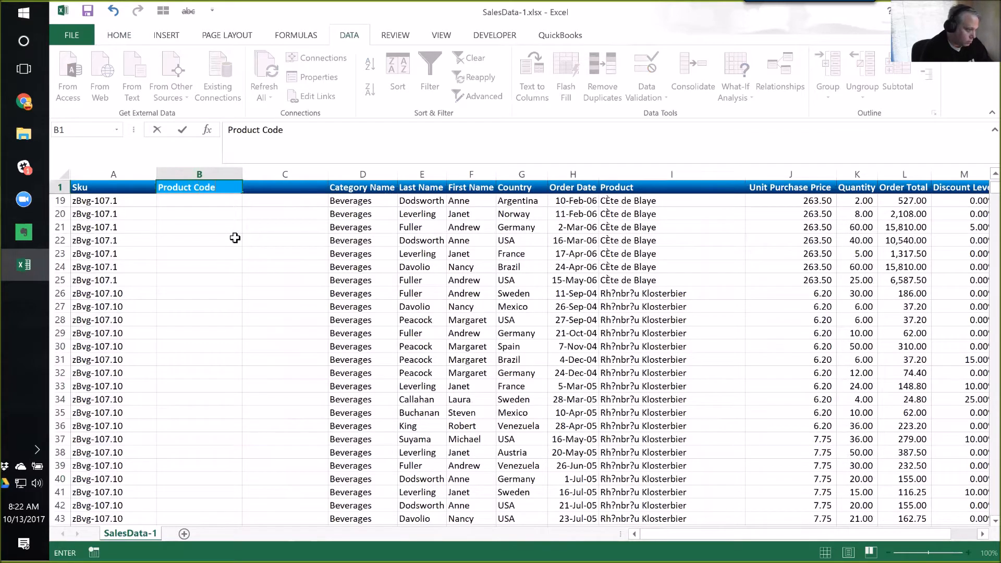
{"action": "key", "text": "Tab"}
{"action": "type", "text": "Prod"}
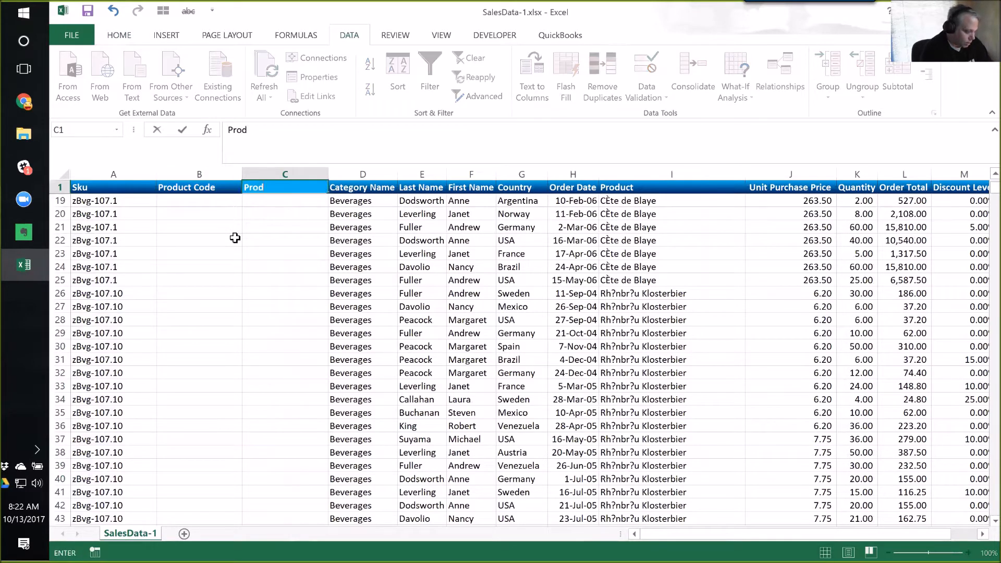
{"action": "type", "text": "uct Number"}
{"action": "key", "text": "Return"}
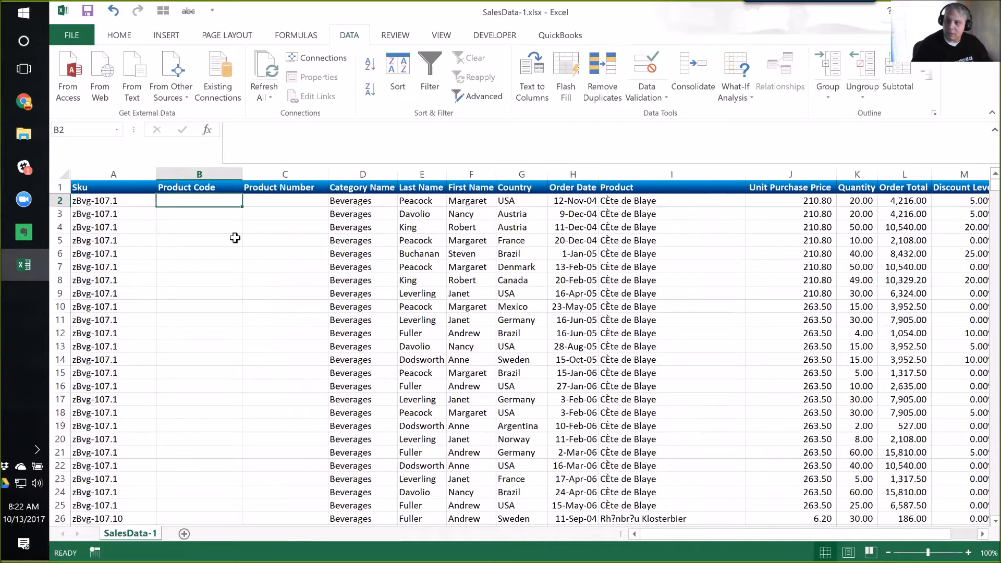
{"action": "key", "text": "alt+Tab"}
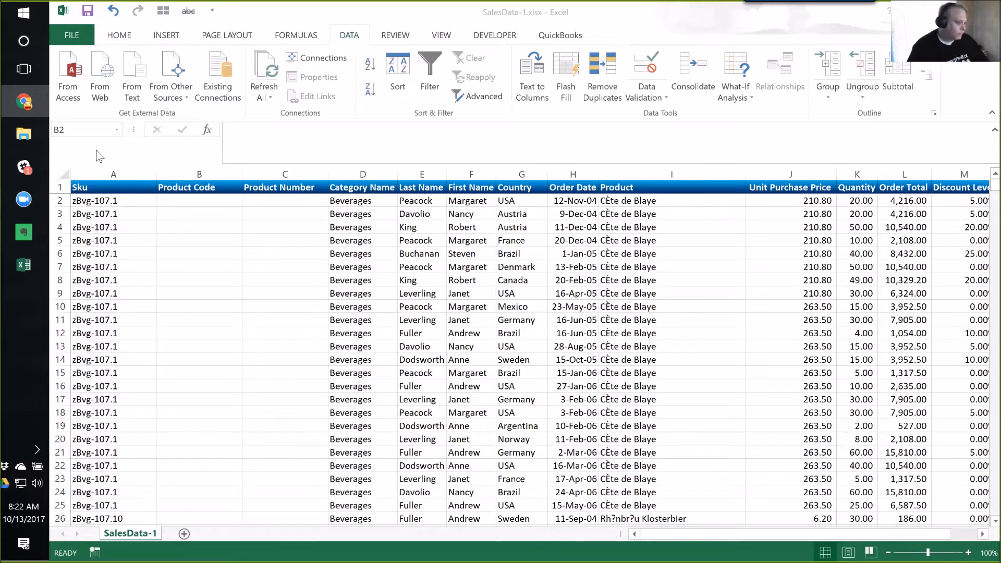
{"action": "left_click", "coordinate": [115, 199]}
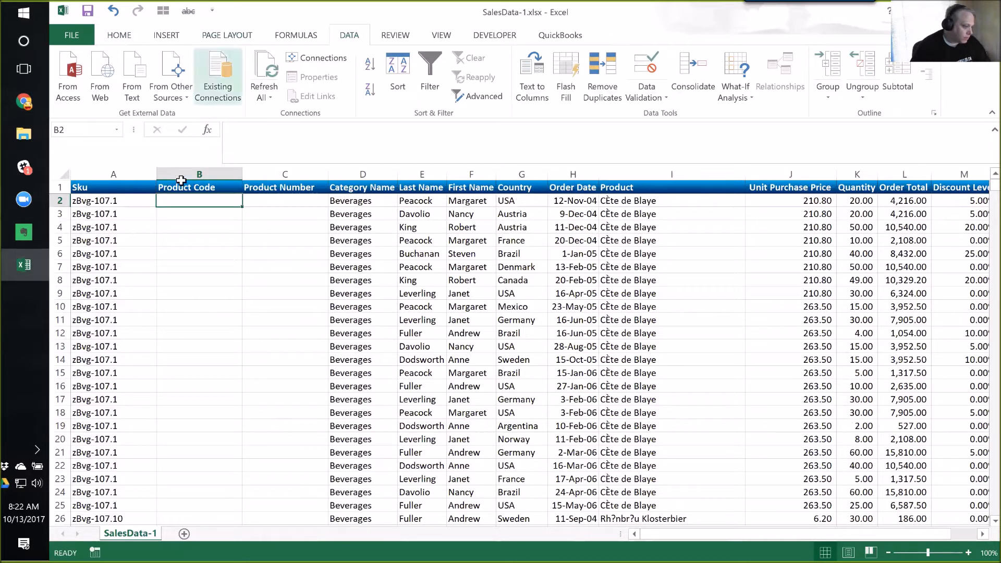
- Remove the "z" from all Sku values in A2:A2156 by replacing every "z" with nothing
{"action": "left_click", "coordinate": [105, 207]}
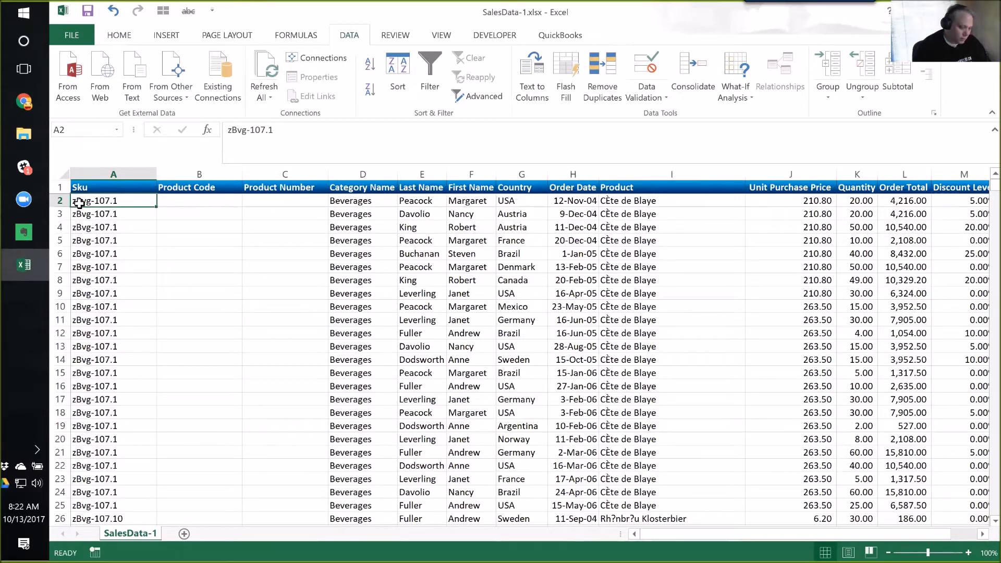
{"action": "key", "text": "Up"}
{"action": "key", "text": "Down"}
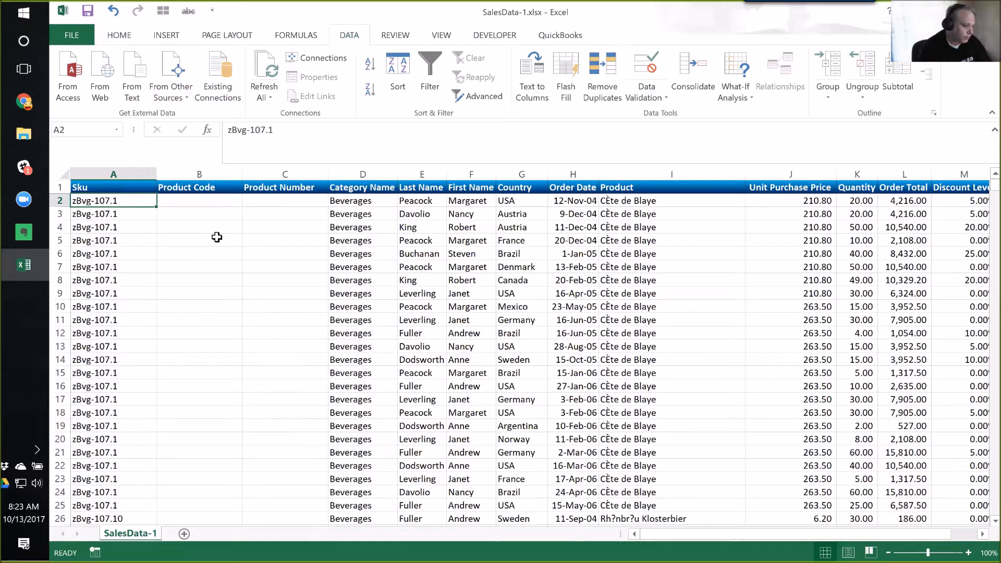
{"action": "key", "text": "ctrl+shift+Down"}
{"action": "key", "text": "ctrl+f"}
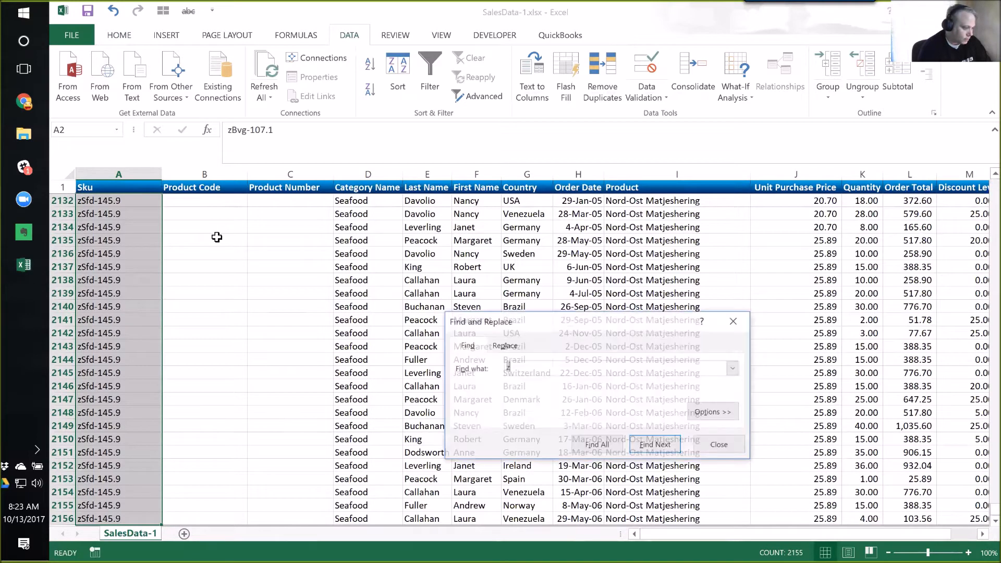
{"action": "key", "text": "ctrl+h"}
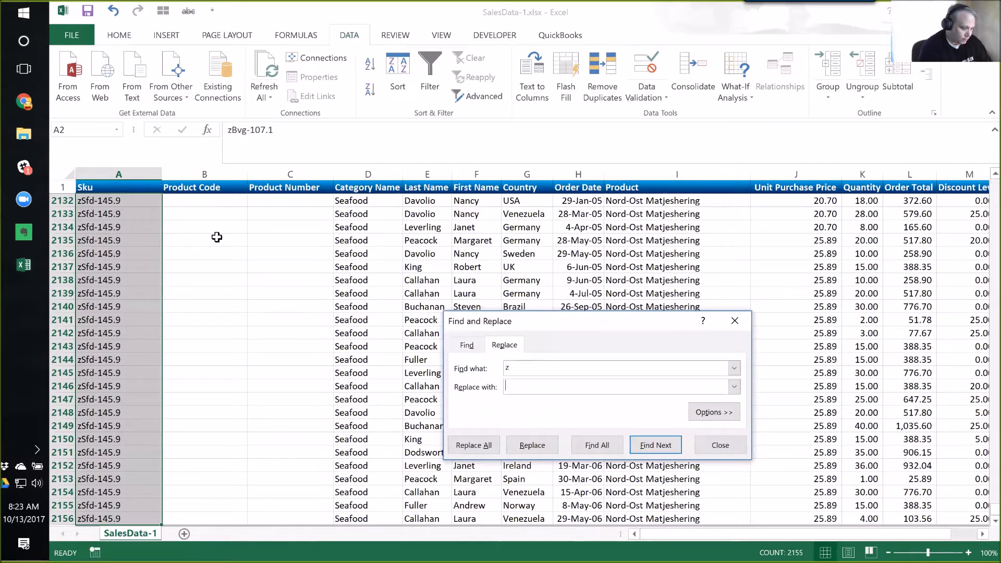
{"action": "left_click", "coordinate": [481, 448]}
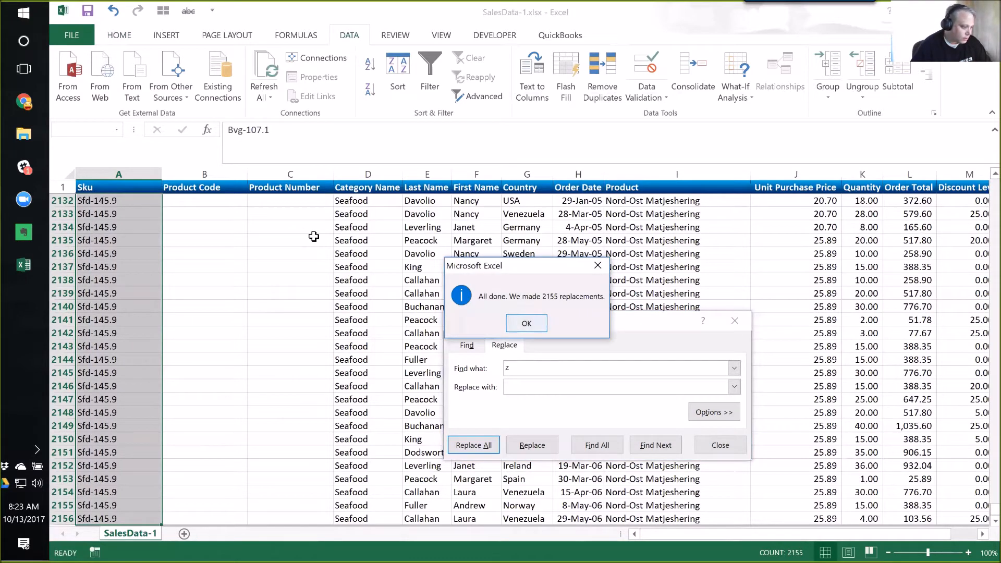
- Enter the formula =LEFT(A2,3) in B2 to extract the product code from the Sku
{"action": "key", "text": "Return"}
{"action": "left_click", "coordinate": [151, 308]}
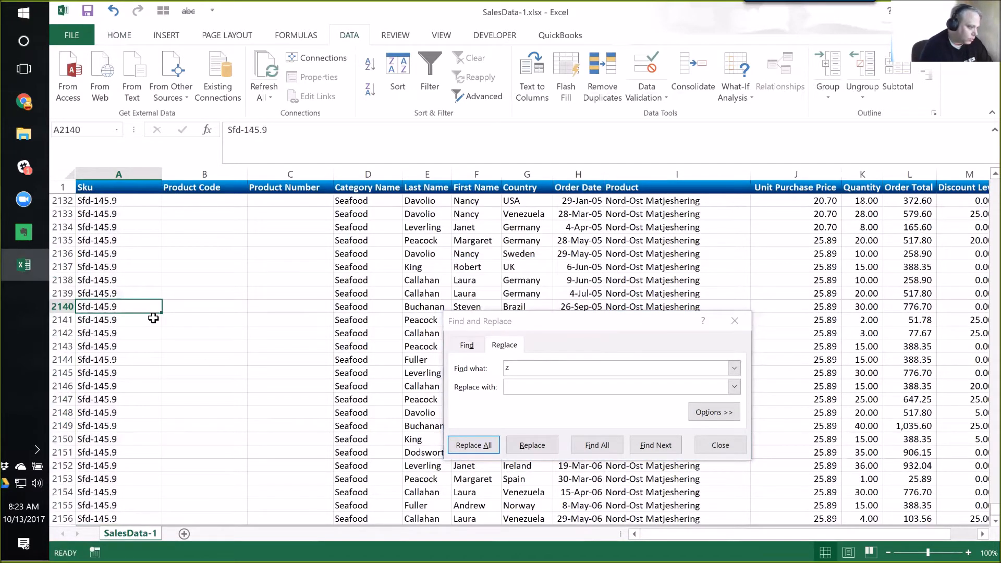
{"action": "key", "text": "ctrl+Home"}
{"action": "key", "text": "Right"}
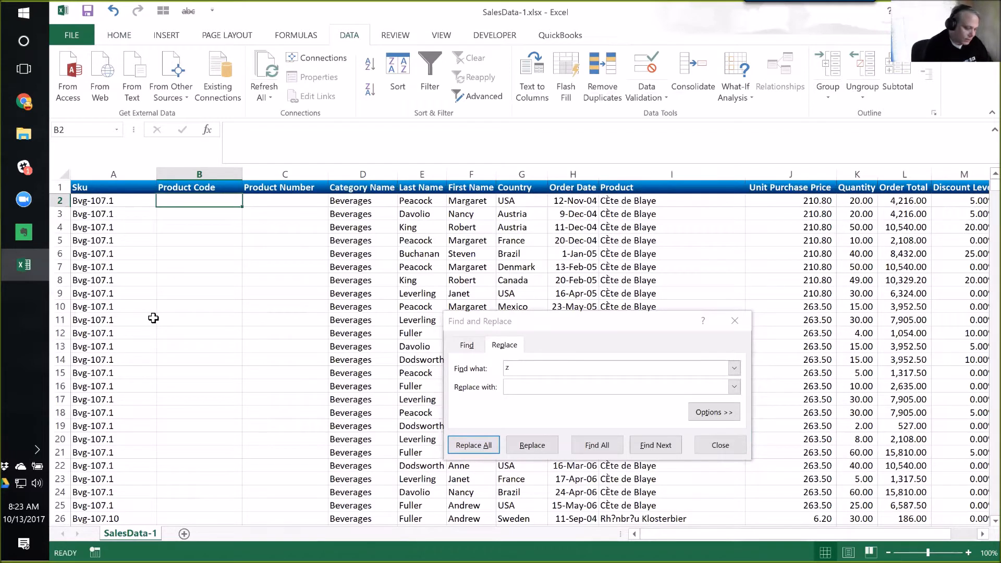
{"action": "type", "text": "=left"}
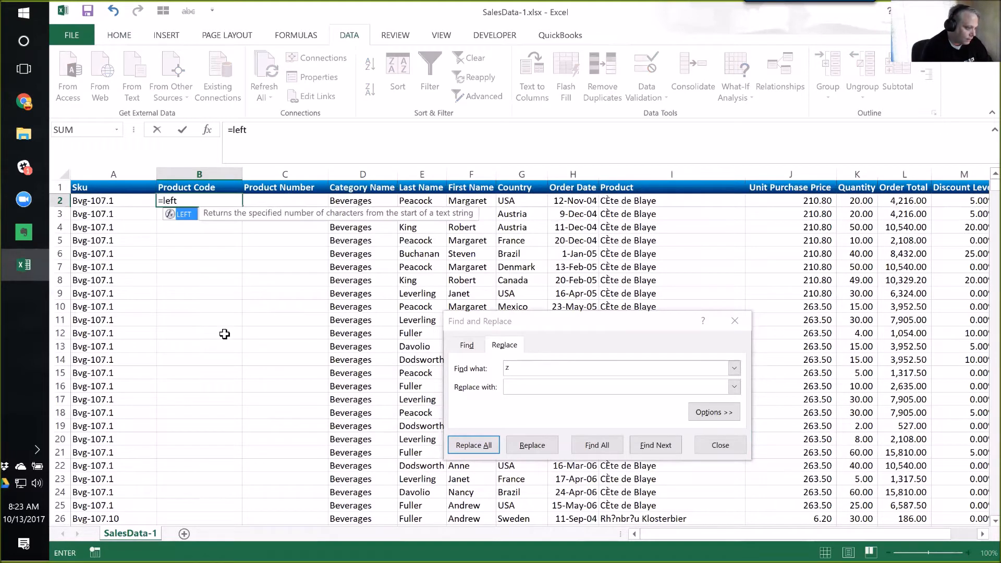
{"action": "key", "text": "Tab"}
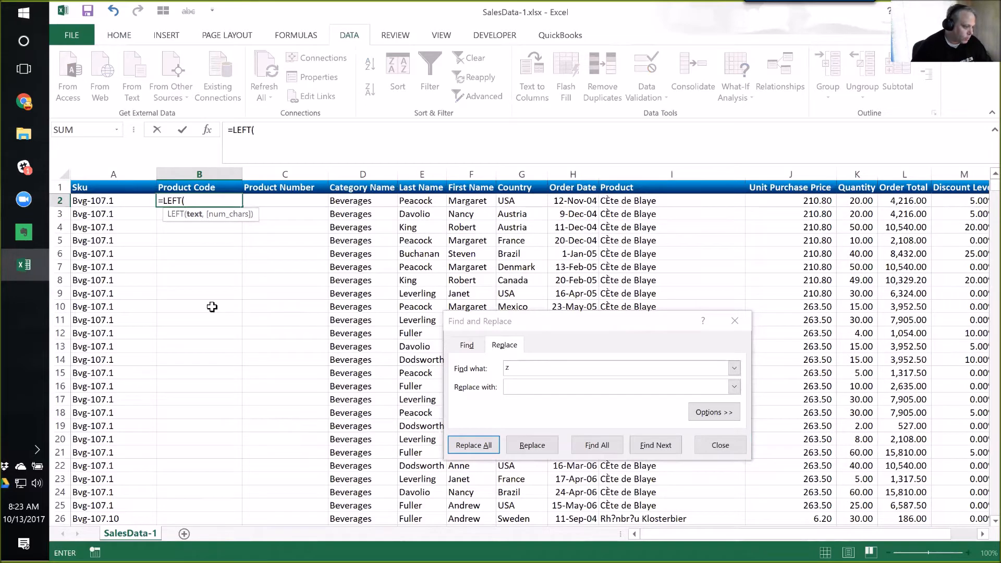
{"action": "left_click", "coordinate": [98, 204]}
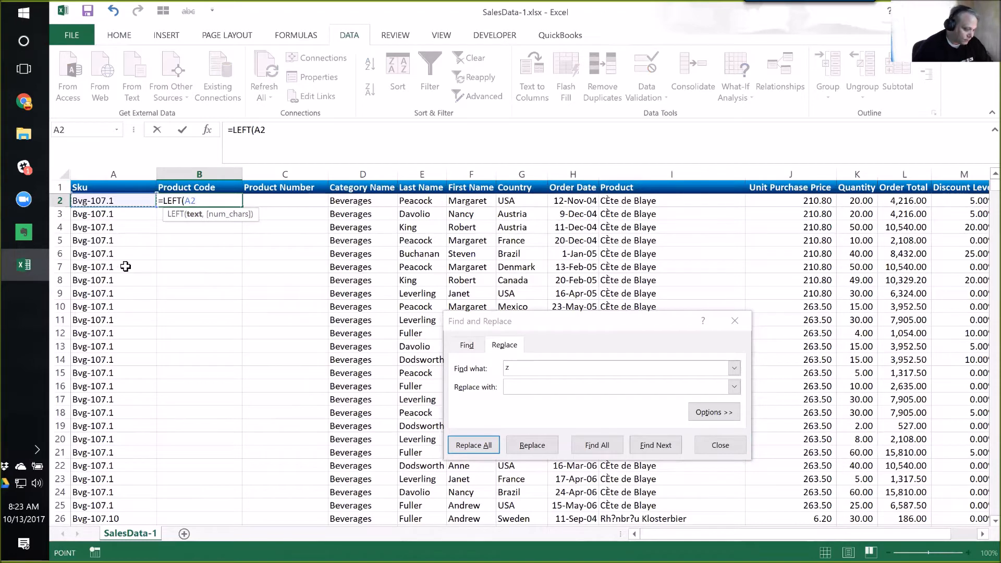
{"action": "type", "text": ",3"}
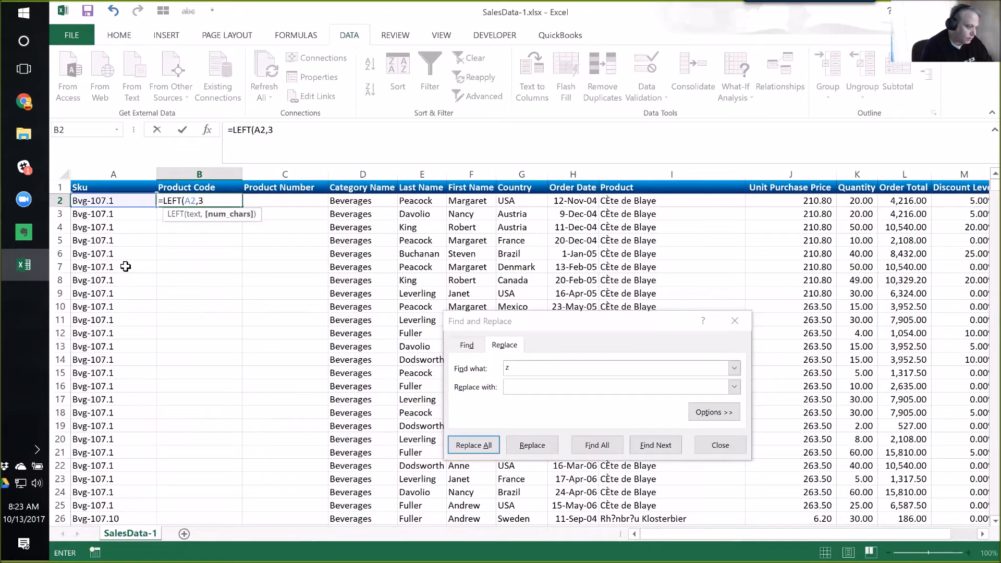
{"action": "type", "text": ")"}
{"action": "key", "text": "Return"}
{"action": "key", "text": "Up"}
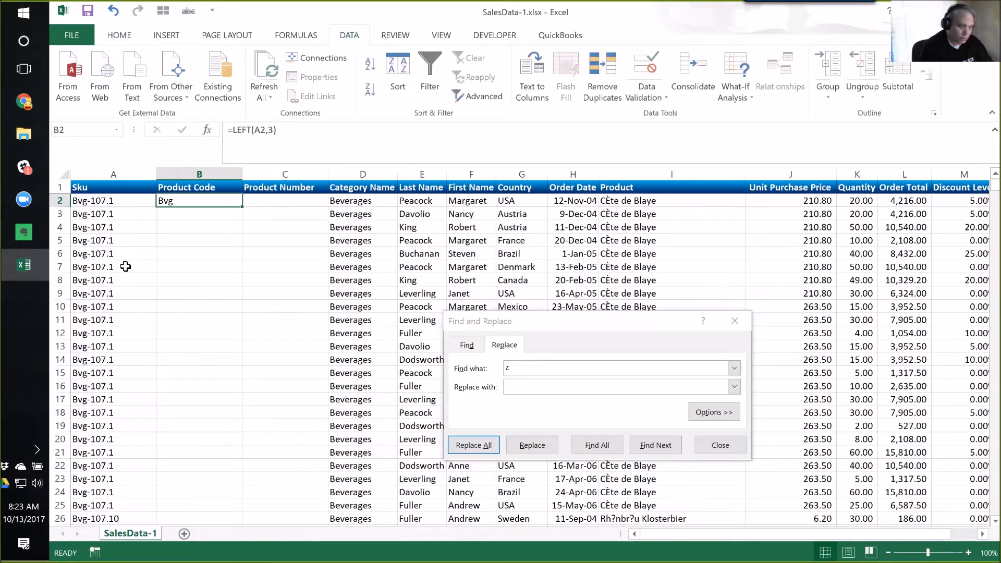
- Fill the LEFT formula from B2 down the Product Code column to the last data row
{"action": "key", "text": "ctrl+c"}
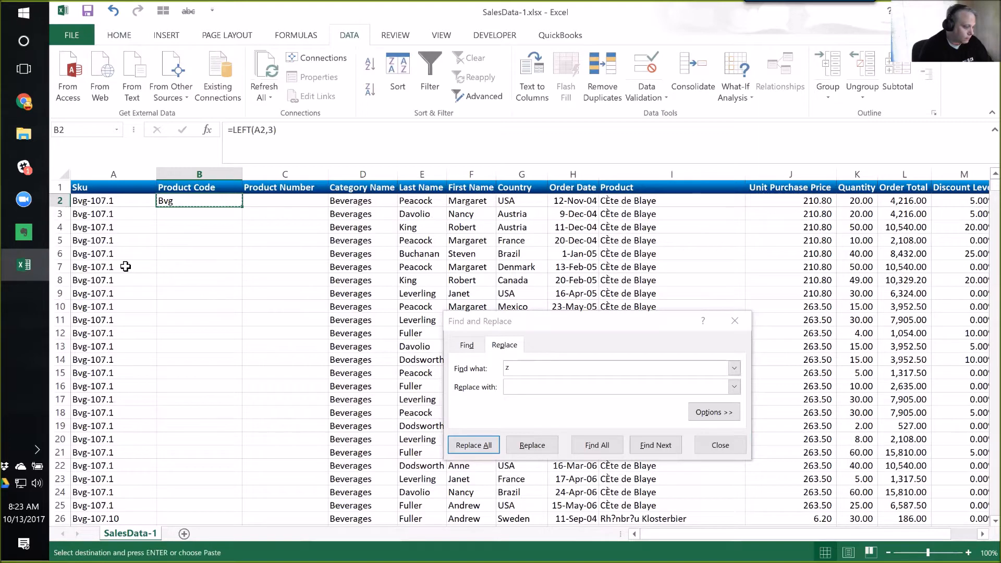
{"action": "key", "text": "Left"}
{"action": "key", "text": "Right"}
{"action": "key", "text": "Escape"}
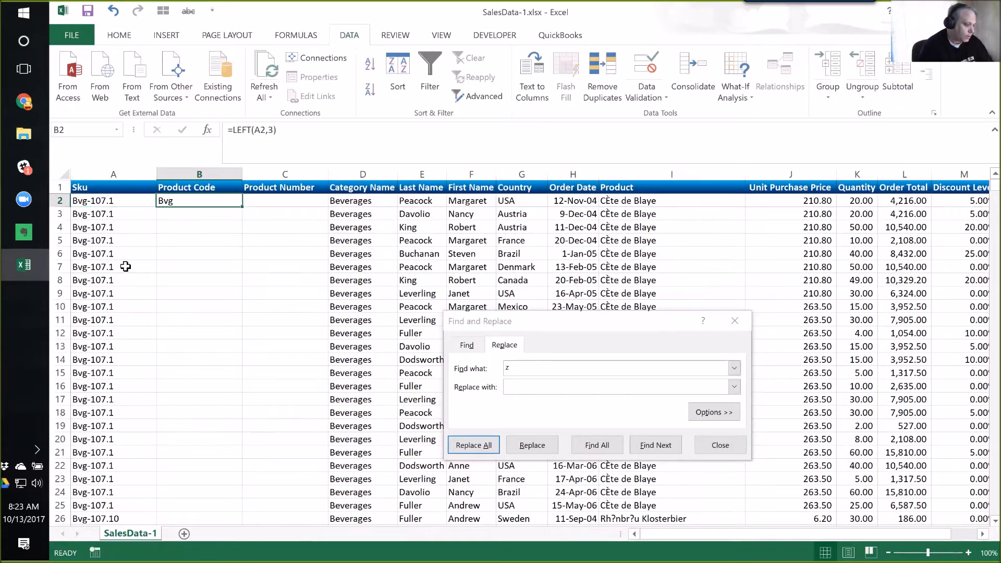
{"action": "double_click", "coordinate": [242, 207]}
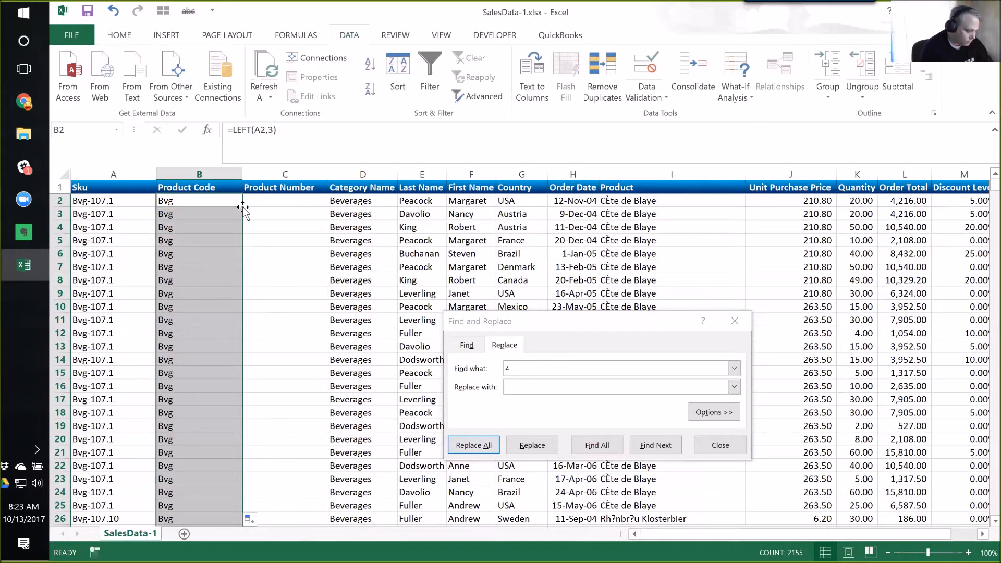
- Examine the Product Code values against the Sku entries from the last data row back up to the header
{"action": "key", "text": "ctrl+Down"}
{"action": "key", "text": "Down"}
{"action": "key", "text": "Down"}
{"action": "key", "text": "Down"}
{"action": "key", "text": "Down"}
{"action": "key", "text": "Up"}
{"action": "key", "text": "Up"}
{"action": "key", "text": "Up"}
{"action": "key", "text": "Up"}
{"action": "key", "text": "Up"}
{"action": "key", "text": "Down"}
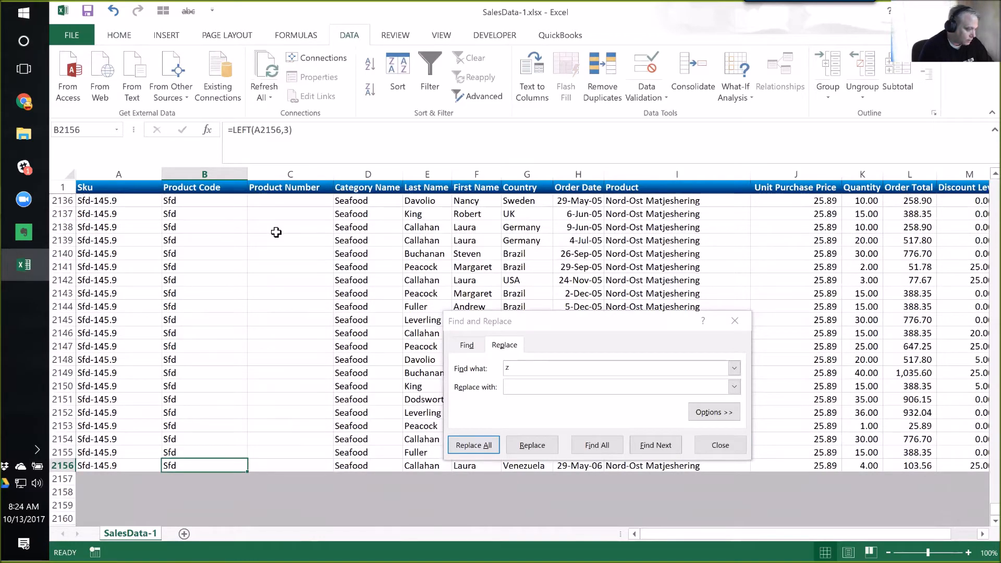
{"action": "key", "text": "Page_Up"}
{"action": "key", "text": "Page_Up"}
{"action": "key", "text": "Page_Up"}
{"action": "key", "text": "Page_Up"}
{"action": "key", "text": "Page_Up"}
{"action": "key", "text": "Page_Up"}
{"action": "key", "text": "Page_Up"}
{"action": "key", "text": "Page_Up"}
{"action": "key", "text": "Page_Up"}
{"action": "key", "text": "Page_Up"}
{"action": "key", "text": "Page_Up"}
{"action": "key", "text": "Page_Up"}
{"action": "key", "text": "Page_Up"}
{"action": "key", "text": "Page_Up"}
{"action": "key", "text": "Page_Up"}
{"action": "key", "text": "Page_Up"}
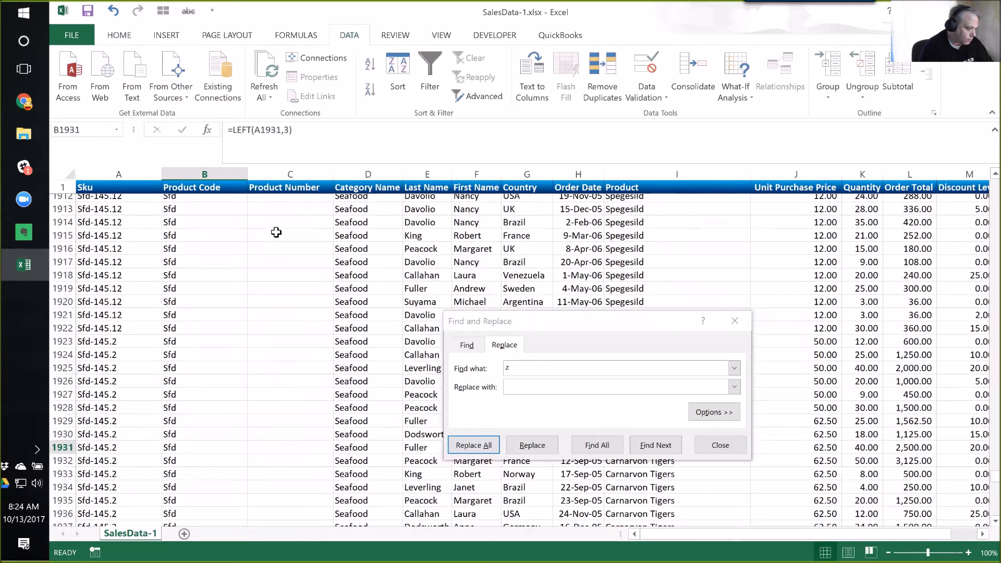
{"action": "key", "text": "Page_Up"}
{"action": "key", "text": "Up"}
{"action": "key", "text": "Up"}
{"action": "key", "text": "Up"}
{"action": "key", "text": "Up"}
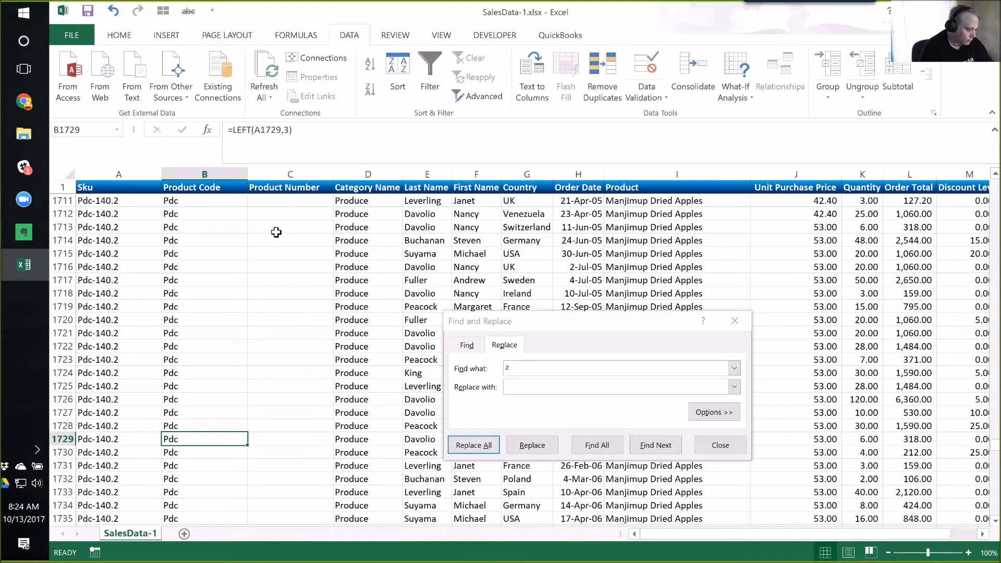
{"action": "key", "text": "ctrl+Up"}
{"action": "key", "text": "Down"}
{"action": "key", "text": "Up"}
- Compare the lengths of the Sku numbers in column A, including the Bvg-107.1 and Bvg-107.10 entries in rows 25 and 26
{"action": "key", "text": "Right"}
{"action": "key", "text": "Down"}
{"action": "key", "text": "Up"}
{"action": "key", "text": "Down"}
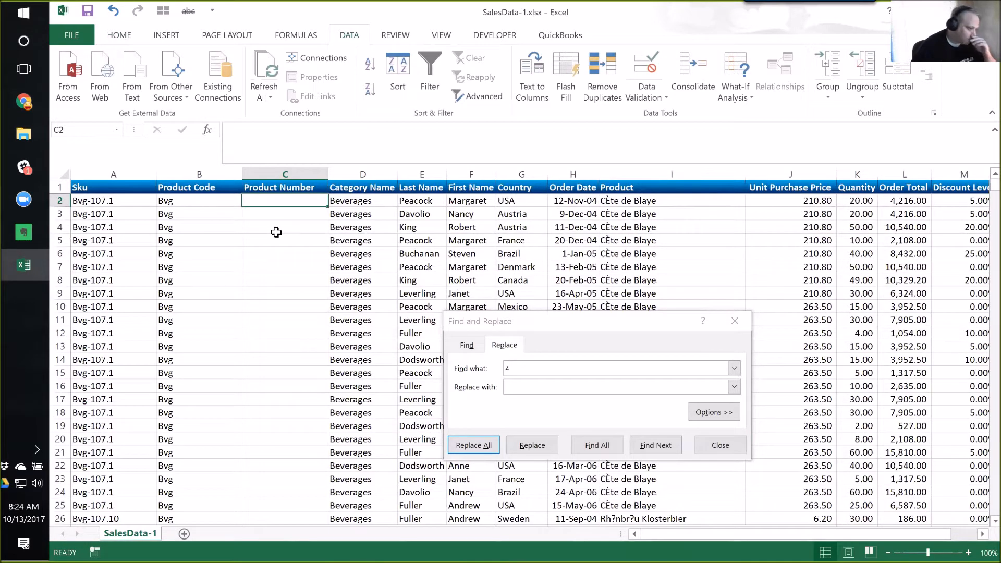
{"action": "left_click", "coordinate": [123, 202]}
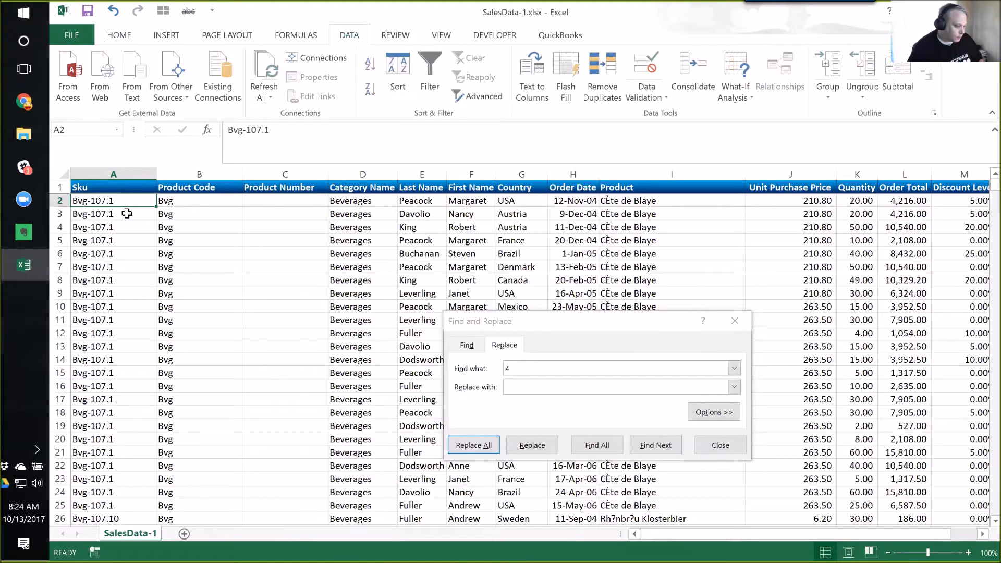
{"action": "scroll", "coordinate": [128, 240], "scroll_direction": "down", "scroll_amount": 3}
{"action": "left_click", "coordinate": [154, 399]}
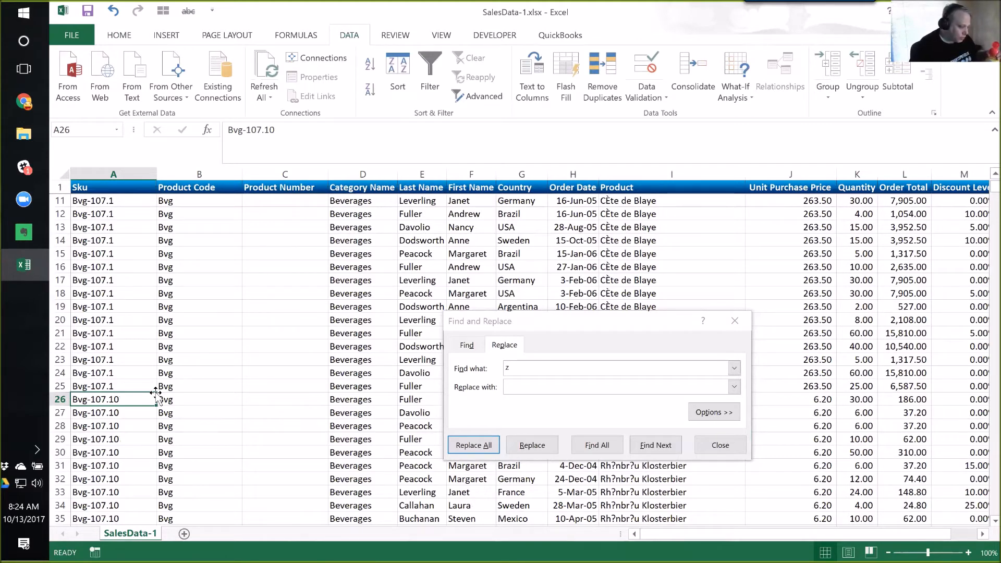
{"action": "left_click", "coordinate": [125, 385]}
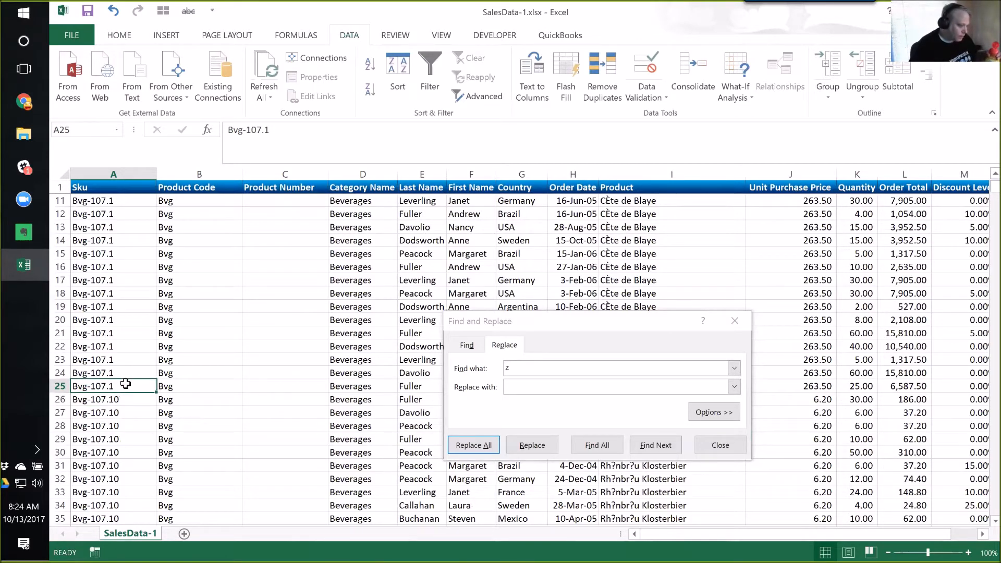
- Copy the Sku values from column A into the Product Number column, starting at C2
{"action": "left_click", "coordinate": [113, 174]}
{"action": "key", "text": "ctrl+c"}
{"action": "left_click", "coordinate": [81, 201]}
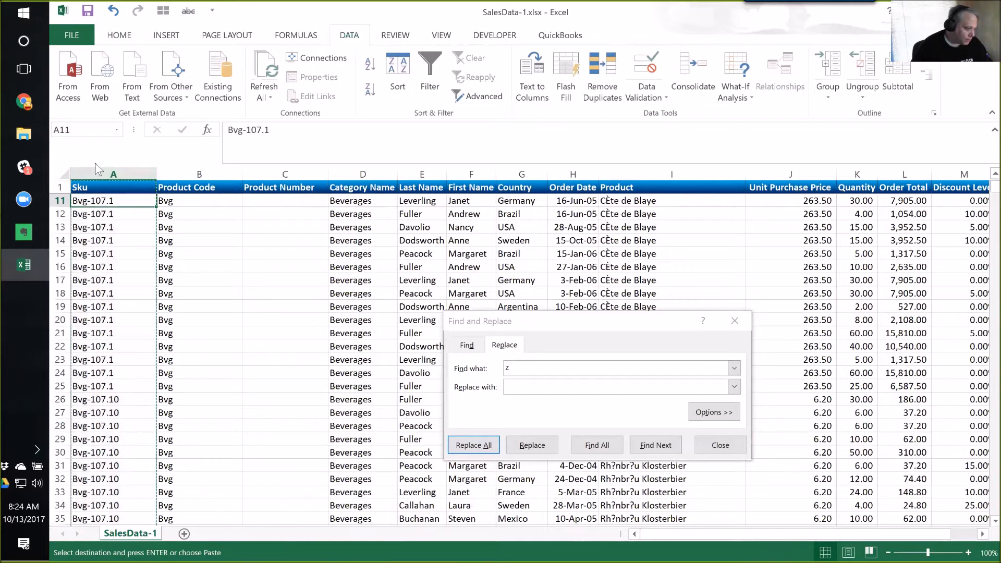
{"action": "key", "text": "ctrl+Home"}
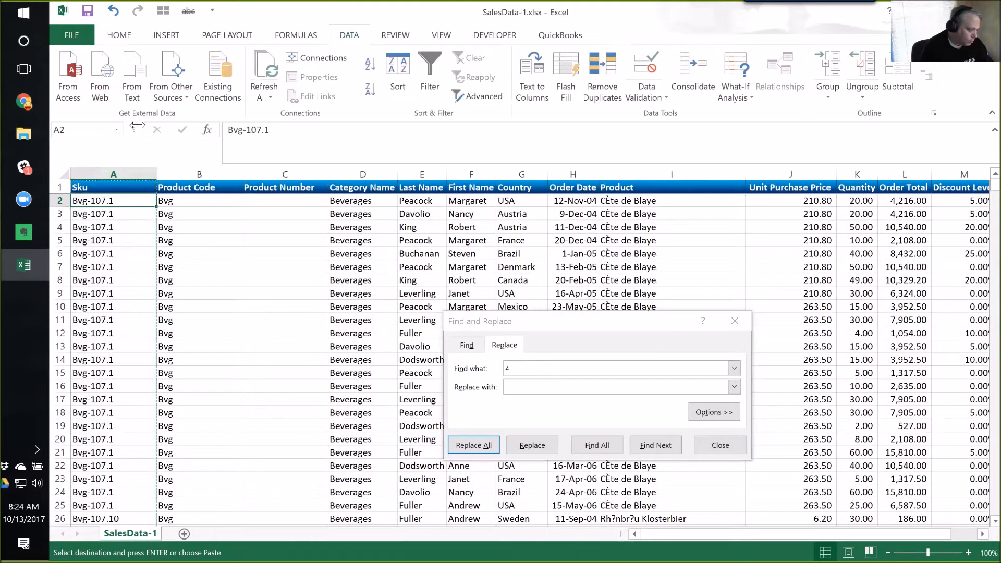
{"action": "key", "text": "ctrl+shift+Down"}
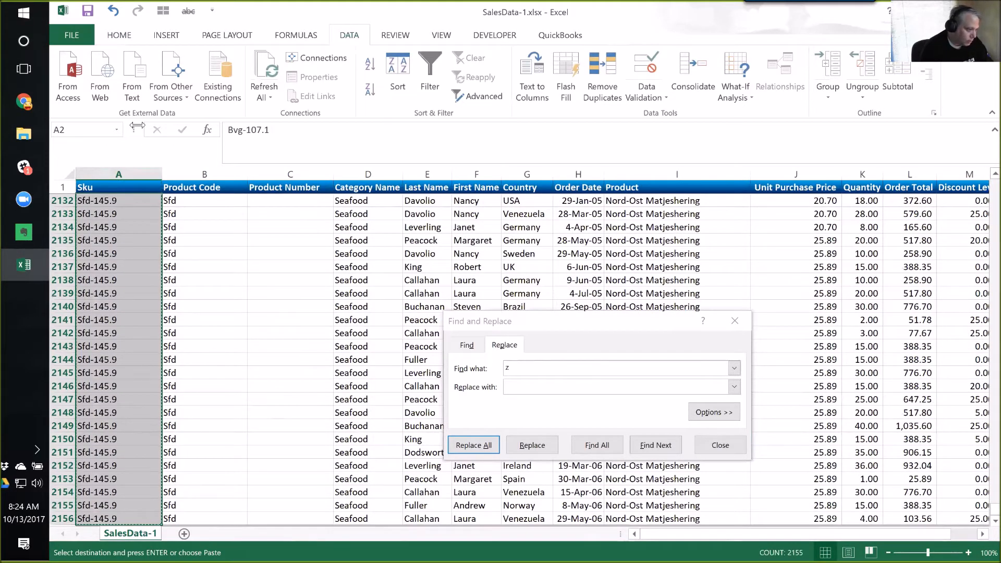
{"action": "key", "text": "ctrl+Home"}
{"action": "key", "text": "Right"}
{"action": "key", "text": "Right"}
{"action": "key", "text": "ctrl+v"}
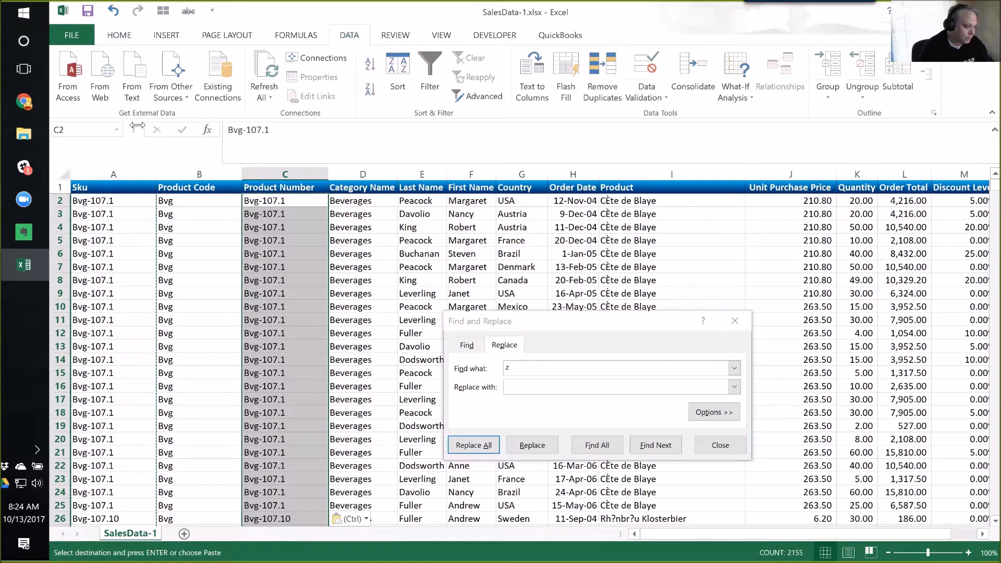
{"action": "key", "text": "Up"}
{"action": "key", "text": "Down"}
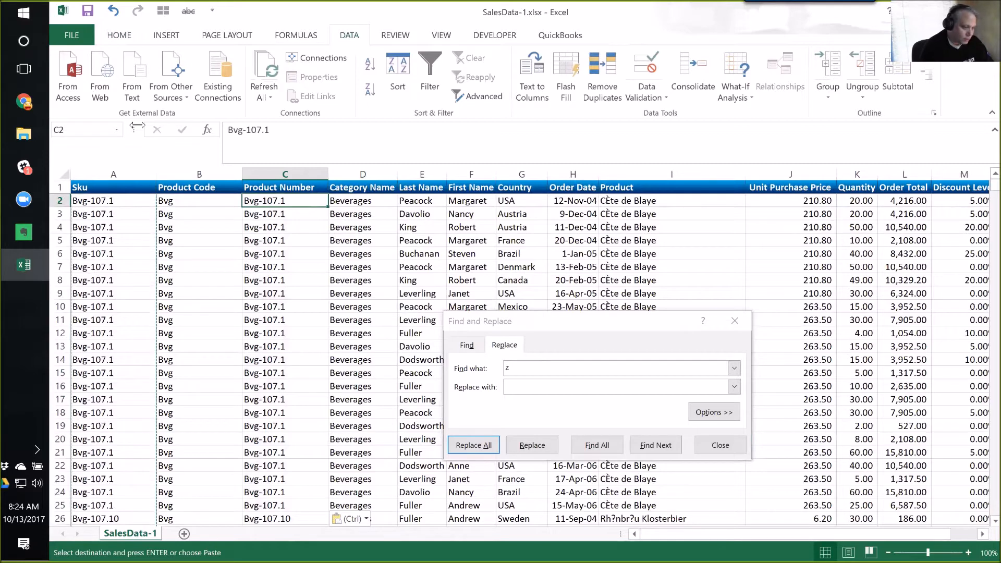
- Close Find and Replace and start Text to Columns on C2:C2156 as delimited data with "-" as the other delimiter
{"action": "left_click", "coordinate": [736, 324]}
{"action": "key", "text": "Up"}
{"action": "key", "text": "Down"}
{"action": "key", "text": "ctrl+shift+Down"}
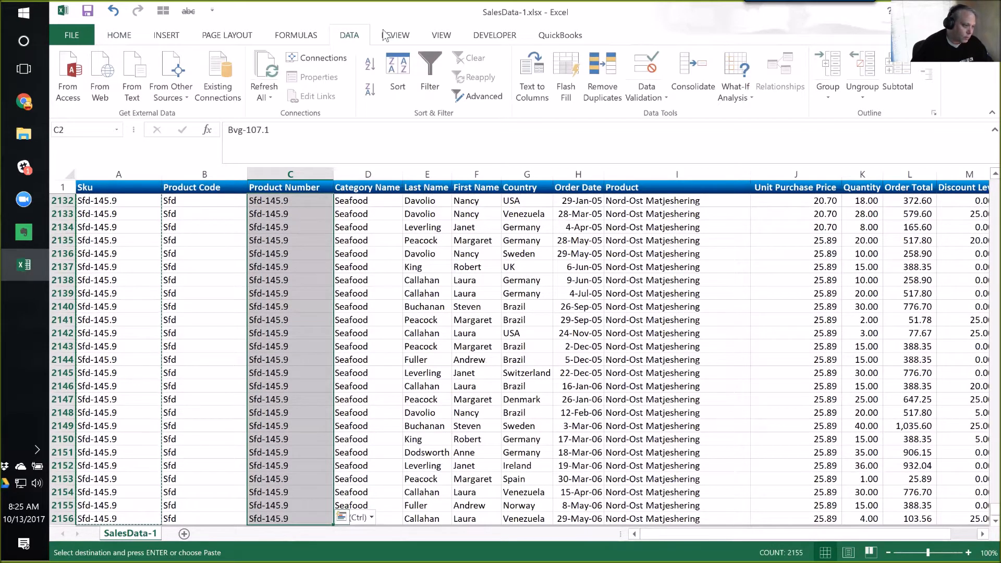
{"action": "left_click", "coordinate": [537, 68]}
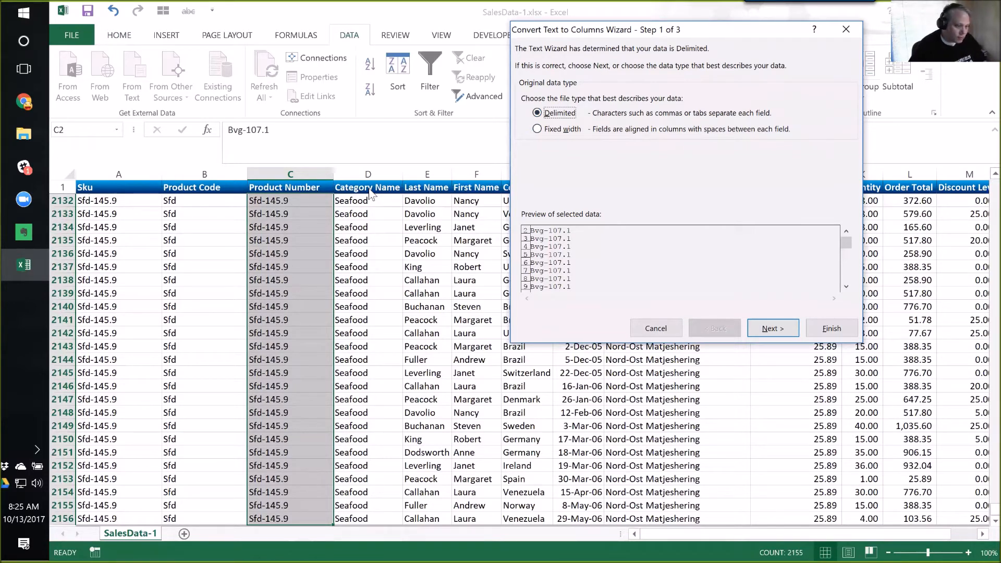
{"action": "left_click", "coordinate": [773, 328]}
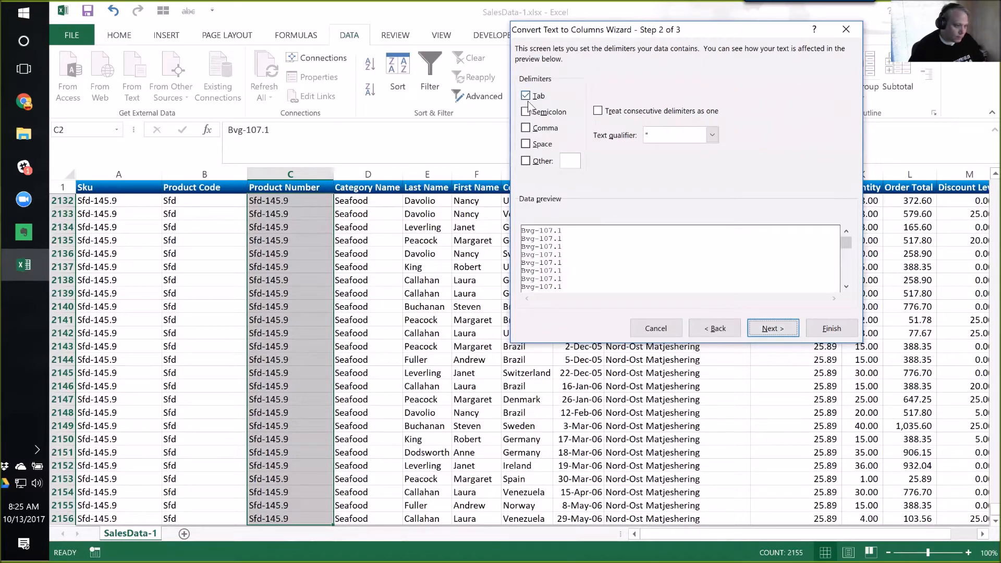
{"action": "left_click", "coordinate": [526, 161]}
{"action": "type", "text": "-"}
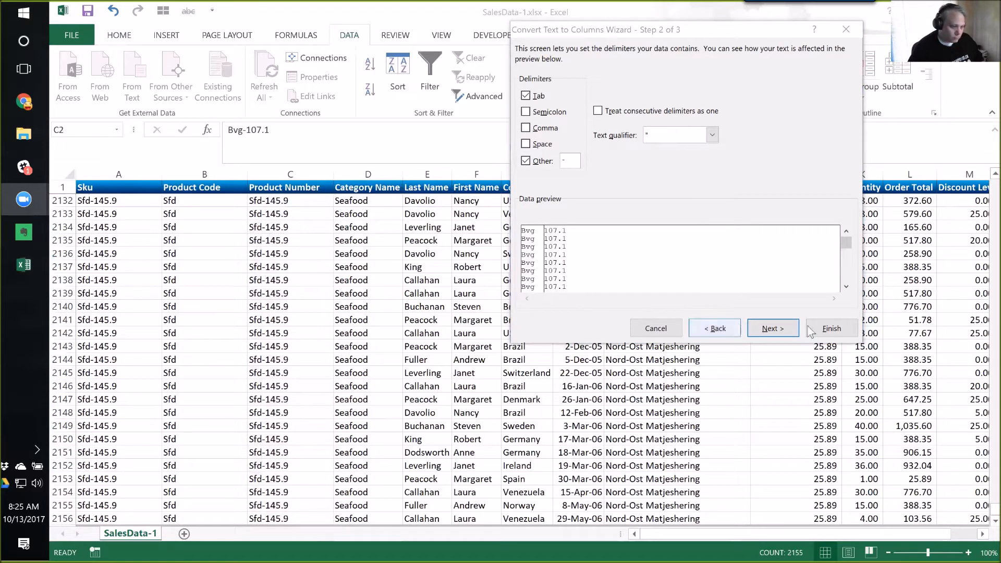
- Skip the first split column and finish the Text to Columns conversion with destination C2
{"action": "left_click", "coordinate": [787, 323]}
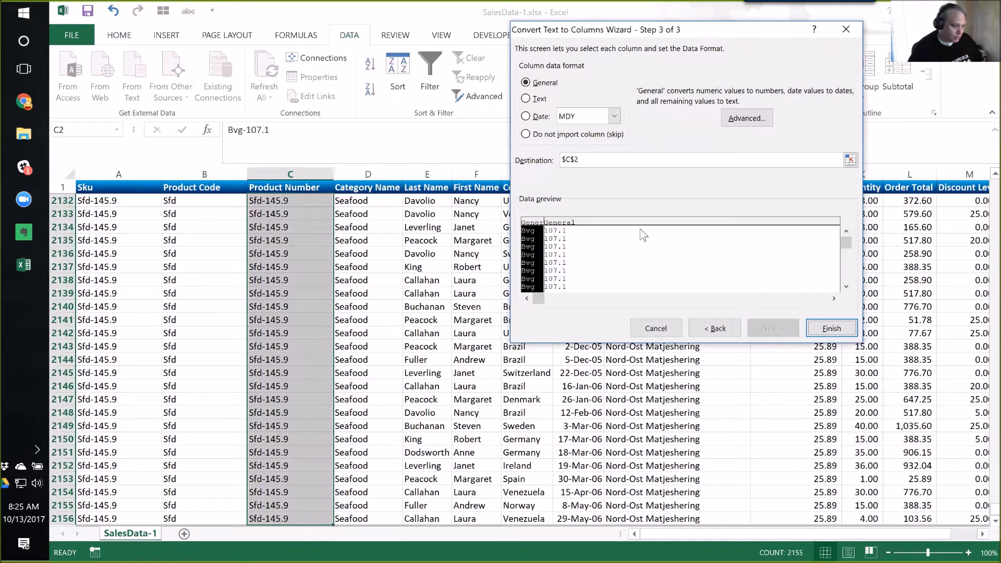
{"action": "left_click", "coordinate": [550, 134]}
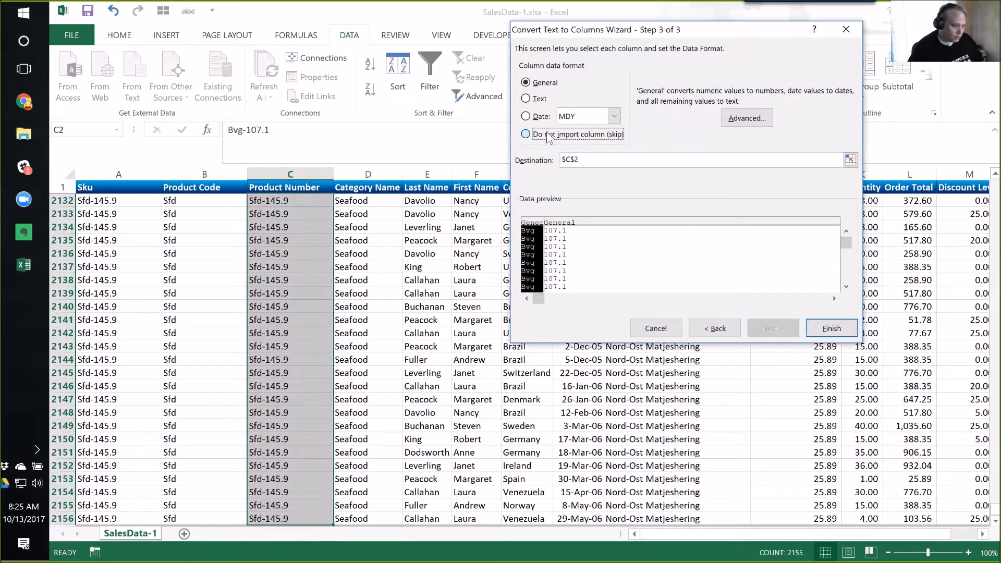
{"action": "left_click", "coordinate": [568, 267]}
{"action": "left_click", "coordinate": [534, 266]}
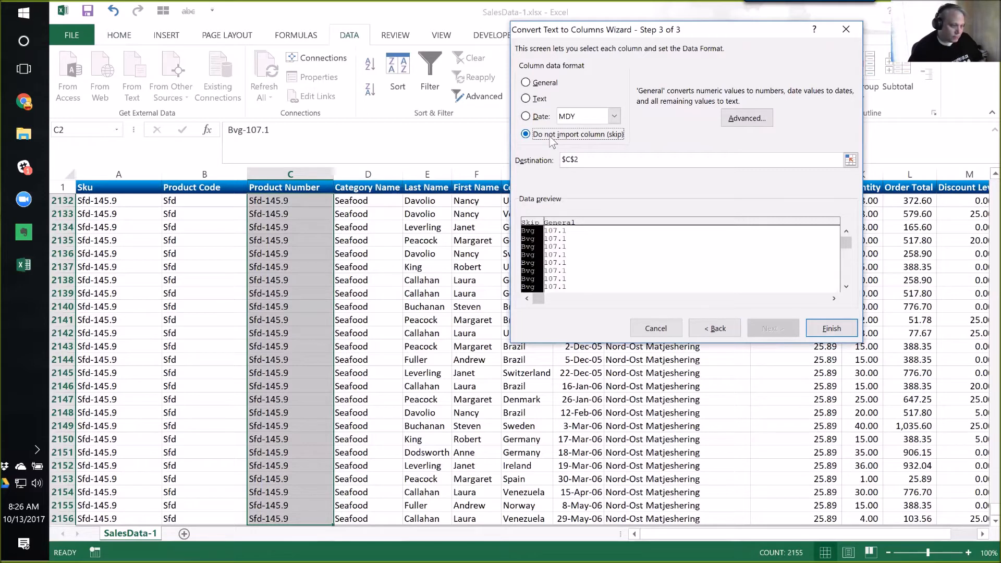
{"action": "left_click", "coordinate": [830, 329]}
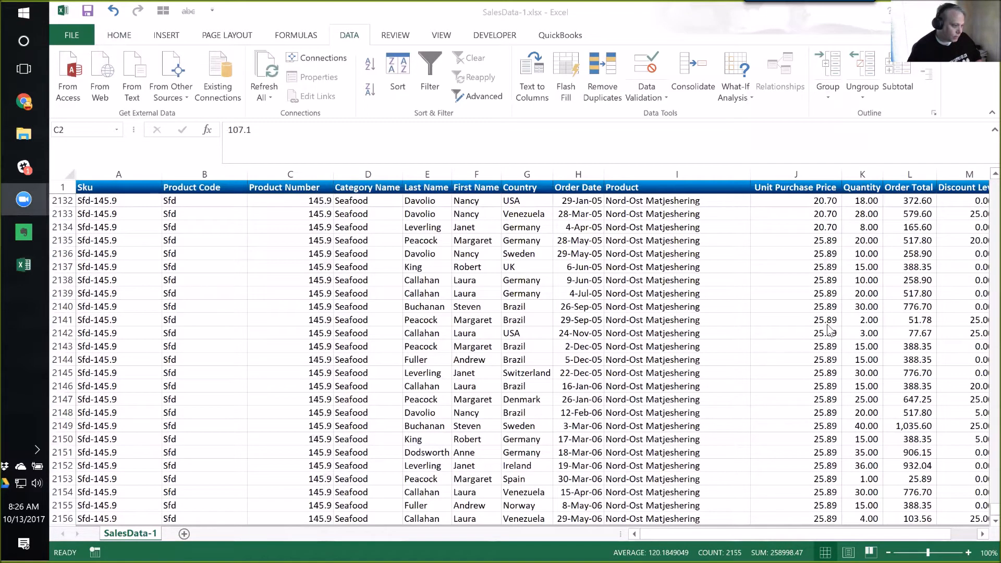
{"action": "left_click", "coordinate": [404, 336]}
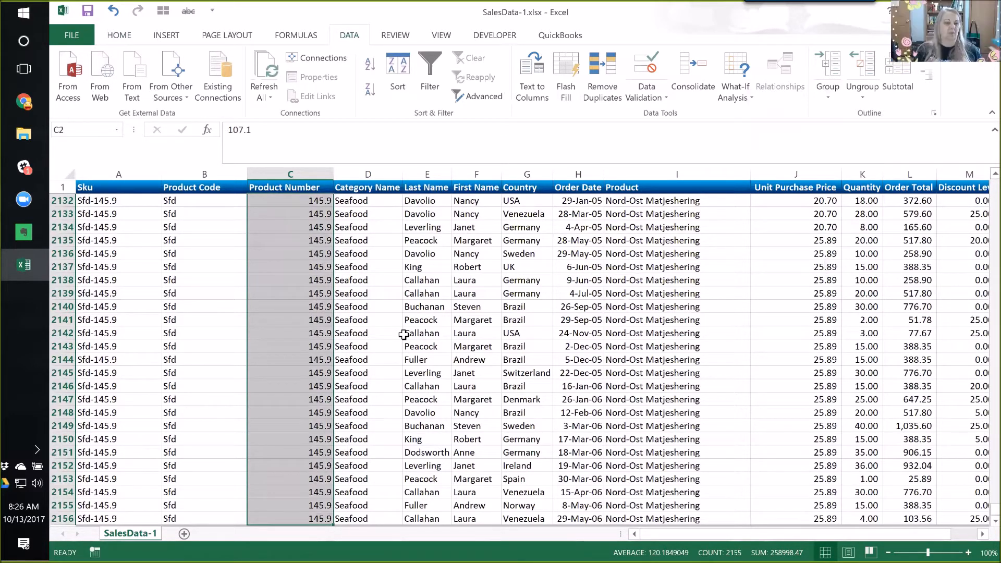
{"action": "key", "text": "ctrl+Up"}
{"action": "key", "text": "Down"}
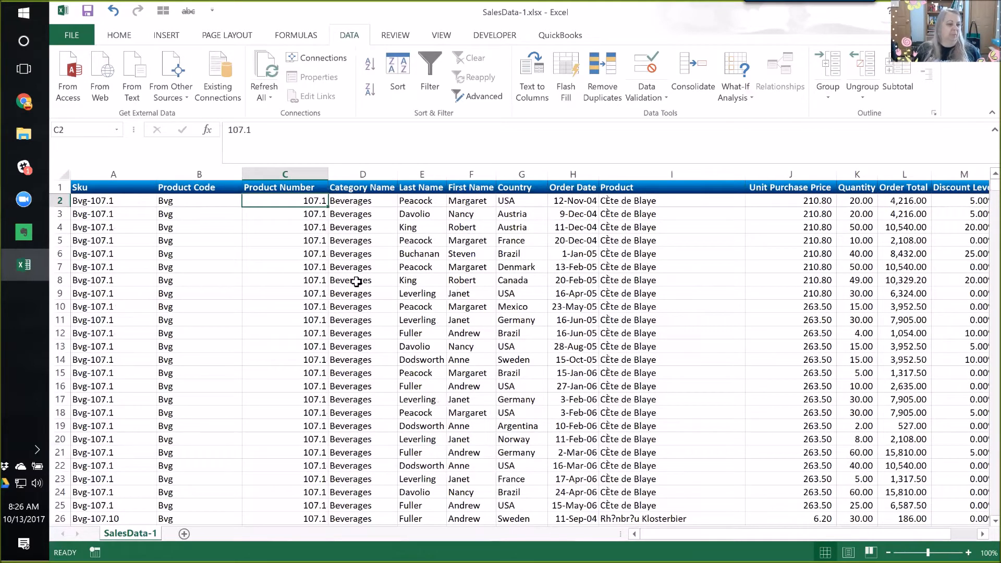
- Return to the SalesData-1 workbook and autofit the widths of all columns to their contents
{"action": "key", "text": "alt+Tab"}
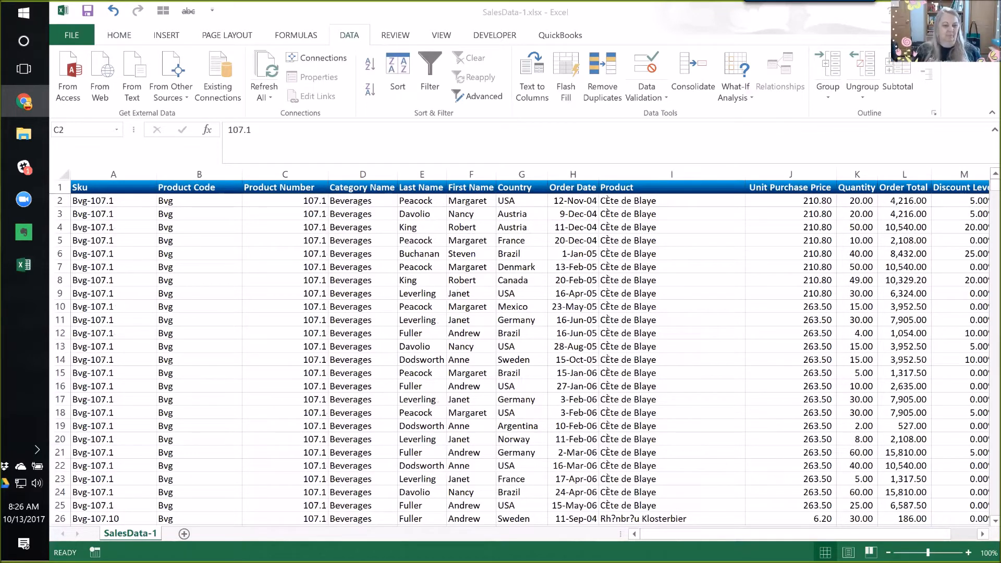
{"action": "left_click", "coordinate": [478, 17]}
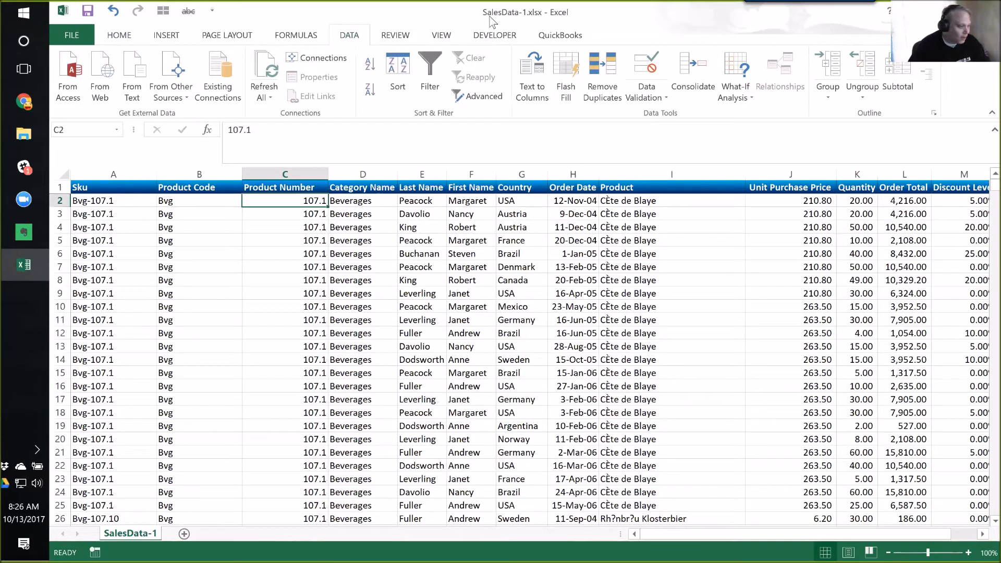
{"action": "left_click", "coordinate": [62, 173]}
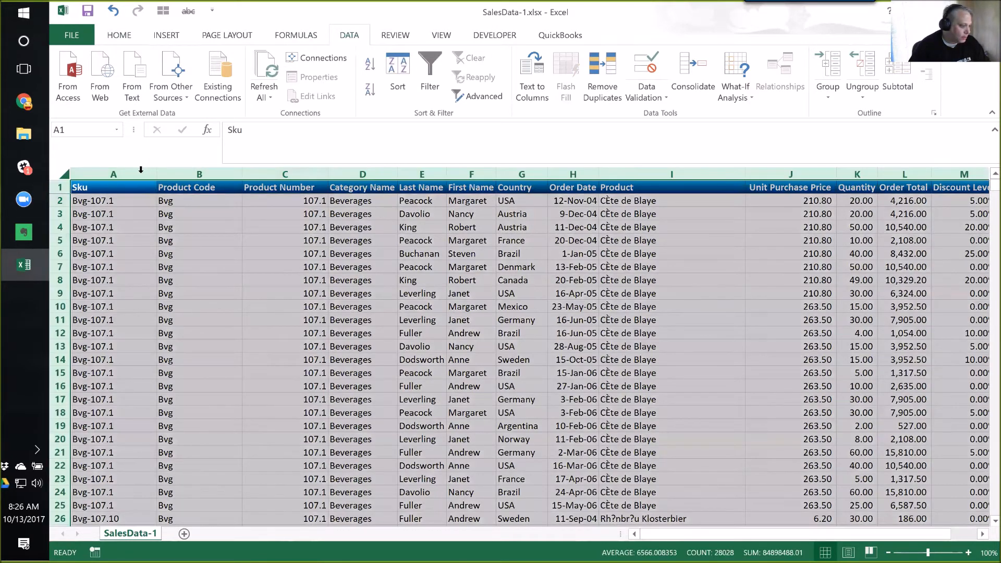
{"action": "double_click", "coordinate": [156, 174]}
{"action": "left_click", "coordinate": [133, 203]}
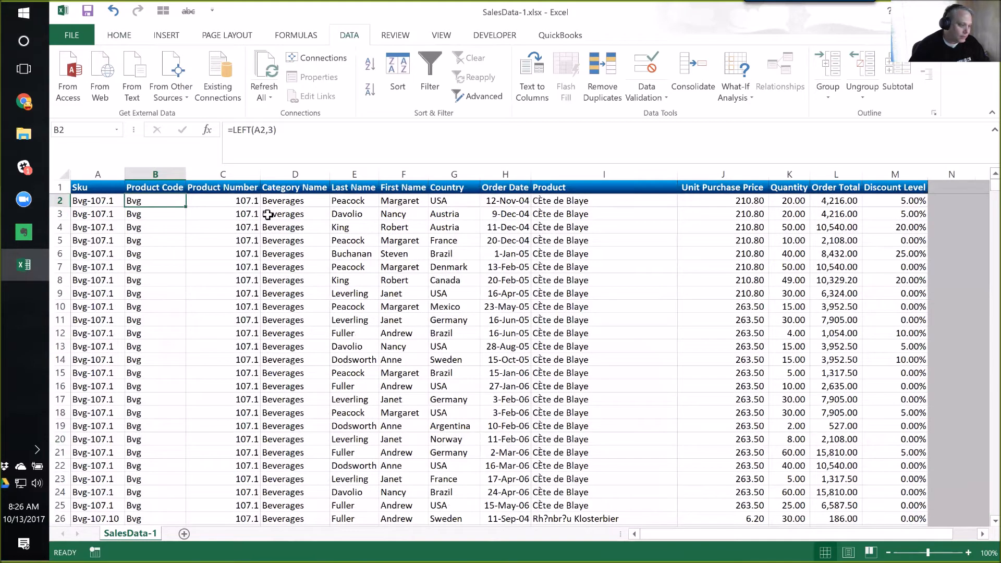
- Review the row 2 entries under Sku, Product Code and Product Number, and save the workbook
{"action": "left_click", "coordinate": [227, 203]}
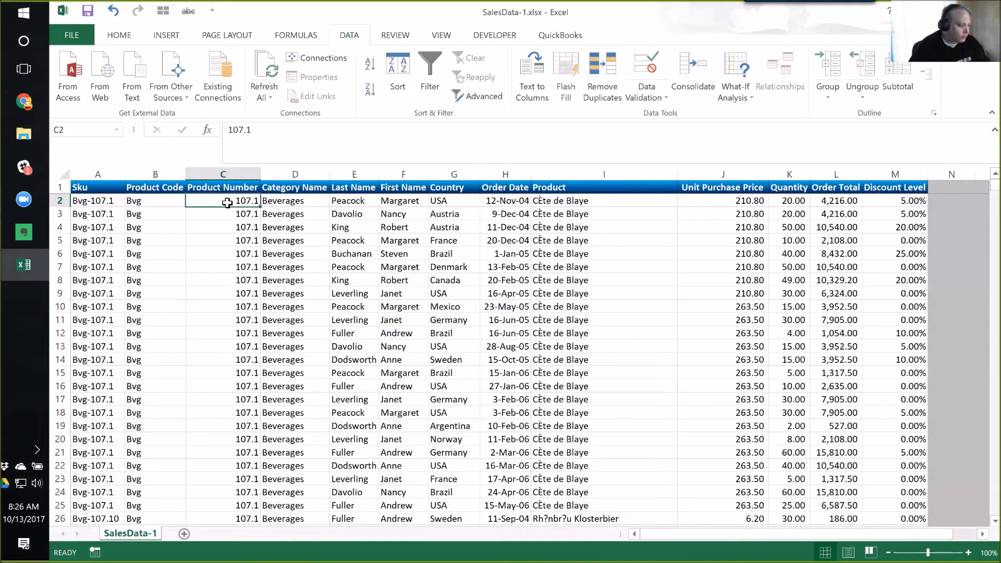
{"action": "left_click", "coordinate": [104, 204]}
{"action": "left_click", "coordinate": [155, 208]}
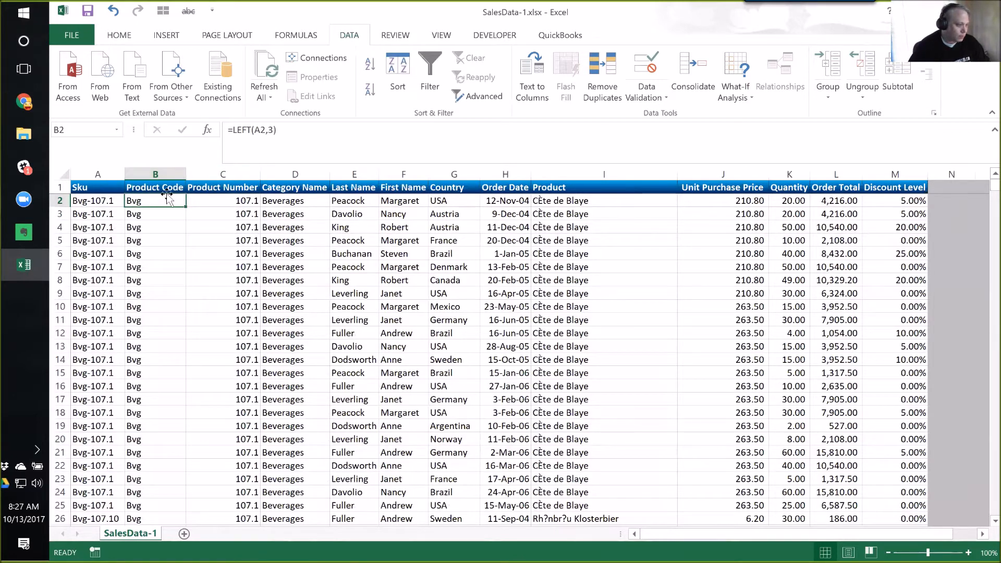
{"action": "left_click", "coordinate": [211, 209]}
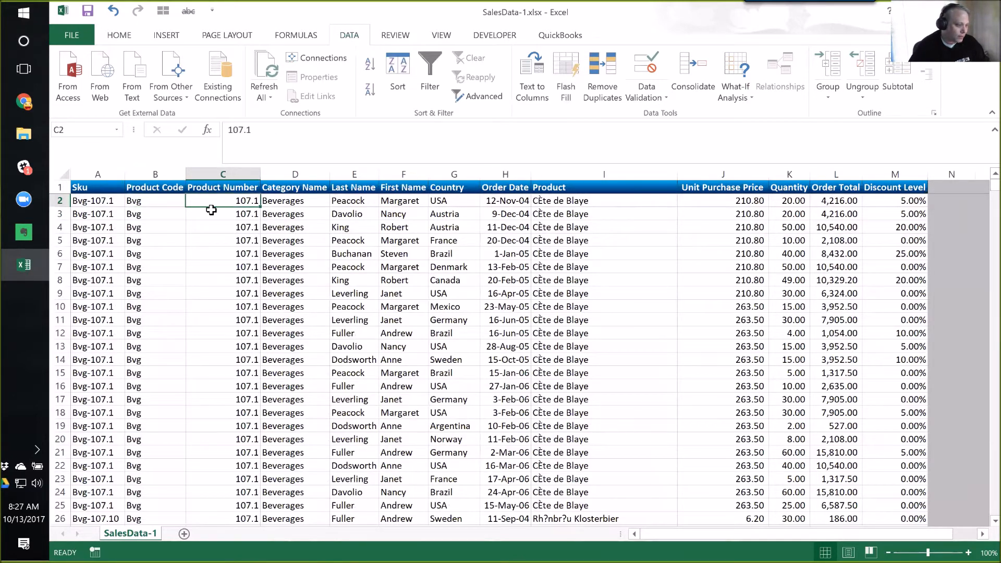
{"action": "key", "text": "Home"}
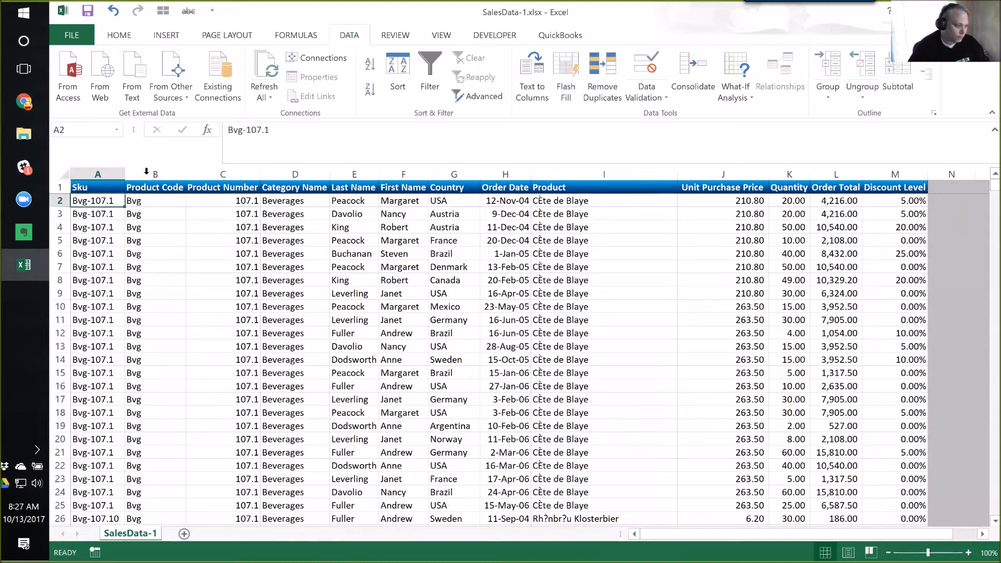
{"action": "left_click", "coordinate": [147, 175]}
{"action": "left_click", "coordinate": [91, 174]}
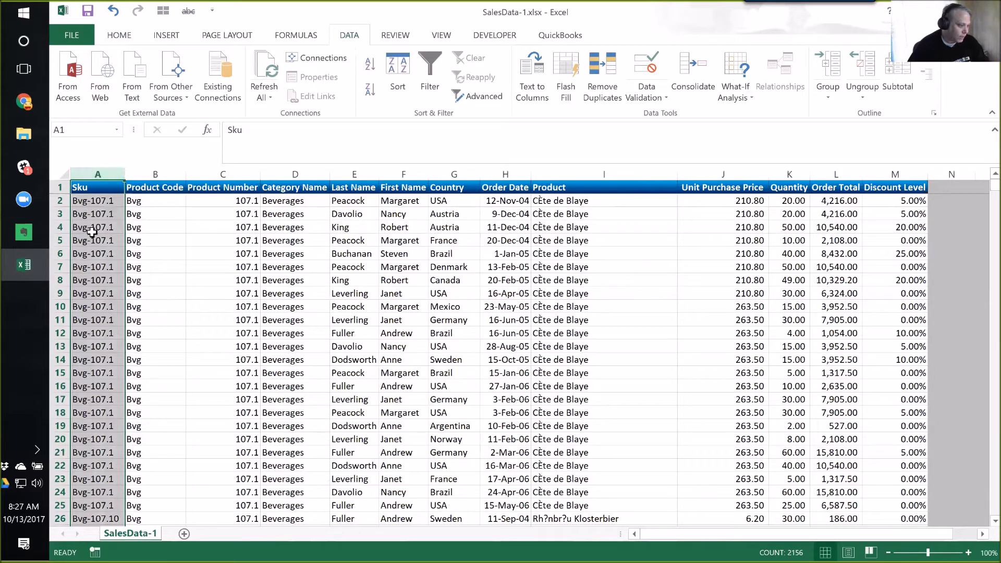
{"action": "key", "text": "Down"}
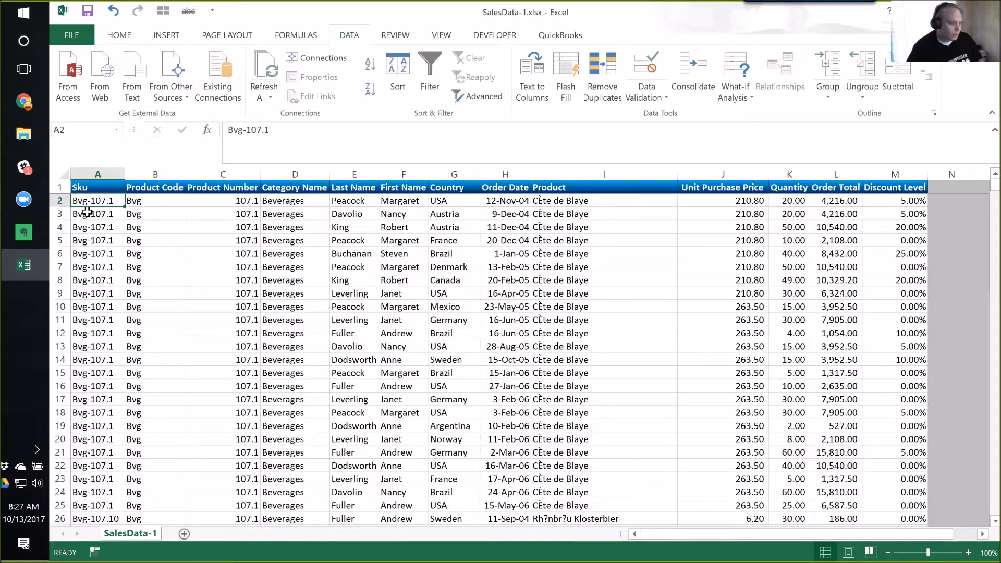
{"action": "left_click", "coordinate": [87, 12]}
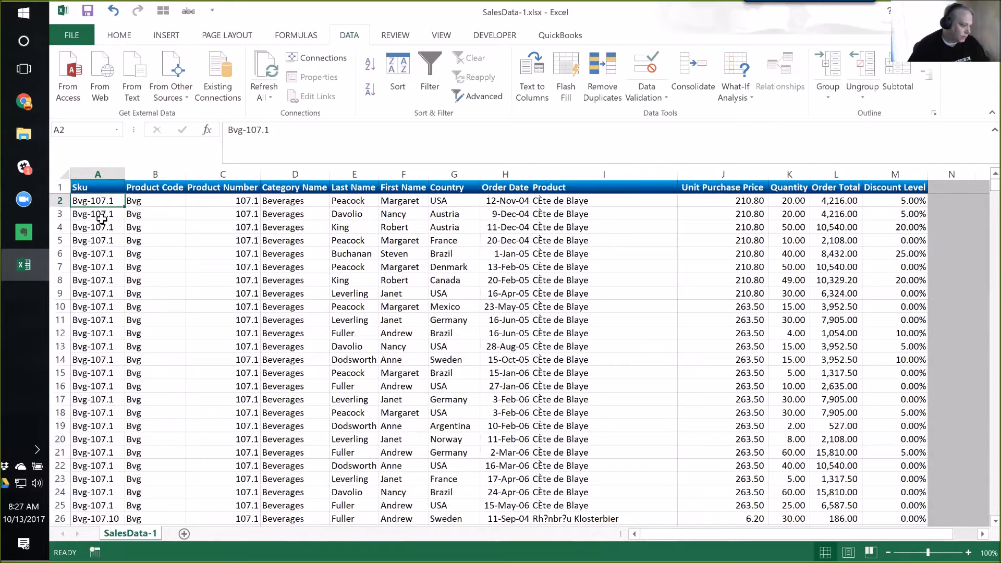
{"action": "right_click", "coordinate": [108, 176]}
{"action": "left_click", "coordinate": [138, 273]}
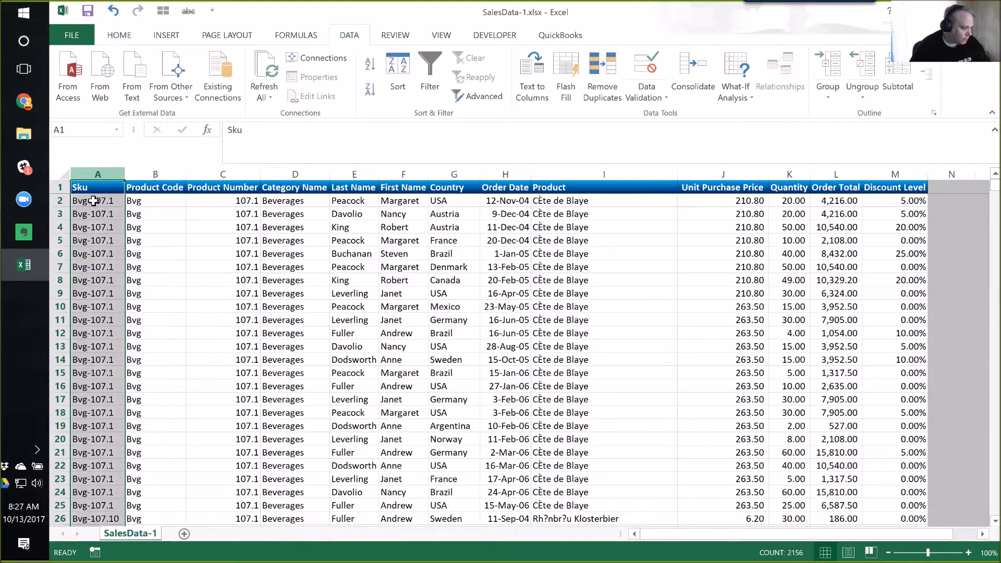
{"action": "left_click", "coordinate": [94, 205]}
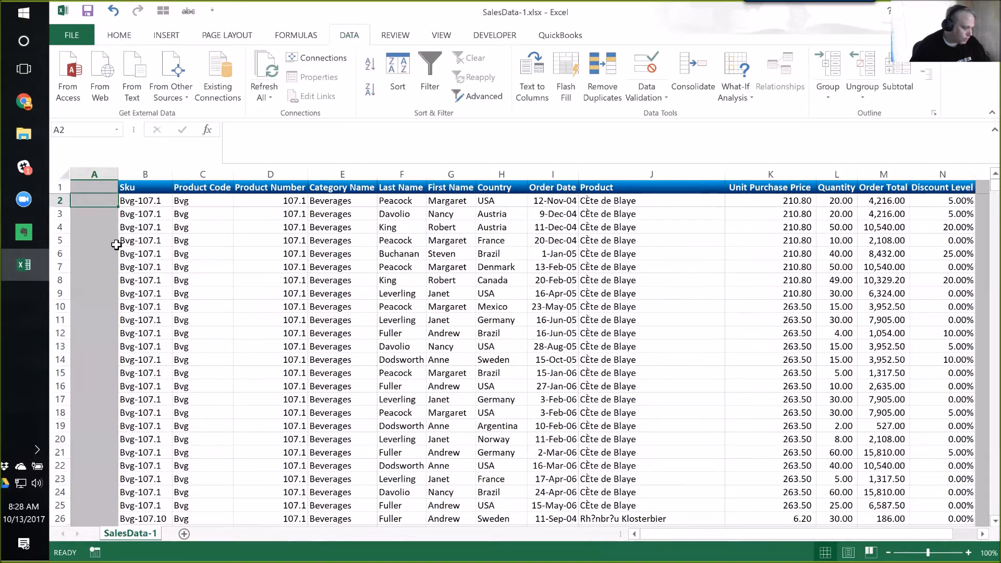
{"action": "key", "text": "ctrl+z"}
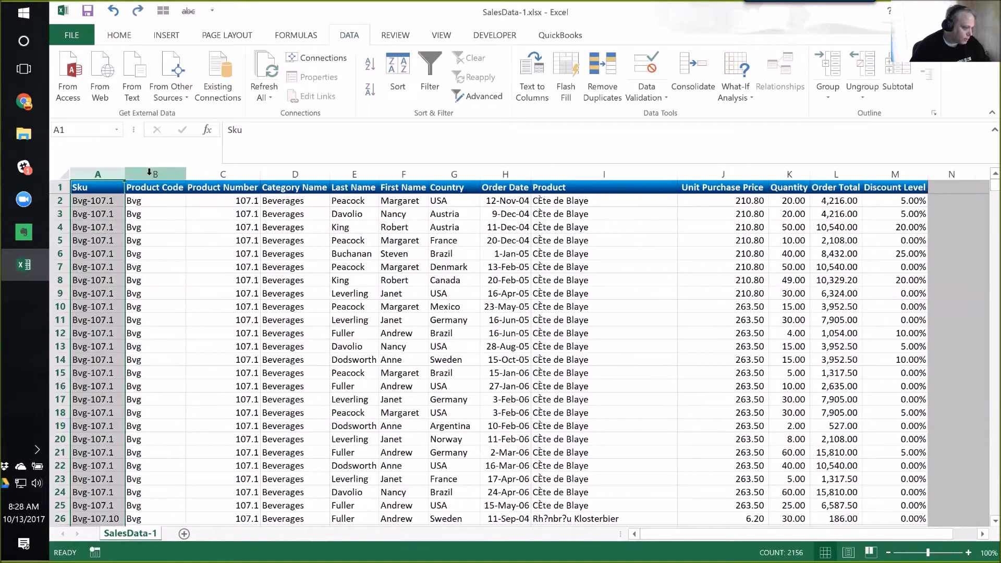
- Insert two blank columns between the Sku and Product Code columns
{"action": "right_click", "coordinate": [149, 175]}
{"action": "left_click", "coordinate": [193, 276]}
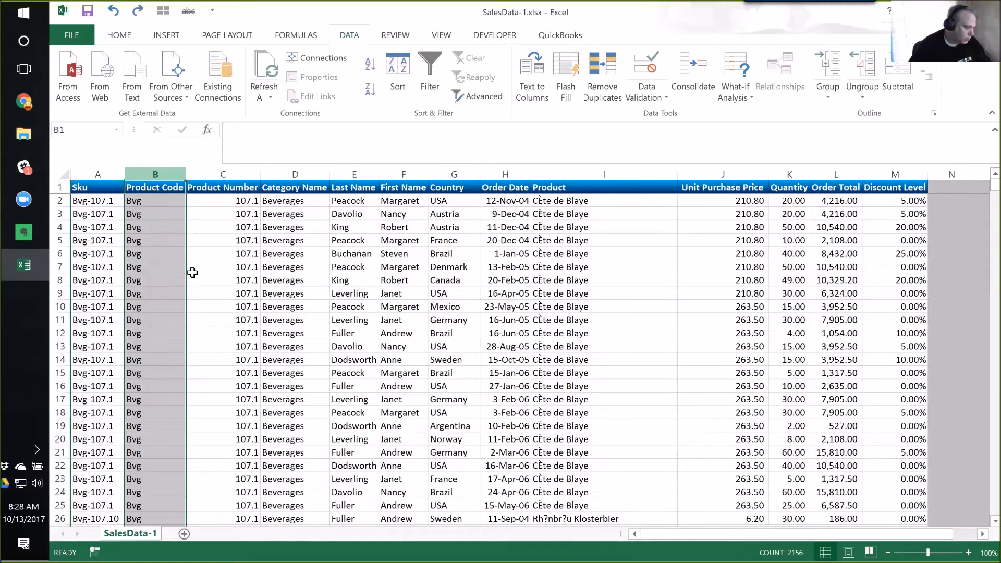
{"action": "key", "text": "ctrl+shift+plus"}
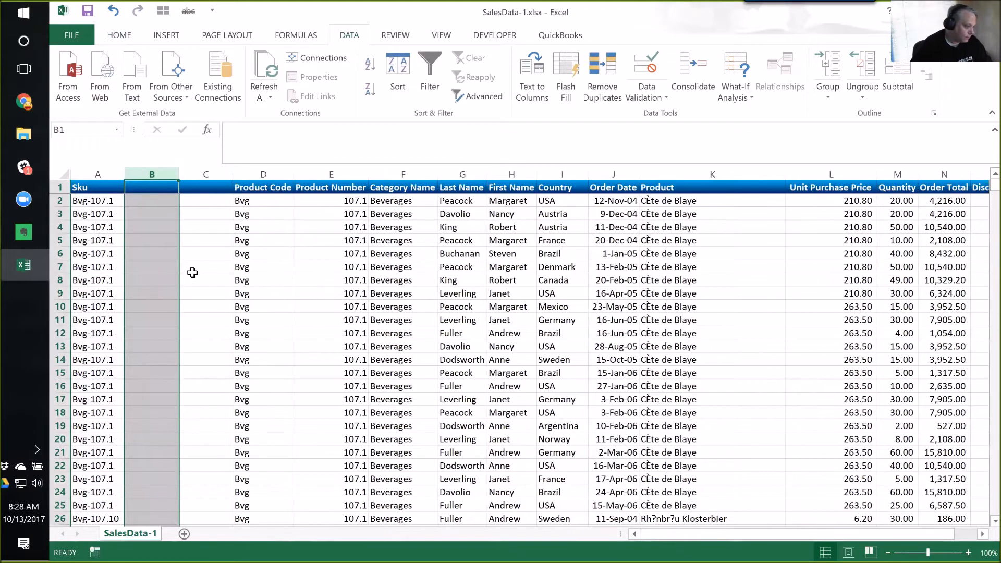
- Enter z in B2, copy it down through B2156, and return to cell C2
{"action": "key", "text": "Down"}
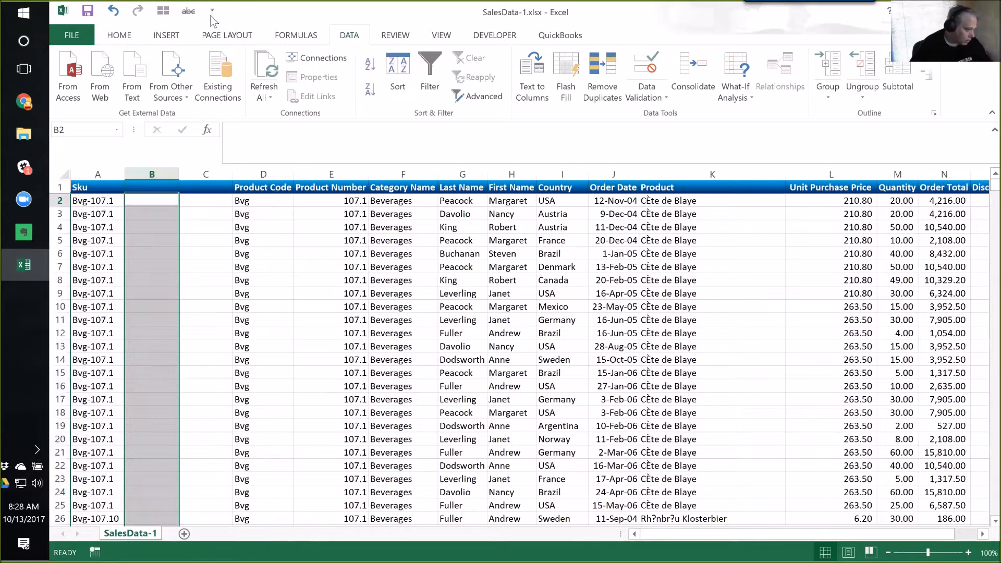
{"action": "type", "text": "z"}
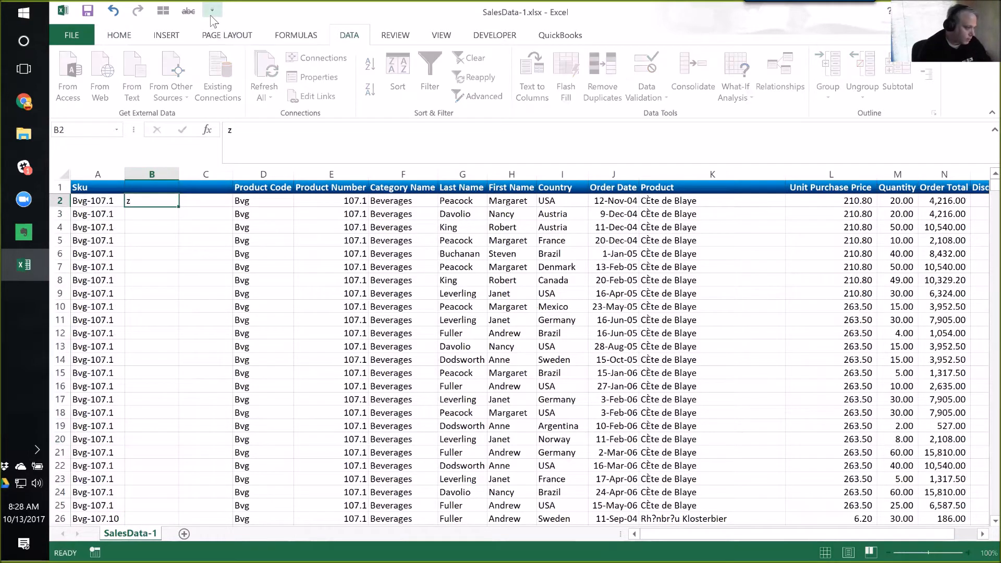
{"action": "key", "text": "Left"}
{"action": "key", "text": "ctrl+c"}
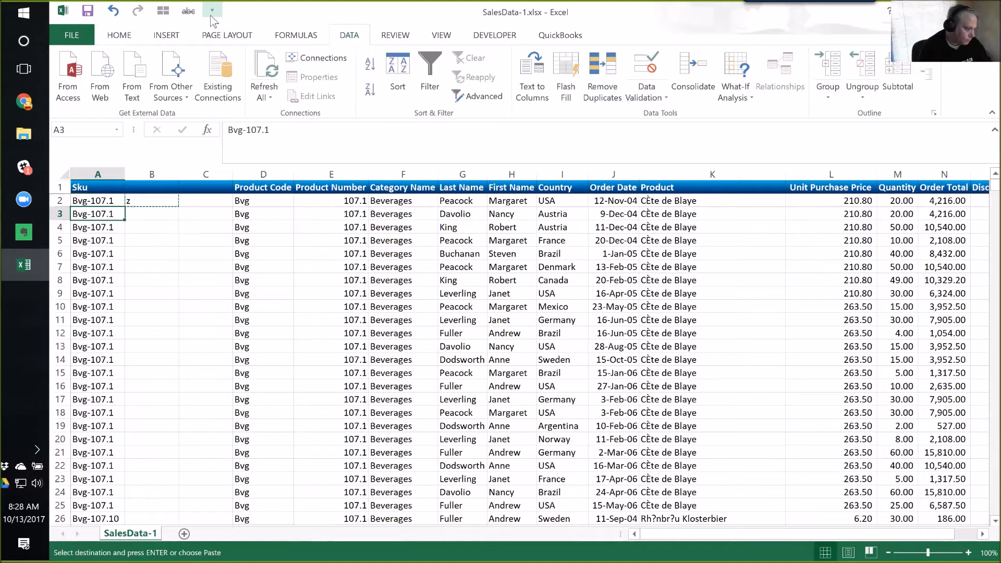
{"action": "key", "text": "ctrl+Down"}
{"action": "key", "text": "Right"}
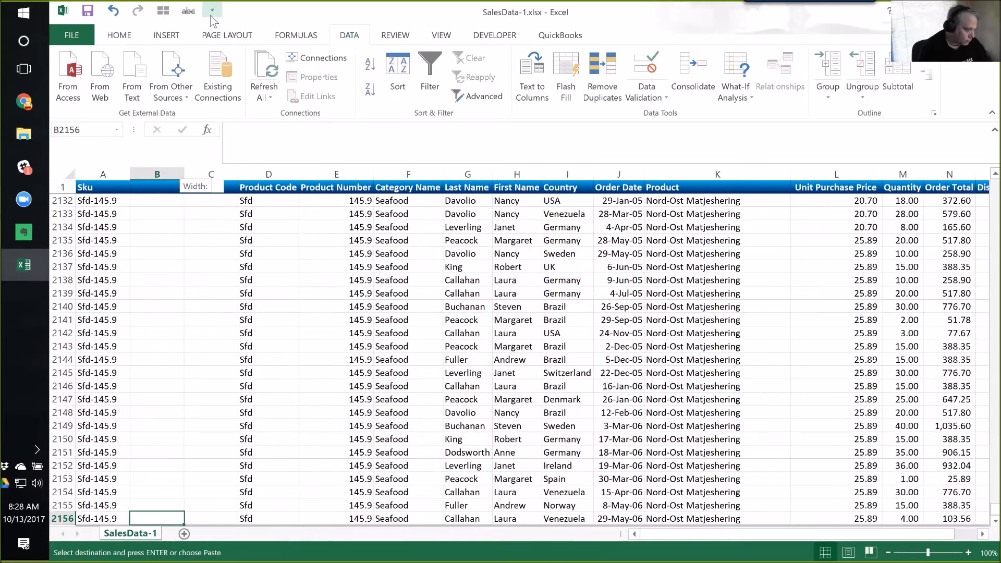
{"action": "key", "text": "ctrl+shift+Up"}
{"action": "key", "text": "shift+Down"}
{"action": "key", "text": "ctrl+v"}
{"action": "key", "text": "ctrl+Up"}
{"action": "key", "text": "ctrl+Up"}
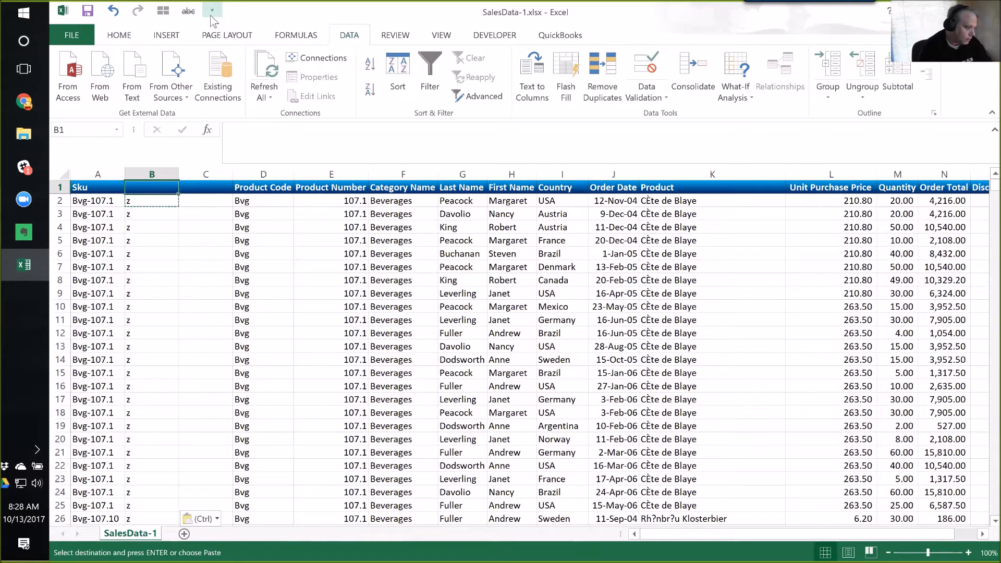
{"action": "key", "text": "Right"}
{"action": "key", "text": "Right"}
{"action": "key", "text": "Down"}
{"action": "key", "text": "Left"}
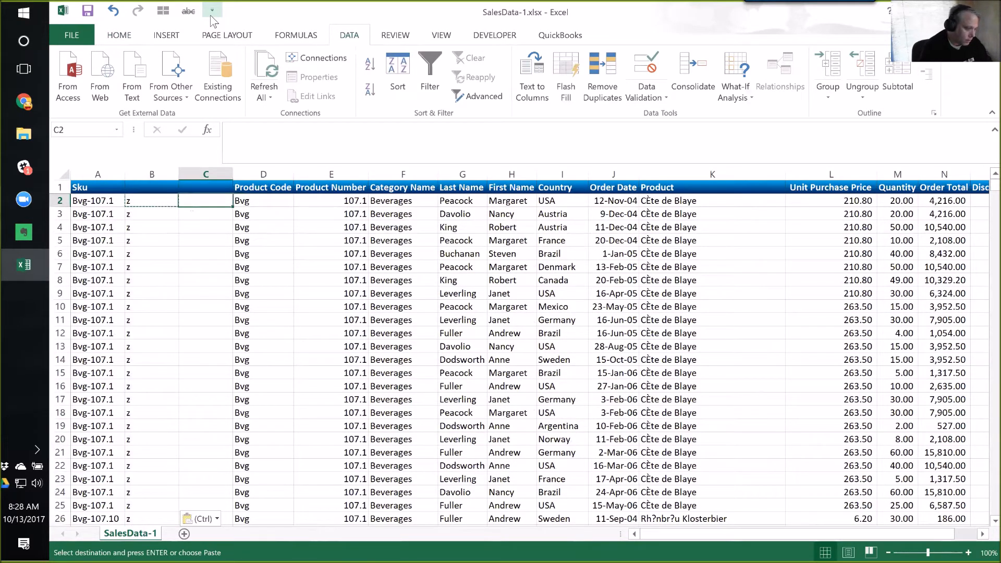
{"action": "type", "text": "=con"}
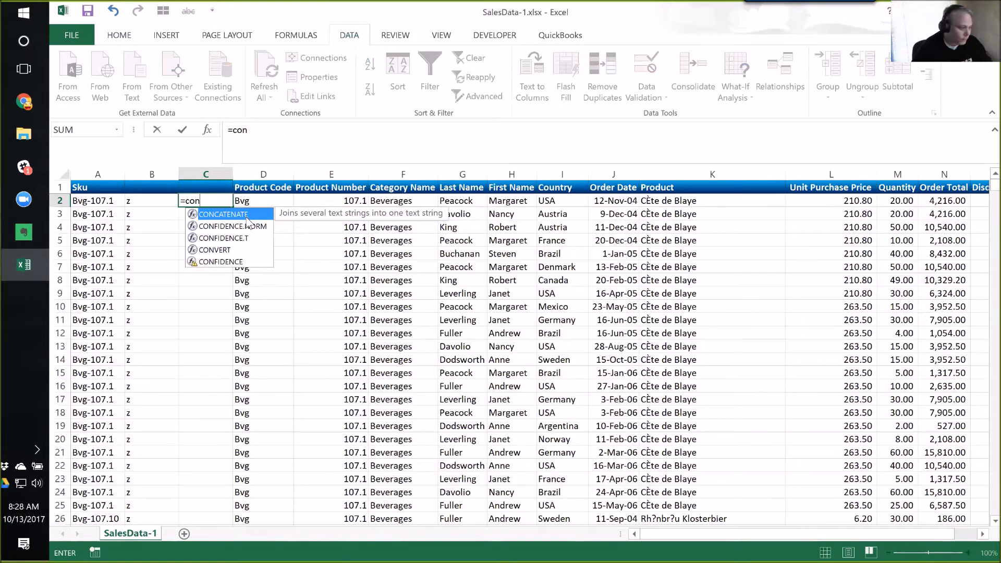
{"action": "key", "text": "Tab"}
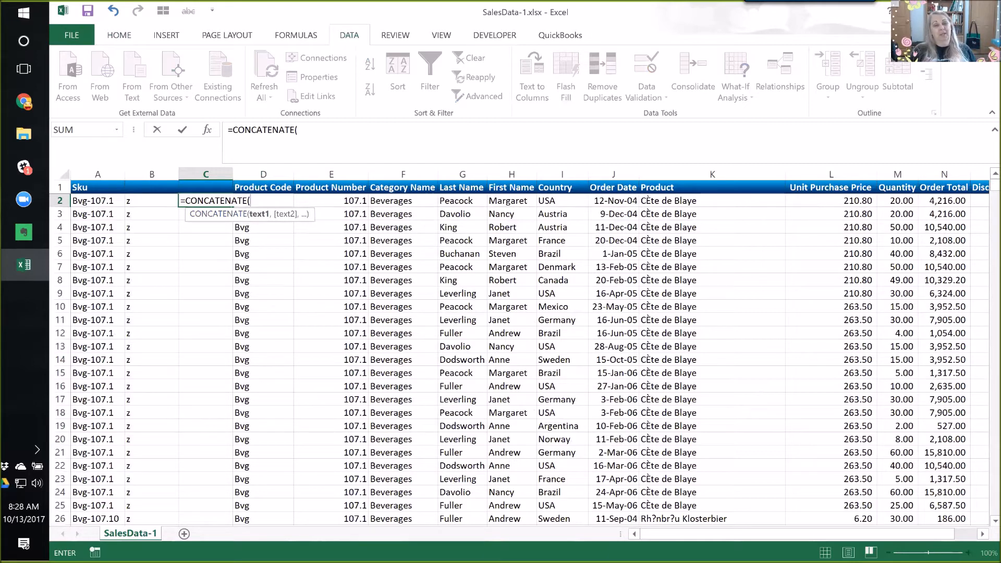
{"action": "key", "text": "alt+Tab"}
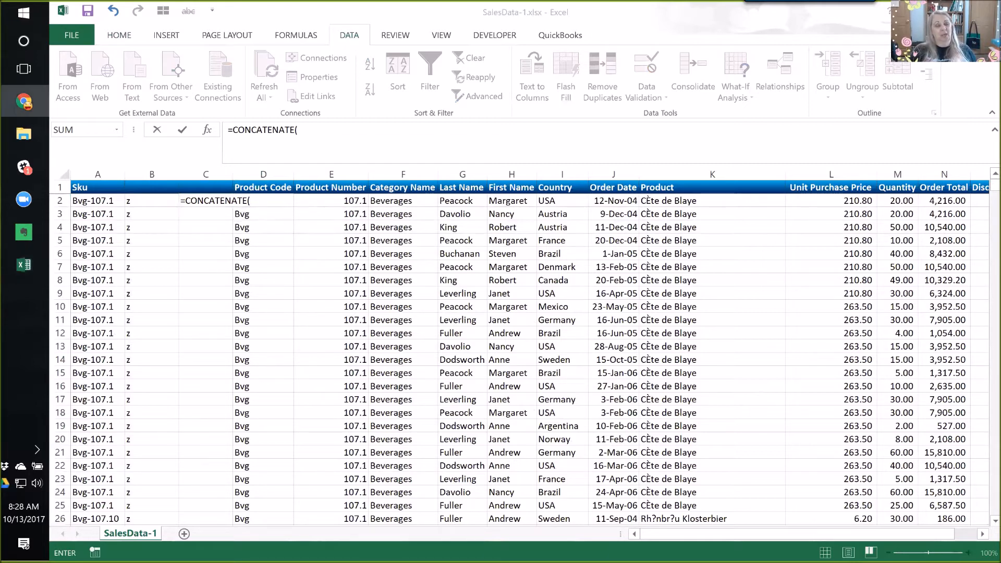
{"action": "key", "text": "alt+Tab"}
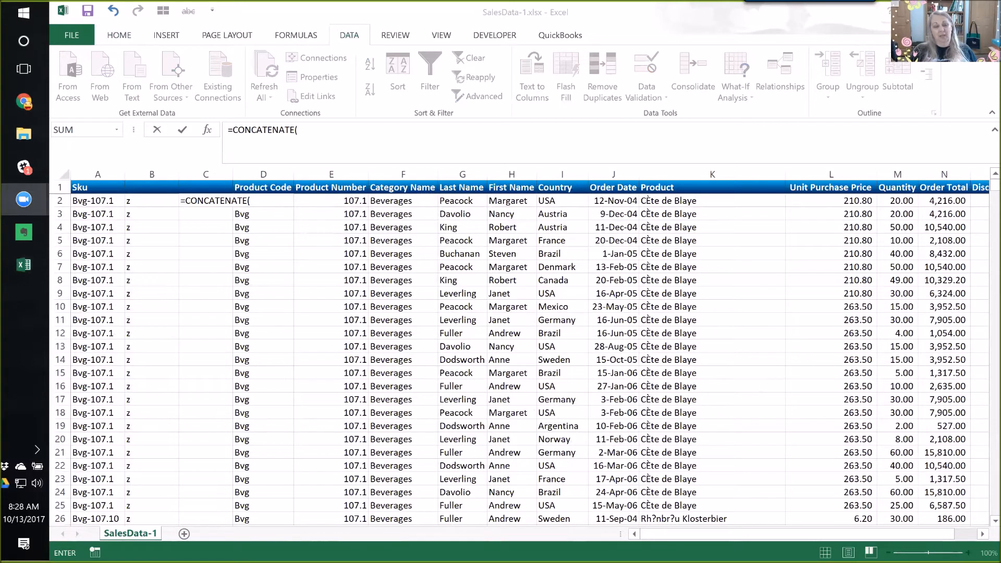
{"action": "key", "text": "alt+Tab"}
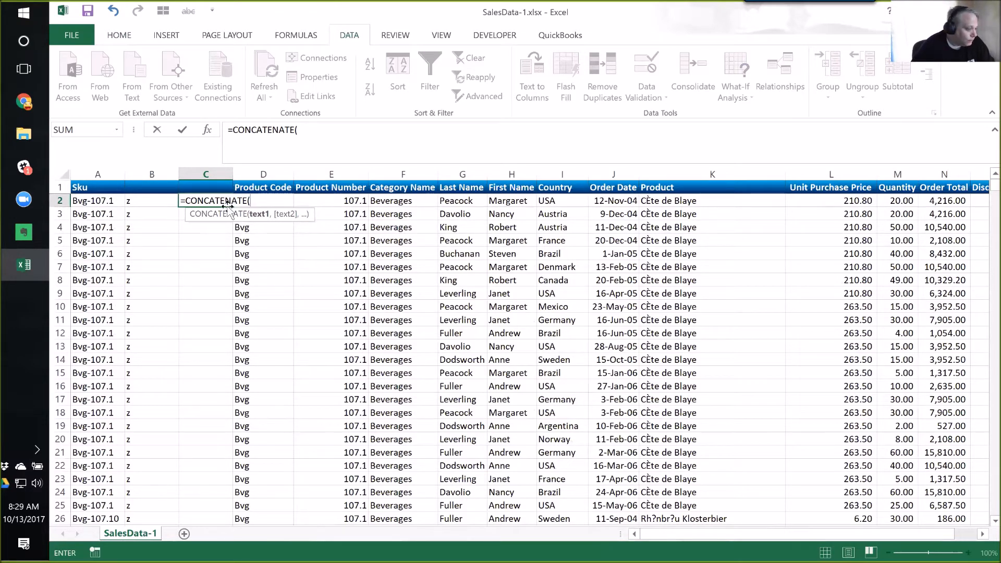
{"action": "key", "text": "Escape"}
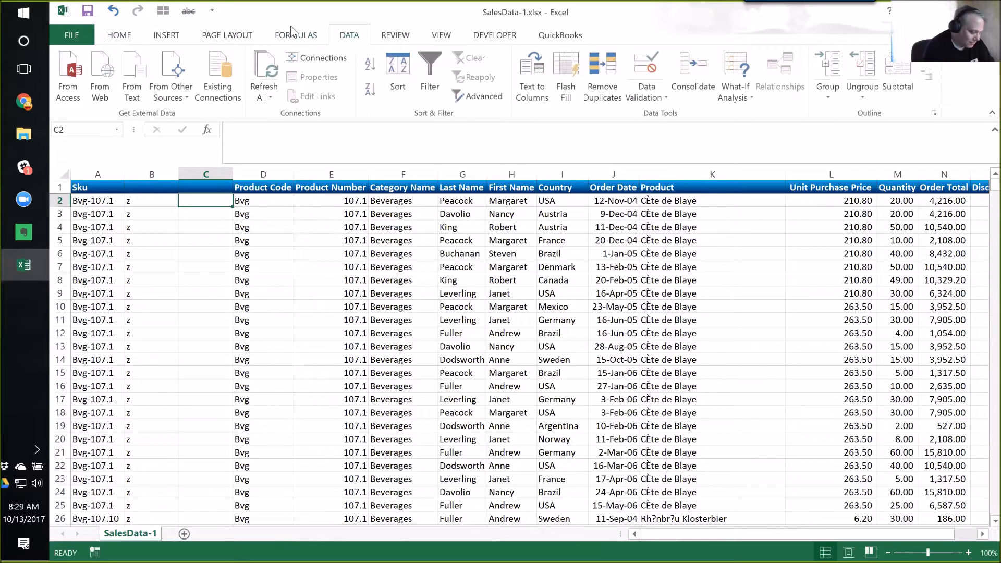
- Enter the formula =CONCATENATE(B2,A2) in C2 to prefix the Sku with the letter from column B
{"action": "type", "text": "=con"}
{"action": "key", "text": "Tab"}
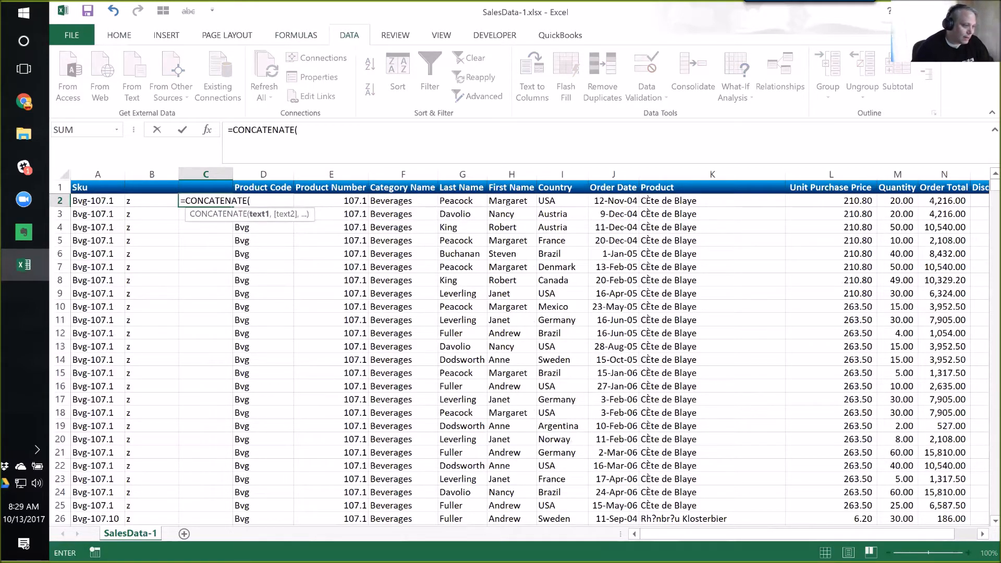
{"action": "left_click", "coordinate": [144, 201]}
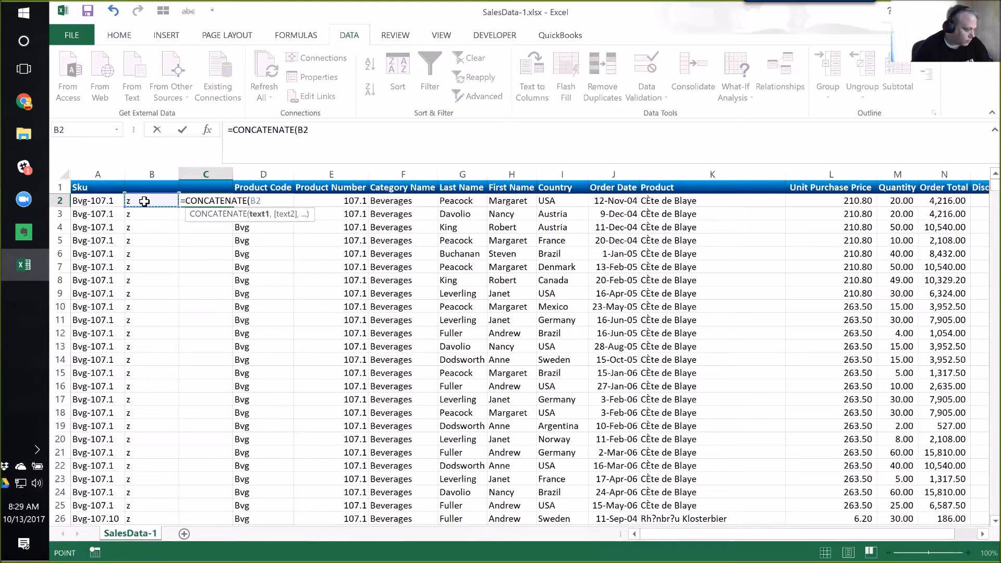
{"action": "type", "text": ","}
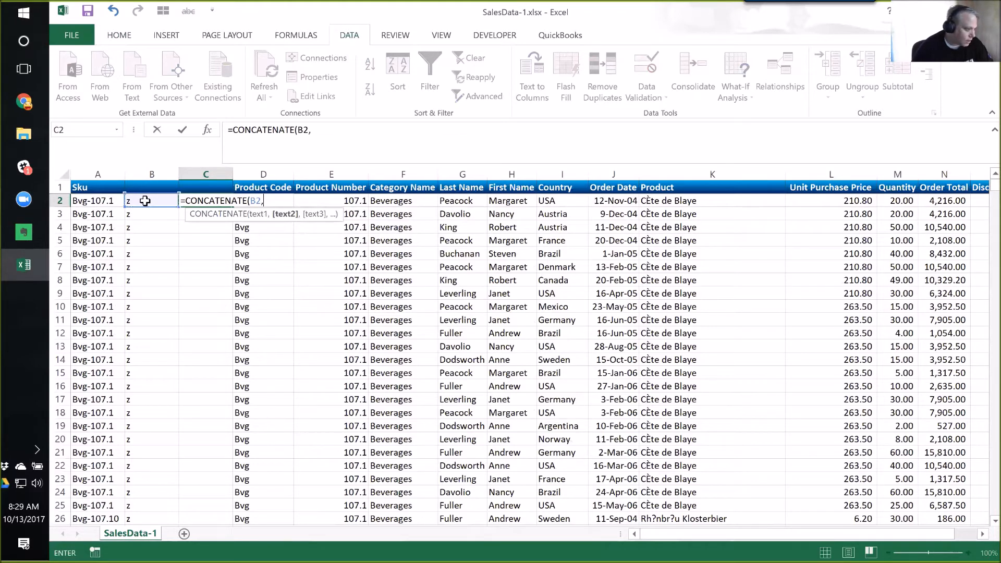
{"action": "left_click", "coordinate": [98, 202]}
{"action": "type", "text": ")"}
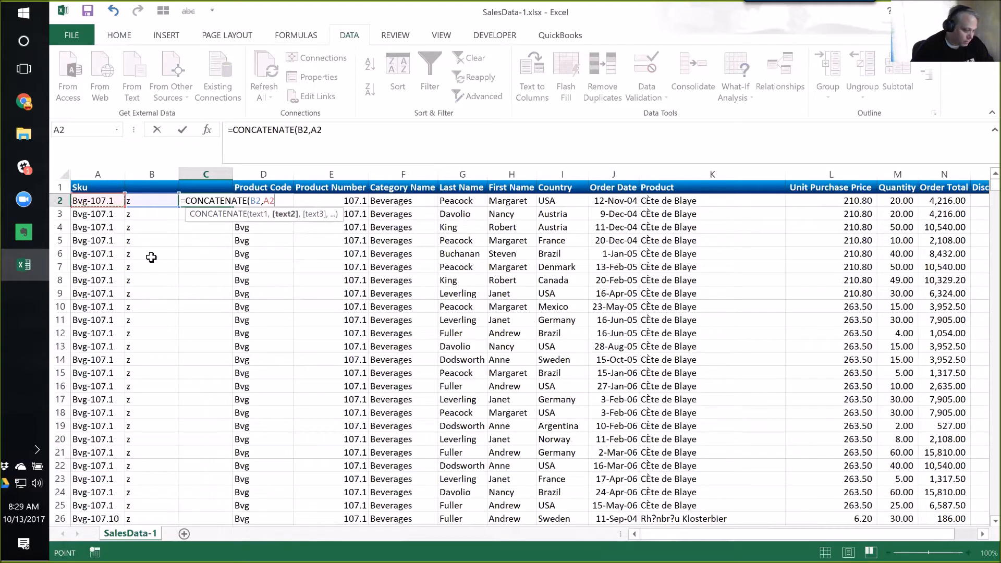
{"action": "key", "text": "Return"}
- Copy the CONCATENATE formula from C2 down column C through C2156
{"action": "key", "text": "Up"}
{"action": "key", "text": "ctrl+shift+Down"}
{"action": "key", "text": "ctrl+c"}
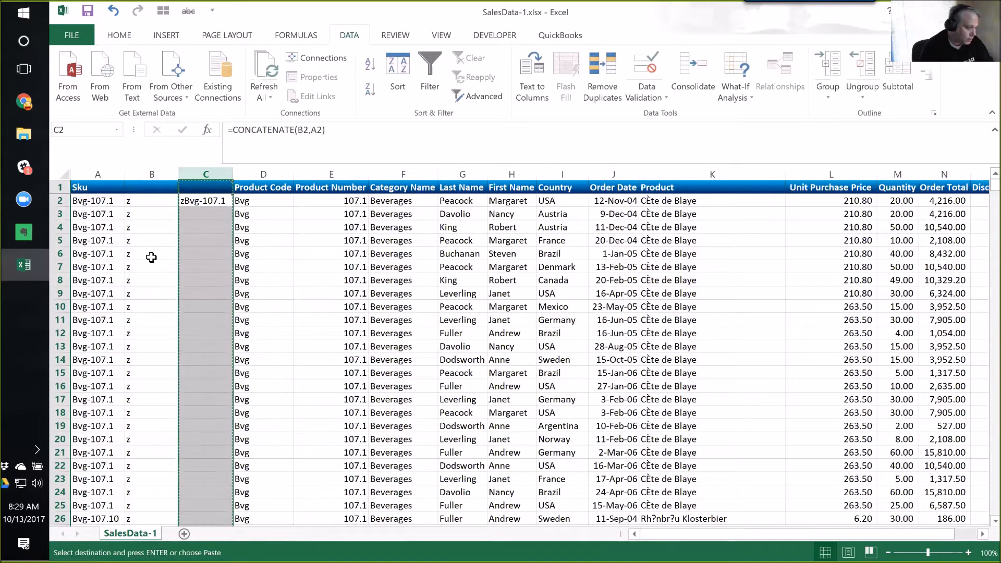
{"action": "key", "text": "ctrl+shift+Up"}
{"action": "key", "text": "ctrl+c"}
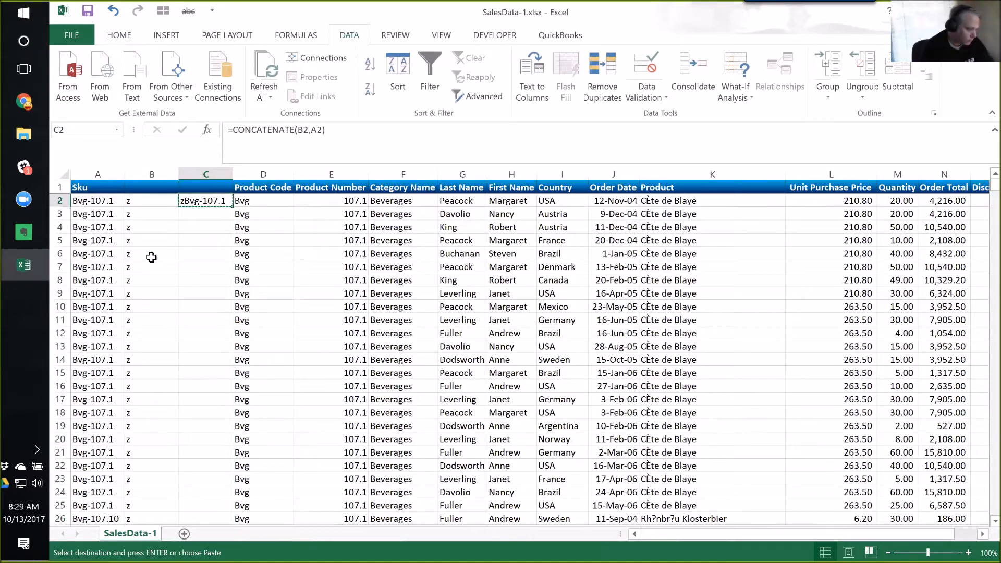
{"action": "key", "text": "Left"}
{"action": "key", "text": "ctrl+Down"}
{"action": "key", "text": "Right"}
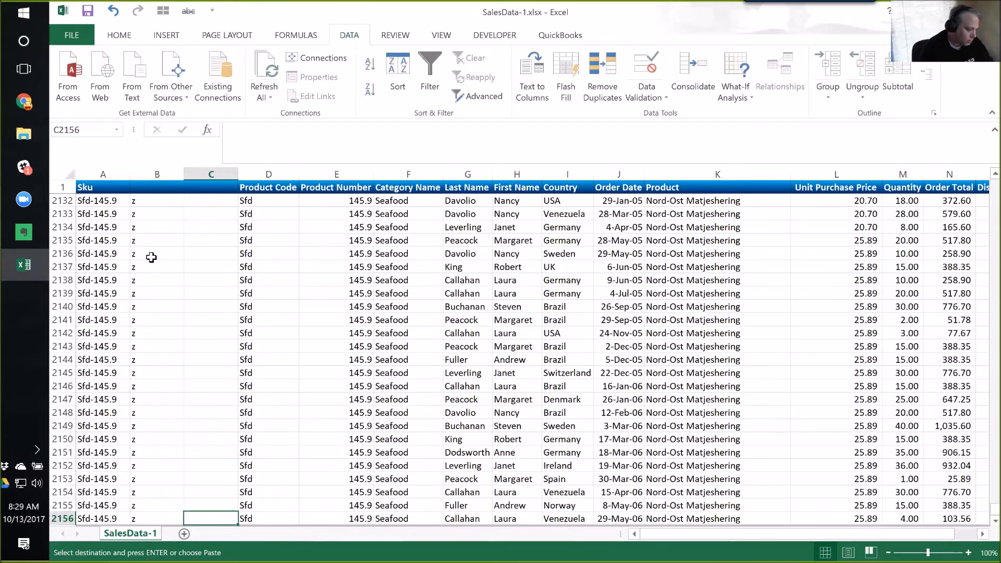
{"action": "key", "text": "ctrl+shift+Up"}
{"action": "key", "text": "ctrl+v"}
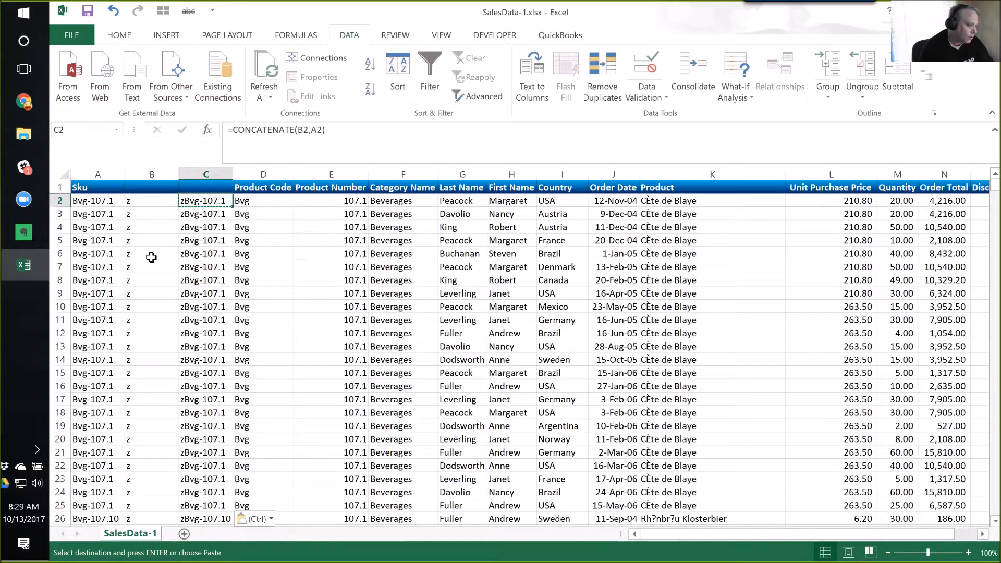
{"action": "key", "text": "Up"}
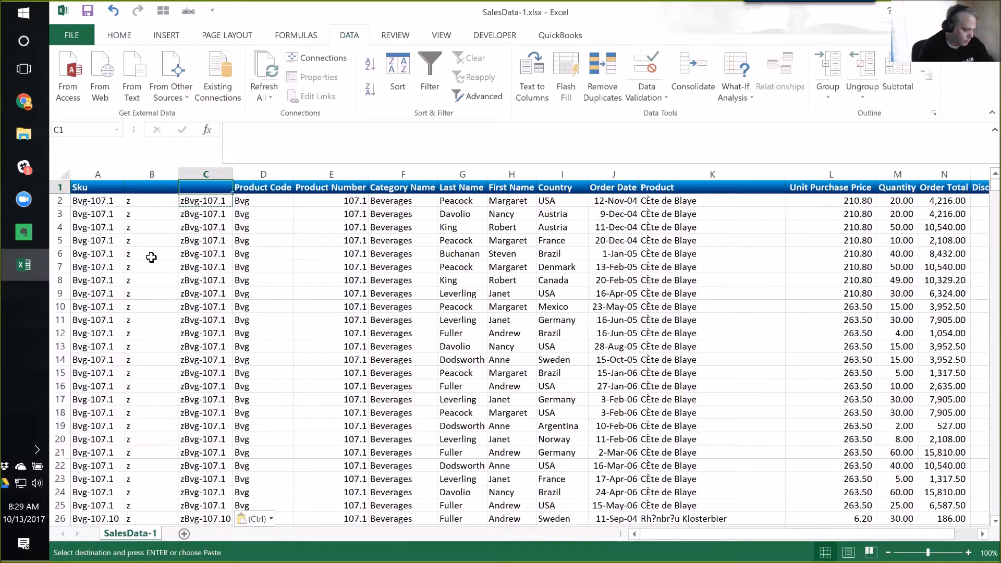
{"action": "key", "text": "Down"}
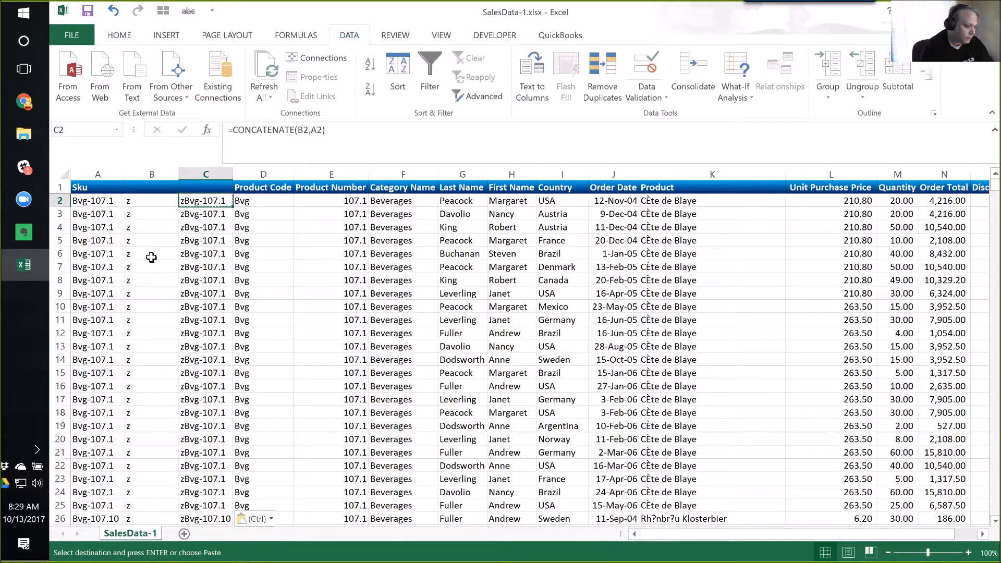
- Examine the Product Code and Product Number entries in the first rows for formulas or fixed values
{"action": "key", "text": "Right"}
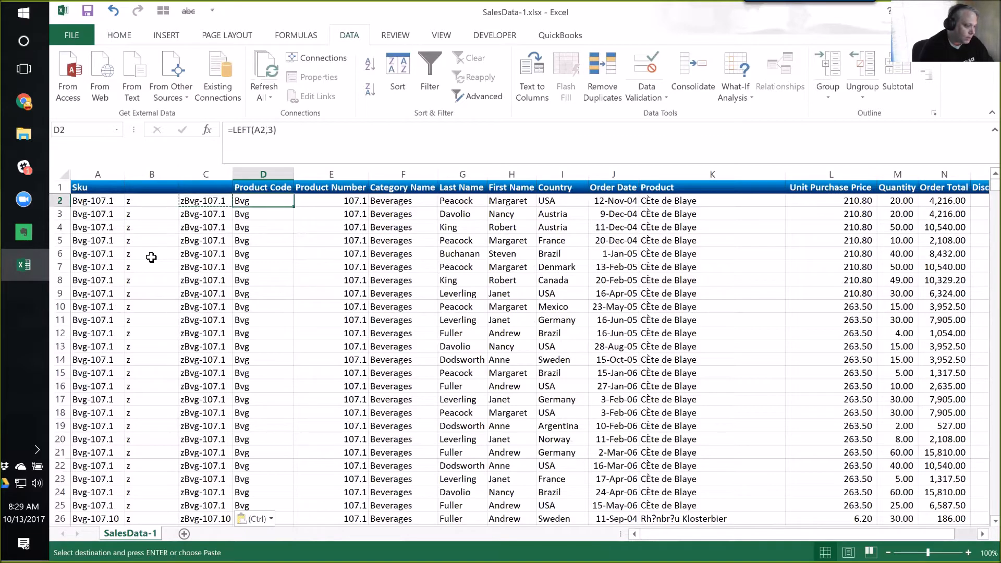
{"action": "key", "text": "Right"}
{"action": "key", "text": "Left"}
{"action": "key", "text": "Right"}
{"action": "key", "text": "Down"}
{"action": "key", "text": "Down"}
{"action": "key", "text": "Down"}
{"action": "key", "text": "Up"}
{"action": "key", "text": "Up"}
{"action": "key", "text": "Up"}
{"action": "key", "text": "Up"}
{"action": "key", "text": "Down"}
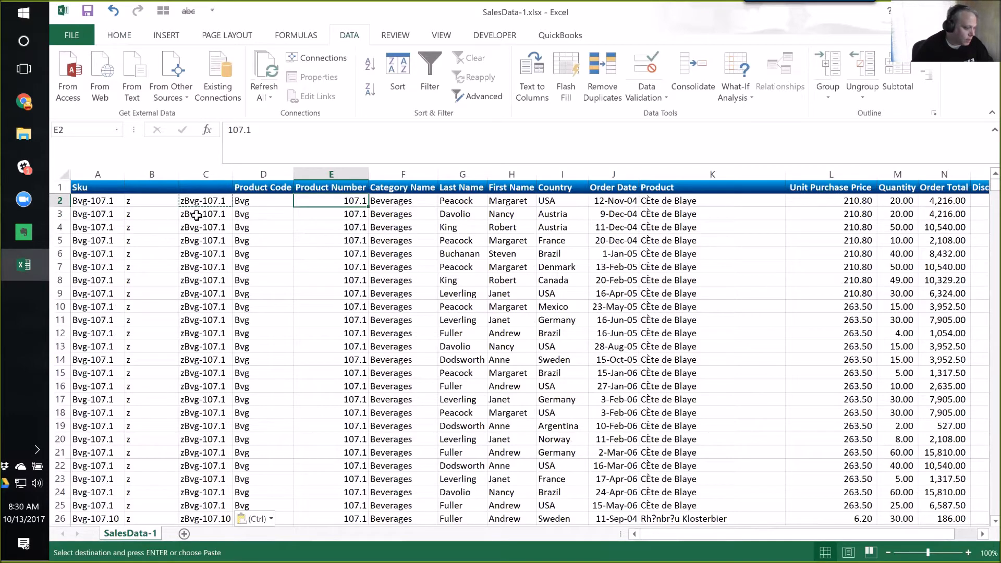
- Compare the Product Code formula in D2 with the Sku column that it refers to
{"action": "left_click_drag", "start_coordinate": [257, 173], "coordinate": [256, 205]}
{"action": "left_click", "coordinate": [256, 203]}
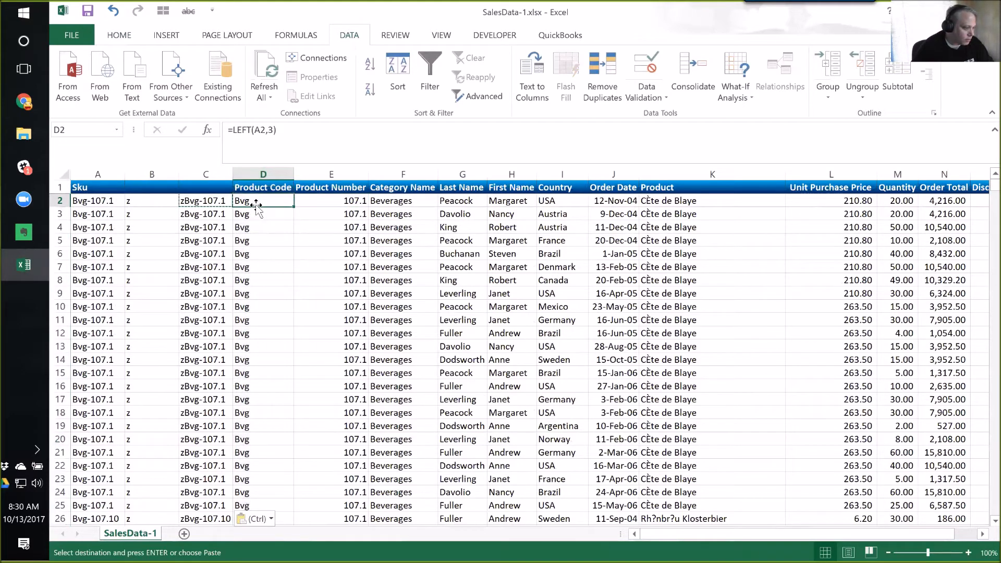
{"action": "left_click", "coordinate": [99, 200]}
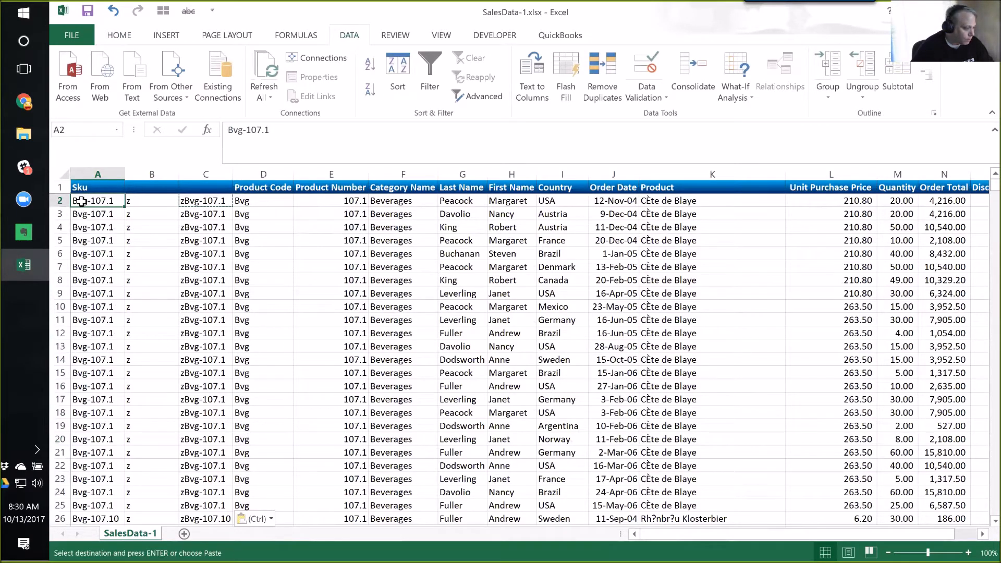
{"action": "left_click", "coordinate": [85, 173]}
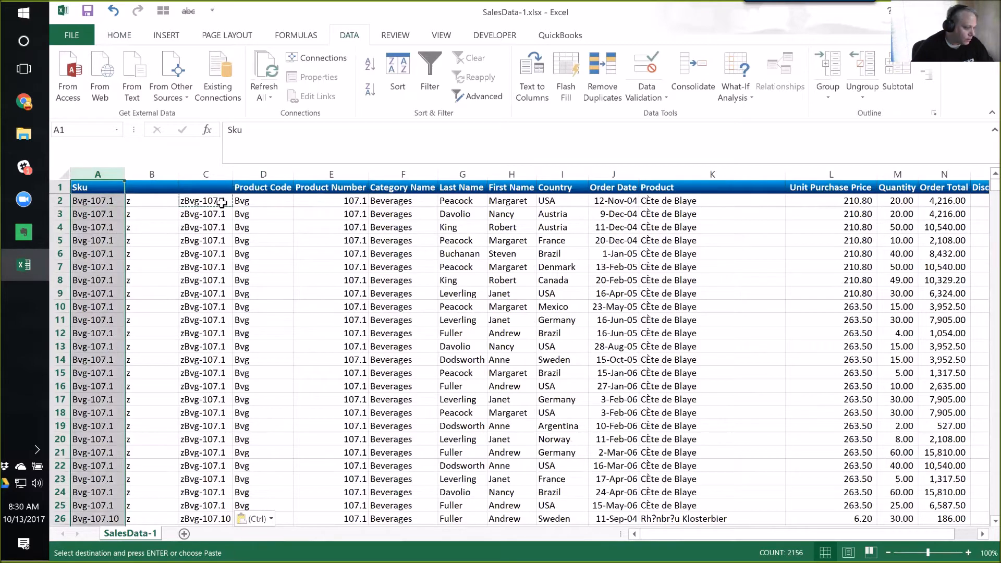
{"action": "left_click", "coordinate": [260, 202]}
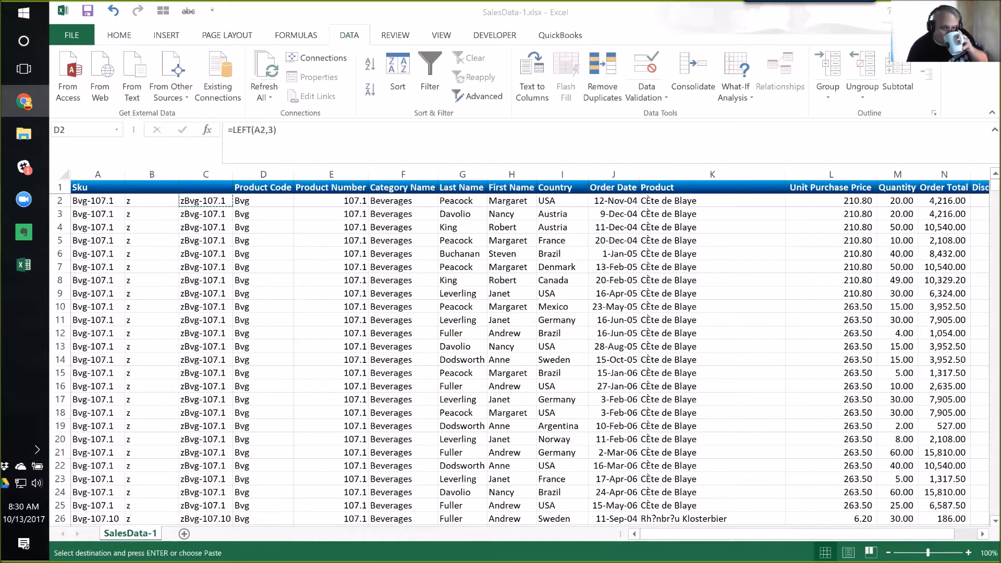
{"action": "left_click", "coordinate": [300, 7]}
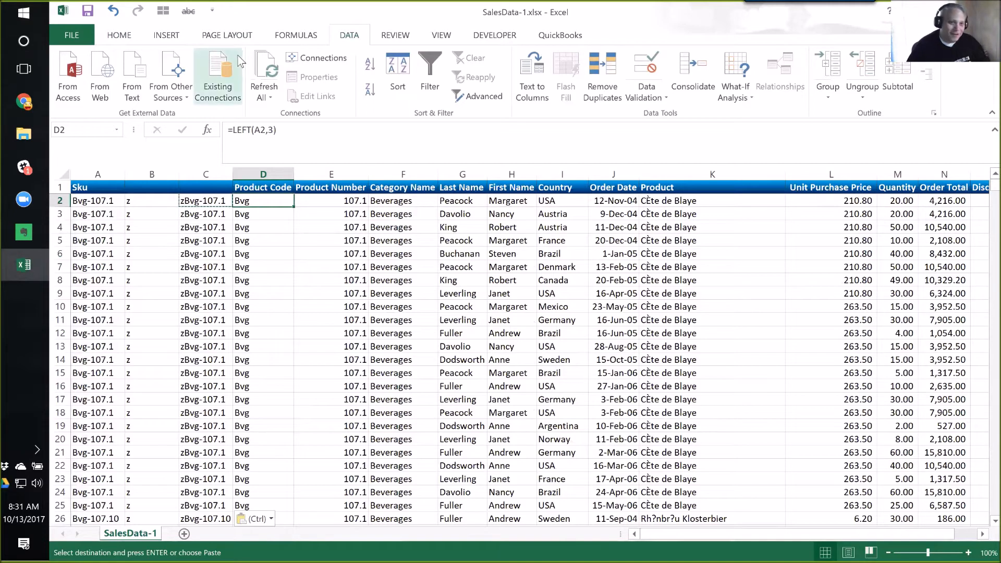
{"action": "left_click", "coordinate": [105, 201]}
{"action": "left_click", "coordinate": [85, 172]}
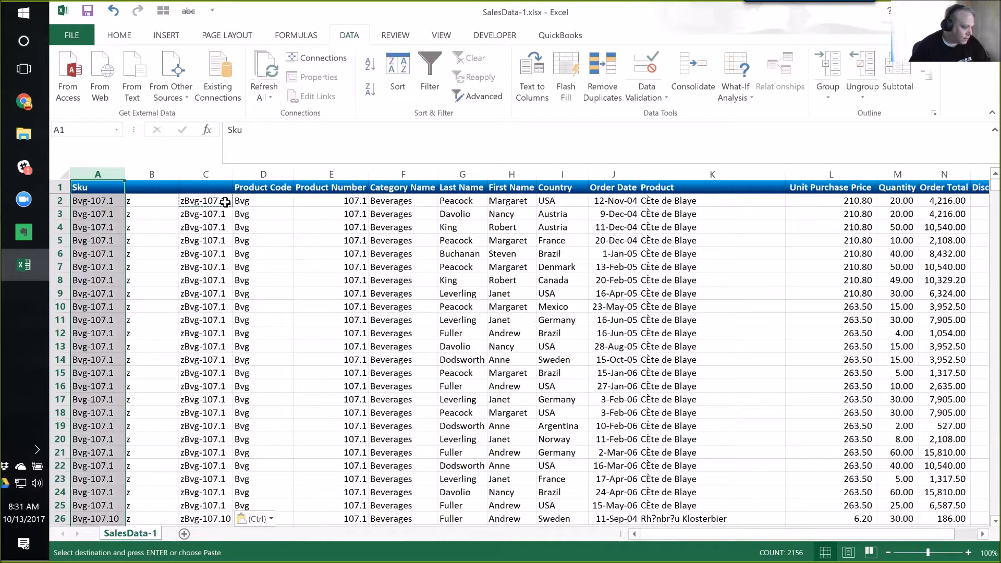
- Try to paste the copied C2 formula over the Sku in A2, and undo the paste
{"action": "left_click", "coordinate": [191, 201]}
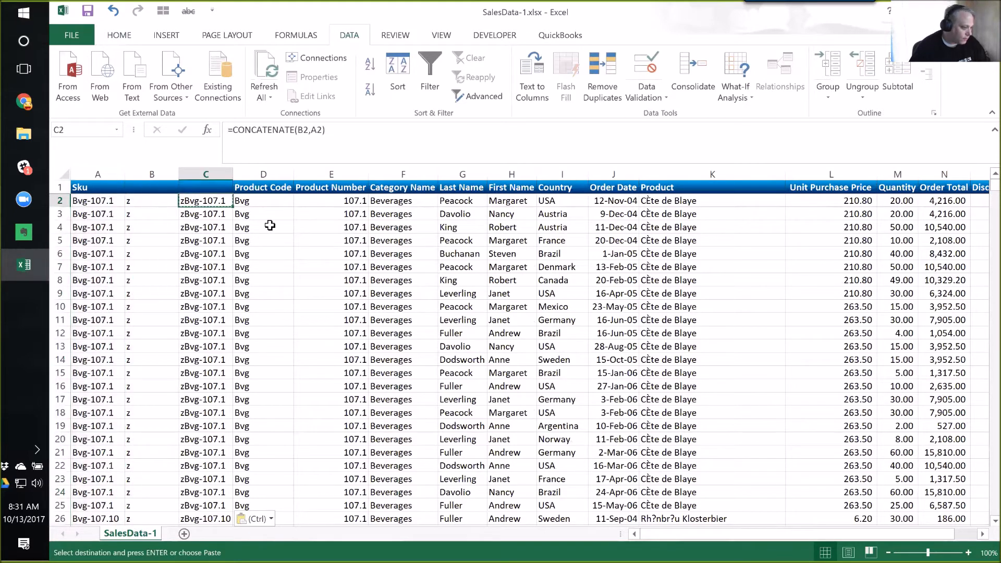
{"action": "key", "text": "ctrl"}
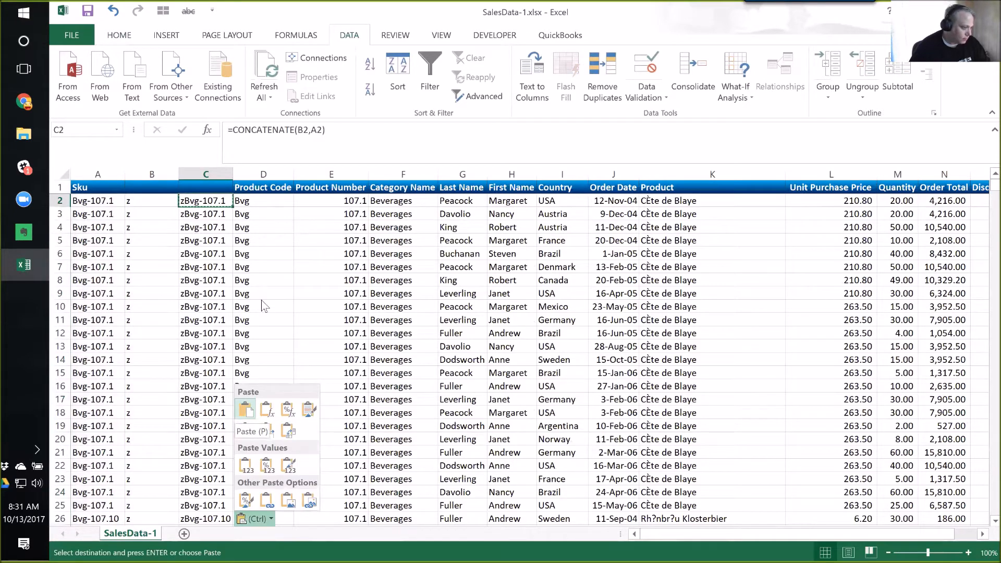
{"action": "key", "text": "Escape"}
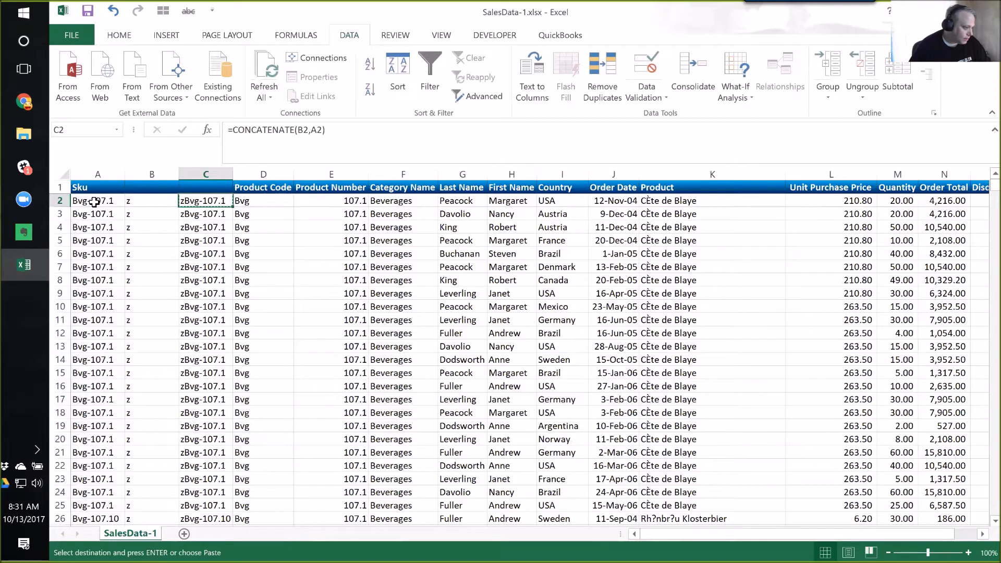
{"action": "right_click", "coordinate": [94, 202]}
{"action": "left_click", "coordinate": [120, 262]}
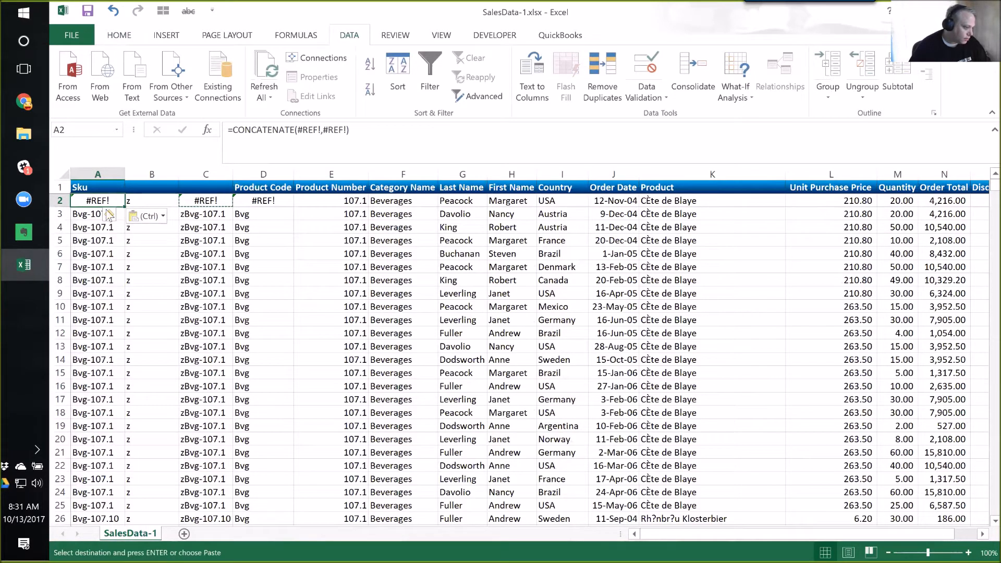
{"action": "key", "text": "ctrl+z"}
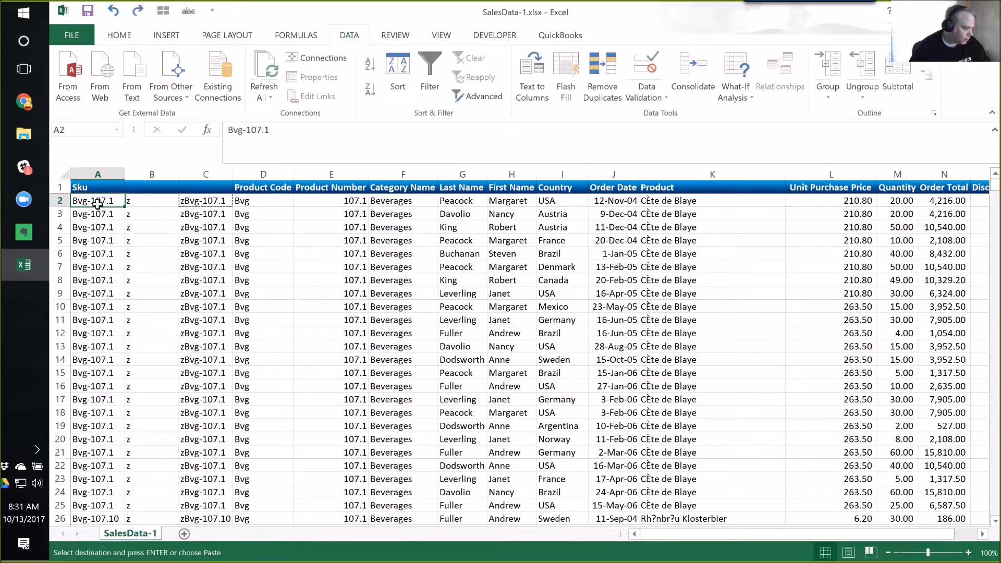
- Try pasting the C2 result into A2 as a value, inspect the Product Code in D2, and undo the paste
{"action": "left_click", "coordinate": [210, 204]}
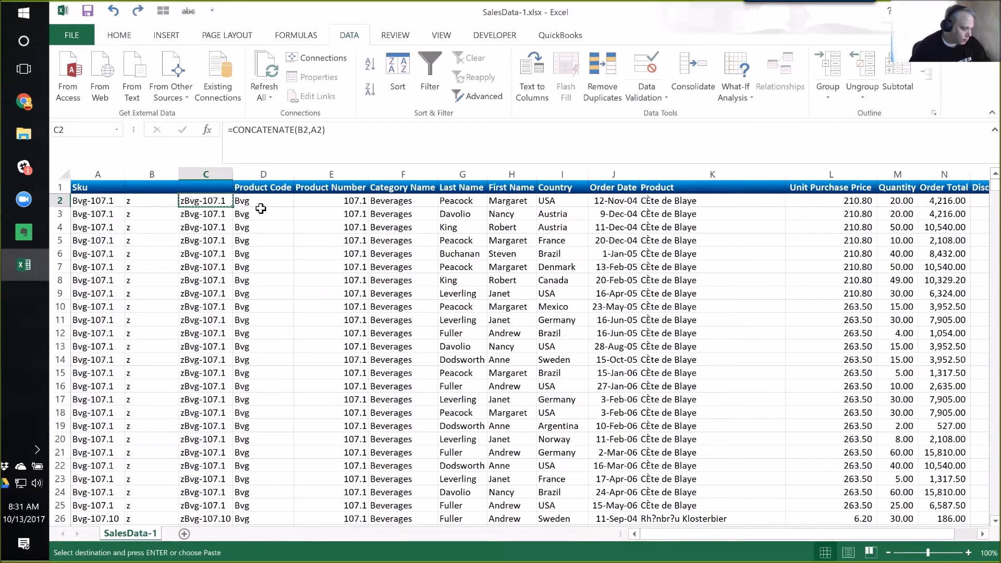
{"action": "right_click", "coordinate": [82, 203]}
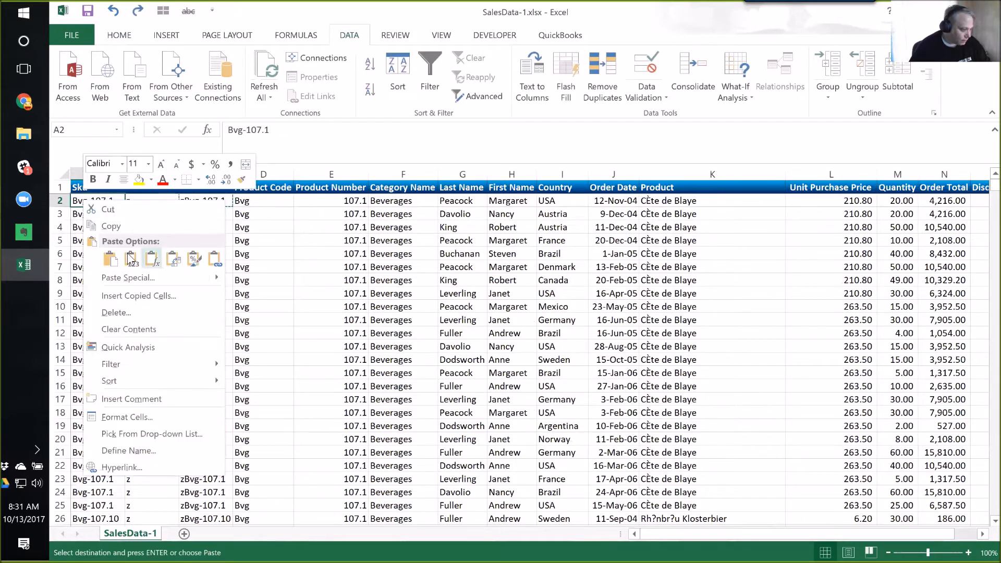
{"action": "left_click", "coordinate": [132, 259]}
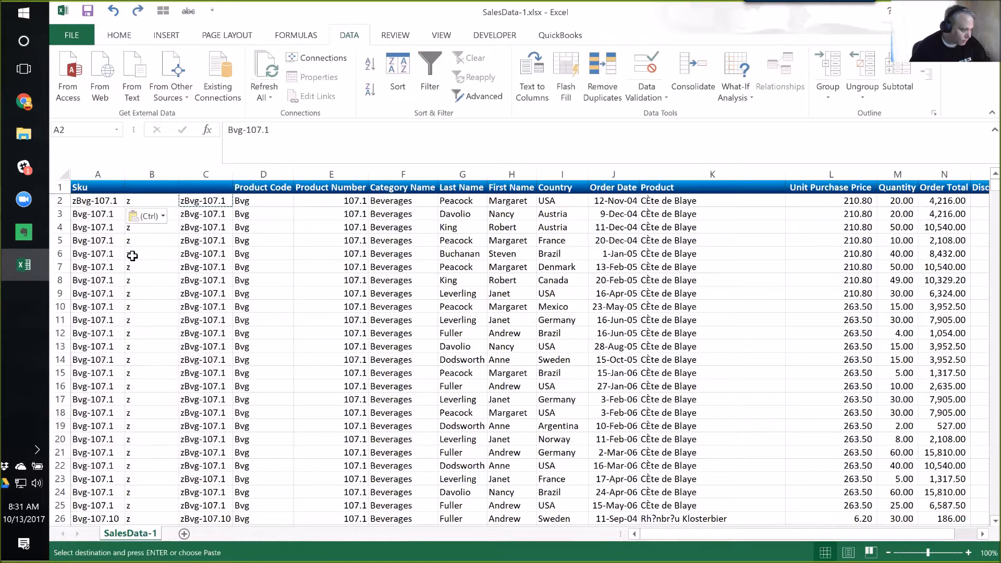
{"action": "left_click", "coordinate": [263, 203]}
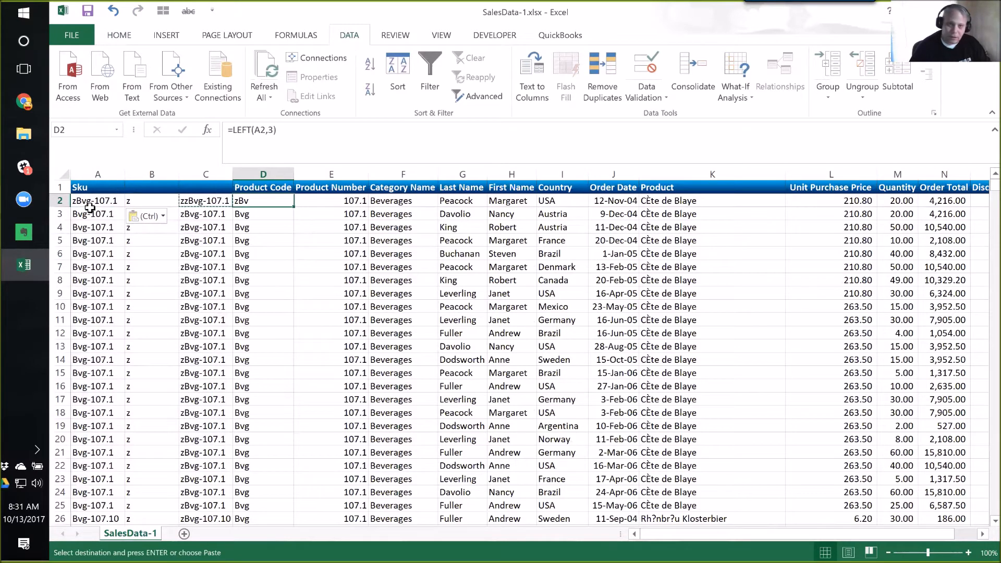
{"action": "key", "text": "ctrl+z"}
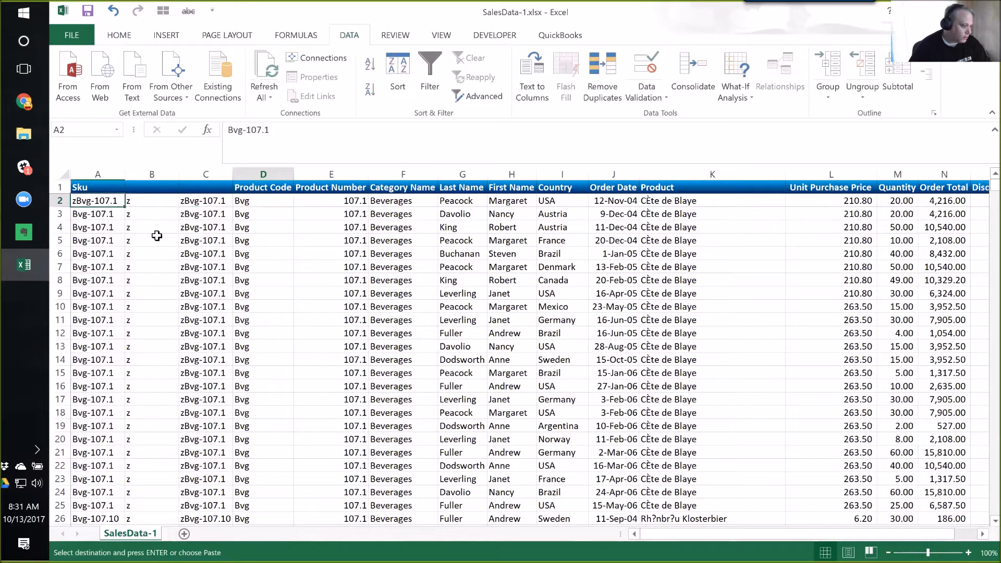
- Replace the Product Code formulas in D2:D2156 with their values by copying the range and pasting values over it
{"action": "left_click", "coordinate": [206, 205]}
{"action": "left_click", "coordinate": [252, 203]}
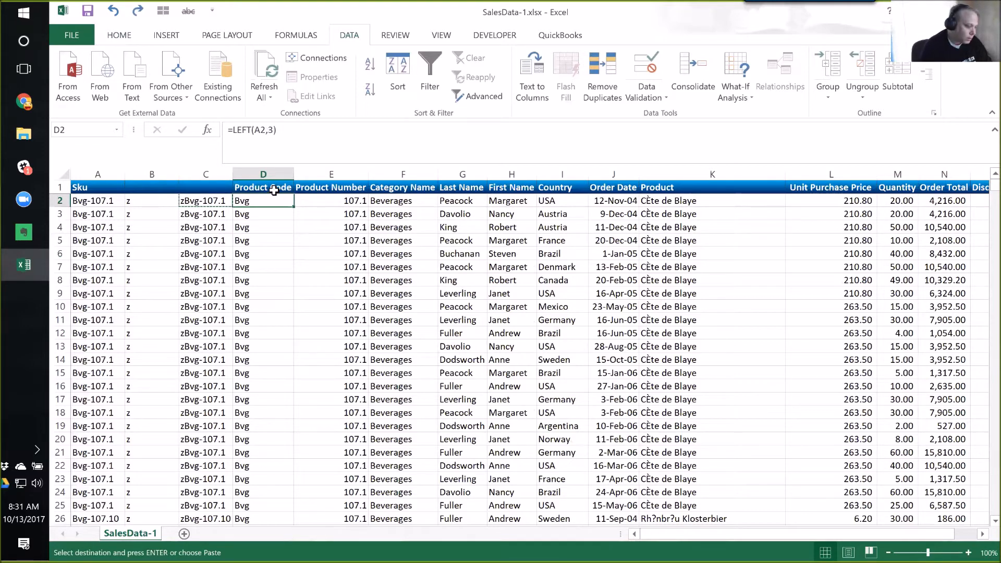
{"action": "key", "text": "ctrl+shift+Down"}
{"action": "key", "text": "ctrl+c"}
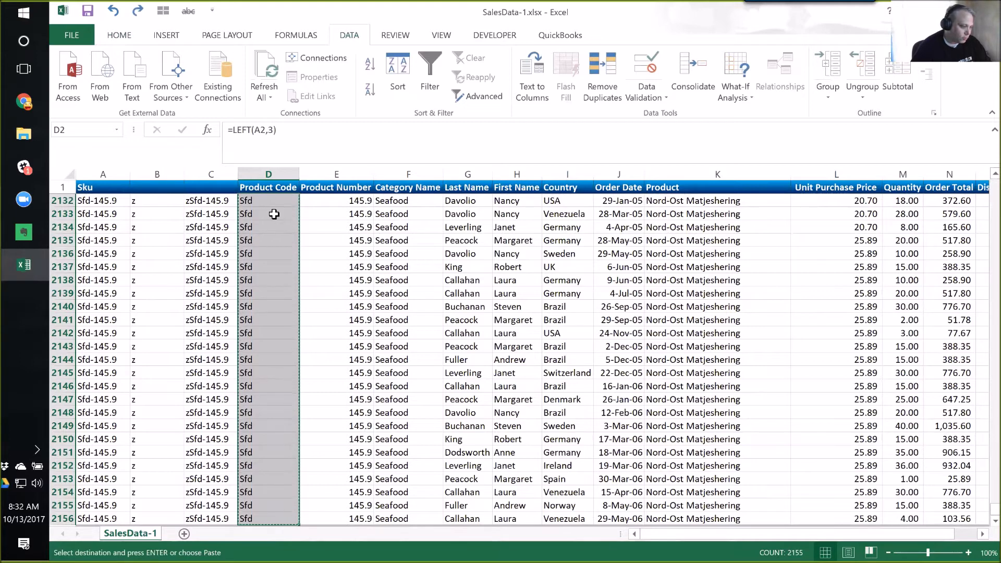
{"action": "right_click", "coordinate": [275, 215]}
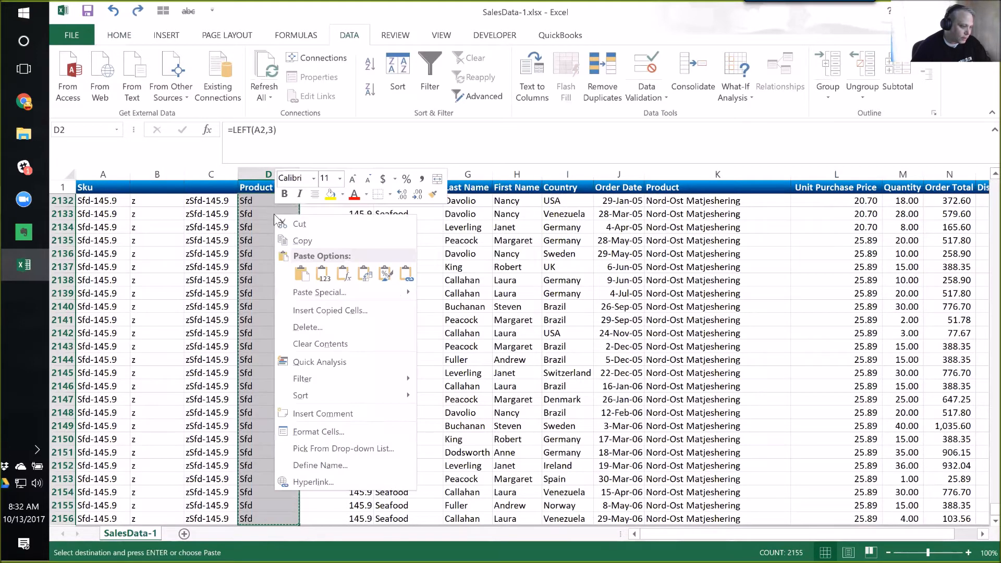
{"action": "left_click", "coordinate": [323, 276]}
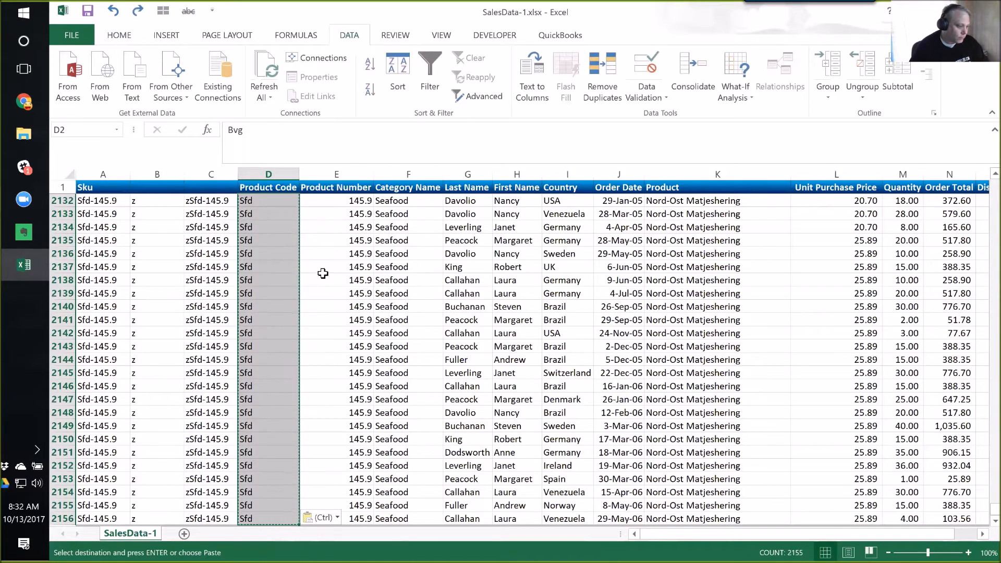
- Check cells D2136, D3 and D4 in the Product Code column for fixed text instead of formulas, and end the copy mode
{"action": "left_click", "coordinate": [269, 257]}
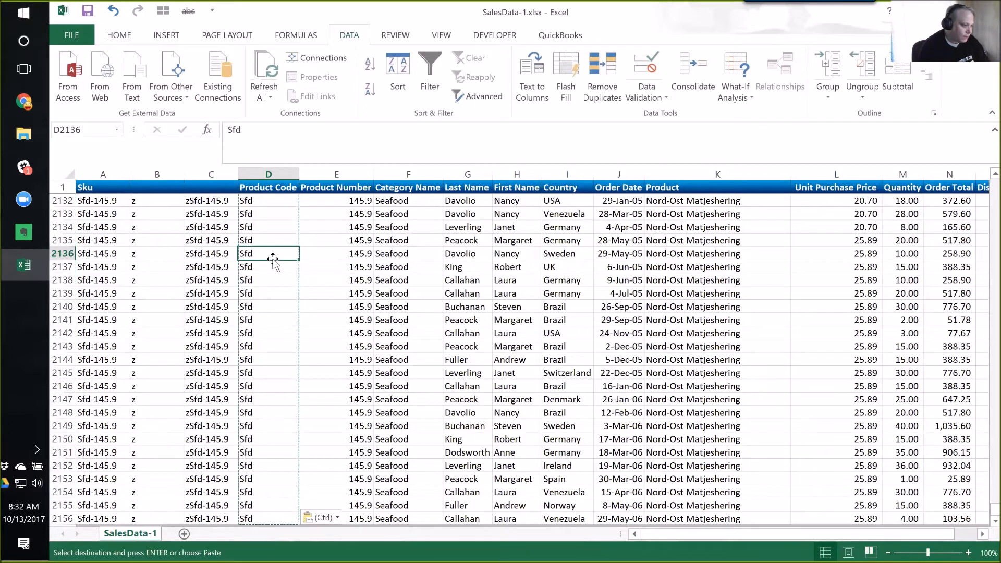
{"action": "key", "text": "ctrl+Up"}
{"action": "key", "text": "Down"}
{"action": "key", "text": "Down"}
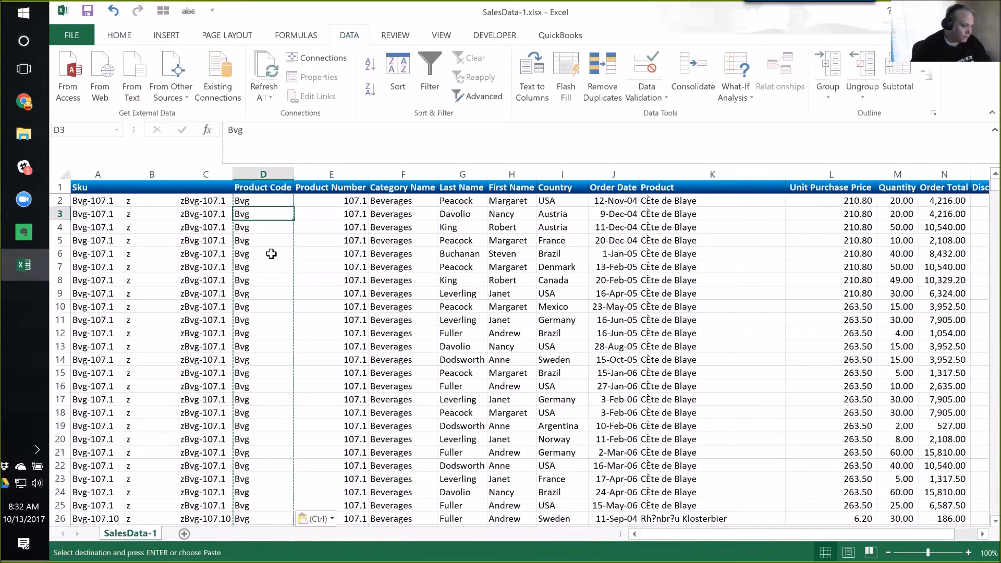
{"action": "key", "text": "Down"}
{"action": "key", "text": "Escape"}
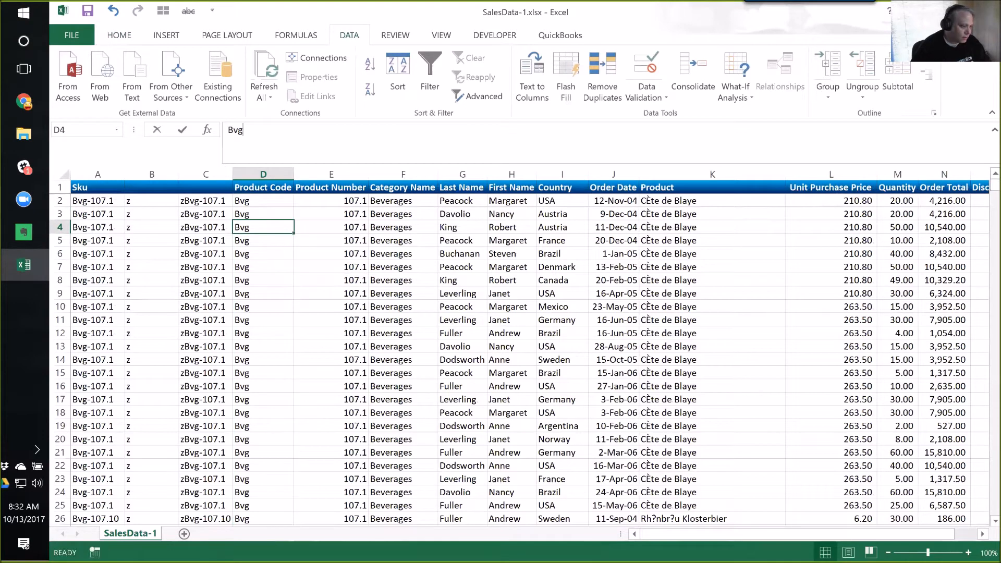
{"action": "key", "text": "F2"}
{"action": "key", "text": "Escape"}
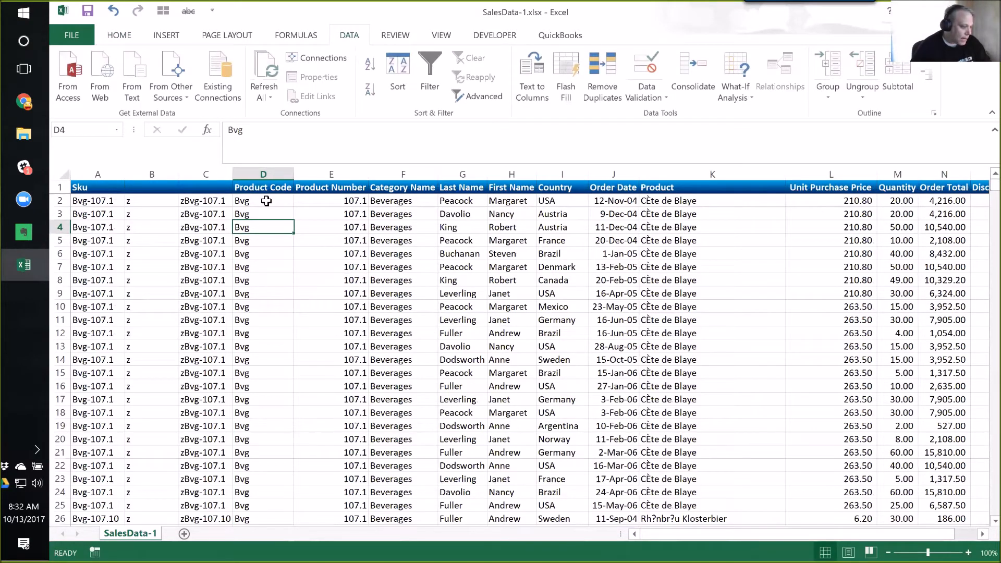
- Replace the Skus in A2:A2156 with the z-prefixed CONCATENATE results from C2:C2156, pasted as values
{"action": "left_click", "coordinate": [218, 202]}
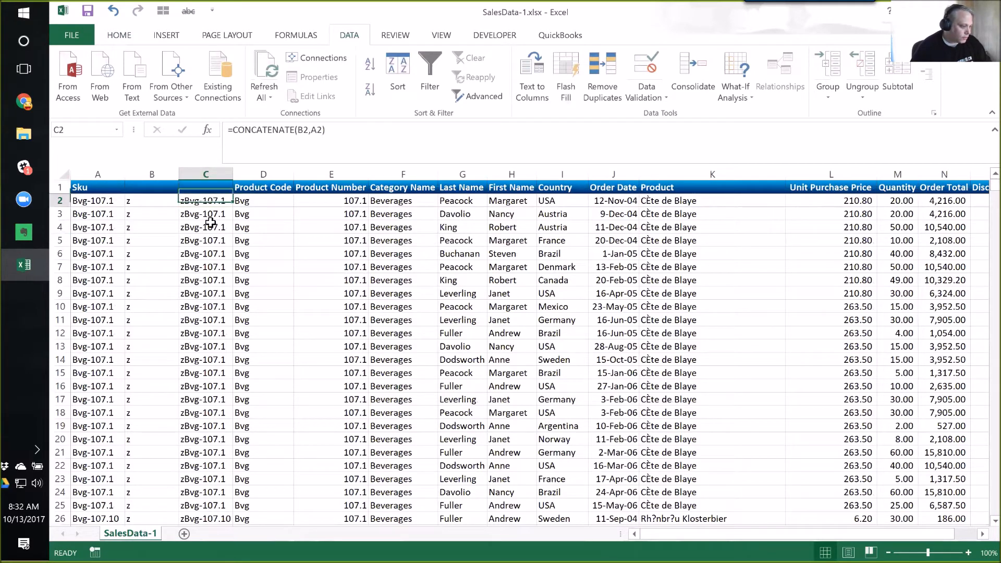
{"action": "key", "text": "ctrl+shift+Down"}
{"action": "key", "text": "ctrl+c"}
{"action": "key", "text": "ctrl+Home"}
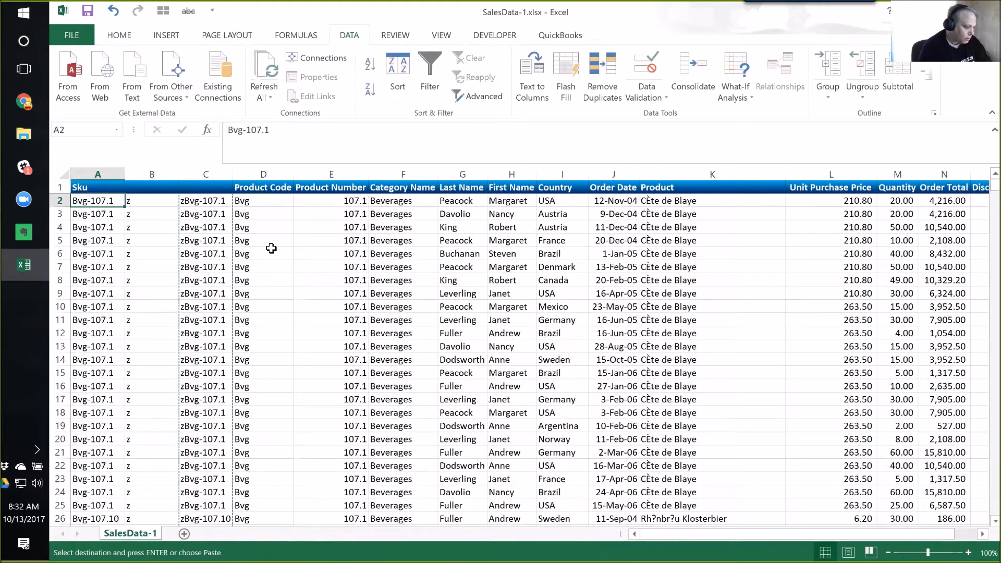
{"action": "key", "text": "ctrl+shift+Down"}
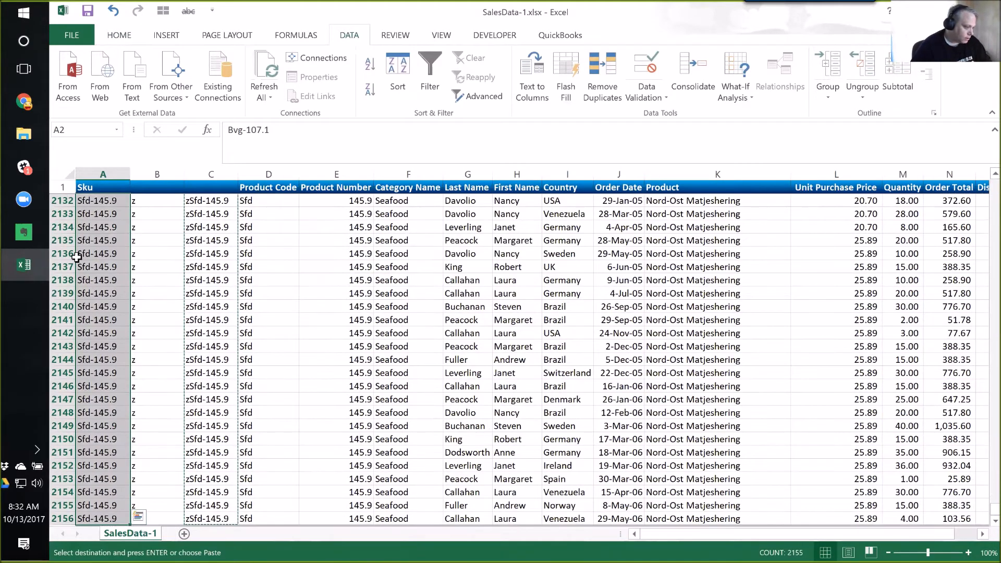
{"action": "right_click", "coordinate": [102, 254]}
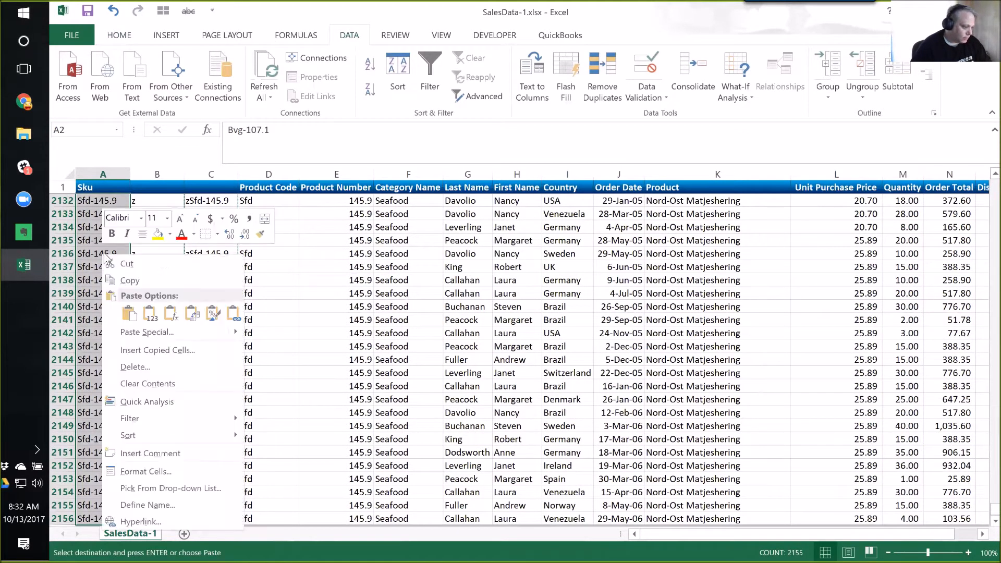
{"action": "left_click", "coordinate": [150, 315]}
- Compare cells A2138, C2137, A2136 and B2136 across the Sku and helper columns, and delete helper columns B and C
{"action": "left_click", "coordinate": [92, 285]}
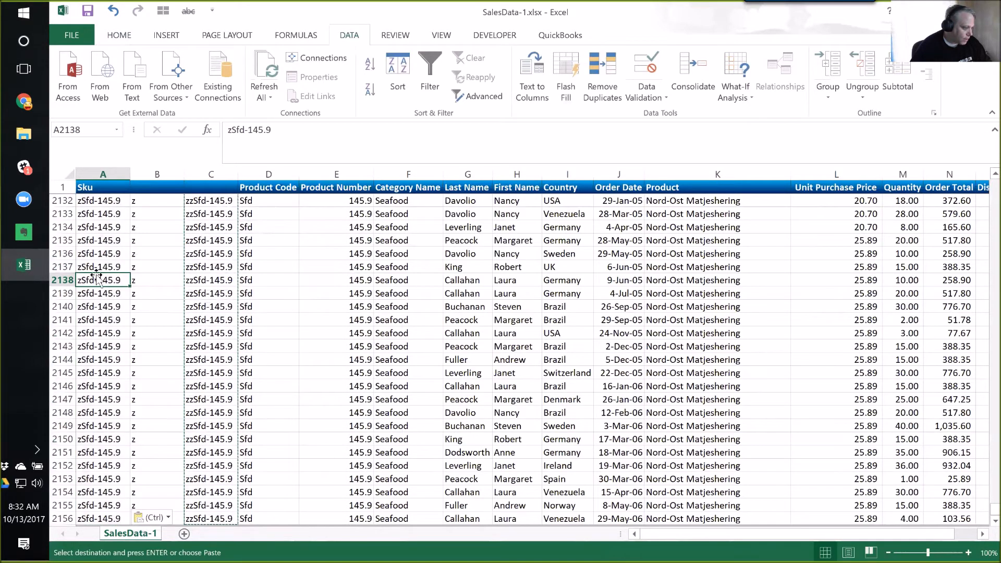
{"action": "left_click", "coordinate": [207, 267]}
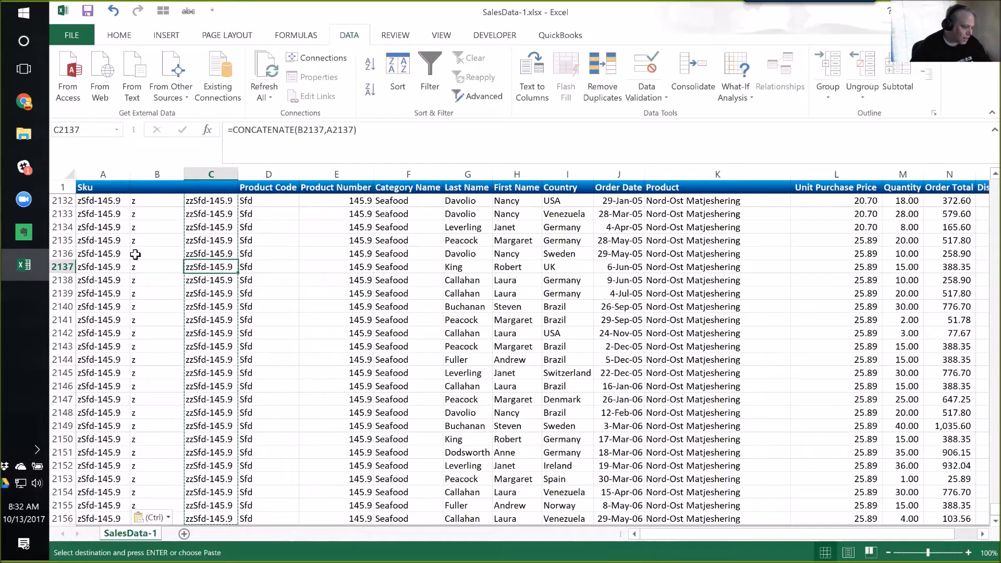
{"action": "left_click", "coordinate": [87, 253]}
{"action": "left_click", "coordinate": [159, 253]}
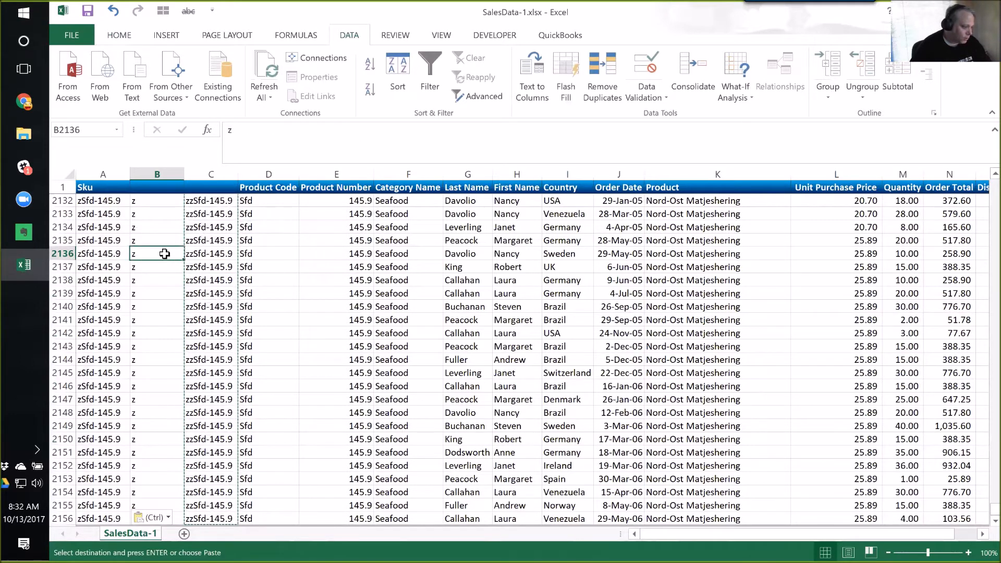
{"action": "left_click_drag", "start_coordinate": [155, 173], "coordinate": [211, 174]}
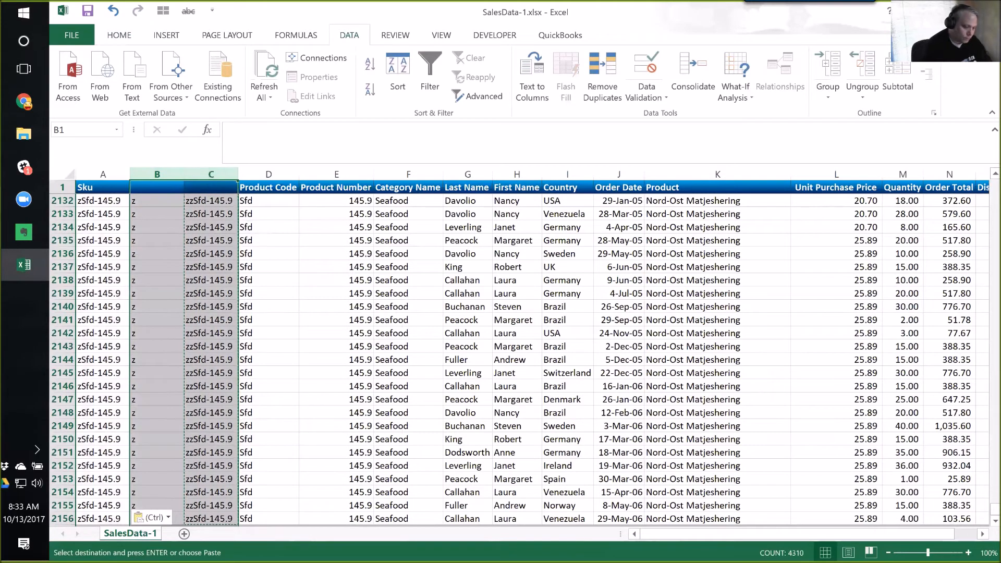
{"action": "key", "text": "ctrl+minus"}
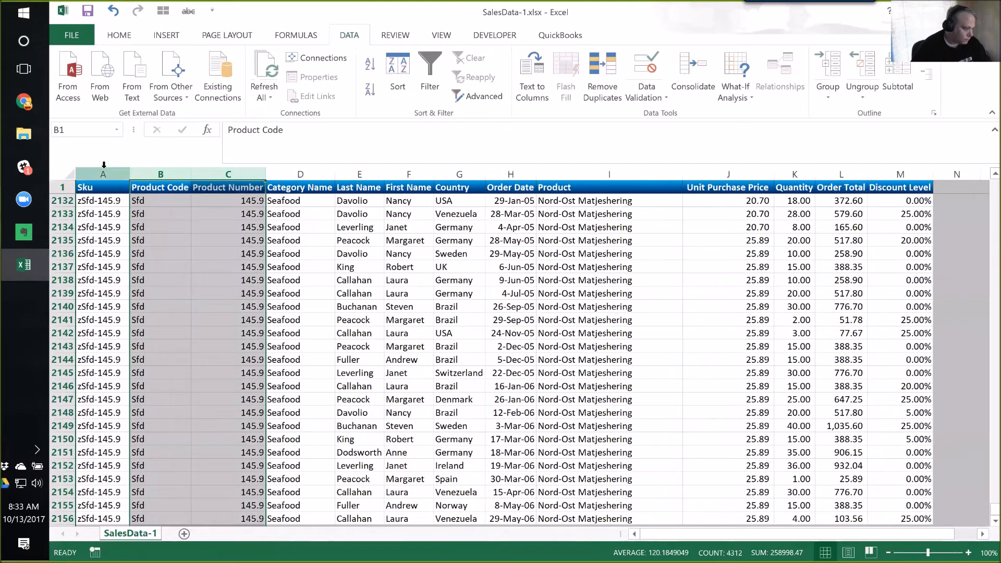
- Review the Sku, Product Code and Product Number columns and the first Order Date in H2
{"action": "left_click", "coordinate": [103, 187]}
{"action": "key", "text": "ctrl+Home"}
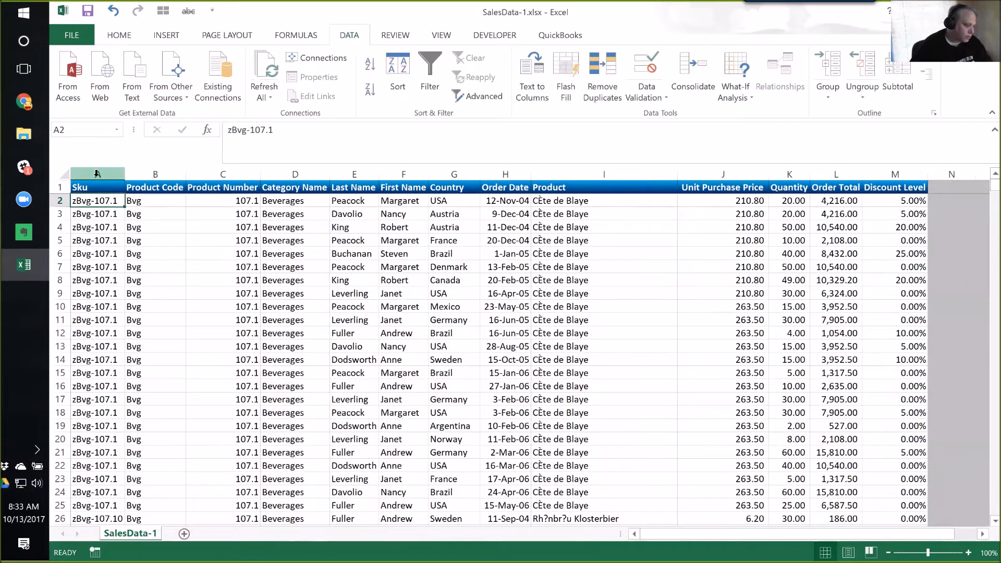
{"action": "left_click", "coordinate": [98, 174]}
{"action": "left_click", "coordinate": [171, 173]}
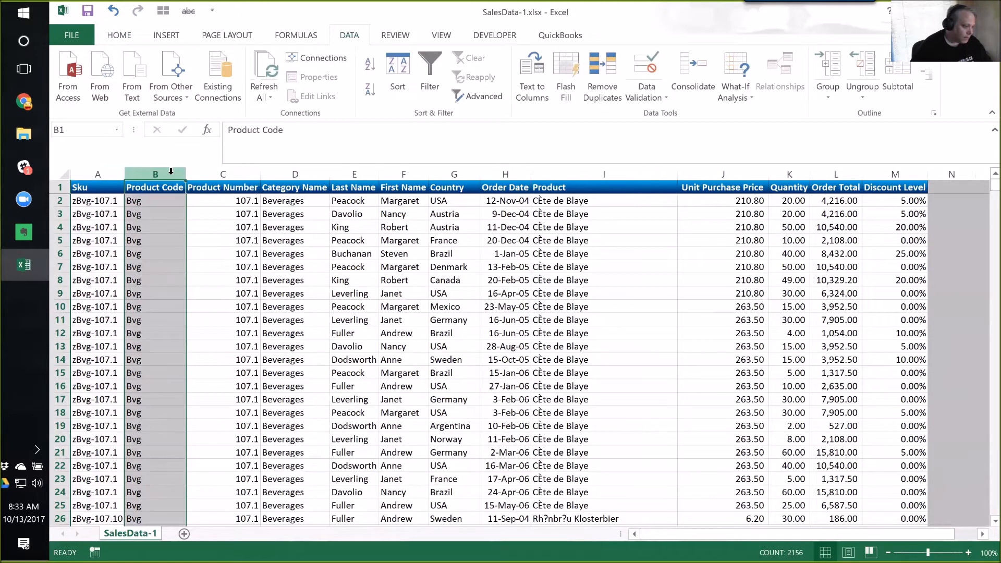
{"action": "left_click", "coordinate": [221, 173]}
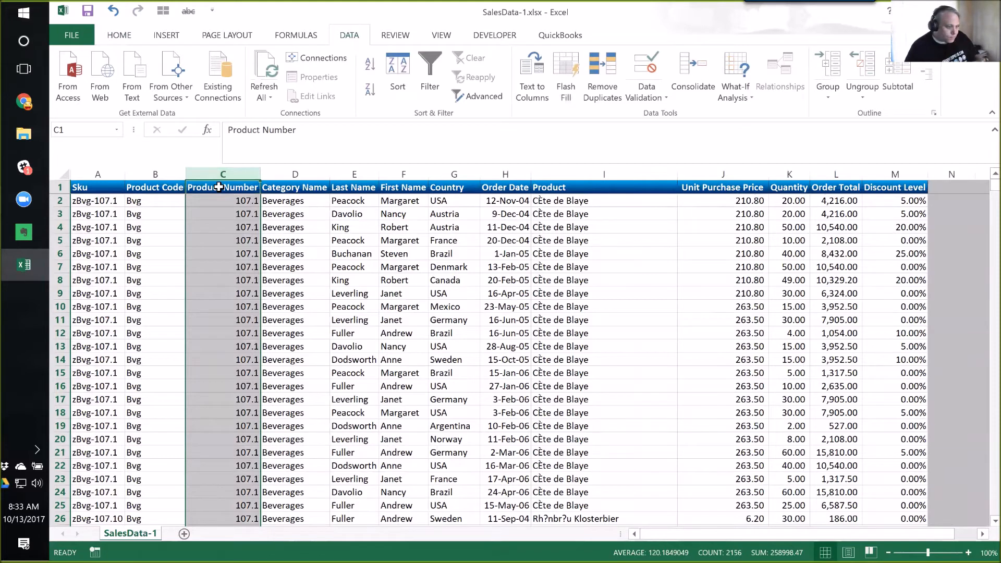
{"action": "left_click", "coordinate": [505, 201]}
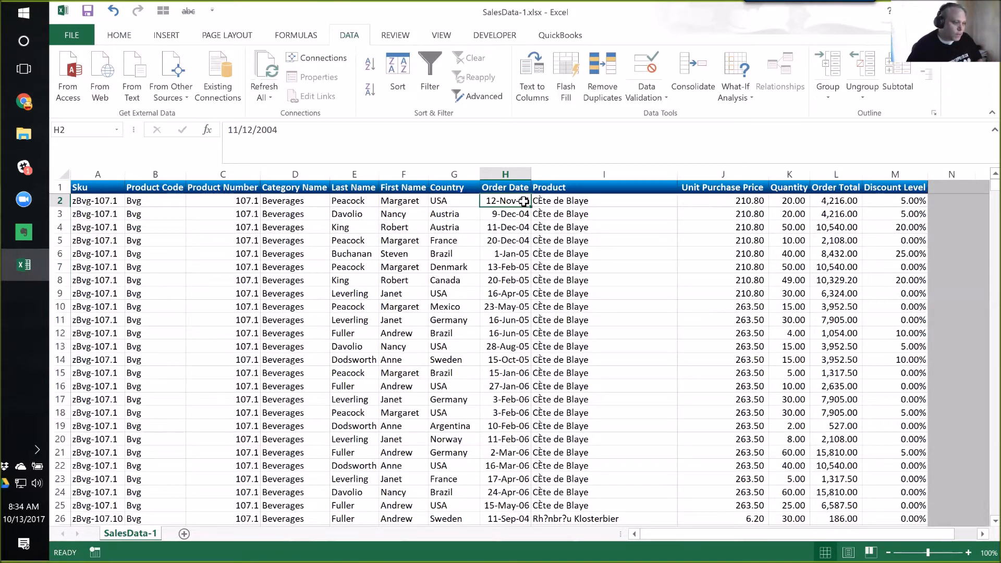
{"action": "left_click_drag", "start_coordinate": [98, 174], "coordinate": [223, 176]}
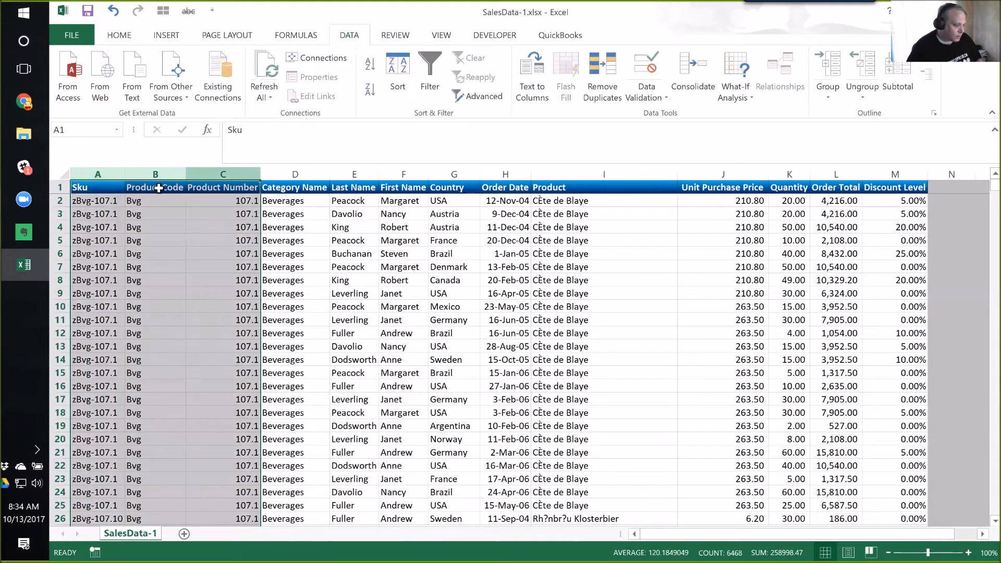
- Insert two blank columns between the Country and Order Date columns
{"action": "left_click", "coordinate": [516, 175]}
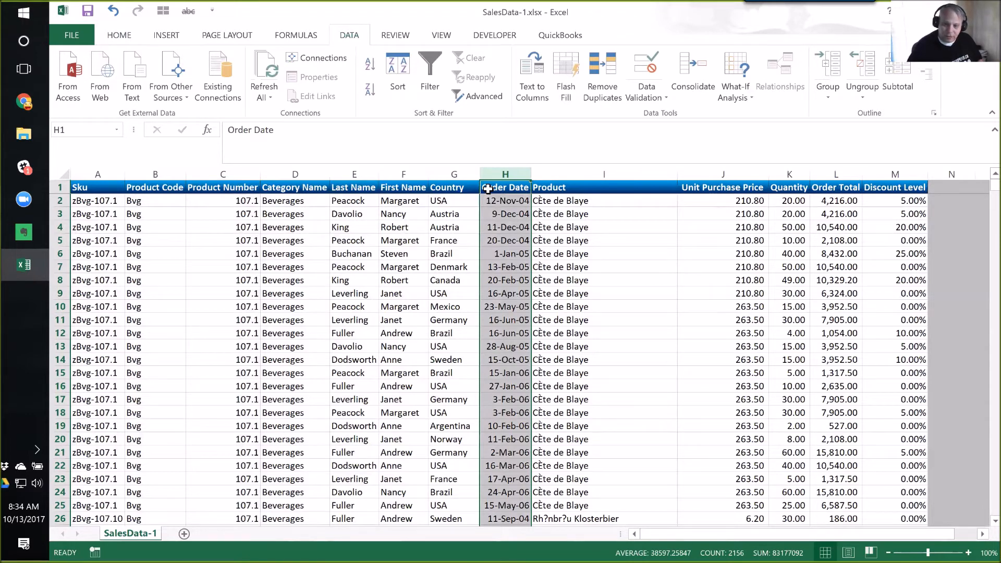
{"action": "right_click", "coordinate": [500, 173]}
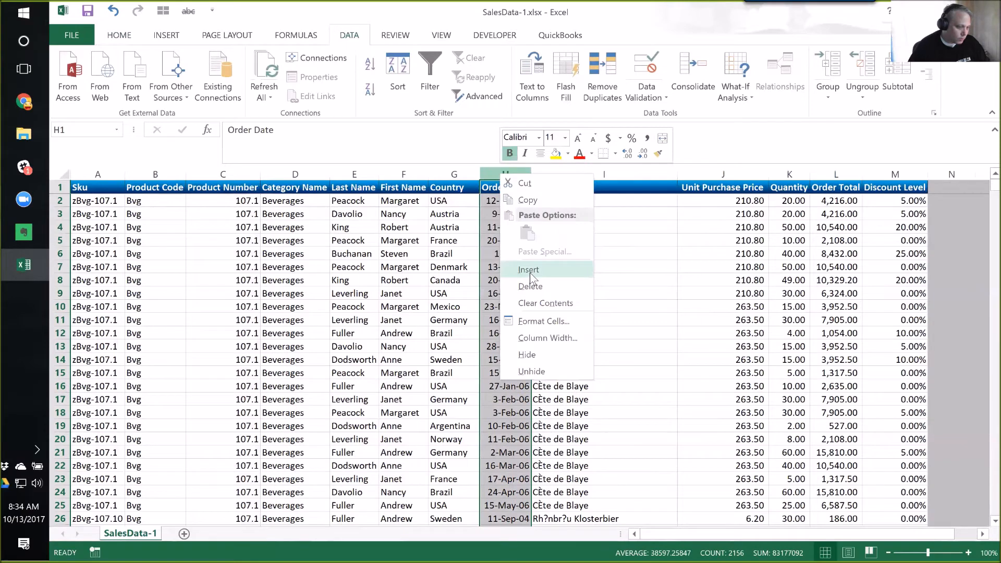
{"action": "left_click", "coordinate": [528, 269]}
{"action": "right_click", "coordinate": [558, 174]}
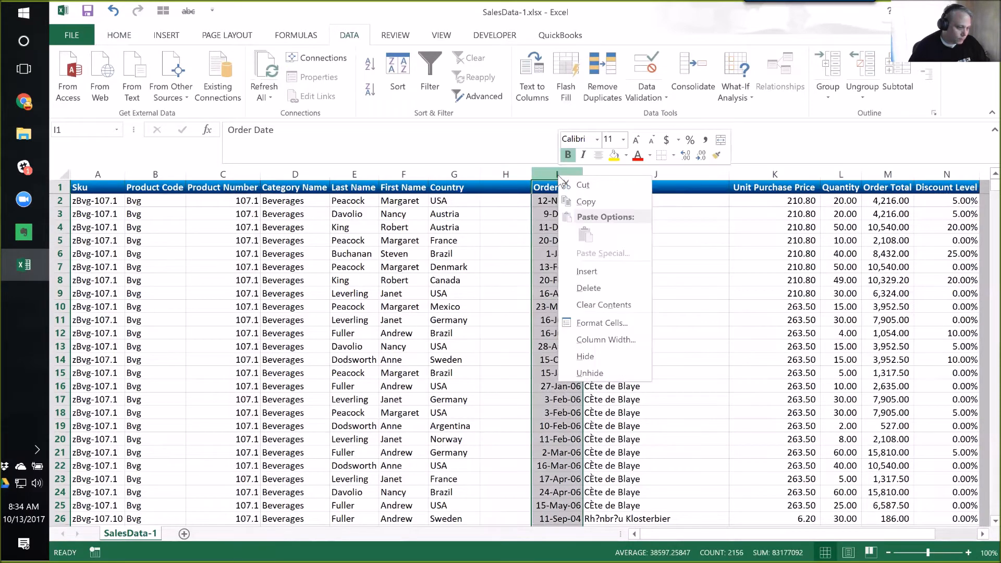
{"action": "left_click", "coordinate": [594, 270]}
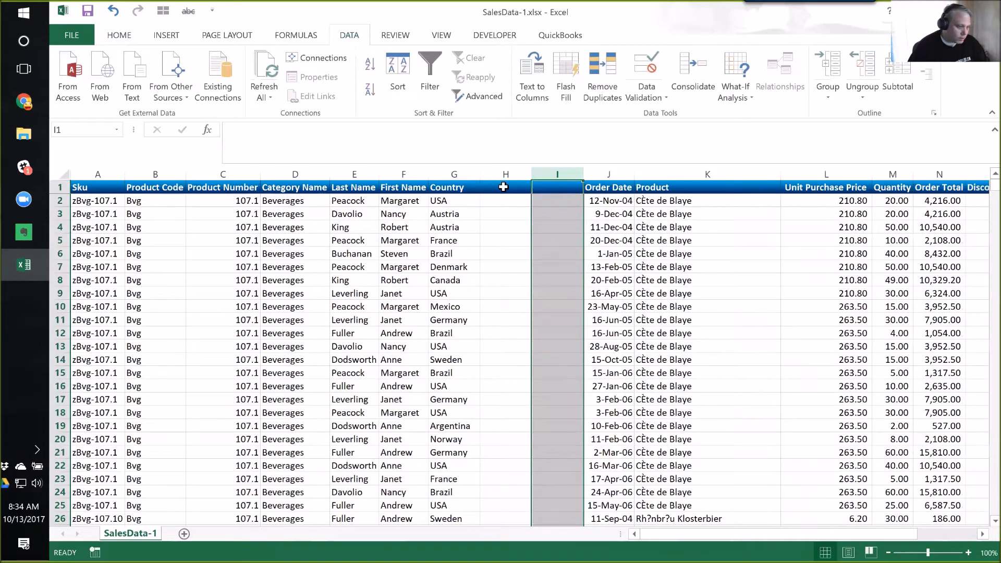
- Head the two blank columns Year in H1 and Month in I1
{"action": "left_click", "coordinate": [506, 188]}
{"action": "type", "text": "Year"}
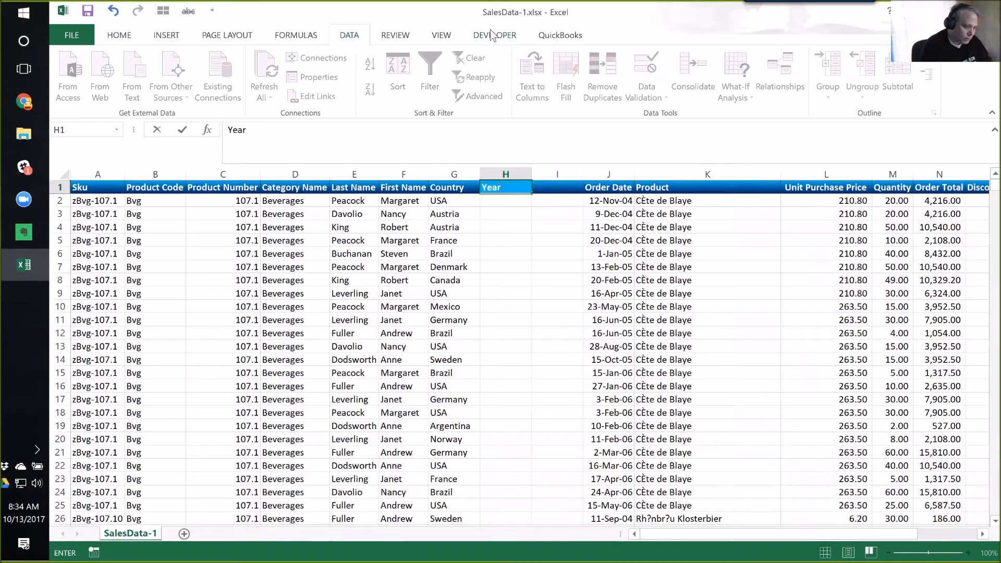
{"action": "key", "text": "Tab"}
{"action": "type", "text": "Month"}
{"action": "key", "text": "Return"}
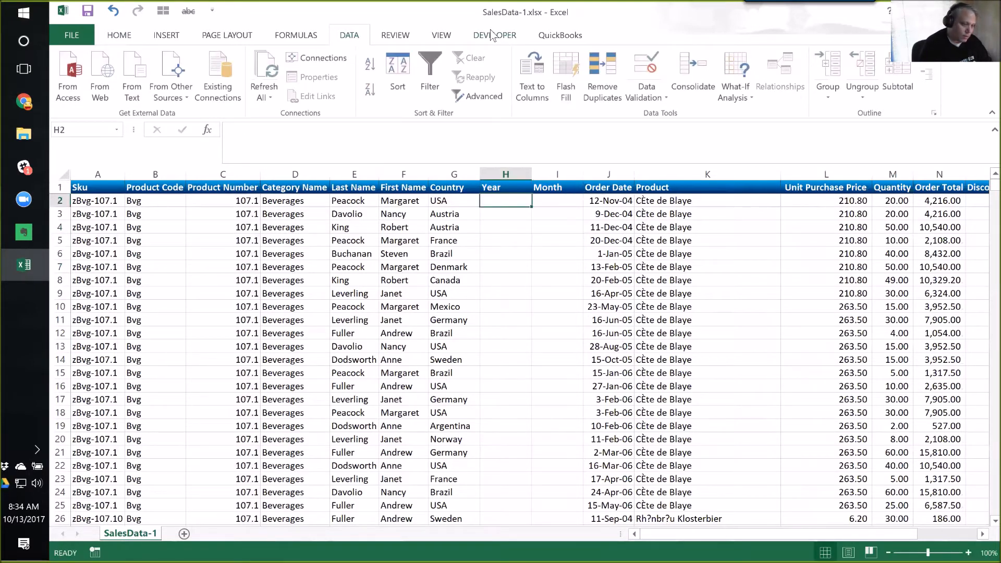
- Enter the formula =YEAR(J2) in H2 to extract the year from the first Order Date
{"action": "left_click", "coordinate": [536, 198]}
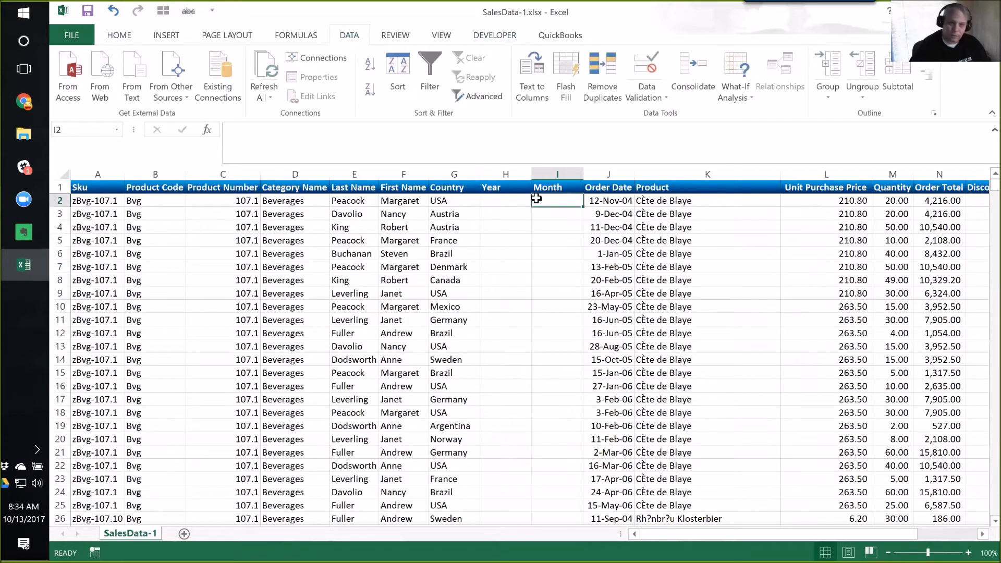
{"action": "key", "text": "Left"}
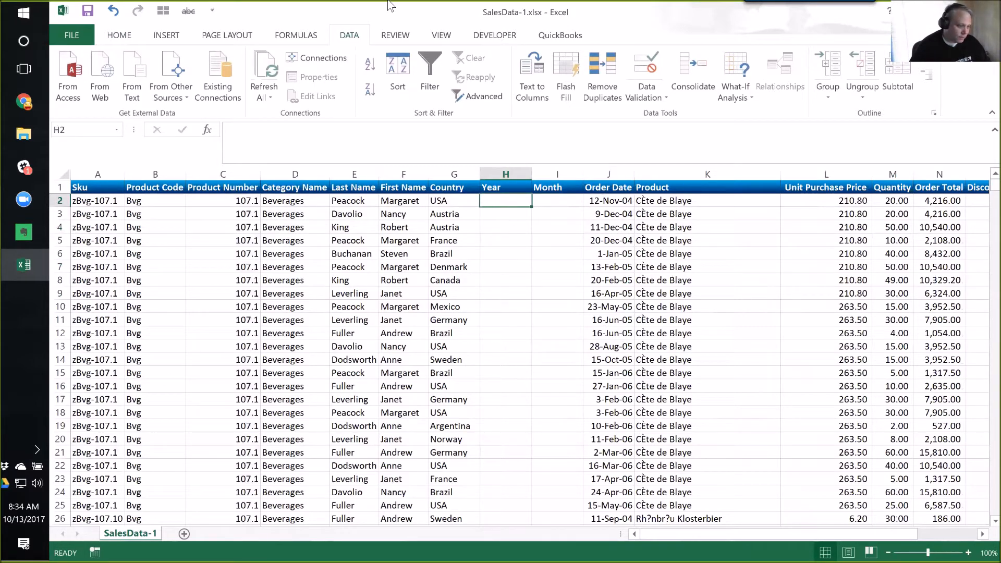
{"action": "type", "text": "=year"}
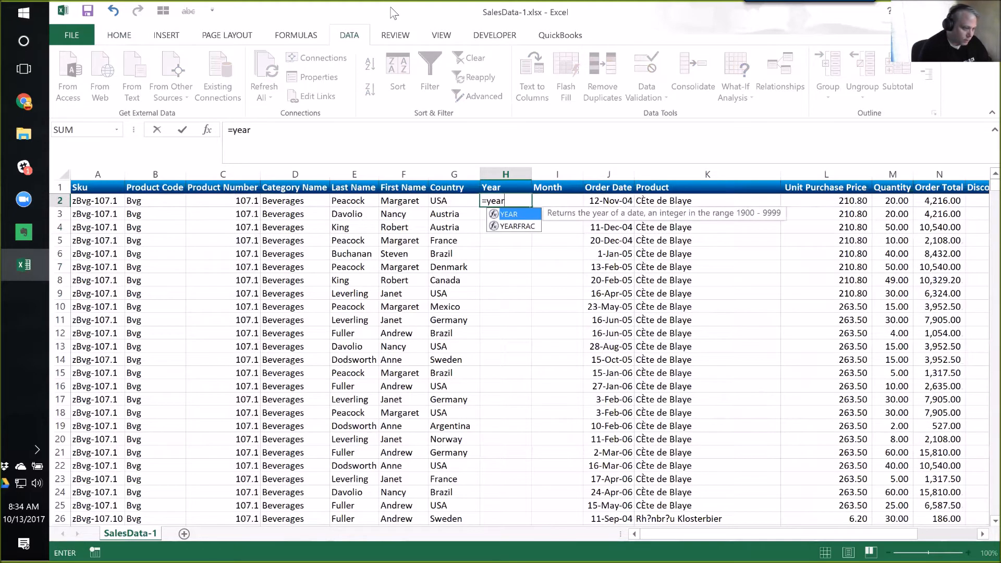
{"action": "key", "text": "Tab"}
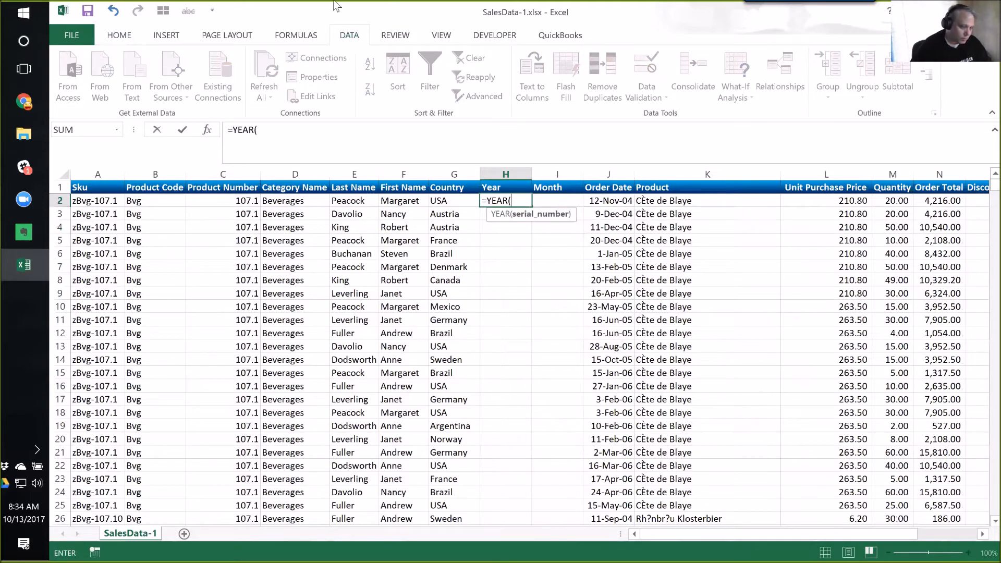
{"action": "left_click", "coordinate": [607, 202]}
{"action": "type", "text": ")"}
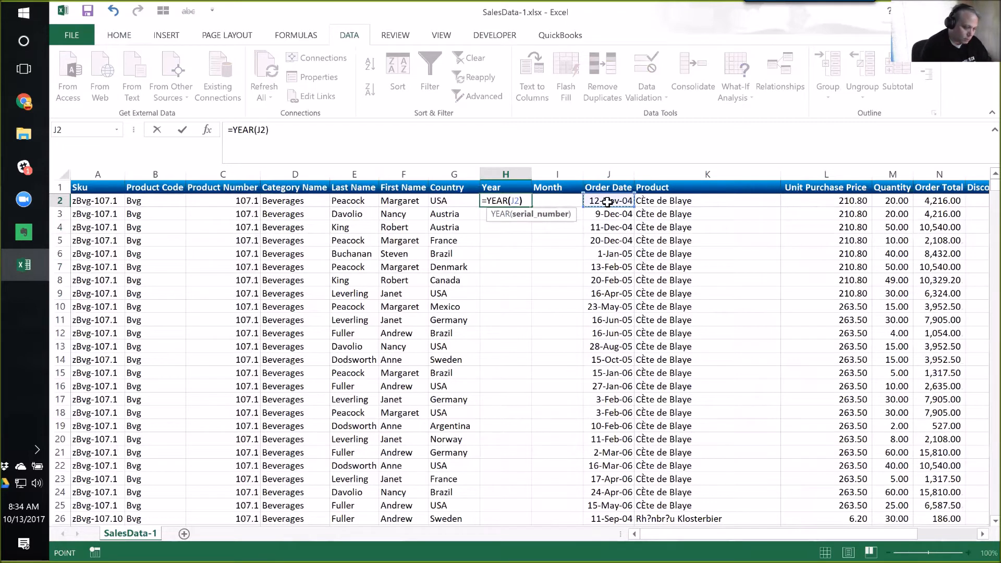
{"action": "key", "text": "ctrl+Return"}
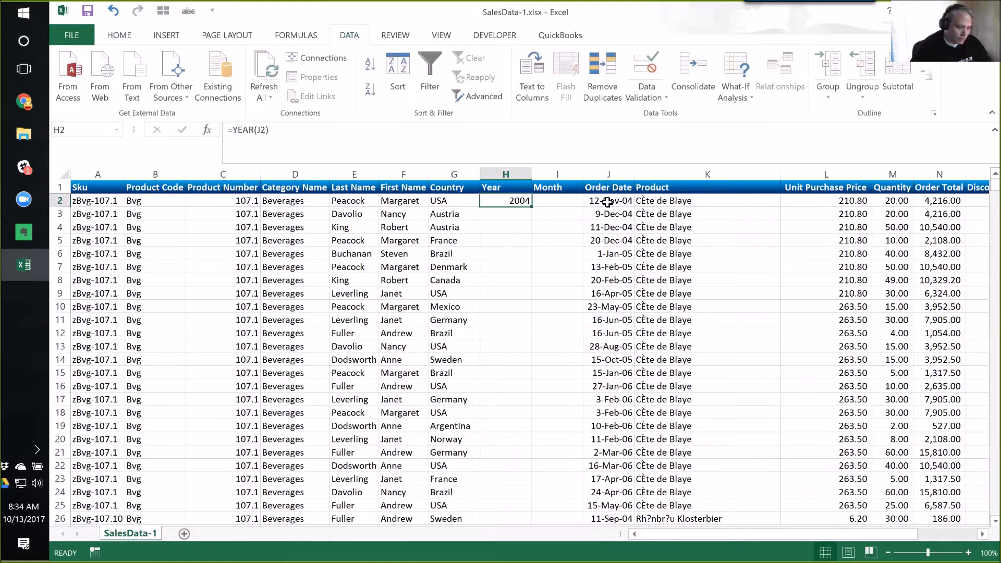
- Format the Order Dates in J2:J2156 with the date type 03/14/12
{"action": "left_click", "coordinate": [626, 204]}
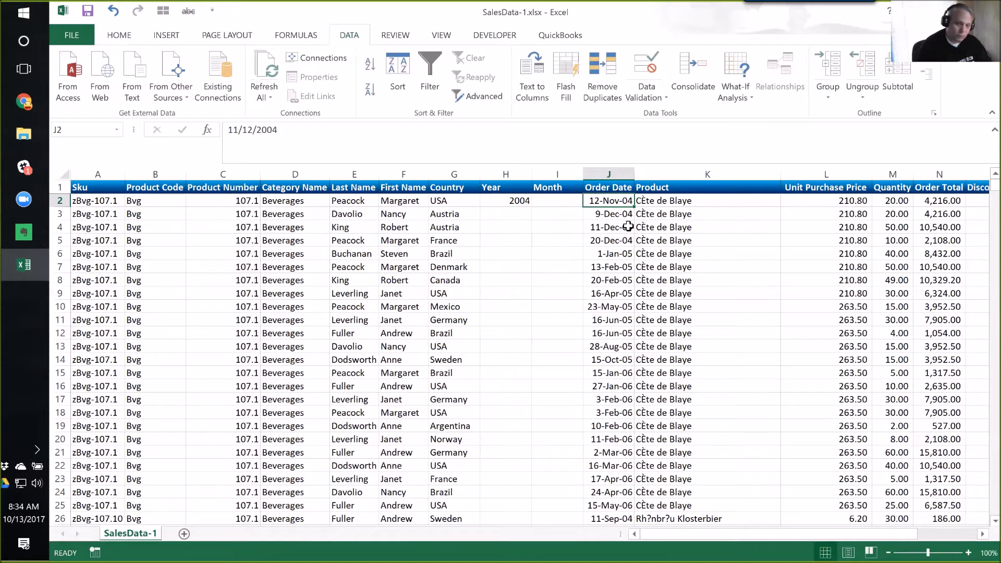
{"action": "key", "text": "ctrl+shift+Down"}
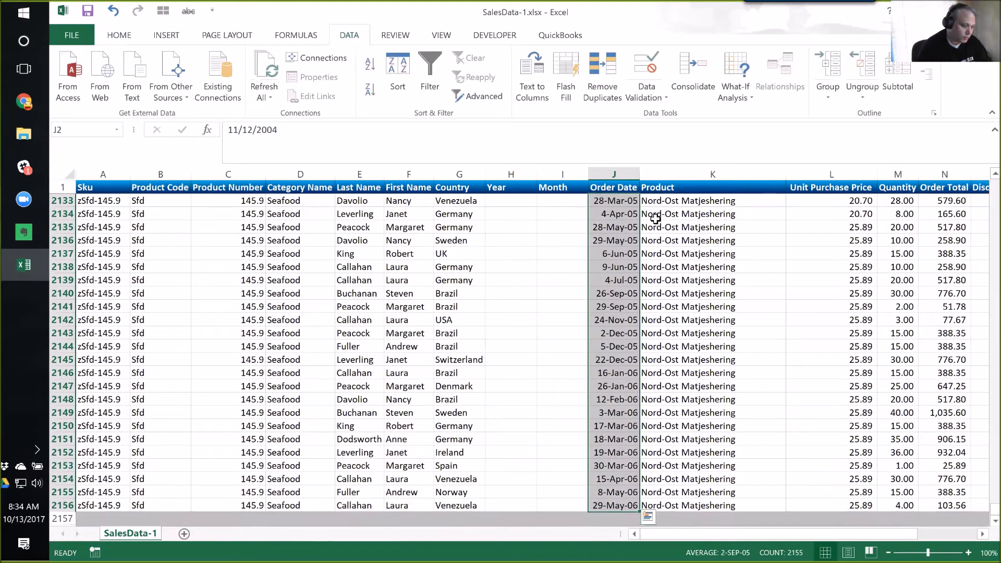
{"action": "left_click", "coordinate": [402, 77]}
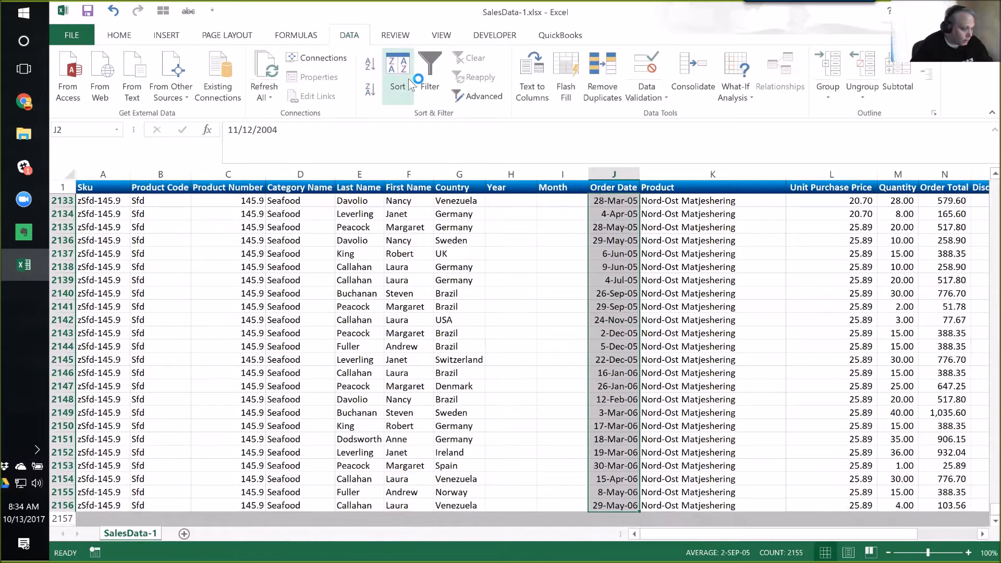
{"action": "key", "text": "ctrl+1"}
{"action": "left_click", "coordinate": [535, 108]}
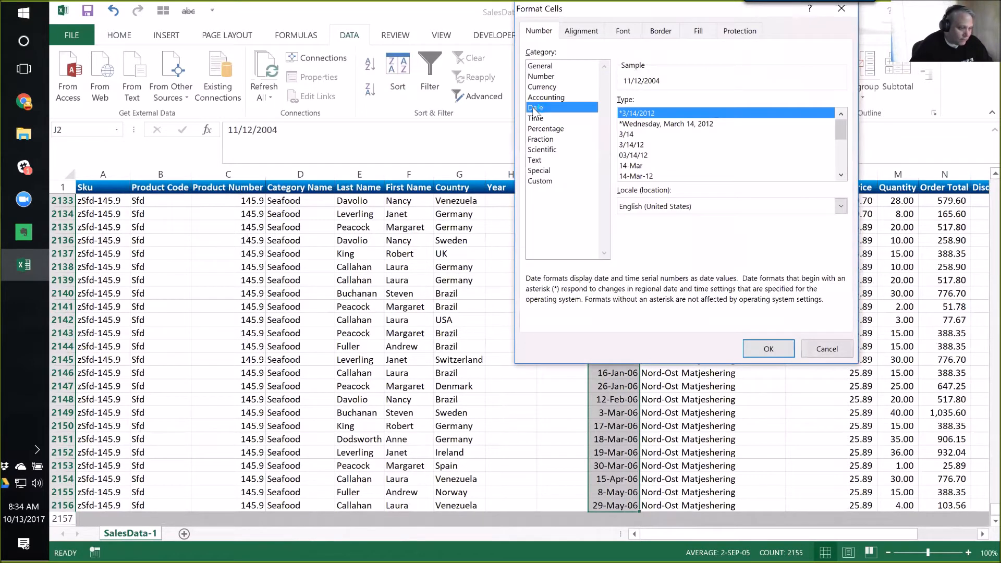
{"action": "left_click", "coordinate": [637, 155]}
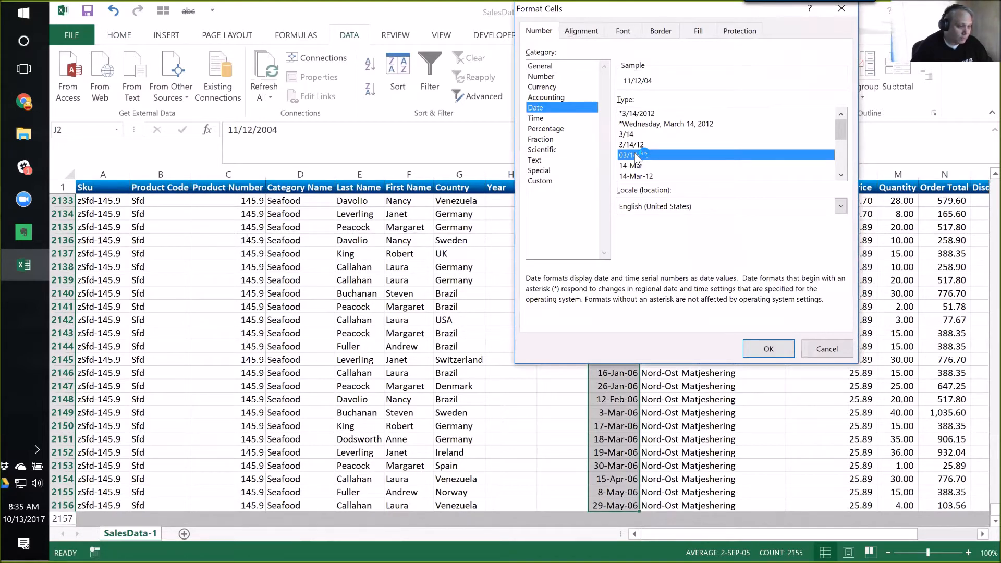
{"action": "left_click", "coordinate": [774, 347]}
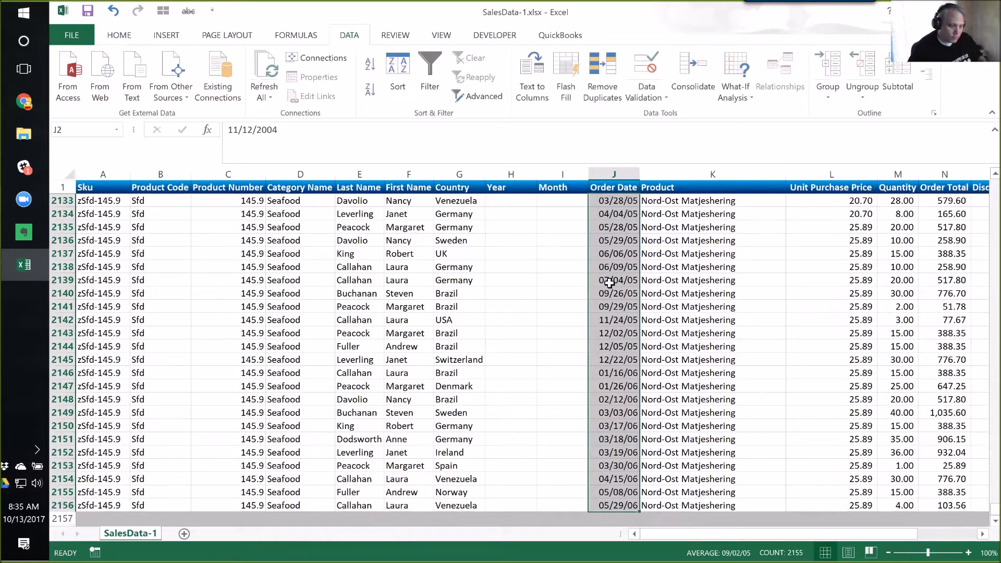
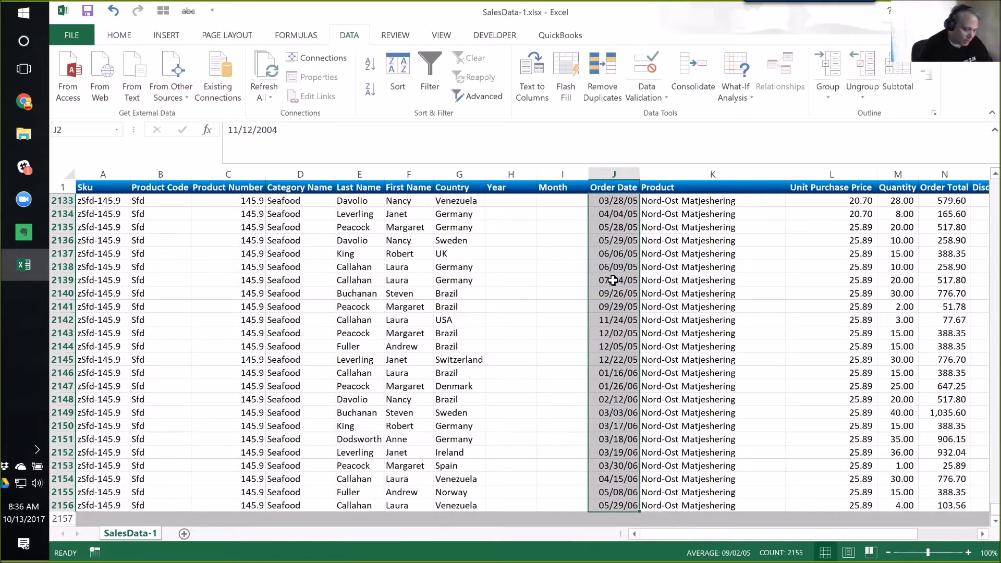
- Copy the YEAR formula in H2 down the Year column through H2156
{"action": "key", "text": "Up"}
{"action": "key", "text": "Left"}
{"action": "key", "text": "Left"}
{"action": "key", "text": "Down"}
{"action": "key", "text": "Down"}
{"action": "key", "text": "Up"}
{"action": "key", "text": "ctrl+c"}
{"action": "key", "text": "Left"}
{"action": "key", "text": "ctrl+Down"}
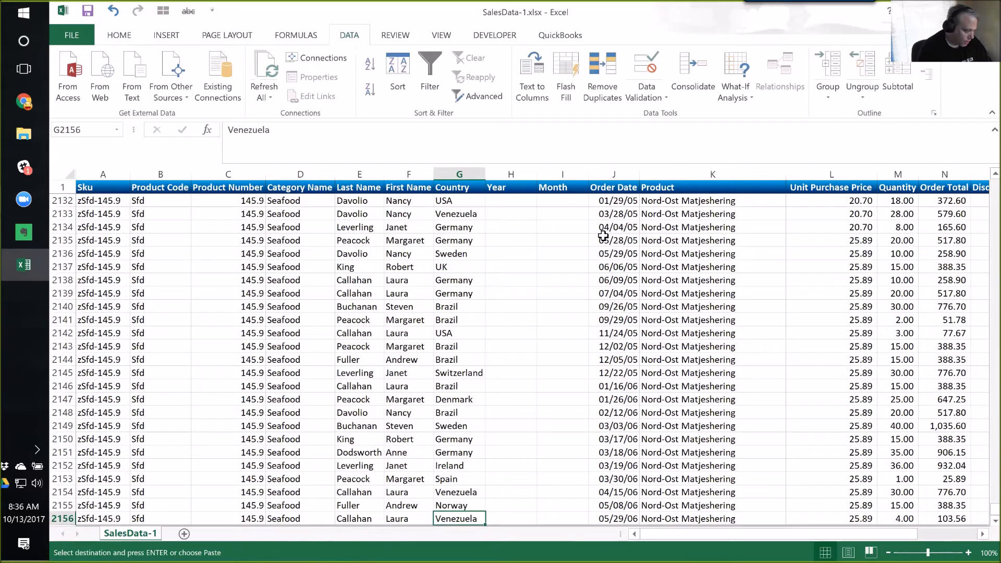
{"action": "key", "text": "Right"}
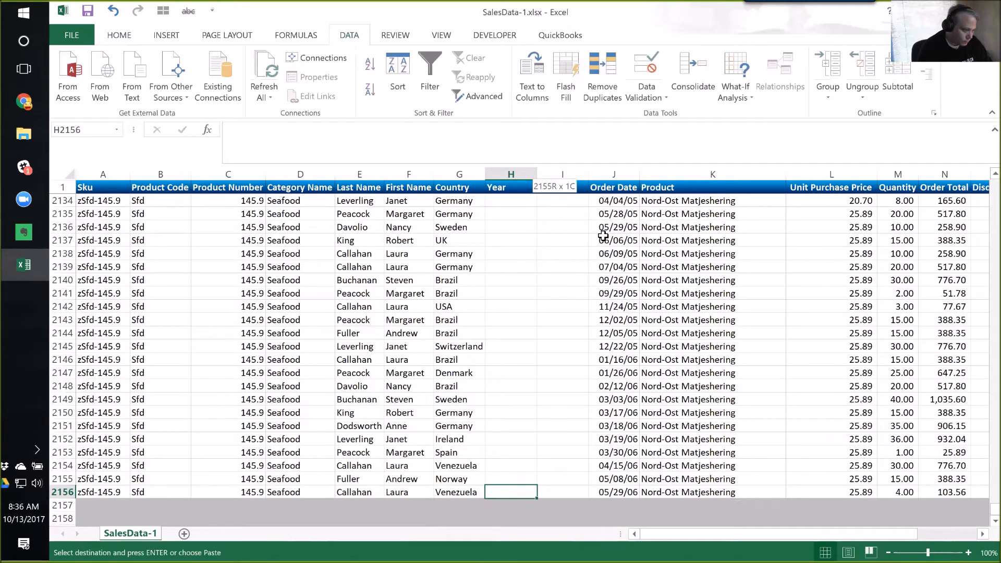
{"action": "key", "text": "ctrl+shift+Up"}
{"action": "key", "text": "ctrl+v"}
{"action": "key", "text": "ctrl+Up"}
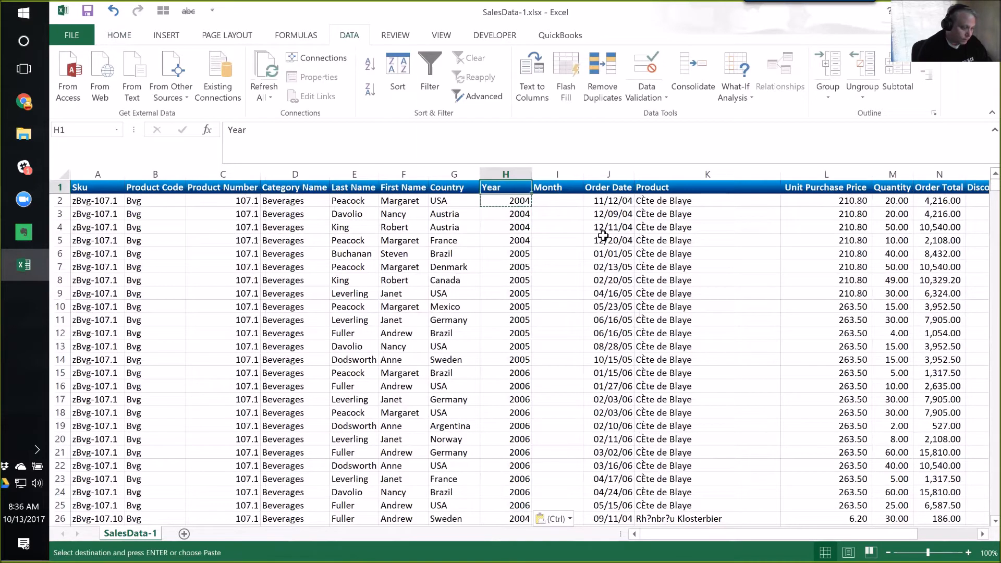
{"action": "key", "text": "Right"}
{"action": "key", "text": "Down"}
{"action": "key", "text": "Escape"}
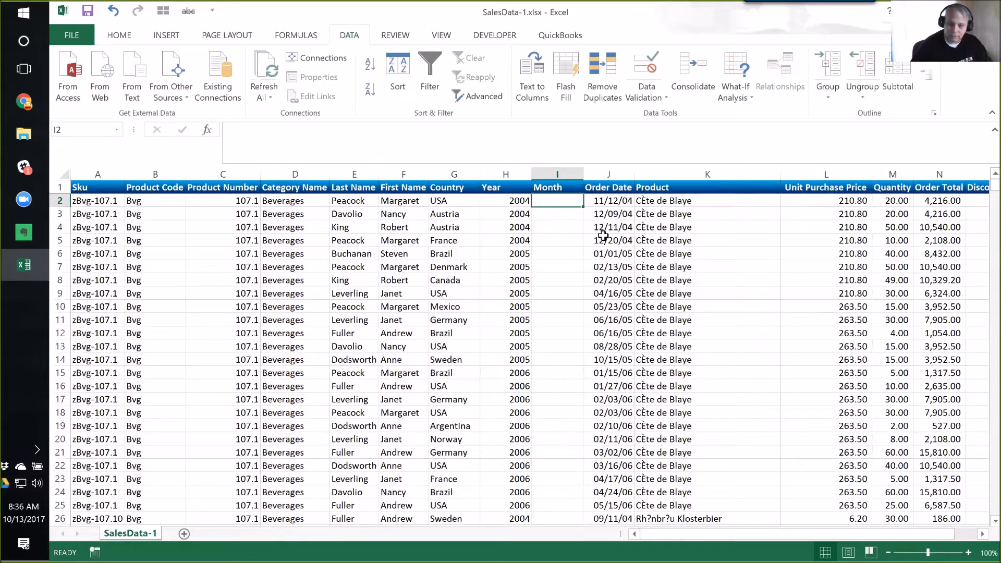
{"action": "left_click", "coordinate": [23, 102]}
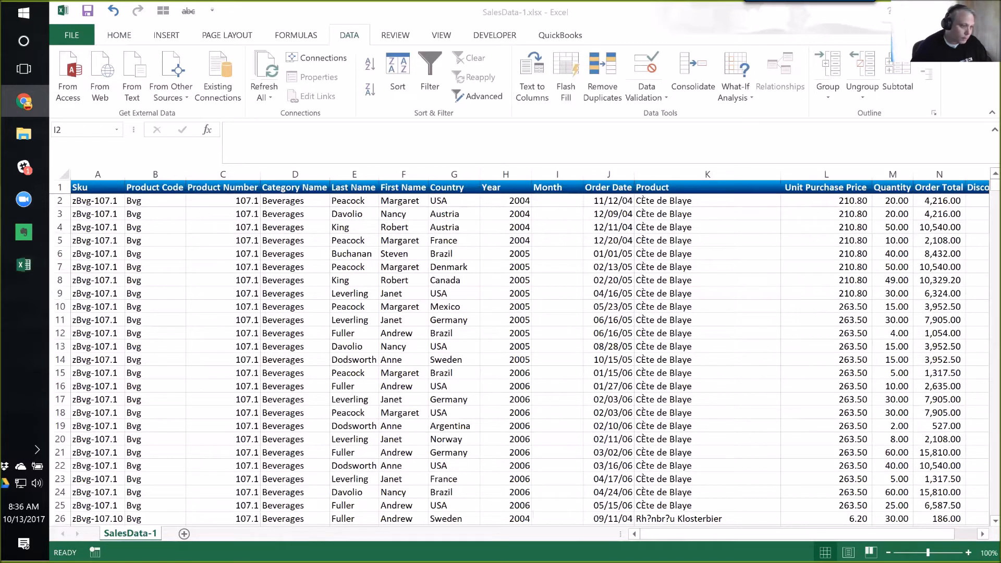
{"action": "left_click", "coordinate": [24, 265]}
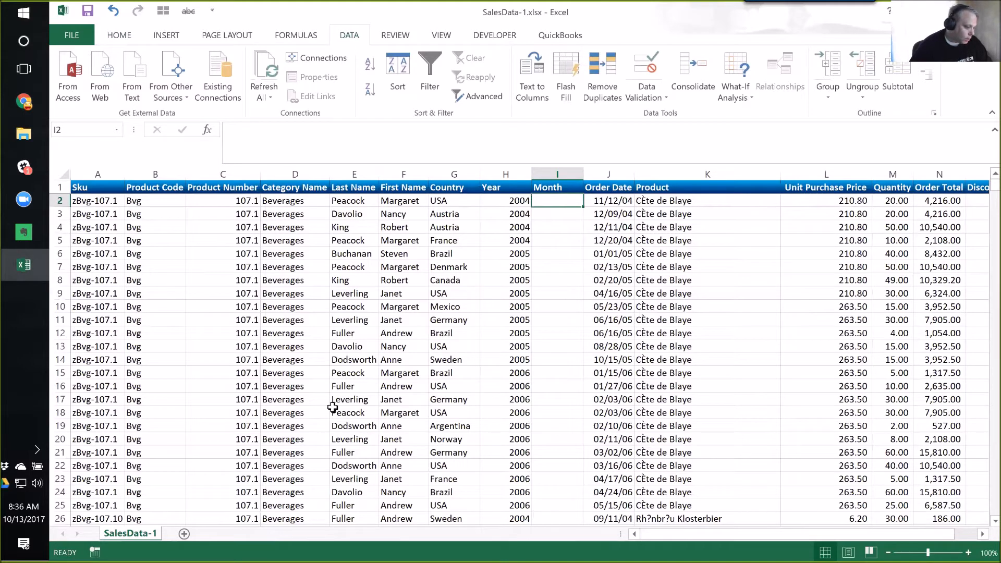
- Add a new worksheet to the workbook and name it Tables
{"action": "left_click", "coordinate": [183, 534]}
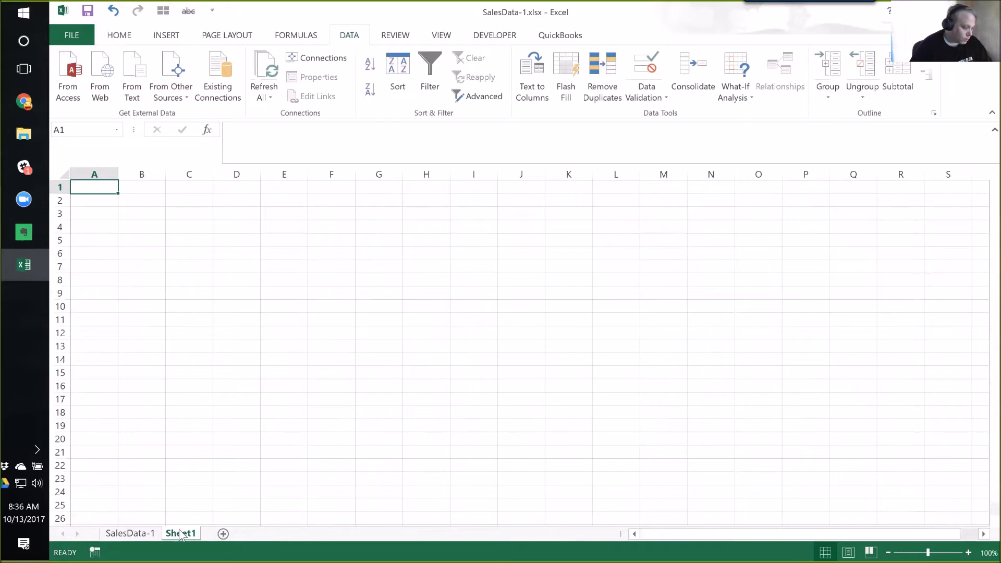
{"action": "double_click", "coordinate": [178, 534]}
{"action": "type", "text": "Table"}
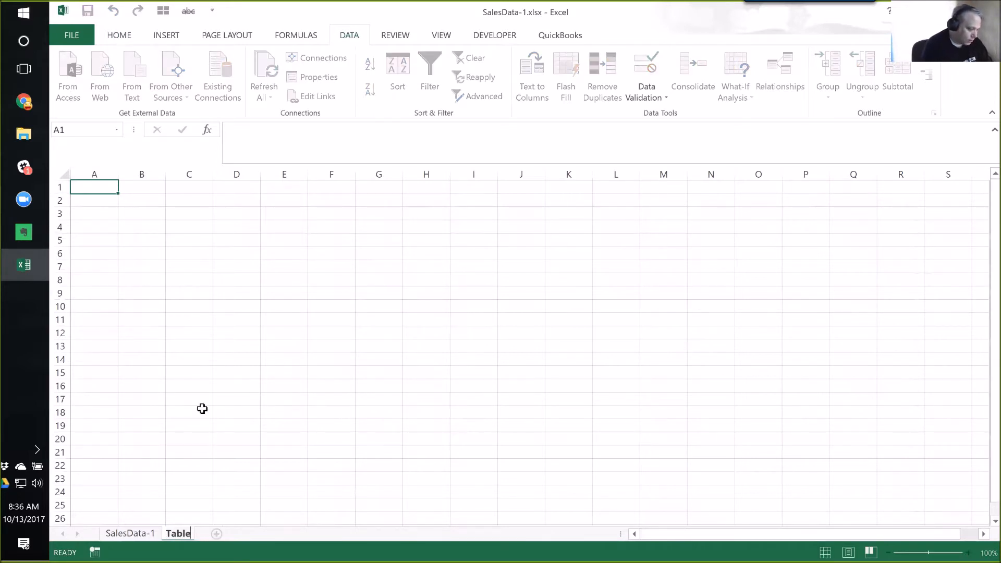
{"action": "type", "text": "s"}
{"action": "key", "text": "Return"}
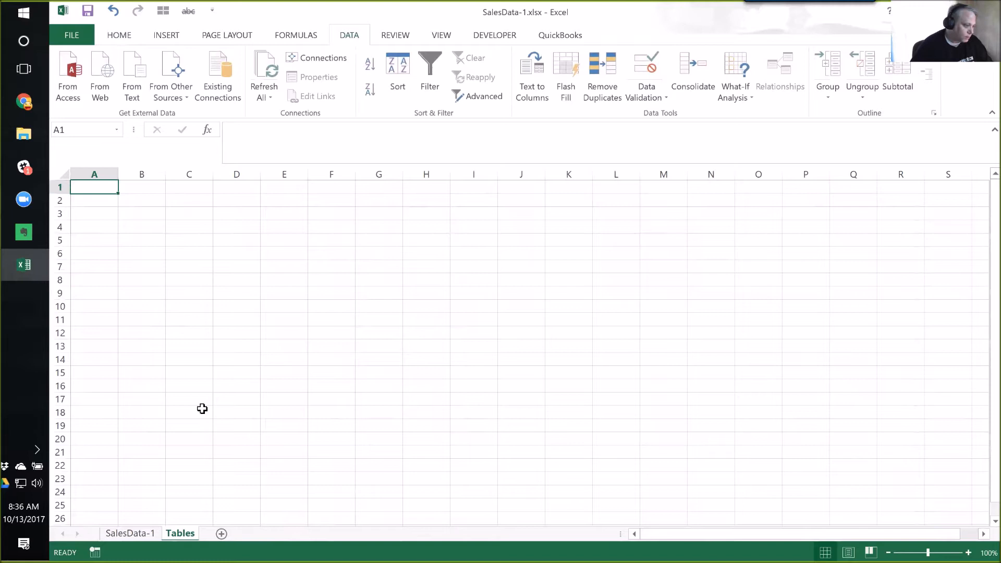
- Start a month lookup table on the Tables sheet with 1 in B2 and Jan in C2
{"action": "left_click", "coordinate": [146, 201]}
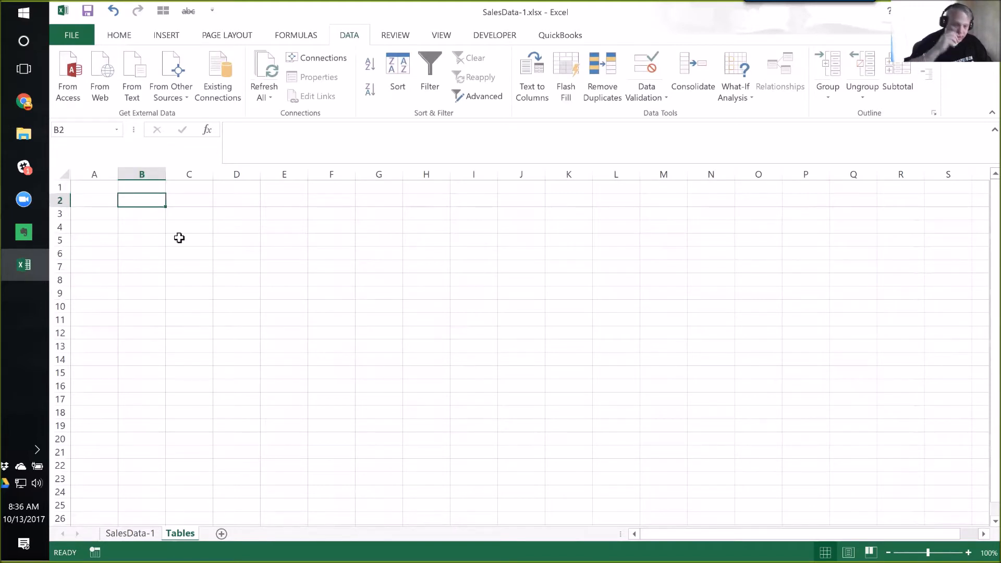
{"action": "type", "text": "1"}
{"action": "key", "text": "ctrl+Return"}
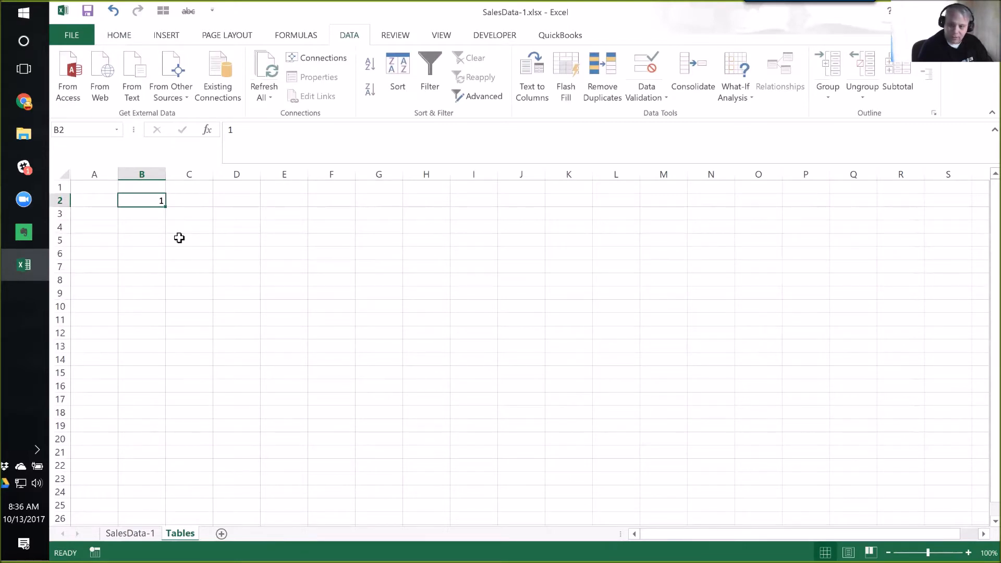
{"action": "key", "text": "Tab"}
{"action": "type", "text": "Jan"}
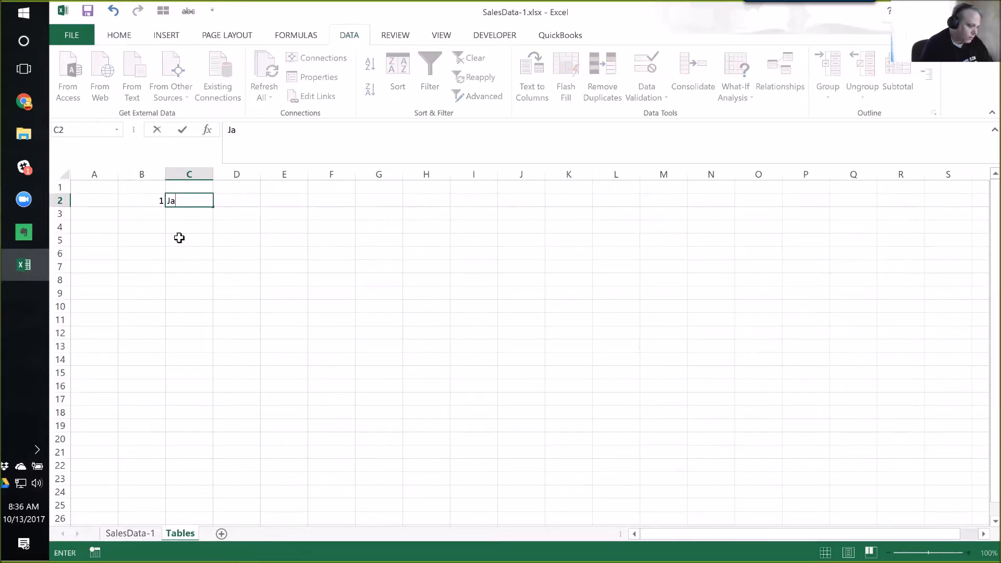
{"action": "key", "text": "shift+Tab"}
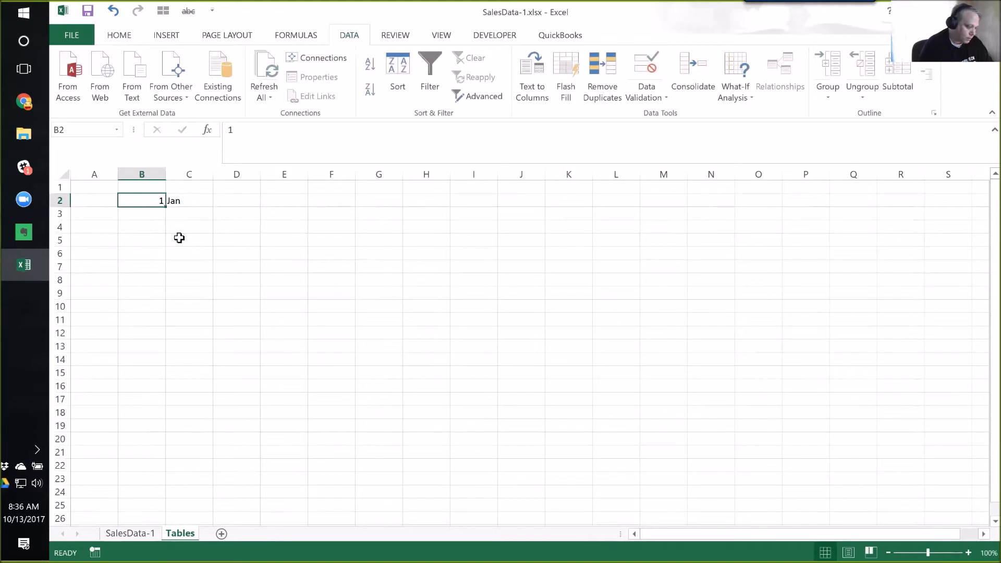
- Enter +B2+1 in B3 and copy it down through B13 to number the months up to 12
{"action": "key", "text": "Down"}
{"action": "type", "text": "+B2+"}
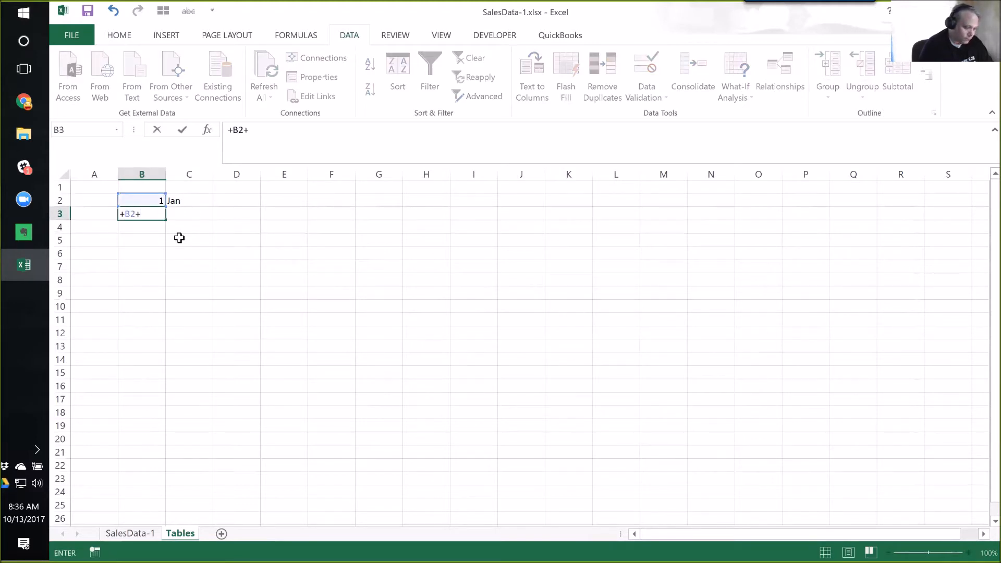
{"action": "type", "text": "1"}
{"action": "key", "text": "Return"}
{"action": "key", "text": "Up"}
{"action": "key", "text": "ctrl+c"}
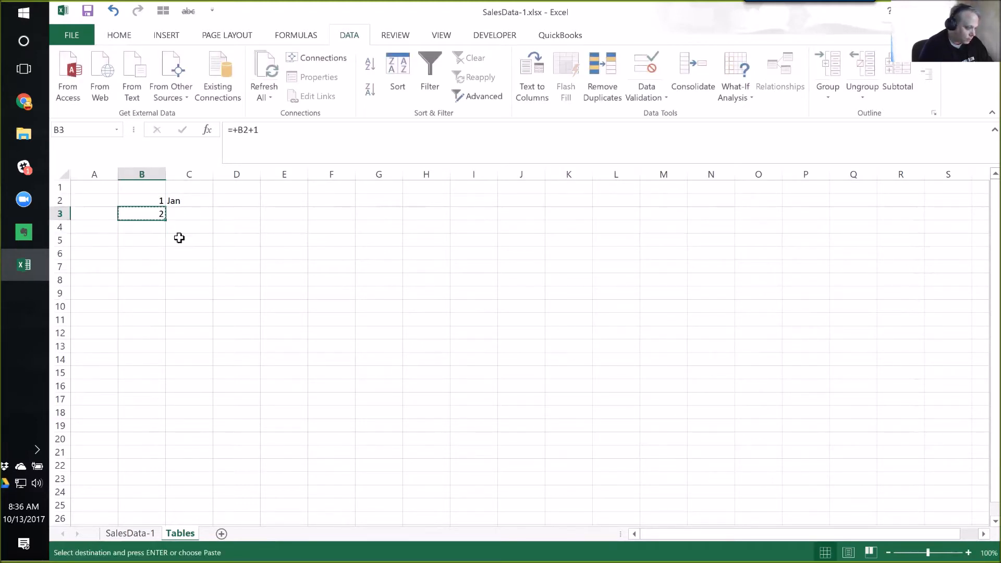
{"action": "key", "text": "shift+Down"}
{"action": "key", "text": "shift+Down"}
{"action": "key", "text": "shift+Down"}
{"action": "key", "text": "shift+Down"}
{"action": "key", "text": "shift+Down"}
{"action": "key", "text": "shift+Down"}
{"action": "key", "text": "shift+Down"}
{"action": "key", "text": "shift+Down"}
{"action": "key", "text": "shift+Down"}
{"action": "key", "text": "ctrl+v"}
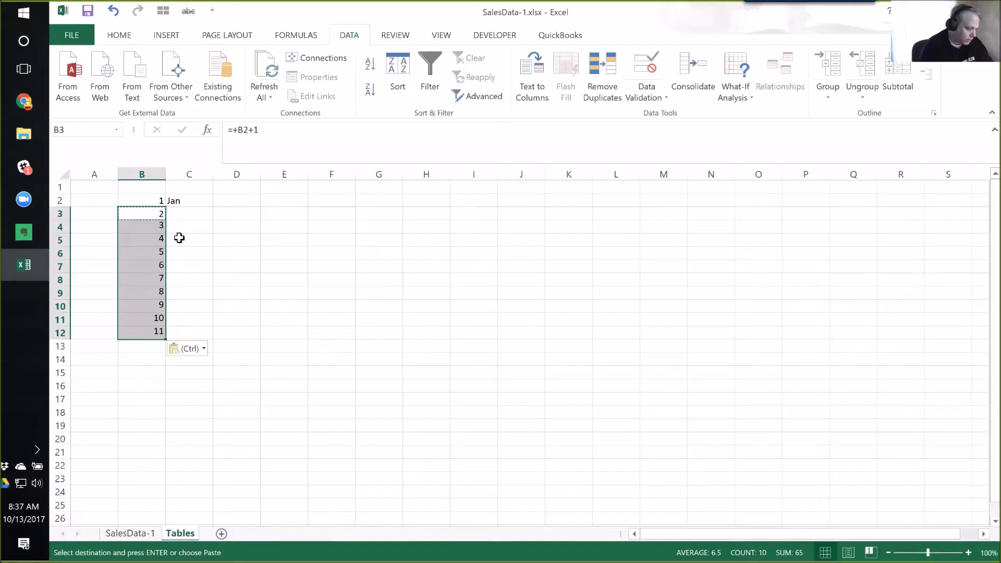
{"action": "key", "text": "ctrl+Down"}
{"action": "key", "text": "ctrl+c"}
{"action": "key", "text": "Down"}
{"action": "key", "text": "ctrl+v"}
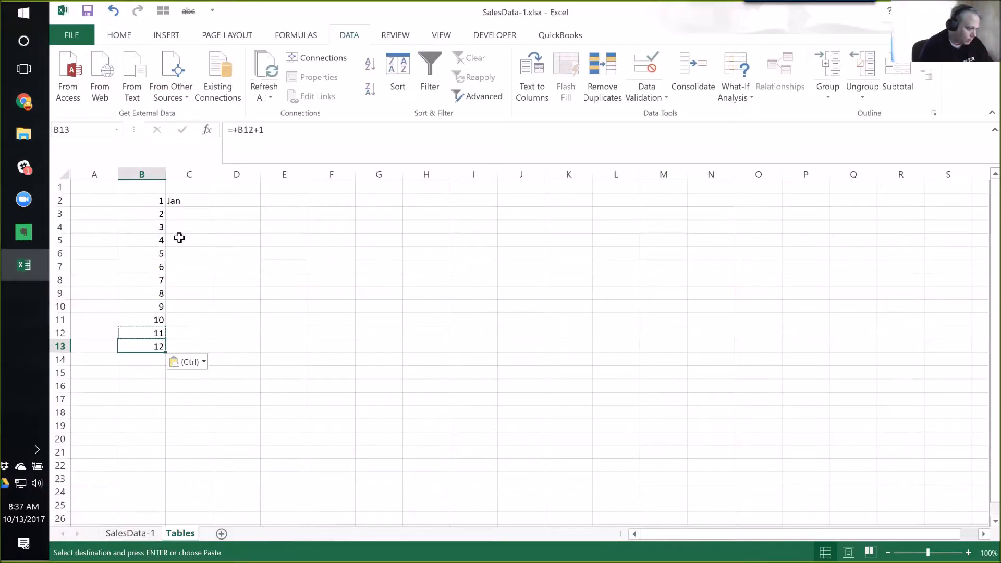
- Fill the month abbreviations from Jan in C2 down to Dec in C13
{"action": "key", "text": "ctrl+Up"}
{"action": "key", "text": "Right"}
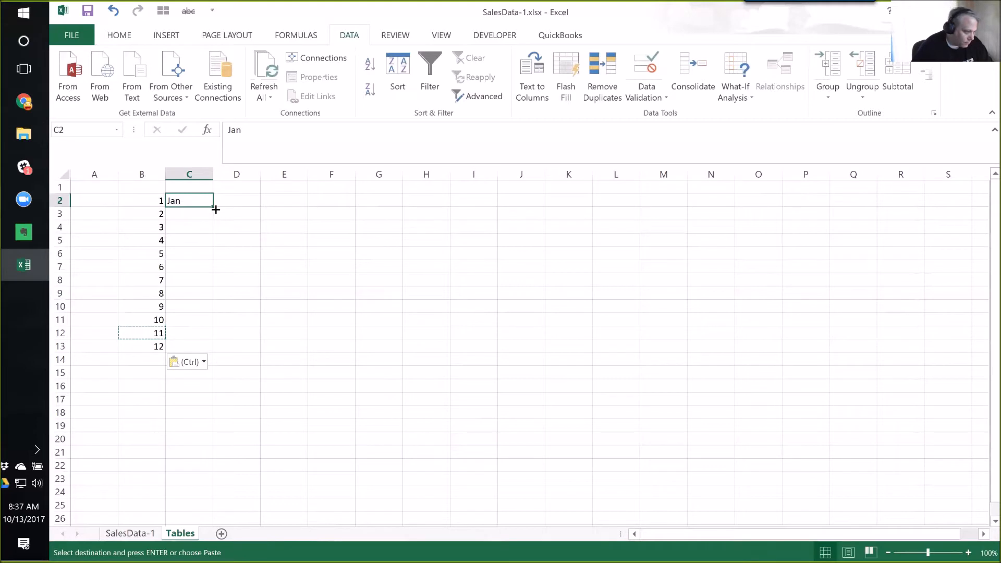
{"action": "left_click_drag", "start_coordinate": [215, 209], "coordinate": [210, 347]}
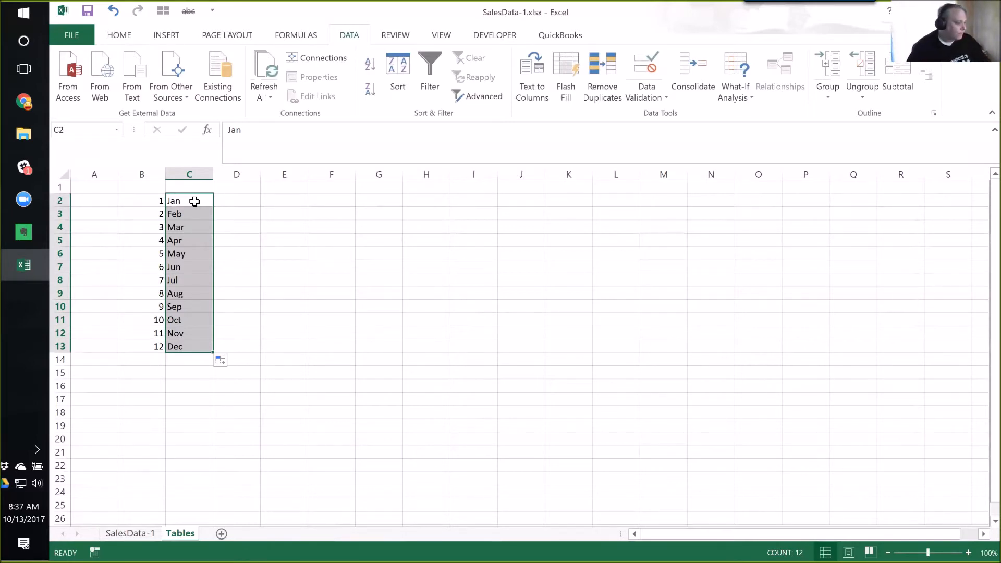
- Define the workbook-scope name months for the lookup range B2:C13 on the Tables sheet
{"action": "left_click_drag", "start_coordinate": [154, 200], "coordinate": [183, 342]}
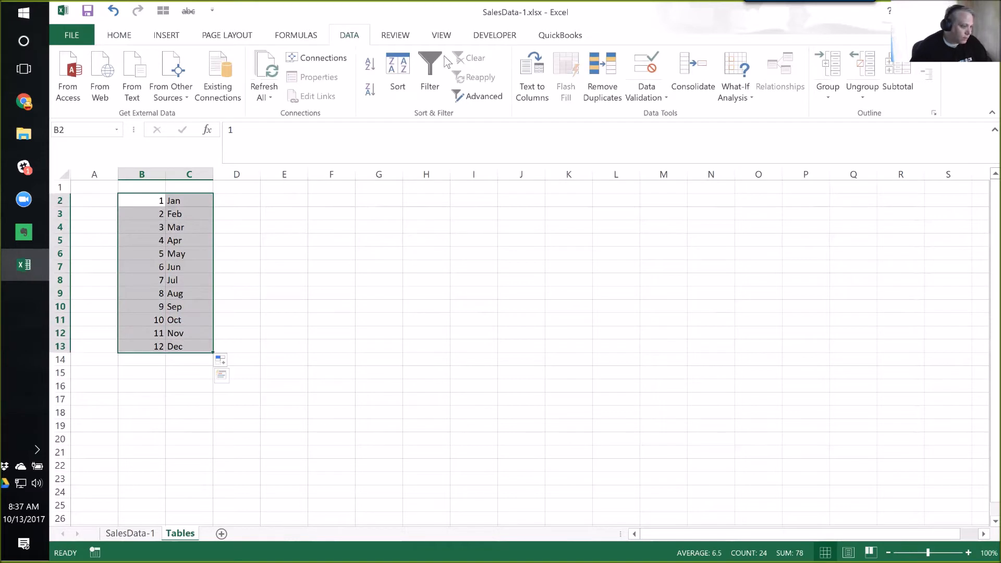
{"action": "left_click", "coordinate": [300, 37]}
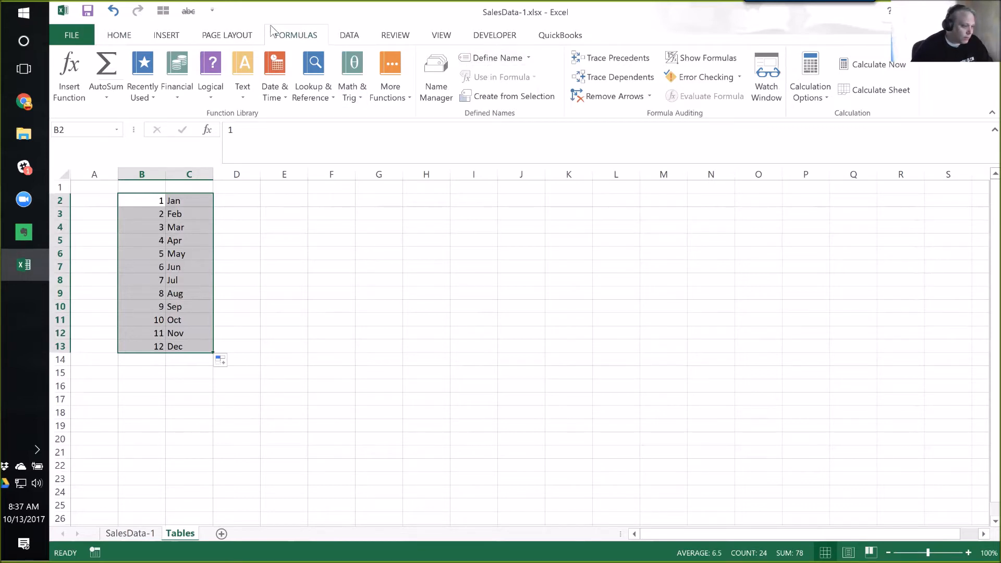
{"action": "left_click", "coordinate": [498, 58]}
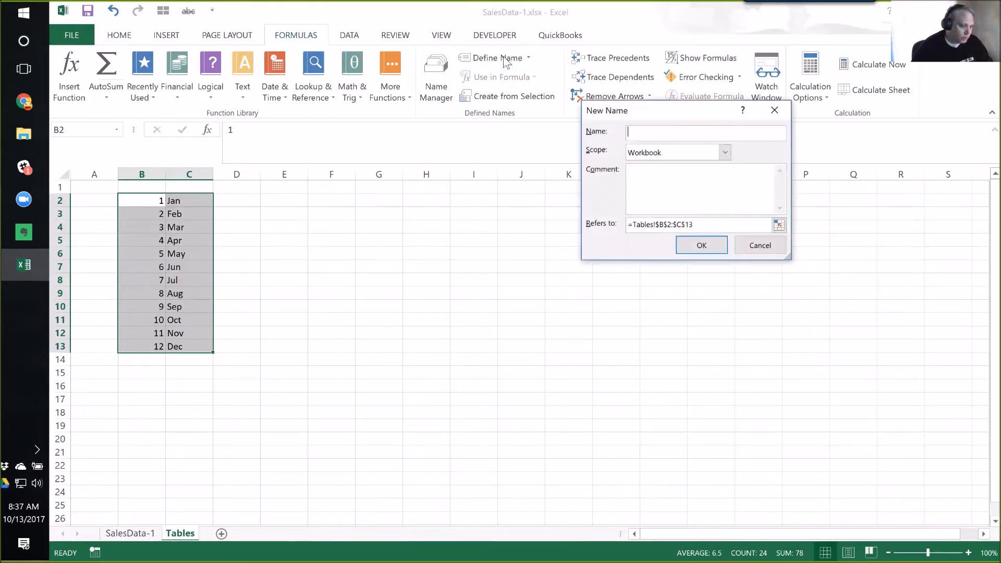
{"action": "type", "text": "months"}
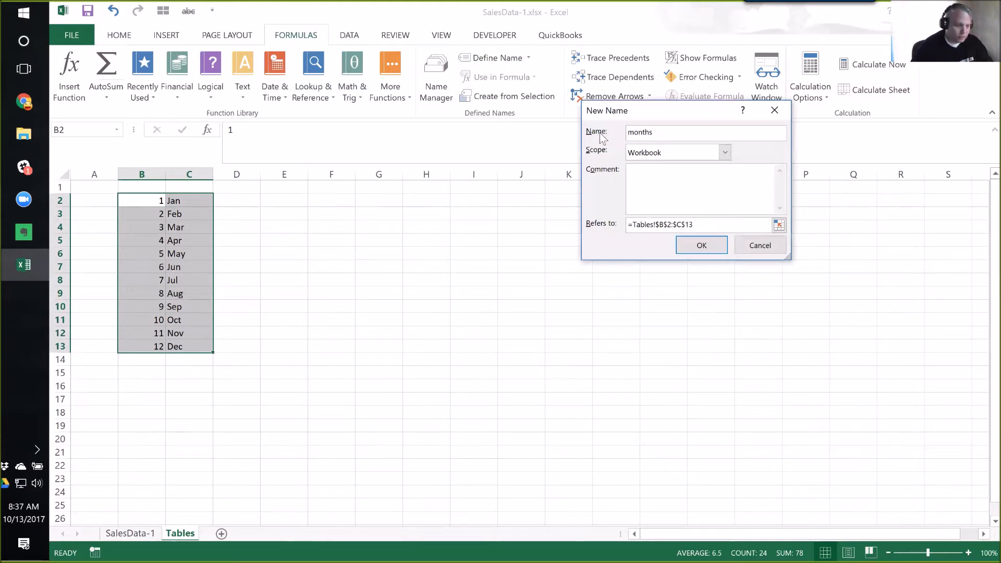
{"action": "key", "text": "Tab"}
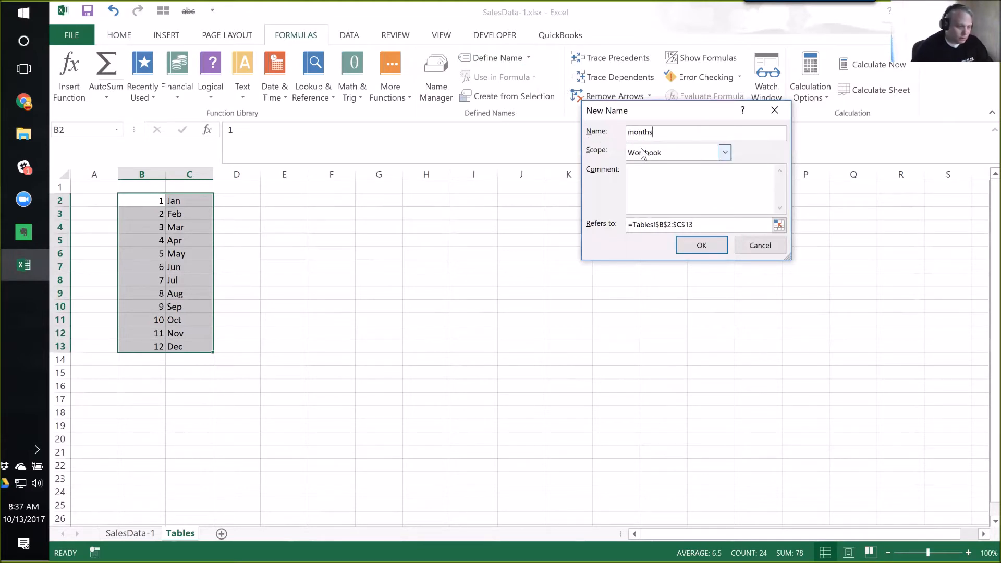
{"action": "left_click", "coordinate": [699, 246]}
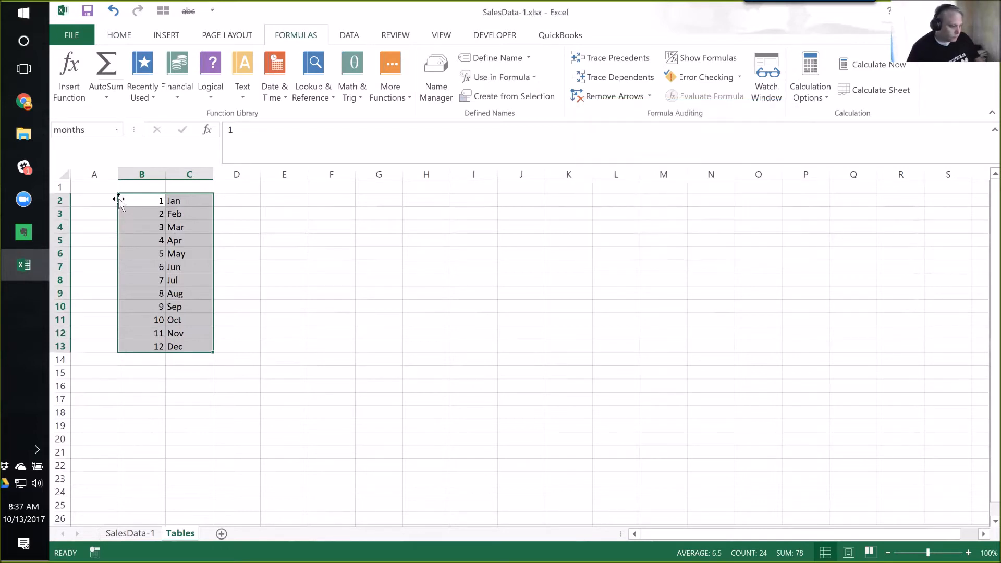
- Shade the months range B2:C13 light blue-gray, put a thick box border around it, and reselect the range
{"action": "left_click", "coordinate": [112, 38]}
{"action": "left_click", "coordinate": [233, 89]}
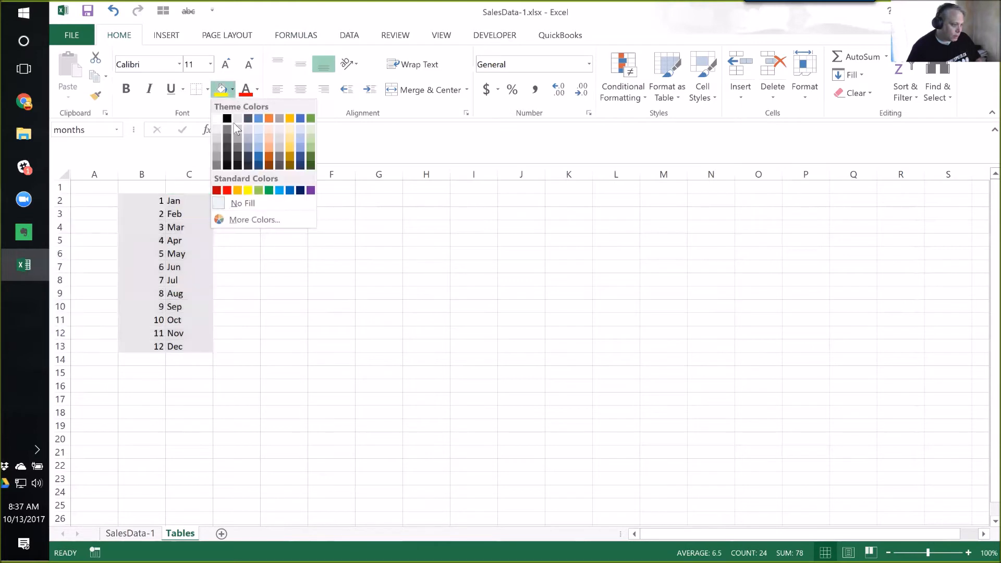
{"action": "left_click", "coordinate": [248, 139]}
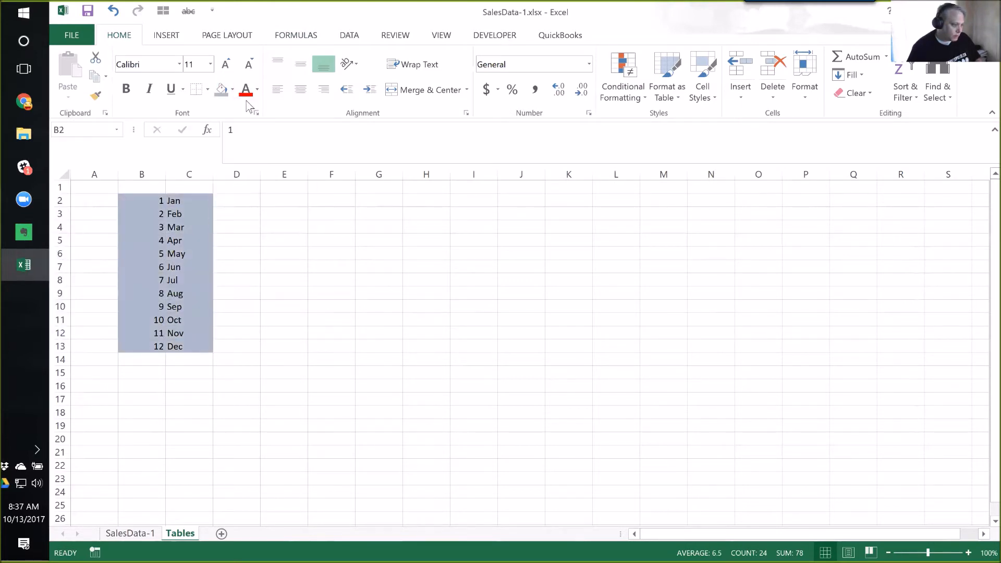
{"action": "left_click", "coordinate": [207, 89]}
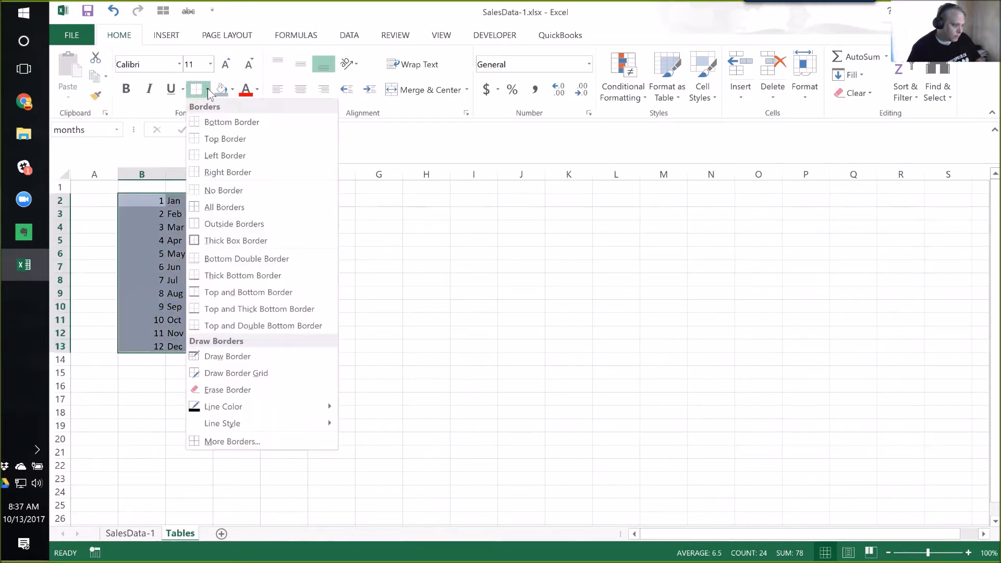
{"action": "left_click", "coordinate": [219, 244]}
{"action": "left_click", "coordinate": [266, 230]}
{"action": "left_click_drag", "start_coordinate": [155, 204], "coordinate": [206, 347]}
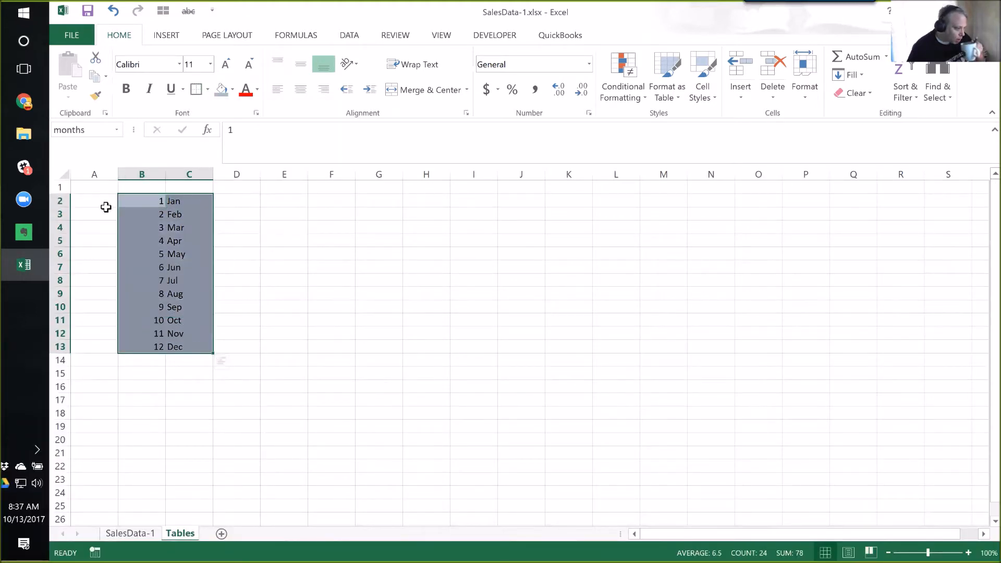
- Enter =MONTH(J2) in cell I2 of the SalesData-1 sheet to extract the month number from the order date
{"action": "left_click", "coordinate": [89, 191]}
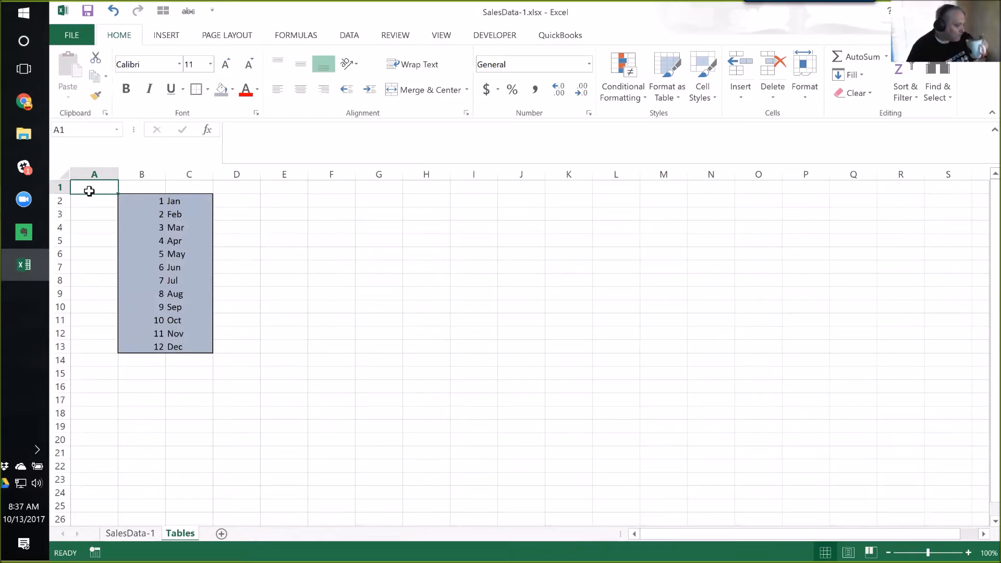
{"action": "left_click", "coordinate": [130, 533]}
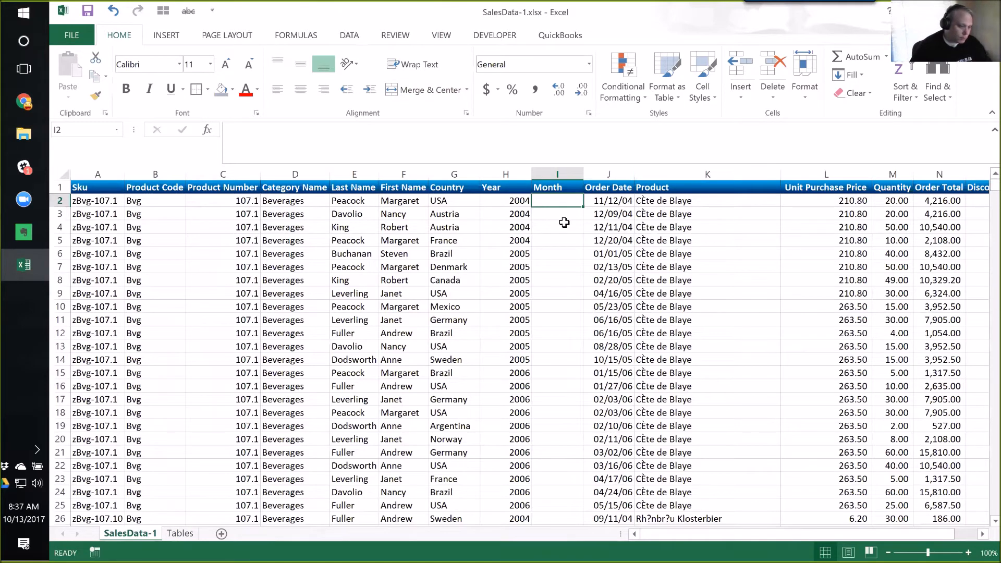
{"action": "left_click", "coordinate": [633, 204]}
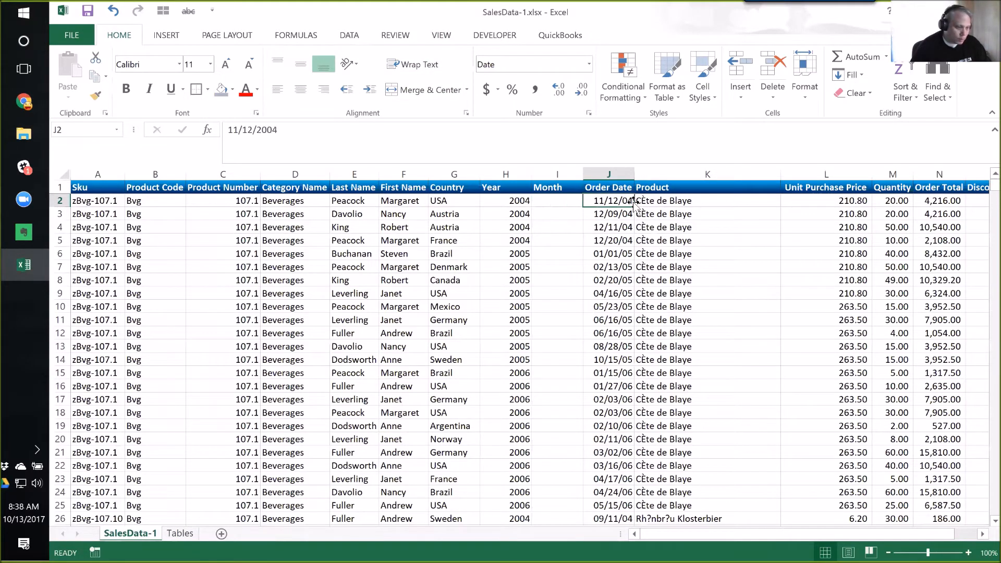
{"action": "key", "text": "Left"}
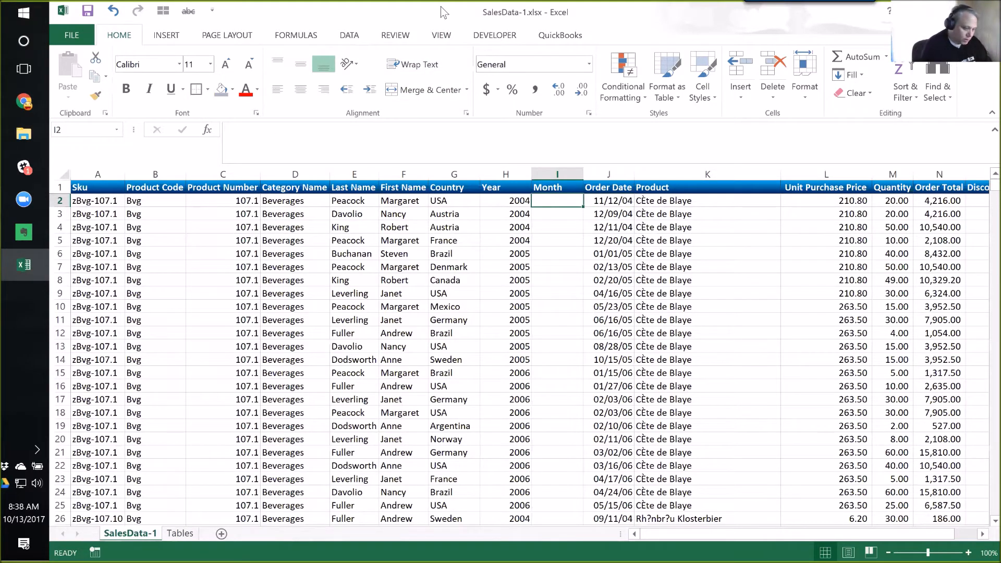
{"action": "type", "text": "=month"}
{"action": "key", "text": "Tab"}
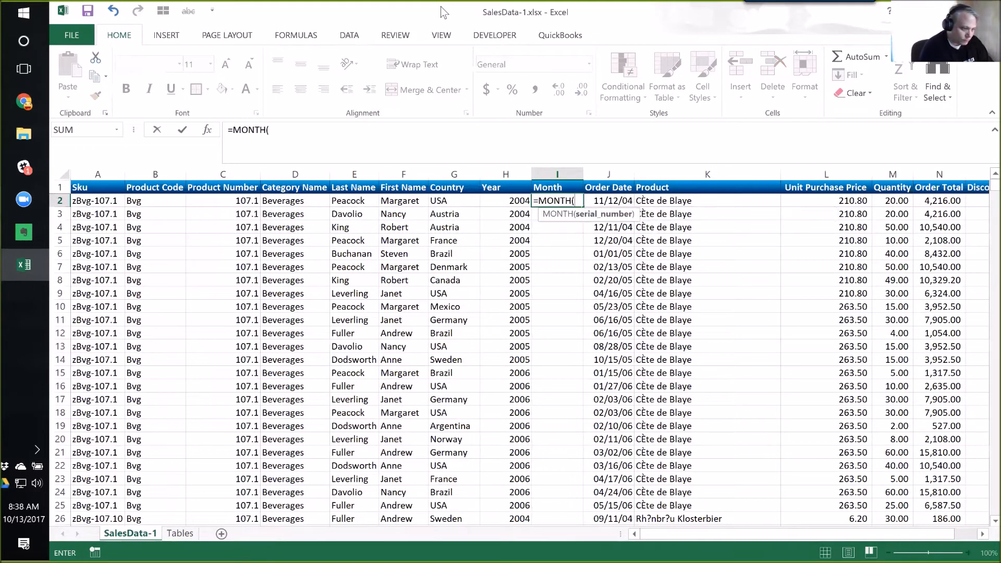
{"action": "key", "text": "Right"}
{"action": "type", "text": ")"}
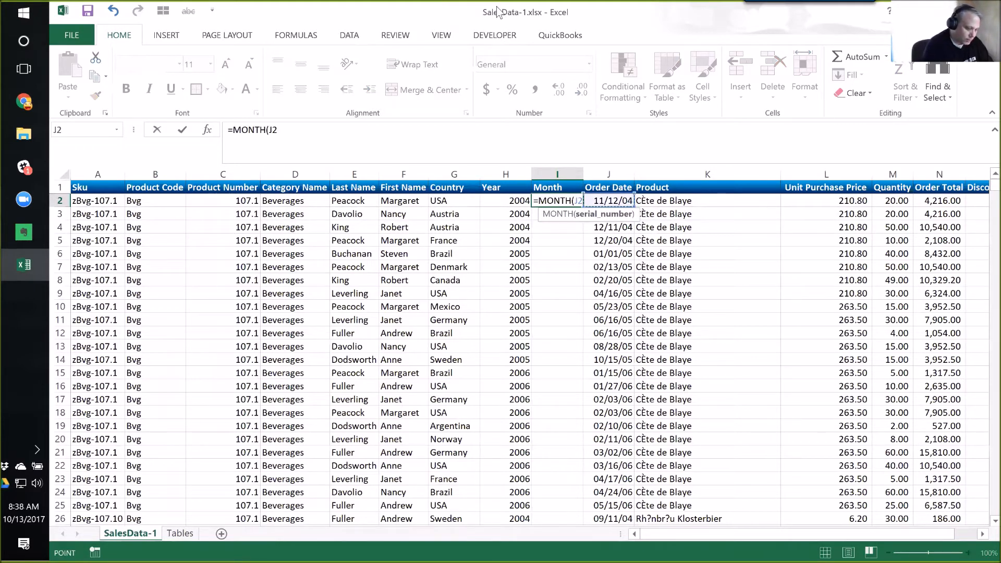
{"action": "key", "text": "ctrl+Return"}
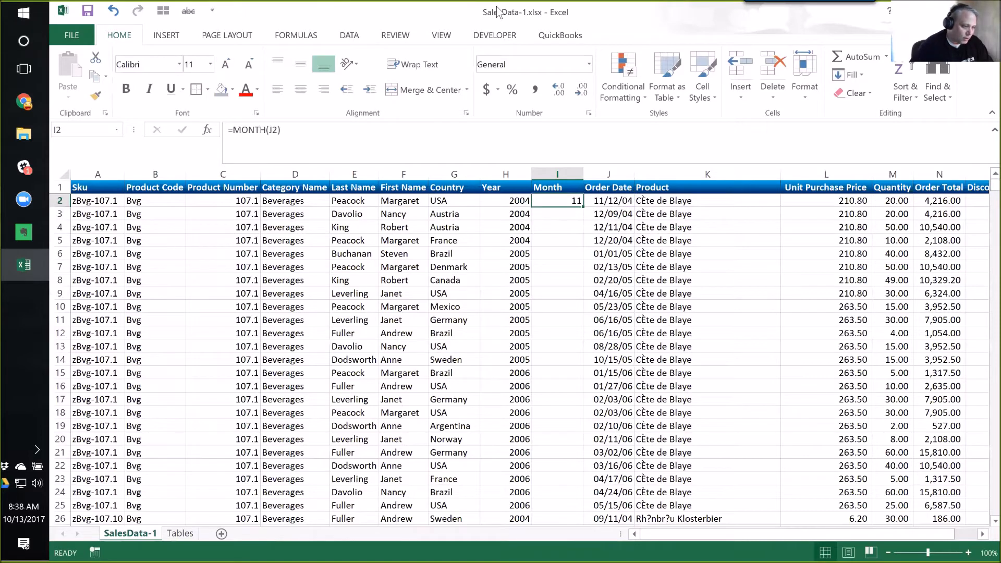
- Copy the MONTH formula from I2 down the Month column through the last data row, I2156
{"action": "key", "text": "Right"}
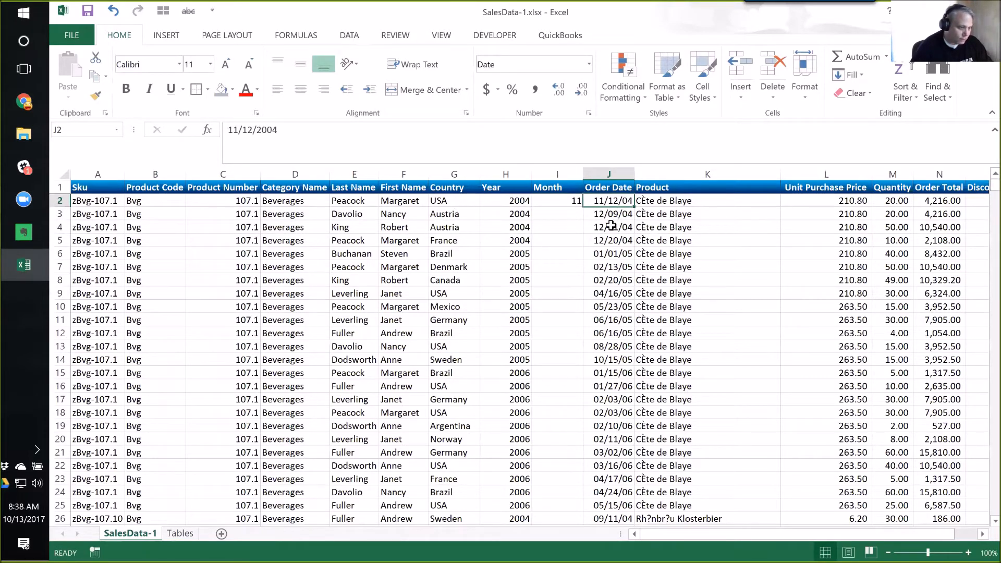
{"action": "key", "text": "Left"}
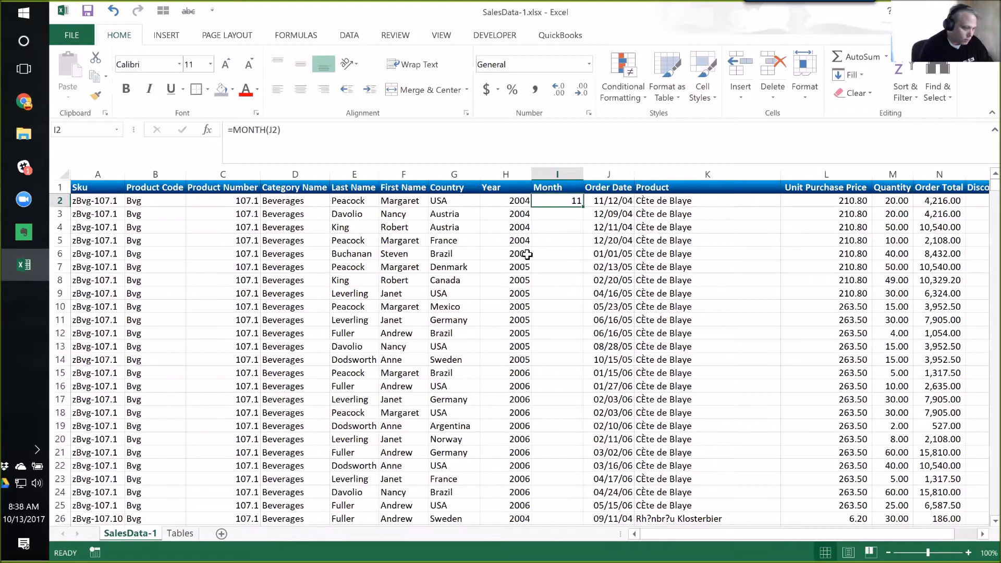
{"action": "key", "text": "ctrl+c"}
{"action": "key", "text": "Left"}
{"action": "key", "text": "ctrl+Down"}
{"action": "key", "text": "Right"}
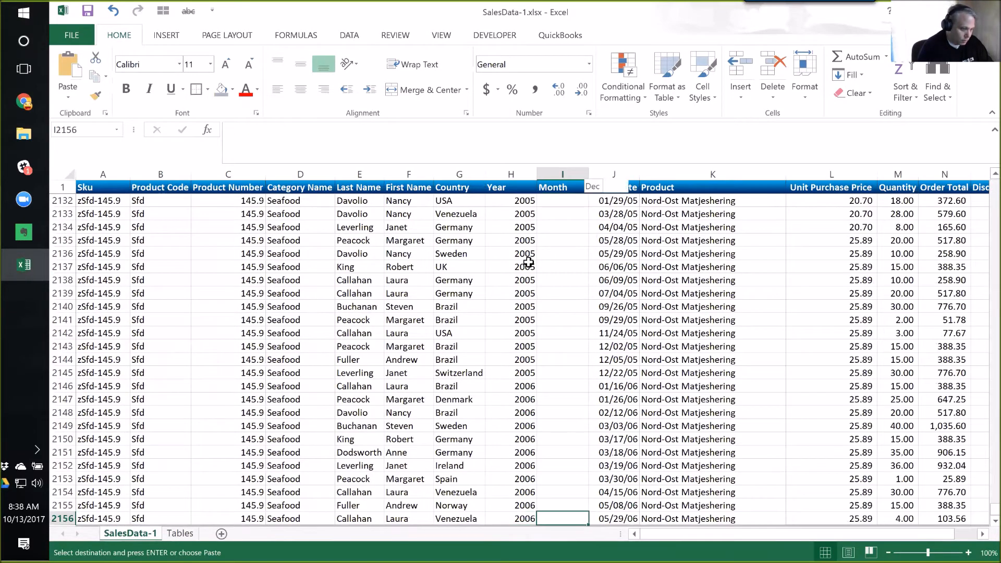
{"action": "key", "text": "ctrl+shift+Up"}
{"action": "key", "text": "ctrl+v"}
{"action": "key", "text": "ctrl+Up"}
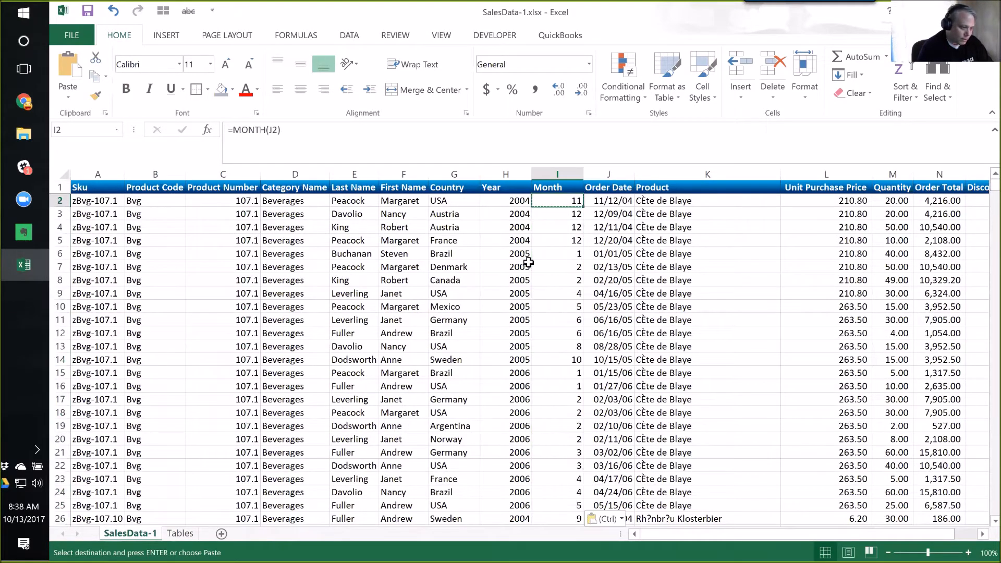
{"action": "key", "text": "Escape"}
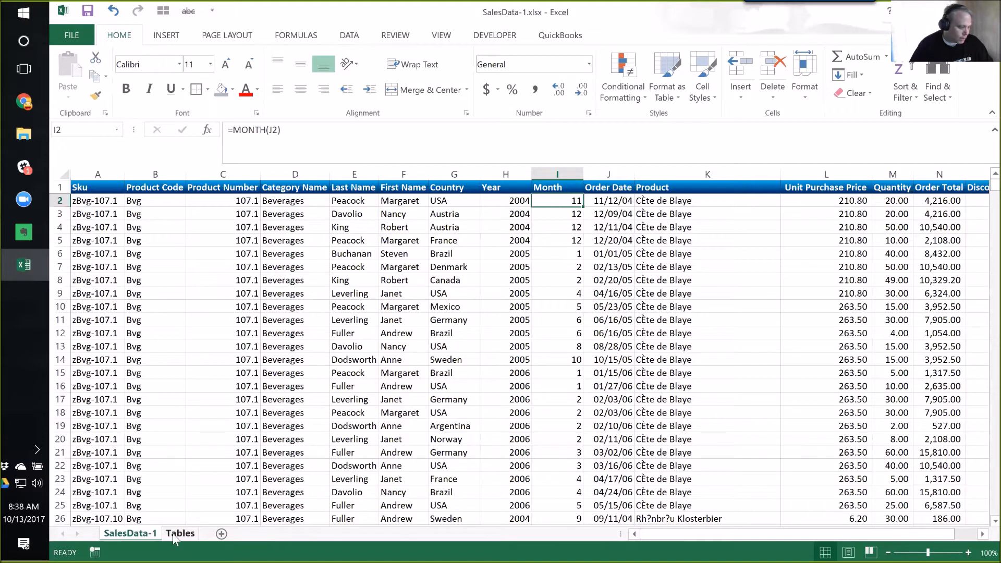
- Examine the month names in C2:C13 on the Tables sheet and the Month column's formula on SalesData-1
{"action": "key", "text": "ctrl+Page_Down"}
{"action": "left_click_drag", "start_coordinate": [190, 202], "coordinate": [180, 347]}
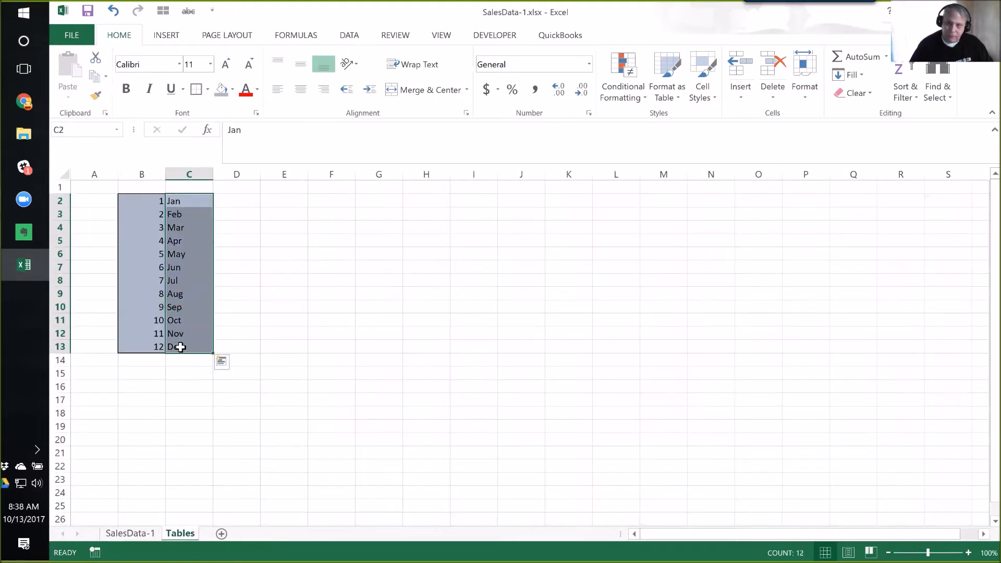
{"action": "left_click", "coordinate": [133, 534]}
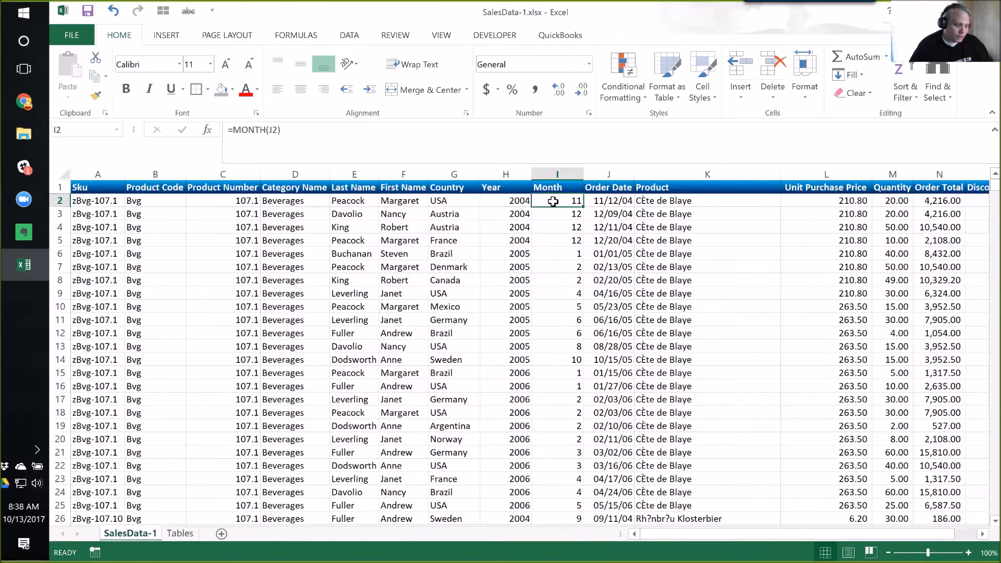
{"action": "left_click", "coordinate": [557, 174]}
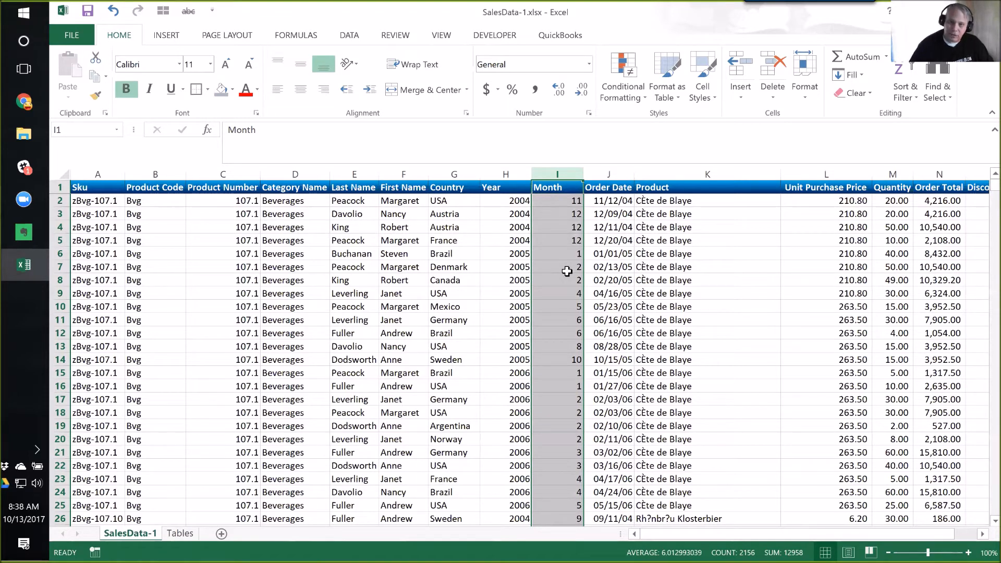
{"action": "left_click", "coordinate": [571, 203]}
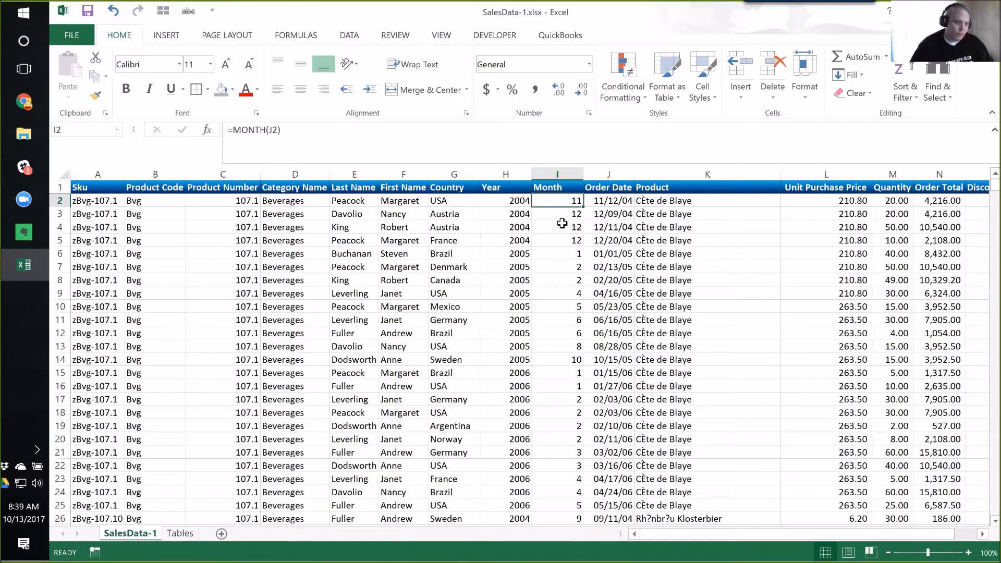
{"action": "left_click_drag", "start_coordinate": [282, 130], "coordinate": [233, 130]}
{"action": "key", "text": "Escape"}
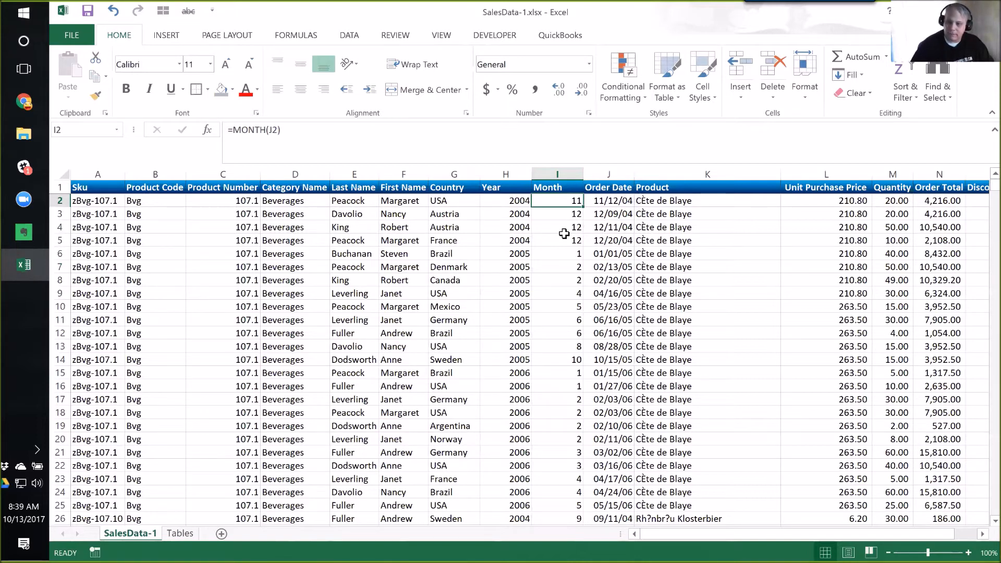
- Clear the MONTH formula from cell I2 only
{"action": "key", "text": "alt+Tab"}
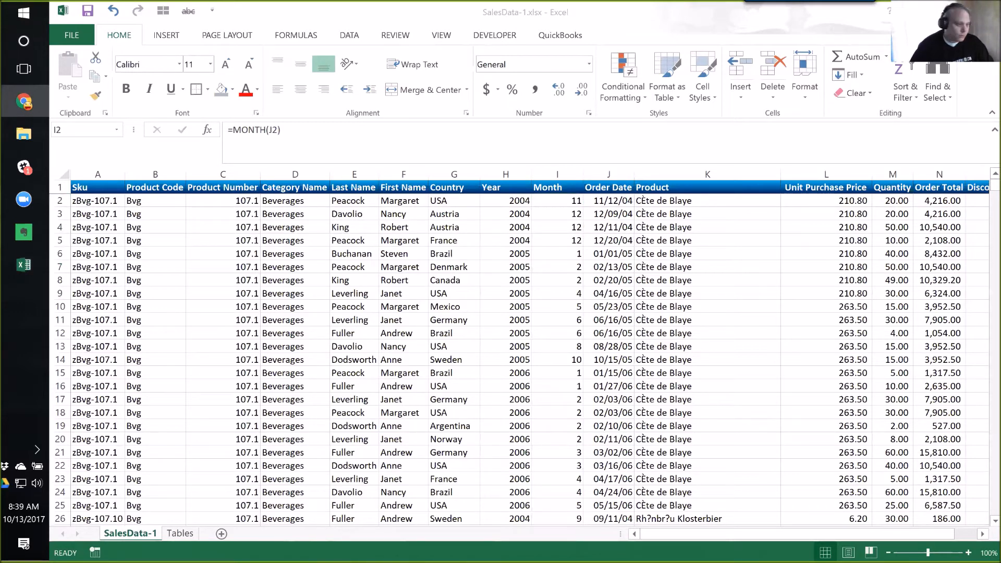
{"action": "key", "text": "alt+Tab"}
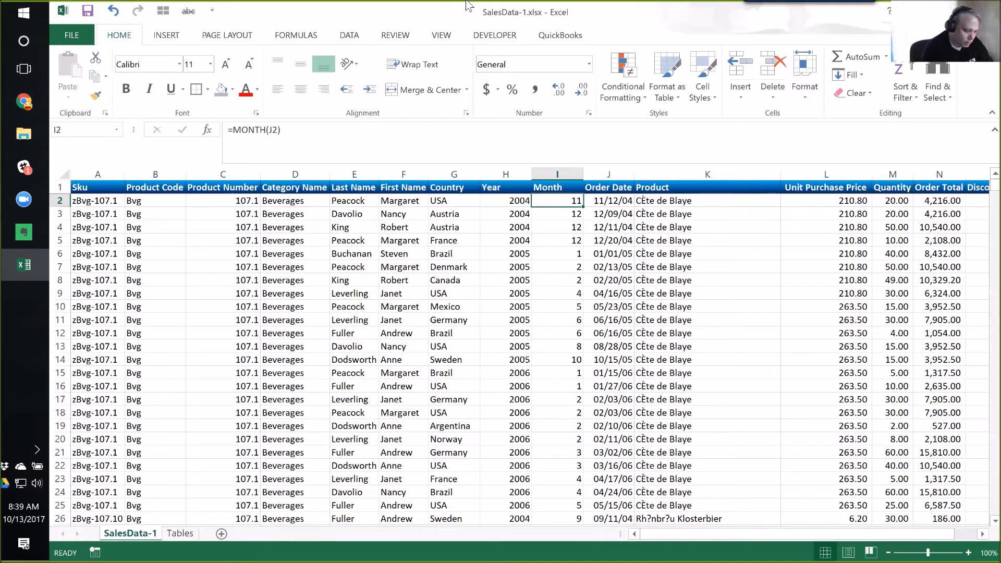
{"action": "key", "text": "Delete"}
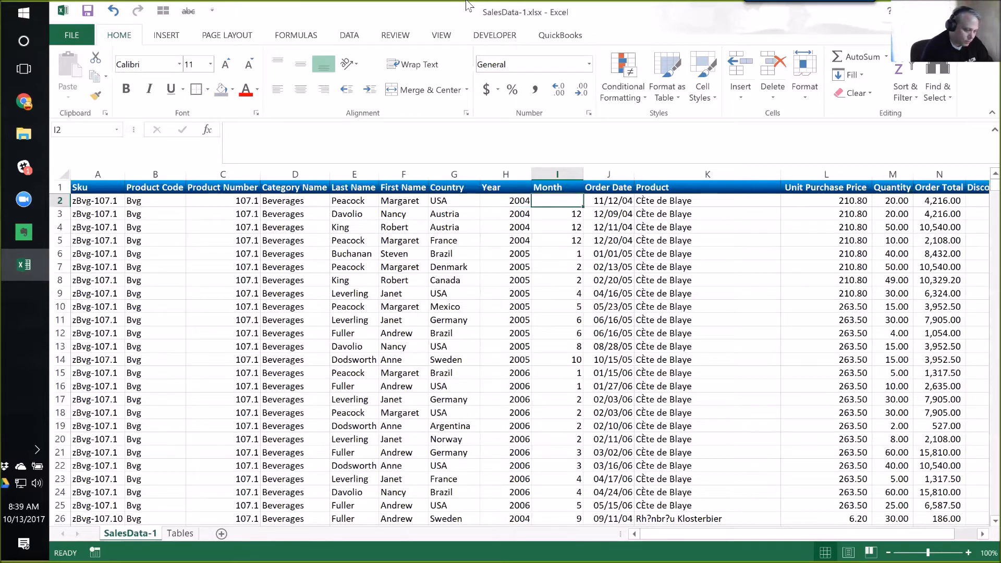
{"action": "type", "text": "=VLOOKUP("}
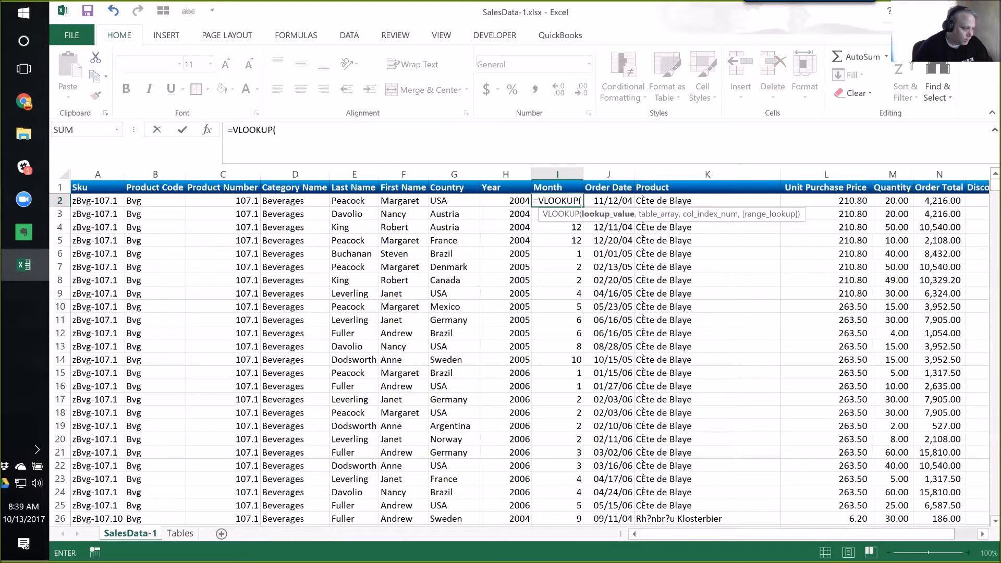
{"action": "left_click", "coordinate": [277, 130]}
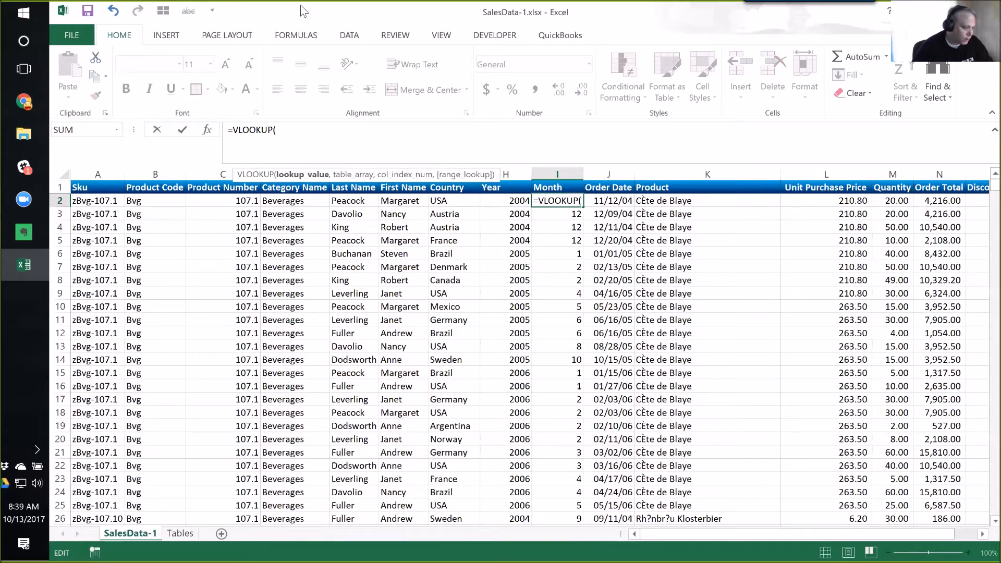
{"action": "type", "text": "month("}
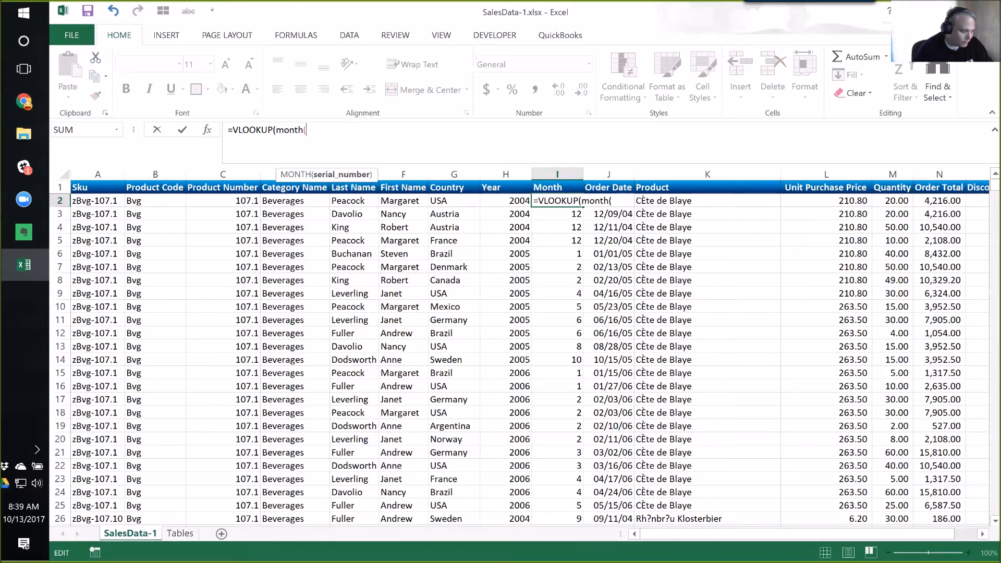
{"action": "left_click", "coordinate": [612, 200]}
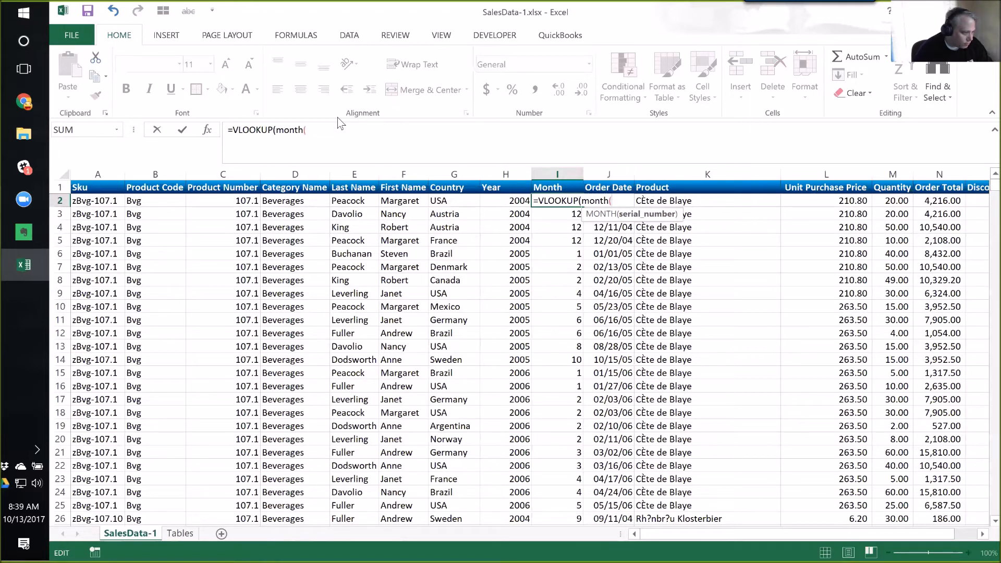
{"action": "left_click", "coordinate": [342, 131]}
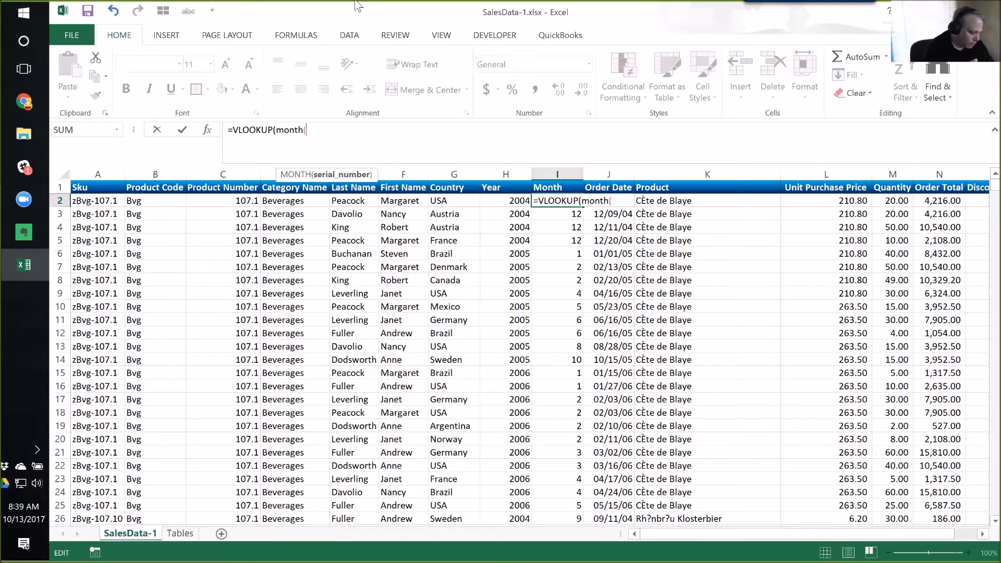
{"action": "type", "text": "J2"}
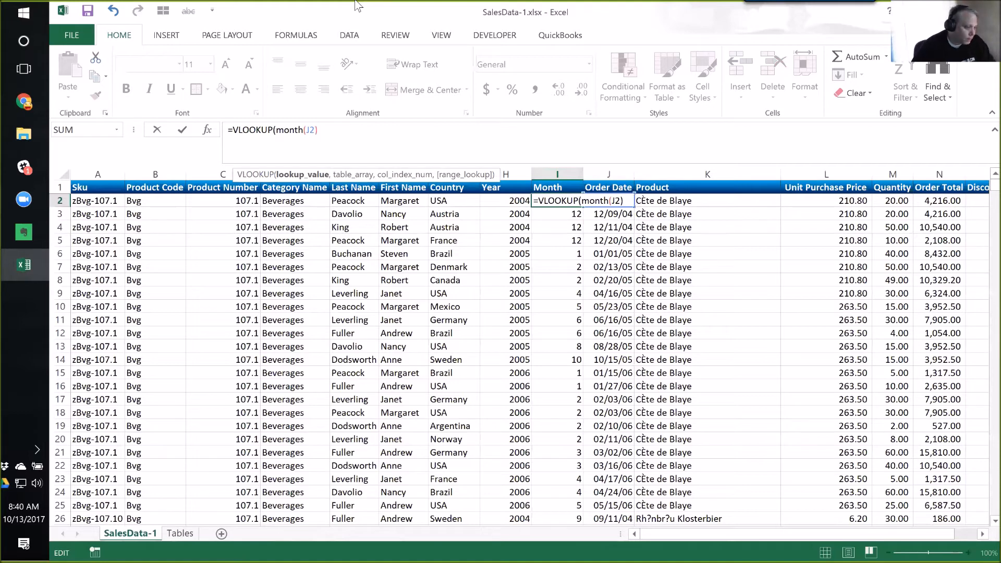
{"action": "type", "text": ","}
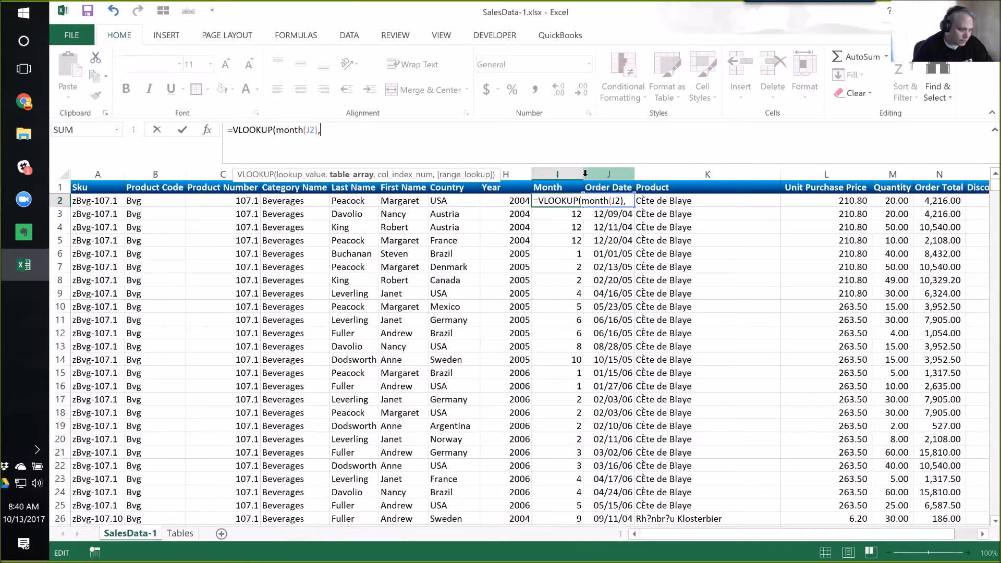
{"action": "key", "text": "Escape"}
- Widen the Month column on the SalesData-1 sheet to a width of about 40
{"action": "left_click_drag", "start_coordinate": [585, 174], "coordinate": [744, 174]}
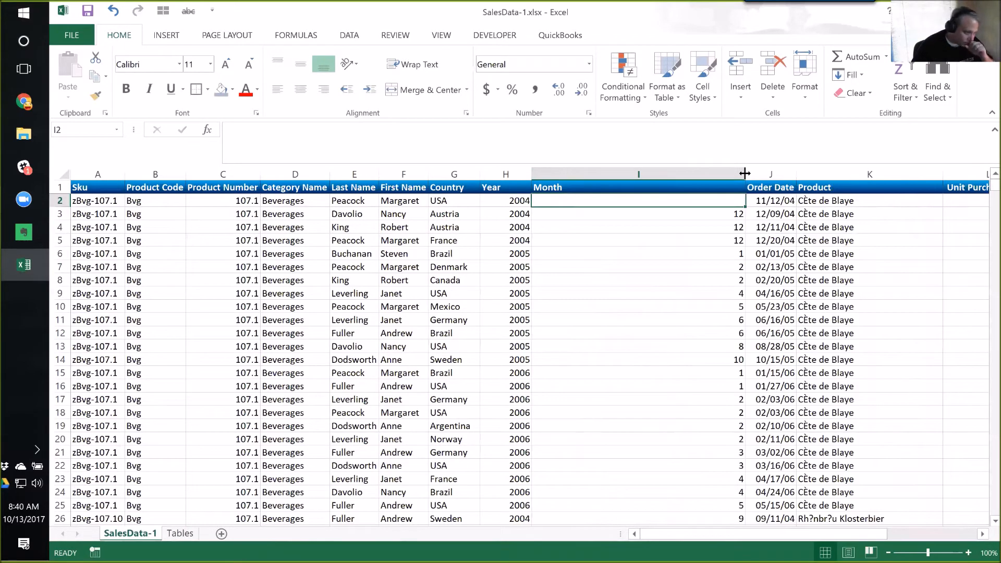
{"action": "left_click", "coordinate": [228, 130]}
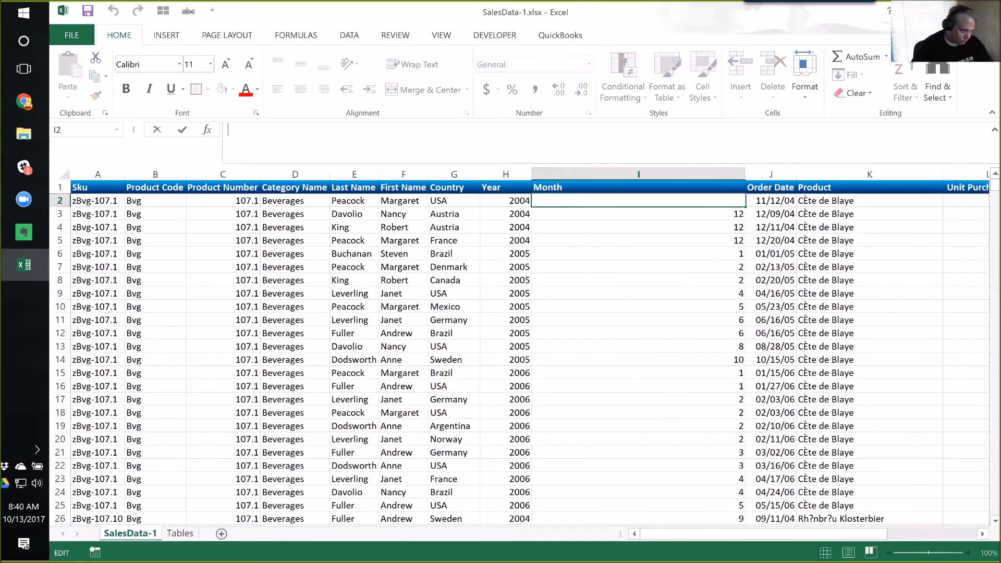
{"action": "type", "text": "vlook"}
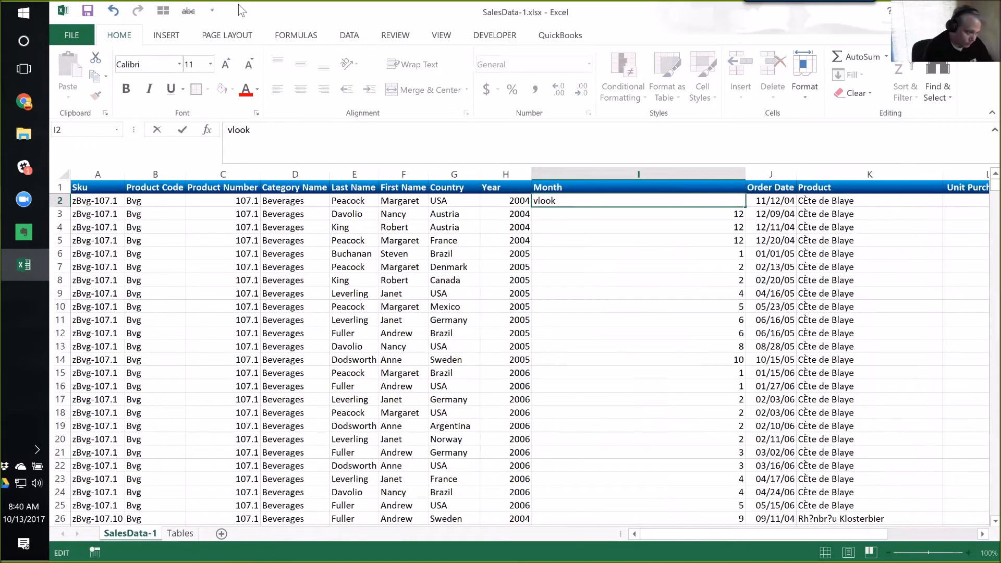
{"action": "key", "text": "Escape"}
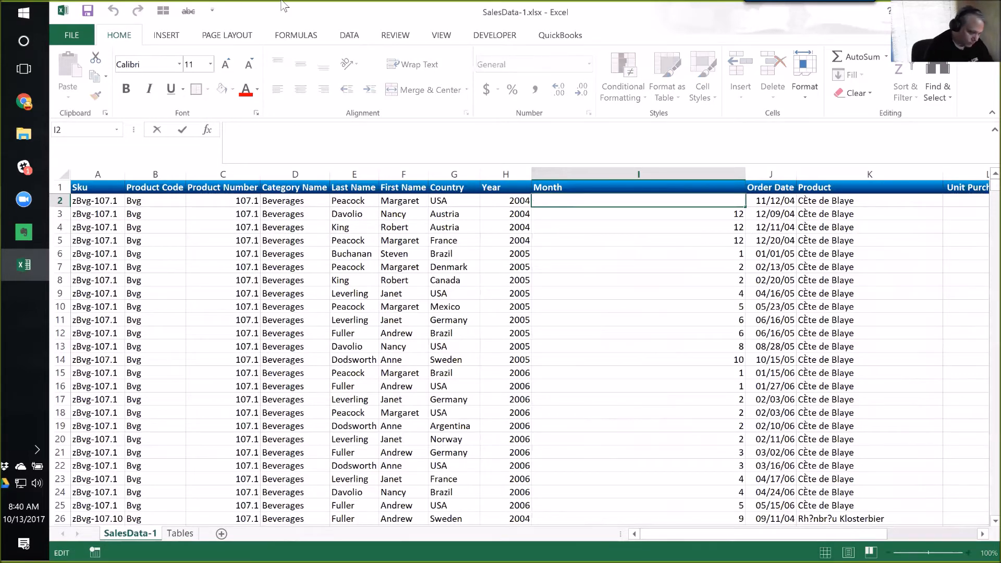
- Start a VLOOKUP formula in I2 with MONTH(J2) as the lookup value and the named range months as the table array
{"action": "type", "text": "=vlo"}
{"action": "key", "text": "Tab"}
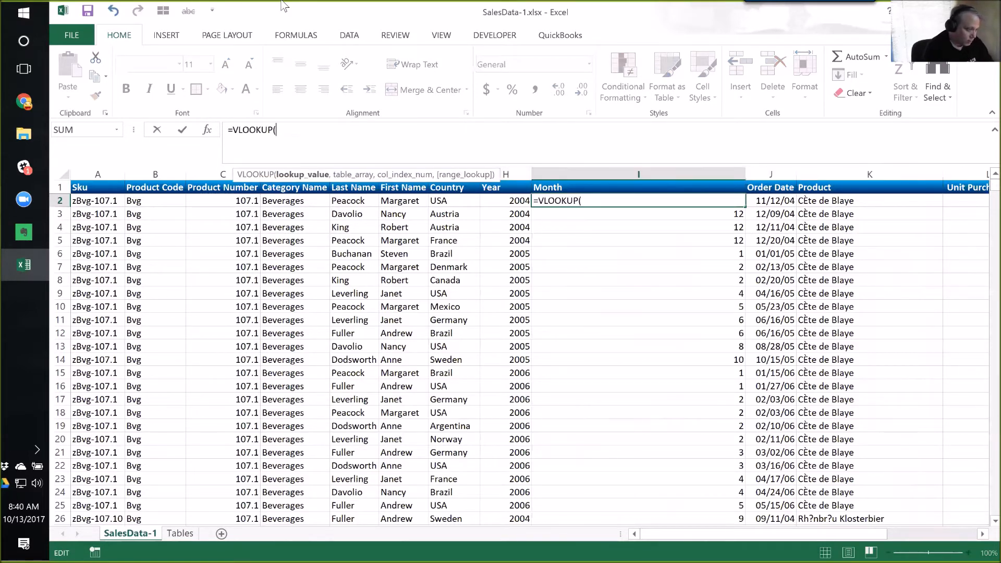
{"action": "type", "text": "month("}
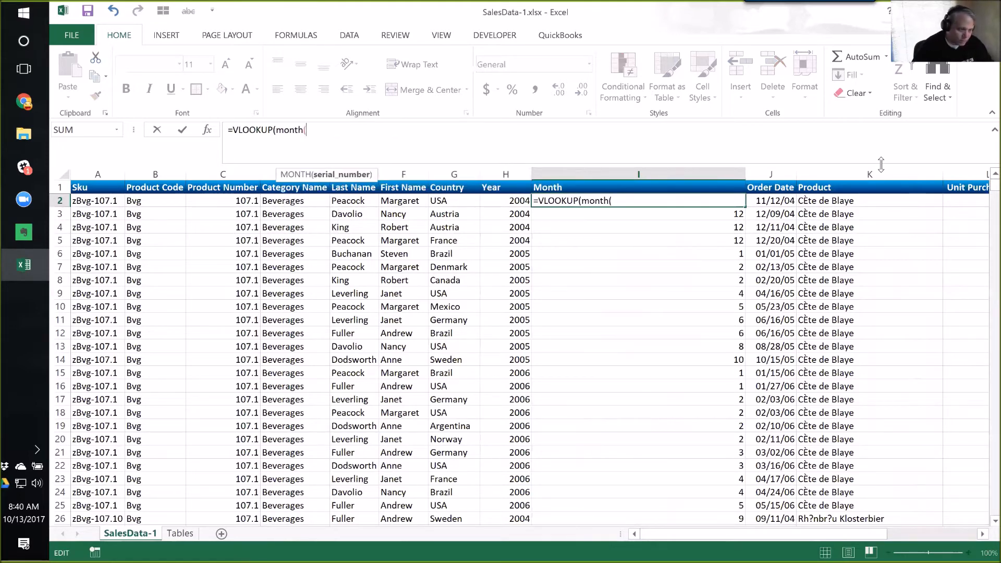
{"action": "left_click", "coordinate": [774, 200]}
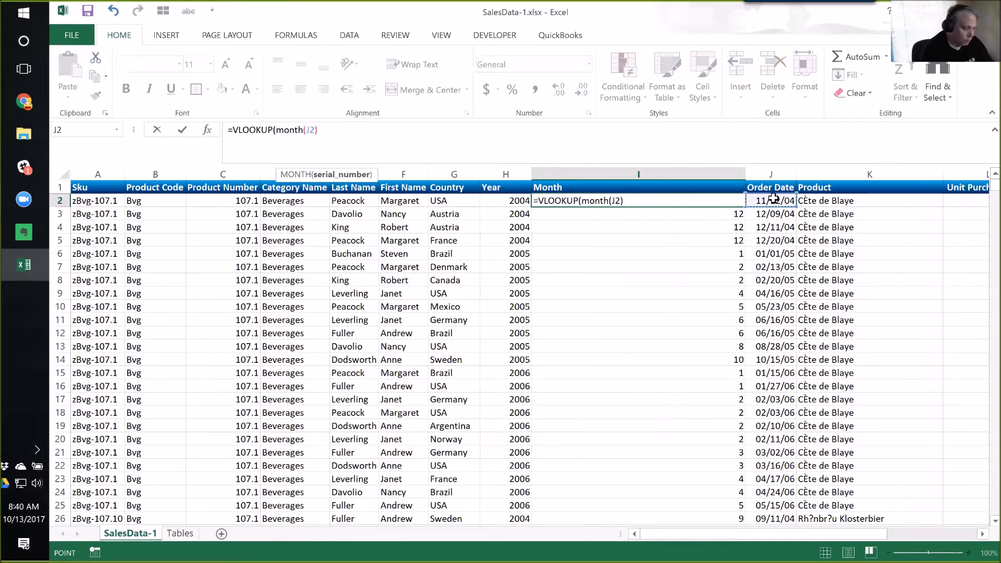
{"action": "type", "text": "),"}
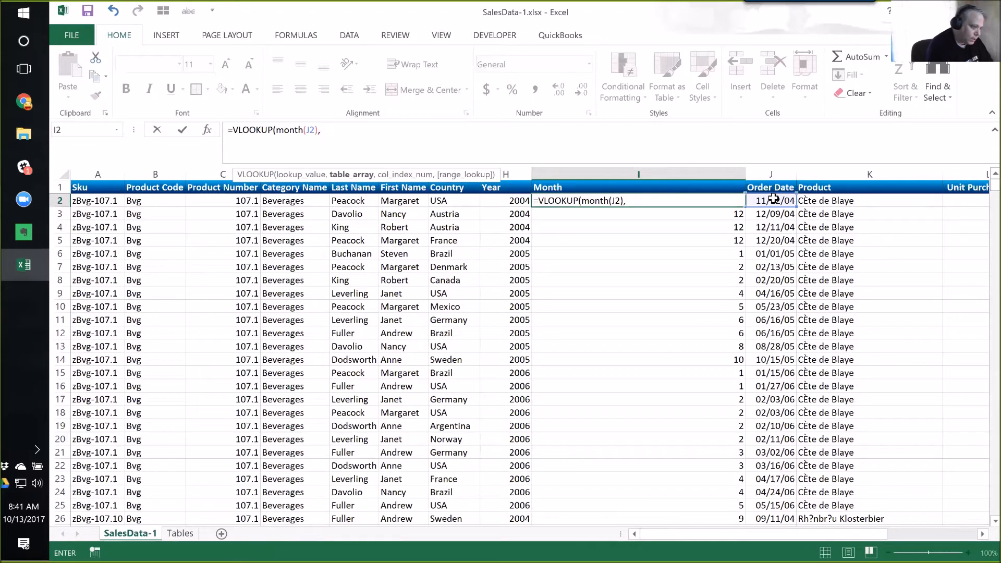
{"action": "key", "text": "F3"}
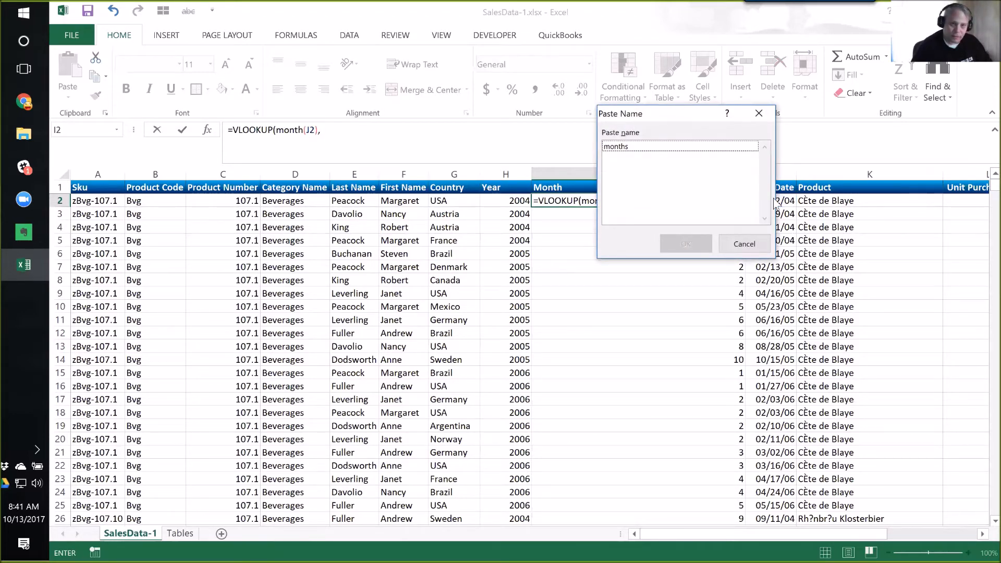
{"action": "left_click", "coordinate": [632, 146]}
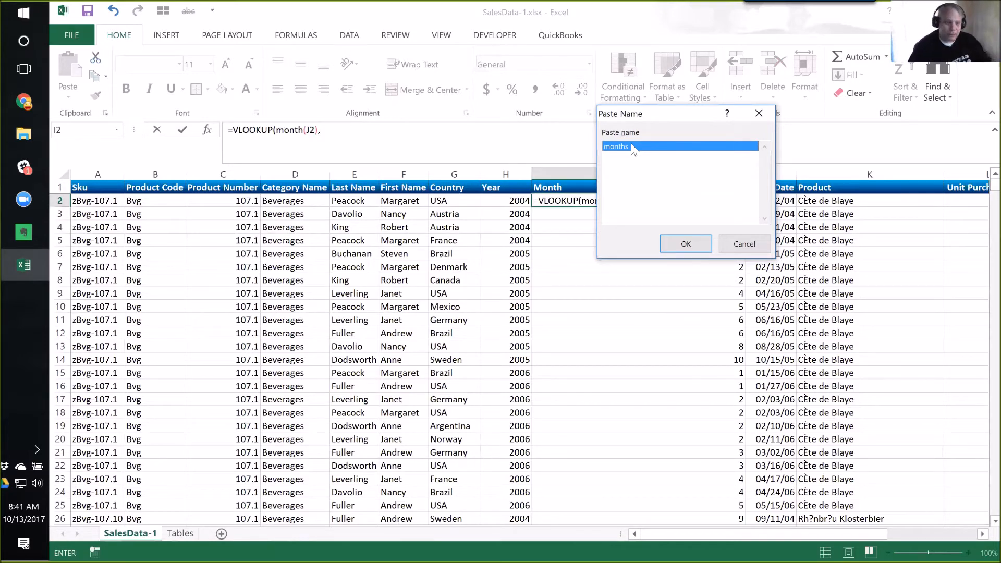
{"action": "left_click", "coordinate": [680, 245]}
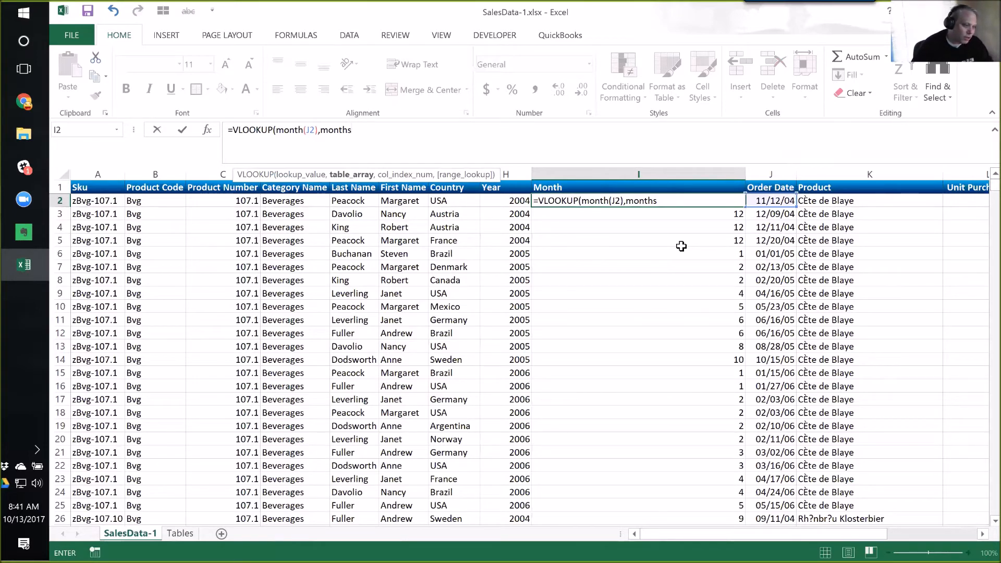
- Complete the VLOOKUP in I2 with column index 2 and FALSE for an exact match, and enter it
{"action": "type", "text": ","}
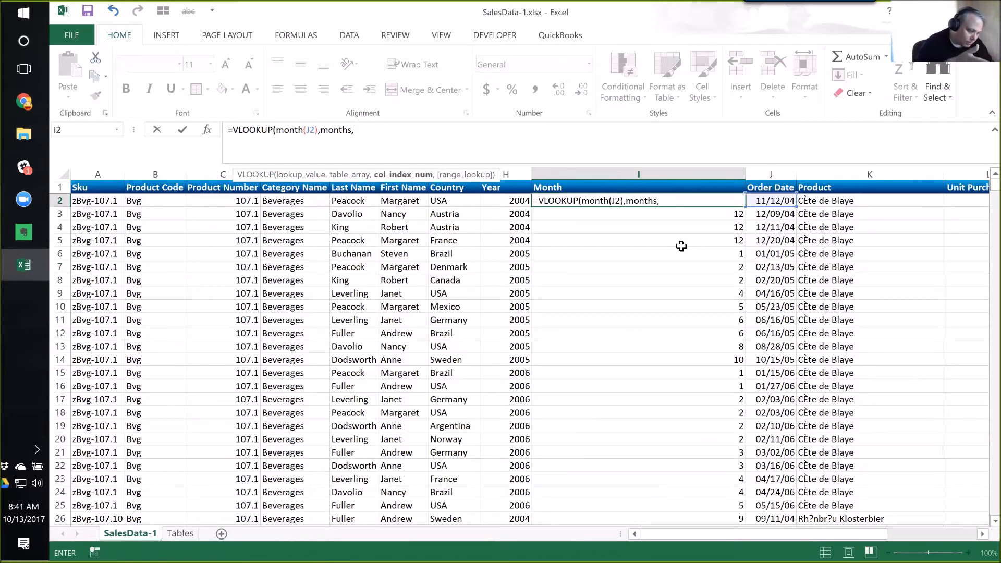
{"action": "type", "text": "2)"}
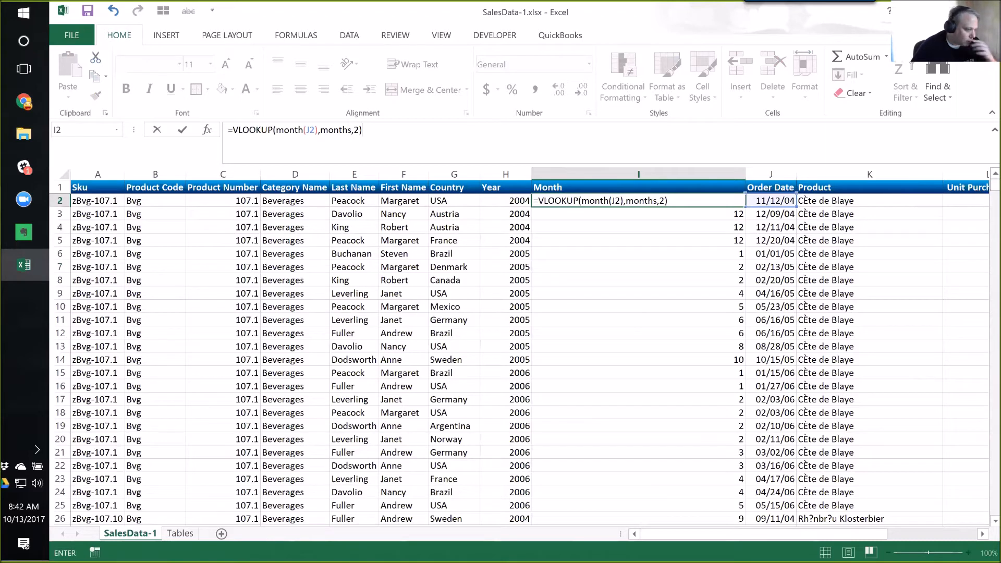
{"action": "key", "text": "BackSpace"}
{"action": "type", "text": ","}
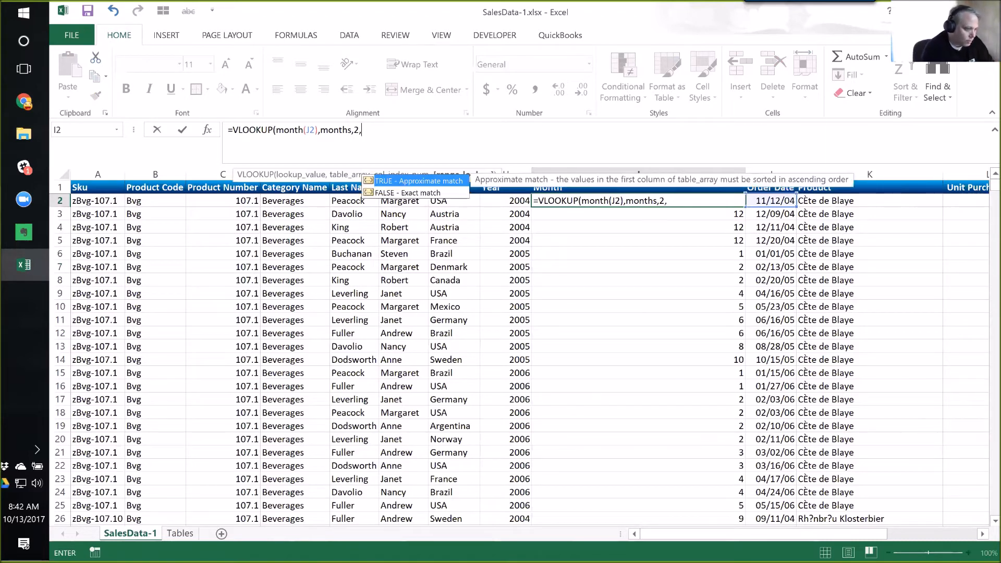
{"action": "type", "text": "fals"}
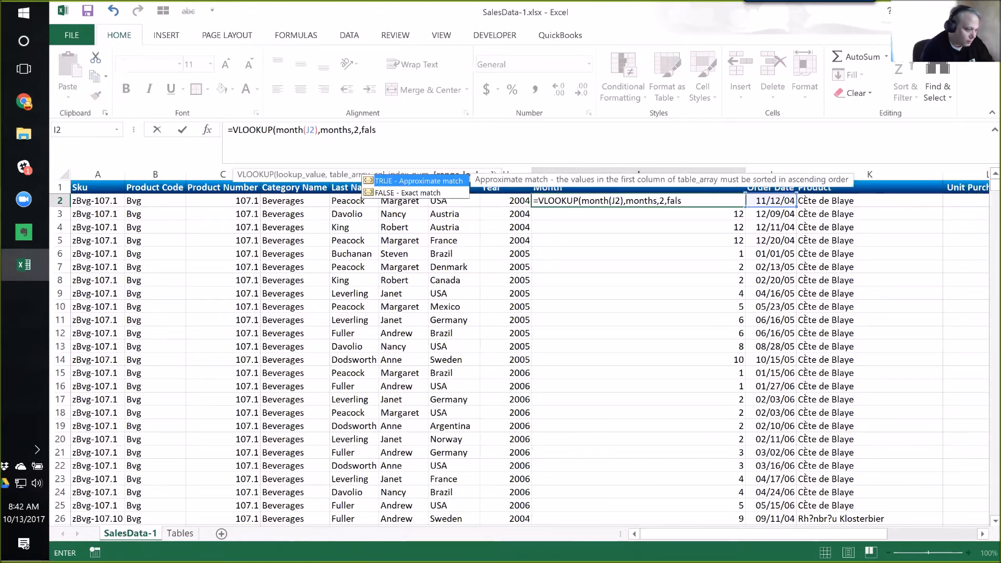
{"action": "key", "text": "Down"}
{"action": "key", "text": "Tab"}
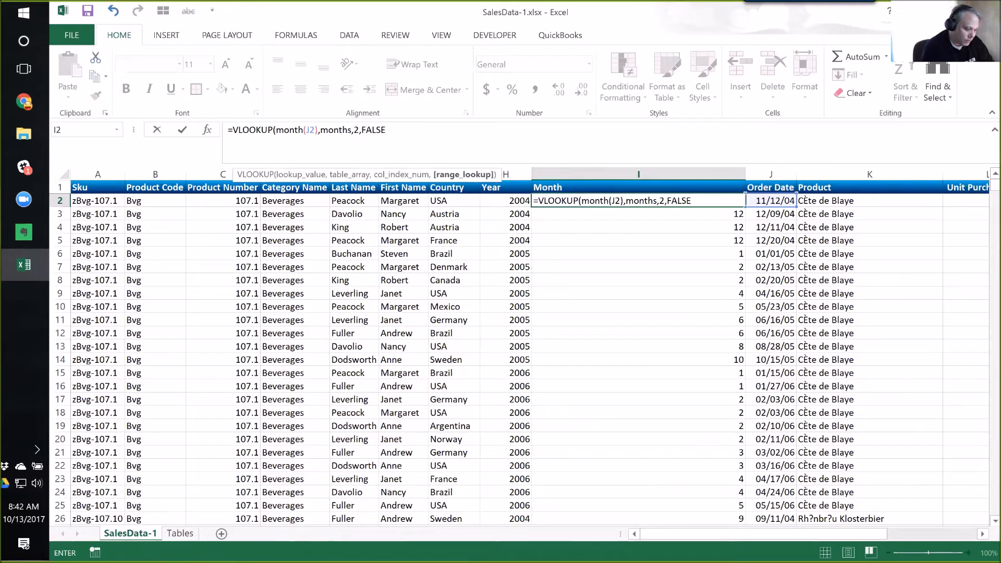
{"action": "type", "text": ")"}
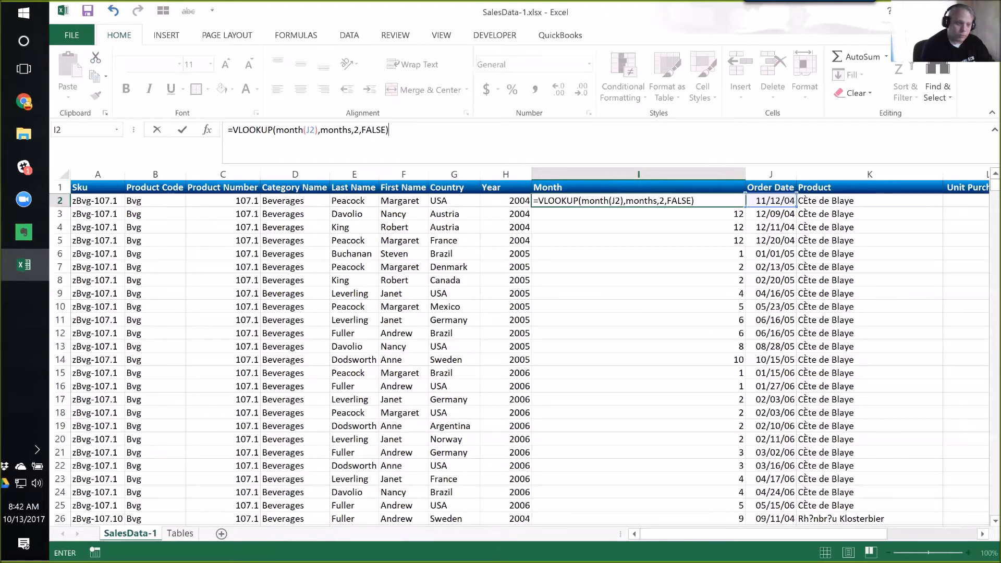
{"action": "key", "text": "Return"}
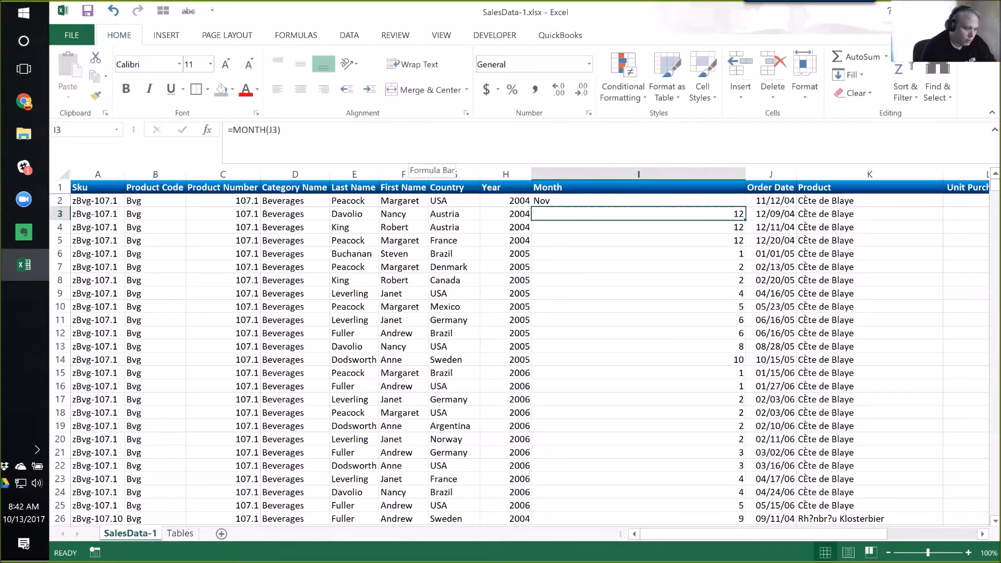
- Check the lookup result in I2 against the order date in J2 and the month table in B2:C13 on the Tables sheet
{"action": "key", "text": "Up"}
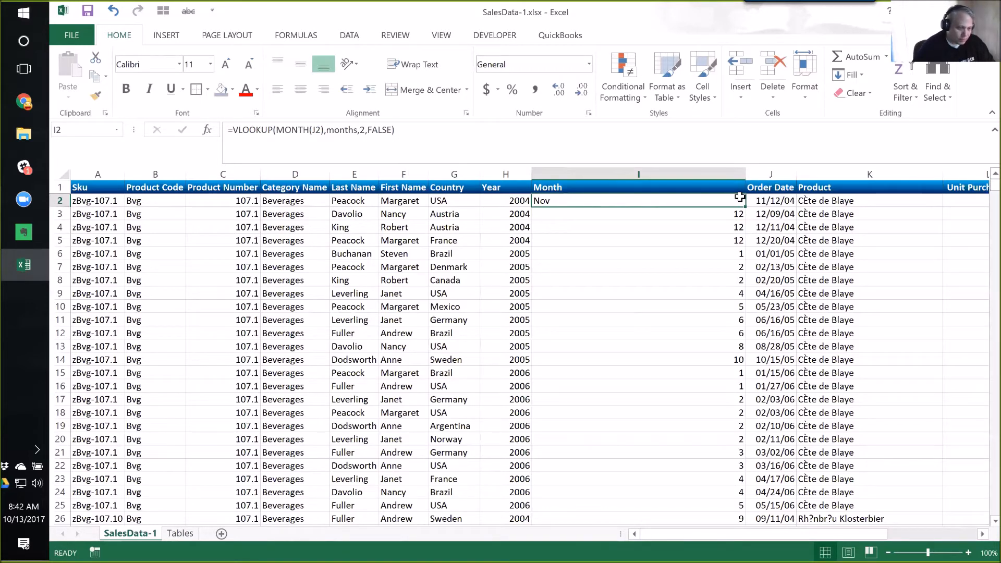
{"action": "left_click", "coordinate": [771, 202]}
{"action": "left_click", "coordinate": [688, 200]}
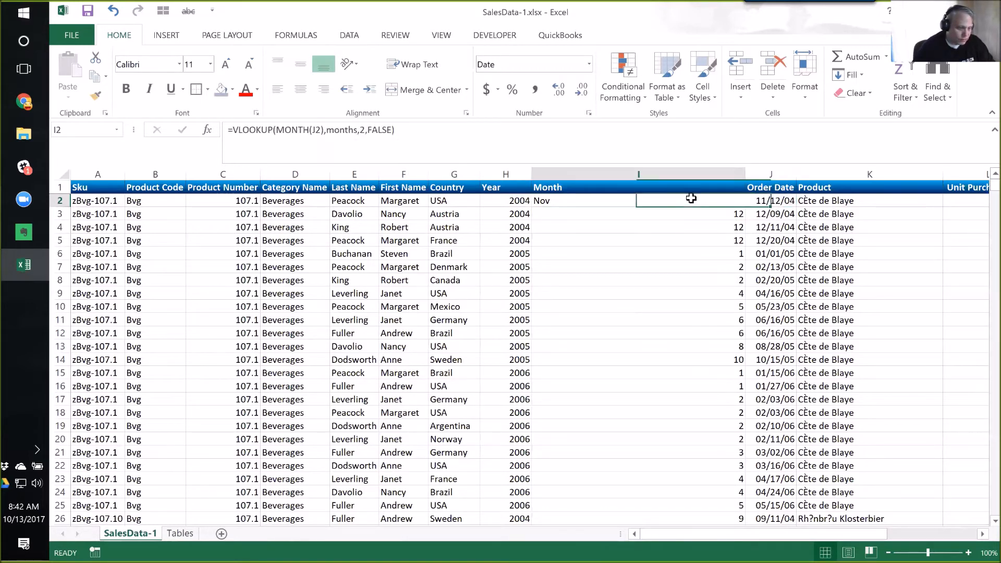
{"action": "left_click", "coordinate": [180, 533]}
{"action": "left_click_drag", "start_coordinate": [139, 199], "coordinate": [186, 350]}
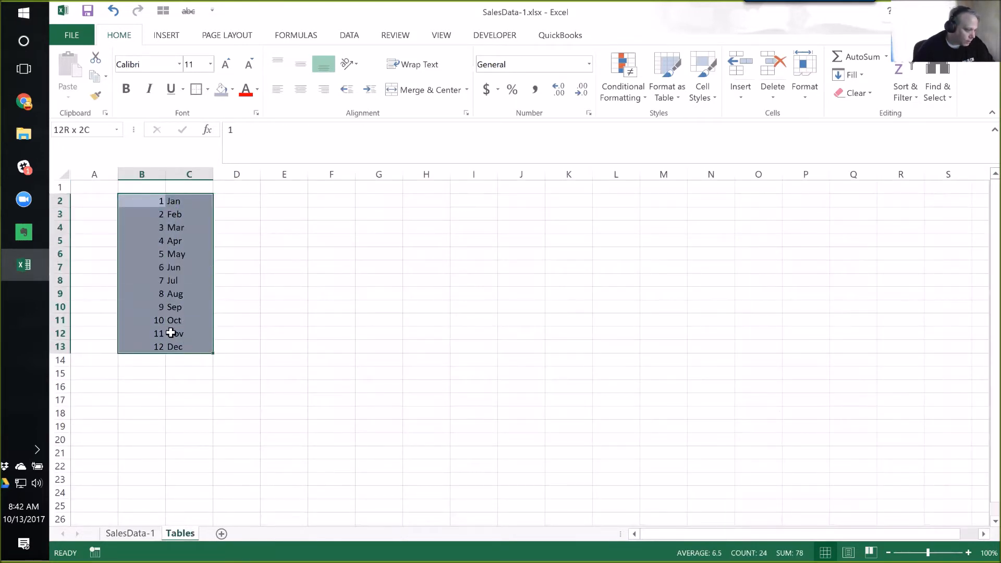
{"action": "left_click", "coordinate": [154, 335]}
{"action": "left_click", "coordinate": [189, 334]}
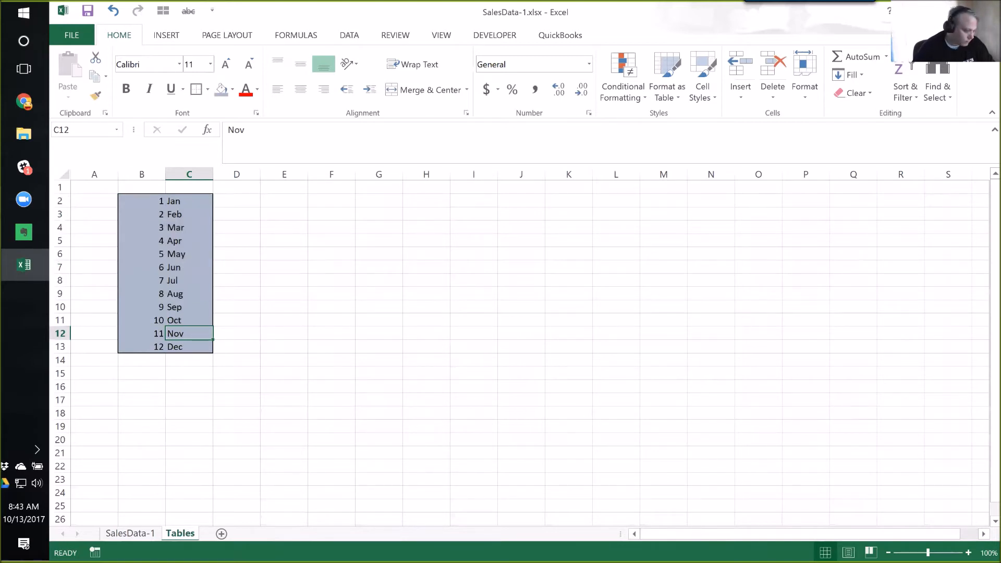
- Copy the VLOOKUP formula from I2 on SalesData-1 down the Month column through row 2156
{"action": "key", "text": "ctrl+Page_Up"}
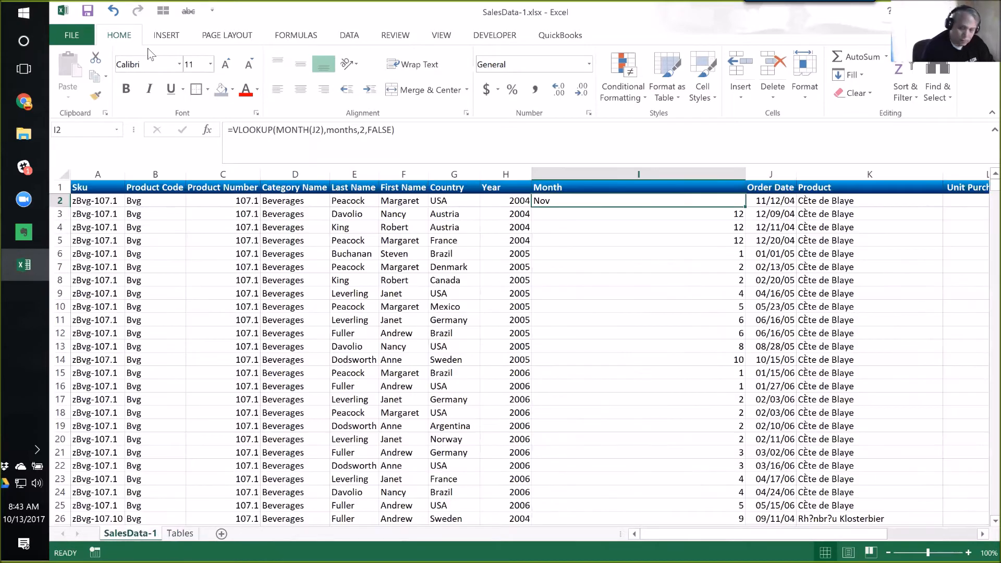
{"action": "key", "text": "ctrl+c"}
{"action": "key", "text": "Down"}
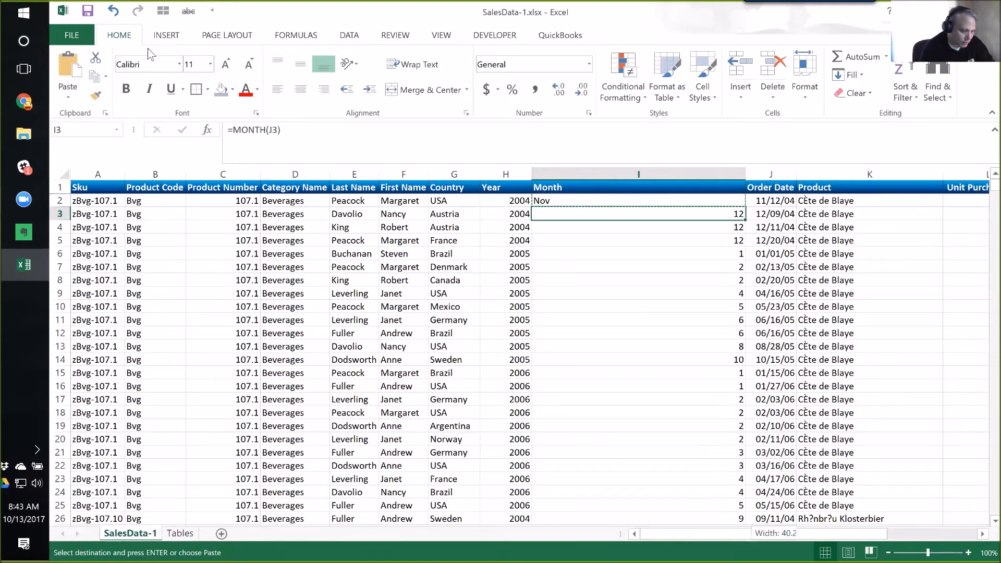
{"action": "key", "text": "ctrl+shift+Down"}
{"action": "key", "text": "ctrl+v"}
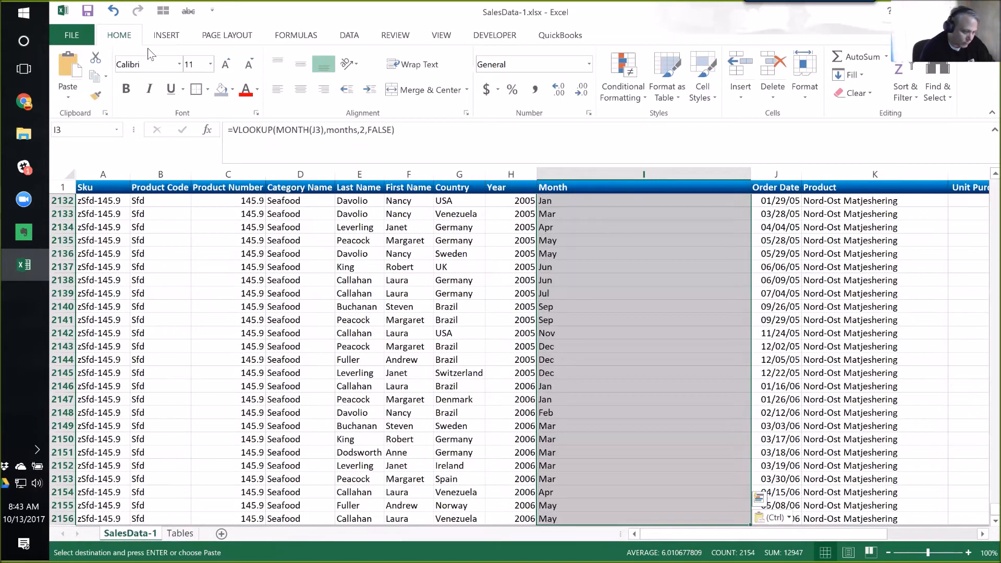
- Review the copied lookup formulas at the end of the Month column and return to I2
{"action": "key", "text": "ctrl+Down"}
{"action": "key", "text": "Down"}
{"action": "key", "text": "Down"}
{"action": "key", "text": "Escape"}
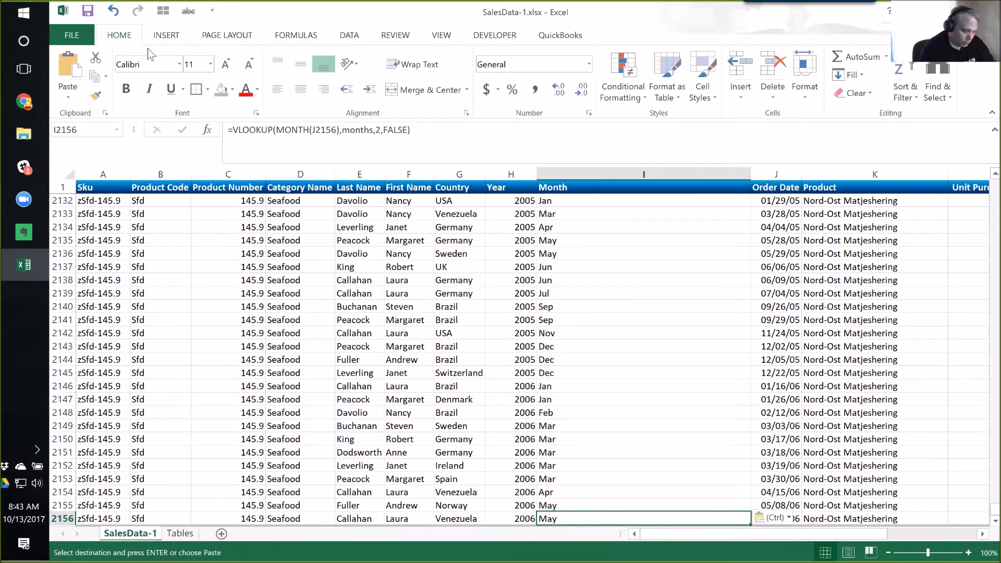
{"action": "key", "text": "Down"}
{"action": "key", "text": "Down"}
{"action": "key", "text": "ctrl+Up"}
{"action": "key", "text": "ctrl+Up"}
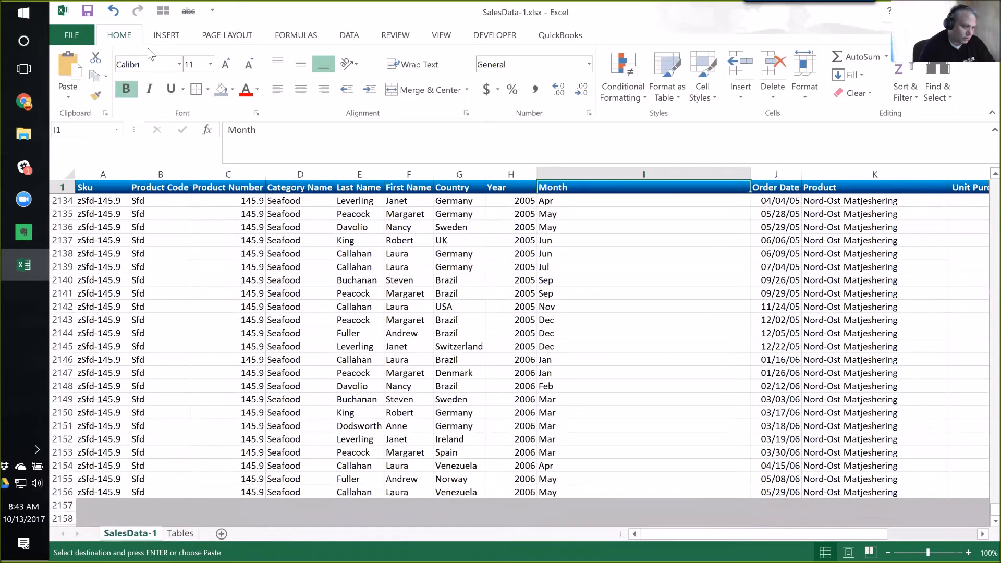
{"action": "key", "text": "Down"}
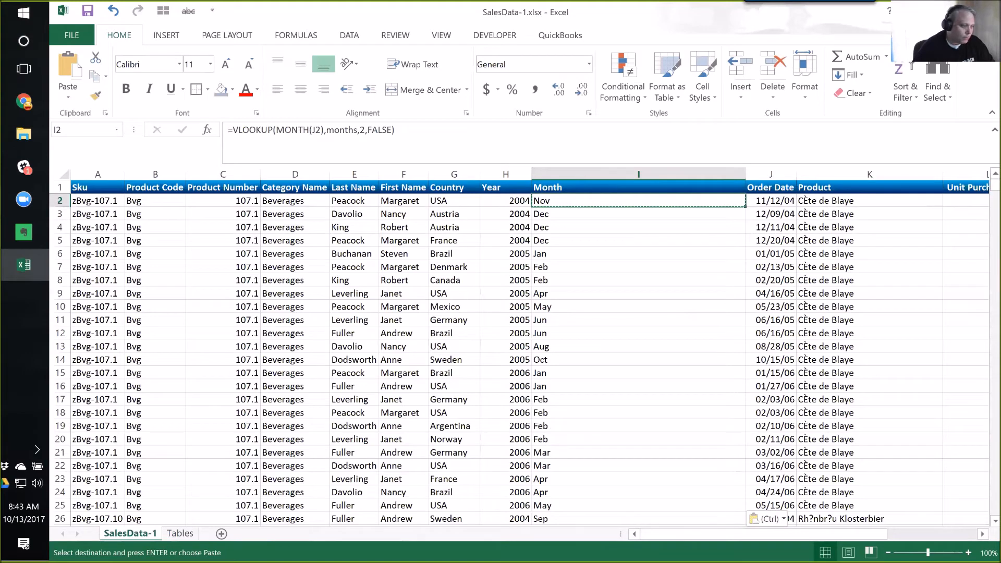
- Try to replace the months name in I2's VLOOKUP with an absolute reference to E2:F13 on the Tables sheet
{"action": "left_click_drag", "start_coordinate": [326, 130], "coordinate": [354, 131]}
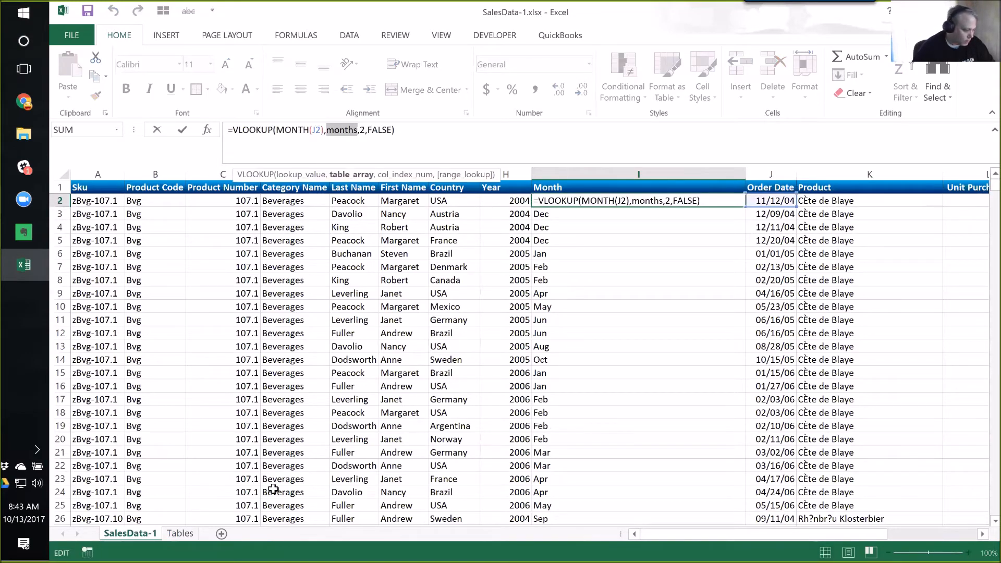
{"action": "left_click", "coordinate": [180, 533]}
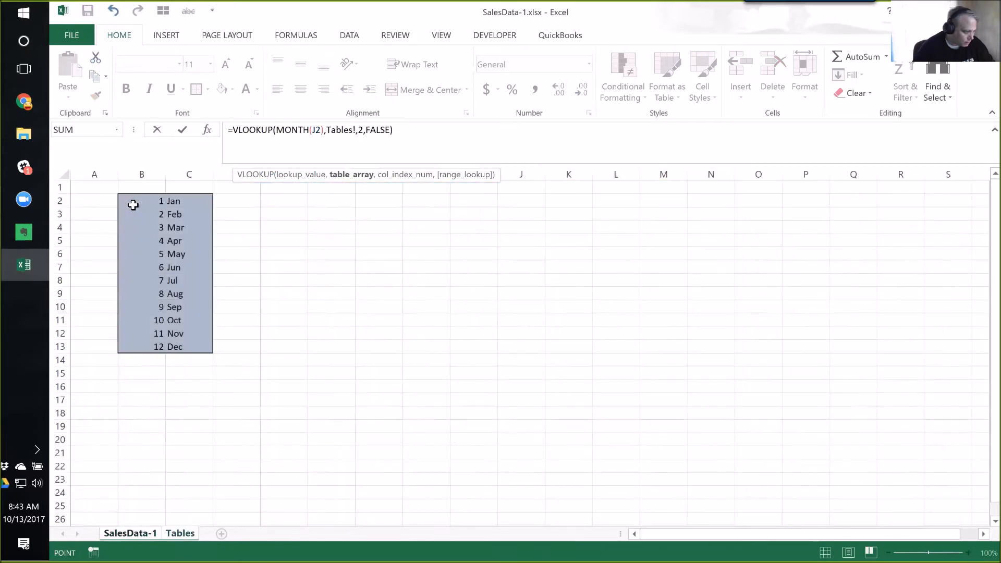
{"action": "left_click_drag", "start_coordinate": [131, 201], "coordinate": [189, 347]}
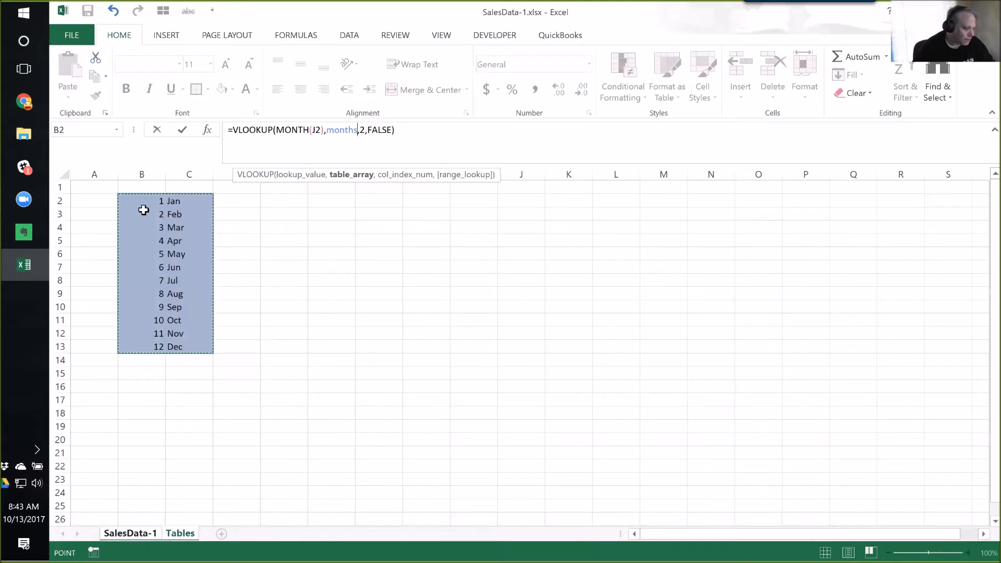
{"action": "left_click_drag", "start_coordinate": [287, 201], "coordinate": [340, 345]}
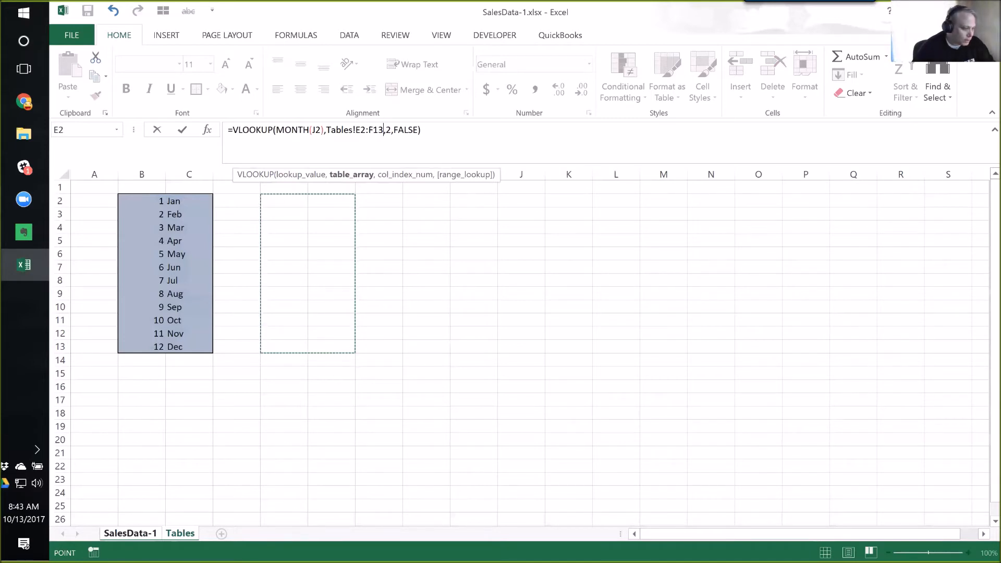
{"action": "left_click", "coordinate": [356, 130]}
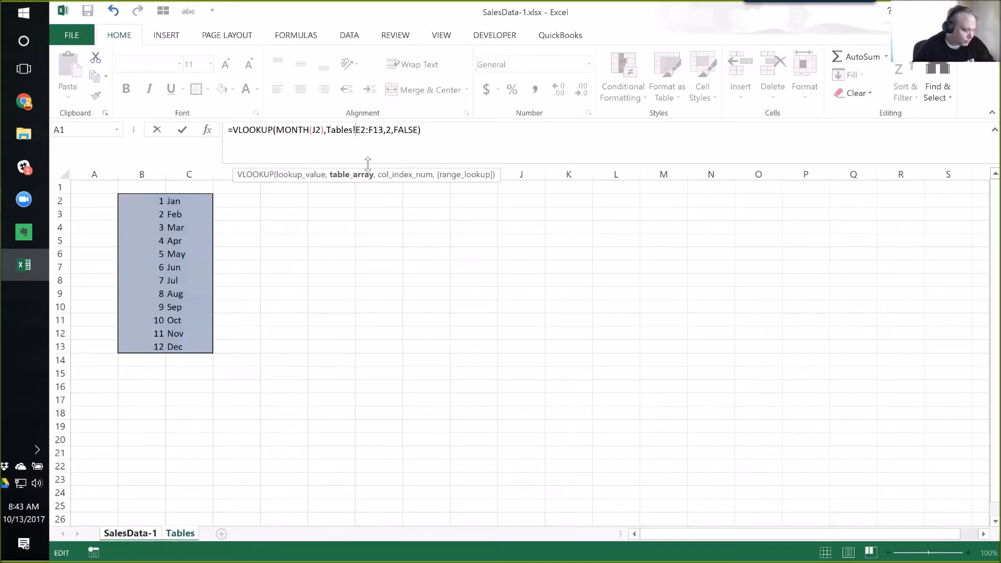
{"action": "type", "text": "$E$"}
{"action": "key", "text": "Right"}
{"action": "key", "text": "Right"}
{"action": "type", "text": "$"}
{"action": "key", "text": "Right"}
{"action": "type", "text": "$"}
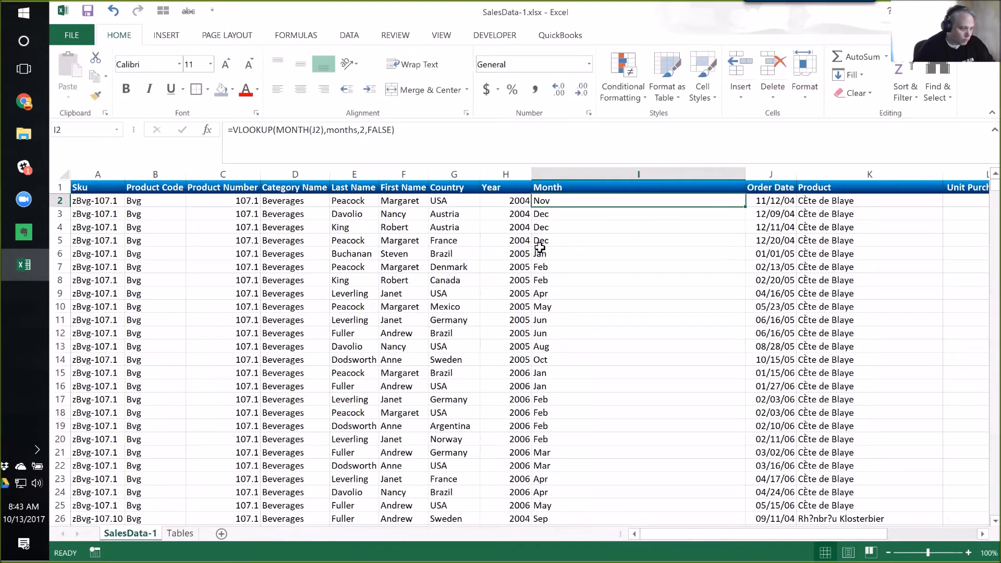
- Select the month lookup table B2:C13 on the Tables sheet to inspect its range name
{"action": "left_click", "coordinate": [178, 538]}
{"action": "left_click_drag", "start_coordinate": [159, 203], "coordinate": [188, 346]}
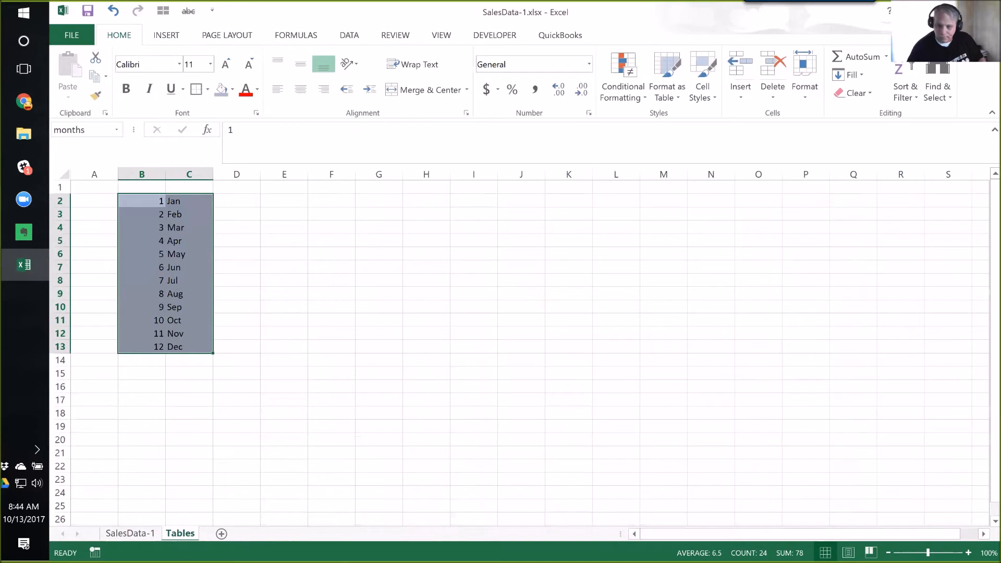
- Reselect B2:C13 on the Tables sheet and check the name assigned to the range
{"action": "key", "text": "alt+Tab"}
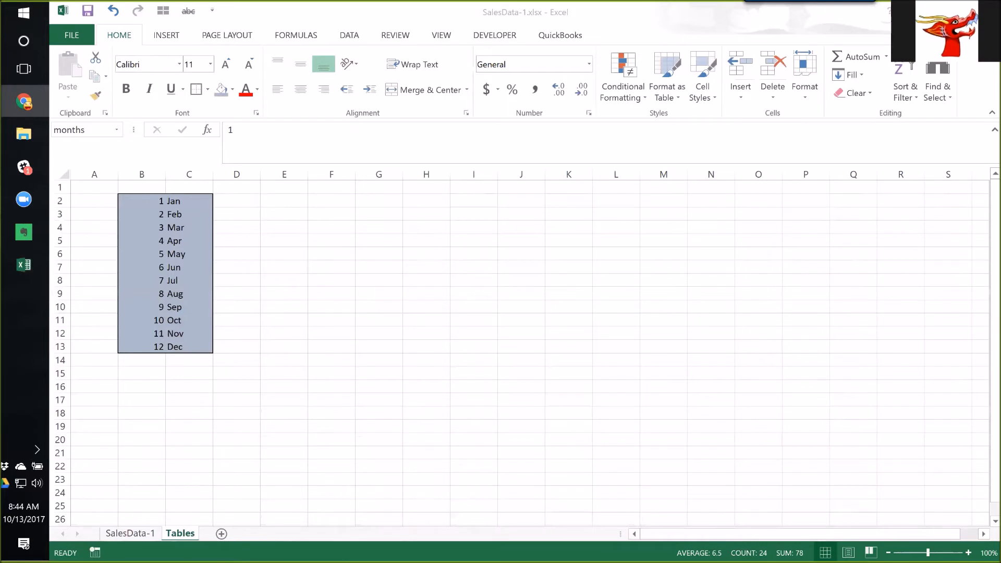
{"action": "left_click", "coordinate": [122, 536]}
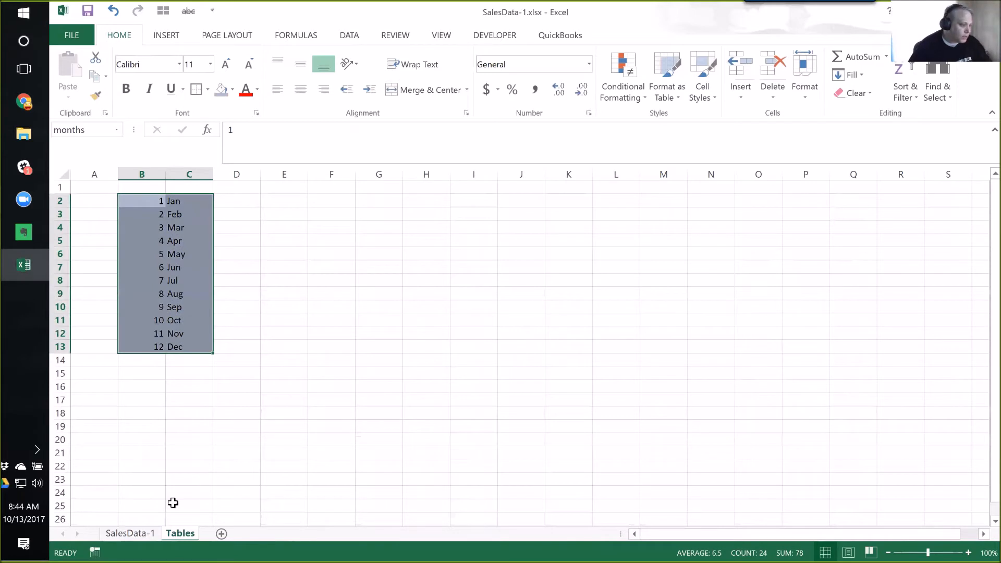
{"action": "left_click", "coordinate": [141, 201]}
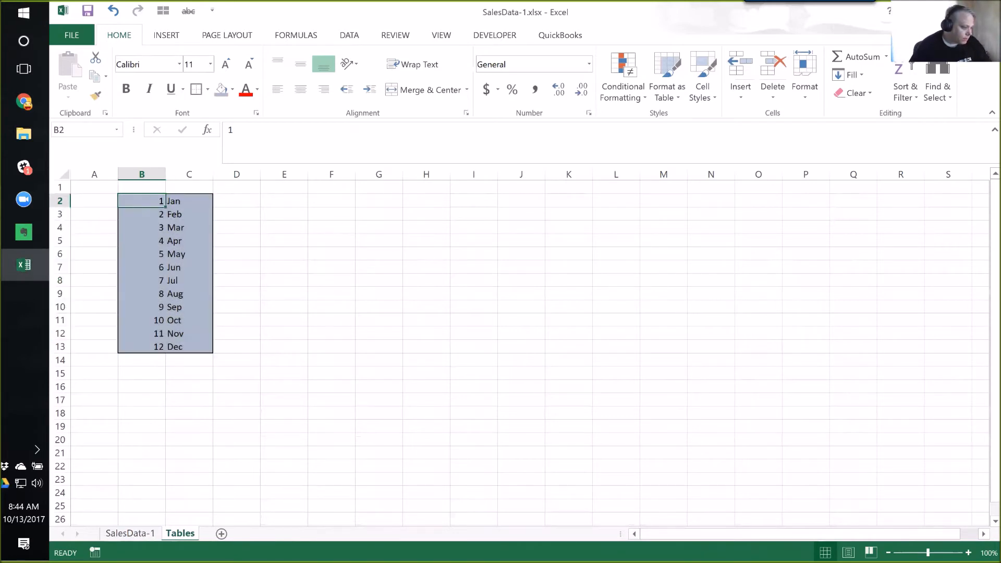
{"action": "left_click_drag", "start_coordinate": [159, 201], "coordinate": [183, 345]}
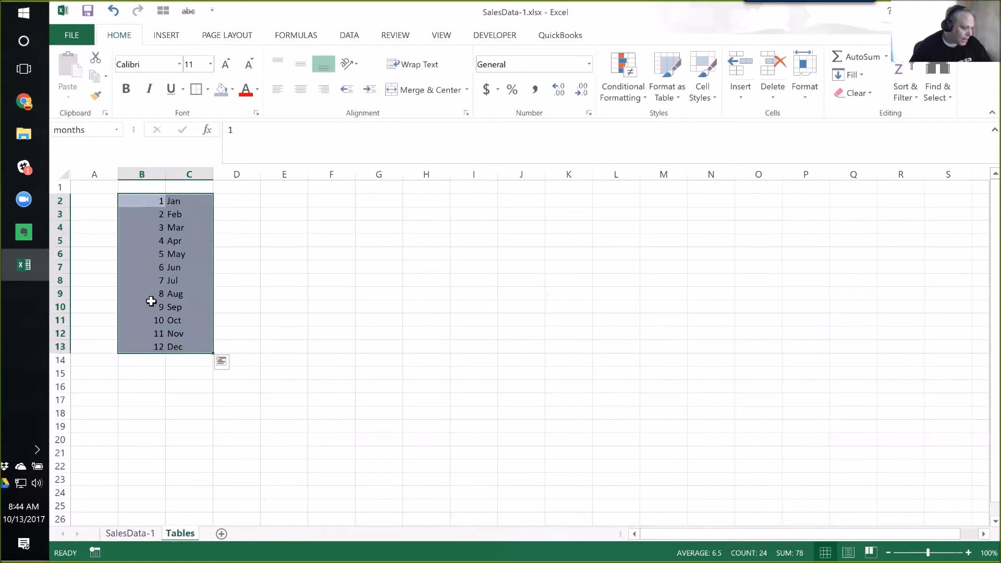
{"action": "left_click_drag", "start_coordinate": [94, 131], "coordinate": [2, 148]}
{"action": "key", "text": "Return"}
{"action": "left_click", "coordinate": [106, 181]}
- Go back to the SalesData-1 sheet and inspect the lookup table argument in I2's VLOOKUP formula
{"action": "left_click", "coordinate": [130, 533]}
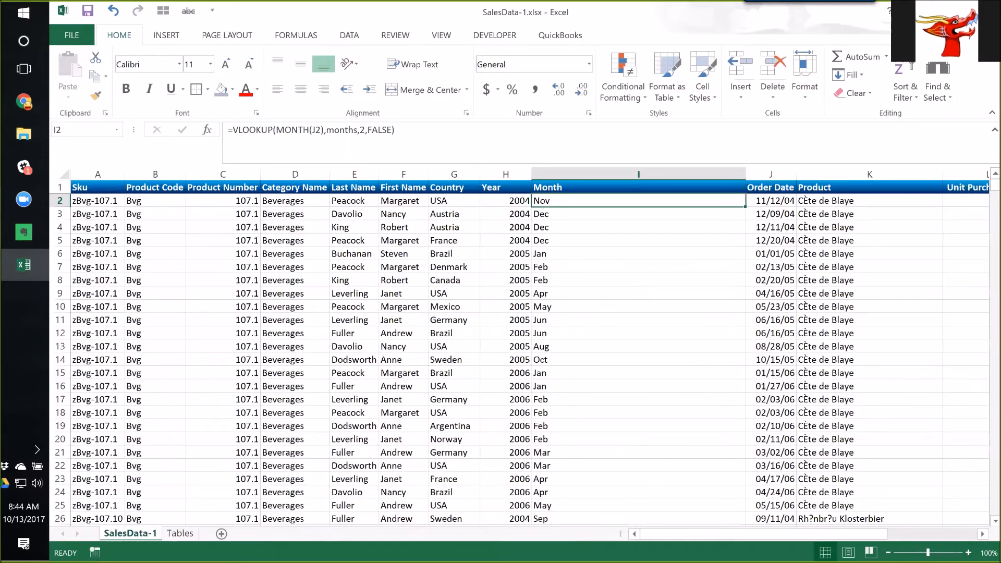
{"action": "left_click_drag", "start_coordinate": [327, 130], "coordinate": [348, 130]}
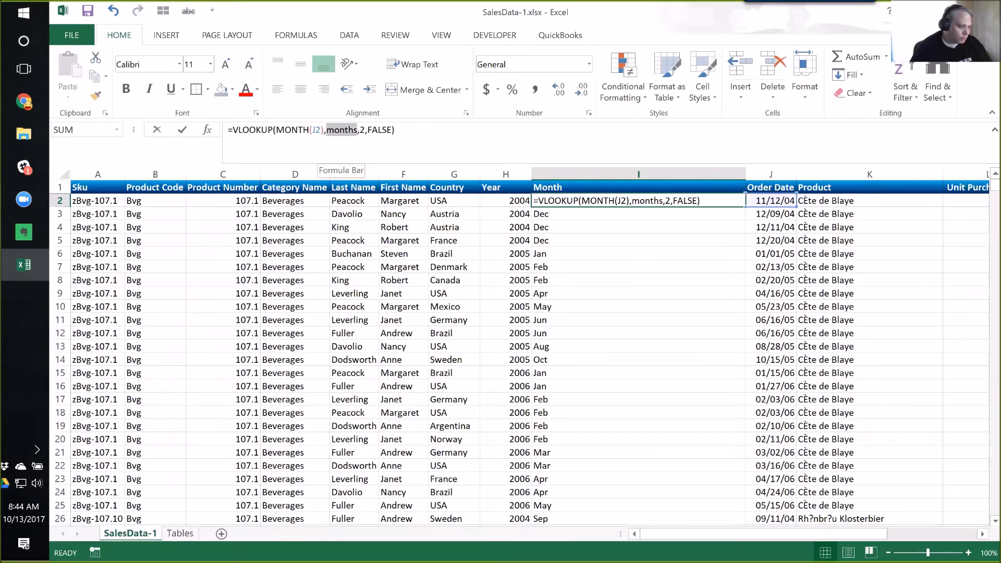
{"action": "key", "text": "ctrl+Return"}
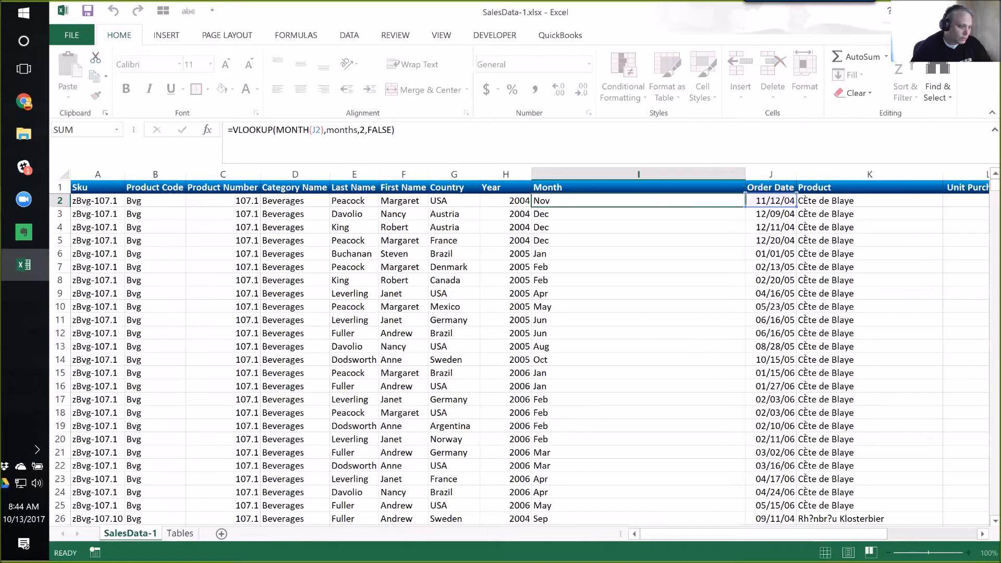
- Fit the Month column's width to its contents and check the Year, Month and Order Date cells in row 2
{"action": "double_click", "coordinate": [744, 178]}
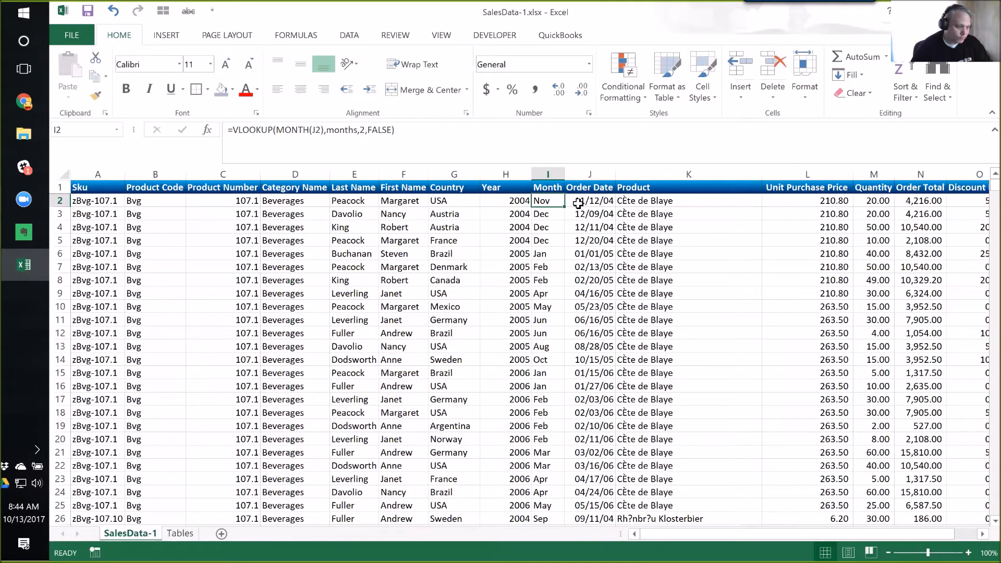
{"action": "left_click", "coordinate": [502, 200]}
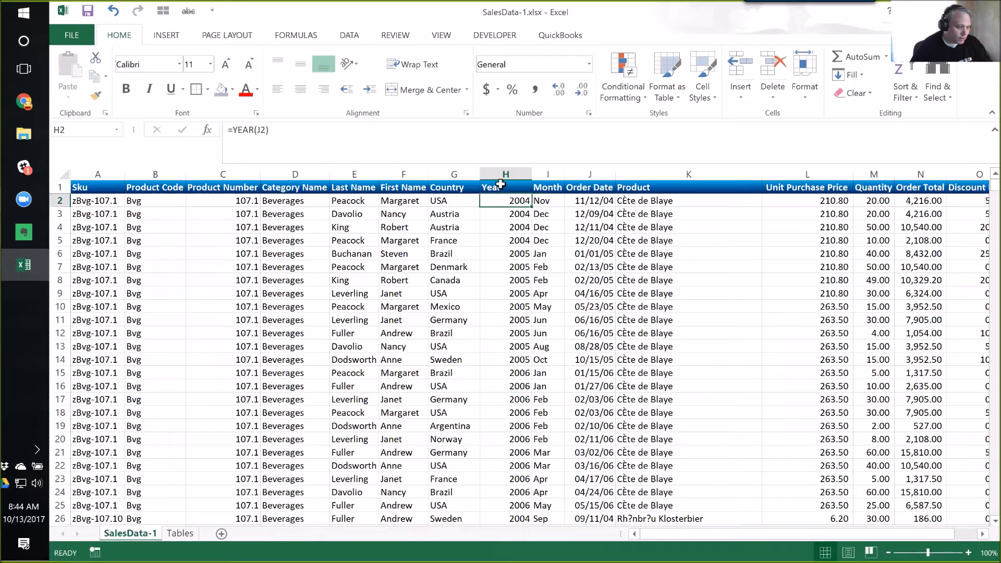
{"action": "left_click", "coordinate": [521, 174]}
{"action": "left_click", "coordinate": [548, 175]}
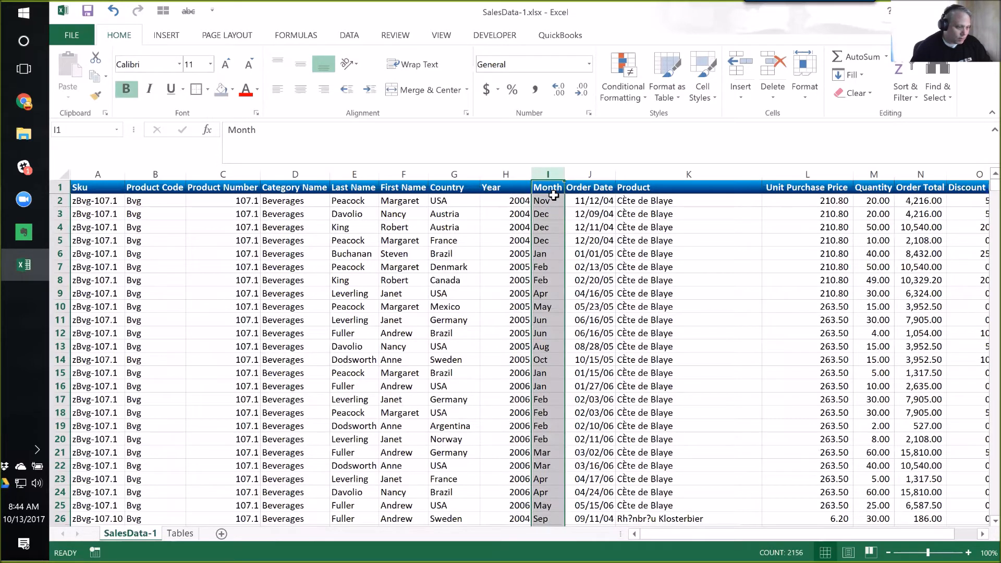
{"action": "left_click", "coordinate": [553, 199]}
{"action": "left_click", "coordinate": [580, 203]}
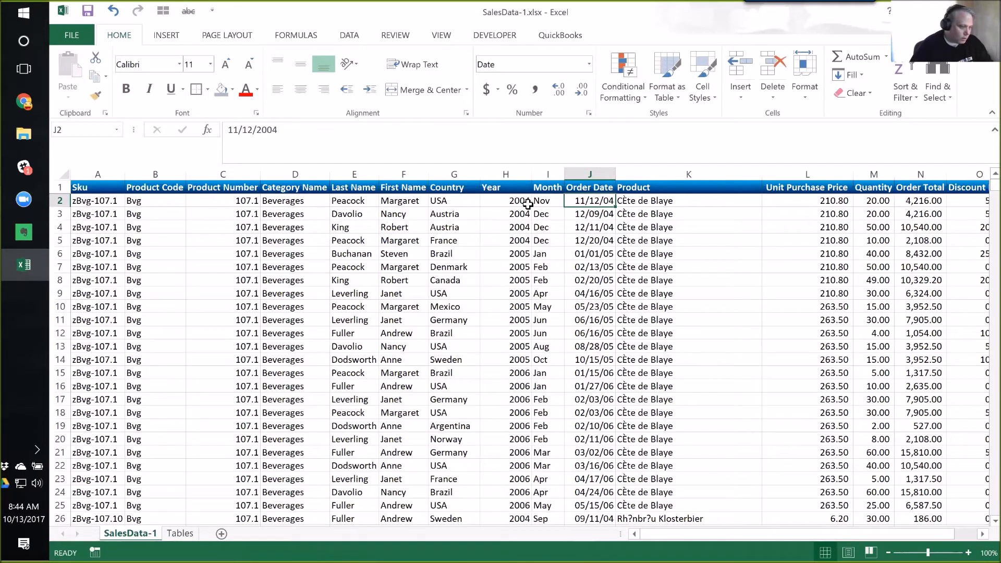
- Sort all the sales data by Order Date from oldest to newest only, removing the Sku sort level
{"action": "key", "text": "Home"}
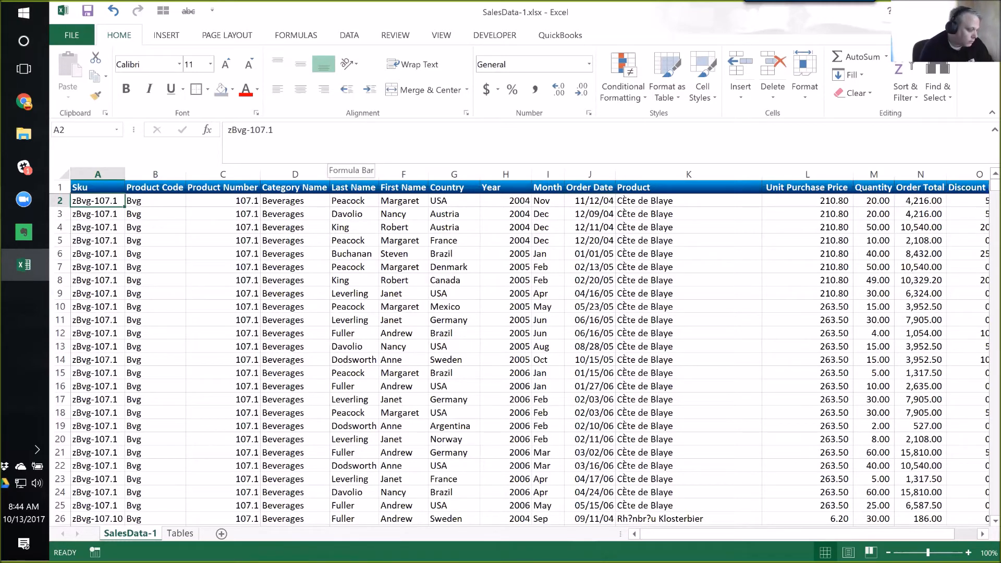
{"action": "key", "text": "Up"}
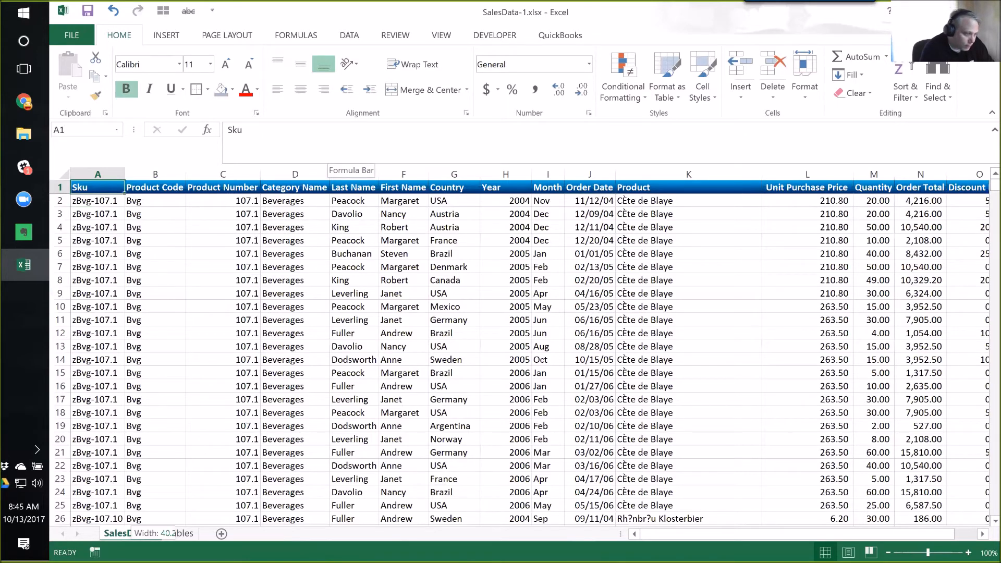
{"action": "key", "text": "ctrl+shift+End"}
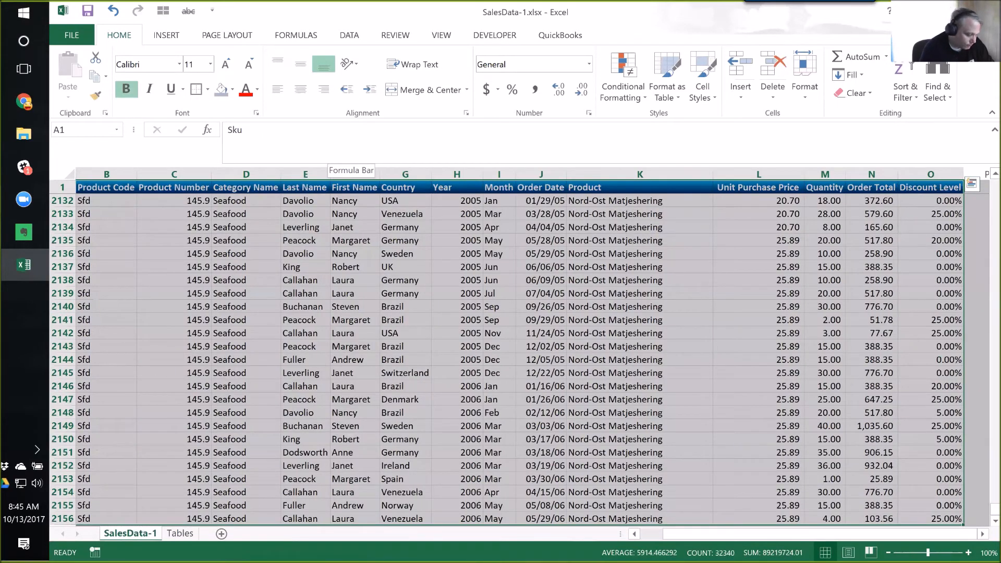
{"action": "left_click", "coordinate": [349, 35]}
{"action": "left_click", "coordinate": [399, 70]}
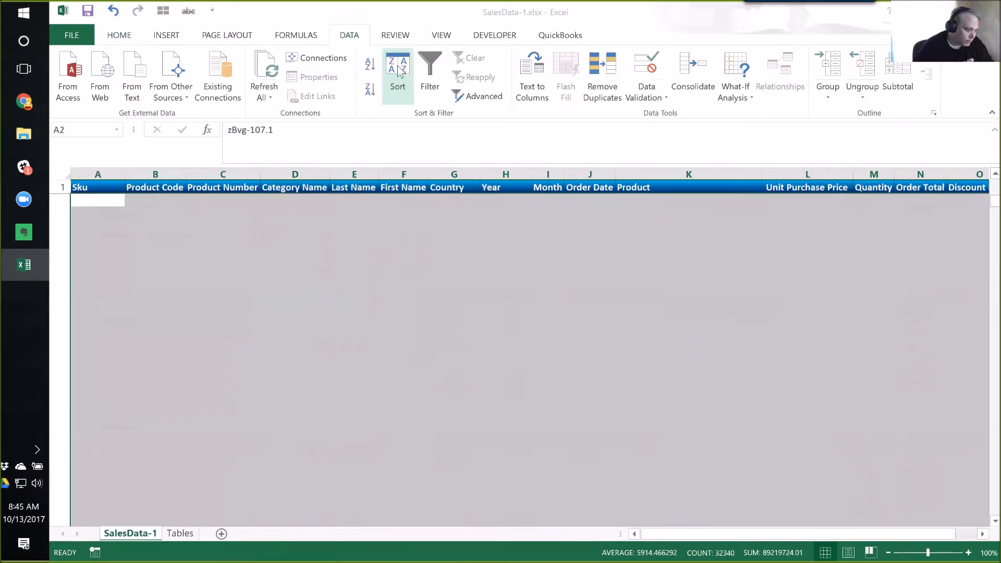
{"action": "left_click", "coordinate": [490, 163]}
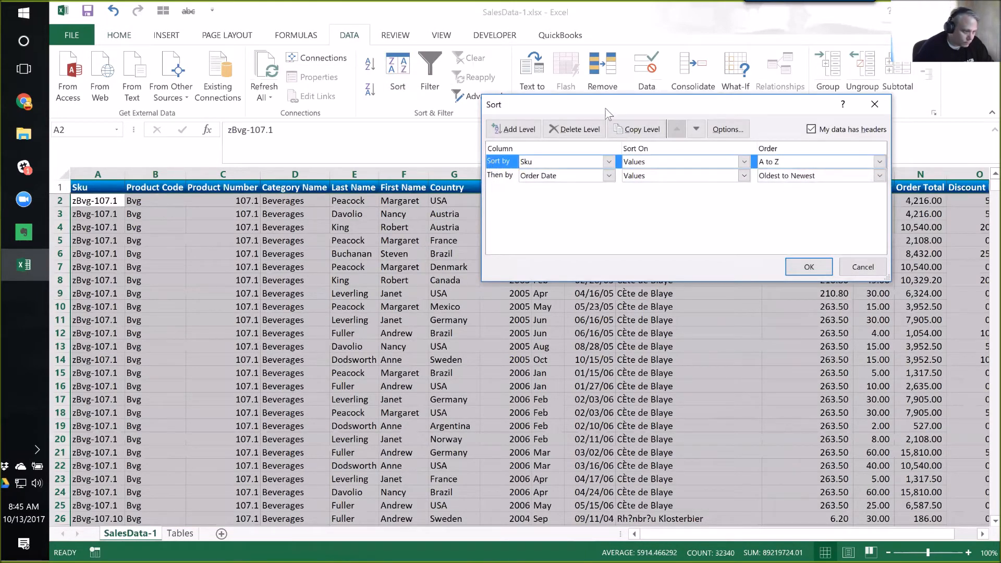
{"action": "left_click", "coordinate": [581, 128]}
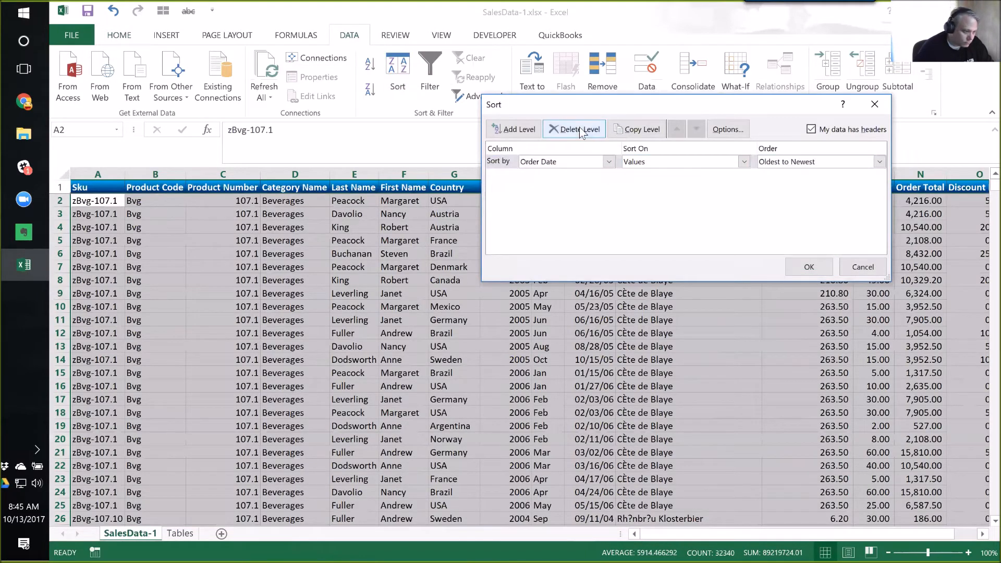
{"action": "left_click", "coordinate": [800, 268]}
- Scan down the Year column of the sorted data to locate the last order row from 2004
{"action": "left_click", "coordinate": [524, 204]}
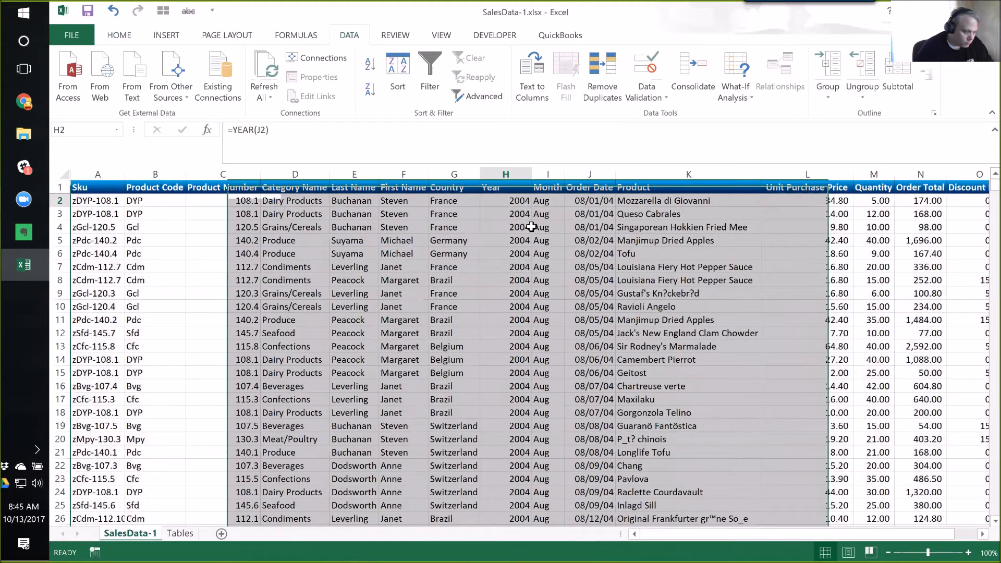
{"action": "key", "text": "Right"}
{"action": "key", "text": "Left"}
{"action": "key", "text": "Down"}
{"action": "key", "text": "Up"}
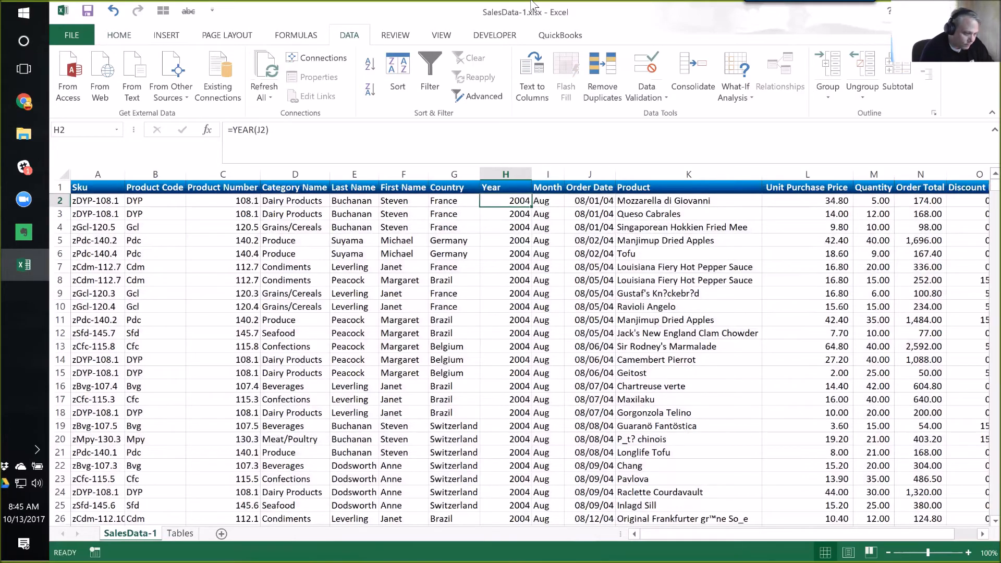
{"action": "key", "text": "Page_Down"}
{"action": "key", "text": "Page_Down"}
{"action": "key", "text": "Page_Down"}
{"action": "key", "text": "Page_Down"}
{"action": "key", "text": "Page_Down"}
{"action": "key", "text": "Page_Down"}
{"action": "key", "text": "Page_Down"}
{"action": "key", "text": "Page_Down"}
{"action": "key", "text": "Page_Down"}
{"action": "key", "text": "Page_Down"}
{"action": "key", "text": "Page_Down"}
{"action": "key", "text": "Page_Down"}
{"action": "key", "text": "Page_Down"}
{"action": "key", "text": "Page_Down"}
{"action": "key", "text": "Page_Up"}
{"action": "key", "text": "Page_Up"}
{"action": "key", "text": "Page_Up"}
{"action": "key", "text": "Down"}
{"action": "key", "text": "Down"}
{"action": "key", "text": "Down"}
{"action": "key", "text": "Down"}
{"action": "key", "text": "Down"}
{"action": "key", "text": "Down"}
{"action": "key", "text": "Down"}
{"action": "key", "text": "Down"}
{"action": "key", "text": "Down"}
{"action": "key", "text": "Down"}
{"action": "key", "text": "Down"}
{"action": "key", "text": "Down"}
{"action": "key", "text": "Down"}
{"action": "key", "text": "Down"}
{"action": "key", "text": "Down"}
{"action": "key", "text": "Down"}
{"action": "key", "text": "Down"}
{"action": "key", "text": "Down"}
{"action": "key", "text": "Down"}
{"action": "key", "text": "Down"}
{"action": "key", "text": "Down"}
{"action": "key", "text": "Down"}
{"action": "key", "text": "Down"}
{"action": "key", "text": "Down"}
{"action": "key", "text": "Down"}
{"action": "key", "text": "Down"}
{"action": "key", "text": "Down"}
{"action": "key", "text": "Down"}
{"action": "key", "text": "Down"}
{"action": "key", "text": "Down"}
{"action": "key", "text": "Down"}
{"action": "key", "text": "Down"}
{"action": "key", "text": "Down"}
{"action": "key", "text": "Down"}
{"action": "key", "text": "Down"}
{"action": "key", "text": "Down"}
{"action": "key", "text": "Down"}
{"action": "key", "text": "Down"}
{"action": "key", "text": "Down"}
{"action": "key", "text": "Down"}
{"action": "key", "text": "Down"}
{"action": "key", "text": "Down"}
{"action": "key", "text": "Down"}
{"action": "key", "text": "Down"}
{"action": "key", "text": "Down"}
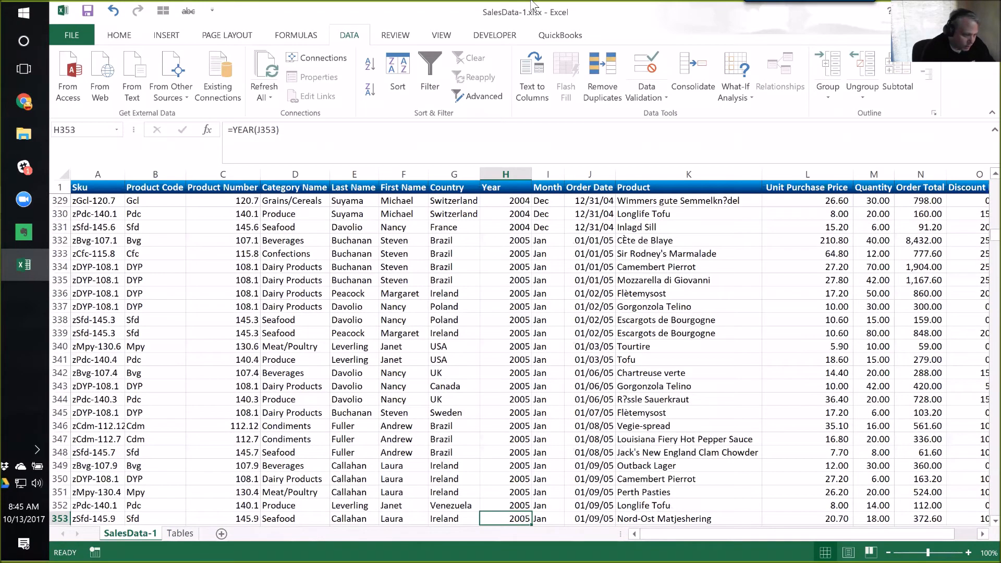
{"action": "key", "text": "Up"}
{"action": "key", "text": "Up"}
{"action": "key", "text": "Up"}
{"action": "key", "text": "Up"}
{"action": "key", "text": "Up"}
{"action": "key", "text": "Up"}
{"action": "key", "text": "Up"}
{"action": "key", "text": "Up"}
{"action": "key", "text": "Up"}
{"action": "key", "text": "Up"}
{"action": "key", "text": "Up"}
{"action": "key", "text": "Up"}
{"action": "key", "text": "Up"}
{"action": "key", "text": "Up"}
{"action": "key", "text": "Up"}
{"action": "key", "text": "Up"}
{"action": "key", "text": "Up"}
{"action": "key", "text": "Up"}
{"action": "key", "text": "Up"}
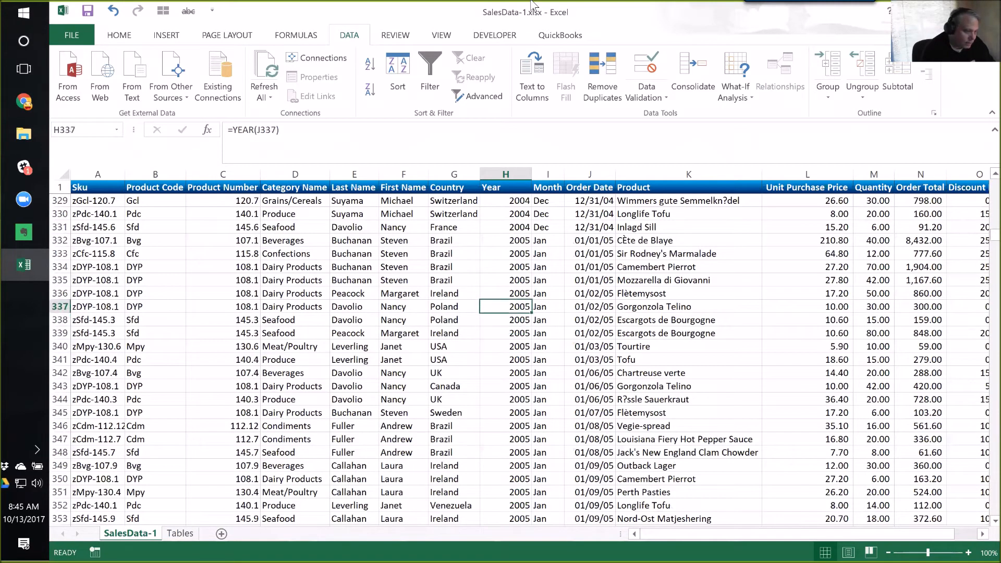
{"action": "key", "text": "Up"}
{"action": "key", "text": "Up"}
{"action": "key", "text": "Up"}
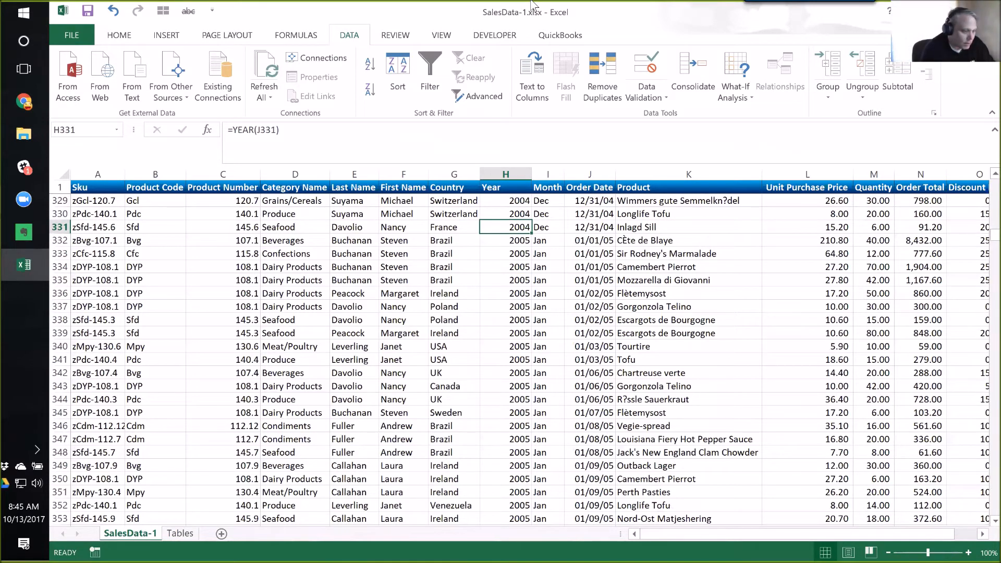
- Try to replace 2004 with 2007 in the order dates J2:J331
{"action": "key", "text": "Right"}
{"action": "key", "text": "Right"}
{"action": "key", "text": "ctrl+shift+Up"}
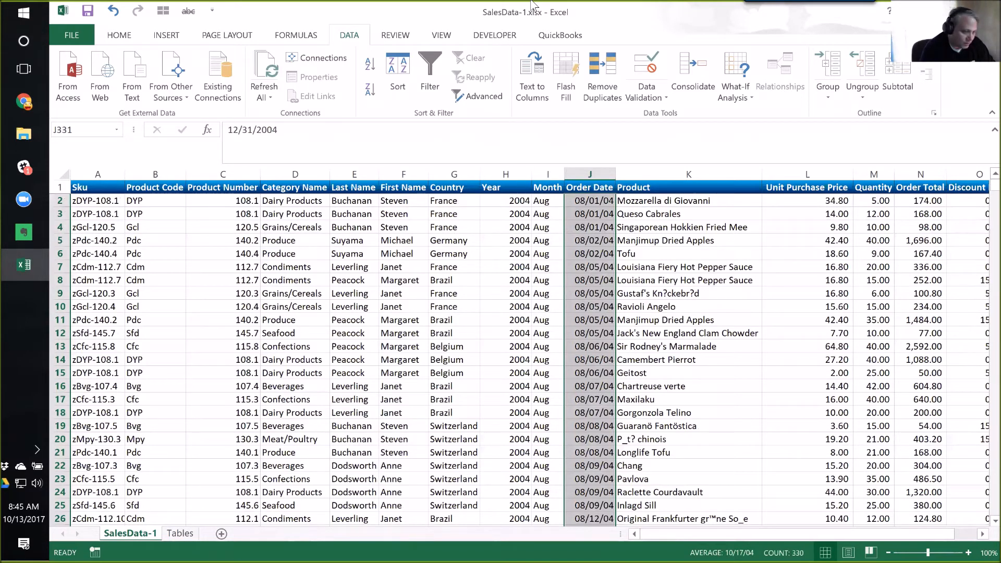
{"action": "key", "text": "ctrl+f"}
{"action": "type", "text": "z"}
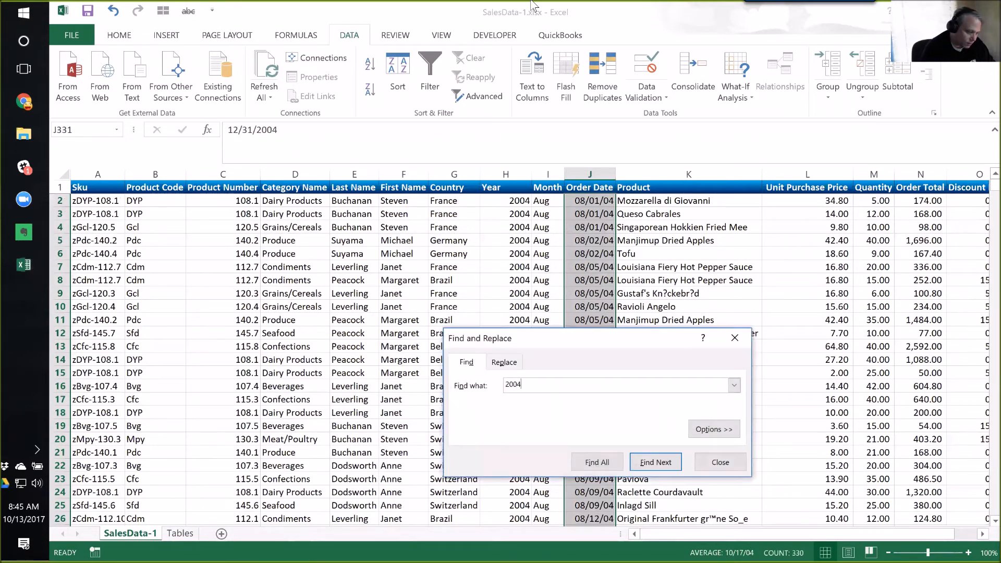
{"action": "key", "text": "ctrl+h"}
{"action": "type", "text": "2007"}
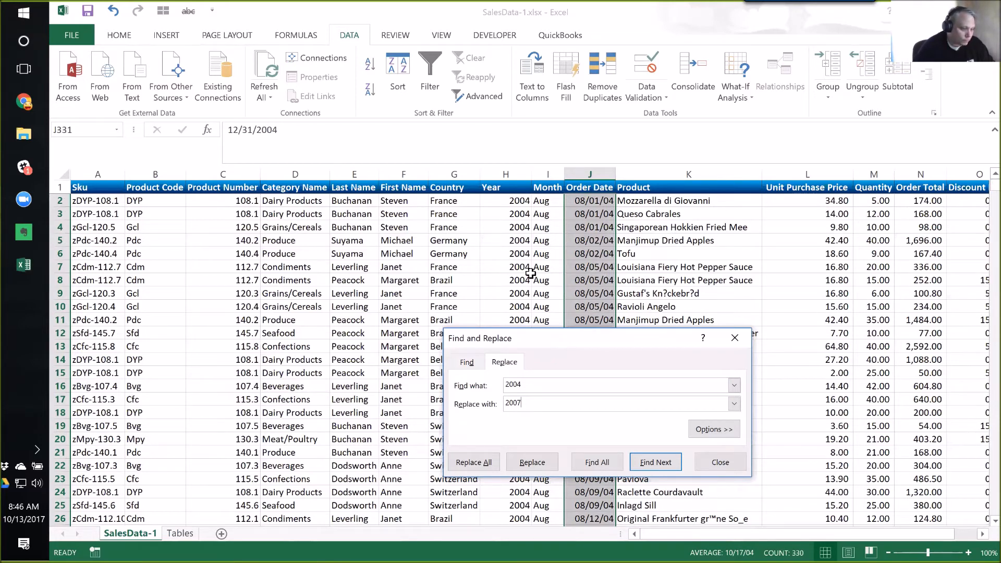
{"action": "key", "text": "Escape"}
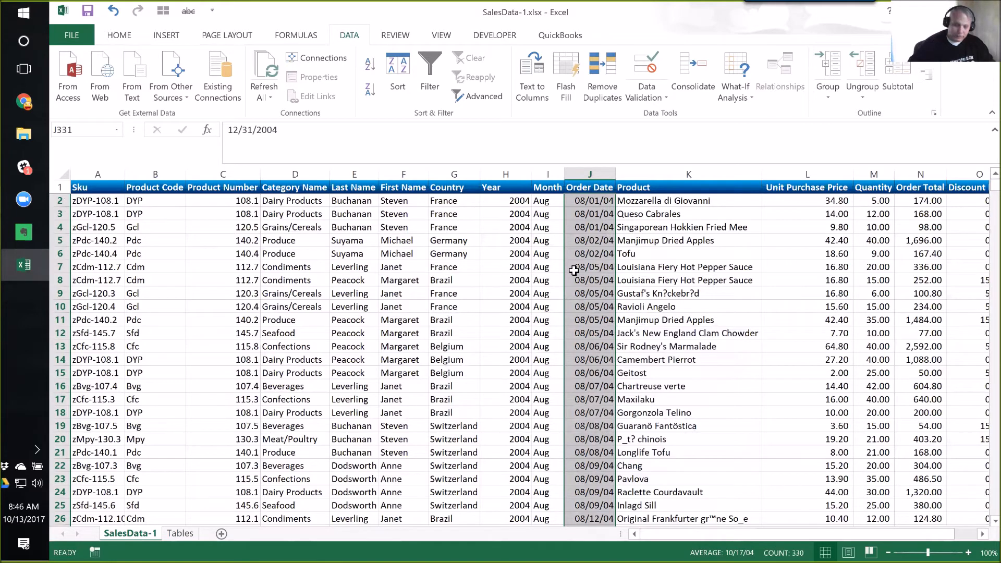
- Select the entire sales data range from A1 to its last cell and turn on filtering for it
{"action": "left_click", "coordinate": [589, 228]}
{"action": "key", "text": "ctrl+Up"}
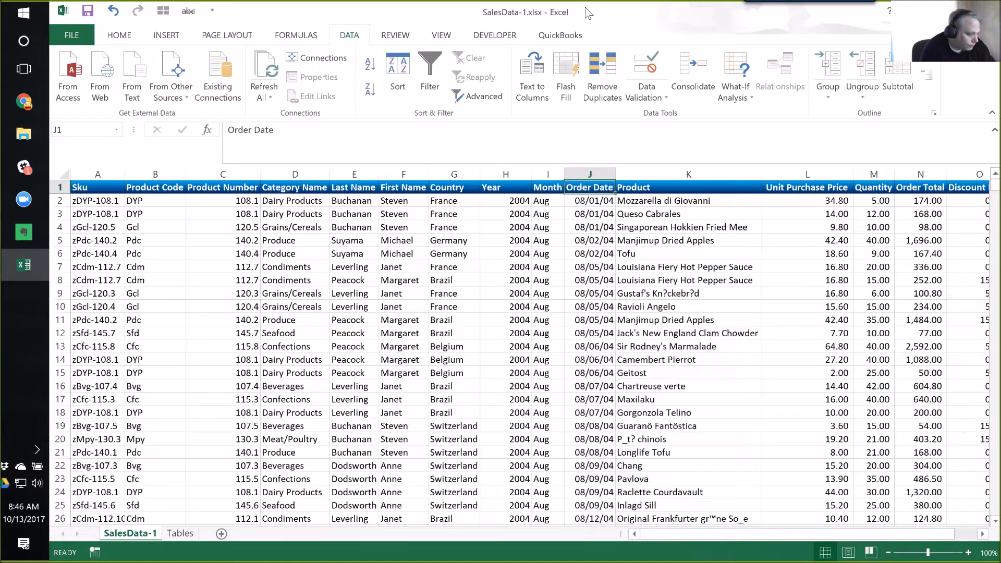
{"action": "key", "text": "ctrl+Left"}
{"action": "key", "text": "ctrl+shift+End"}
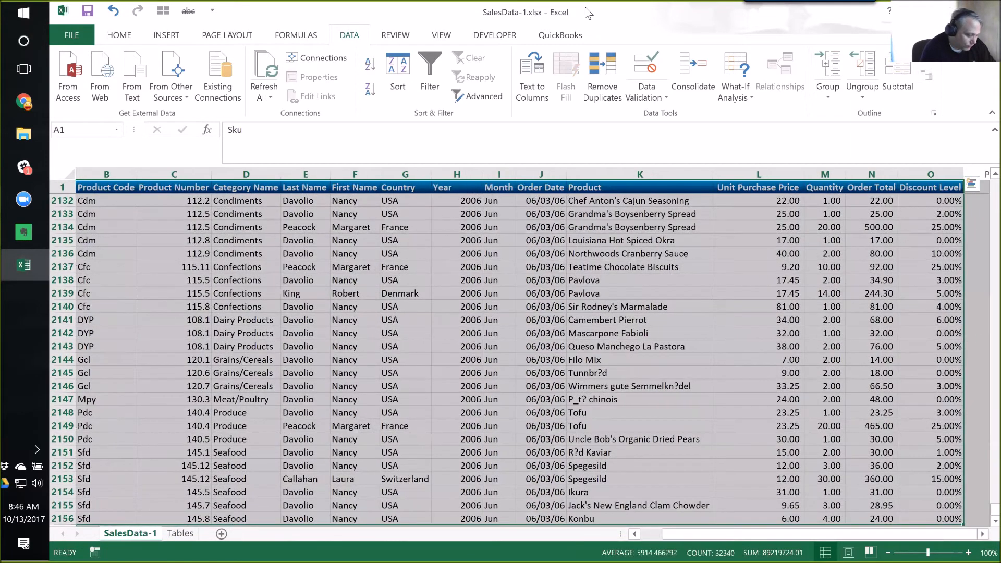
{"action": "key", "text": "ctrl+Home"}
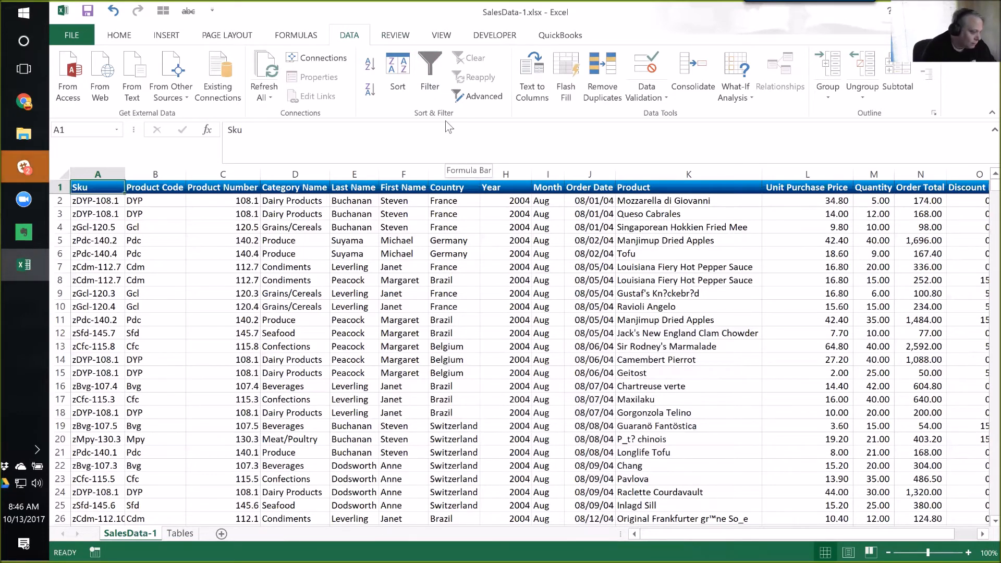
{"action": "key", "text": "ctrl+shift+End"}
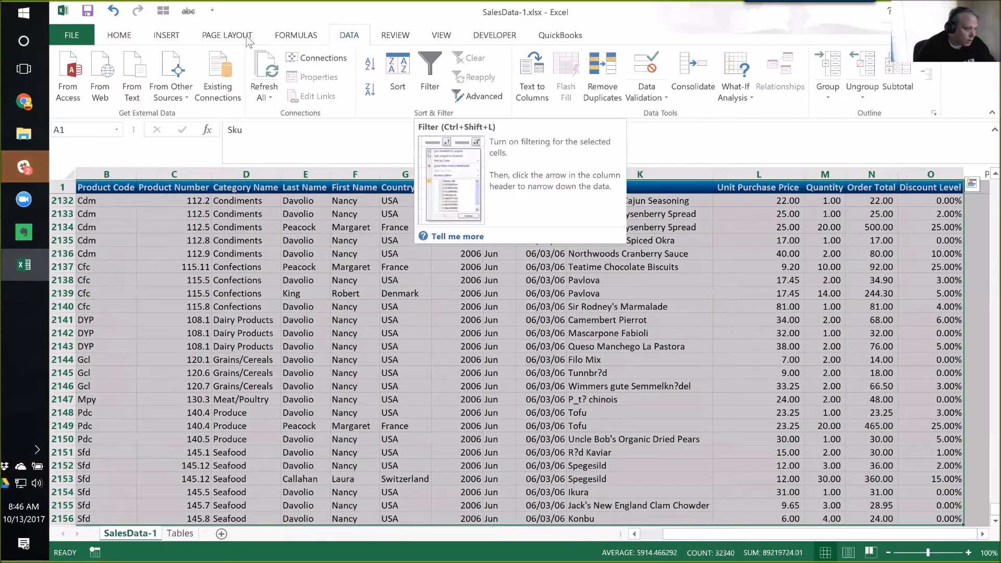
{"action": "left_click", "coordinate": [430, 73]}
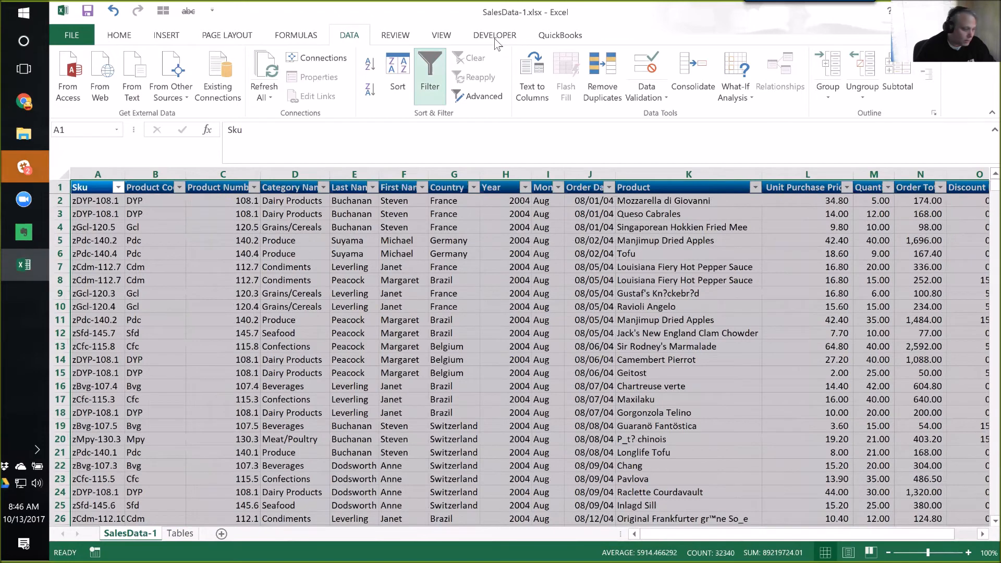
- Fit the widths of all columns on SalesData-1 to their contents
{"action": "left_click", "coordinate": [64, 174]}
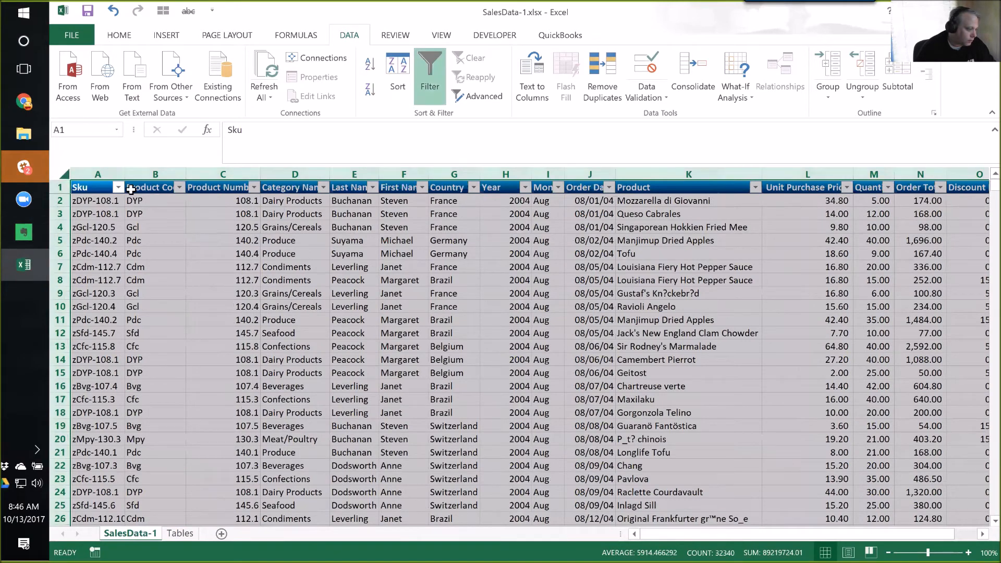
{"action": "double_click", "coordinate": [125, 174]}
{"action": "left_click", "coordinate": [101, 202]}
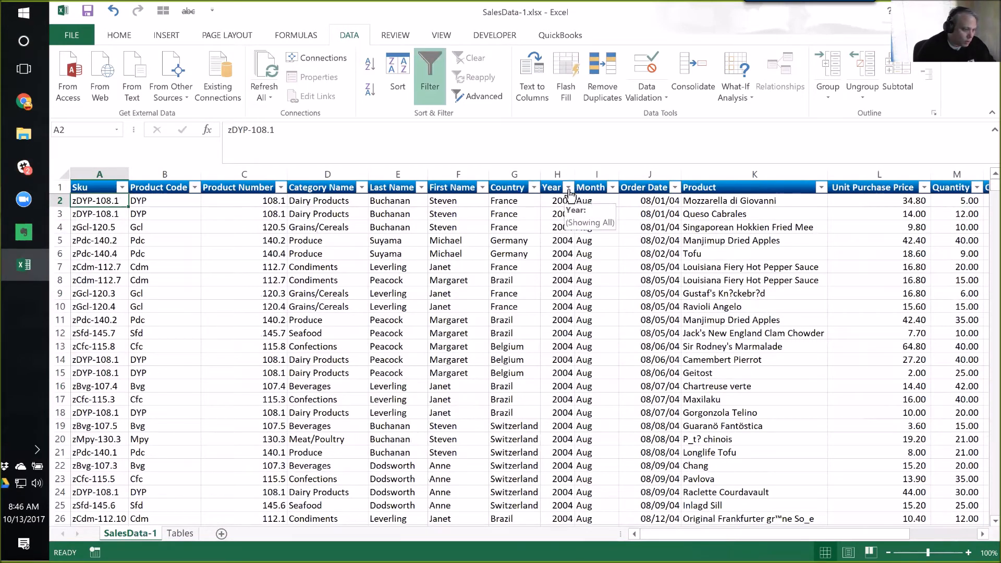
- Select all sales data from A1 to its last row and column and sort it by Order Date, Oldest to Newest
{"action": "key", "text": "Up"}
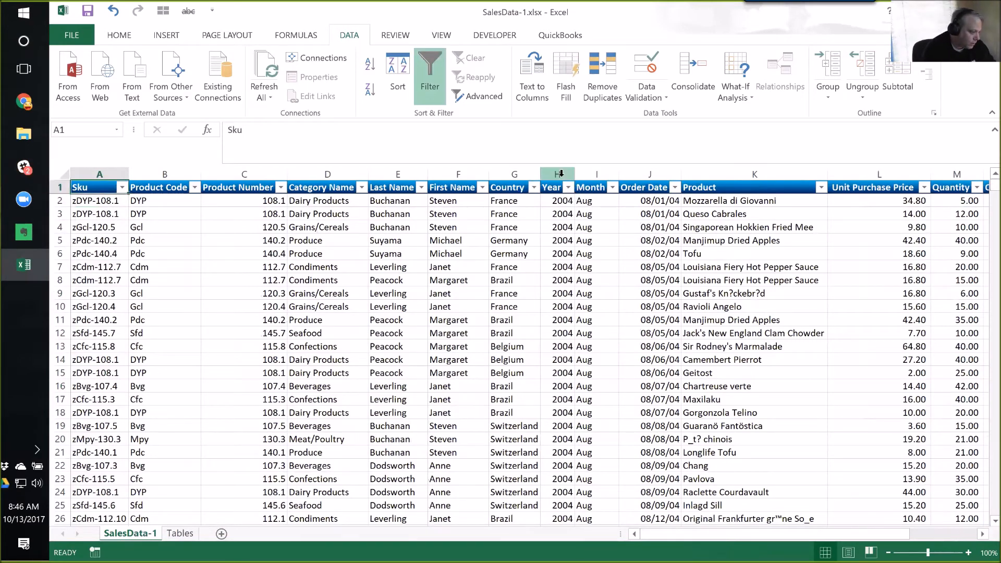
{"action": "key", "text": "ctrl+shift+Down"}
{"action": "key", "text": "ctrl+shift+Right"}
{"action": "key", "text": "alt+a"}
{"action": "key", "text": "s"}
{"action": "key", "text": "s"}
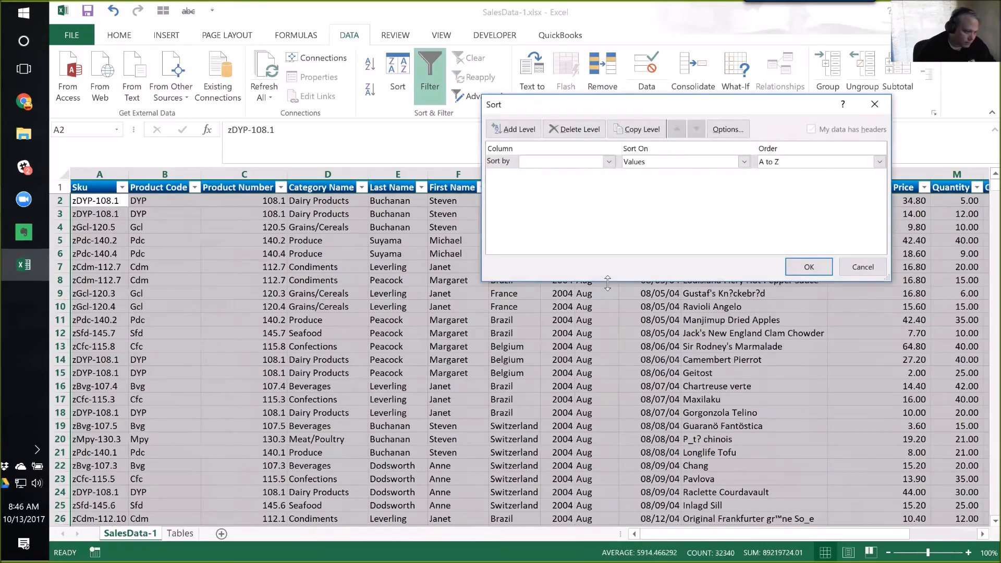
{"action": "left_click", "coordinate": [577, 161]}
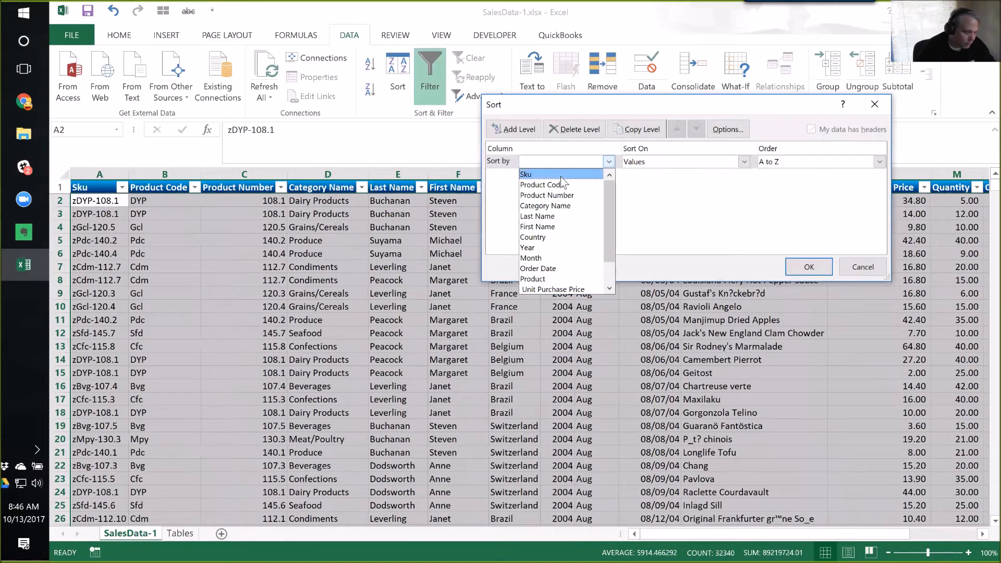
{"action": "left_click", "coordinate": [539, 268]}
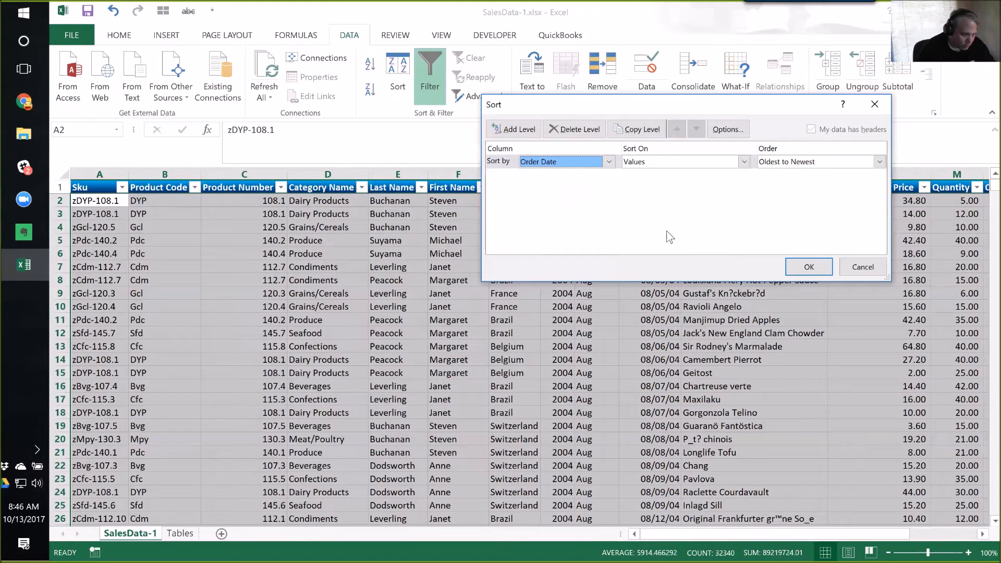
{"action": "left_click", "coordinate": [802, 265]}
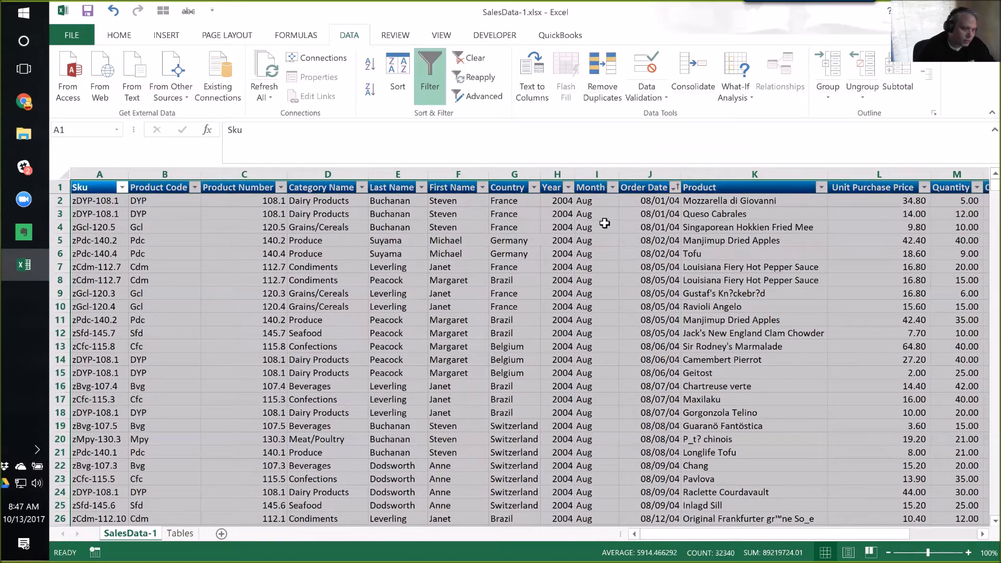
- Re-sort the selected sales data by Sku values from A to Z instead of by Order Date
{"action": "key", "text": "alt+a"}
{"action": "key", "text": "s"}
{"action": "key", "text": "s"}
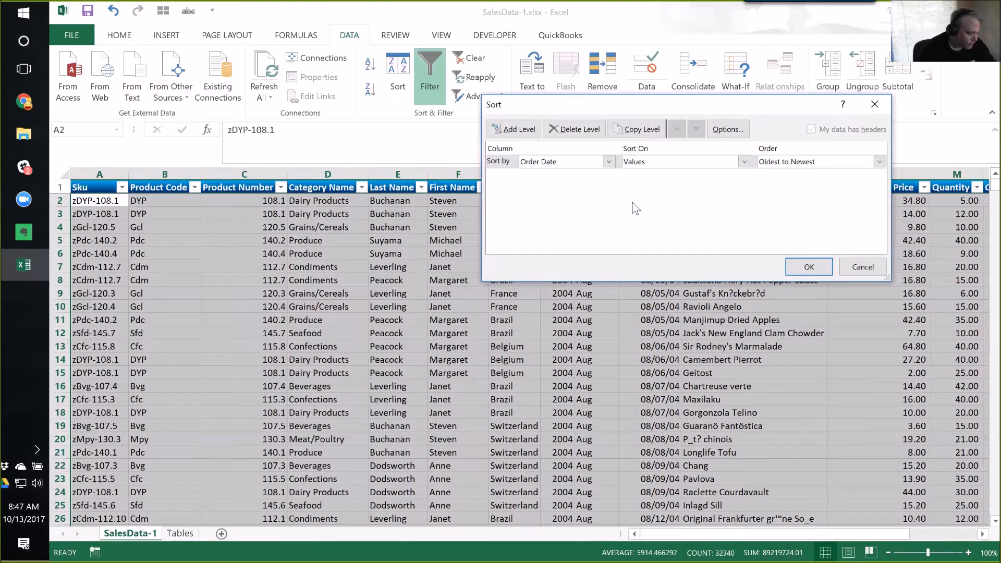
{"action": "left_click", "coordinate": [609, 162]}
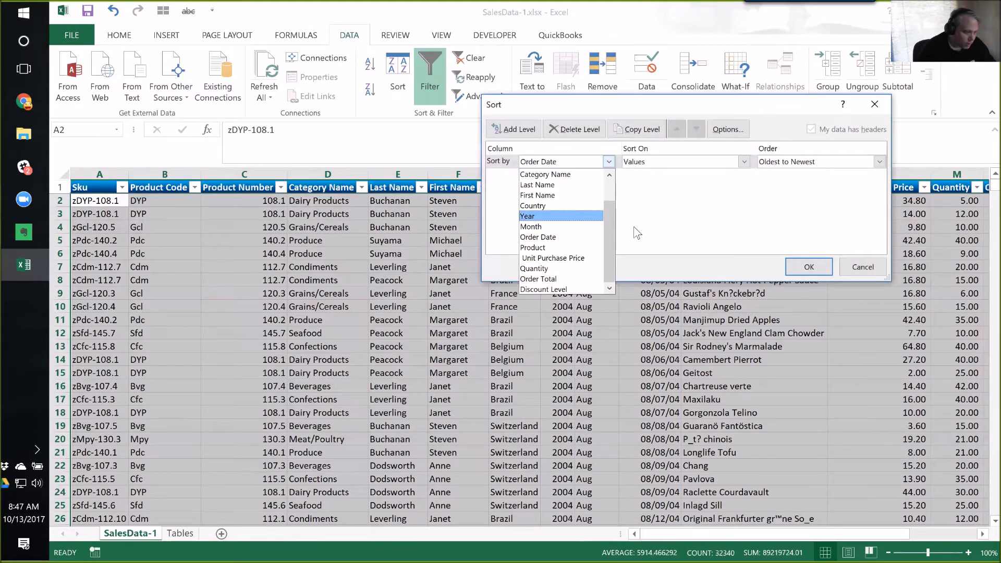
{"action": "scroll", "coordinate": [608, 205], "scroll_direction": "up", "scroll_amount": 1}
{"action": "left_click", "coordinate": [546, 176]}
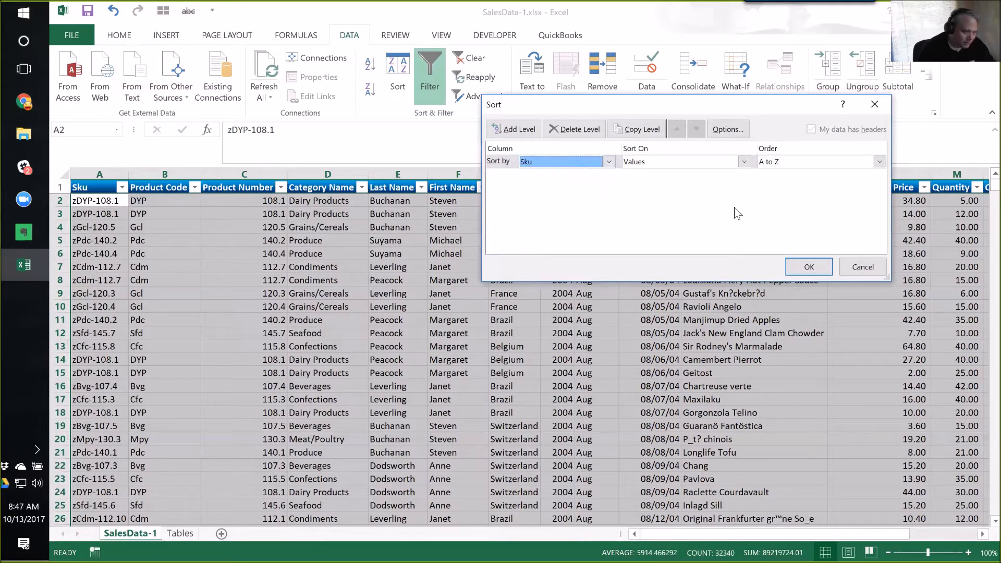
{"action": "left_click", "coordinate": [828, 263]}
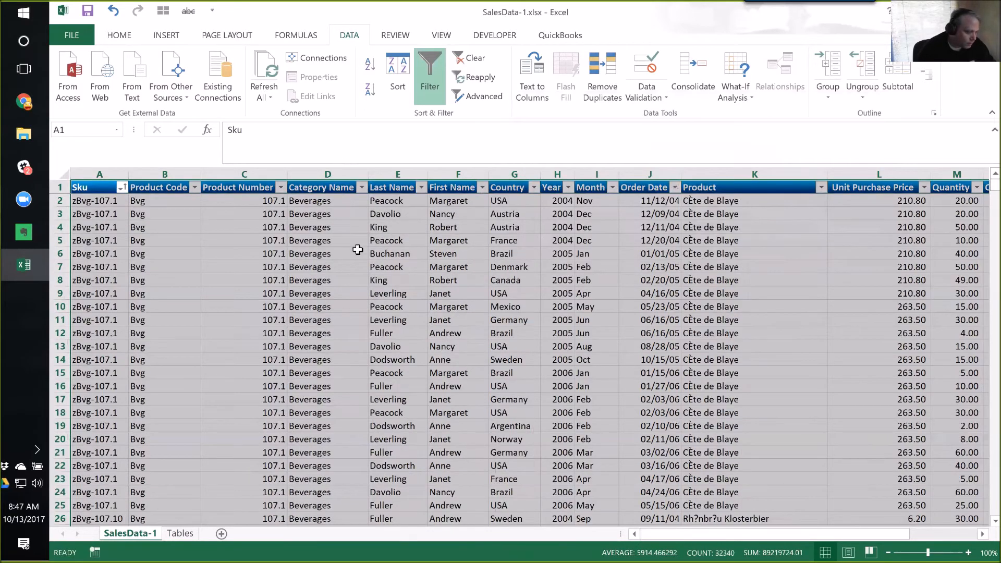
{"action": "left_click", "coordinate": [649, 202]}
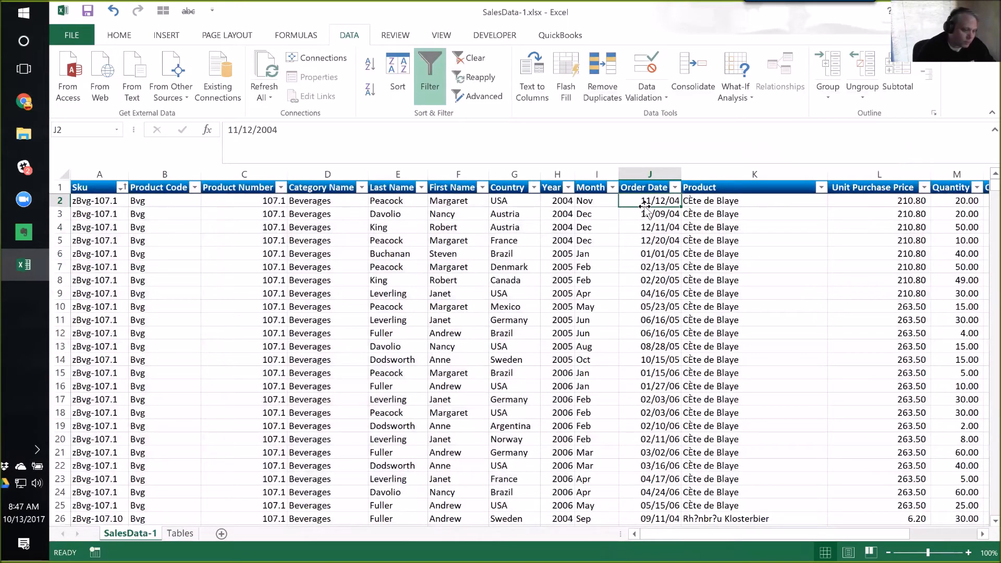
{"action": "left_click", "coordinate": [76, 201]}
{"action": "left_click", "coordinate": [79, 174]}
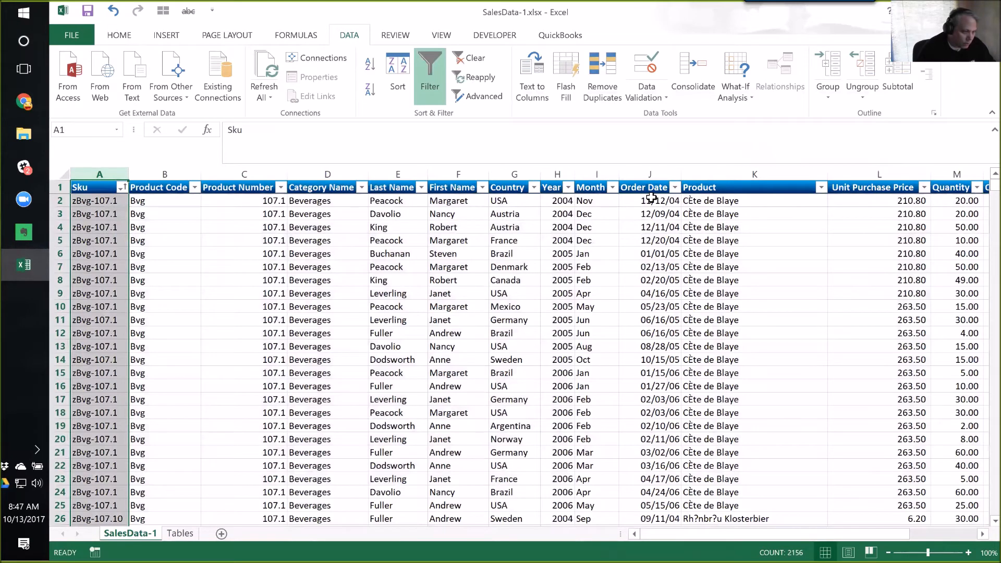
- Filter the Order Date column to show only orders from 2004
{"action": "left_click", "coordinate": [670, 198]}
{"action": "left_click", "coordinate": [675, 188]}
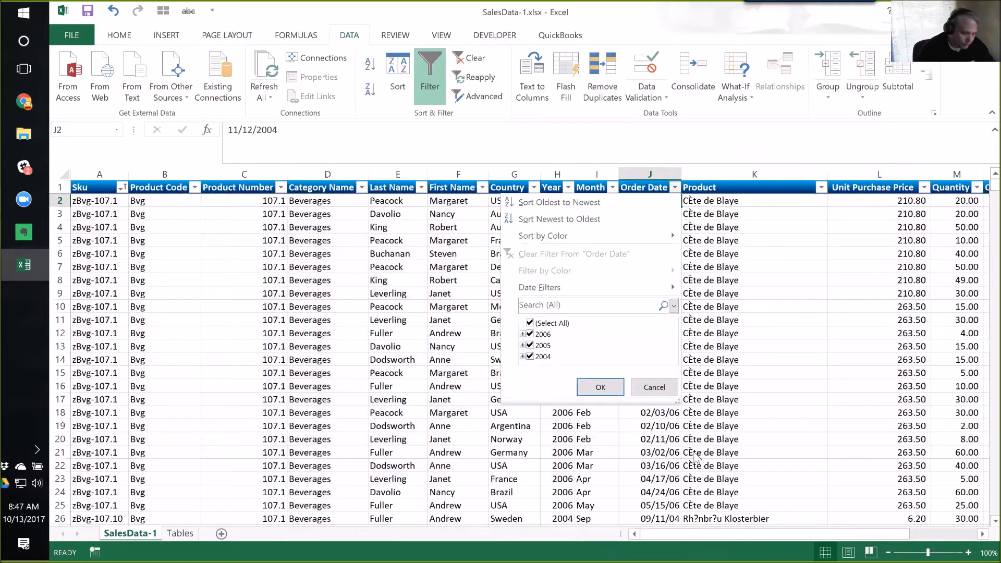
{"action": "left_click_drag", "start_coordinate": [676, 400], "coordinate": [712, 463]}
{"action": "left_click", "coordinate": [530, 322]}
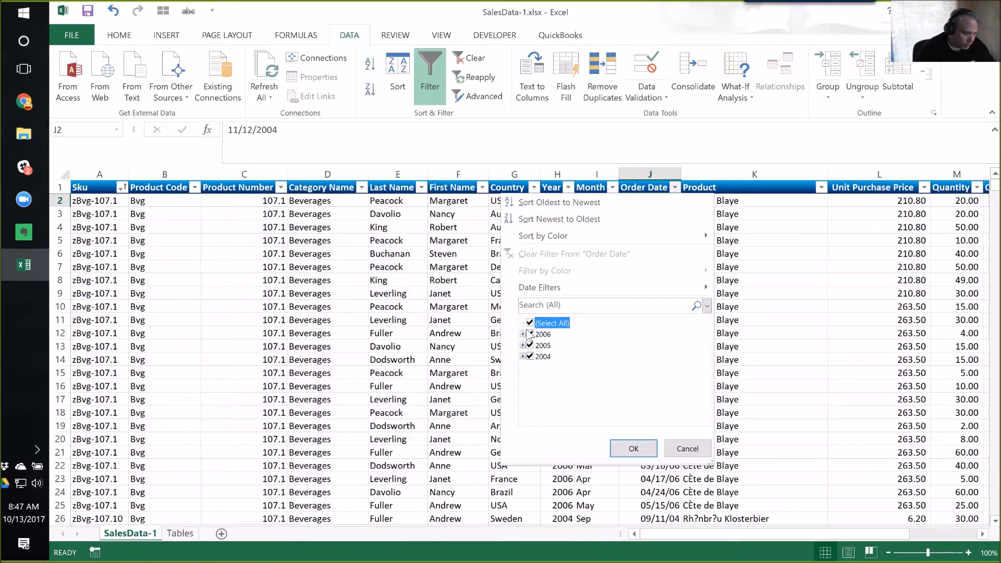
{"action": "left_click", "coordinate": [530, 356]}
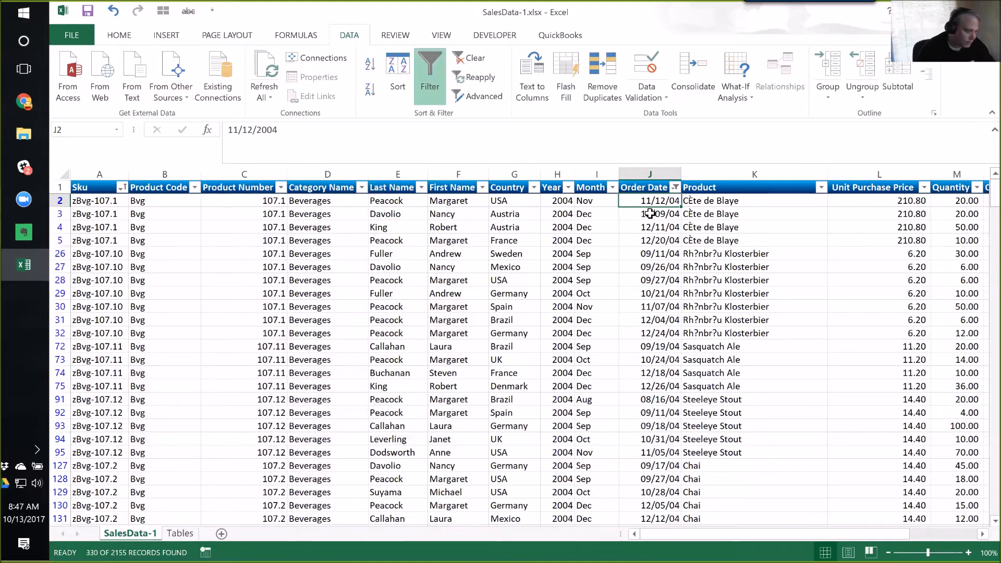
- Filter the Category Name column to show only Condiments
{"action": "left_click", "coordinate": [361, 187]}
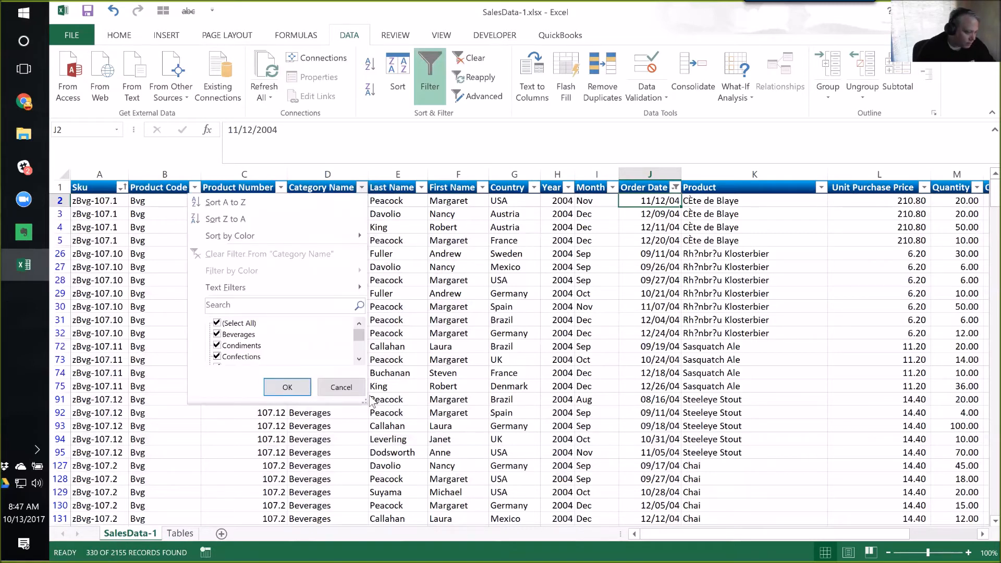
{"action": "left_click_drag", "start_coordinate": [370, 401], "coordinate": [411, 475]}
{"action": "left_click", "coordinate": [229, 322]}
{"action": "left_click", "coordinate": [241, 345]}
{"action": "left_click", "coordinate": [327, 461]}
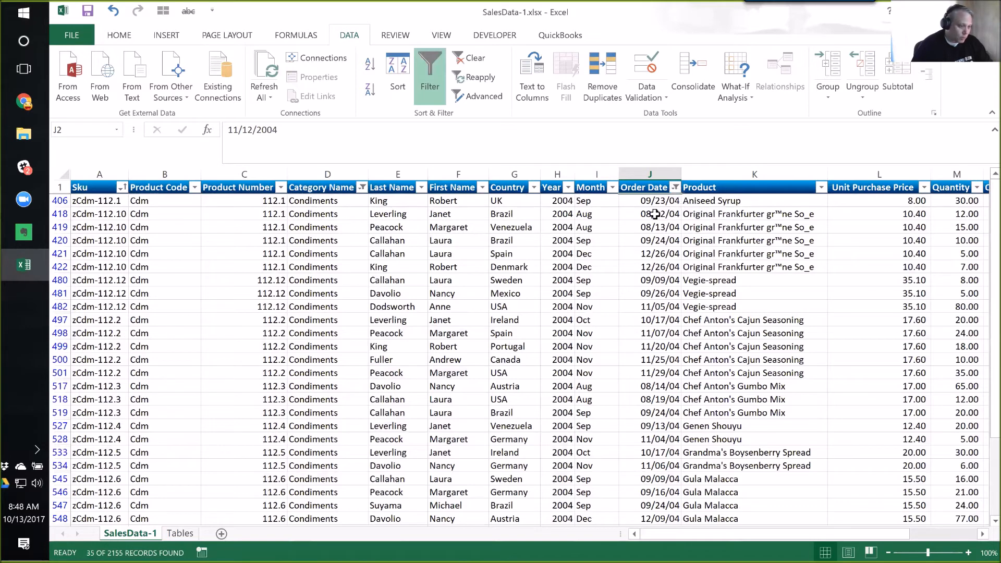
- Review the filter choices offered for the Order Date and Year columns without changing either filter
{"action": "left_click", "coordinate": [676, 187]}
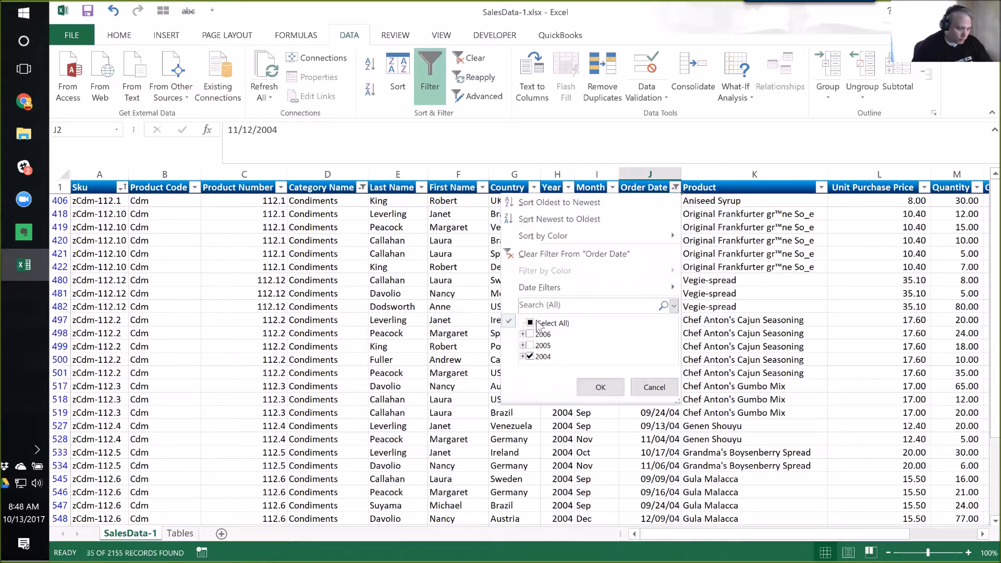
{"action": "left_click", "coordinate": [640, 386]}
{"action": "left_click", "coordinate": [558, 347]}
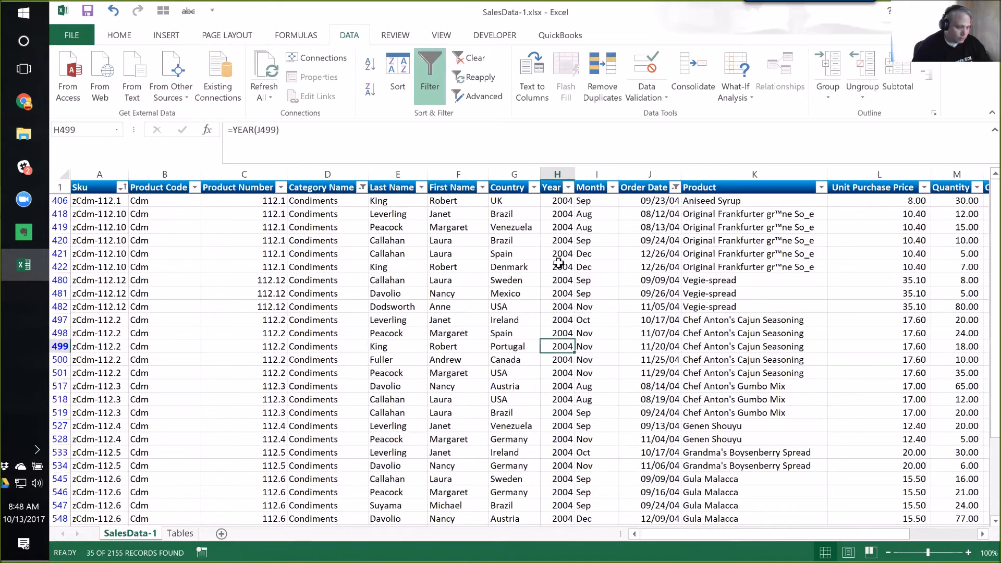
{"action": "left_click", "coordinate": [569, 188]}
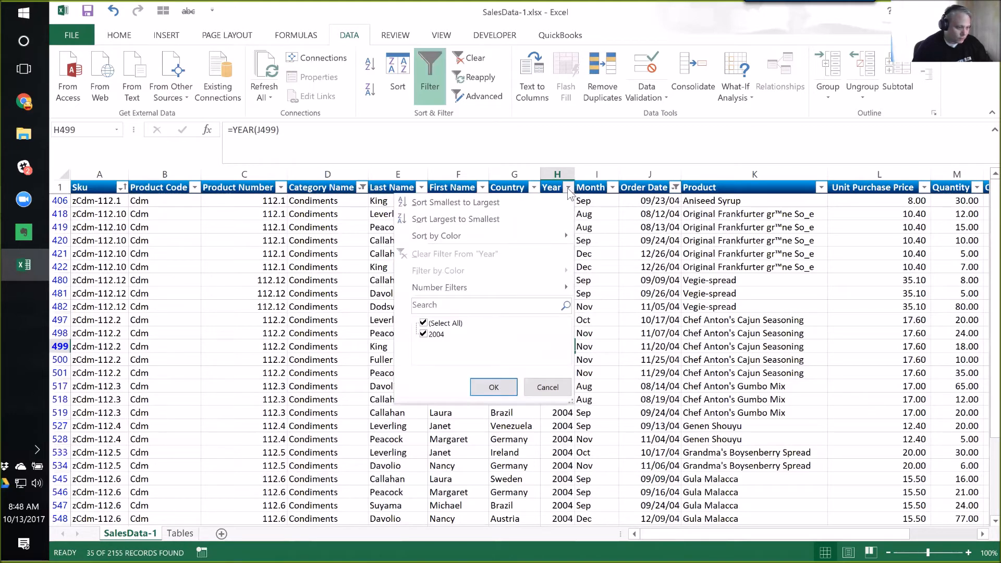
{"action": "left_click", "coordinate": [621, 198]}
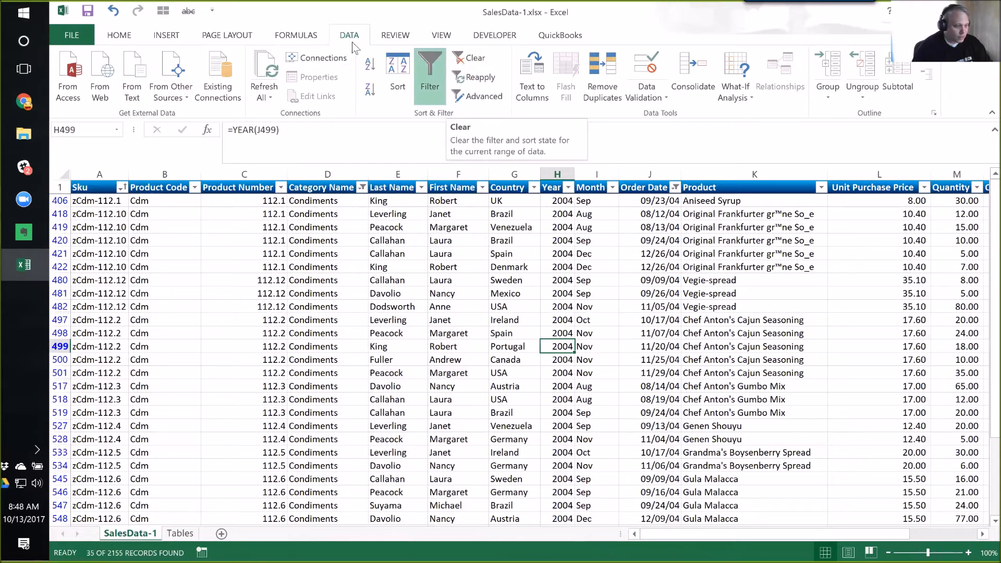
- Clear all filters from the sales data and return to the first data row in the Sku column
{"action": "left_click", "coordinate": [475, 61]}
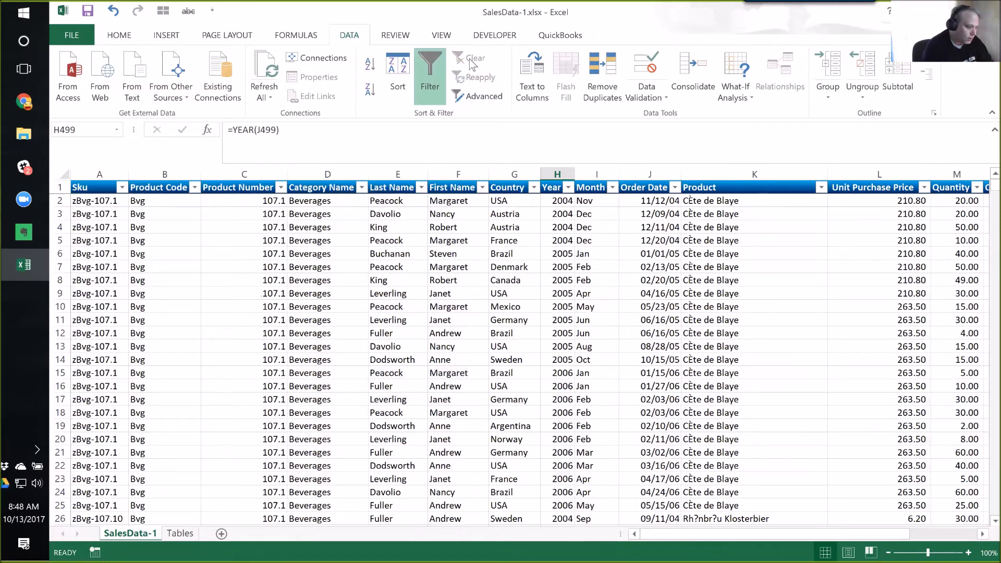
{"action": "key", "text": "ctrl+Home"}
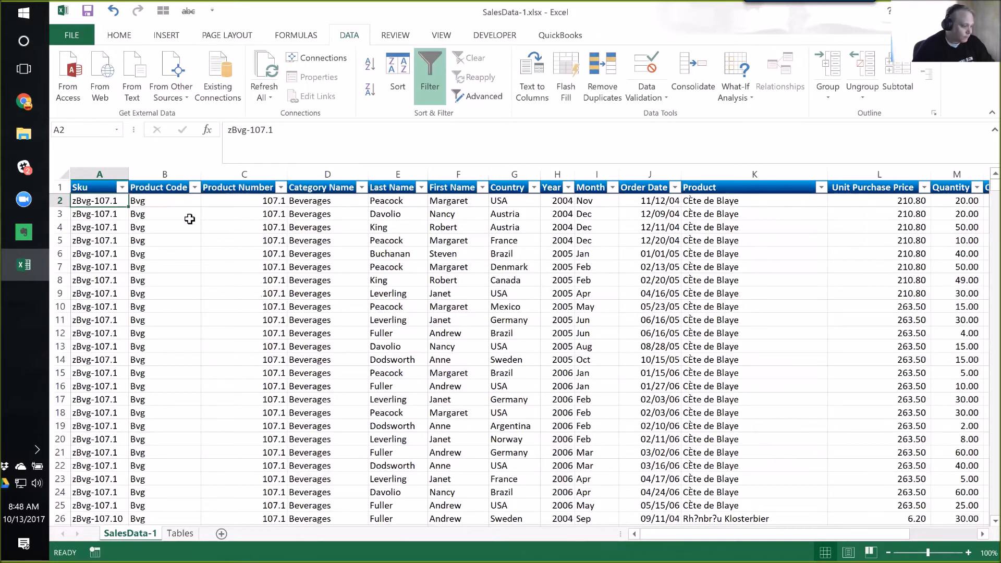
{"action": "left_click", "coordinate": [63, 174]}
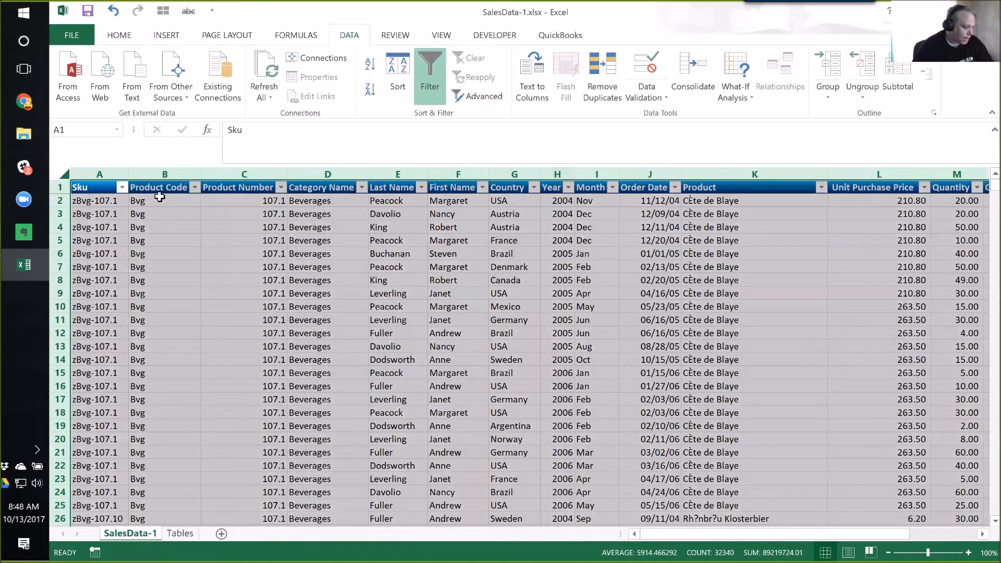
{"action": "key", "text": "Down"}
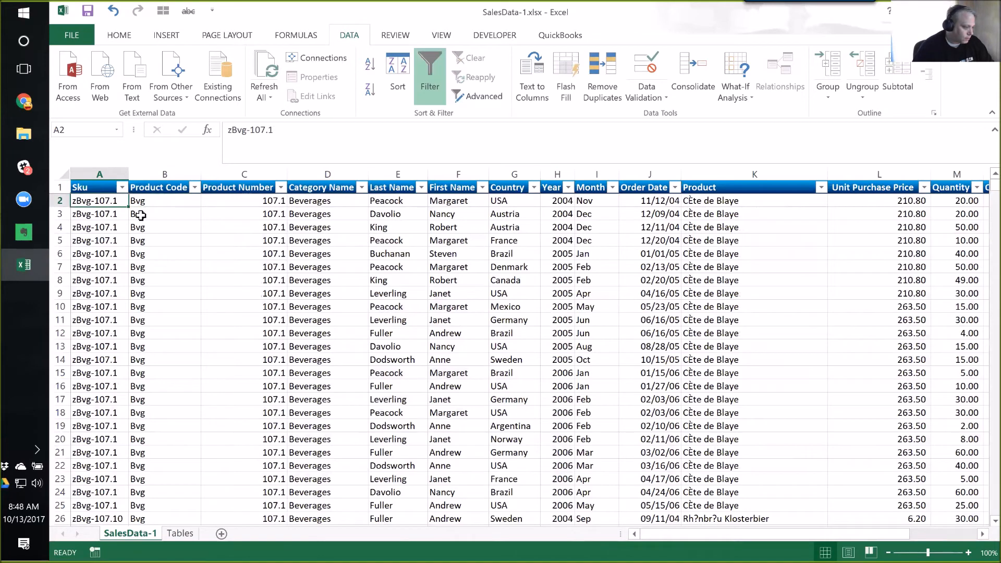
- Widen the Sku column beyond its contents and compare the first Sku entry with its Product Code
{"action": "left_click_drag", "start_coordinate": [128, 174], "coordinate": [177, 174]}
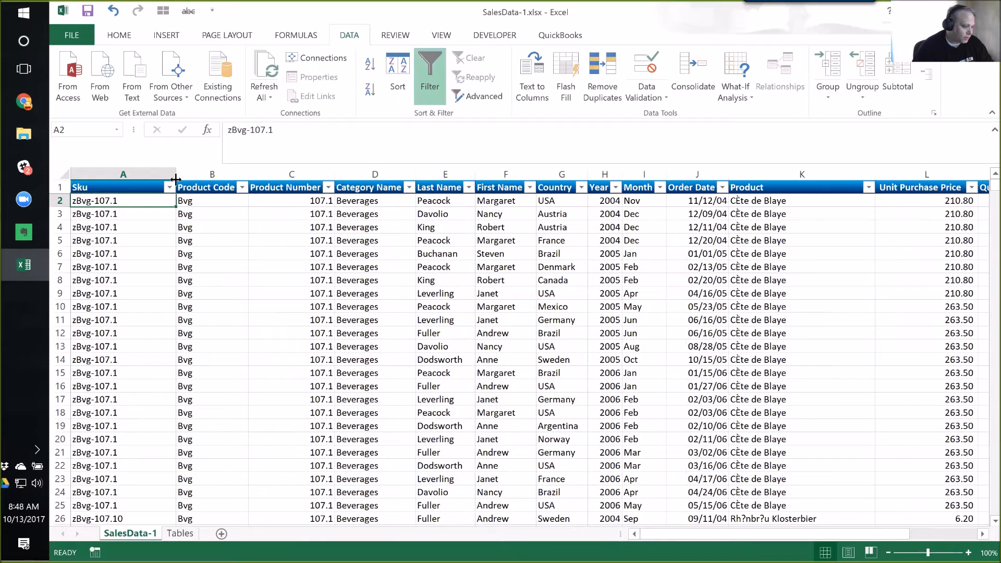
{"action": "key", "text": "Right"}
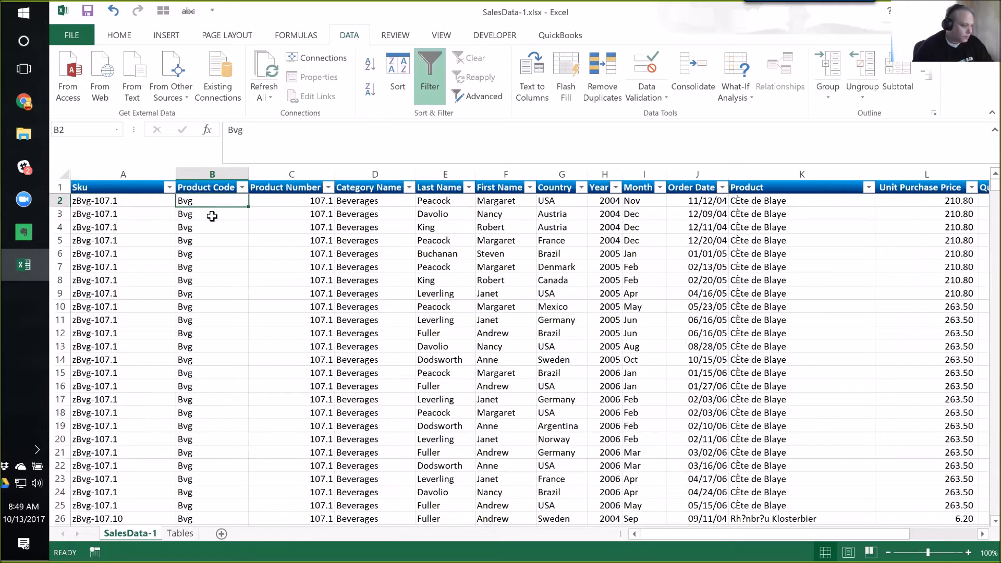
{"action": "left_click", "coordinate": [109, 205]}
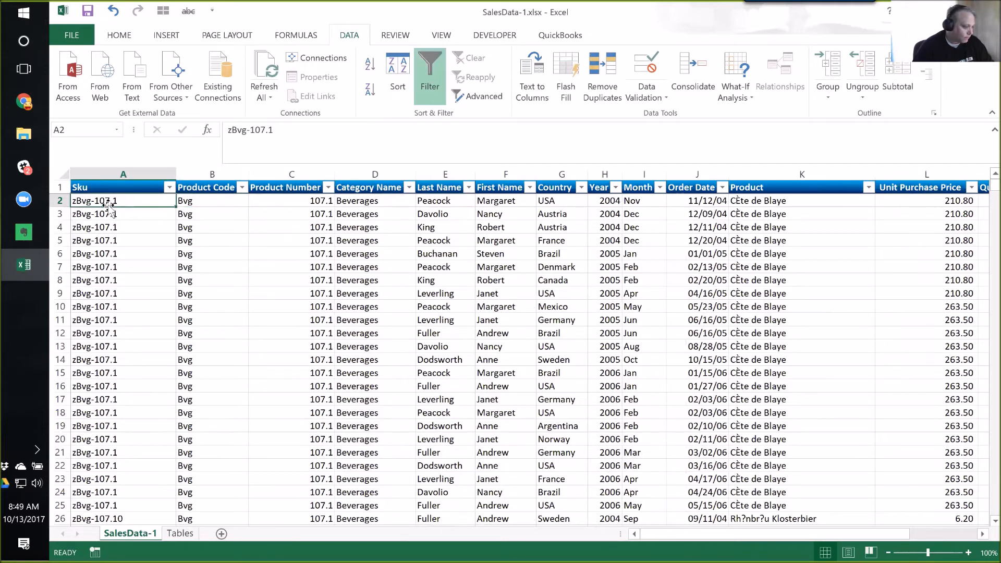
{"action": "left_click", "coordinate": [197, 200]}
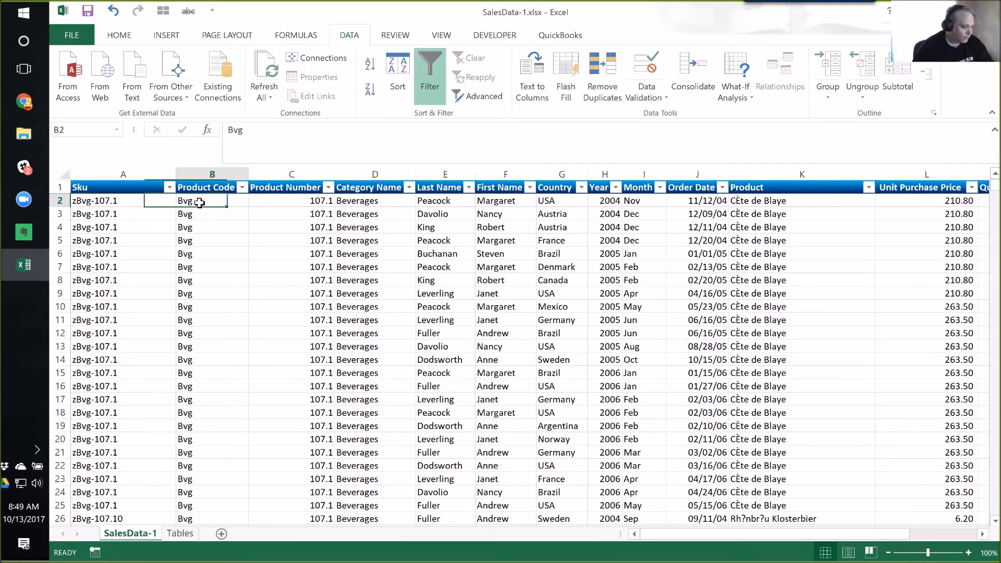
- Filter the Sku column to all entries matching the search text Bvg
{"action": "left_click", "coordinate": [166, 198]}
{"action": "left_click", "coordinate": [169, 188]}
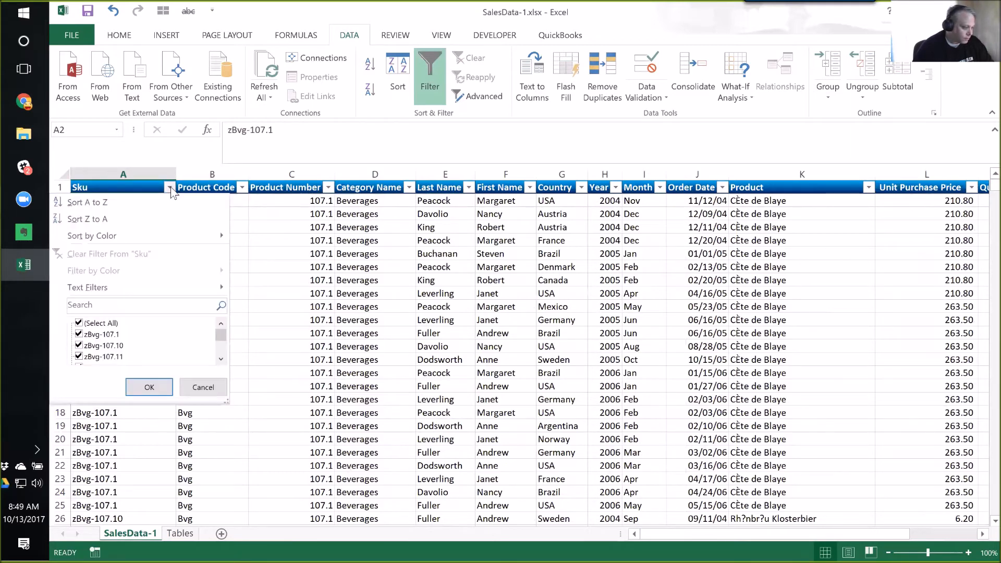
{"action": "left_click", "coordinate": [109, 305]}
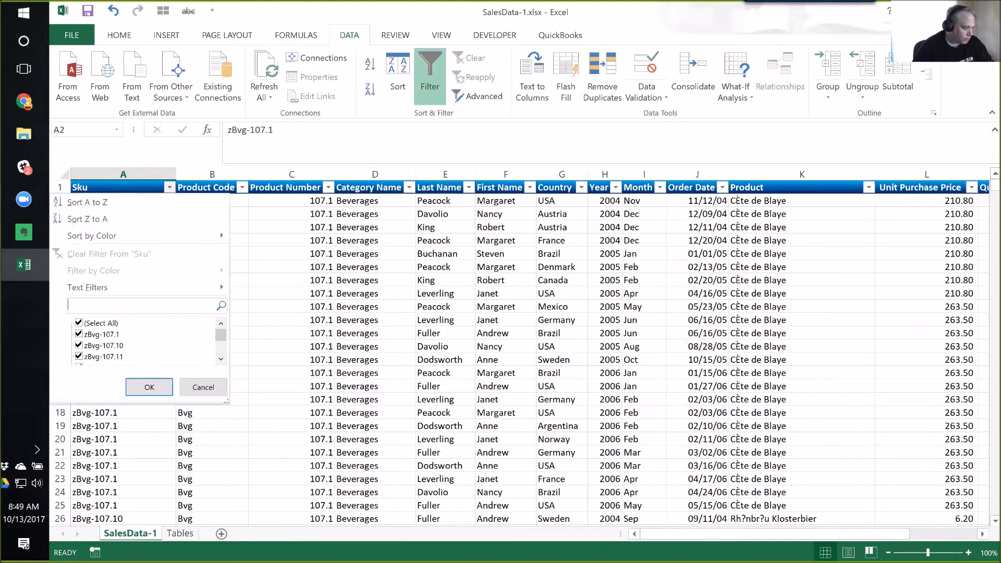
{"action": "type", "text": "B"}
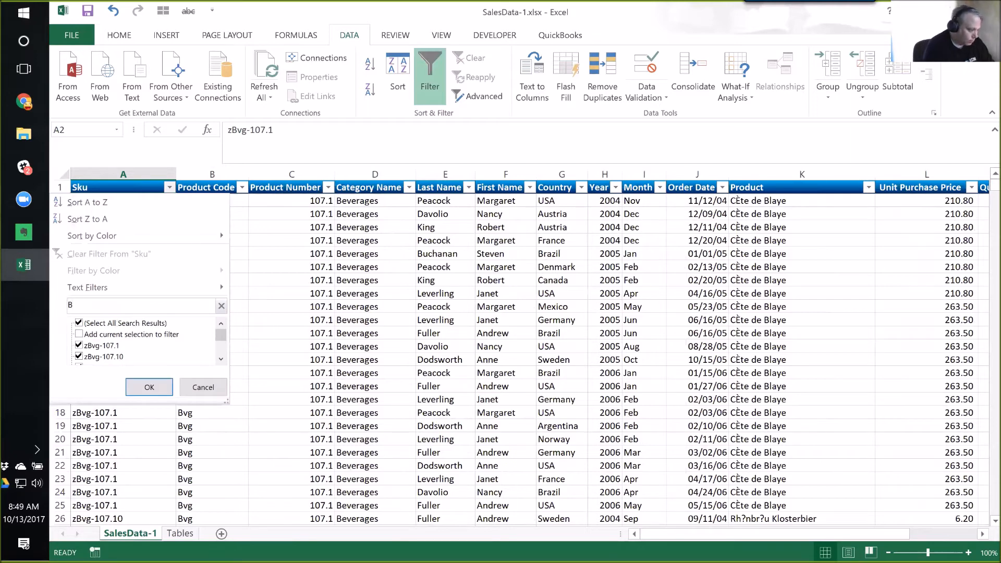
{"action": "type", "text": "vg"}
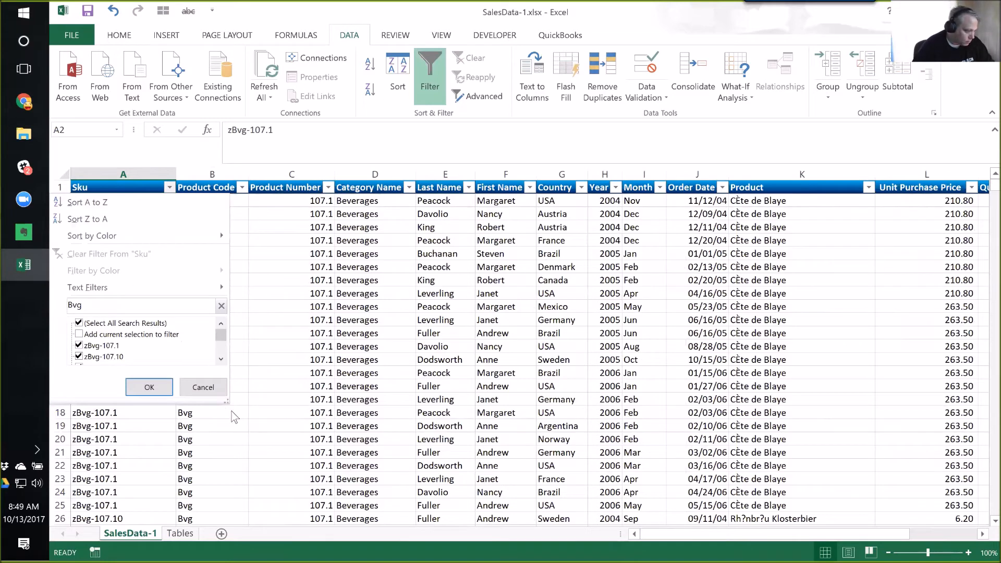
{"action": "left_click_drag", "start_coordinate": [227, 400], "coordinate": [288, 524]}
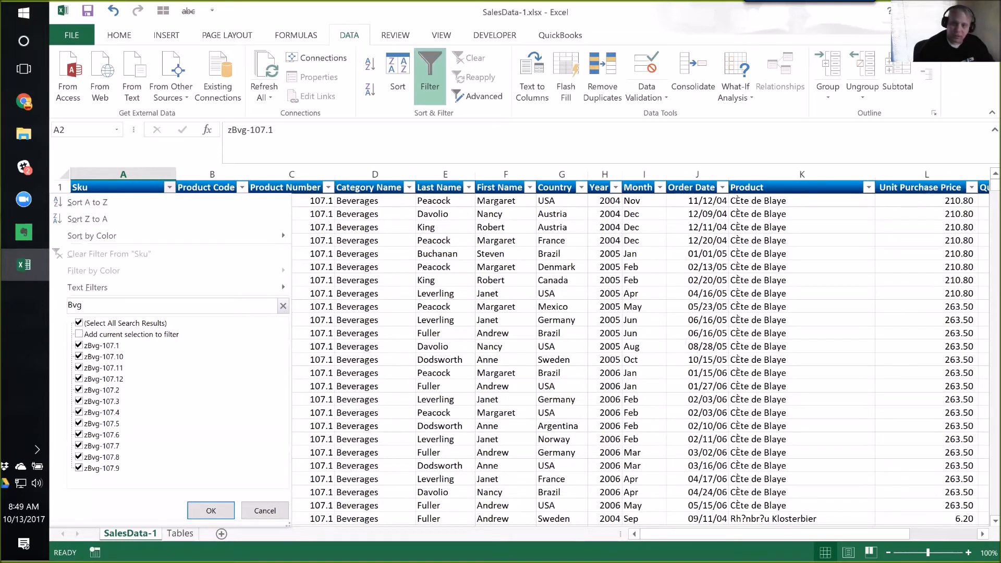
{"action": "left_click", "coordinate": [222, 510]}
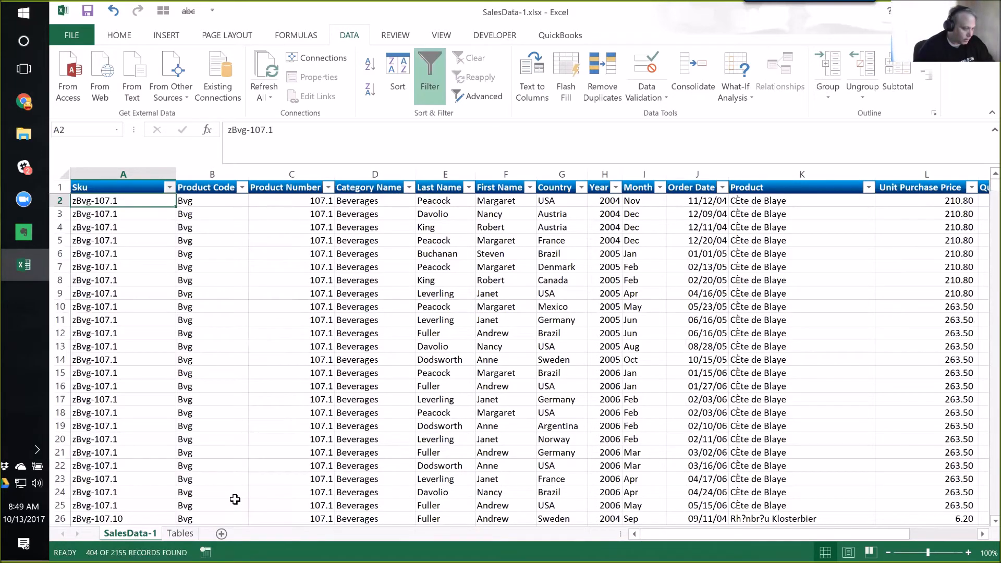
- Look through the filtered Bvg rows and check their Category Name entries
{"action": "left_click", "coordinate": [363, 281]}
{"action": "scroll", "coordinate": [390, 360], "scroll_direction": "down", "scroll_amount": 6}
{"action": "scroll", "coordinate": [390, 365], "scroll_direction": "down", "scroll_amount": 9}
{"action": "scroll", "coordinate": [386, 371], "scroll_direction": "up", "scroll_amount": 15}
{"action": "scroll", "coordinate": [384, 386], "scroll_direction": "down", "scroll_amount": 10}
{"action": "left_click", "coordinate": [382, 390]}
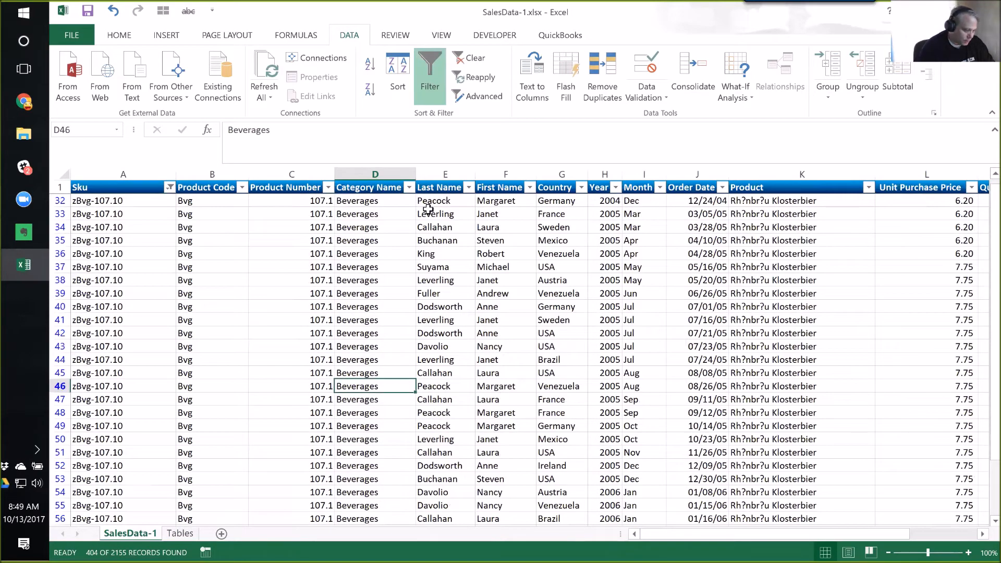
- Review the filtered Bvg rows down to the end of the list and clear the Sku filter
{"action": "key", "text": "ctrl+Down"}
{"action": "key", "text": "Down"}
{"action": "key", "text": "Down"}
{"action": "key", "text": "Down"}
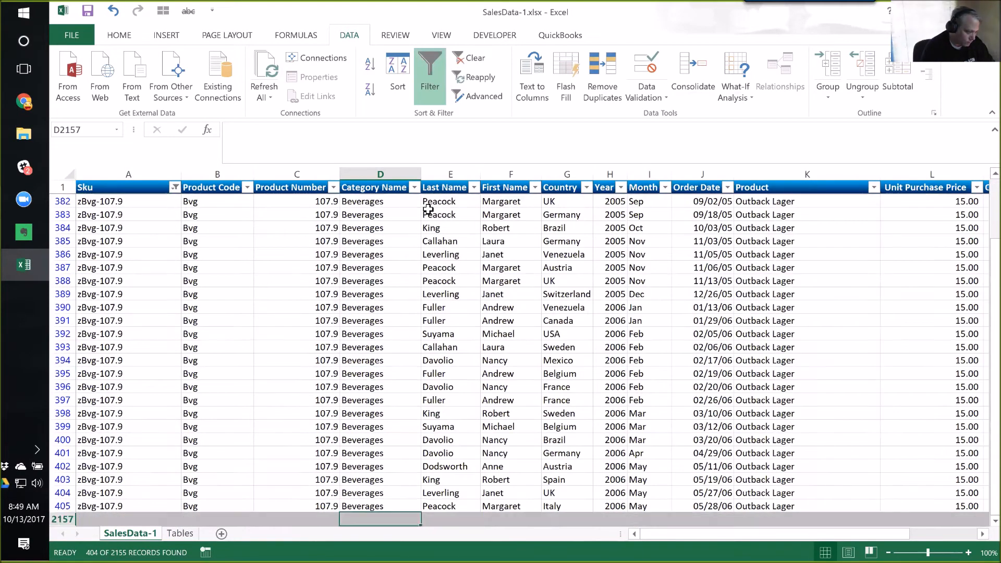
{"action": "key", "text": "Up"}
{"action": "key", "text": "Up"}
{"action": "key", "text": "Up"}
{"action": "key", "text": "ctrl+Up"}
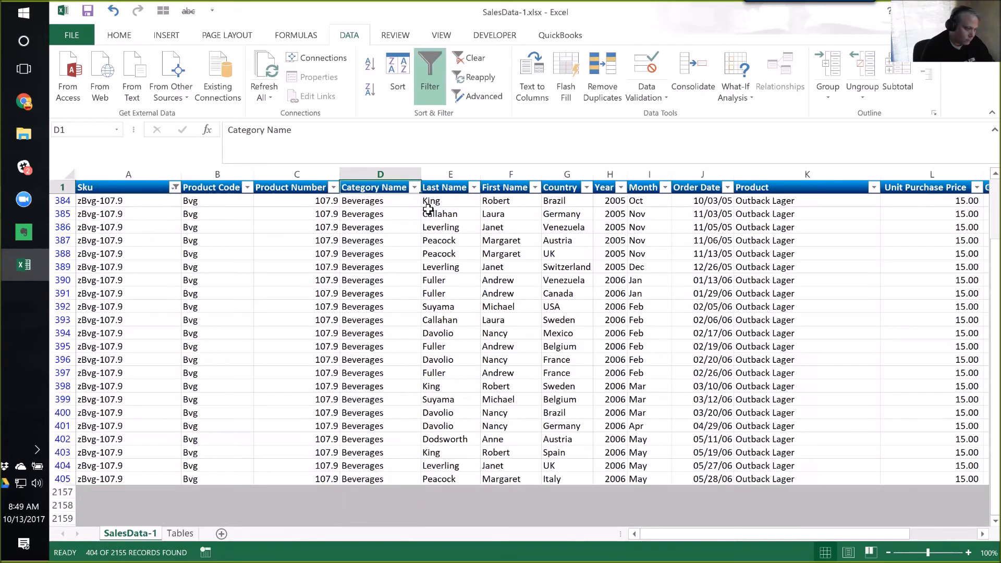
{"action": "key", "text": "ctrl+Home"}
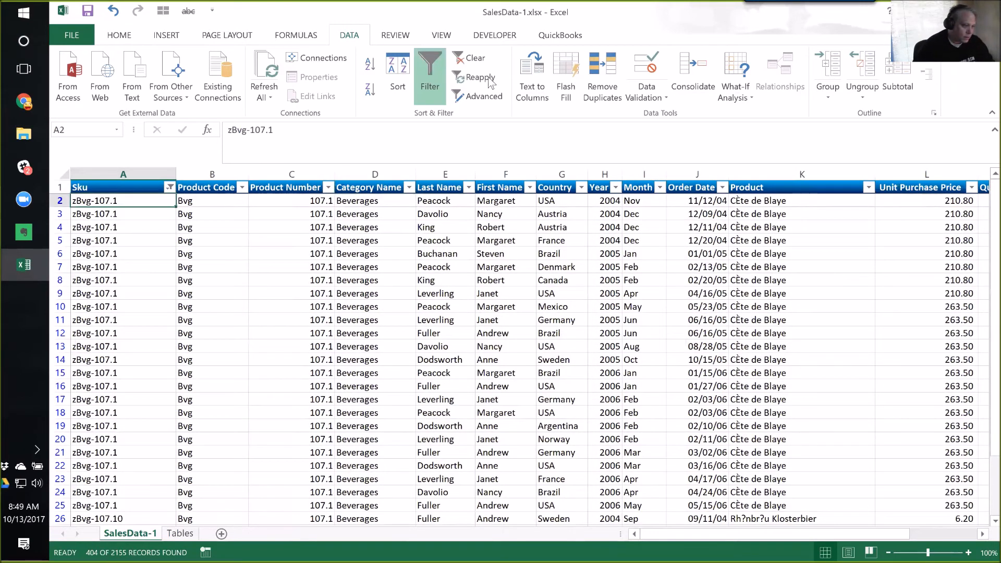
{"action": "left_click", "coordinate": [469, 58]}
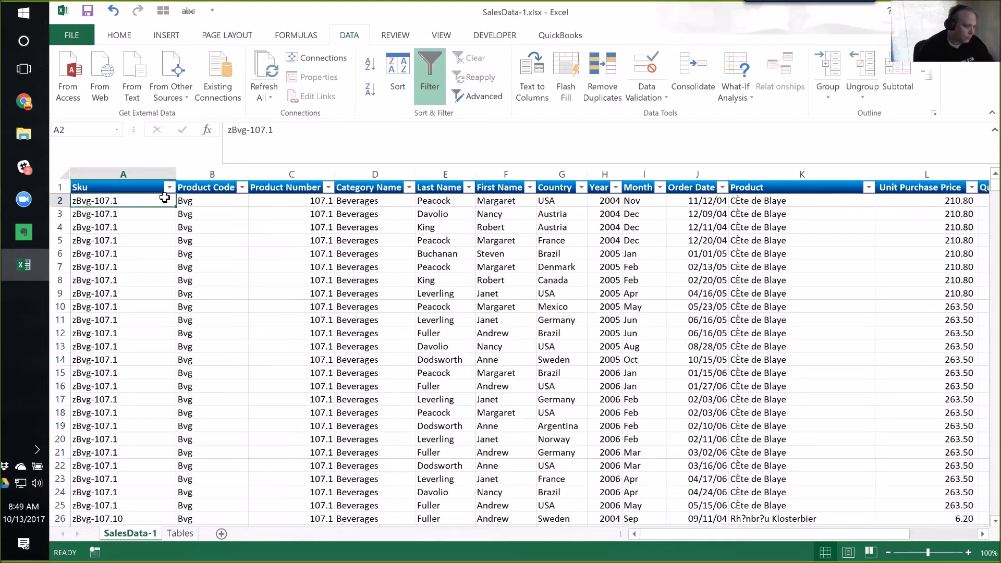
- Examine the colour sorting options for the Sku column and leave them without sorting
{"action": "left_click", "coordinate": [170, 188]}
{"action": "mouse_move", "coordinate": [107, 241]}
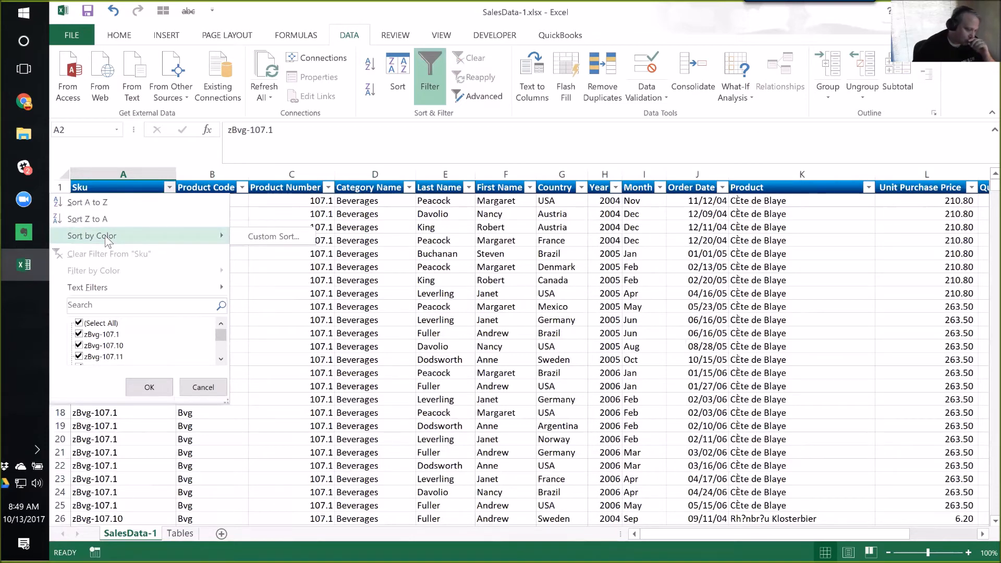
{"action": "left_click", "coordinate": [652, 248]}
- Select all Order Total values from cell N2 down to the last data row
{"action": "left_click", "coordinate": [710, 254]}
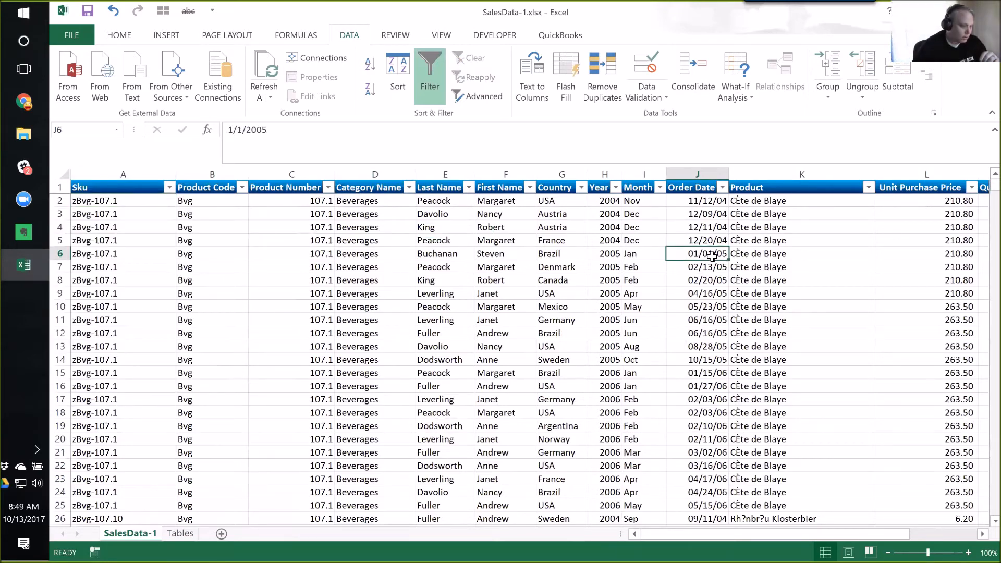
{"action": "key", "text": "ctrl+Up"}
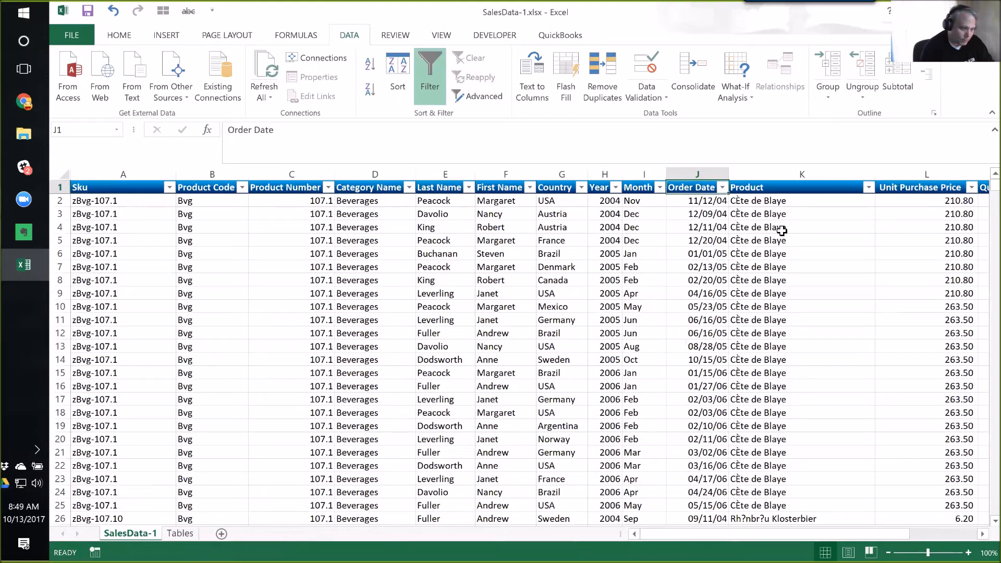
{"action": "key", "text": "Right"}
{"action": "key", "text": "Right"}
{"action": "key", "text": "Down"}
{"action": "key", "text": "Up"}
{"action": "key", "text": "Right"}
{"action": "key", "text": "Right"}
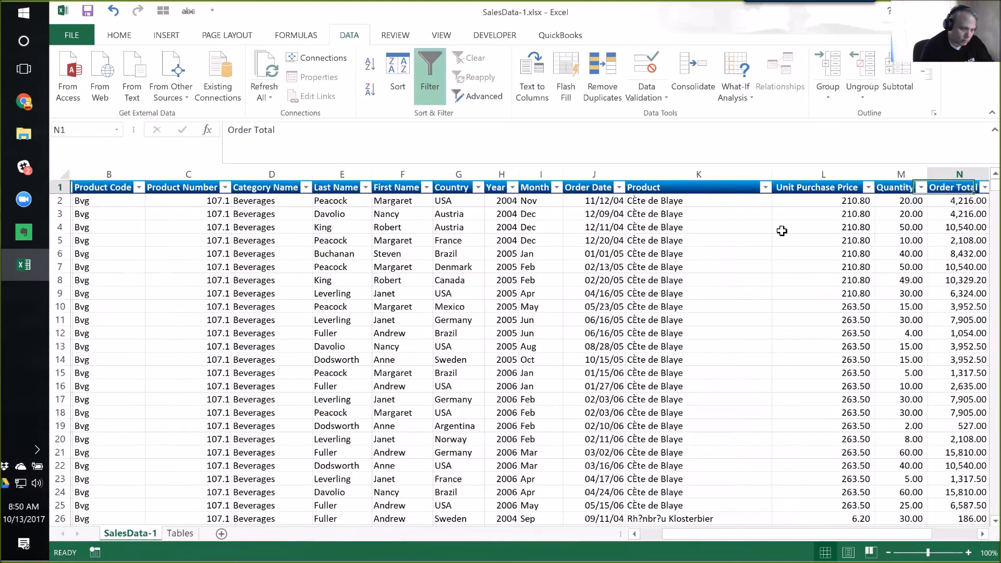
{"action": "key", "text": "Down"}
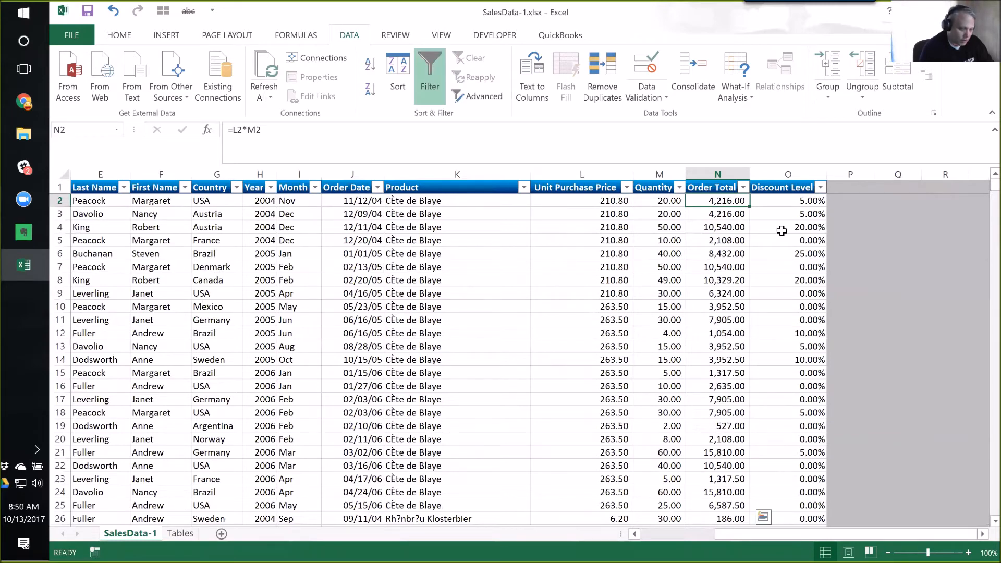
{"action": "key", "text": "ctrl+shift+Down"}
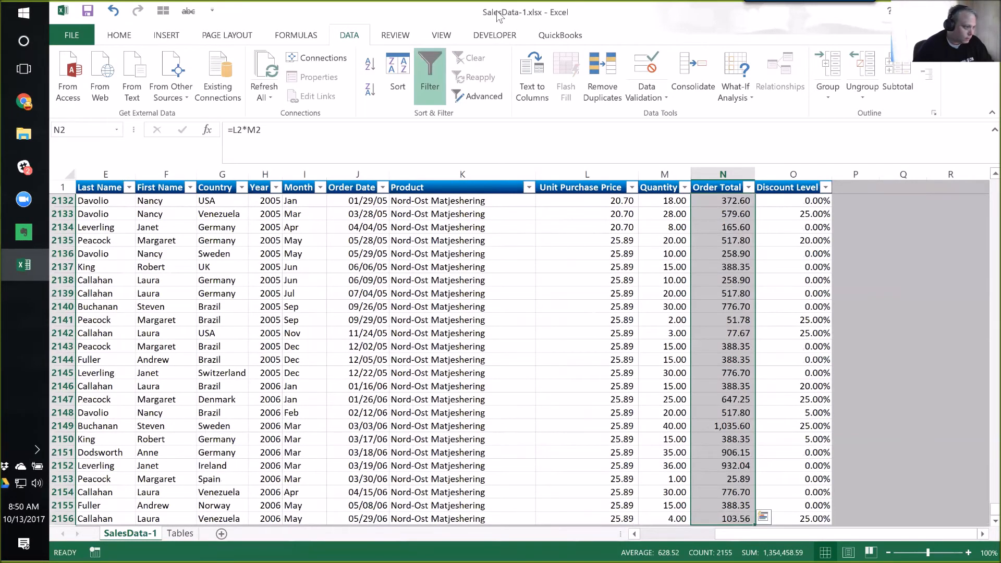
- Create a Greater Than conditional formatting rule for the selected Order Total values with a threshold of 9999
{"action": "left_click", "coordinate": [119, 37]}
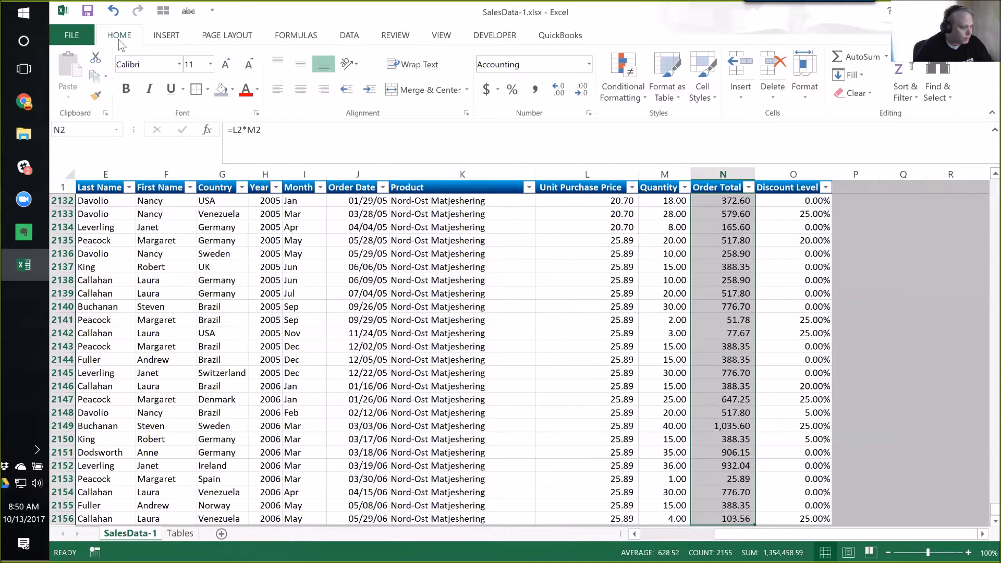
{"action": "left_click", "coordinate": [629, 71]}
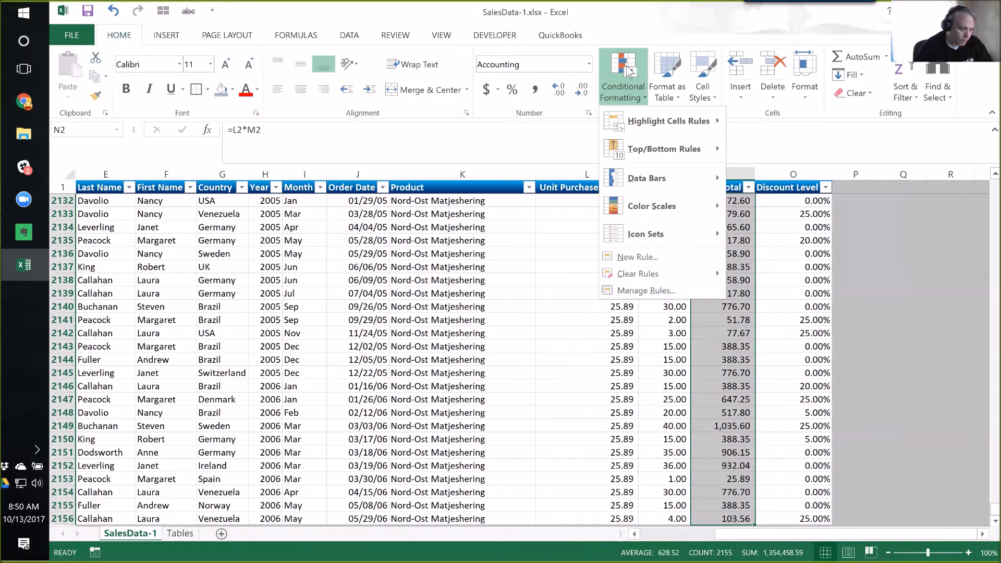
{"action": "mouse_move", "coordinate": [649, 125]}
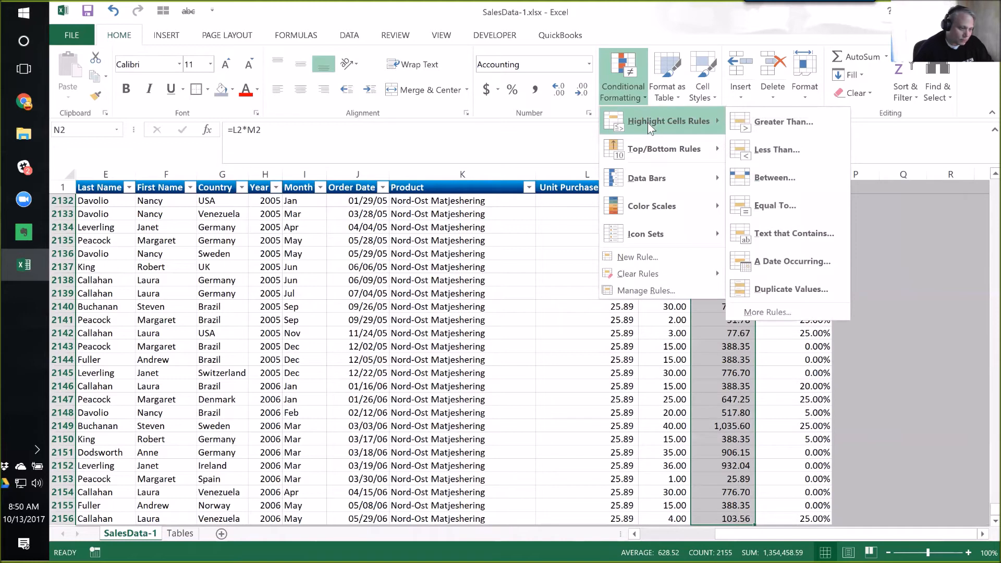
{"action": "left_click", "coordinate": [804, 121]}
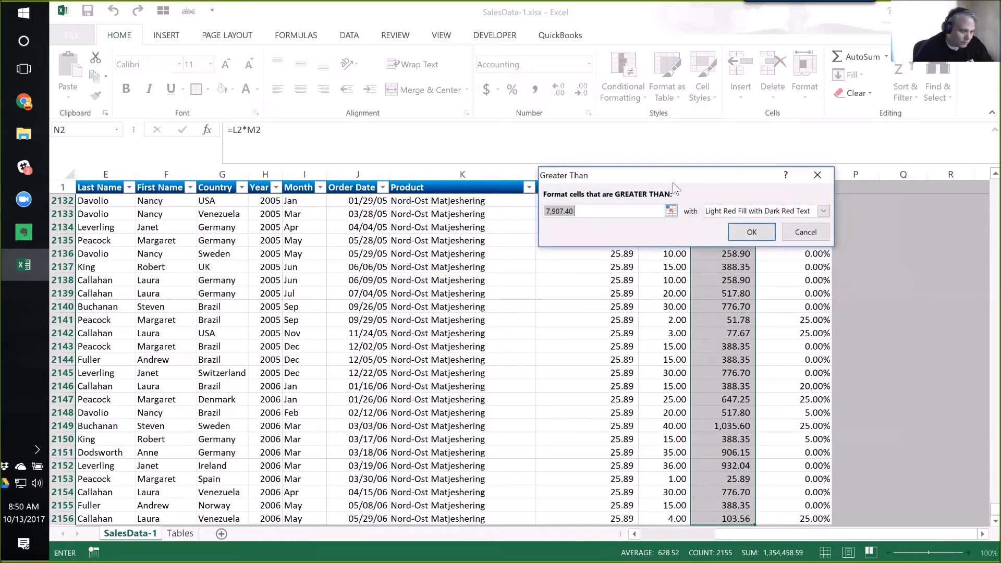
{"action": "left_click_drag", "start_coordinate": [672, 183], "coordinate": [640, 239]}
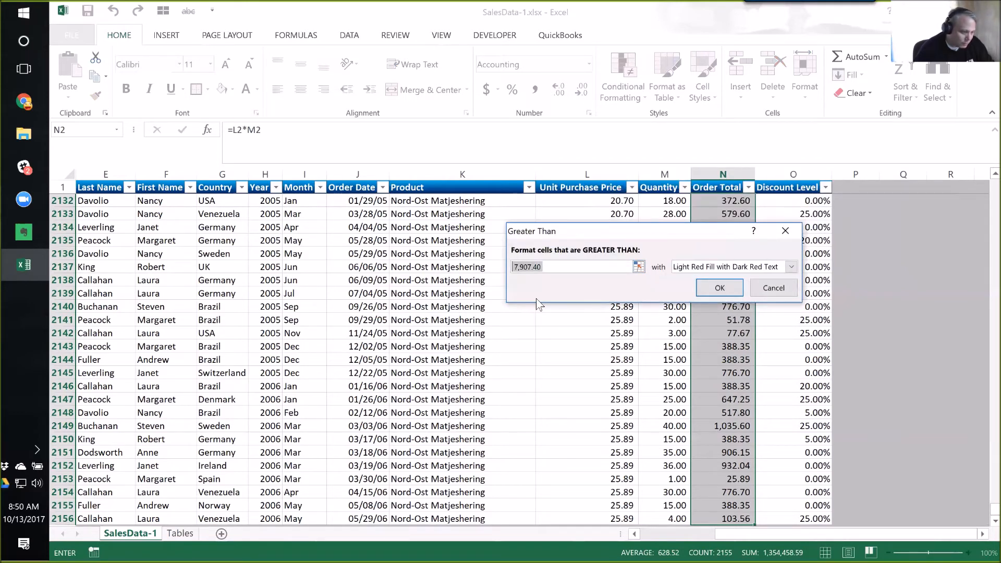
{"action": "type", "text": "9999"}
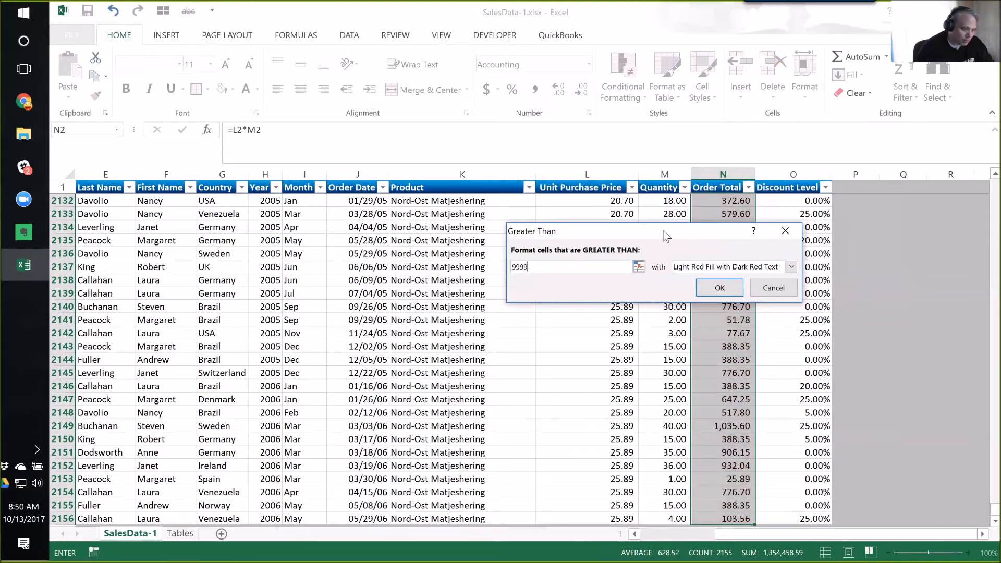
- Clear the Greater Than threshold and enter 9999 again
{"action": "left_click_drag", "start_coordinate": [664, 236], "coordinate": [476, 236]}
{"action": "key", "text": "BackSpace"}
{"action": "key", "text": "BackSpace"}
{"action": "key", "text": "BackSpace"}
{"action": "key", "text": "BackSpace"}
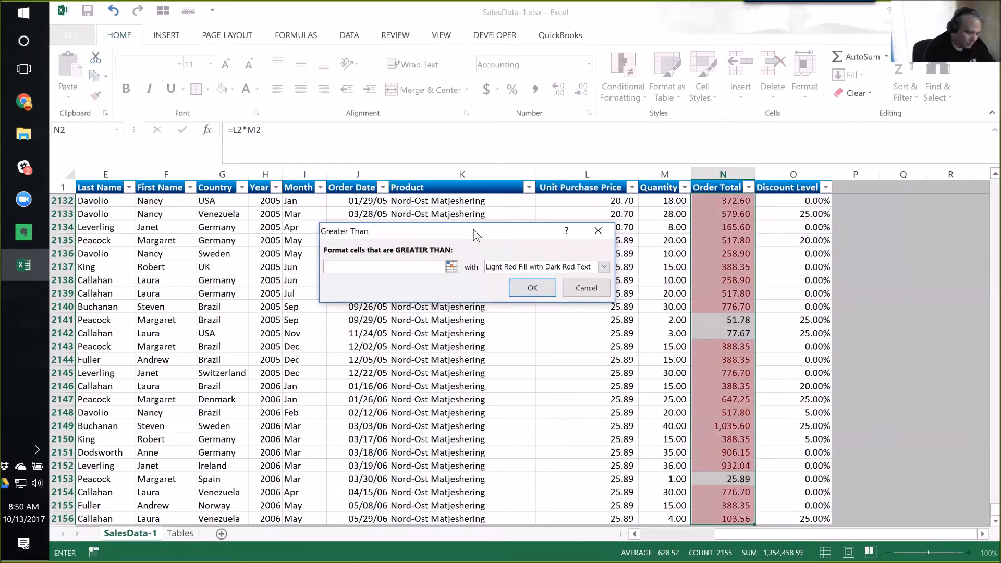
{"action": "type", "text": "*"}
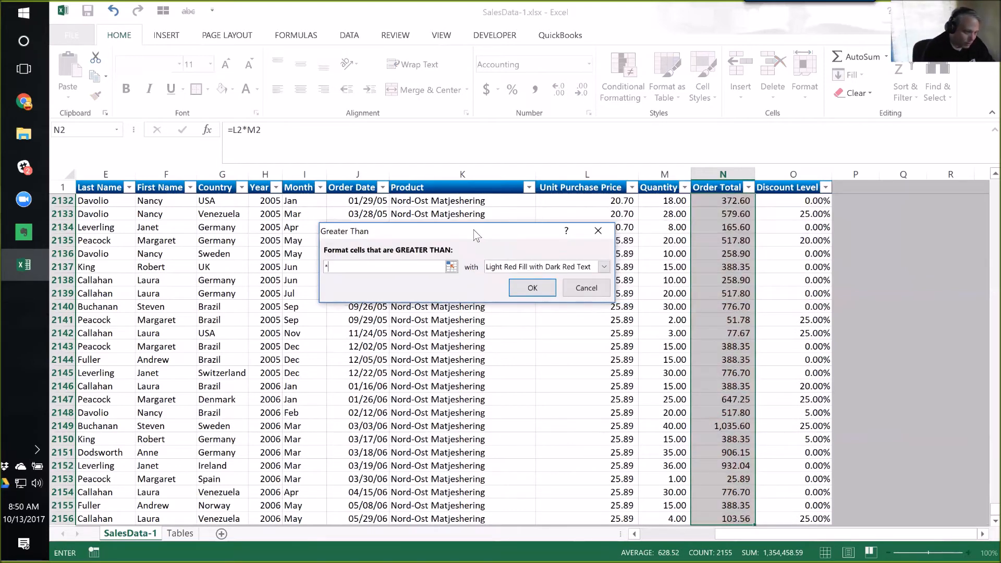
{"action": "key", "text": "BackSpace"}
{"action": "key", "text": "BackSpace"}
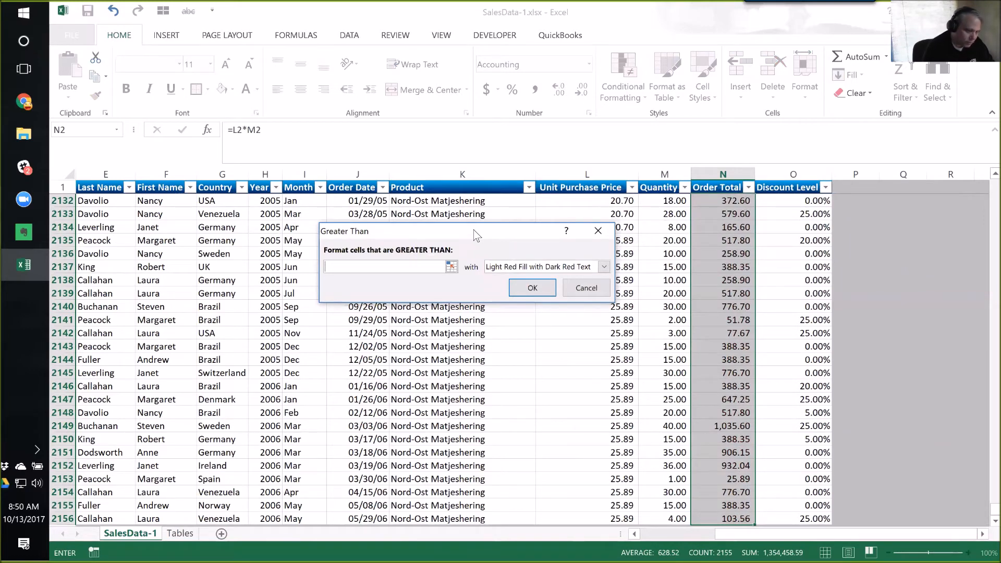
{"action": "type", "text": "9"}
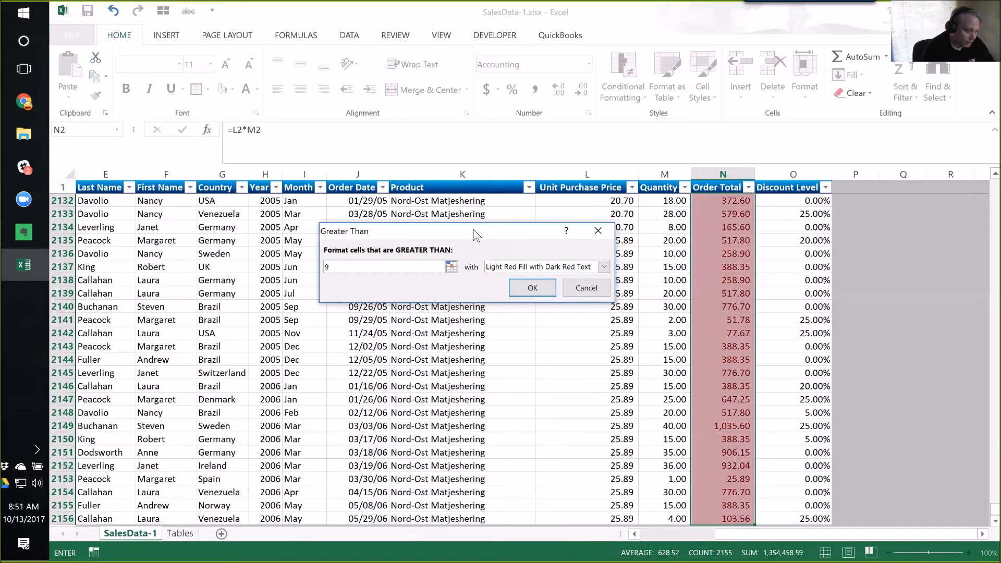
{"action": "type", "text": "9"}
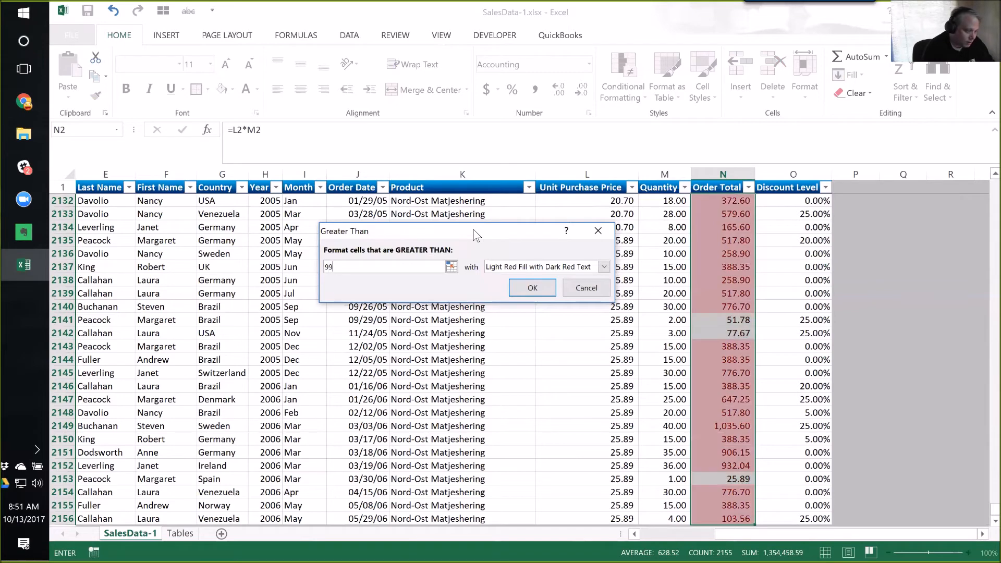
{"action": "type", "text": "9"}
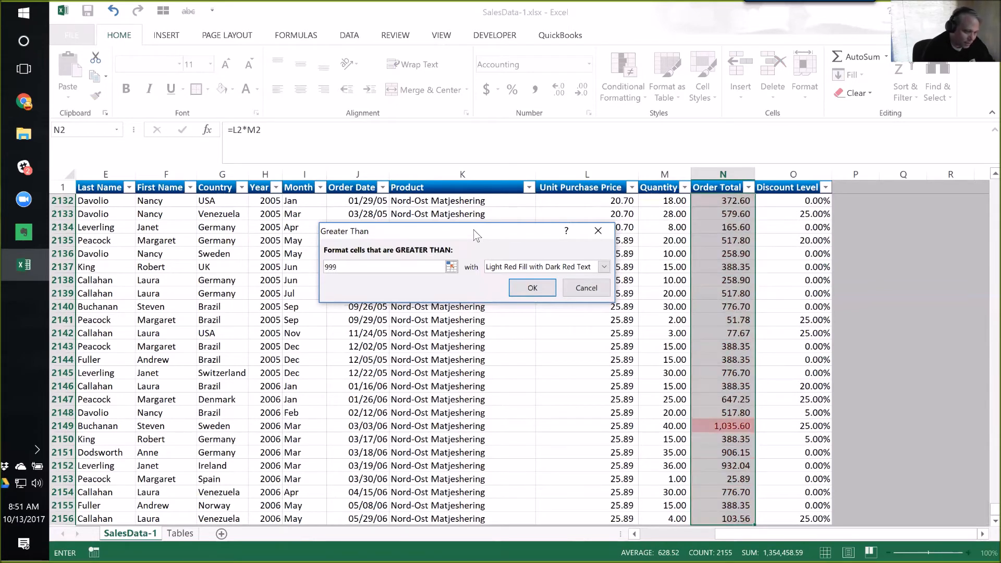
{"action": "type", "text": "9"}
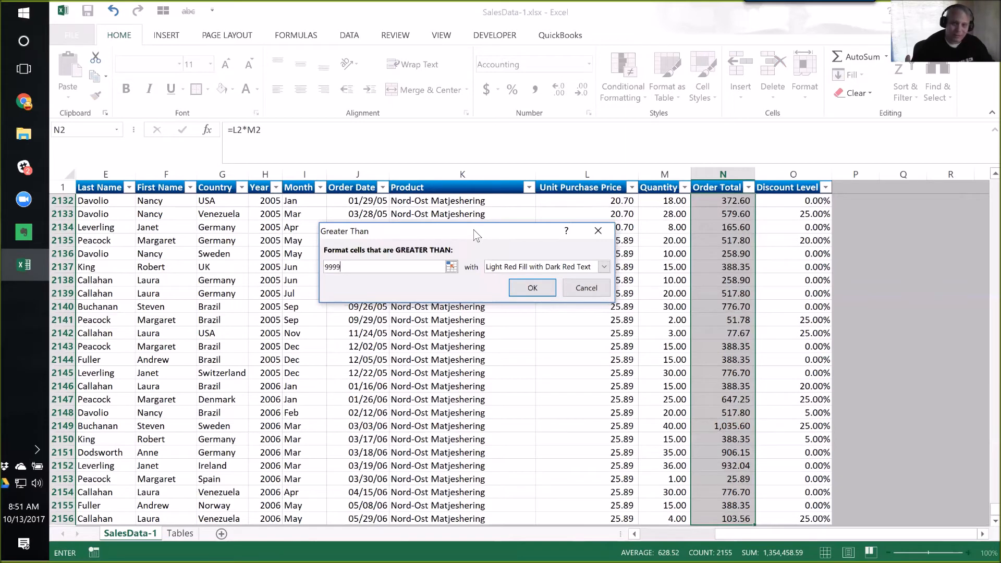
- Apply the rule with Yellow Fill with Dark Yellow Text and return to the first Order Total value
{"action": "left_click", "coordinate": [604, 267]}
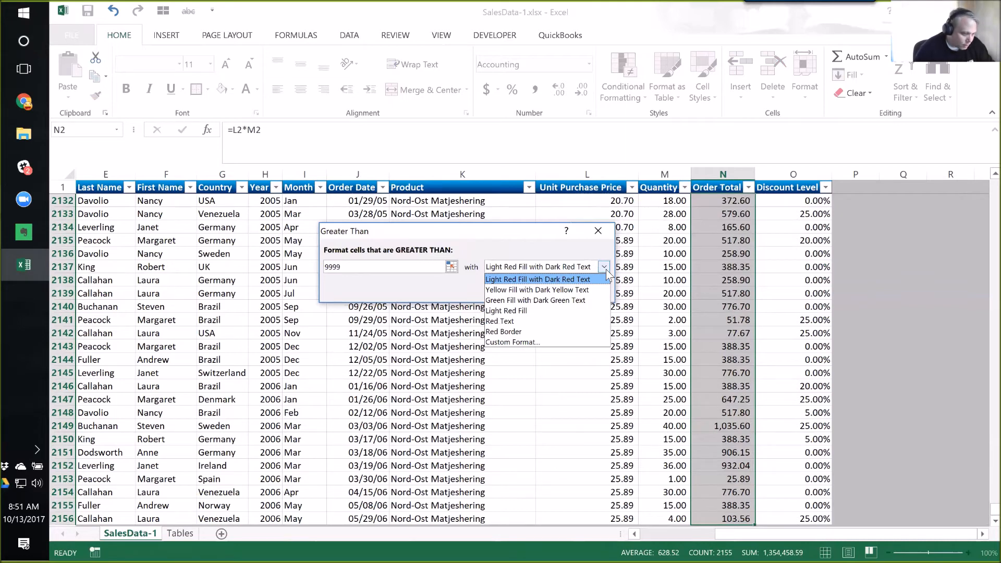
{"action": "left_click", "coordinate": [593, 290]}
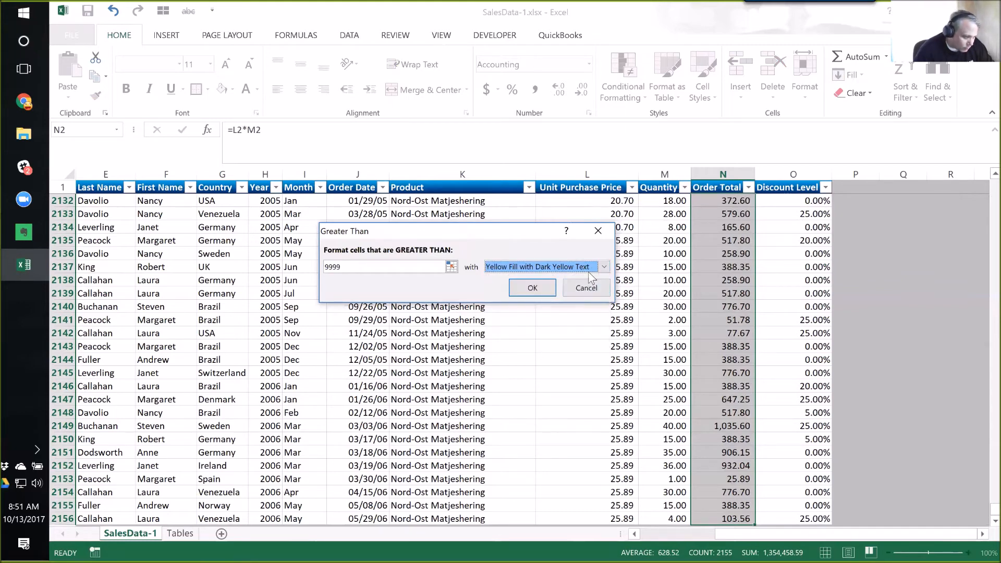
{"action": "left_click", "coordinate": [545, 290]}
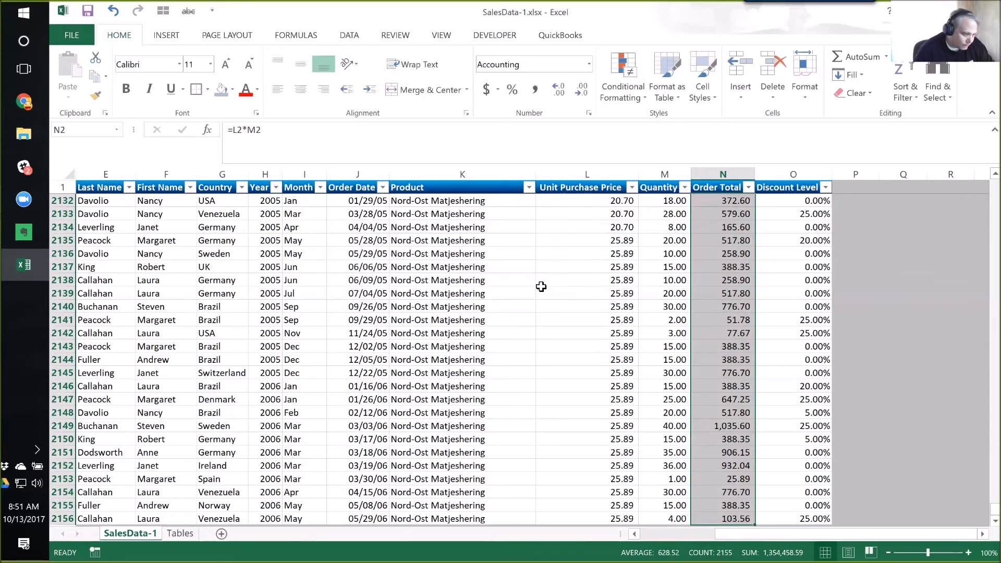
{"action": "left_click", "coordinate": [727, 247]}
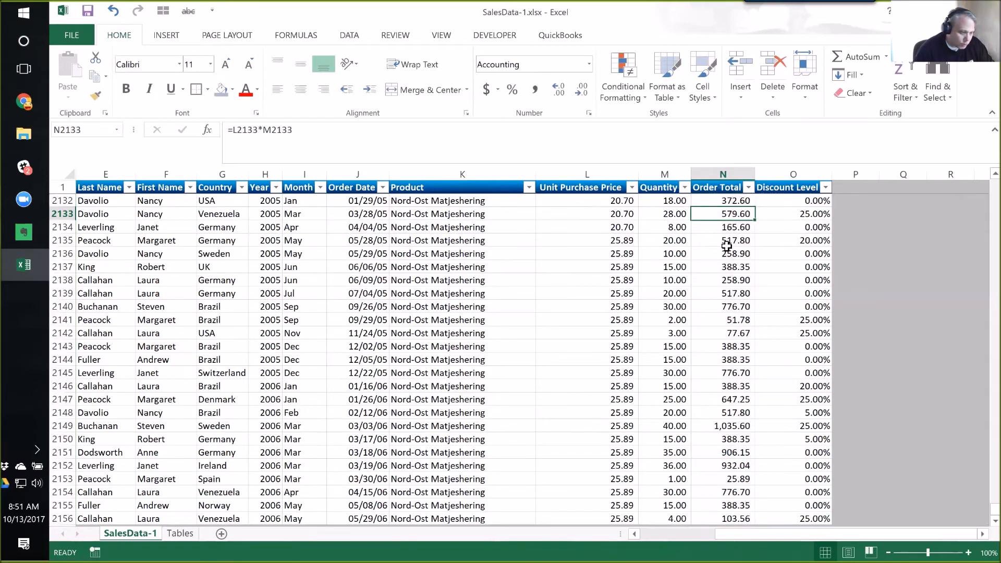
{"action": "key", "text": "ctrl+Up"}
{"action": "key", "text": "Down"}
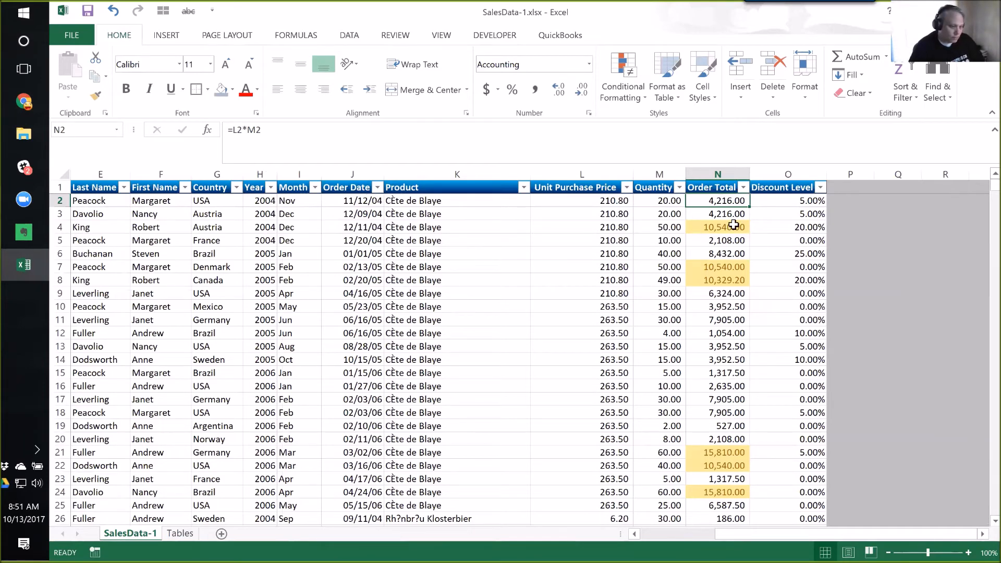
- Sort the sales data by Order Total cell colour, placing the yellow-filled cells first
{"action": "left_click", "coordinate": [744, 187]}
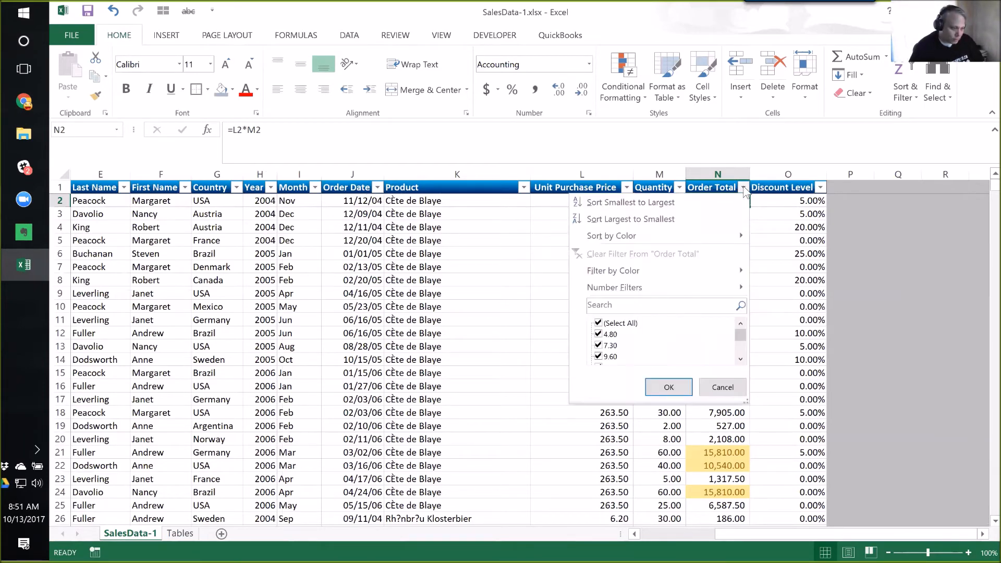
{"action": "mouse_move", "coordinate": [730, 236]}
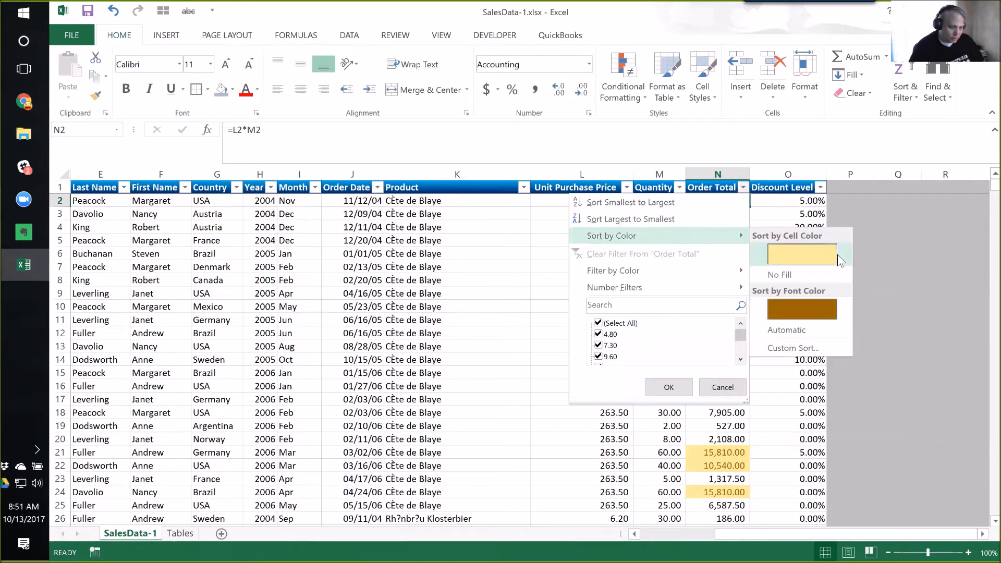
{"action": "left_click", "coordinate": [803, 256]}
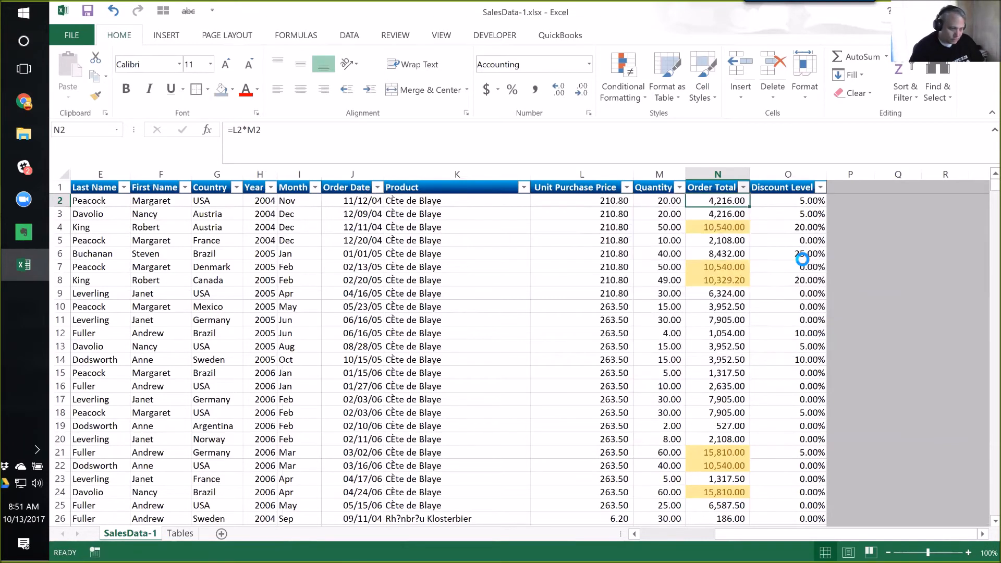
{"action": "left_click", "coordinate": [727, 278]}
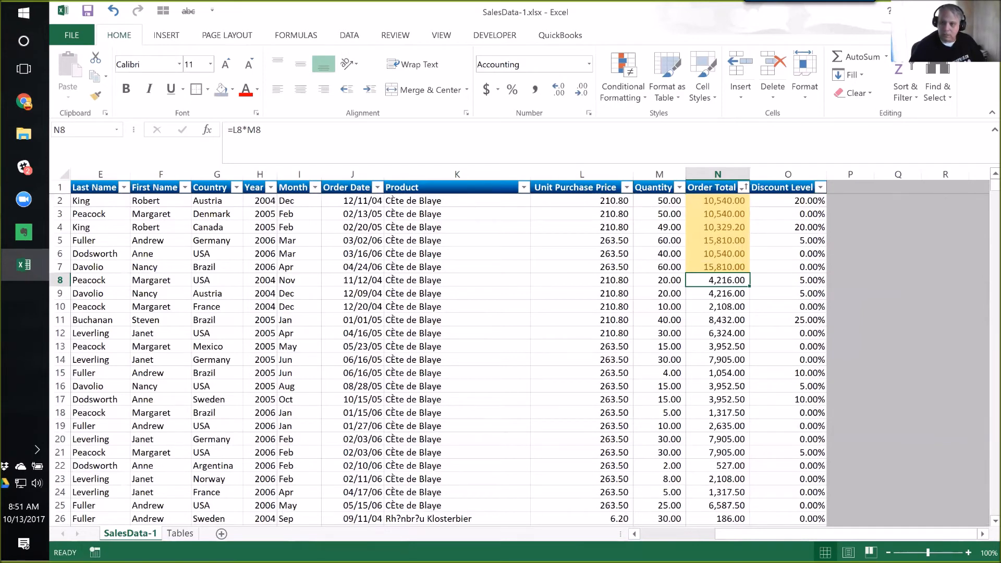
{"action": "key", "text": "alt+Tab"}
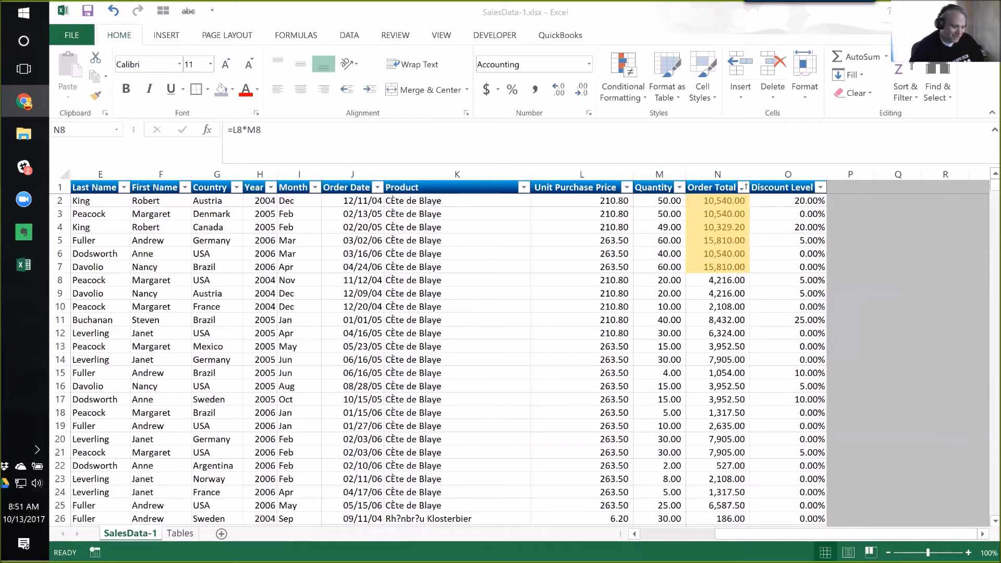
{"action": "key", "text": "alt+Tab"}
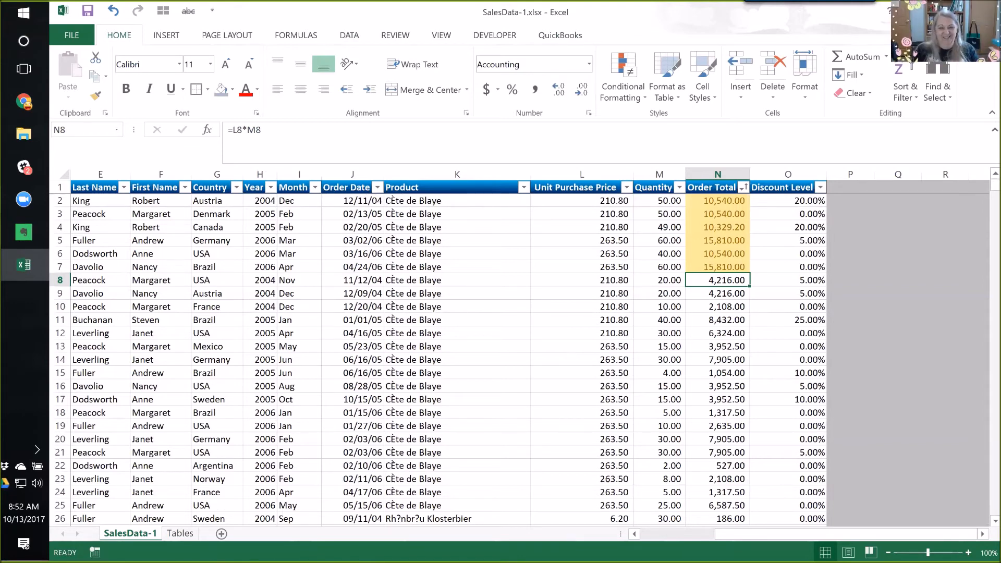
{"action": "left_click", "coordinate": [697, 199]}
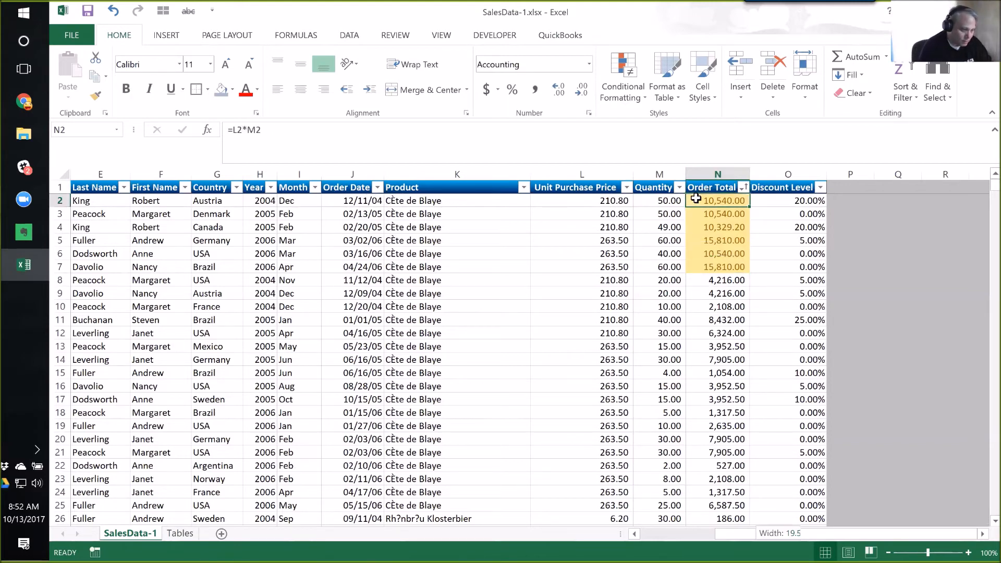
- Clear the Order Total colour sort criteria and return to the first Order Total value
{"action": "key", "text": "ctrl+shift+Down"}
{"action": "left_click", "coordinate": [355, 36]}
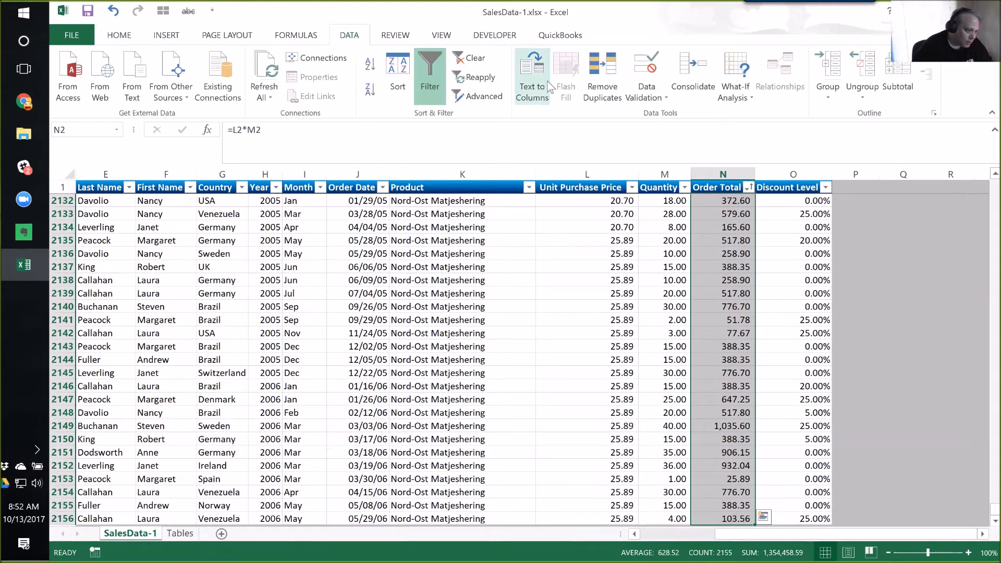
{"action": "left_click", "coordinate": [723, 296]}
{"action": "key", "text": "ctrl+Up"}
{"action": "key", "text": "Down"}
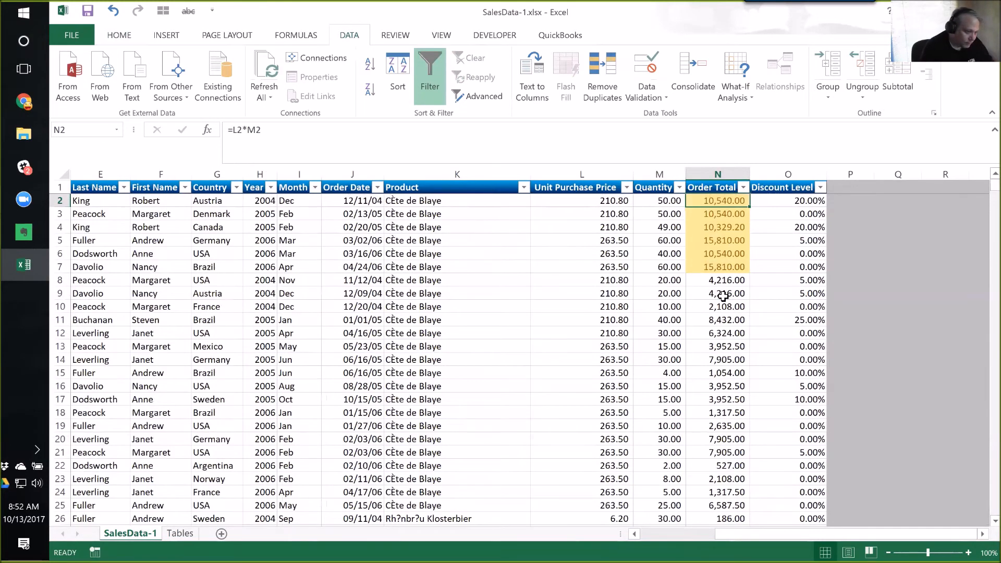
- Delete the Cell Value > 9999 conditional formatting rule from all the Order Total values
{"action": "key", "text": "ctrl+shift+Down"}
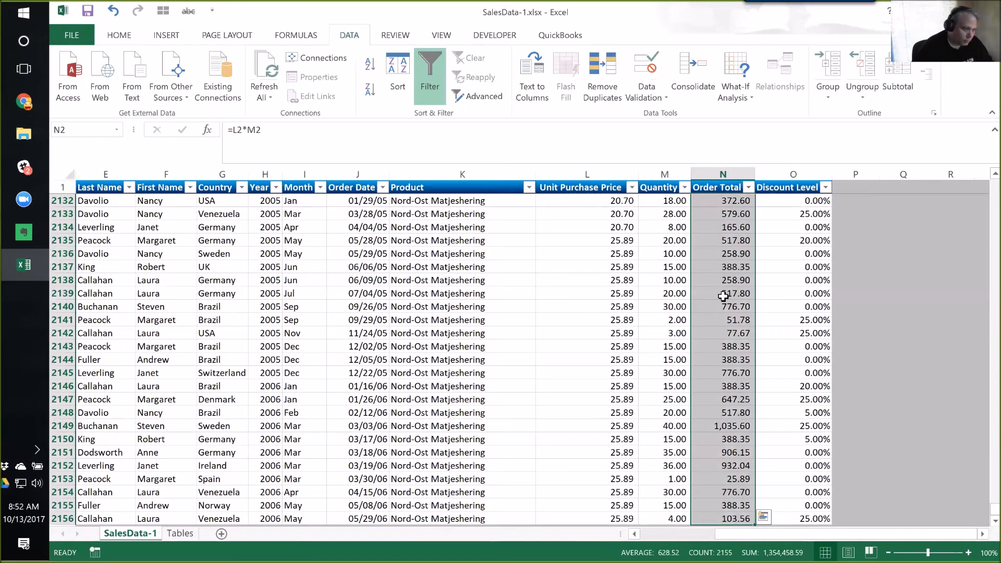
{"action": "left_click", "coordinate": [119, 35]}
{"action": "left_click", "coordinate": [625, 73]}
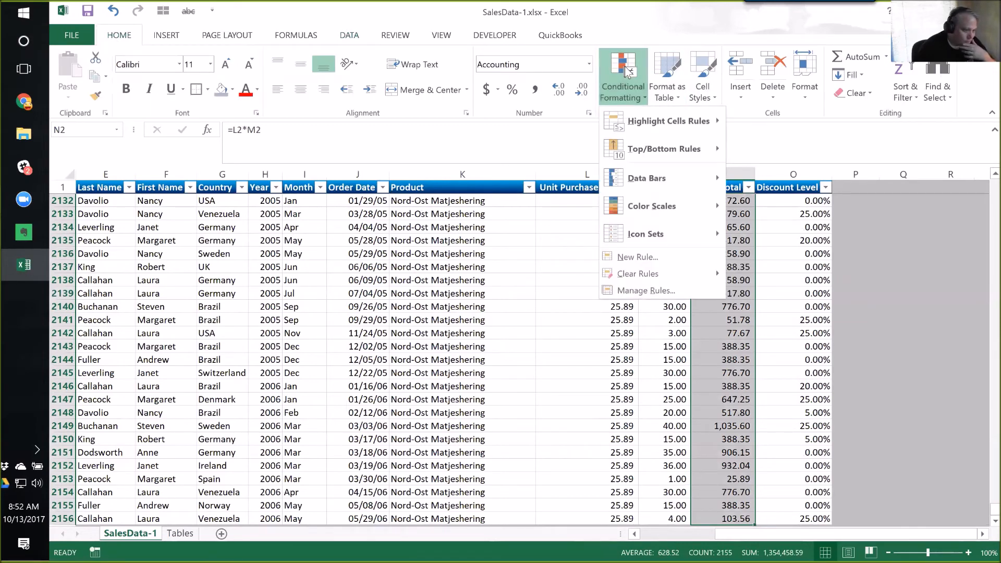
{"action": "left_click", "coordinate": [635, 291]}
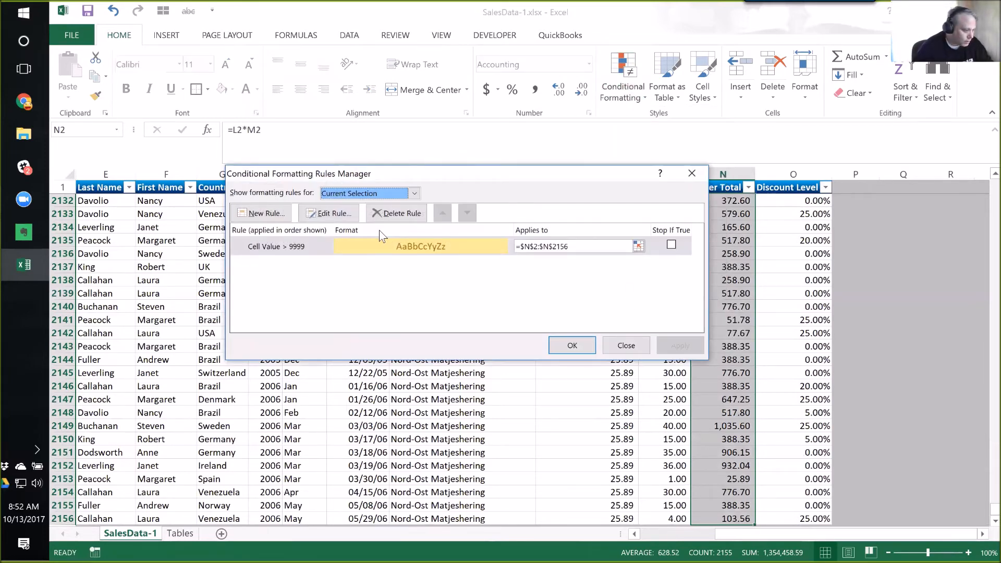
{"action": "left_click", "coordinate": [280, 247]}
{"action": "left_click", "coordinate": [401, 214]}
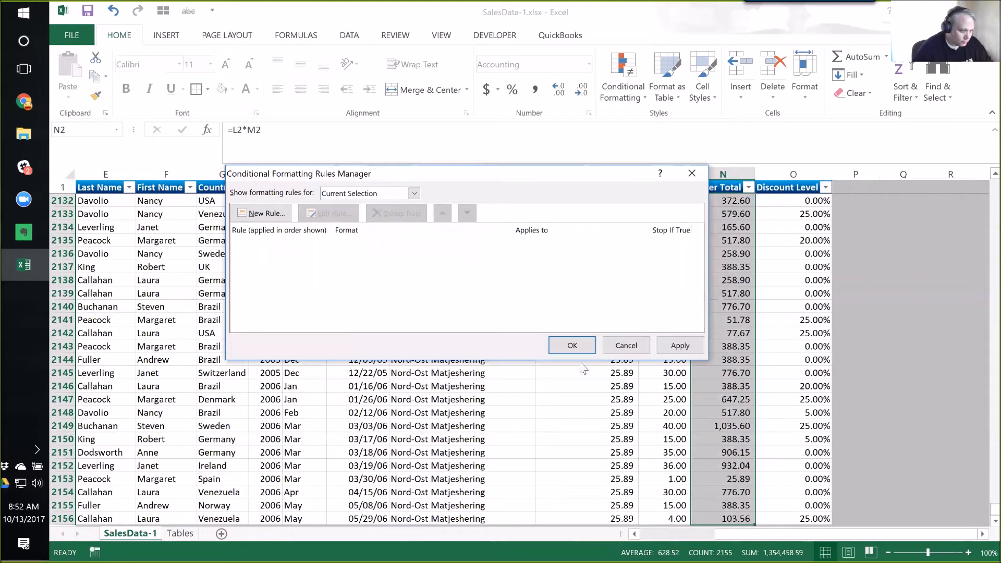
{"action": "left_click", "coordinate": [572, 346]}
{"action": "left_click", "coordinate": [726, 292]}
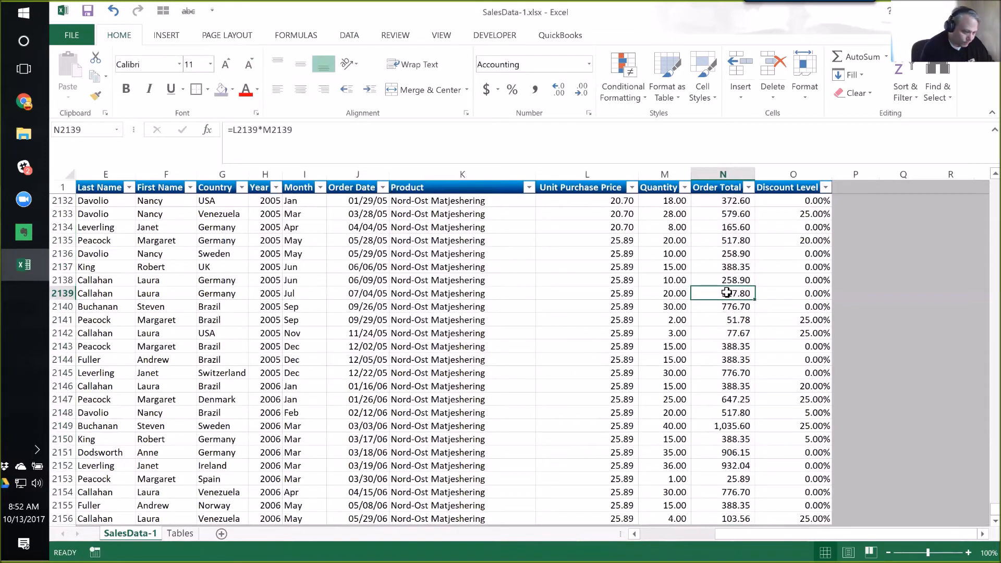
- Sort the whole sales data range by Sku, on values, from A to Z
{"action": "key", "text": "ctrl+Up"}
{"action": "key", "text": "Down"}
{"action": "key", "text": "Up"}
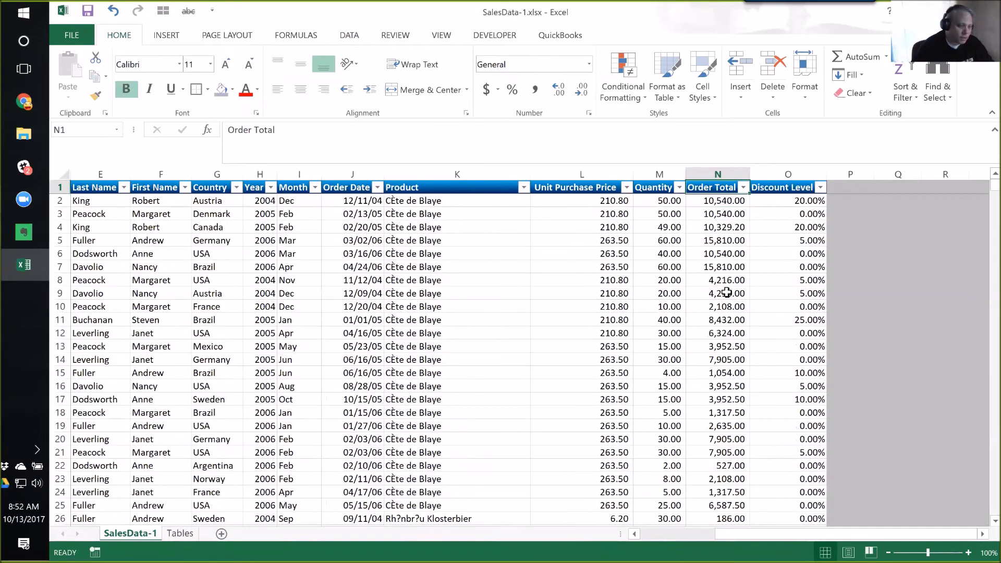
{"action": "key", "text": "ctrl+Left"}
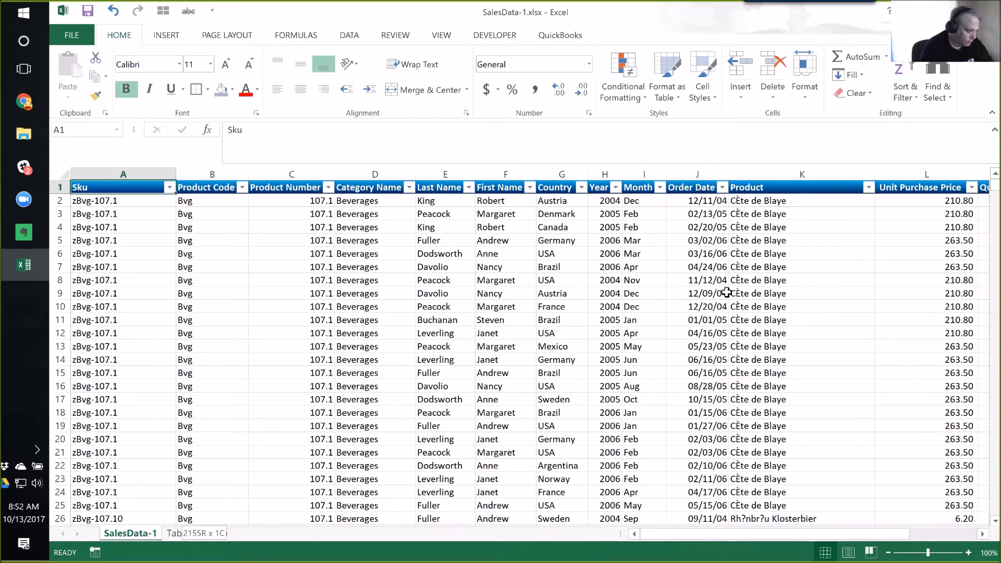
{"action": "key", "text": "ctrl+shift+Right"}
{"action": "key", "text": "ctrl+shift+Down"}
{"action": "key", "text": "alt+d"}
{"action": "key", "text": "s"}
{"action": "left_click", "coordinate": [317, 218]}
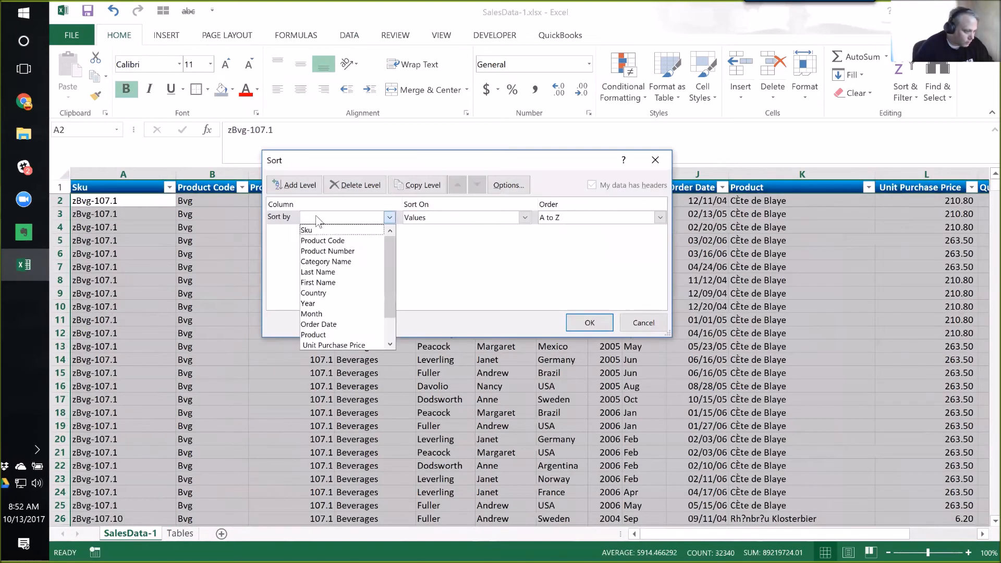
{"action": "left_click", "coordinate": [329, 230]}
{"action": "left_click", "coordinate": [588, 322]}
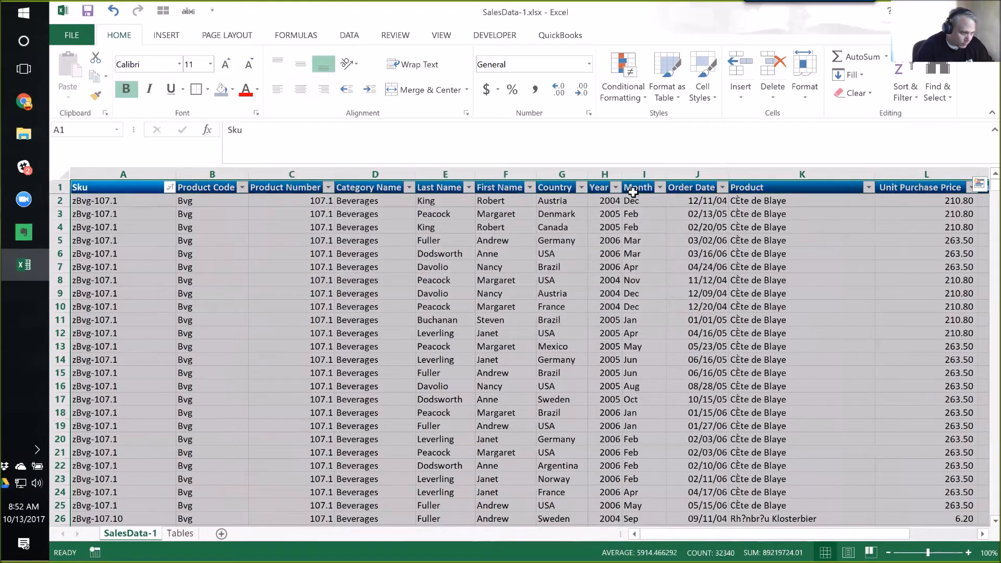
- Reselect the full sales data range and reapply the Sku sort from A to Z
{"action": "key", "text": "ctrl+Right"}
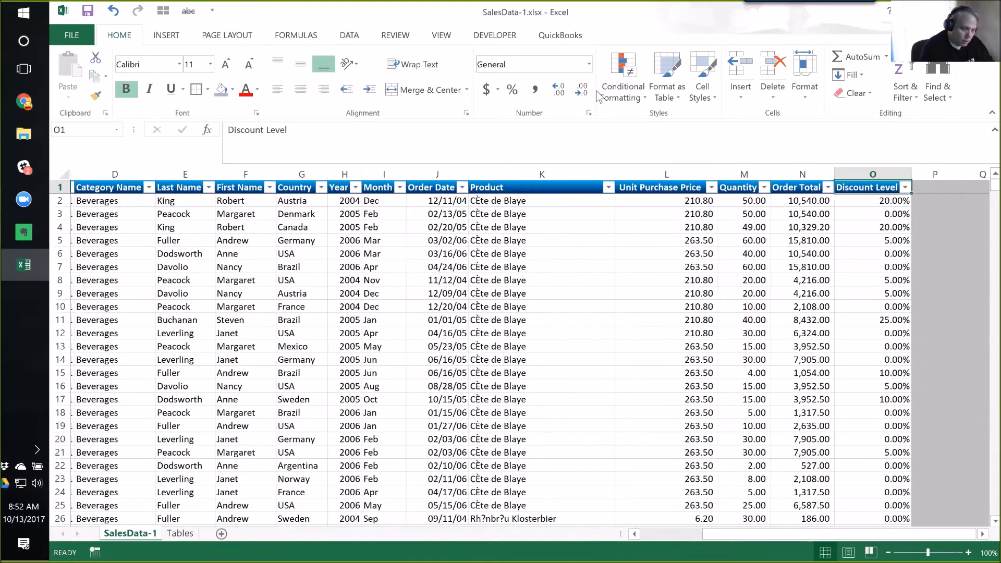
{"action": "key", "text": "Left"}
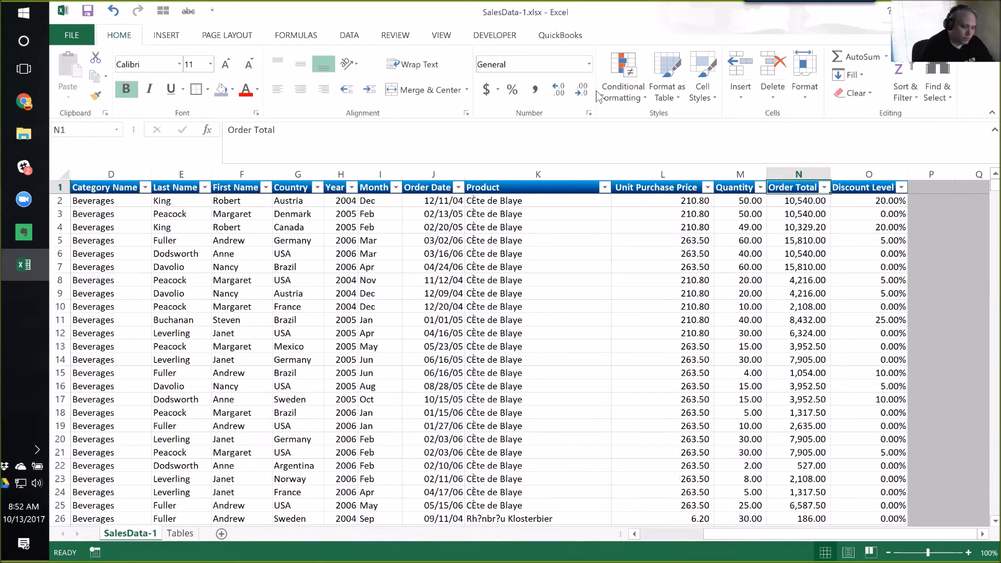
{"action": "key", "text": "ctrl+Home"}
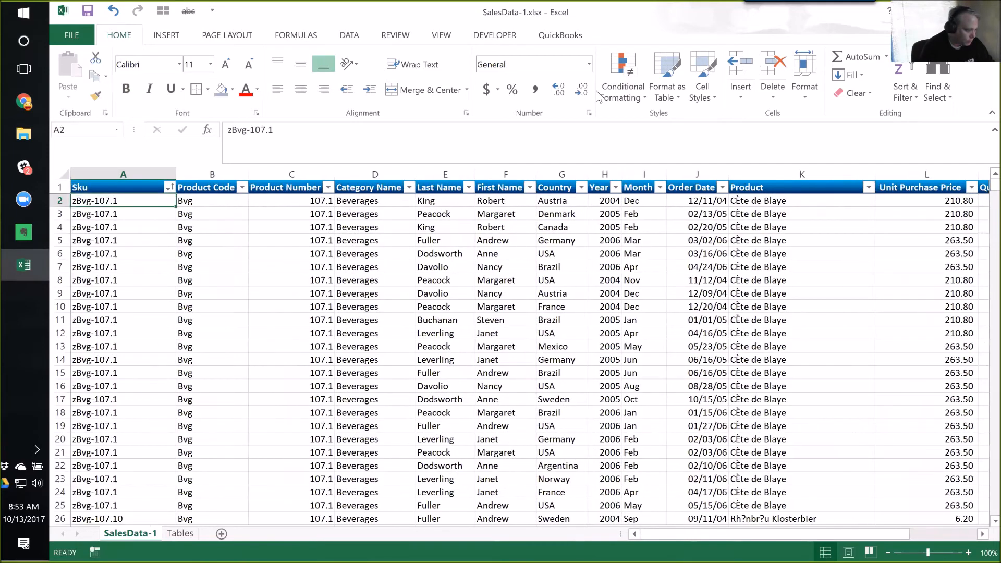
{"action": "key", "text": "Up"}
{"action": "key", "text": "ctrl+shift+Down"}
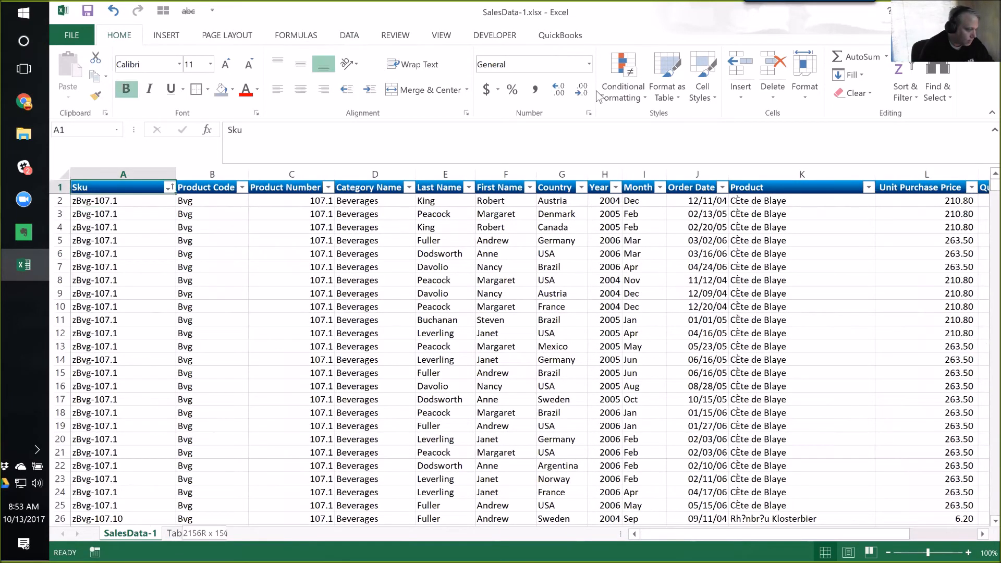
{"action": "key", "text": "ctrl+shift+Right"}
{"action": "key", "text": "alt+h"}
{"action": "key", "text": "s"}
{"action": "key", "text": "u"}
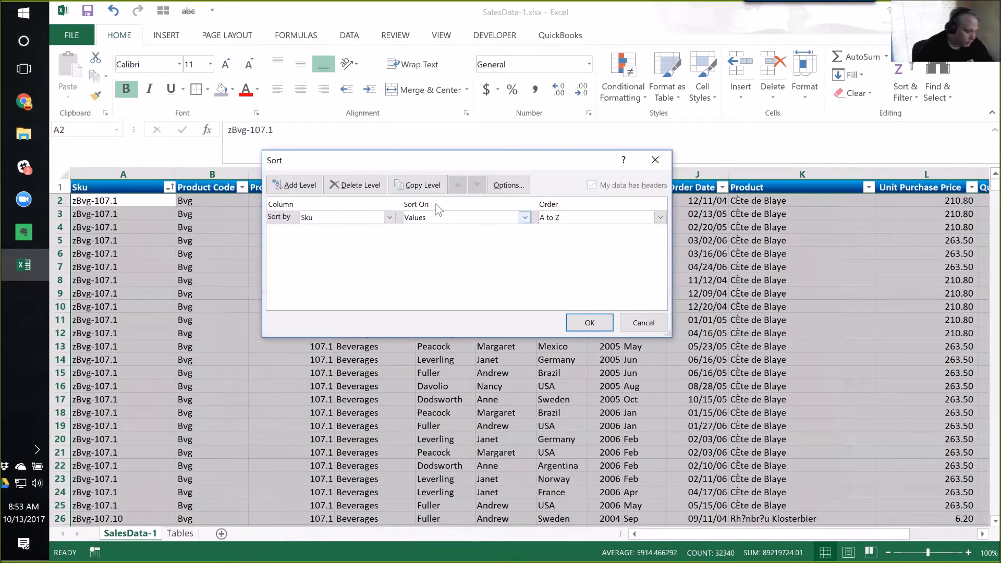
{"action": "left_click", "coordinate": [588, 323]}
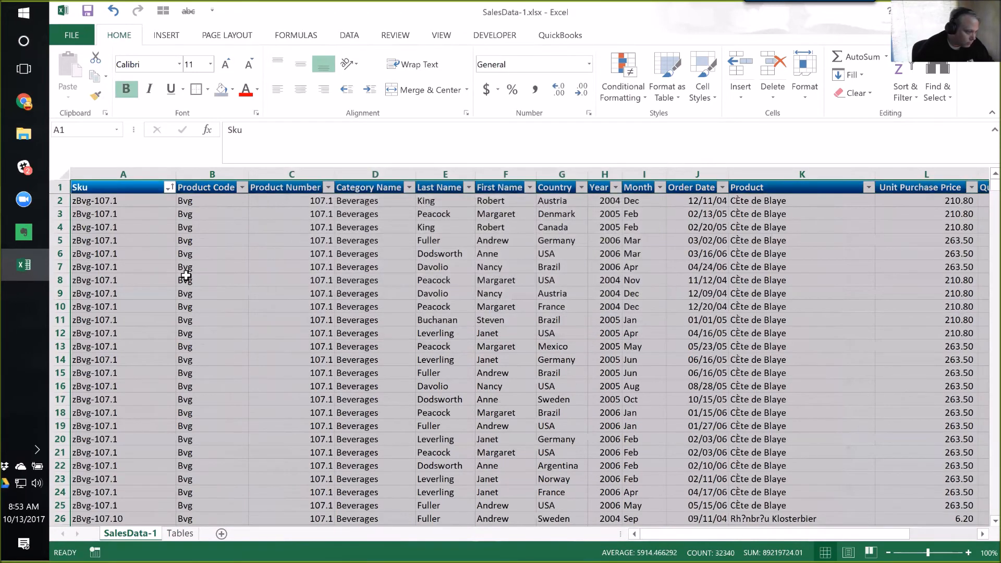
- Clear the Sku sort criteria and select the first Category Name value
{"action": "left_click", "coordinate": [212, 280]}
{"action": "left_click", "coordinate": [349, 35]}
{"action": "left_click", "coordinate": [470, 58]}
{"action": "left_click", "coordinate": [357, 203]}
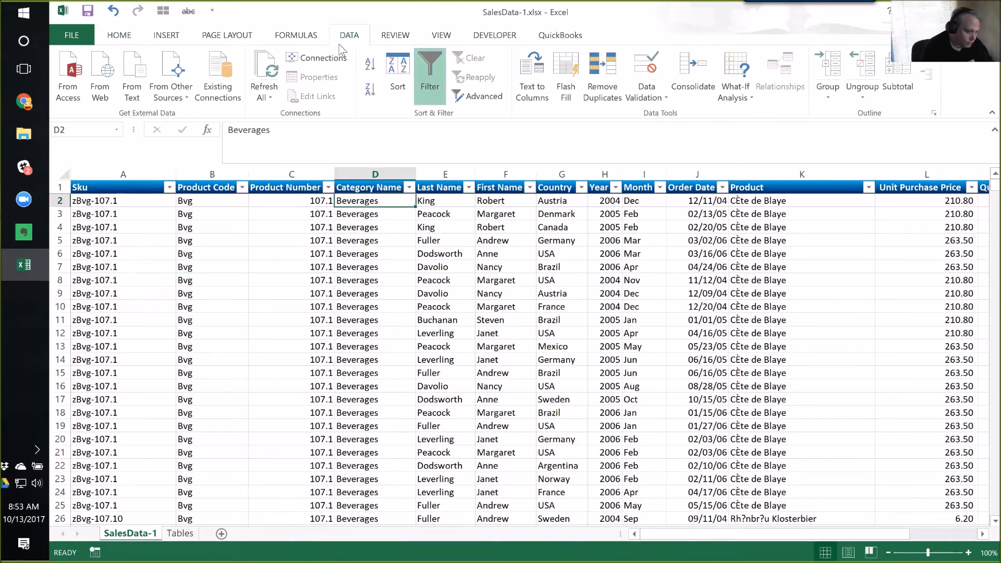
- Examine the Order Total column and page through the Sku rows to check the order of the records
{"action": "key", "text": "Up"}
{"action": "key", "text": "ctrl+Right"}
{"action": "key", "text": "Left"}
{"action": "key", "text": "Down"}
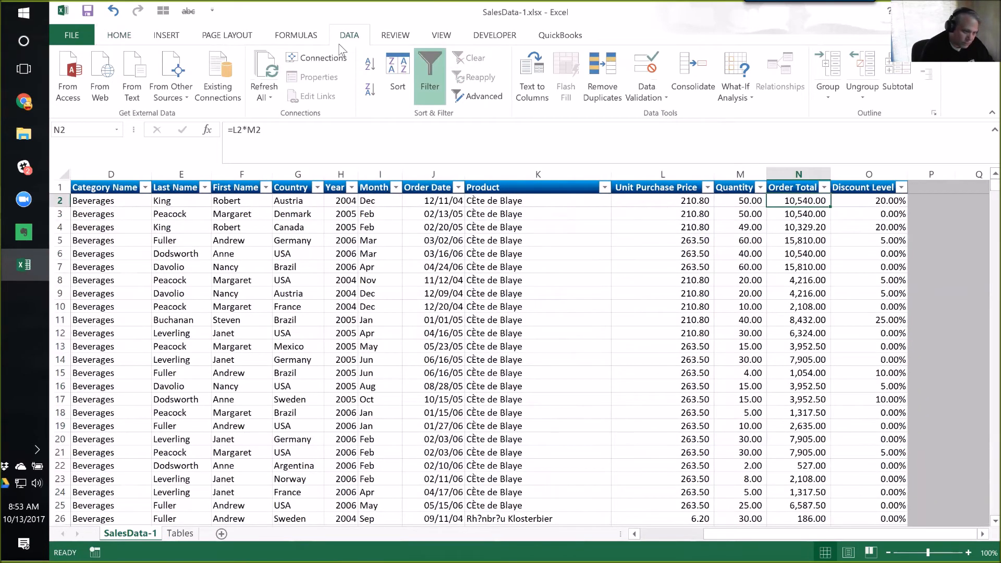
{"action": "key", "text": "Left"}
{"action": "key", "text": "Left"}
{"action": "key", "text": "Right"}
{"action": "key", "text": "Right"}
{"action": "key", "text": "Up"}
{"action": "key", "text": "ctrl+Home"}
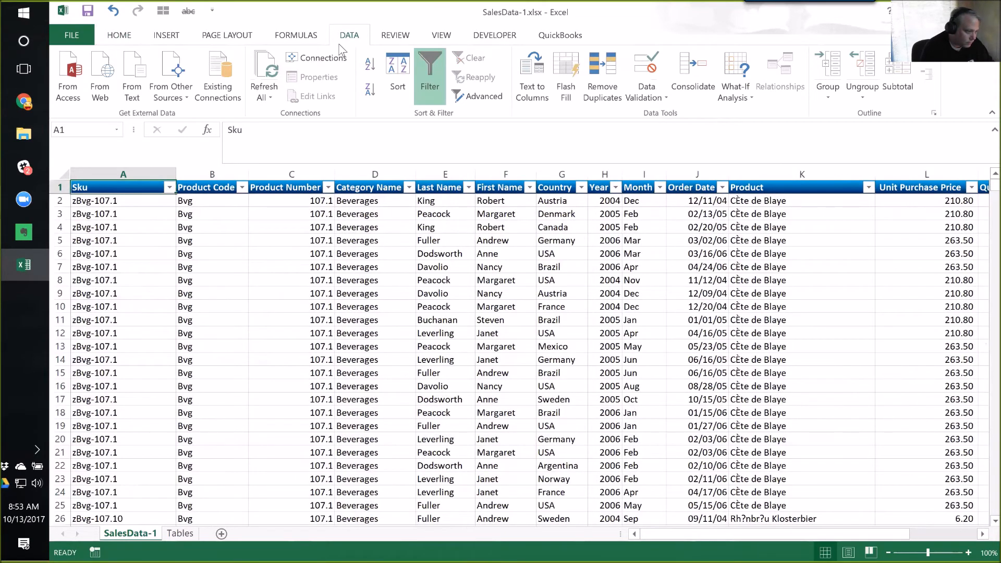
{"action": "key", "text": "Down"}
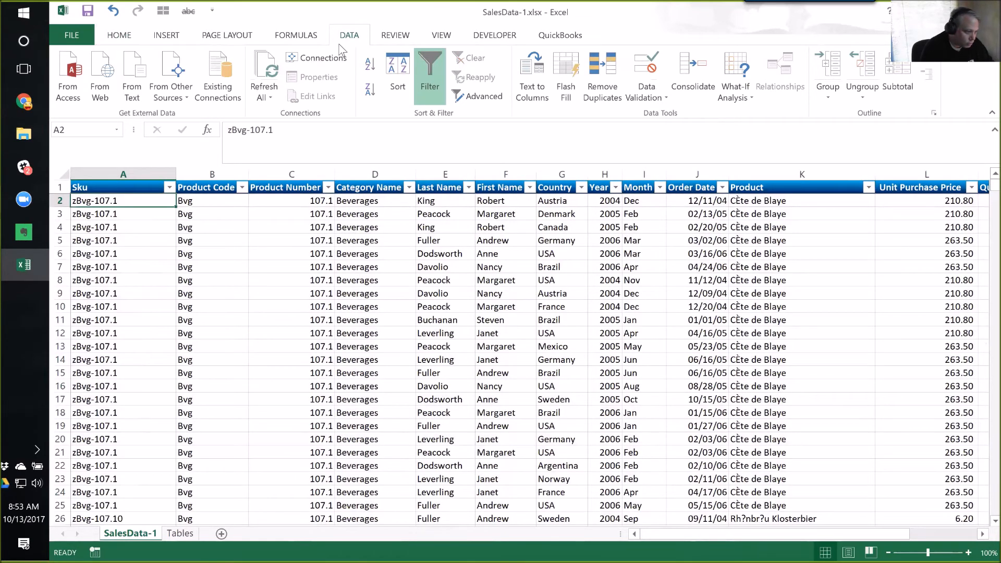
{"action": "key", "text": "Page_Down"}
{"action": "key", "text": "Page_Down"}
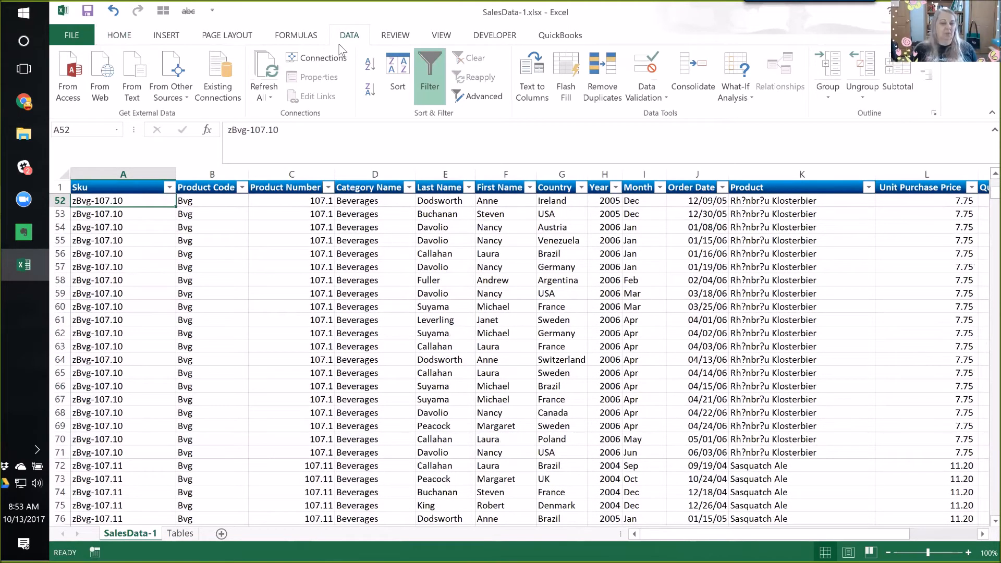
{"action": "key", "text": "ctrl+Up"}
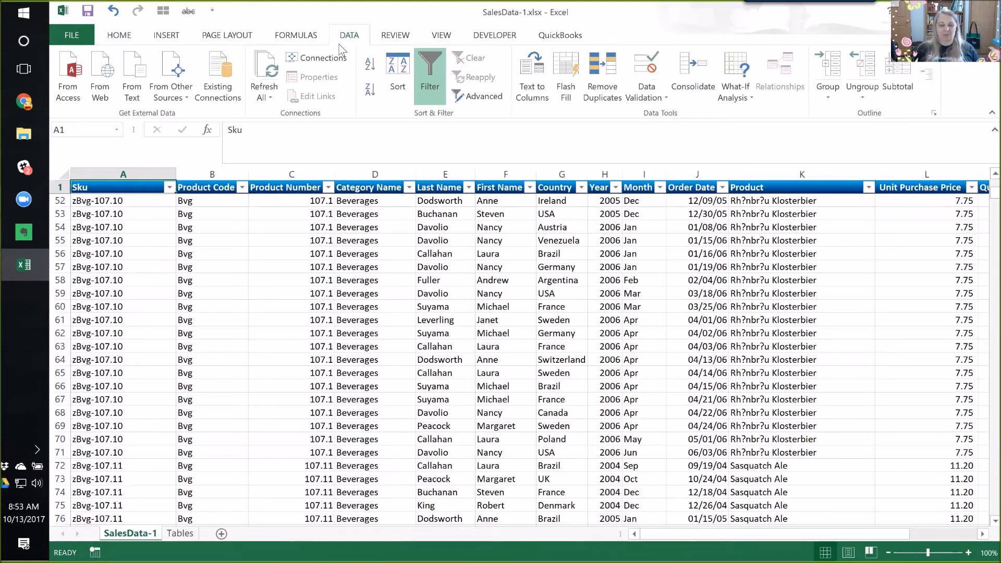
- Undo the recent sorting changes and the rule deletion, back through the Order Total cell colour sort
{"action": "left_click", "coordinate": [114, 11]}
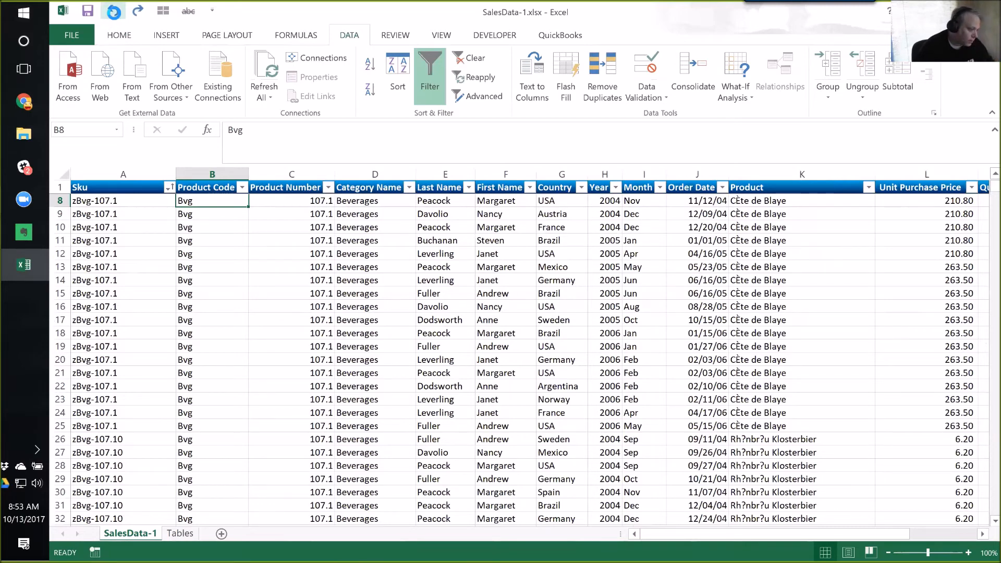
{"action": "left_click", "coordinate": [115, 12]}
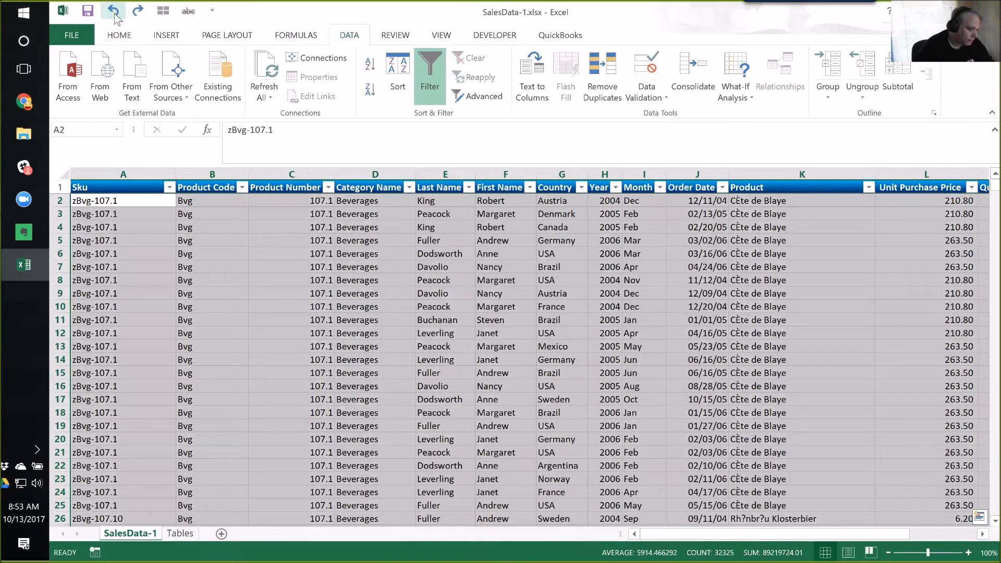
{"action": "left_click", "coordinate": [115, 12]}
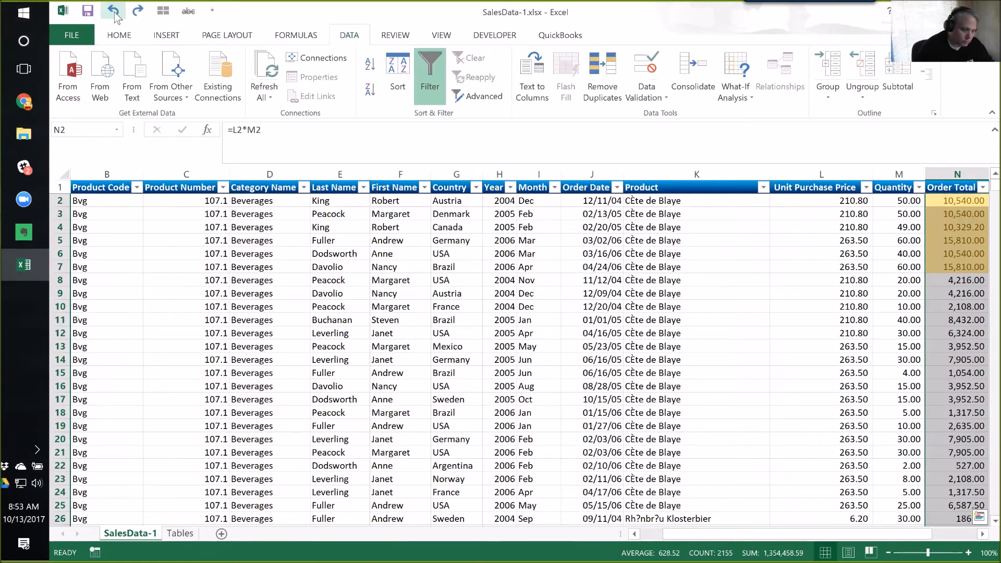
{"action": "left_click", "coordinate": [115, 12]}
{"action": "left_click", "coordinate": [115, 13]}
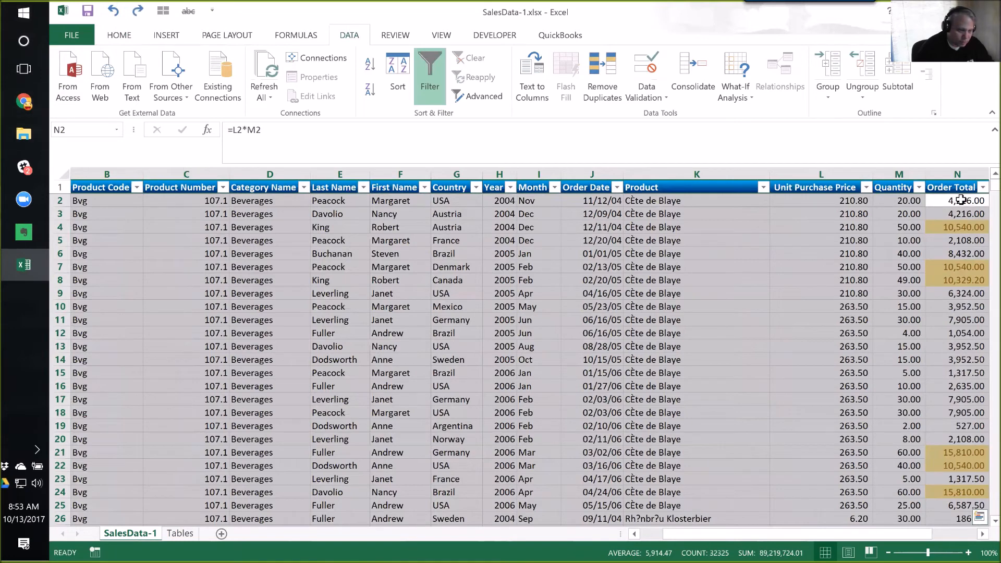
- Delete the Cell Value > 9999 conditional formatting rule from all Order Total values and return to the column's header
{"action": "left_click", "coordinate": [942, 225]}
{"action": "key", "text": "Right"}
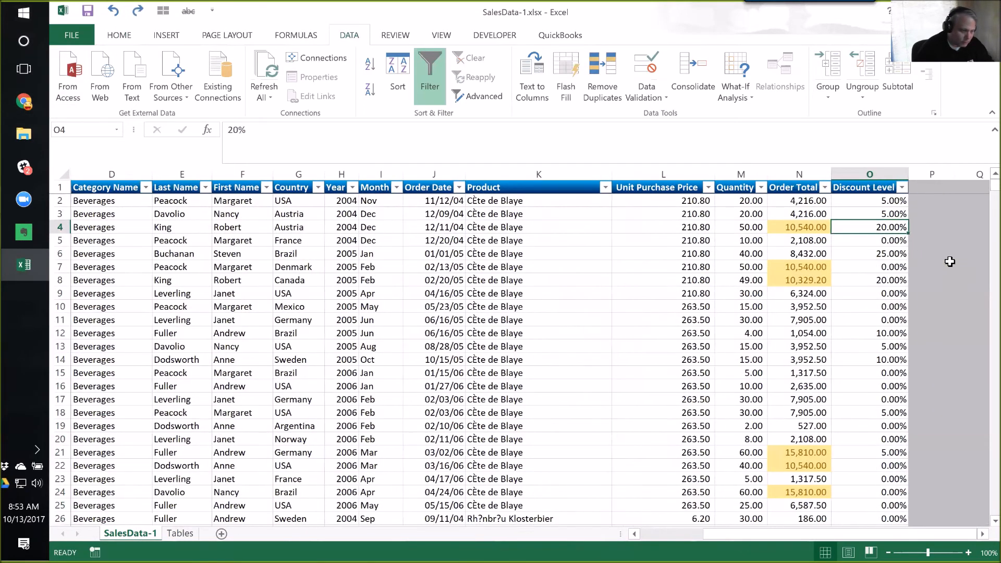
{"action": "key", "text": "Left"}
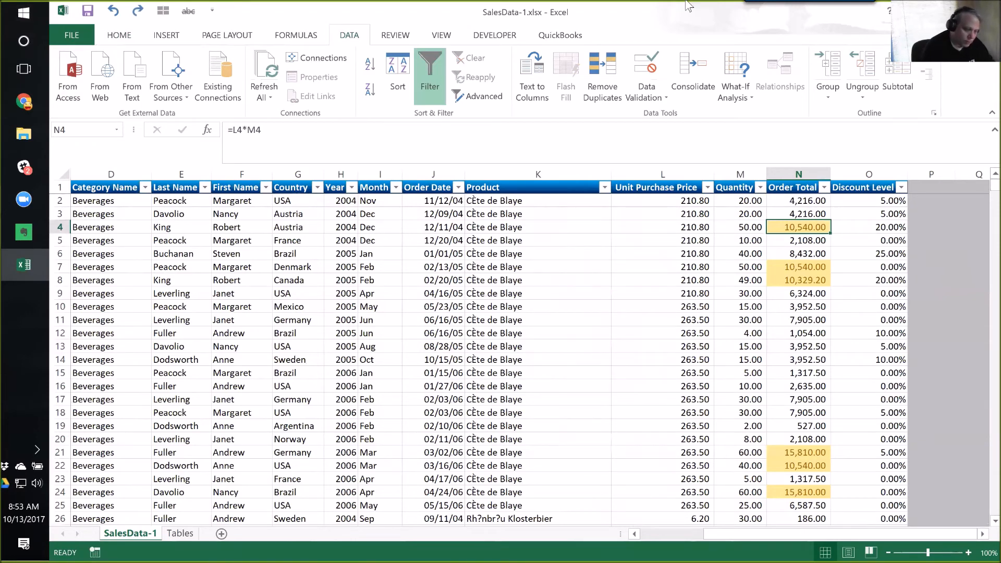
{"action": "key", "text": "ctrl+Up"}
{"action": "key", "text": "ctrl+shift+Down"}
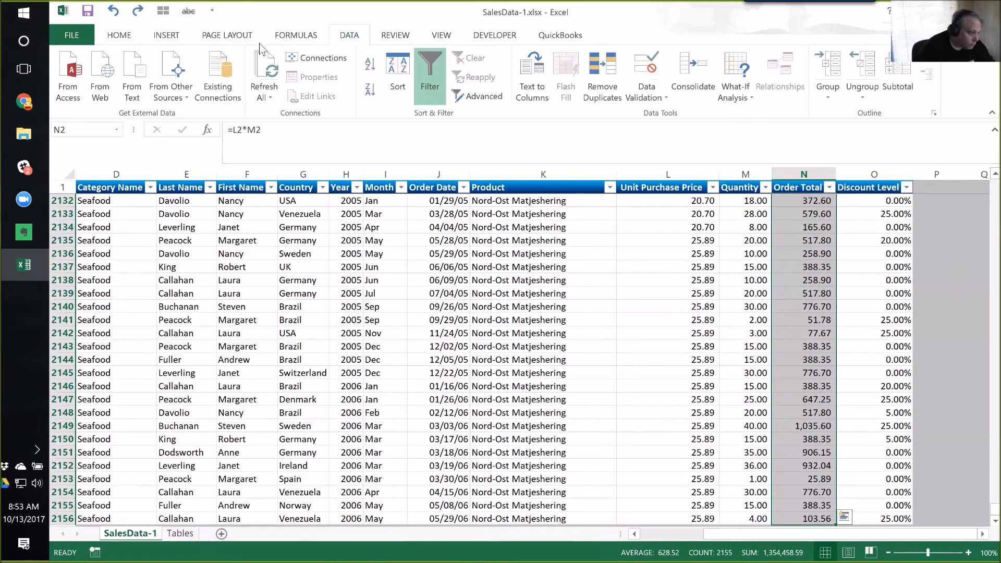
{"action": "left_click", "coordinate": [122, 38]}
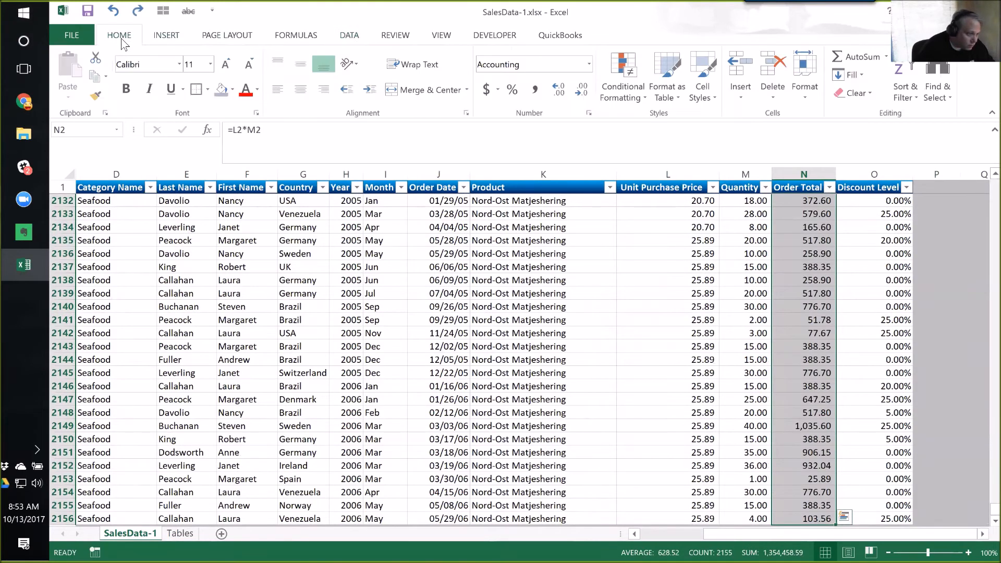
{"action": "left_click", "coordinate": [617, 73]}
{"action": "left_click", "coordinate": [619, 295]}
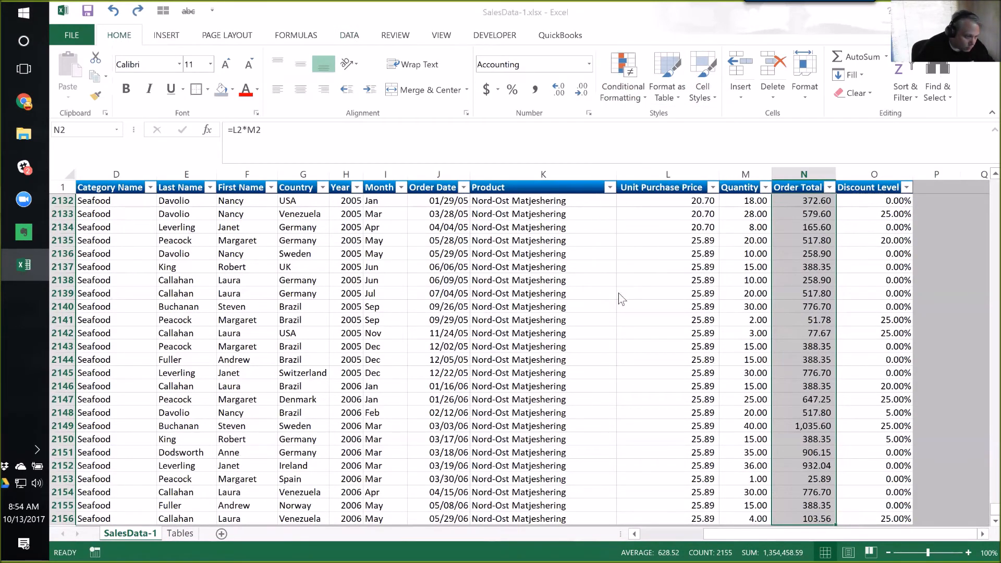
{"action": "left_click", "coordinate": [290, 243]}
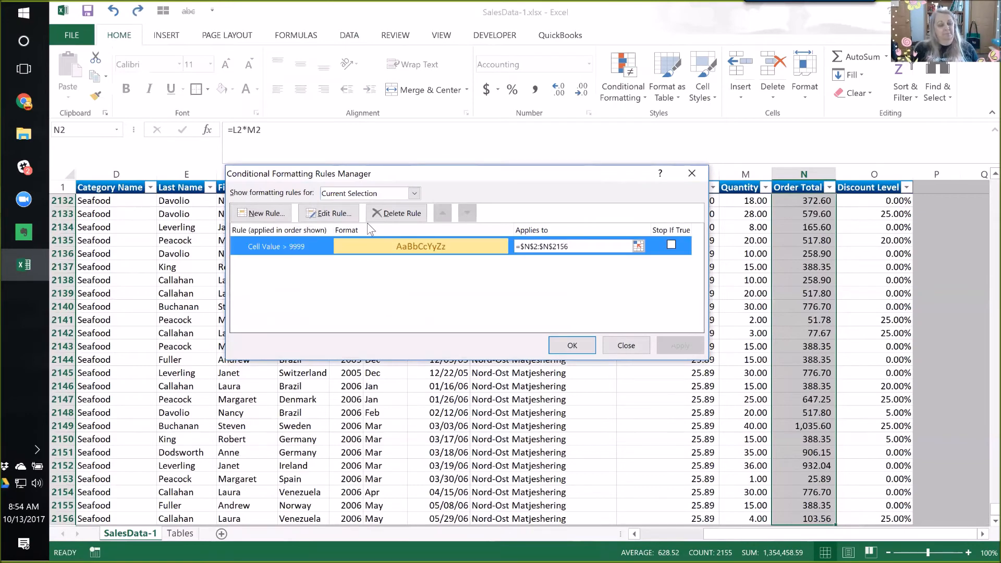
{"action": "left_click", "coordinate": [396, 213]}
{"action": "left_click", "coordinate": [572, 345]}
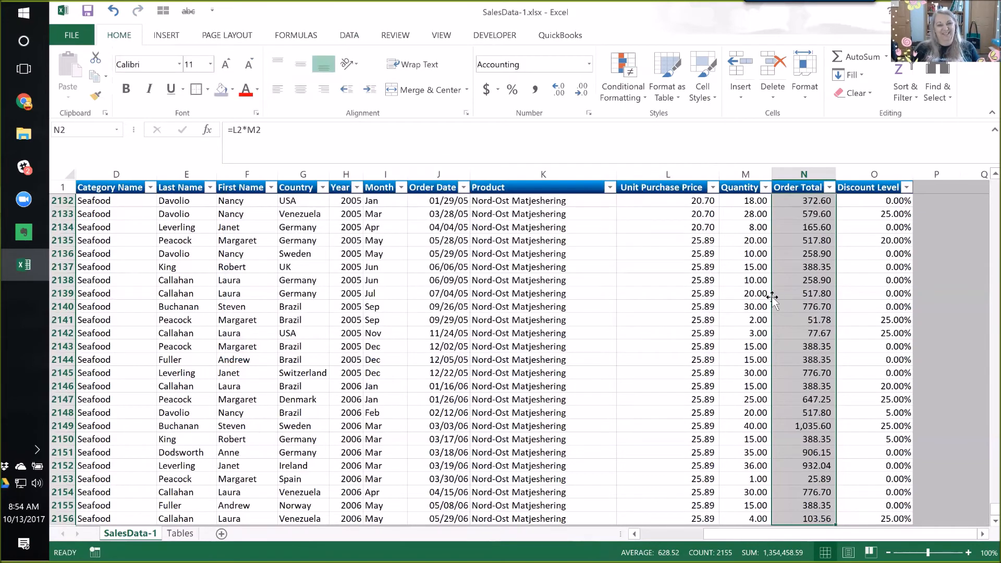
{"action": "left_click", "coordinate": [773, 296]}
{"action": "key", "text": "ctrl+Up"}
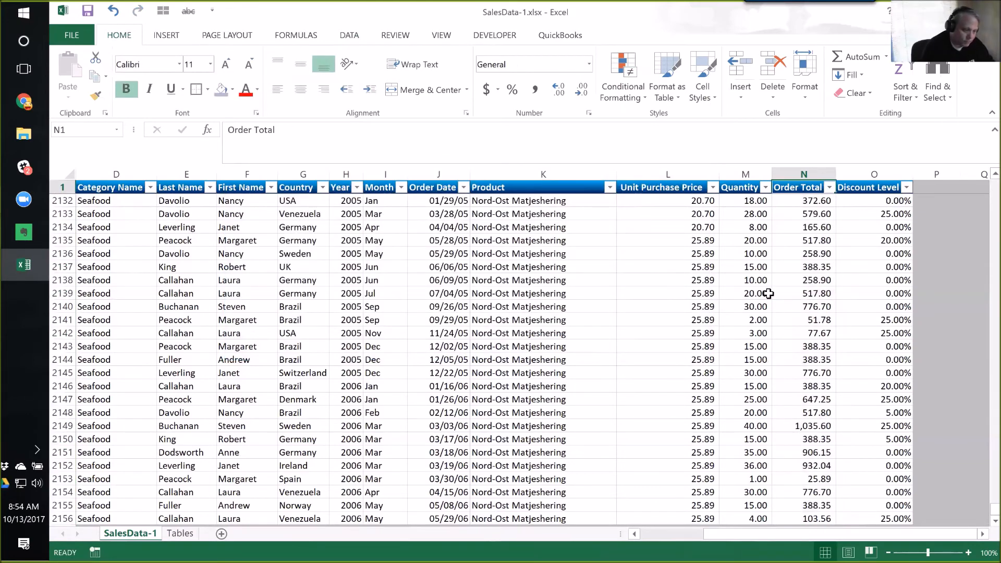
- Select the entire sales table and sort its records by Sku in ascending order
{"action": "key", "text": "ctrl+Home"}
{"action": "key", "text": "ctrl+shift+Down"}
{"action": "key", "text": "ctrl+shift+Right"}
{"action": "key", "text": "alt+d"}
{"action": "key", "text": "s"}
{"action": "left_click", "coordinate": [318, 218]}
{"action": "left_click", "coordinate": [319, 231]}
{"action": "left_click", "coordinate": [587, 326]}
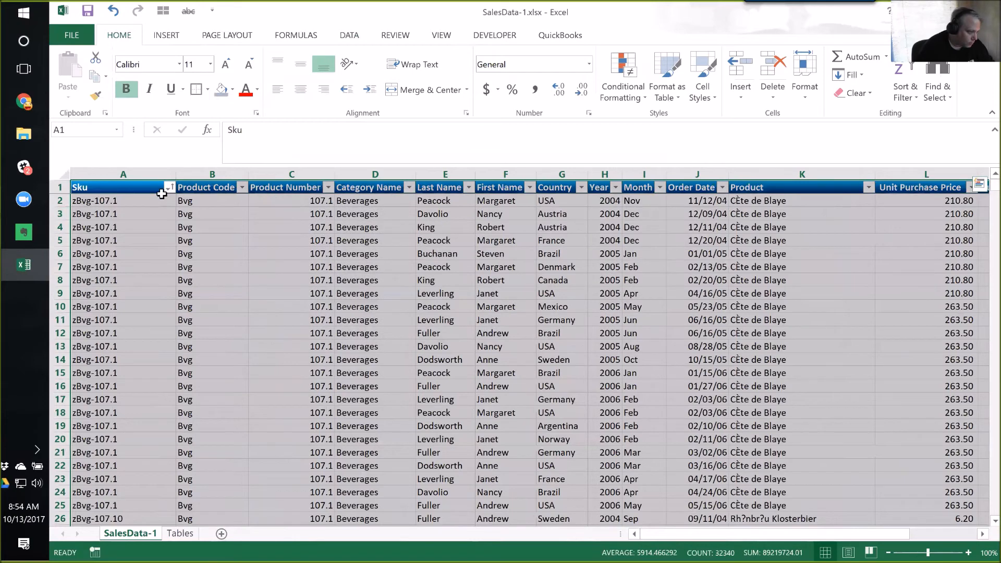
- Examine the Order Total values in the first rows, then select the table from the Sku header to its last record
{"action": "key", "text": "Up"}
{"action": "key", "text": "ctrl+Right"}
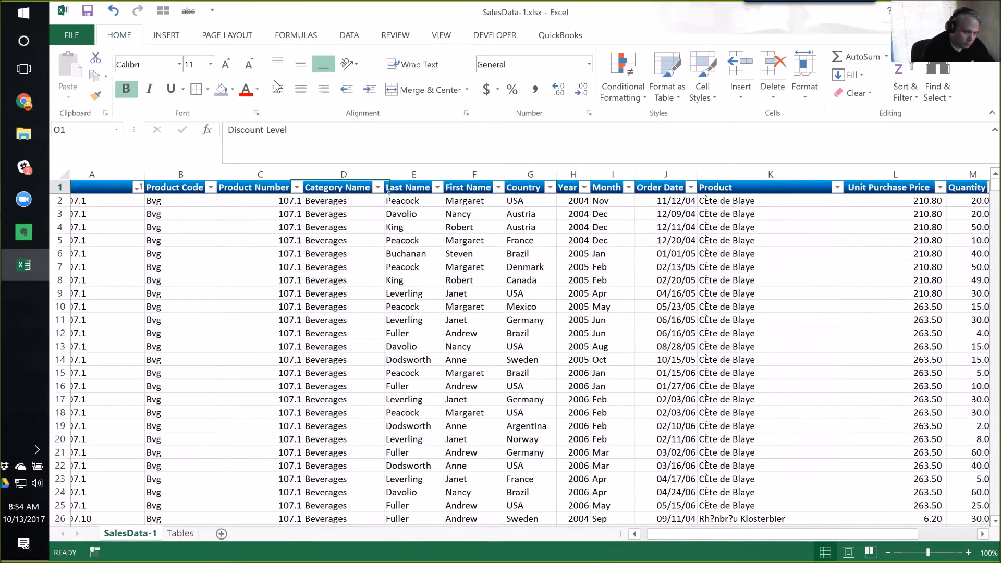
{"action": "key", "text": "Left"}
{"action": "key", "text": "Down"}
{"action": "key", "text": "Down"}
{"action": "key", "text": "Down"}
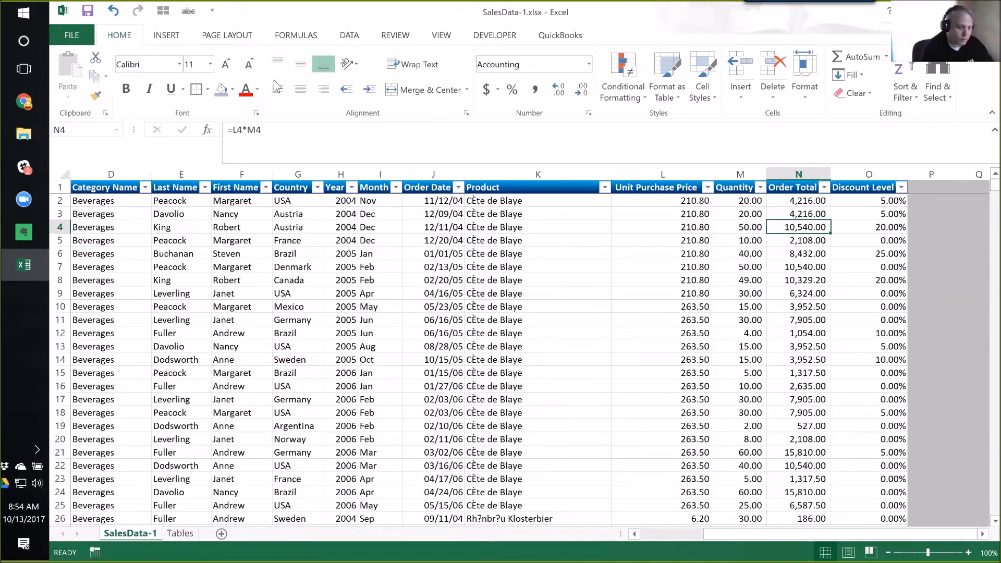
{"action": "key", "text": "ctrl+Up"}
{"action": "key", "text": "ctrl+Left"}
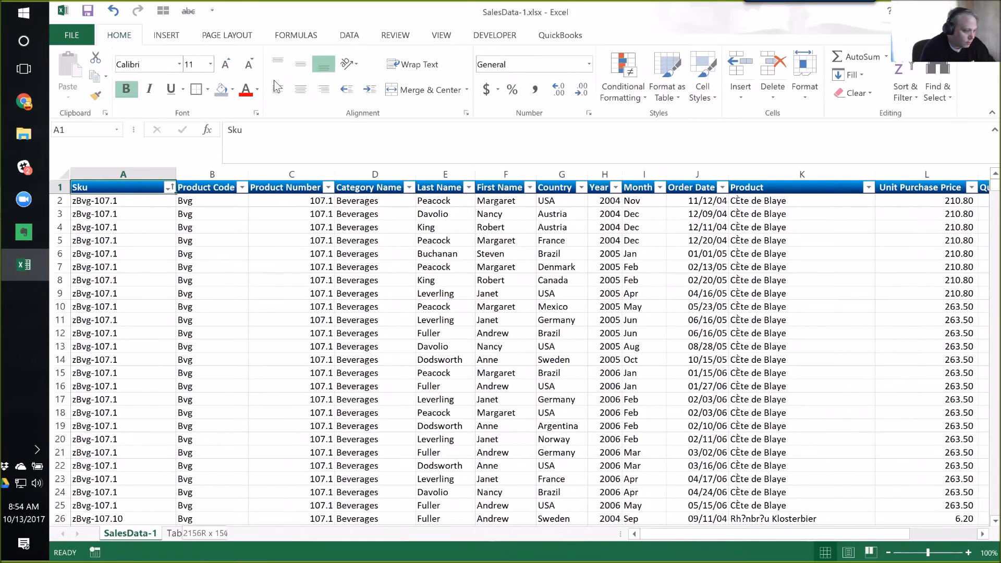
{"action": "key", "text": "ctrl+shift+End"}
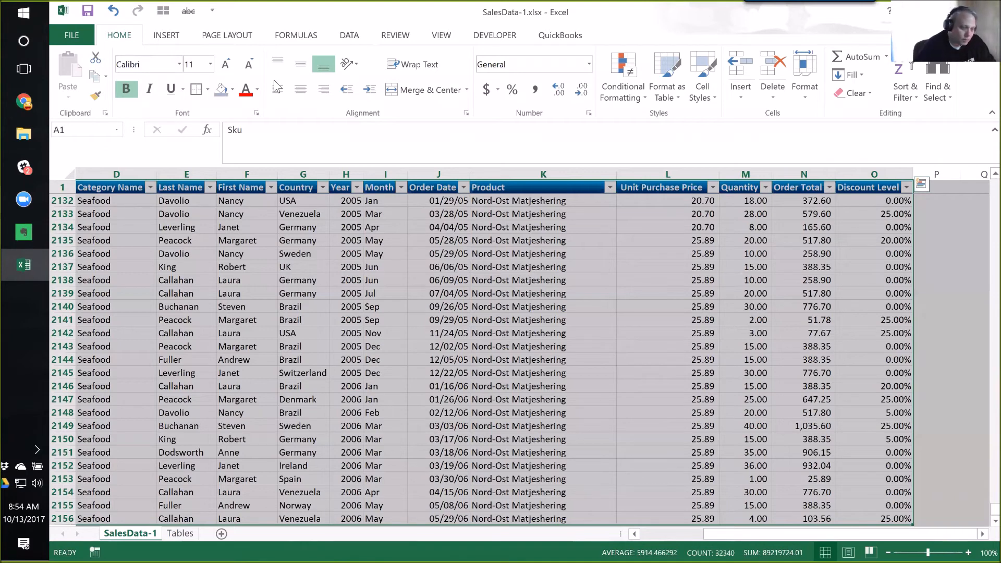
- Filter the Order Total column to show only values greater than 9999
{"action": "left_click", "coordinate": [807, 200]}
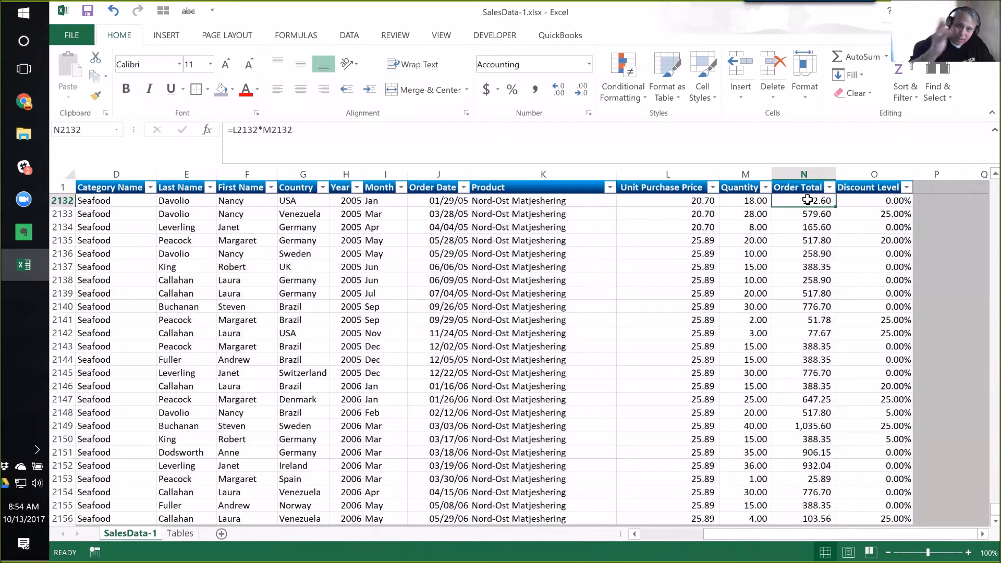
{"action": "key", "text": "ctrl+Up"}
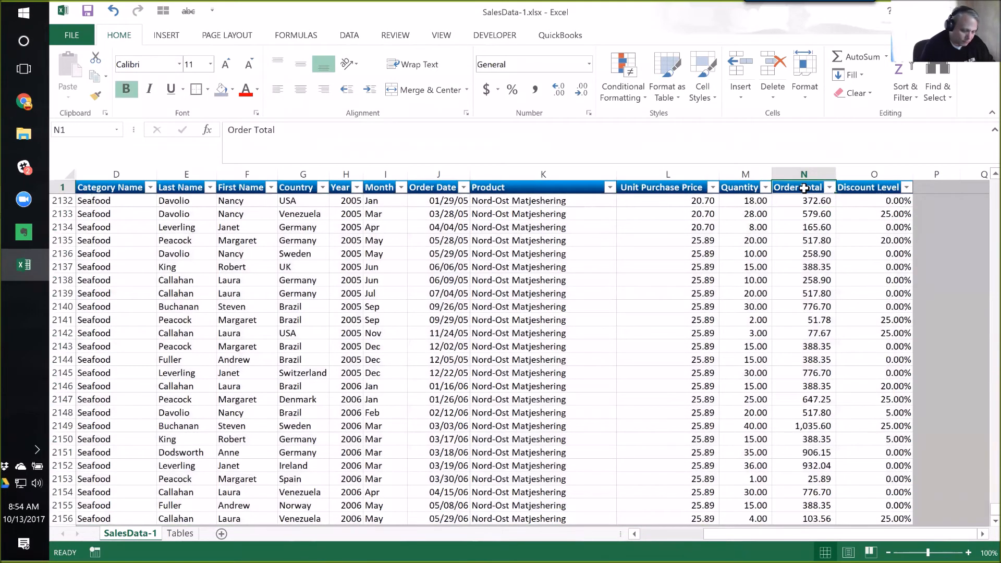
{"action": "key", "text": "Down"}
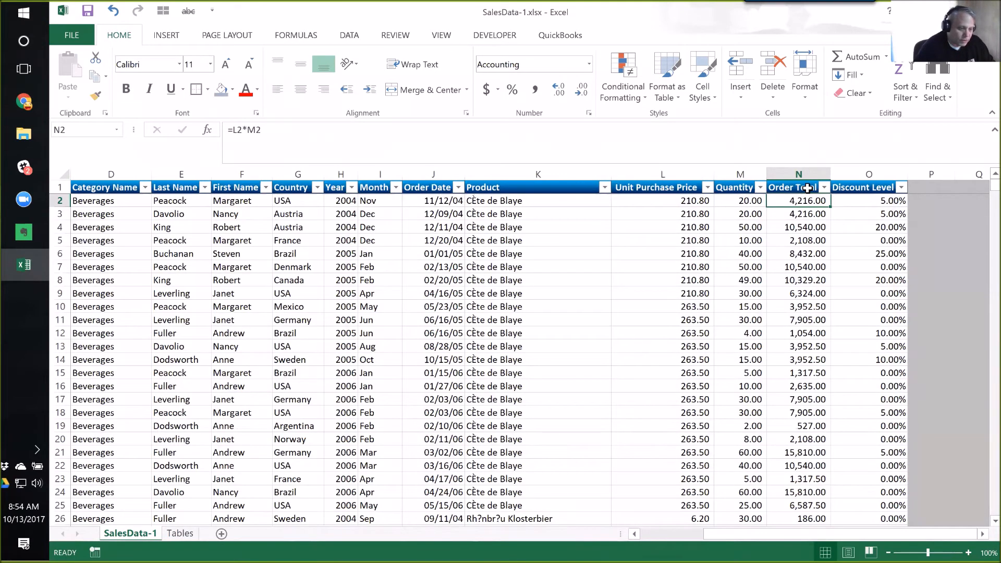
{"action": "left_click", "coordinate": [825, 187]}
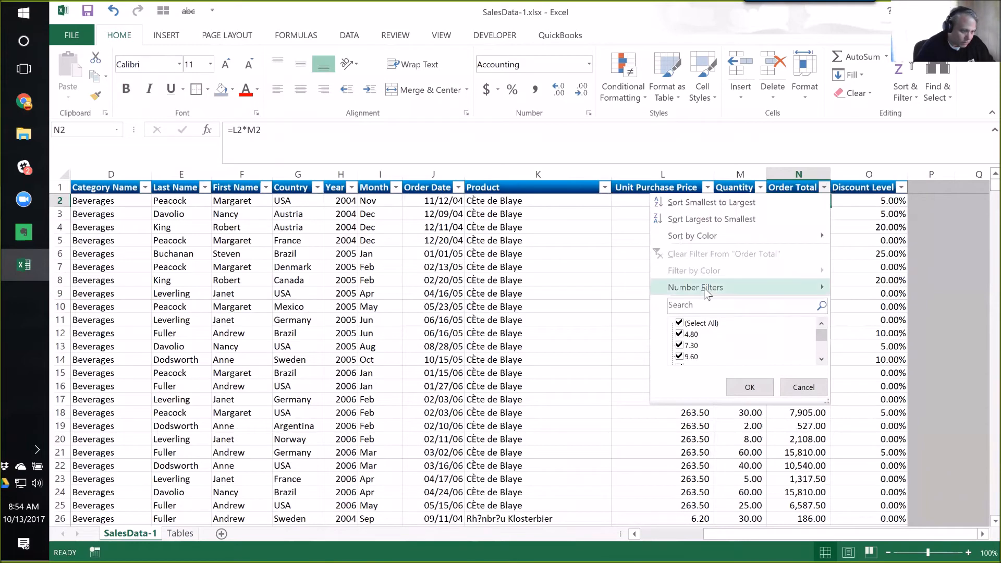
{"action": "mouse_move", "coordinate": [708, 292]}
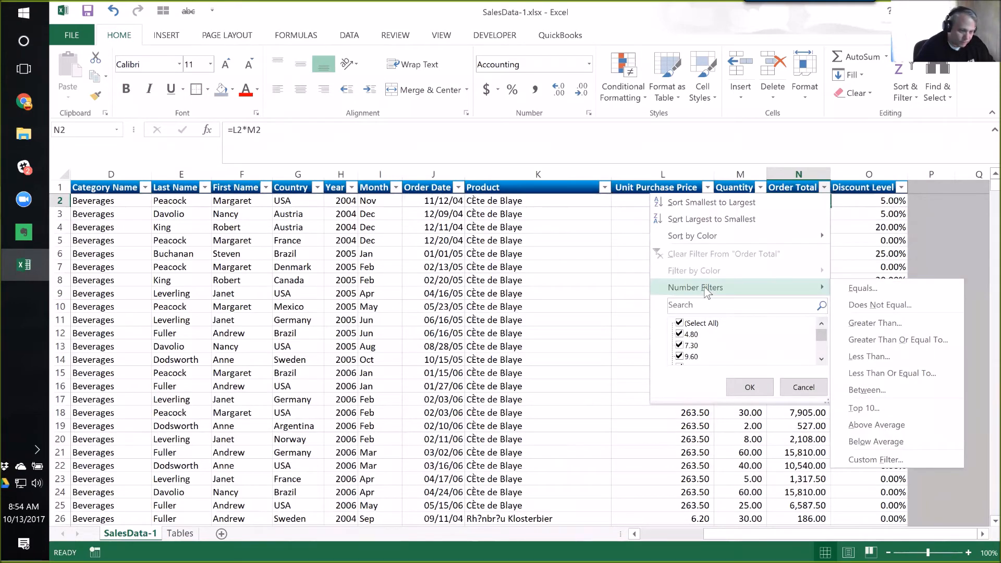
{"action": "left_click", "coordinate": [915, 330]}
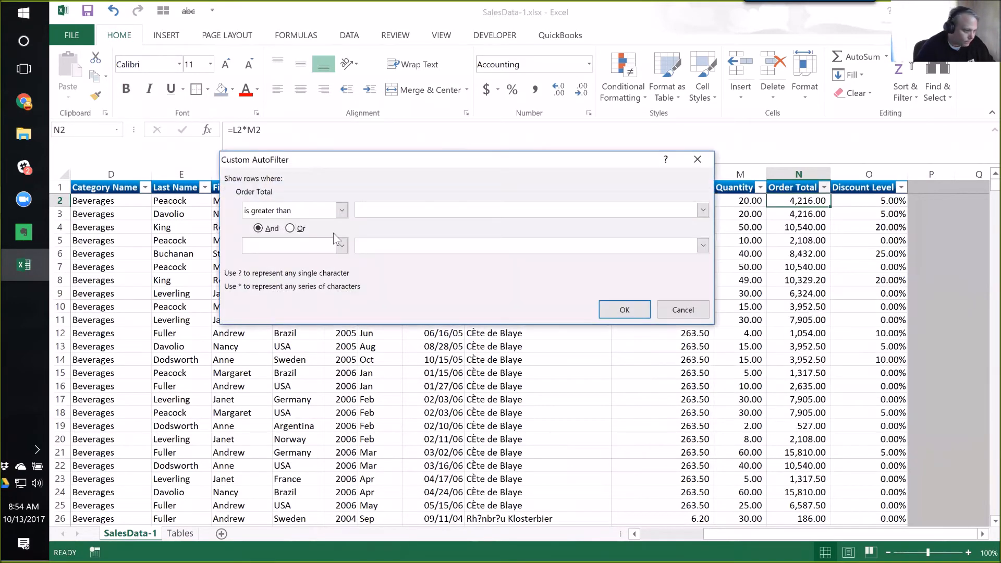
{"action": "type", "text": "9999"}
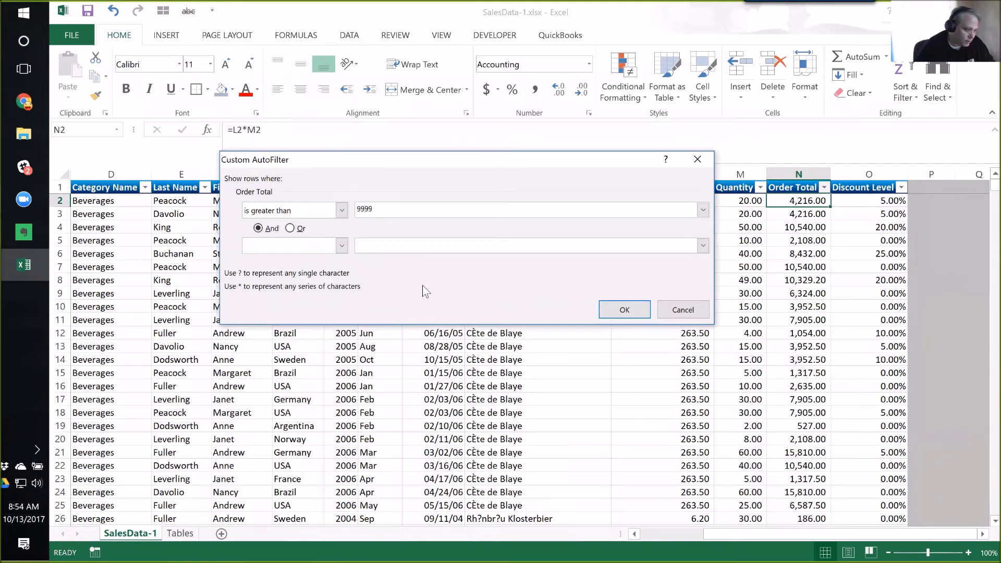
{"action": "left_click", "coordinate": [635, 307]}
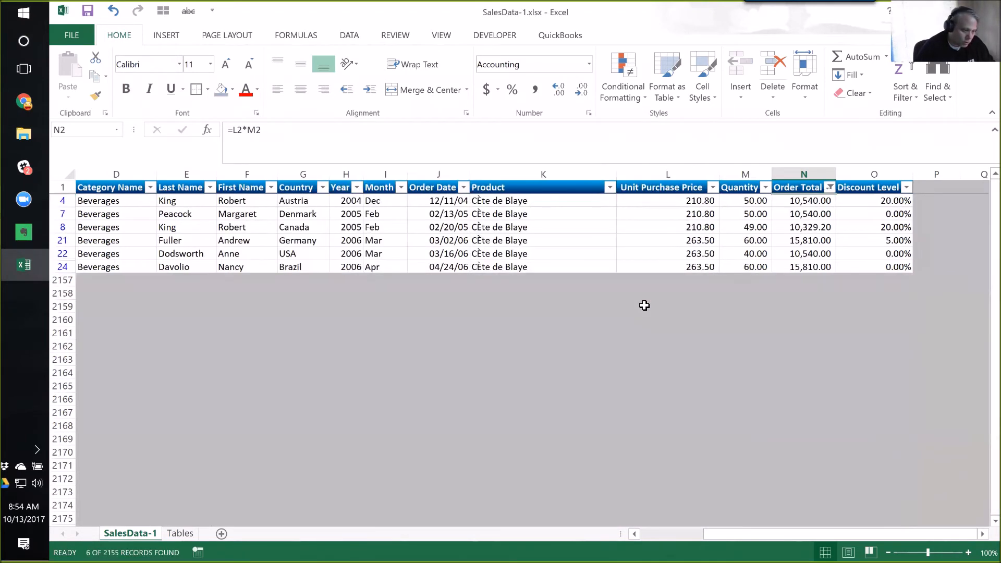
- Select only the visible cells of the filtered records, from the Sku column through Discount Level
{"action": "key", "text": "Down"}
{"action": "key", "text": "Down"}
{"action": "key", "text": "Up"}
{"action": "key", "text": "Up"}
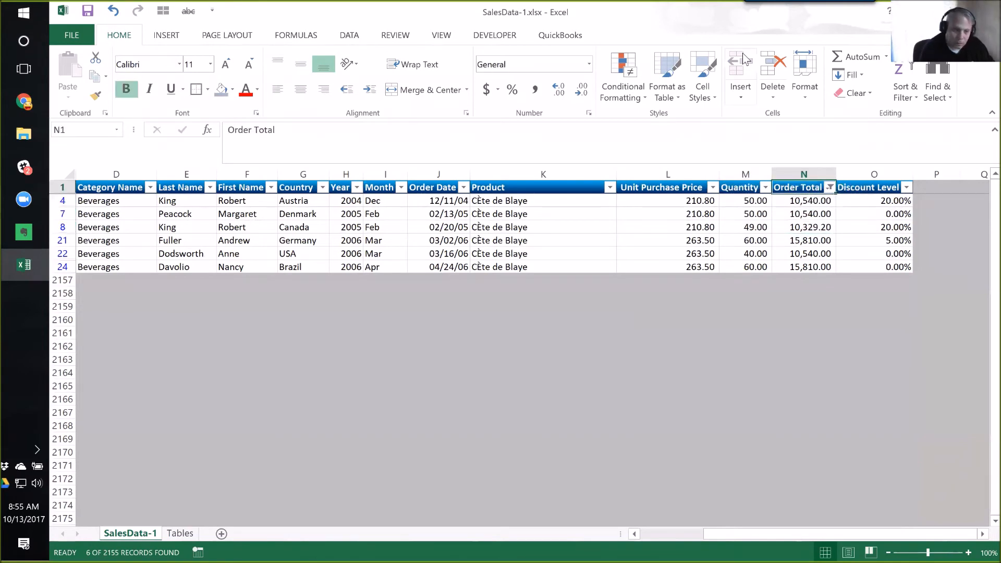
{"action": "key", "text": "Down"}
{"action": "key", "text": "Right"}
{"action": "key", "text": "Home"}
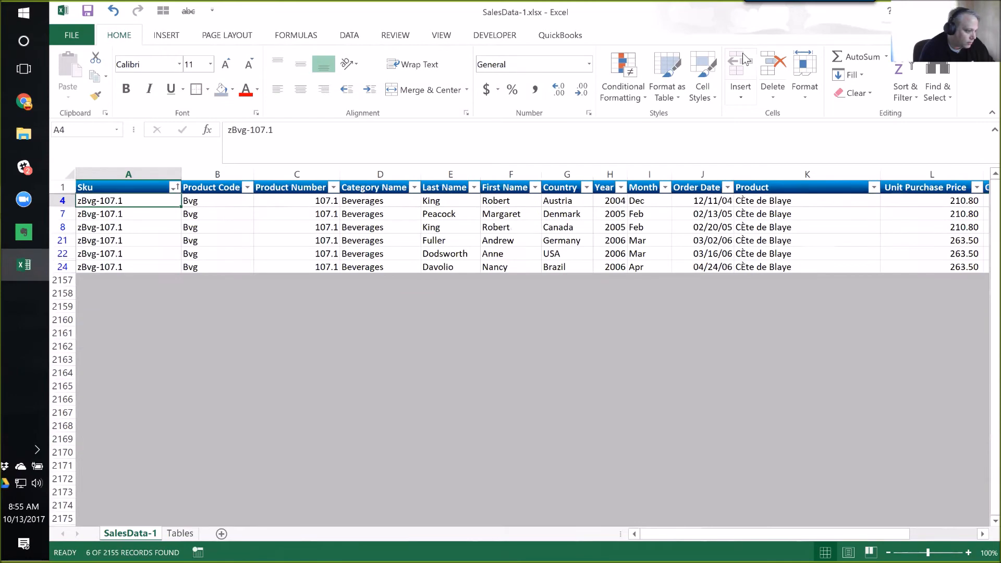
{"action": "key", "text": "ctrl+shift+Down"}
{"action": "key", "text": "ctrl+shift+Right"}
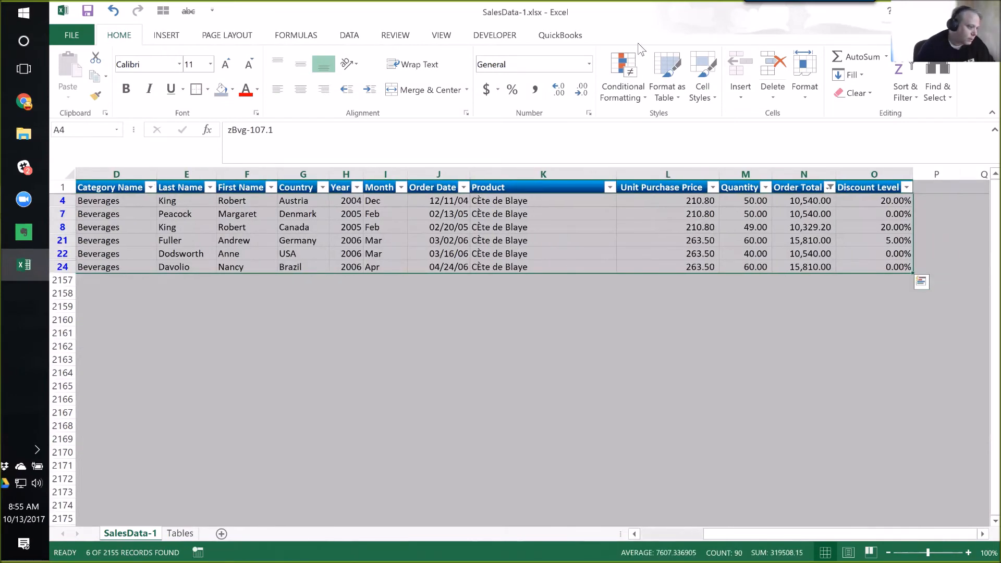
{"action": "left_click", "coordinate": [163, 11]}
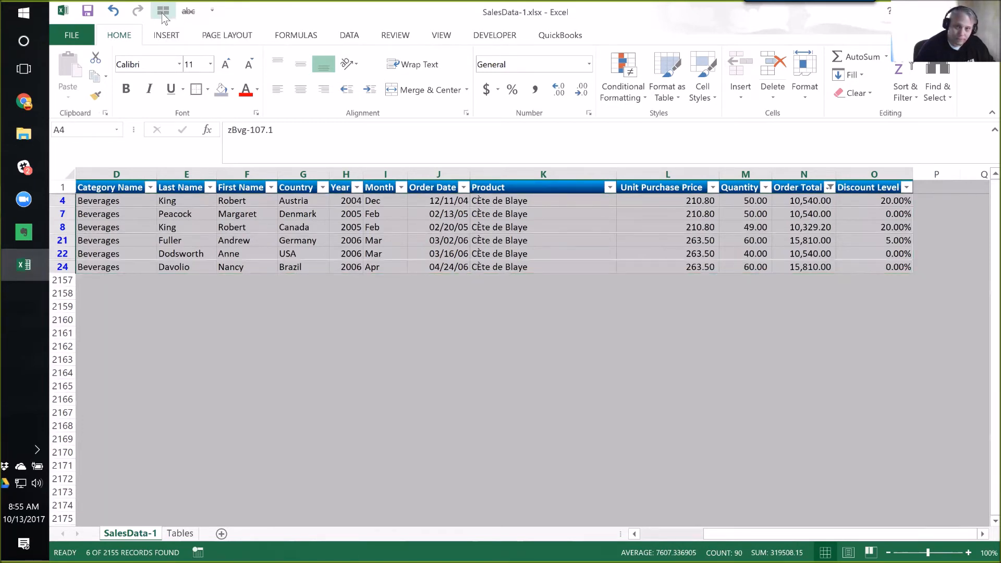
- Format only the visible filtered cells from Category Name through Discount Level with a black fill and bold white text
{"action": "left_click", "coordinate": [129, 190]}
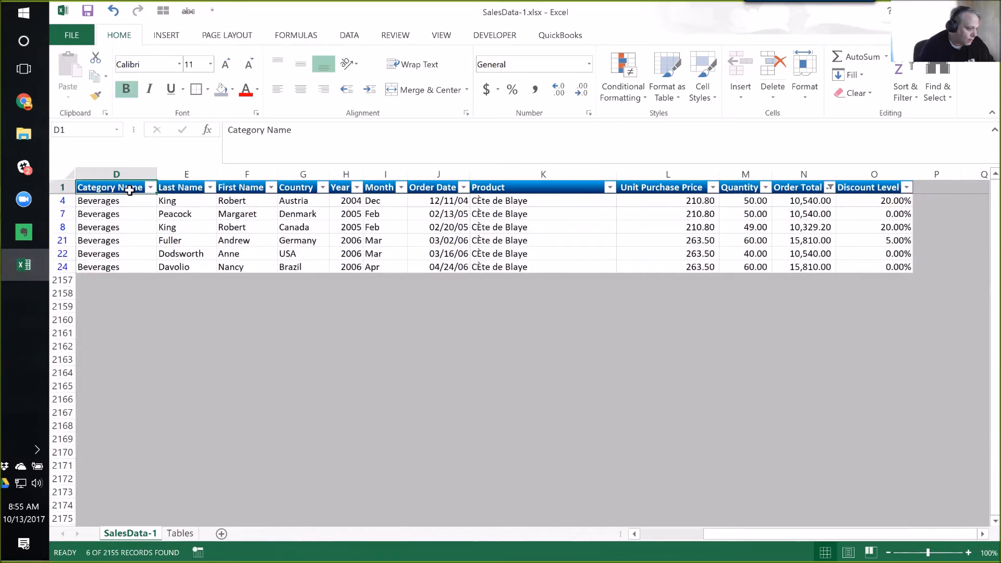
{"action": "key", "text": "Down"}
{"action": "key", "text": "ctrl+shift+Down"}
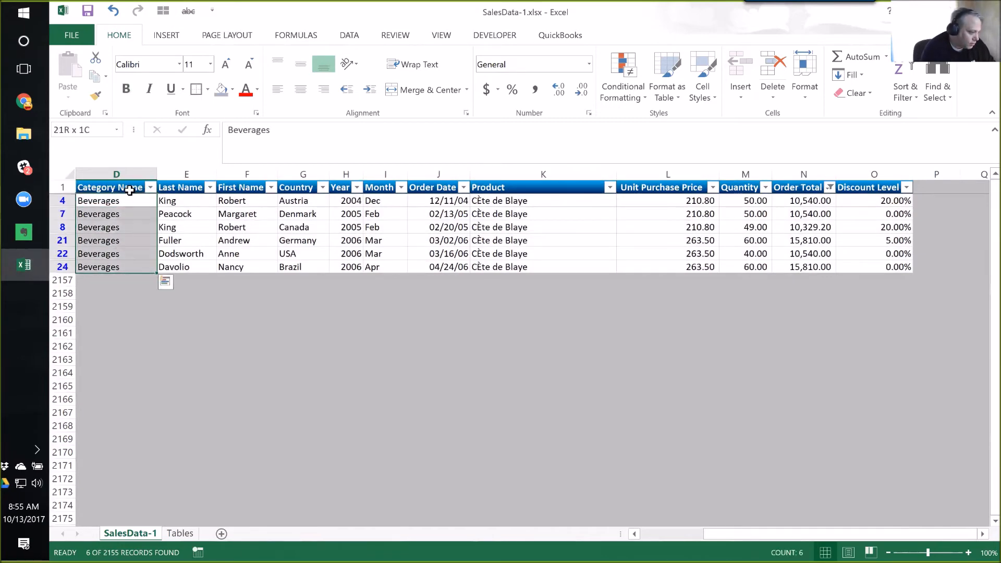
{"action": "key", "text": "ctrl+shift+Right"}
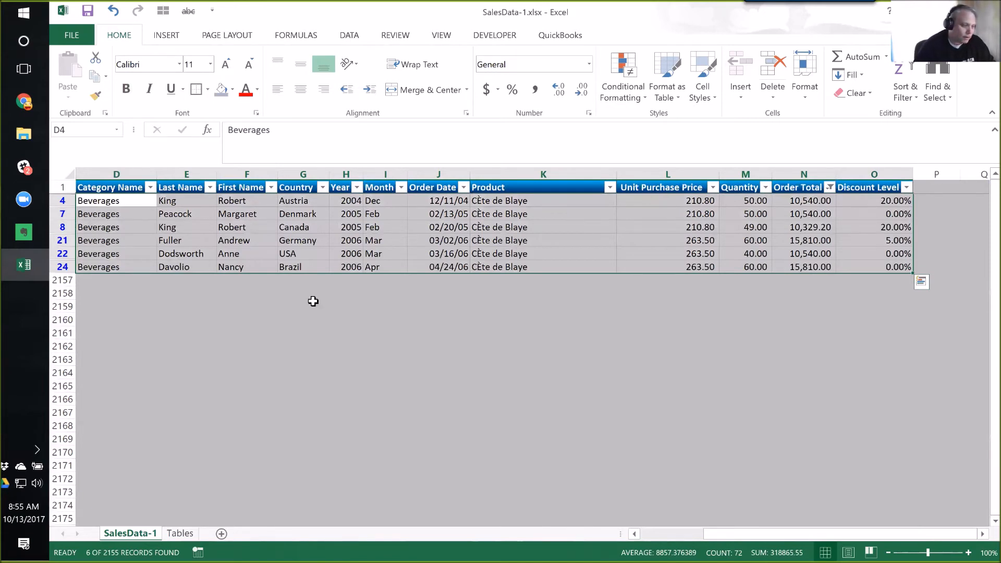
{"action": "left_click", "coordinate": [167, 12]}
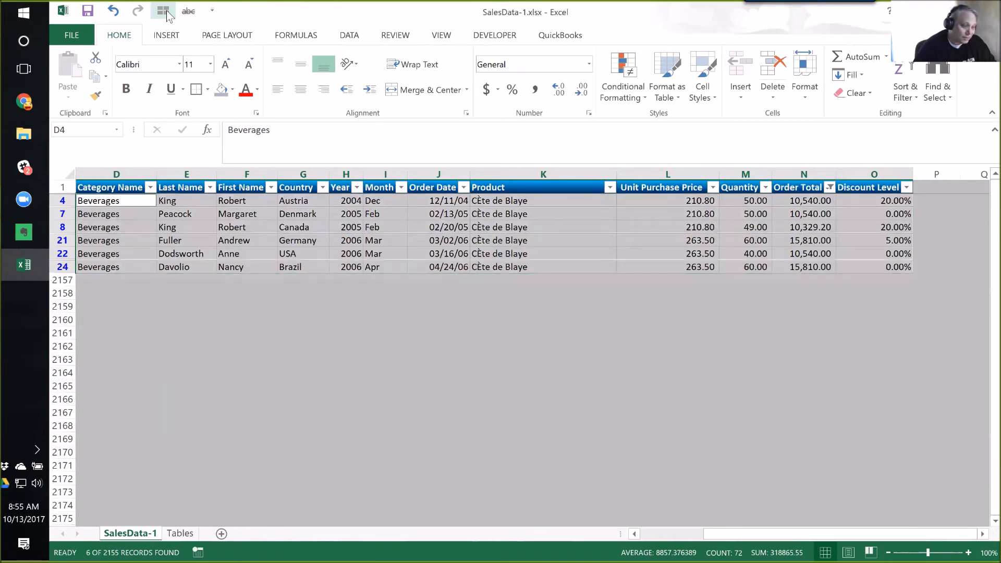
{"action": "left_click", "coordinate": [233, 89]}
{"action": "left_click", "coordinate": [227, 118]}
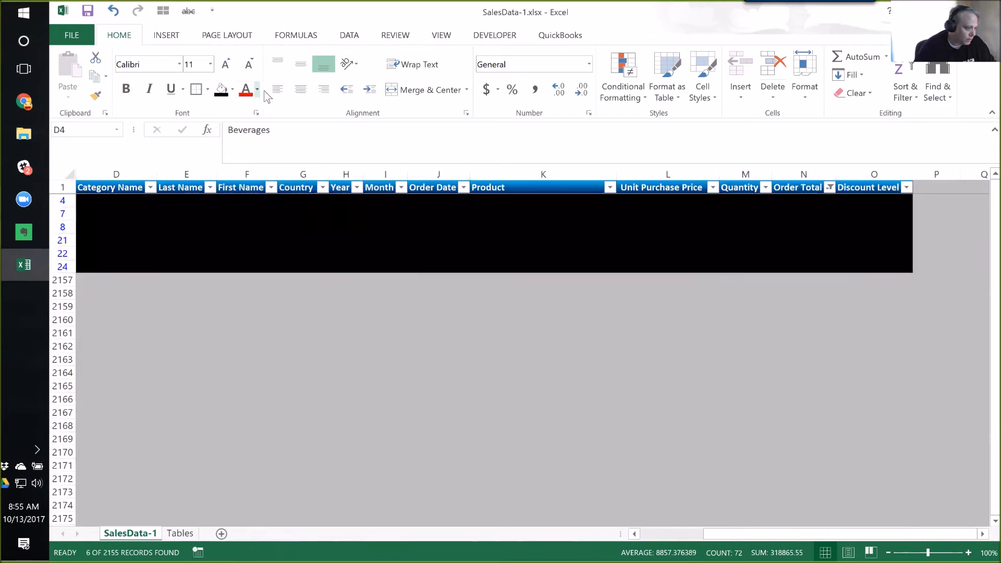
{"action": "left_click", "coordinate": [258, 89]}
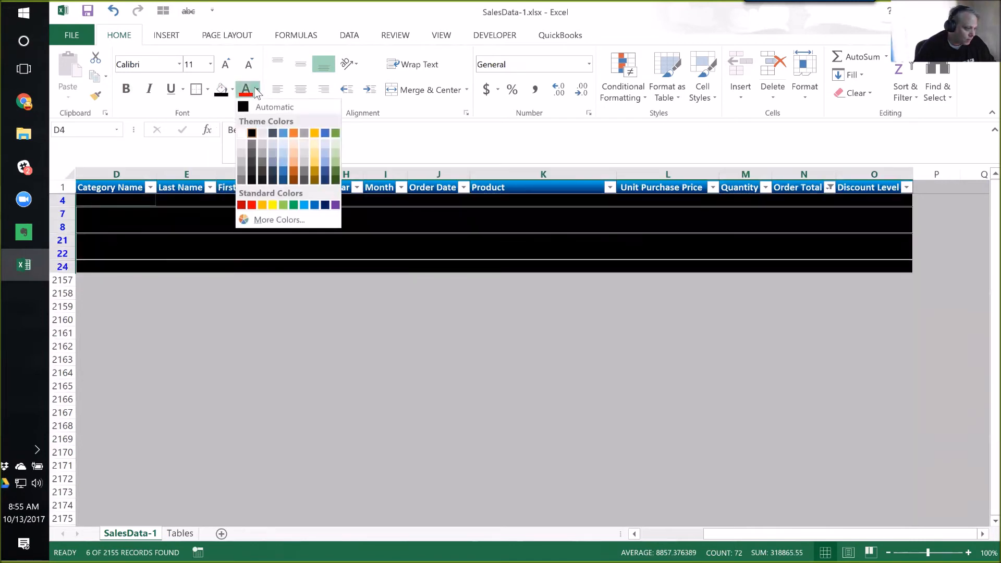
{"action": "left_click", "coordinate": [241, 133]}
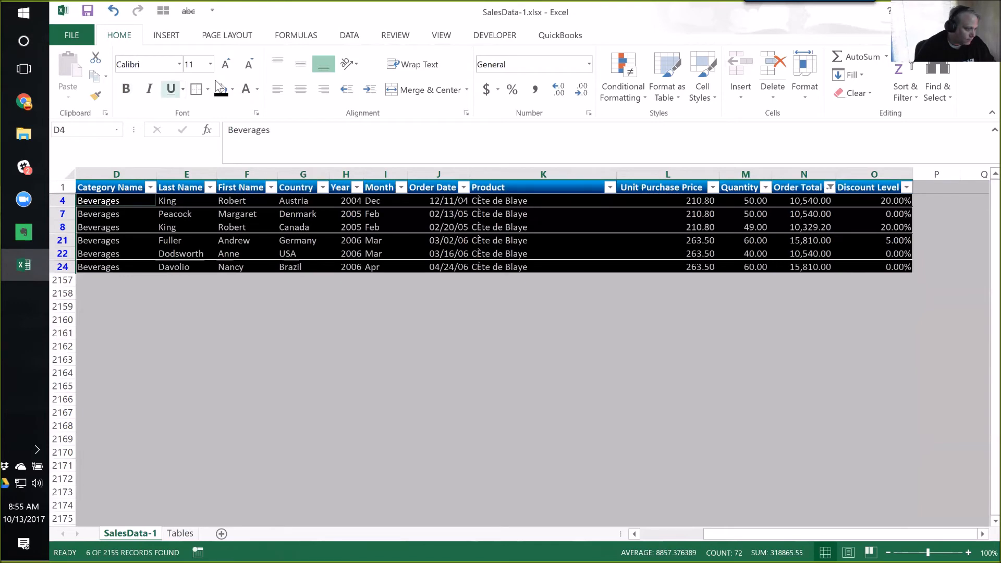
{"action": "left_click", "coordinate": [125, 88]}
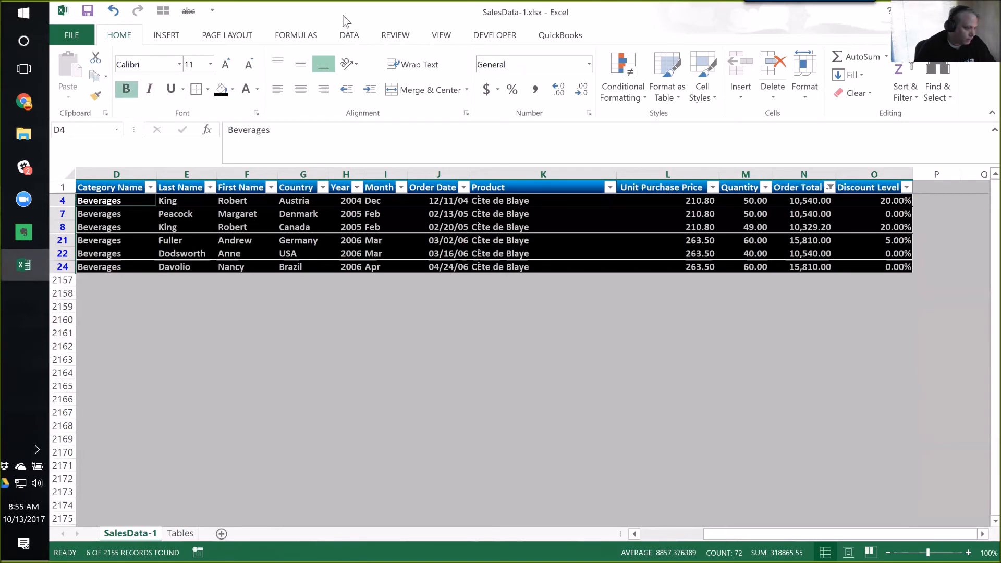
- Clear the Order Total filter and examine the black-filled records among the other rows, then return to the first Sku value
{"action": "left_click", "coordinate": [349, 37]}
{"action": "left_click", "coordinate": [474, 58]}
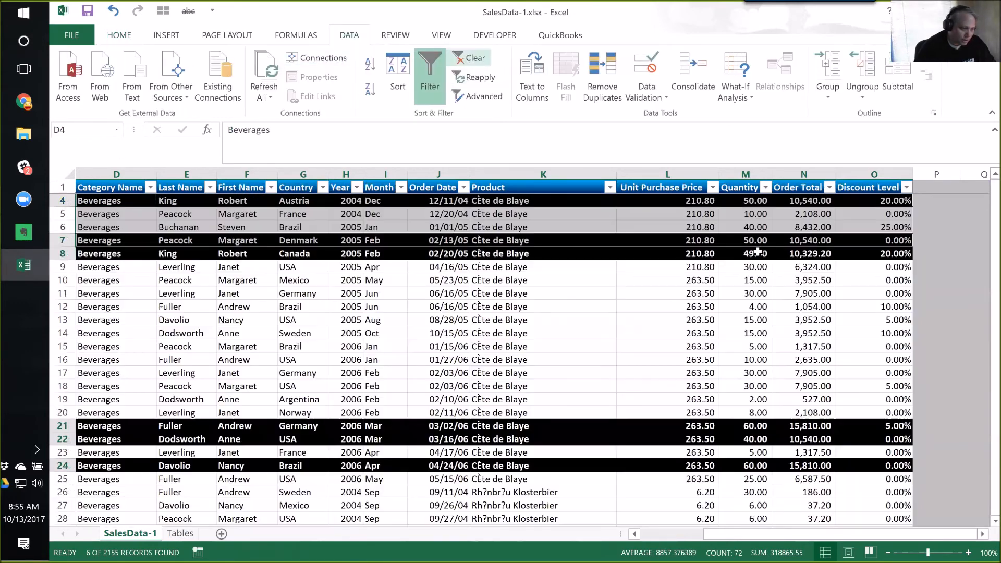
{"action": "left_click", "coordinate": [803, 265]}
{"action": "scroll", "coordinate": [802, 194], "scroll_direction": "up", "scroll_amount": 1}
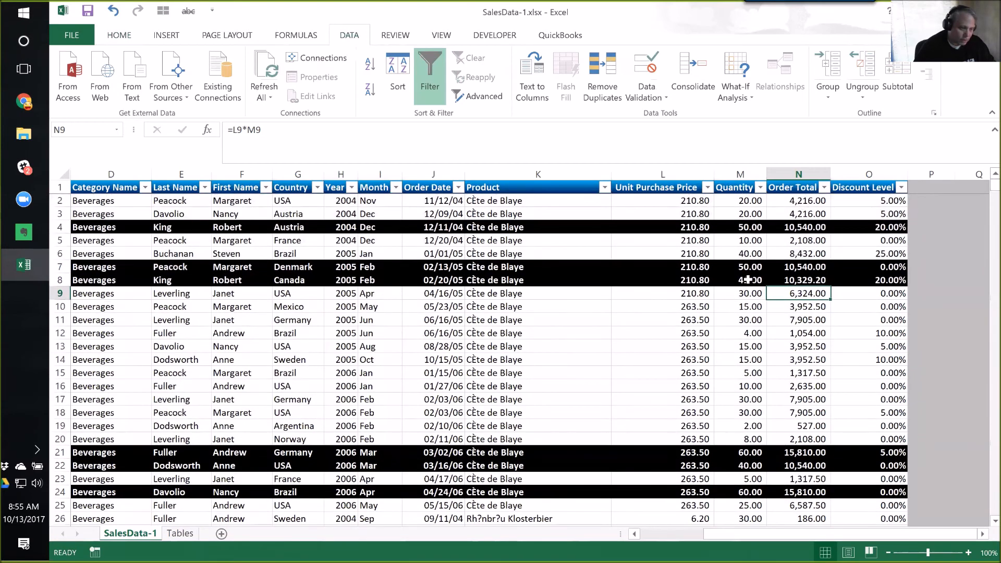
{"action": "left_click", "coordinate": [803, 227]}
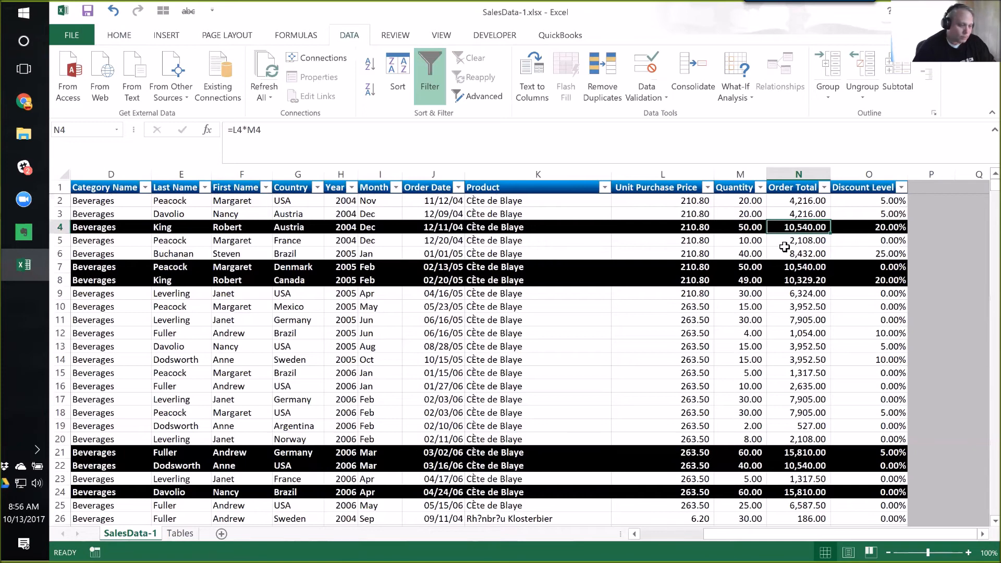
{"action": "left_click", "coordinate": [780, 172]}
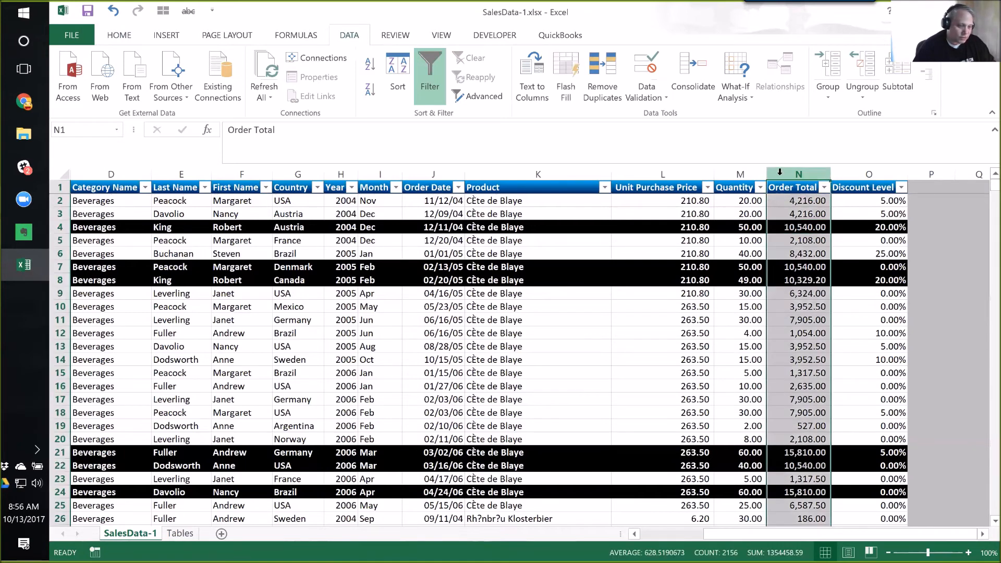
{"action": "left_click", "coordinate": [793, 209]}
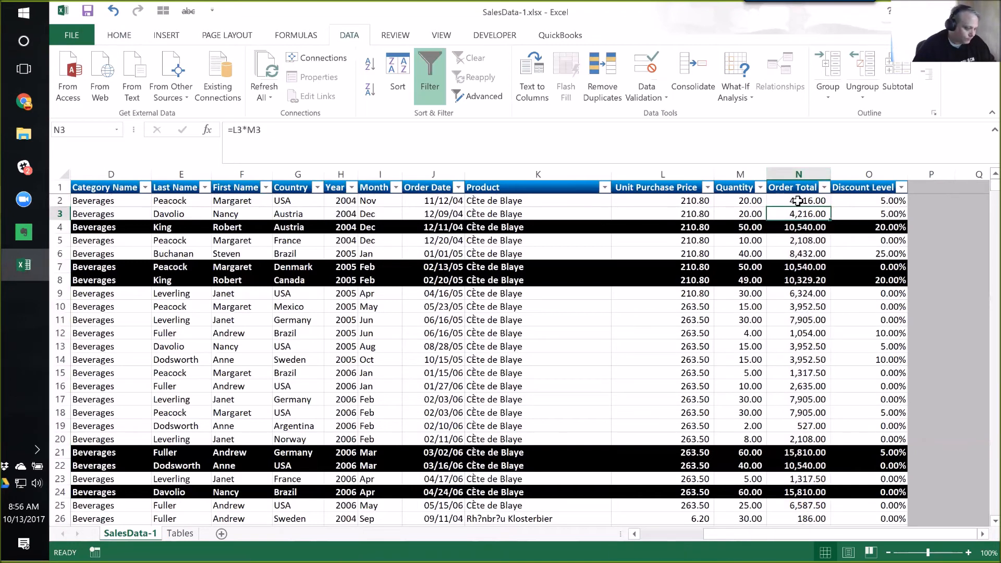
{"action": "key", "text": "ctrl+Home"}
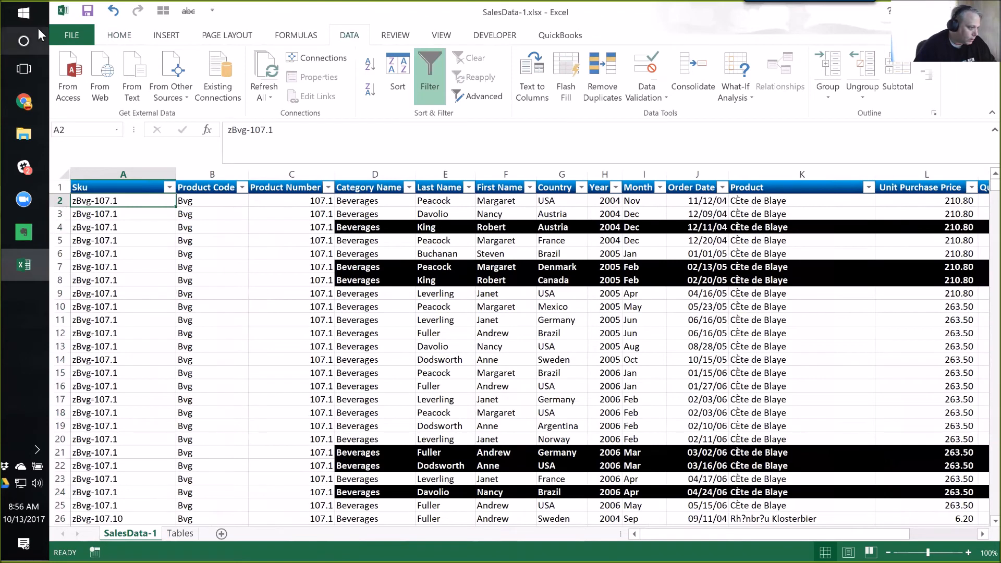
- Undo the black, white and bold formatting of the large orders, clear the restored filter and return to the Discount Level header
{"action": "left_click", "coordinate": [111, 11]}
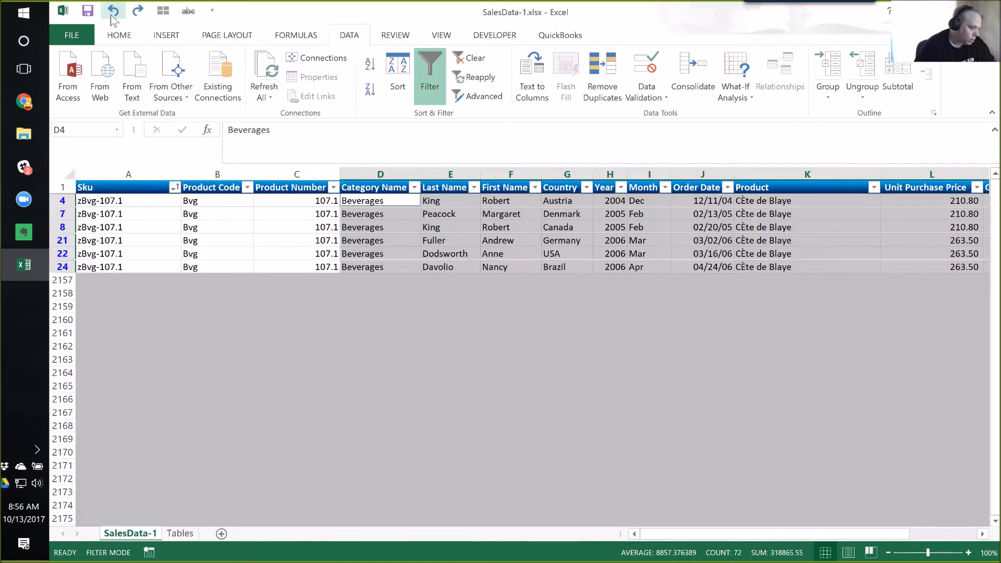
{"action": "left_click", "coordinate": [470, 58]}
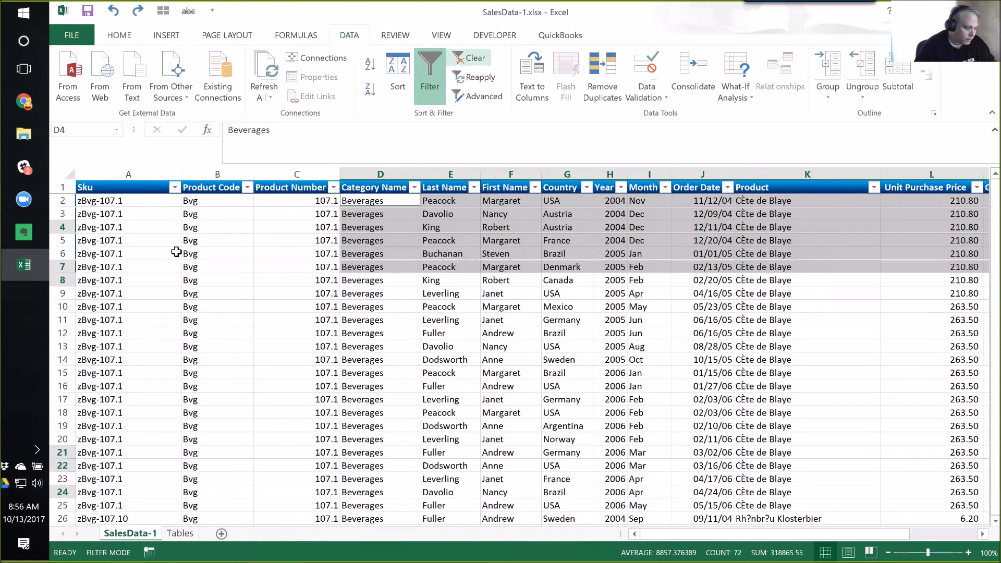
{"action": "left_click", "coordinate": [374, 201]}
{"action": "key", "text": "Home"}
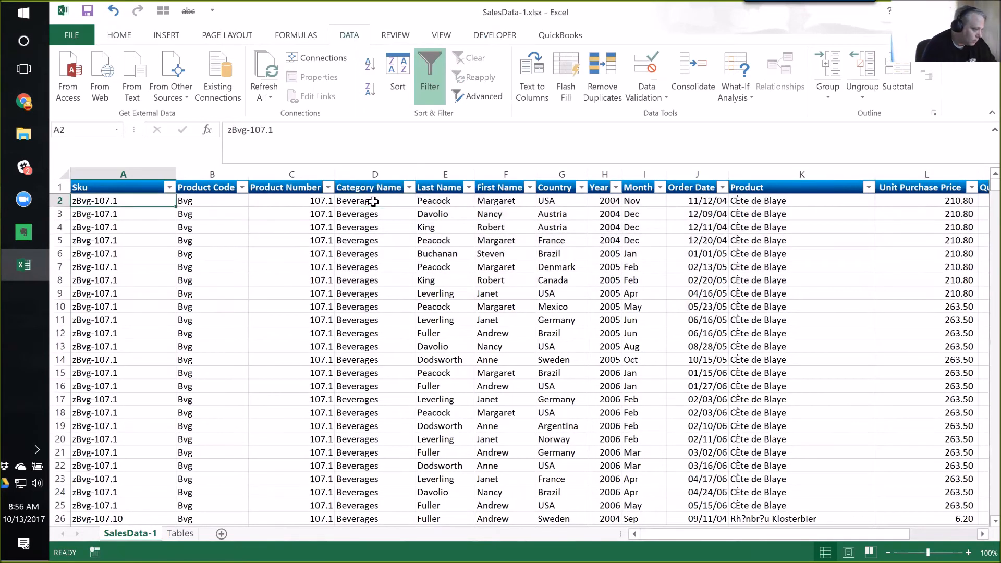
{"action": "key", "text": "ctrl+Up"}
{"action": "key", "text": "ctrl+Right"}
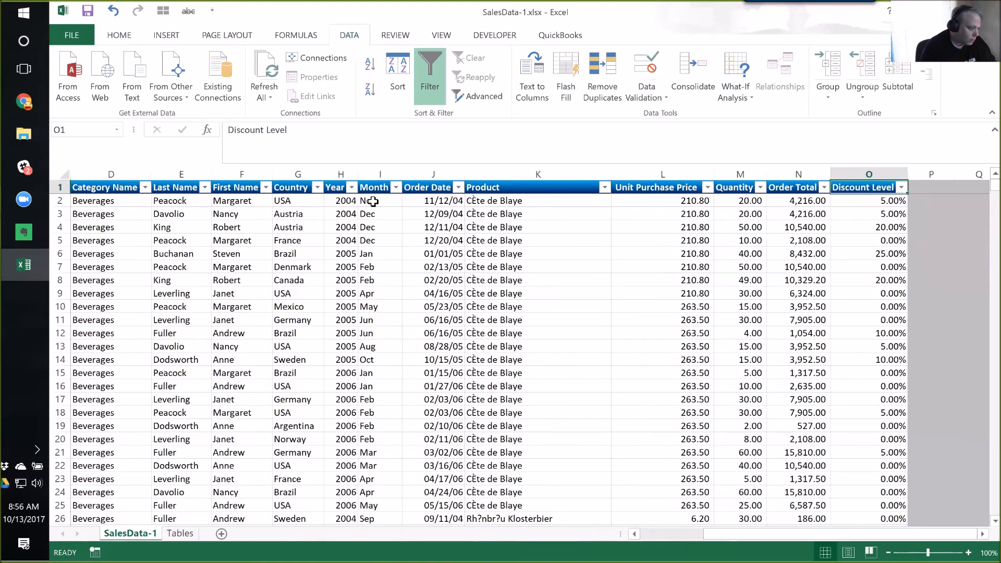
- Create a PivotTable on a new worksheet from the full SalesData-1 table, from Sku through Discount Level
{"action": "key", "text": "ctrl+Home"}
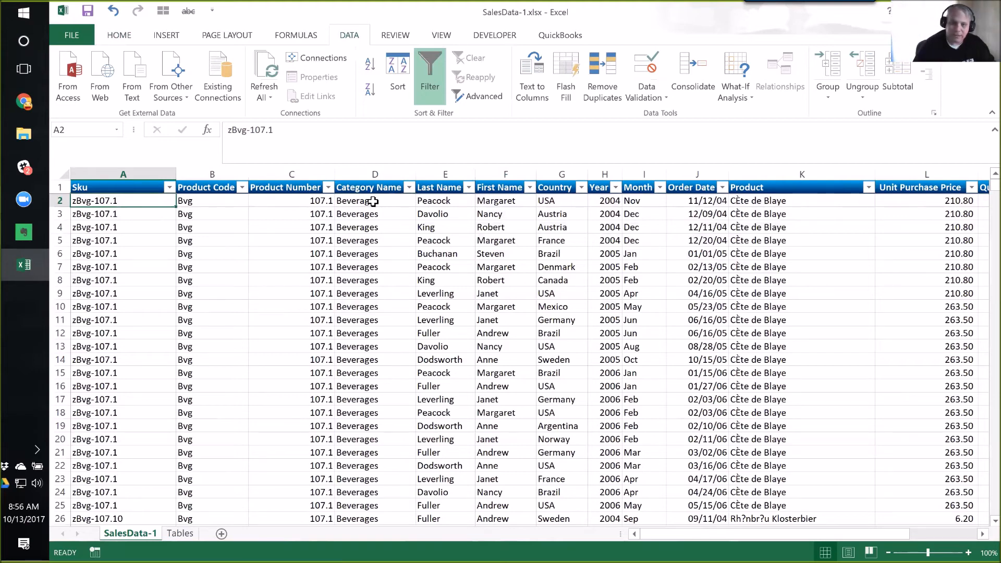
{"action": "left_click", "coordinate": [120, 38]}
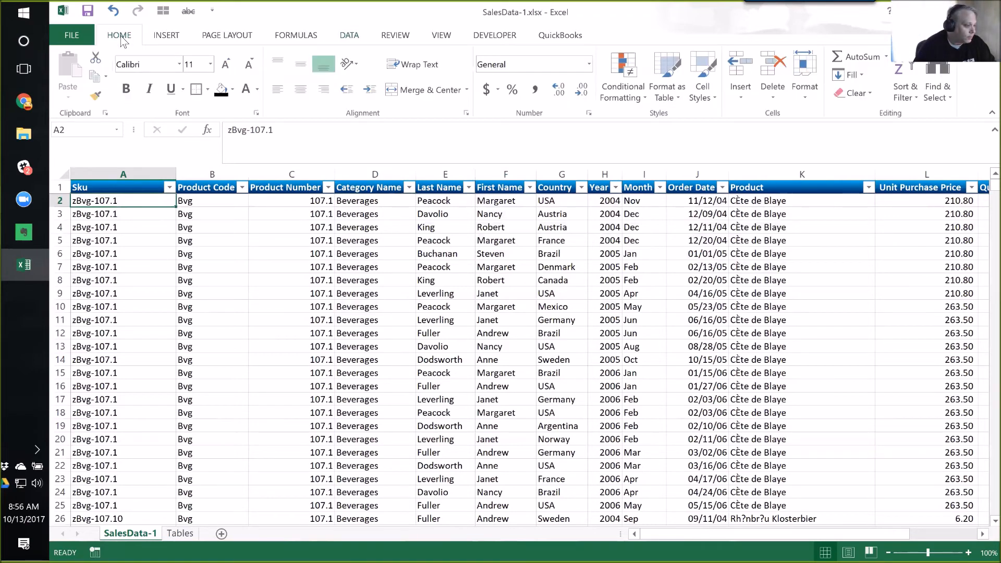
{"action": "left_click", "coordinate": [174, 37]}
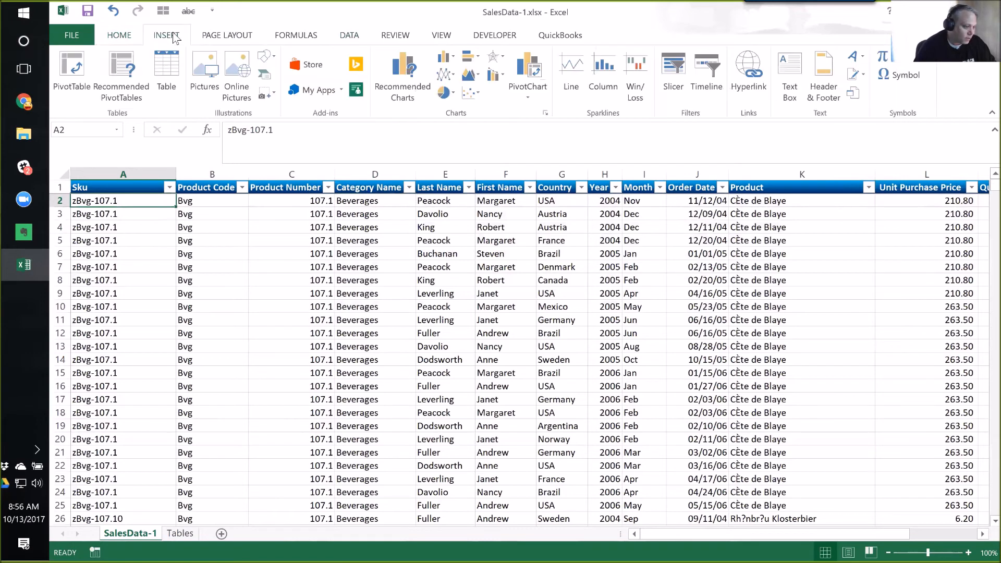
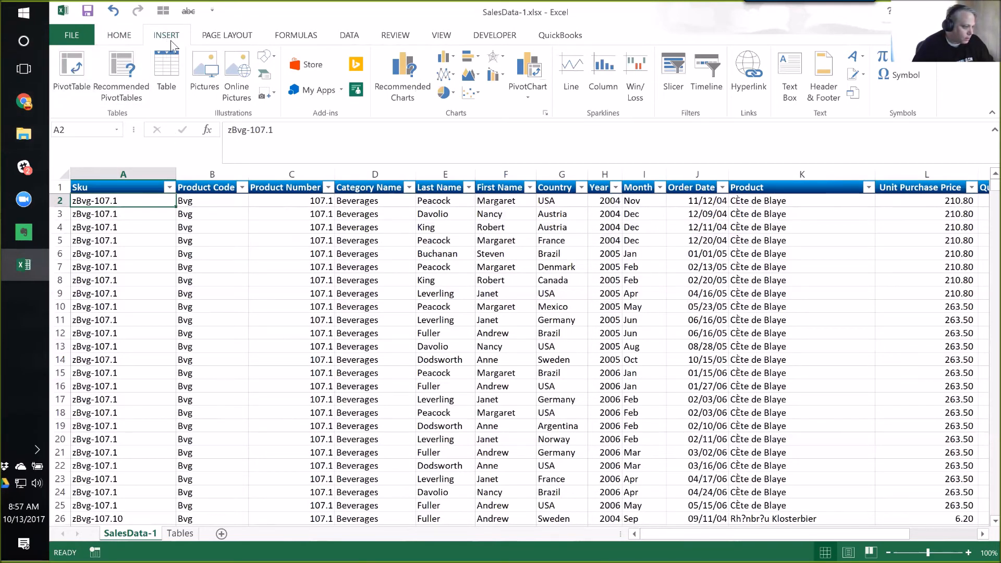
{"action": "left_click", "coordinate": [73, 66]}
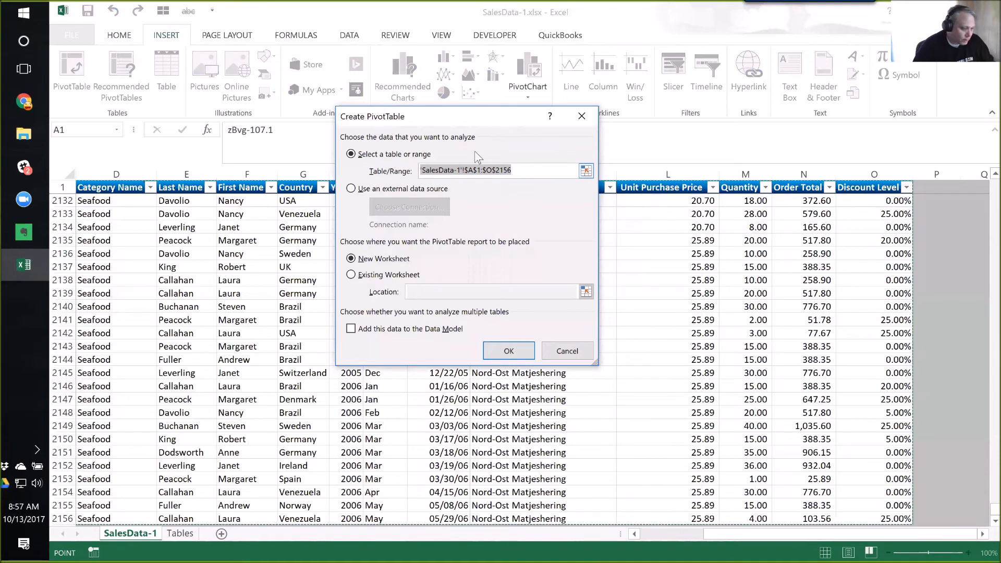
{"action": "left_click", "coordinate": [507, 352]}
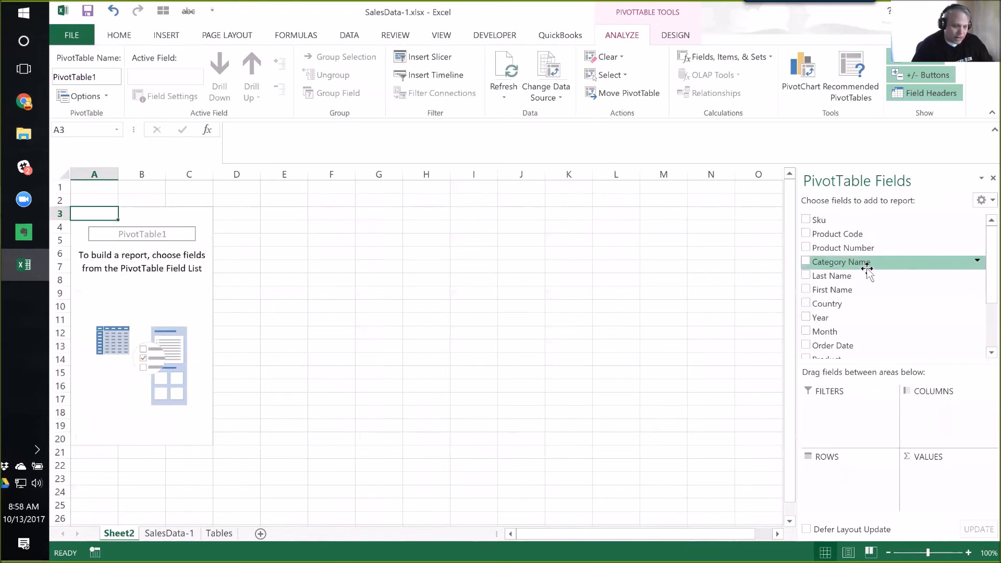
- Add the Order Total field to the PivotTable's values as a sum and select the resulting total cell
{"action": "scroll", "coordinate": [983, 282], "scroll_direction": "down", "scroll_amount": 1}
{"action": "scroll", "coordinate": [983, 287], "scroll_direction": "down", "scroll_amount": 1}
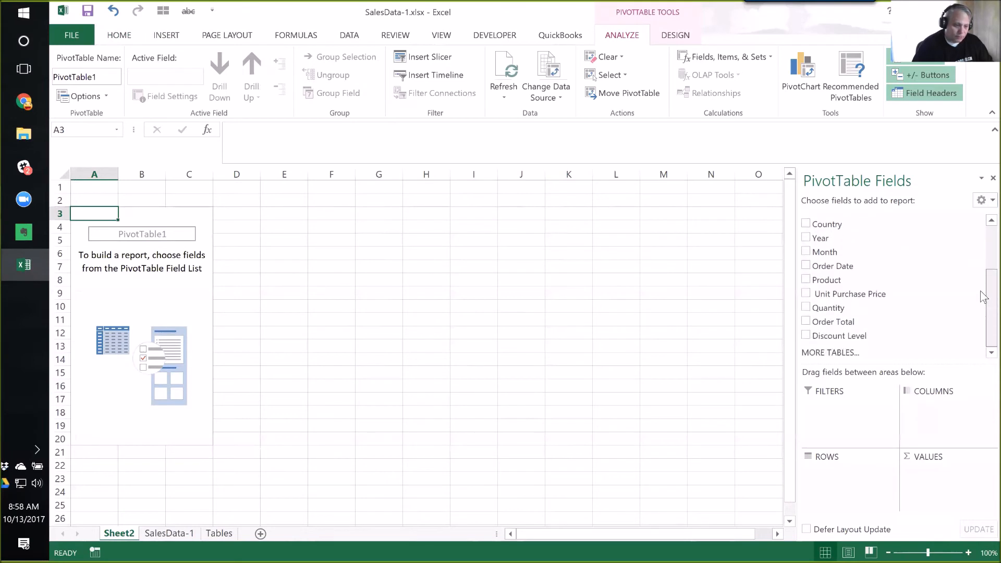
{"action": "scroll", "coordinate": [984, 284], "scroll_direction": "up", "scroll_amount": 2}
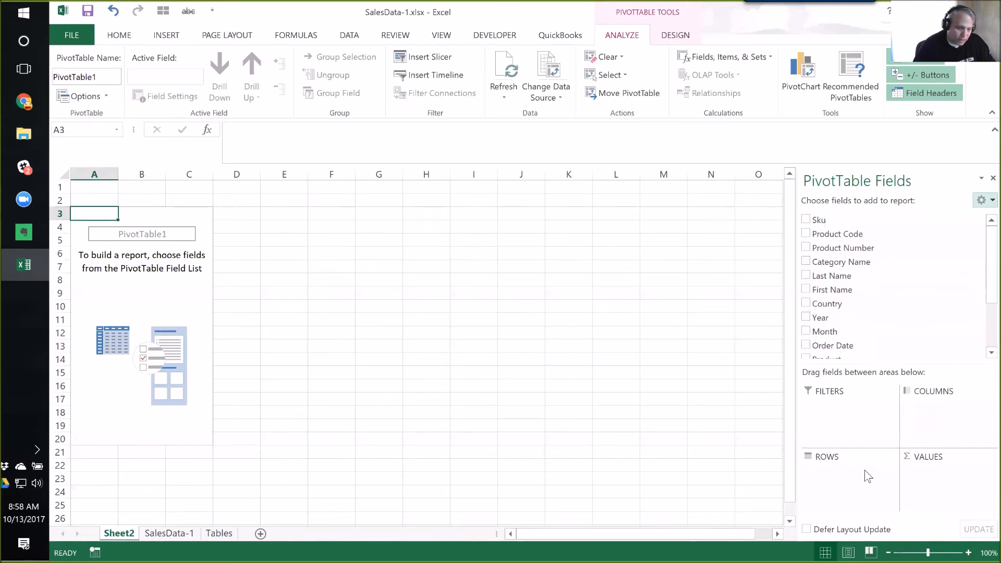
{"action": "scroll", "coordinate": [923, 264], "scroll_direction": "down", "scroll_amount": 2}
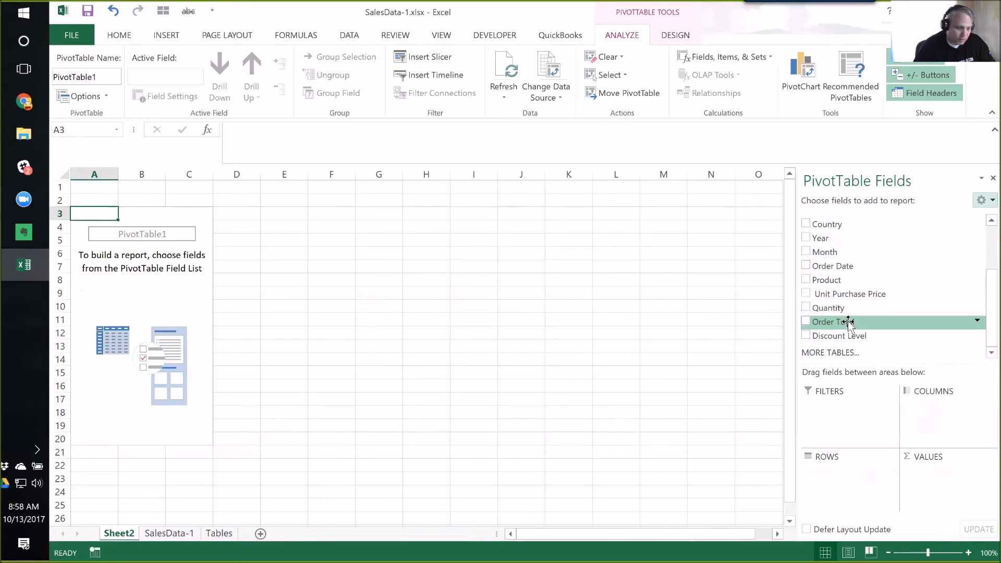
{"action": "left_click_drag", "start_coordinate": [849, 321], "coordinate": [932, 481]}
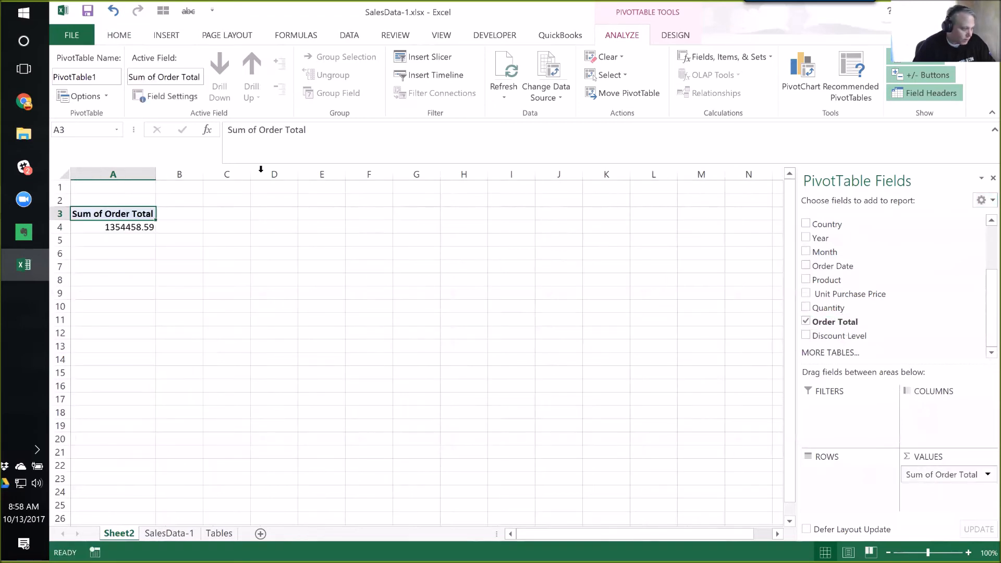
{"action": "key", "text": "Down"}
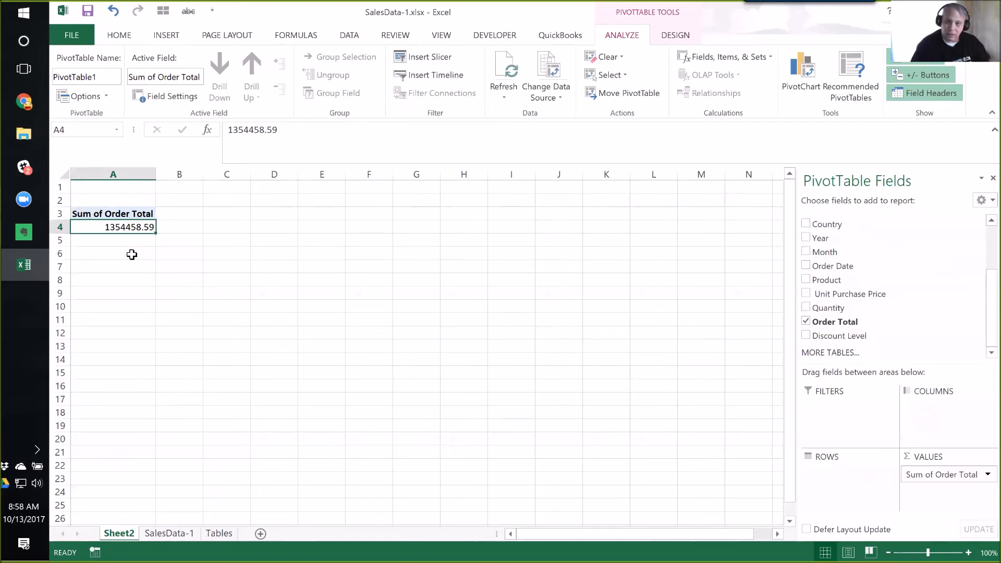
- Format the Sum of Order Total value field as Number with two decimals, a thousands separator and red parenthesised negatives
{"action": "left_click", "coordinate": [955, 472]}
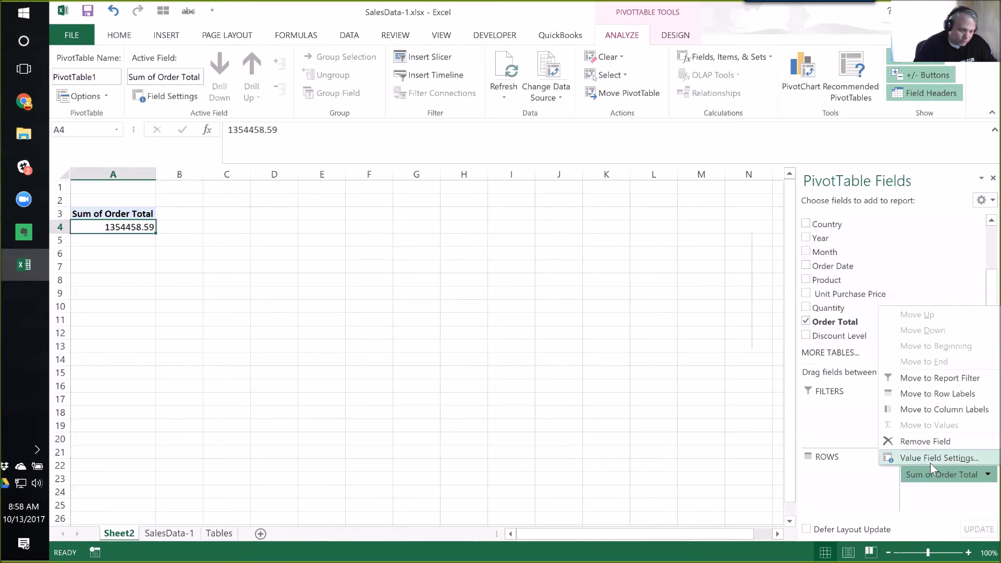
{"action": "left_click", "coordinate": [933, 458]}
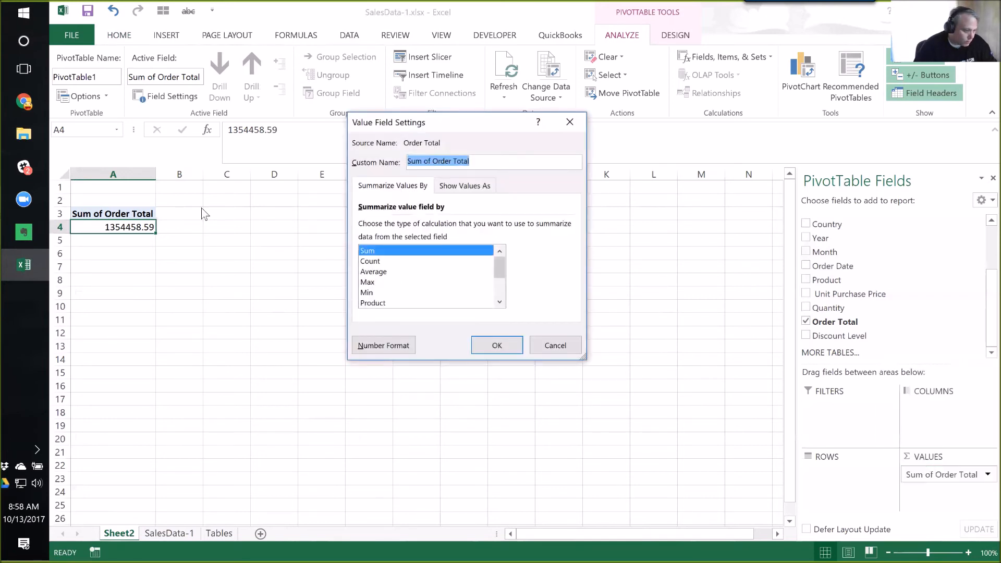
{"action": "left_click", "coordinate": [397, 344]}
{"action": "left_click", "coordinate": [353, 133]}
{"action": "left_click", "coordinate": [412, 176]}
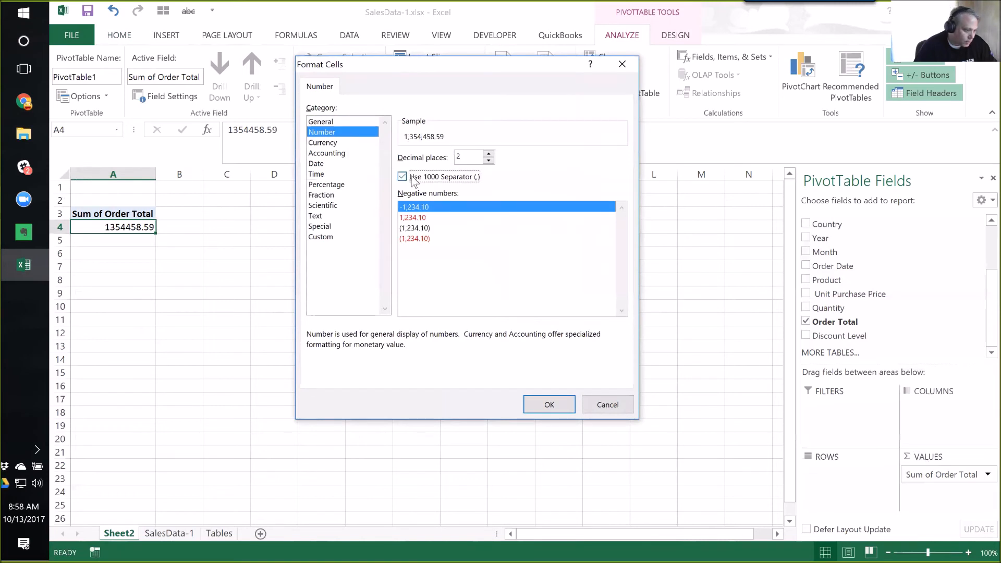
{"action": "left_click", "coordinate": [410, 239]}
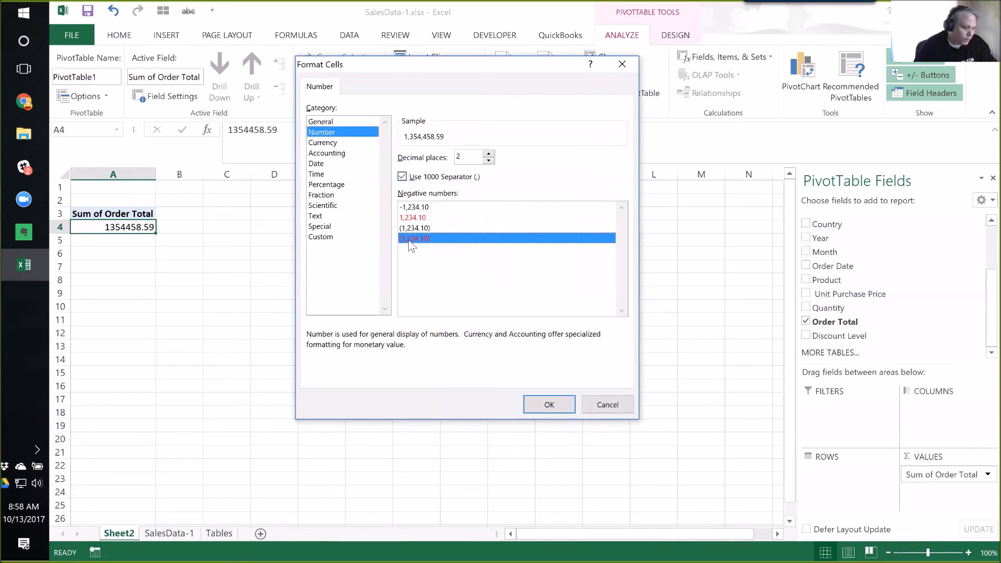
{"action": "left_click", "coordinate": [549, 406]}
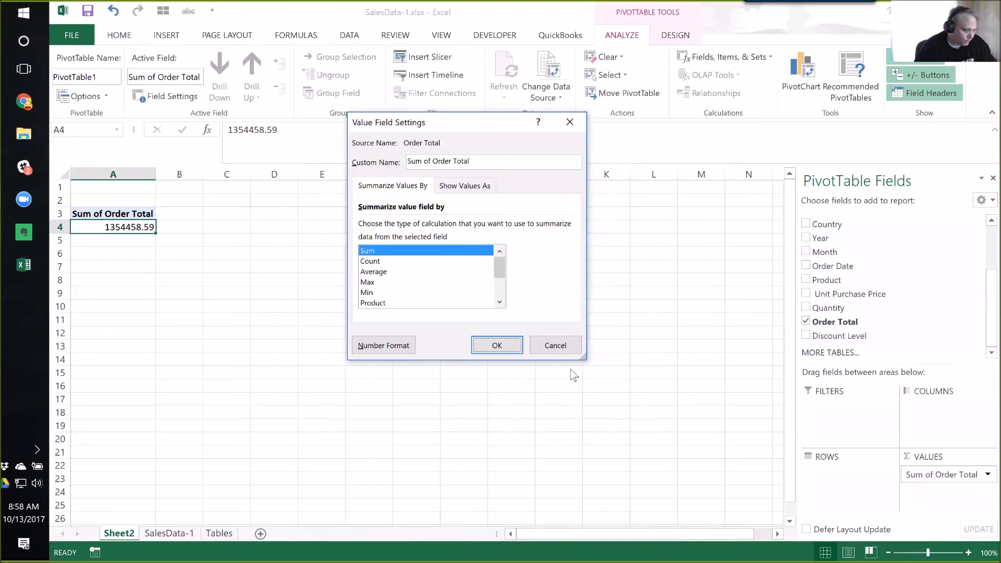
{"action": "left_click", "coordinate": [497, 347]}
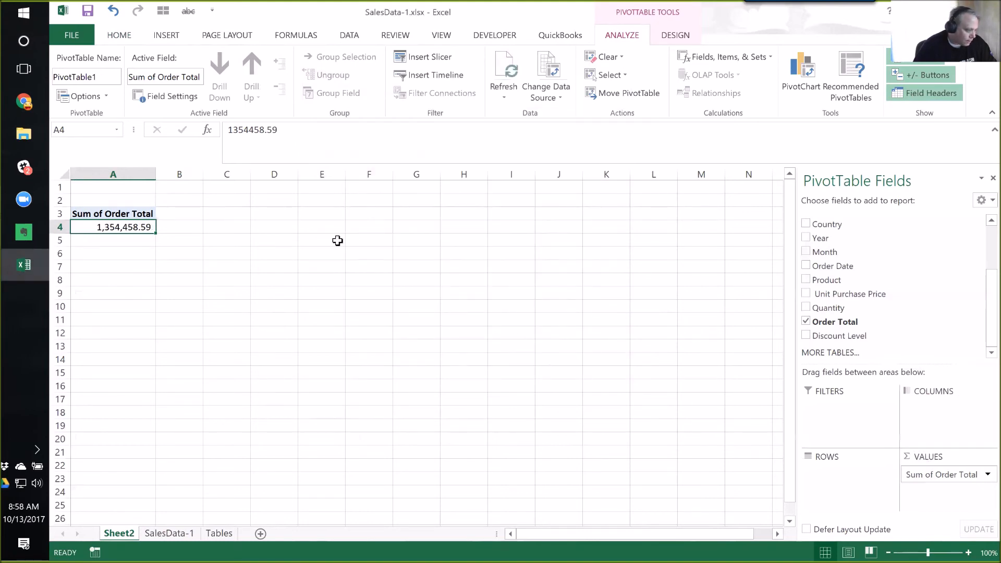
- Enter a SUM of the Order Total column in cell N2158 below the SalesData-1 records as a check
{"action": "left_click", "coordinate": [169, 533]}
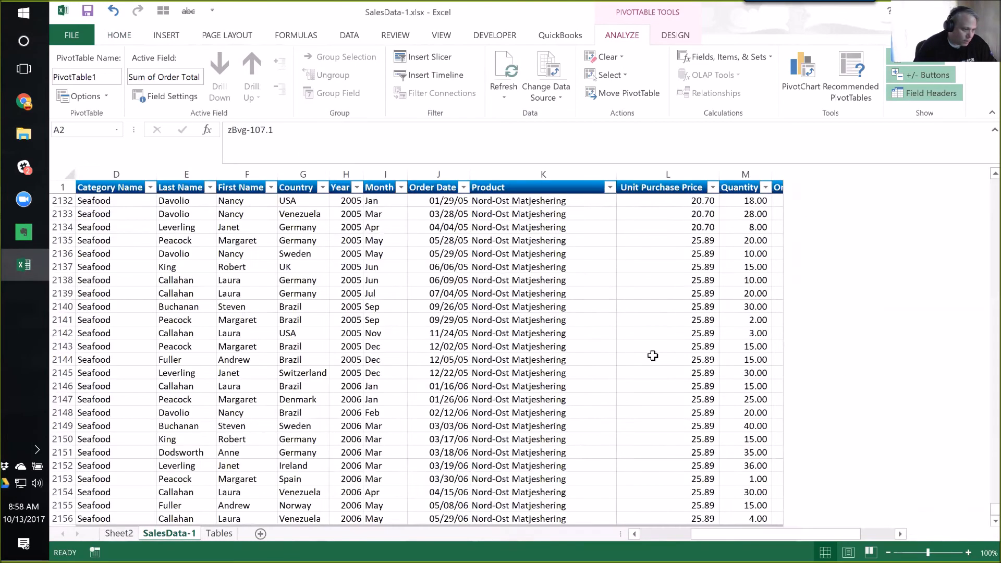
{"action": "left_click", "coordinate": [653, 356]}
{"action": "key", "text": "Right"}
{"action": "key", "text": "Right"}
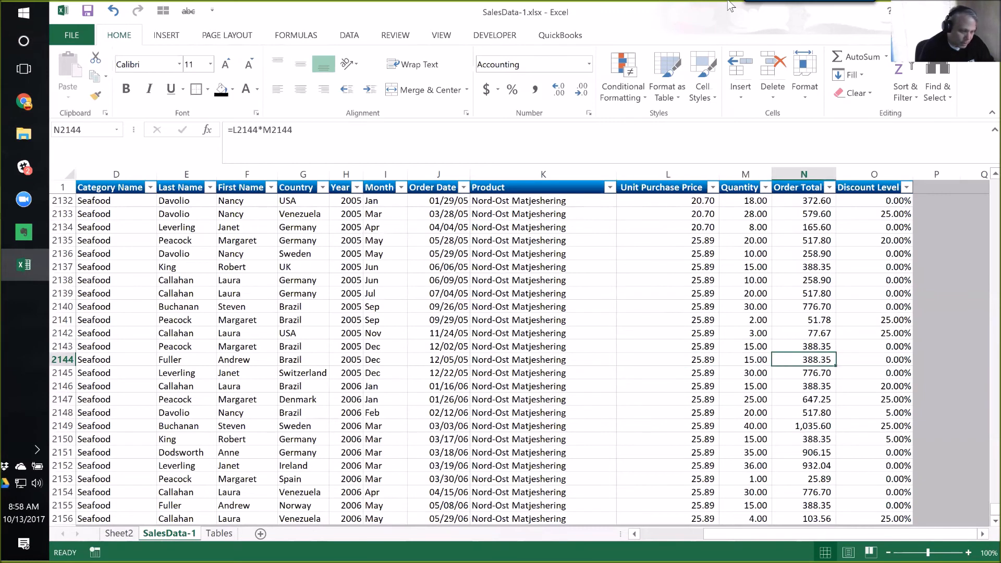
{"action": "key", "text": "Down"}
{"action": "key", "text": "Down"}
{"action": "key", "text": "Down"}
{"action": "key", "text": "Down"}
{"action": "key", "text": "Down"}
{"action": "key", "text": "Down"}
{"action": "key", "text": "Down"}
{"action": "key", "text": "Down"}
{"action": "key", "text": "Down"}
{"action": "key", "text": "Down"}
{"action": "key", "text": "Down"}
{"action": "key", "text": "Down"}
{"action": "key", "text": "Down"}
{"action": "key", "text": "Down"}
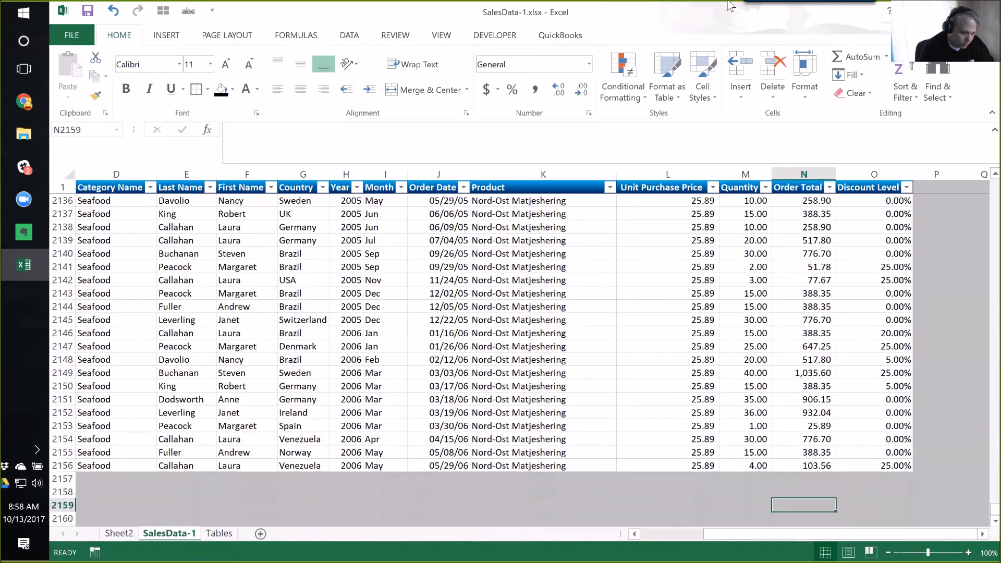
{"action": "key", "text": "alt+equal"}
{"action": "key", "text": "ctrl+Return"}
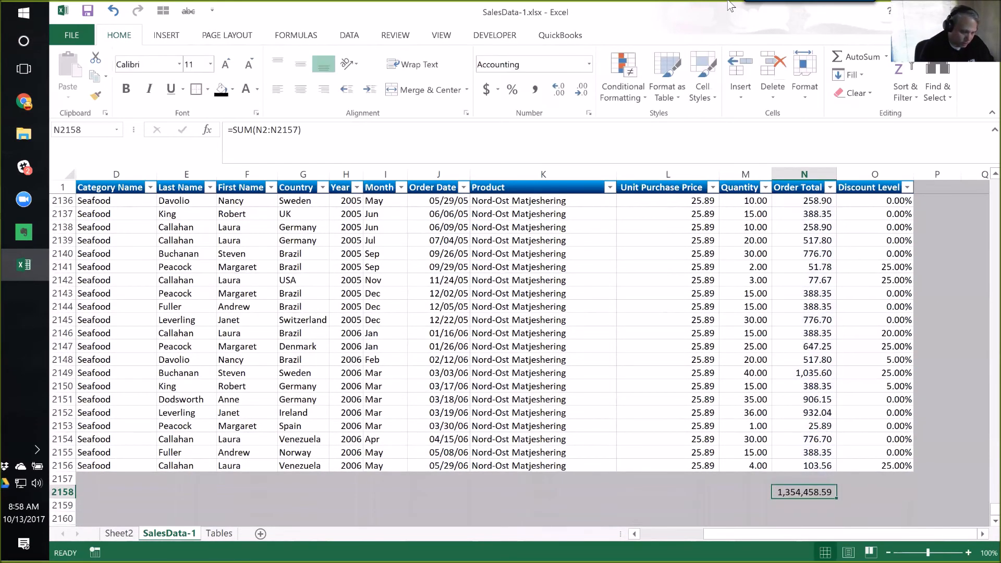
- Compare the check sum with the PivotTable total on Sheet2, then delete the sum from cell N2158
{"action": "key", "text": "ctrl+Page_Down"}
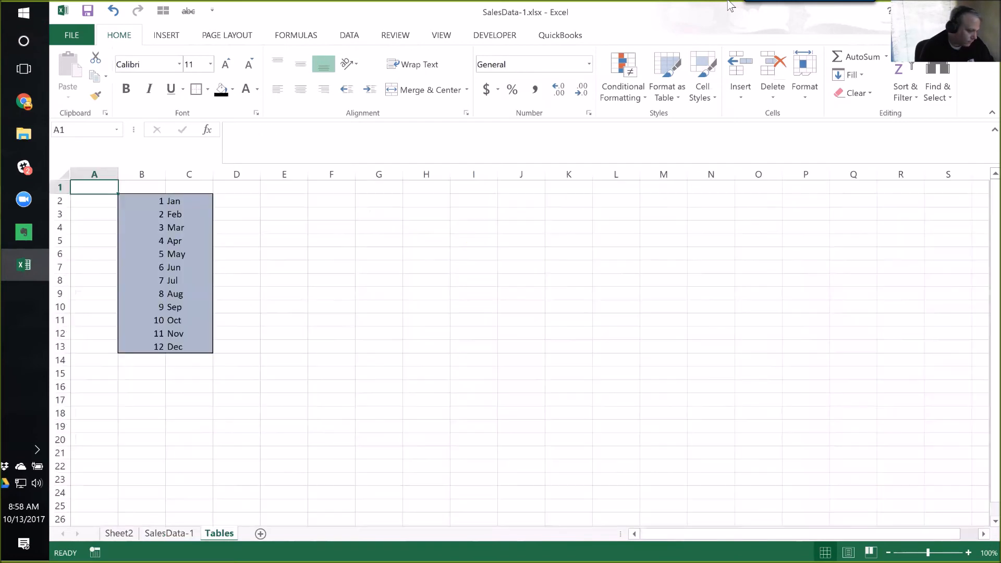
{"action": "key", "text": "ctrl+Page_Up"}
{"action": "key", "text": "ctrl+Page_Up"}
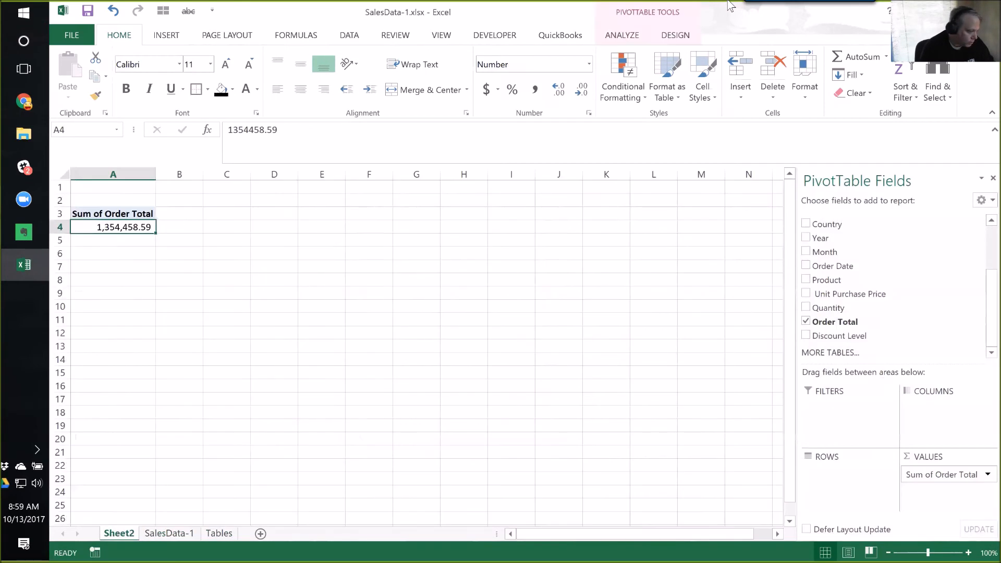
{"action": "key", "text": "ctrl+Page_Down"}
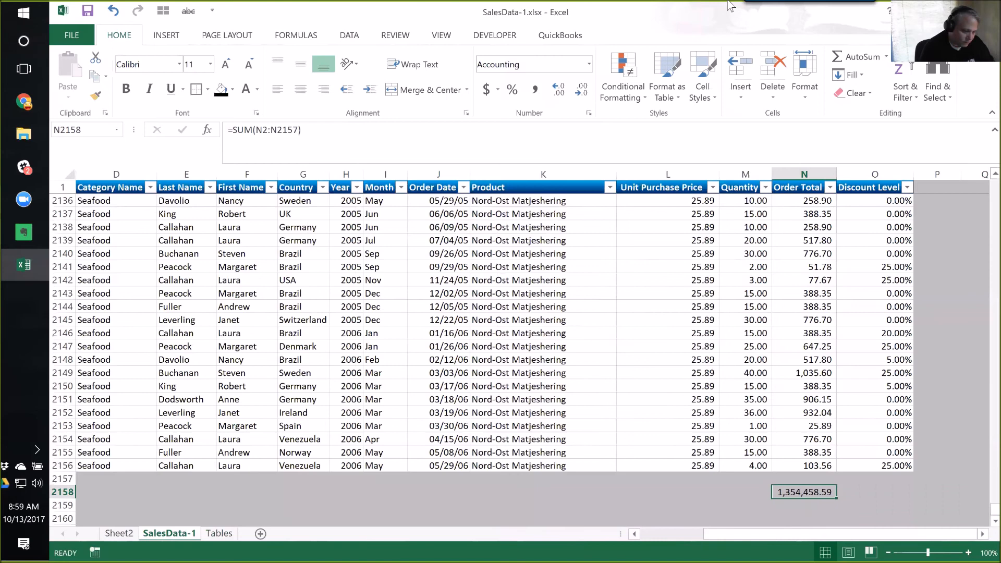
{"action": "key", "text": "Delete"}
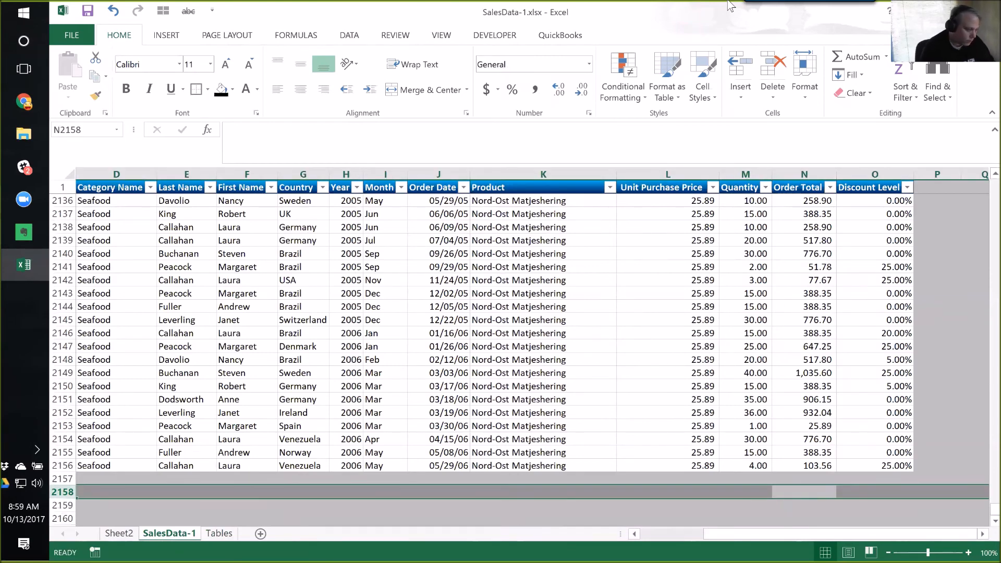
- Return to the PivotTable on Sheet2 and look through its available fields for one to group by
{"action": "key", "text": "ctrl+Page_Up"}
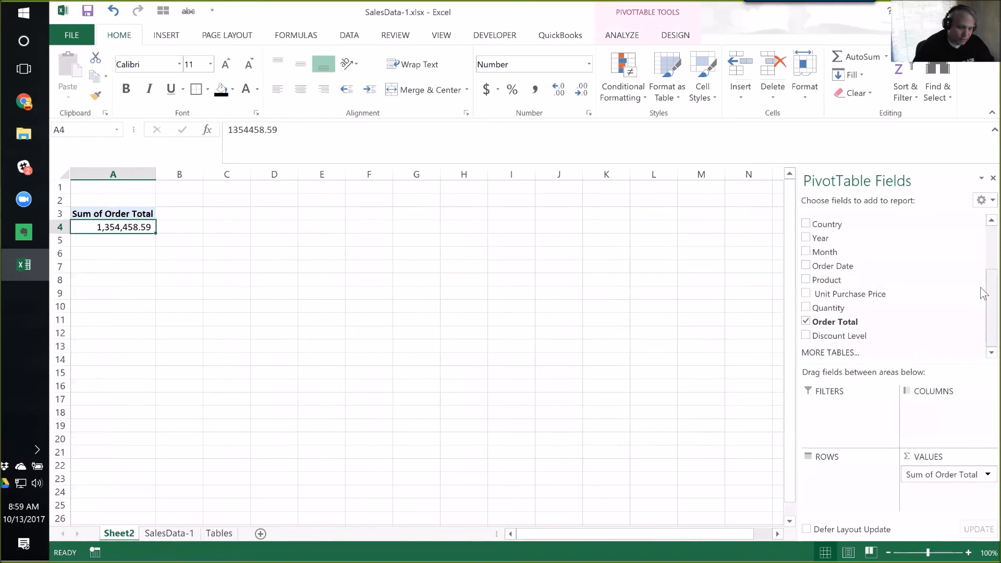
{"action": "scroll", "coordinate": [984, 238], "scroll_direction": "up", "scroll_amount": 2}
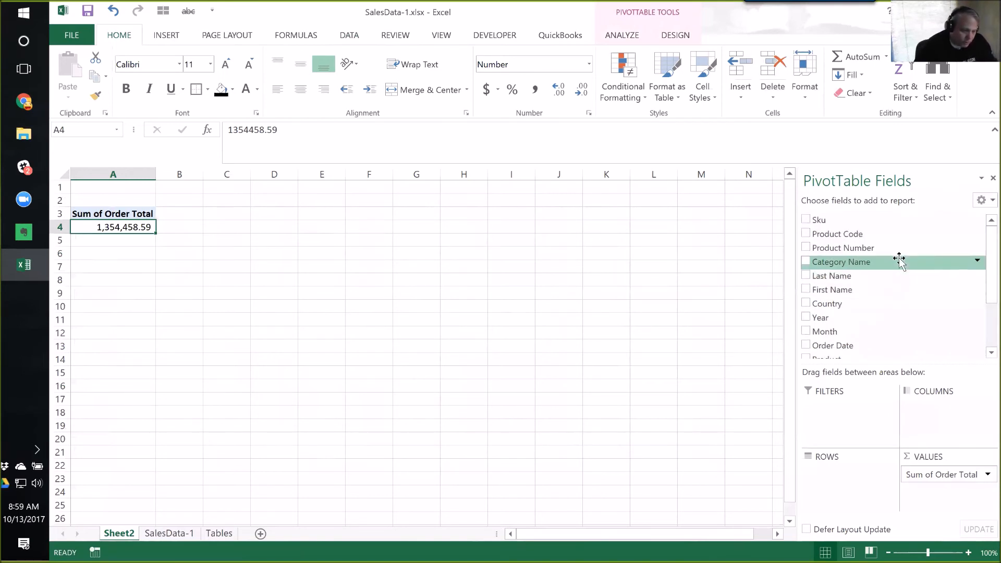
{"action": "scroll", "coordinate": [984, 282], "scroll_direction": "down", "scroll_amount": 2}
{"action": "scroll", "coordinate": [984, 282], "scroll_direction": "up", "scroll_amount": 2}
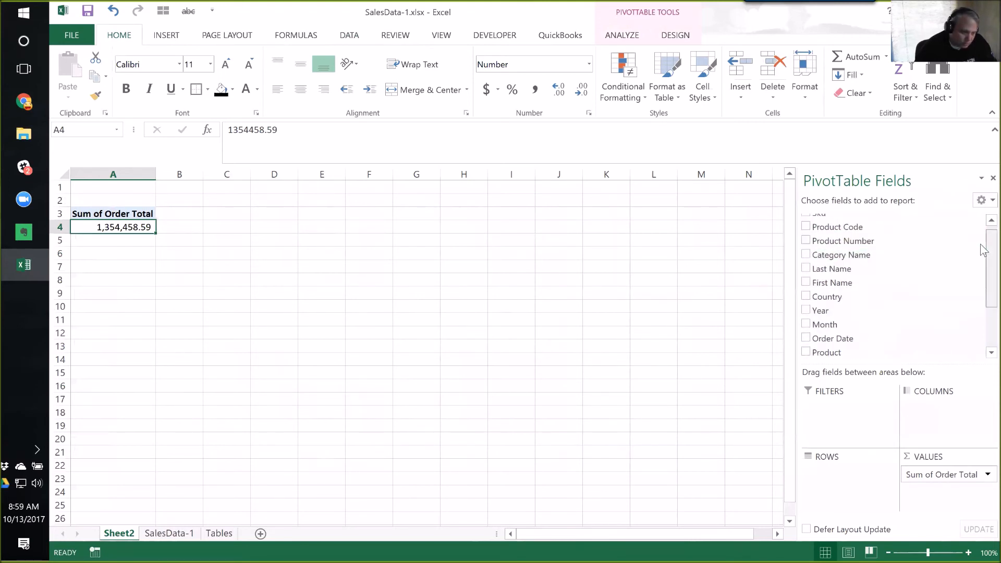
{"action": "scroll", "coordinate": [897, 248], "scroll_direction": "up", "scroll_amount": 1}
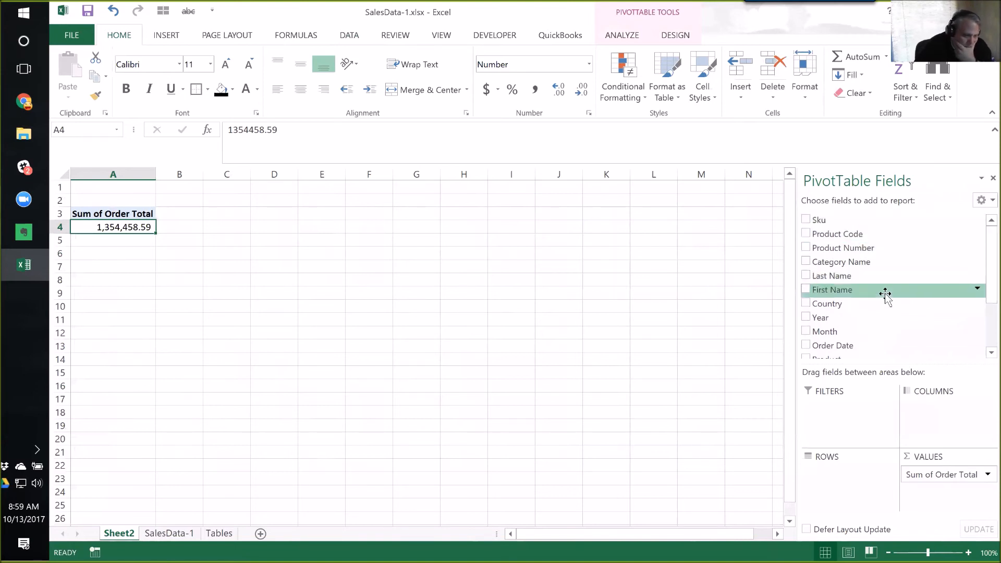
{"action": "scroll", "coordinate": [896, 303], "scroll_direction": "down", "scroll_amount": 1}
{"action": "scroll", "coordinate": [896, 303], "scroll_direction": "up", "scroll_amount": 1}
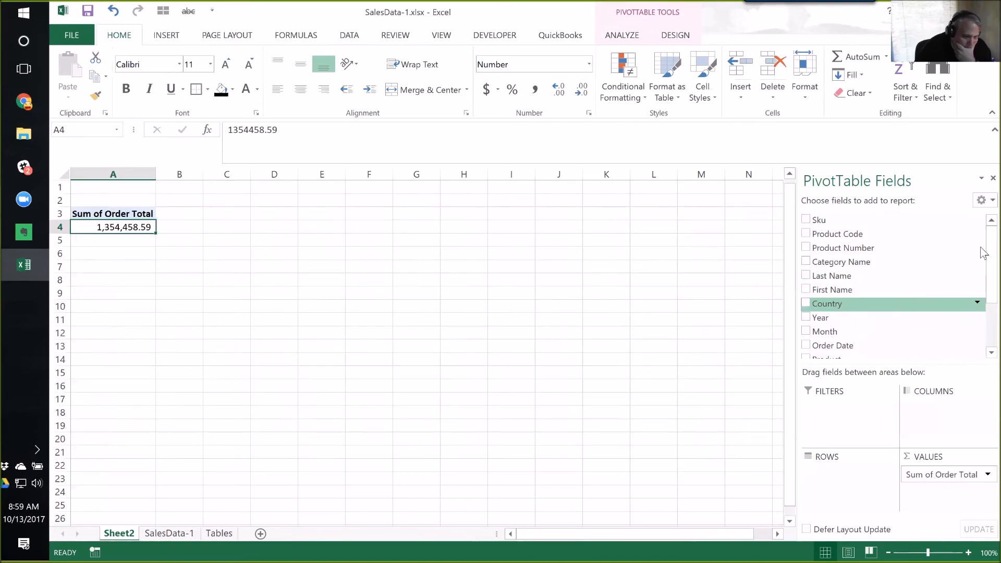
- Check the Category Name column in SalesData-1, then add Category Name to the rows of the PivotTable on Sheet2
{"action": "left_click", "coordinate": [169, 533]}
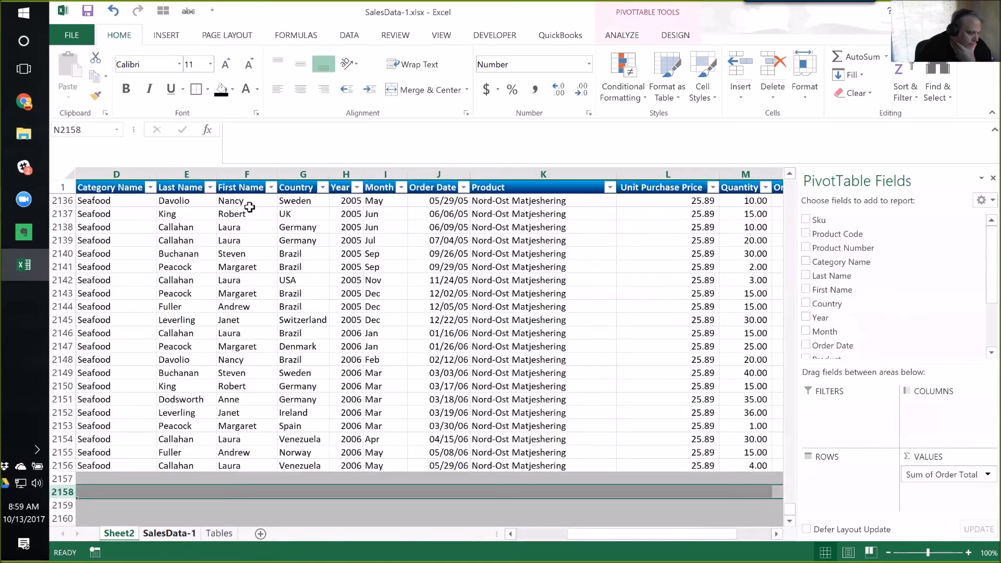
{"action": "left_click", "coordinate": [114, 190]}
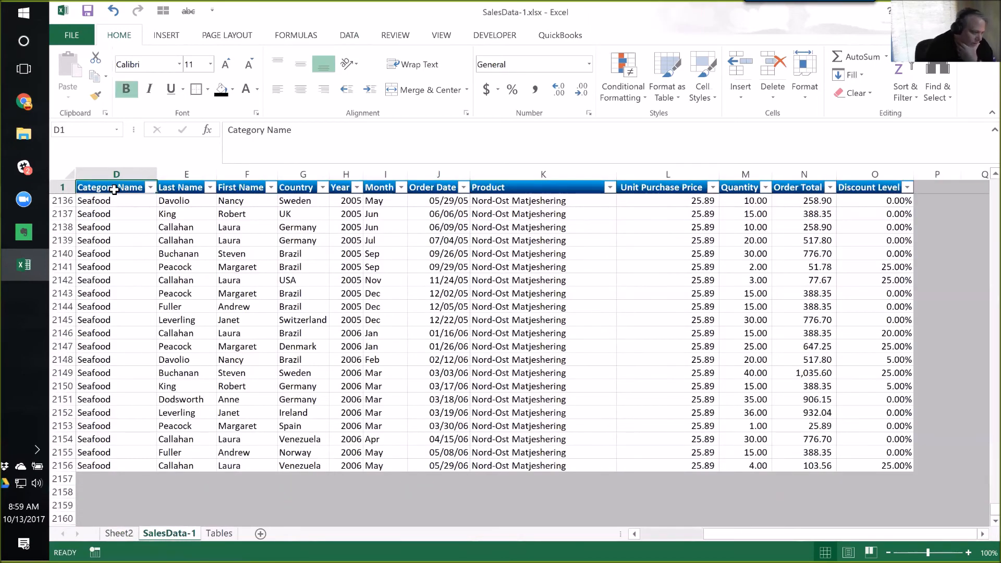
{"action": "key", "text": "ctrl+Home"}
{"action": "key", "text": "Right"}
{"action": "key", "text": "Right"}
{"action": "key", "text": "Right"}
{"action": "key", "text": "Down"}
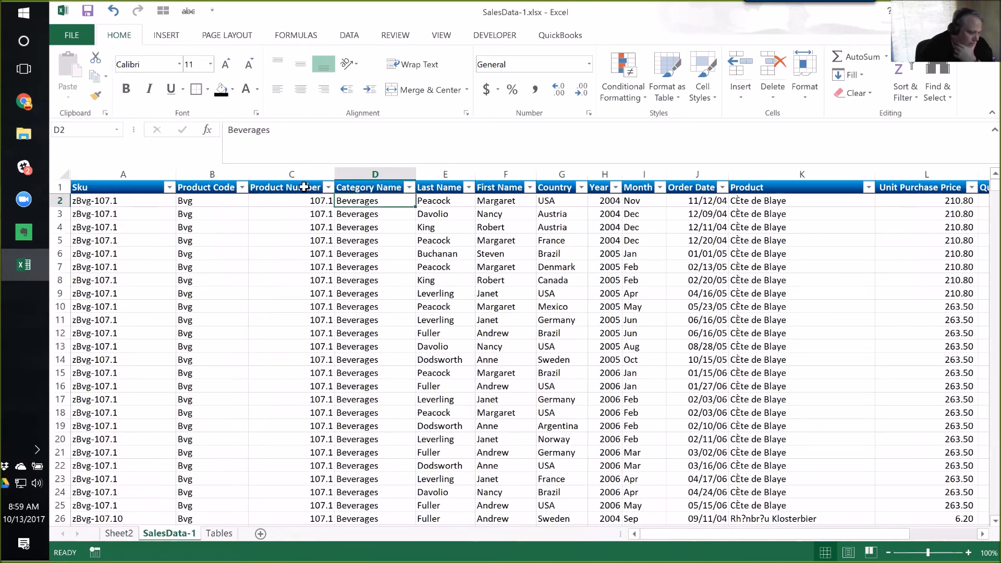
{"action": "left_click", "coordinate": [117, 537]}
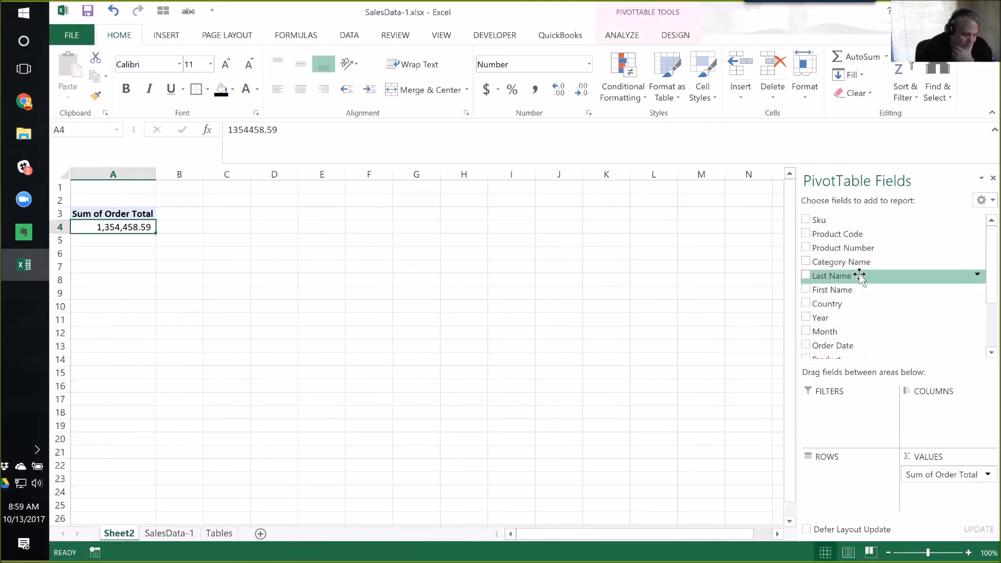
{"action": "left_click_drag", "start_coordinate": [866, 270], "coordinate": [856, 477]}
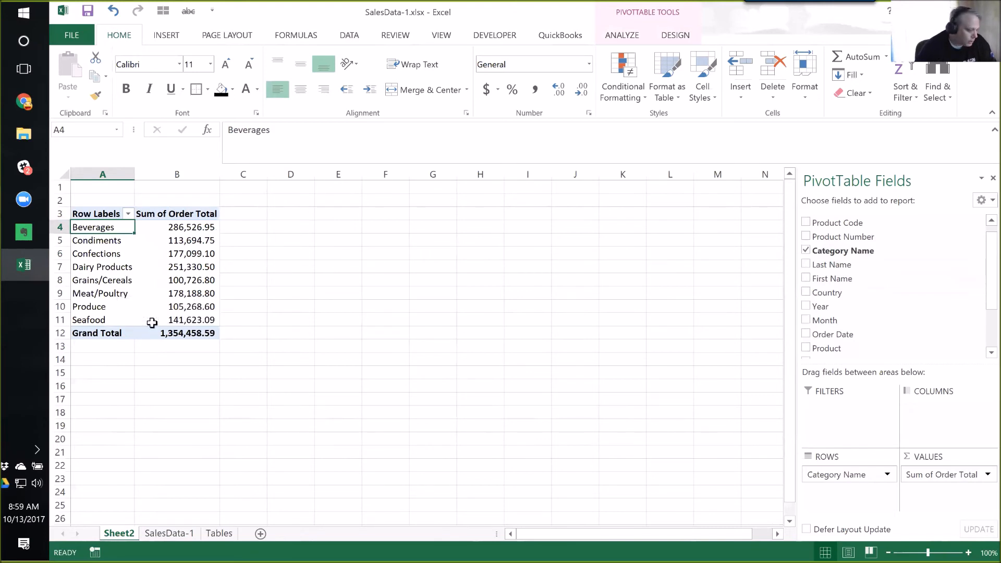
- Add Year to the PivotTable's columns on Sheet2, with Month beneath it as a second column level
{"action": "key", "text": "Right"}
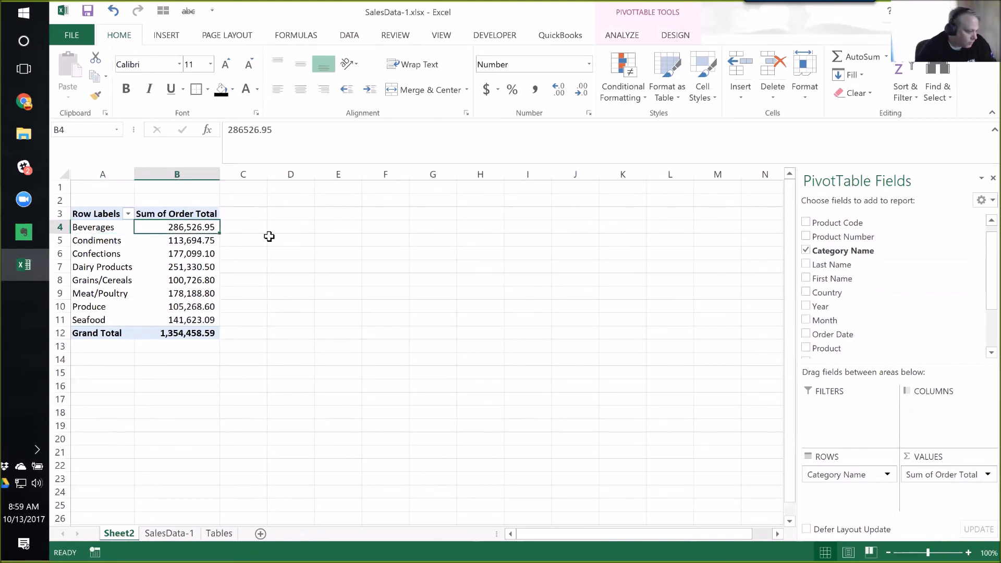
{"action": "left_click", "coordinate": [141, 239]}
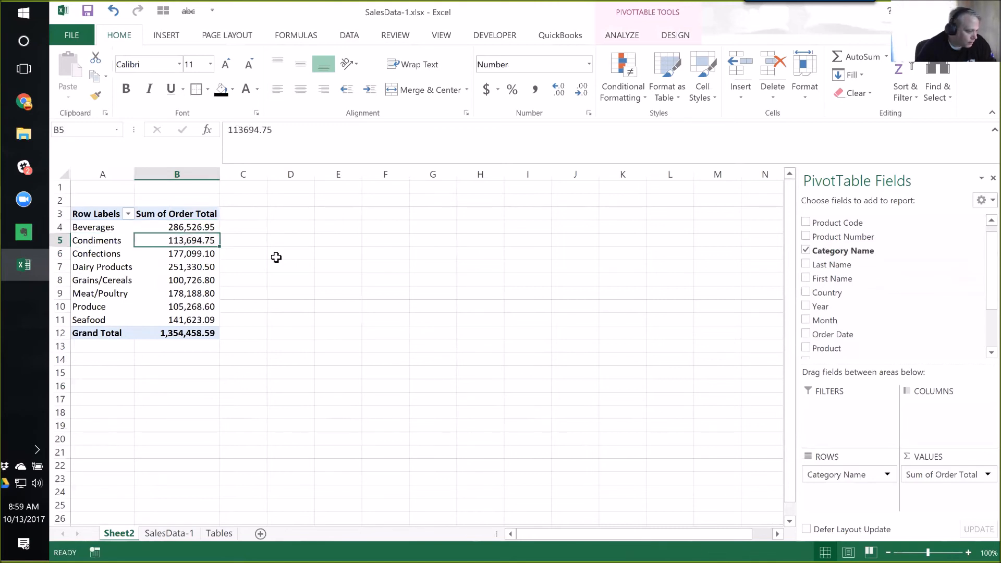
{"action": "mouse_move", "coordinate": [201, 305]}
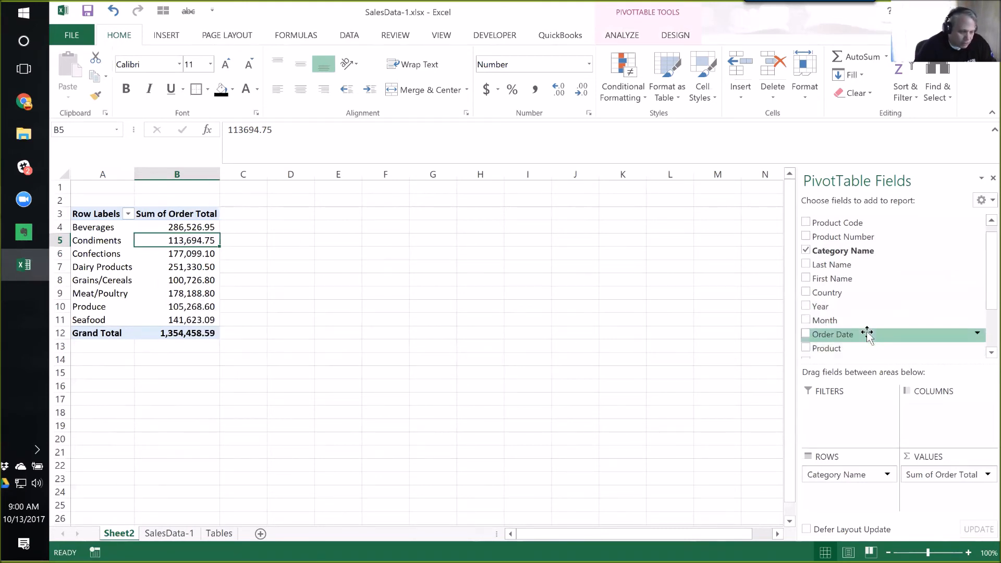
{"action": "left_click_drag", "start_coordinate": [828, 306], "coordinate": [943, 412]}
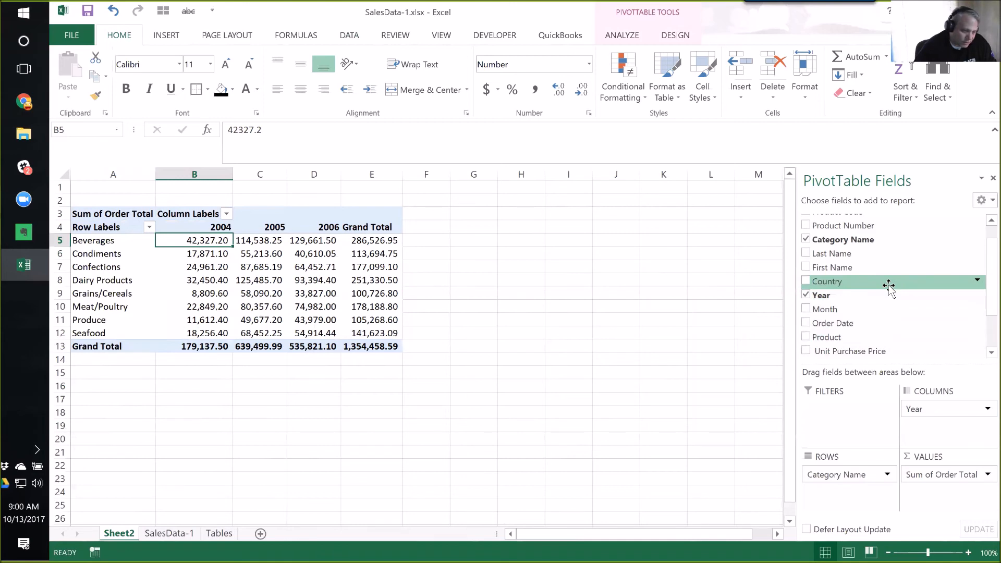
{"action": "left_click_drag", "start_coordinate": [845, 309], "coordinate": [943, 423]}
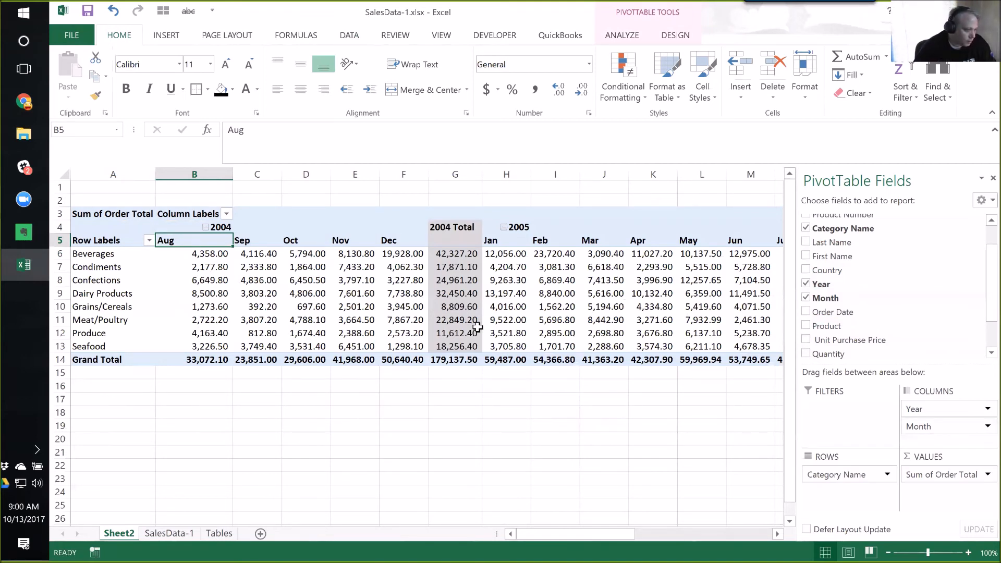
- Add Product beneath Category Name in the PivotTable's rows to break each category down by product
{"action": "left_click", "coordinate": [127, 254]}
{"action": "left_click", "coordinate": [93, 403]}
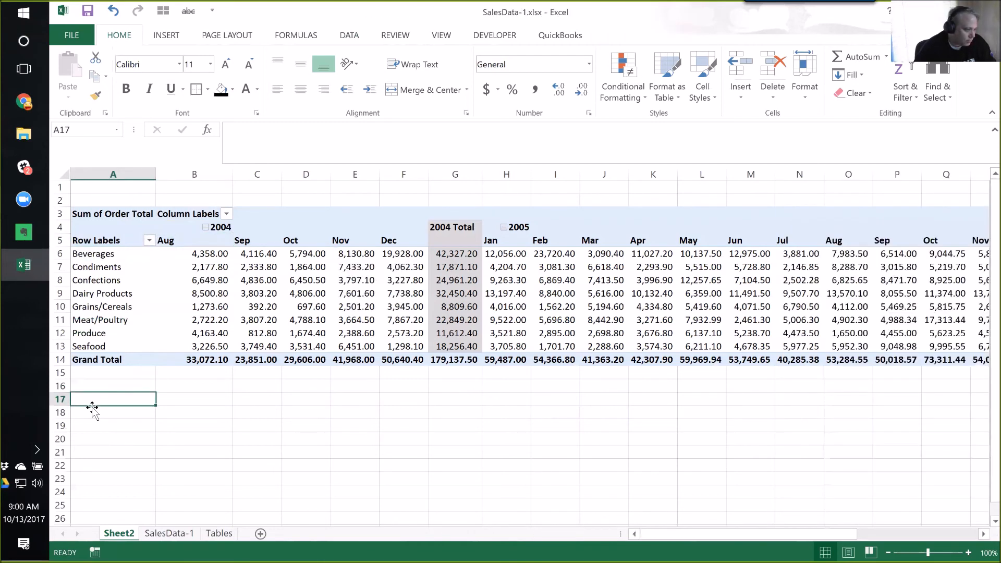
{"action": "left_click", "coordinate": [107, 255]}
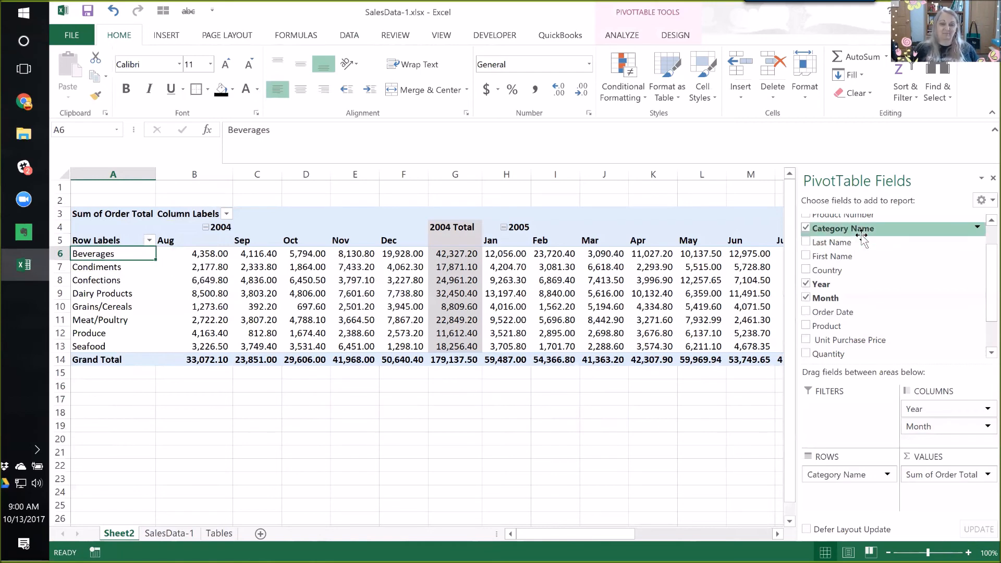
{"action": "scroll", "coordinate": [888, 309], "scroll_direction": "down", "scroll_amount": 1}
{"action": "scroll", "coordinate": [885, 313], "scroll_direction": "up", "scroll_amount": 1}
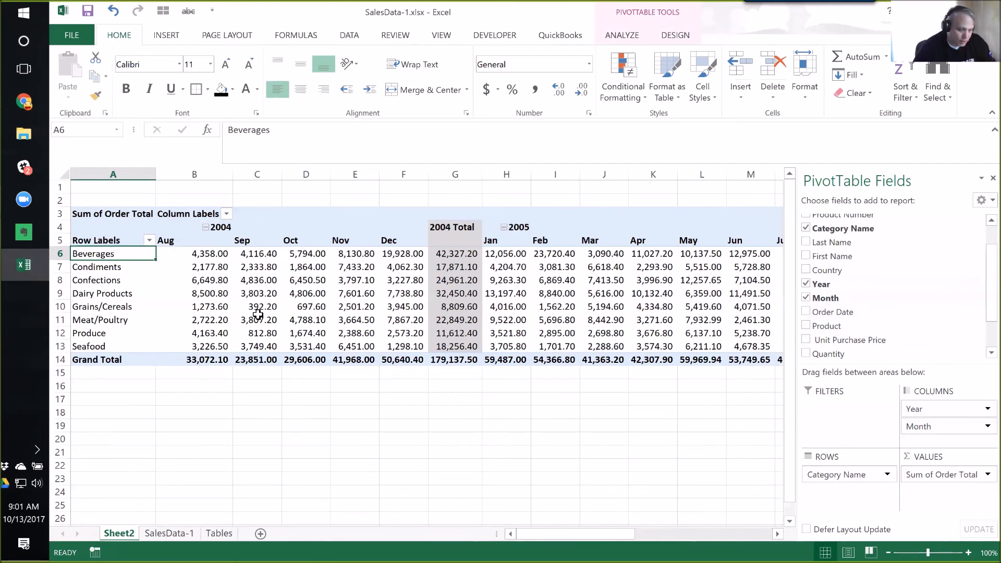
{"action": "left_click_drag", "start_coordinate": [839, 327], "coordinate": [855, 492]}
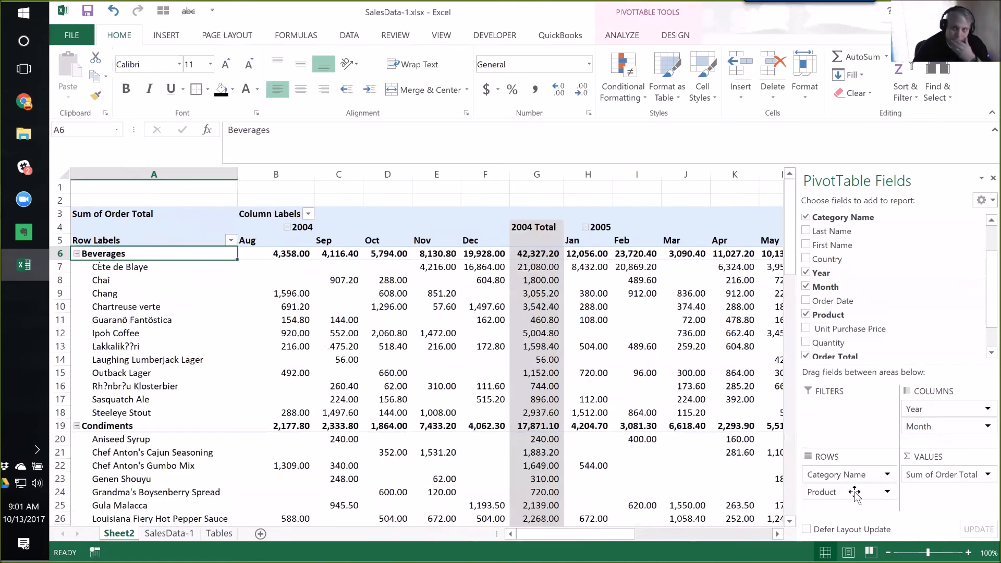
{"action": "scroll", "coordinate": [181, 297], "scroll_direction": "down", "scroll_amount": 2}
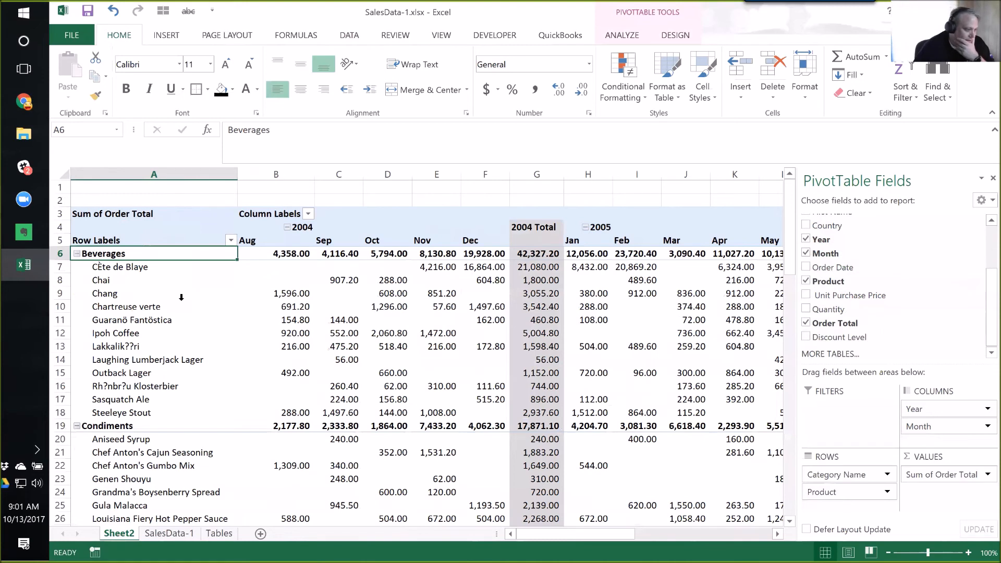
{"action": "key", "text": "Down"}
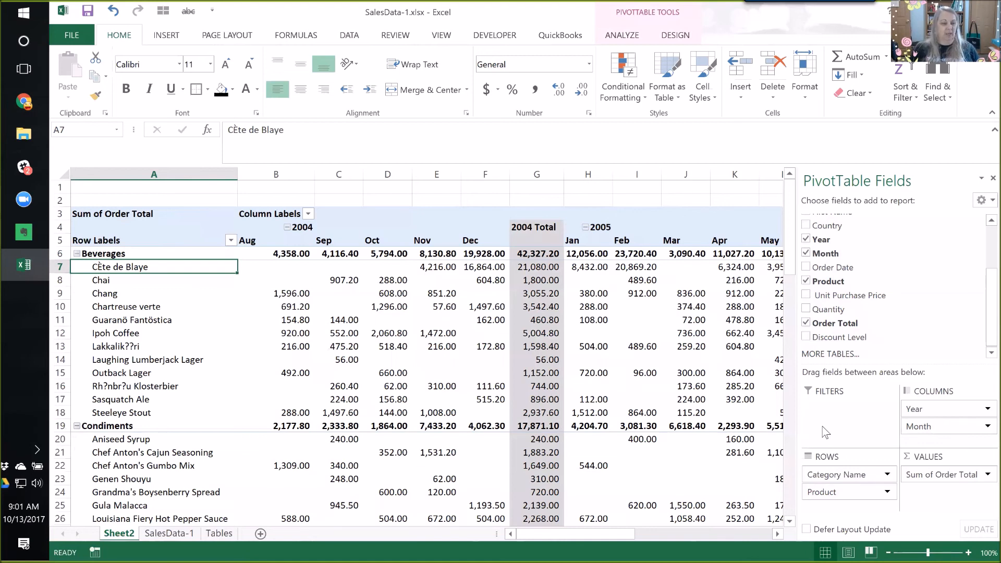
- Switch to Chrome and open the Zoom In podcast page of the Nerd Enterprises website in a new tab
{"action": "key", "text": "alt+Tab"}
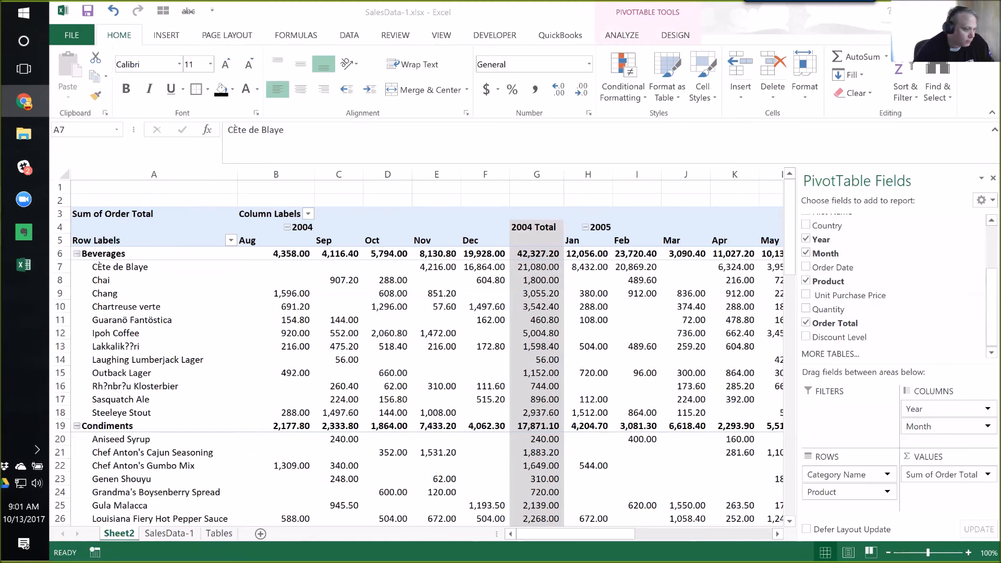
{"action": "left_click_drag", "start_coordinate": [467, 0], "coordinate": [467, 5]}
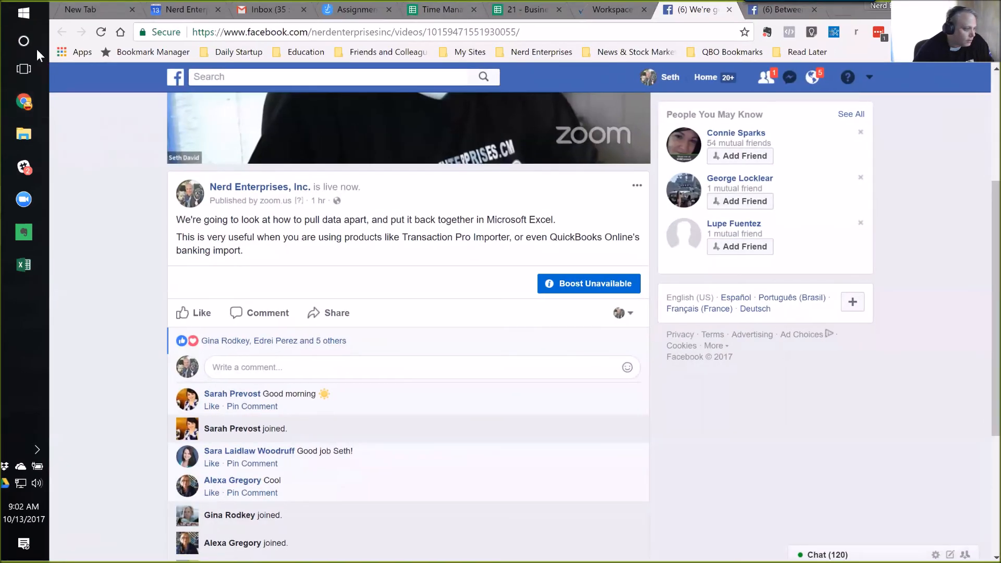
{"action": "left_click", "coordinate": [839, 13]}
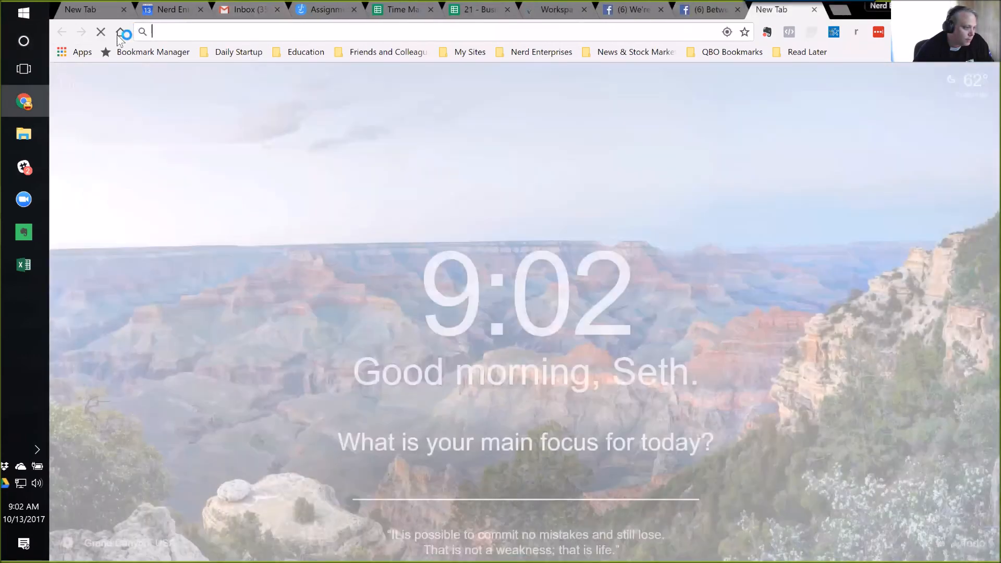
{"action": "left_click", "coordinate": [119, 32]}
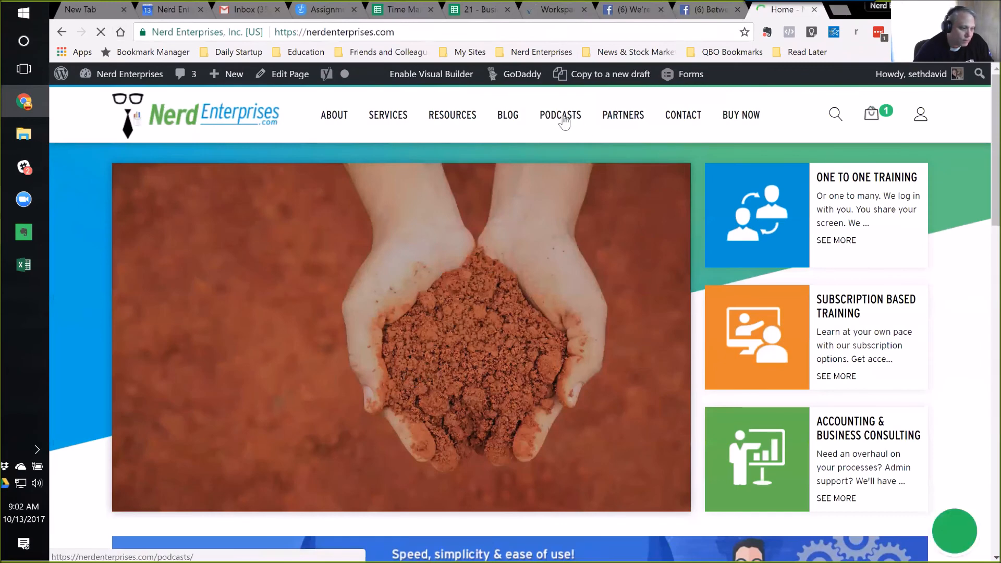
{"action": "mouse_move", "coordinate": [563, 120]}
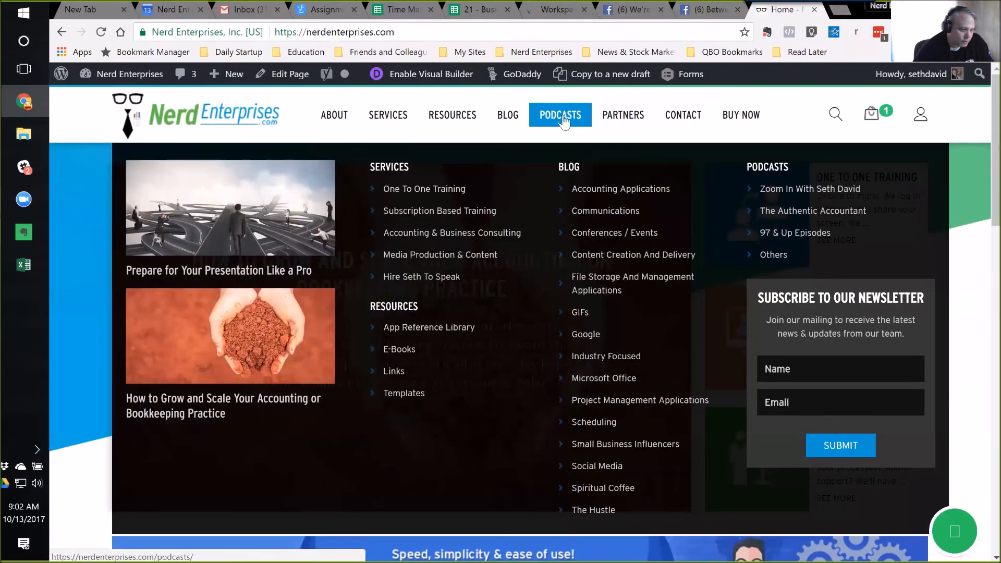
{"action": "left_click", "coordinate": [814, 191]}
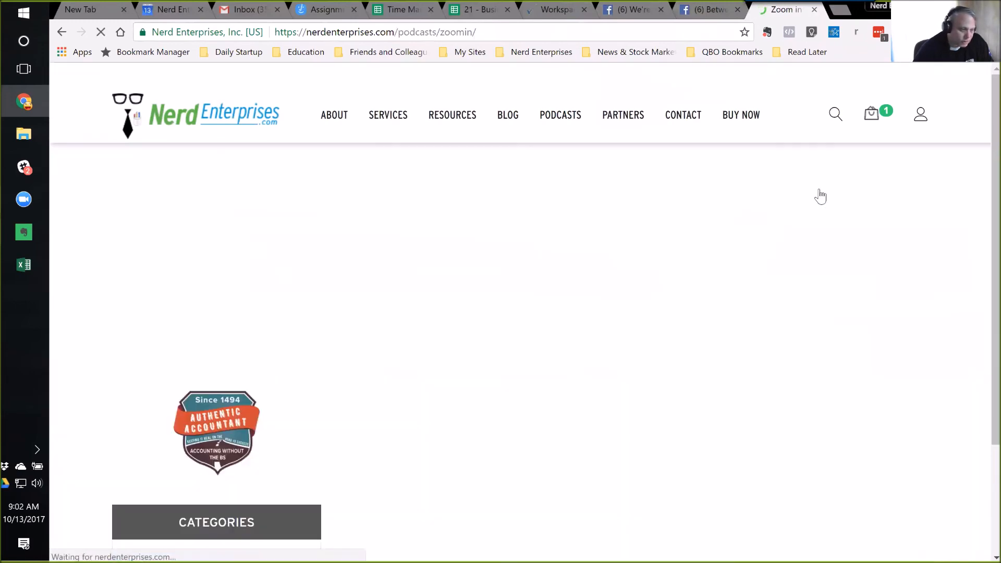
- Look through the episode posts on the Zoom In podcast page, including the registration post for upcoming episodes
{"action": "scroll", "coordinate": [528, 389], "scroll_direction": "down", "scroll_amount": 5}
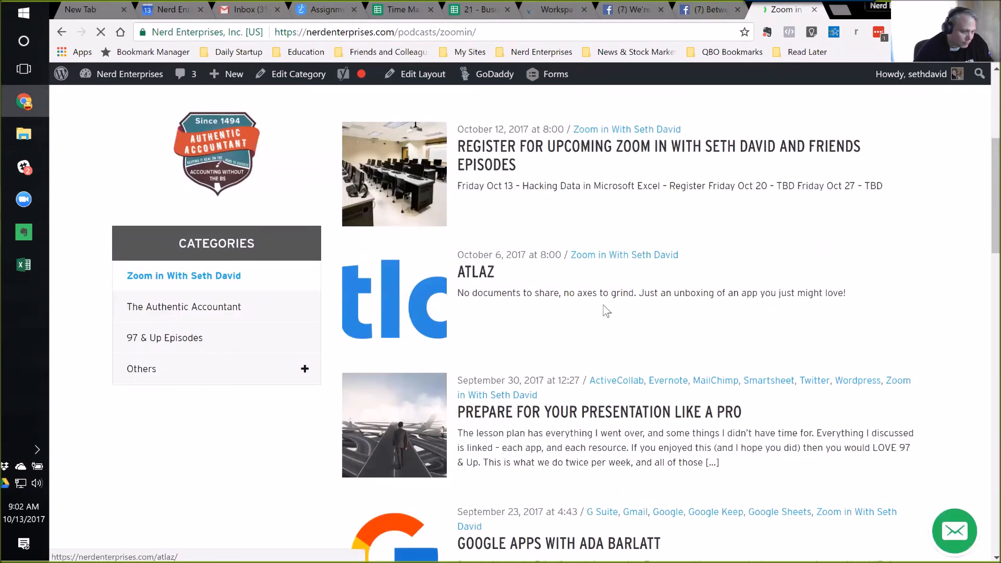
{"action": "scroll", "coordinate": [625, 318], "scroll_direction": "down", "scroll_amount": 1}
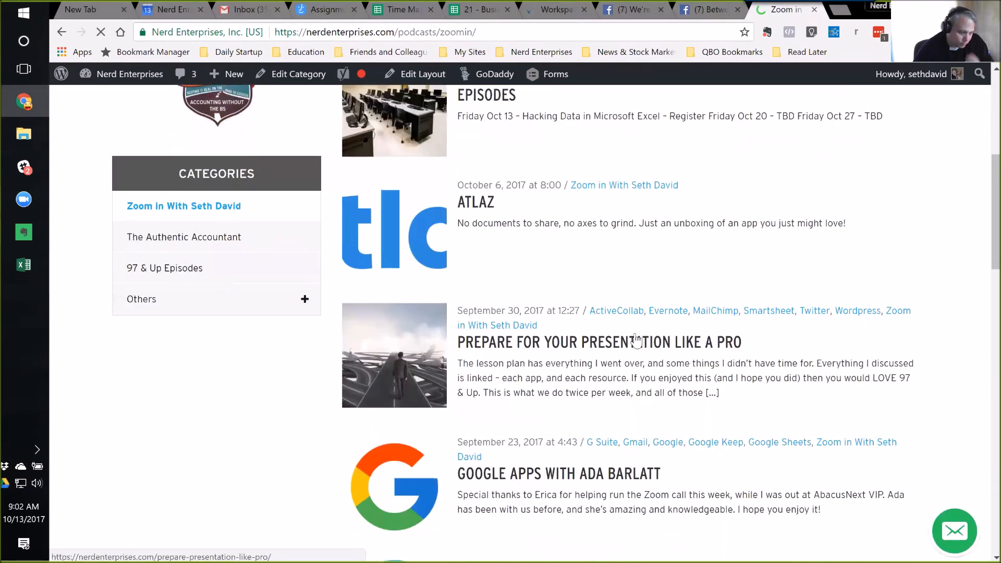
{"action": "scroll", "coordinate": [633, 342], "scroll_direction": "up", "scroll_amount": 5}
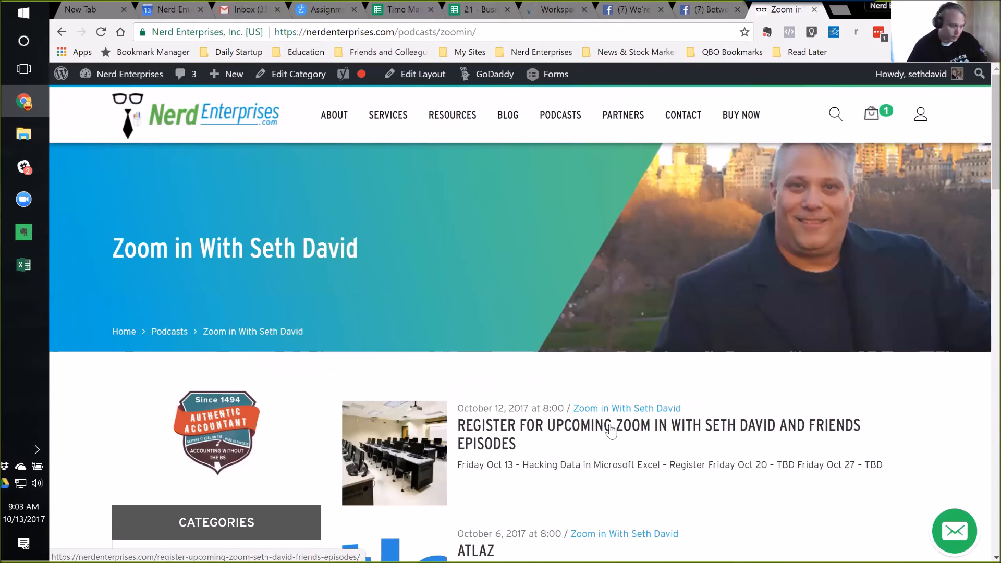
{"action": "scroll", "coordinate": [618, 437], "scroll_direction": "down", "scroll_amount": 1}
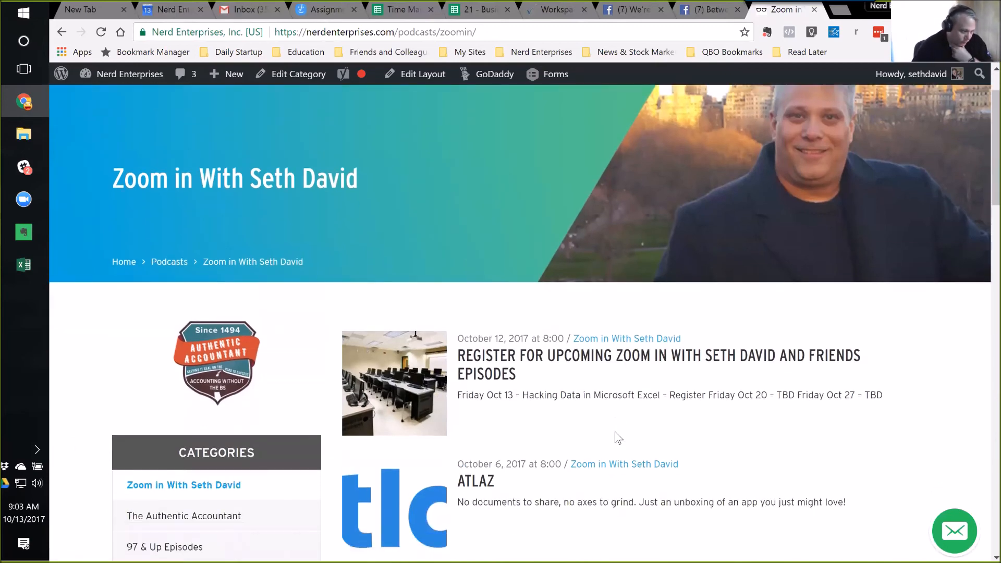
{"action": "scroll", "coordinate": [617, 440], "scroll_direction": "up", "scroll_amount": 1}
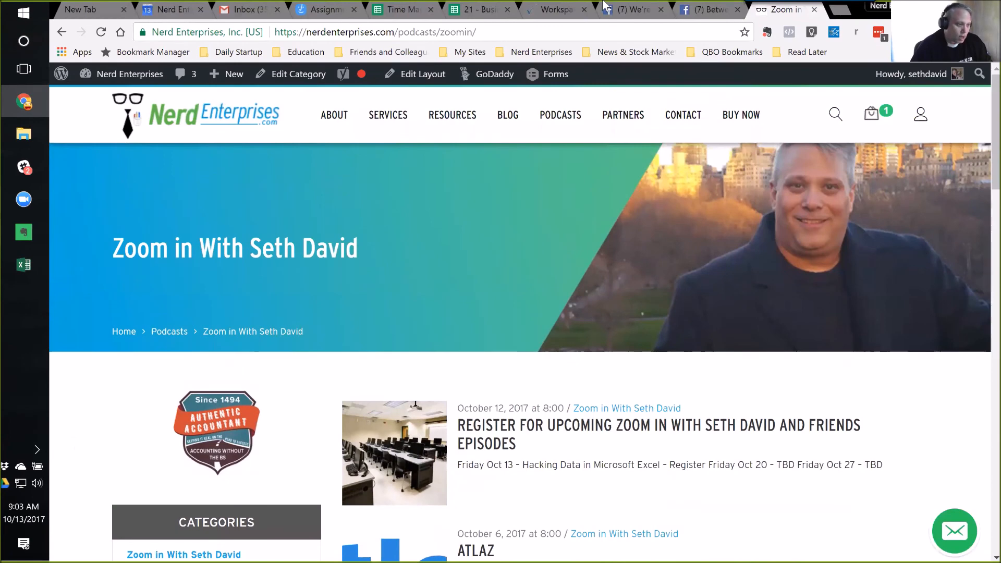
- Pin the "And we're Live - Hacking Data in Microsoft Excel" post in the Between Wall and Main Strategy Forum group, replacing the current pinned post
{"action": "left_click", "coordinate": [636, 13]}
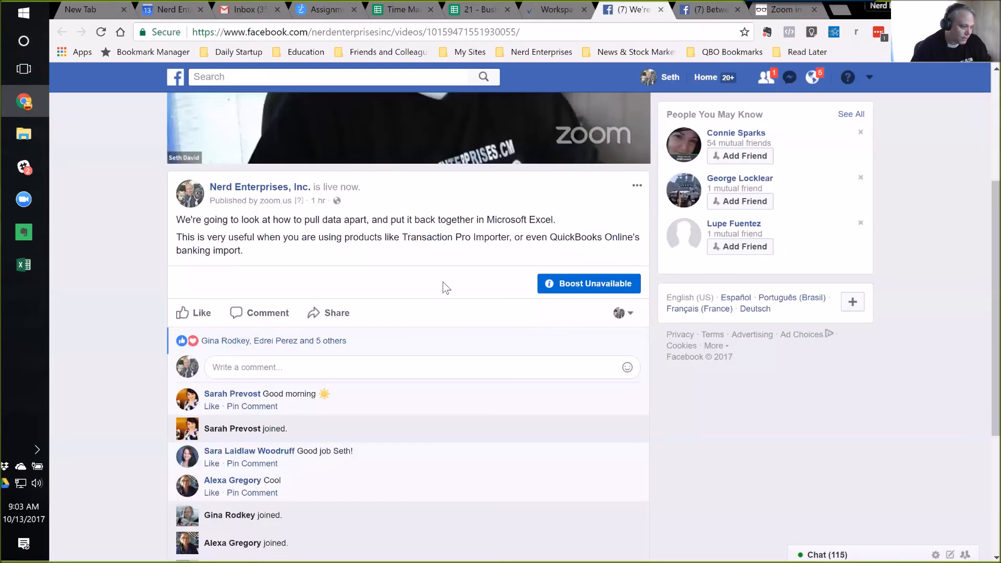
{"action": "scroll", "coordinate": [446, 288], "scroll_direction": "up", "scroll_amount": 4}
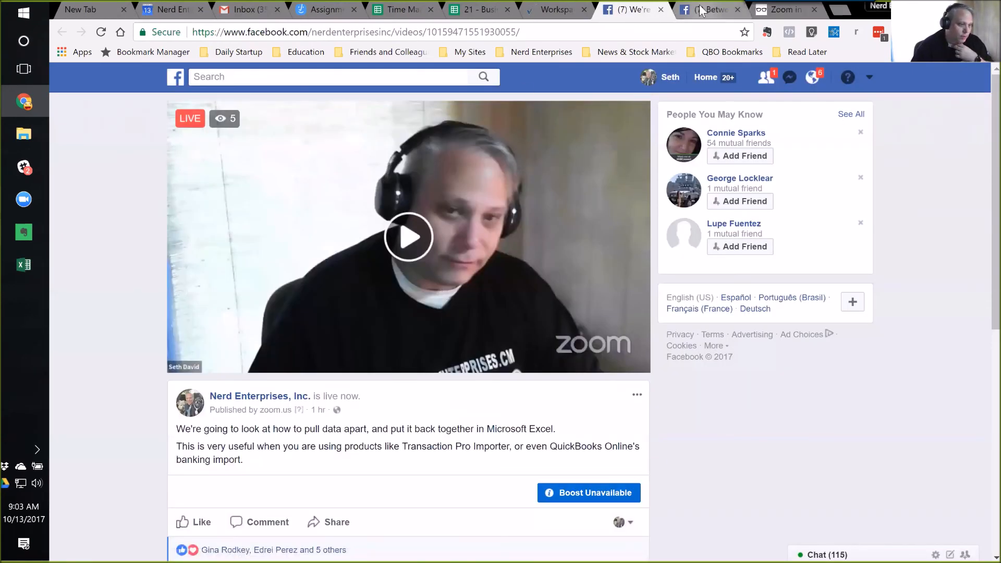
{"action": "left_click", "coordinate": [702, 10]}
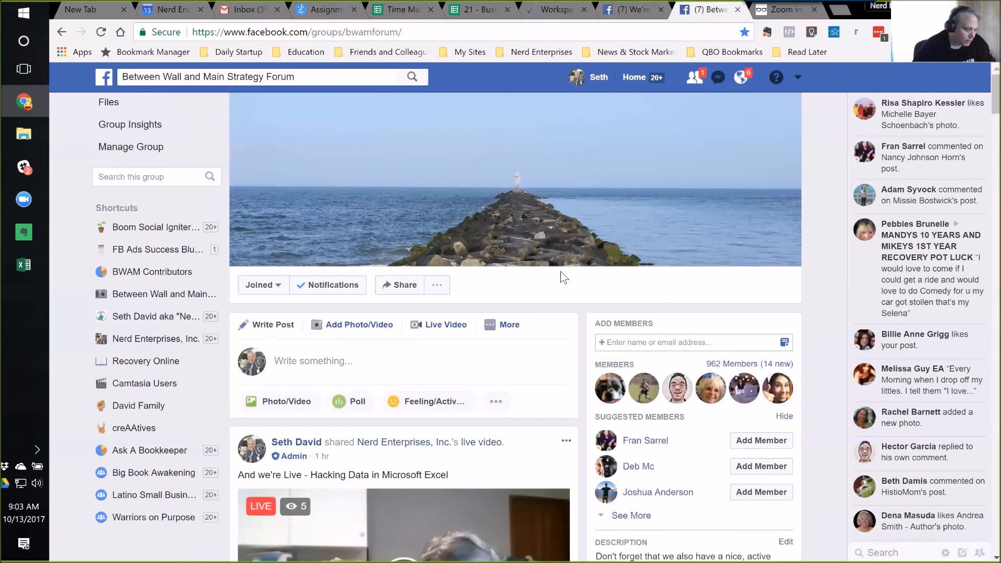
{"action": "scroll", "coordinate": [561, 277], "scroll_direction": "down", "scroll_amount": 5}
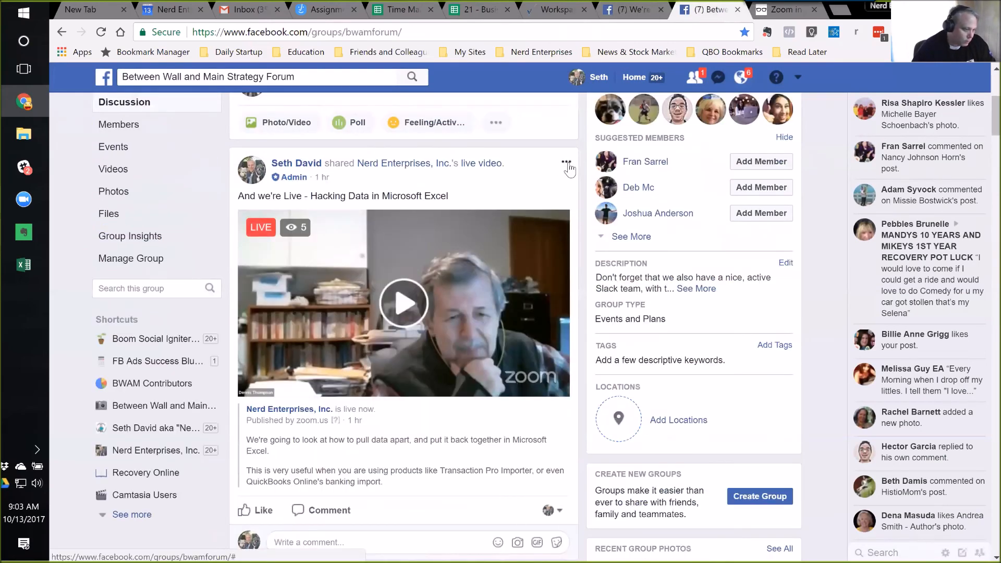
{"action": "left_click", "coordinate": [567, 163]}
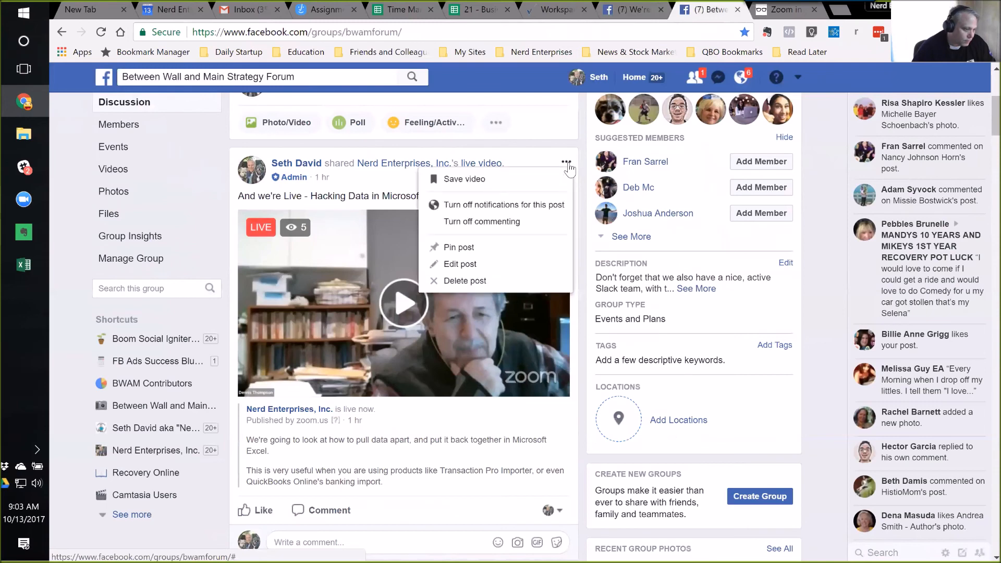
{"action": "left_click", "coordinate": [465, 249]}
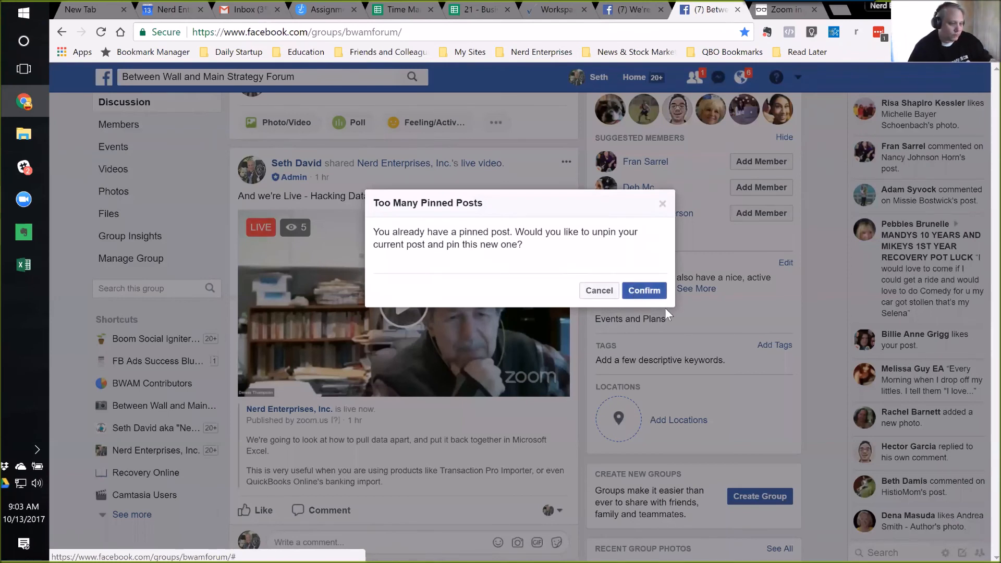
{"action": "left_click", "coordinate": [638, 291]}
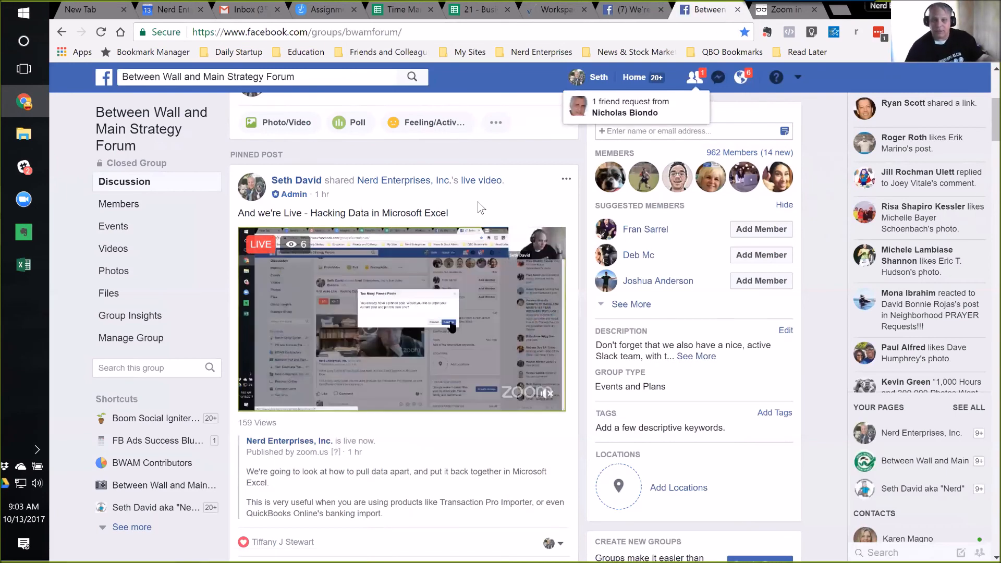
- Revisit the podcast page and the group's pinned post, and view the comments below the live video on Facebook
{"action": "left_click", "coordinate": [777, 16]}
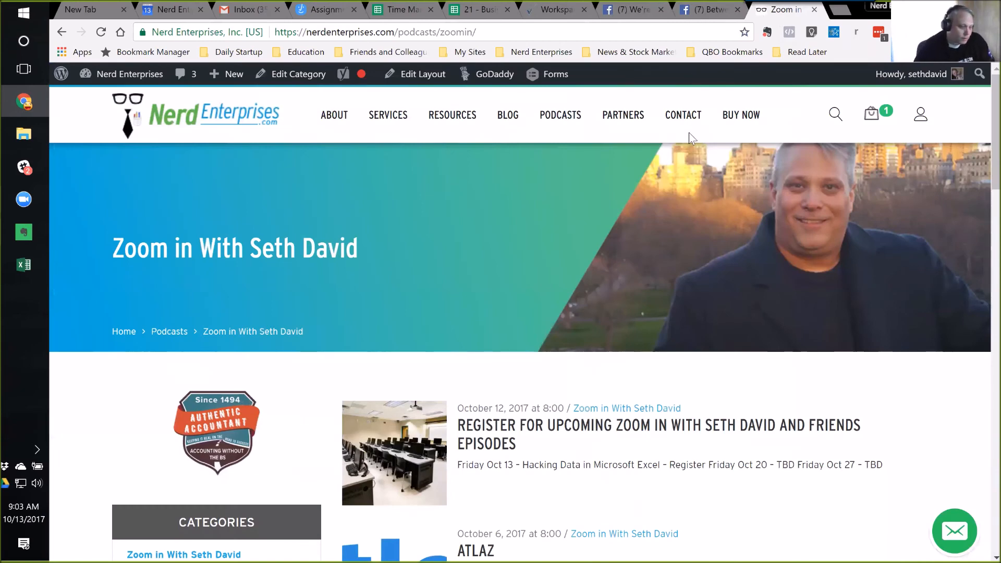
{"action": "scroll", "coordinate": [694, 205], "scroll_direction": "down", "scroll_amount": 3}
{"action": "scroll", "coordinate": [642, 236], "scroll_direction": "up", "scroll_amount": 2}
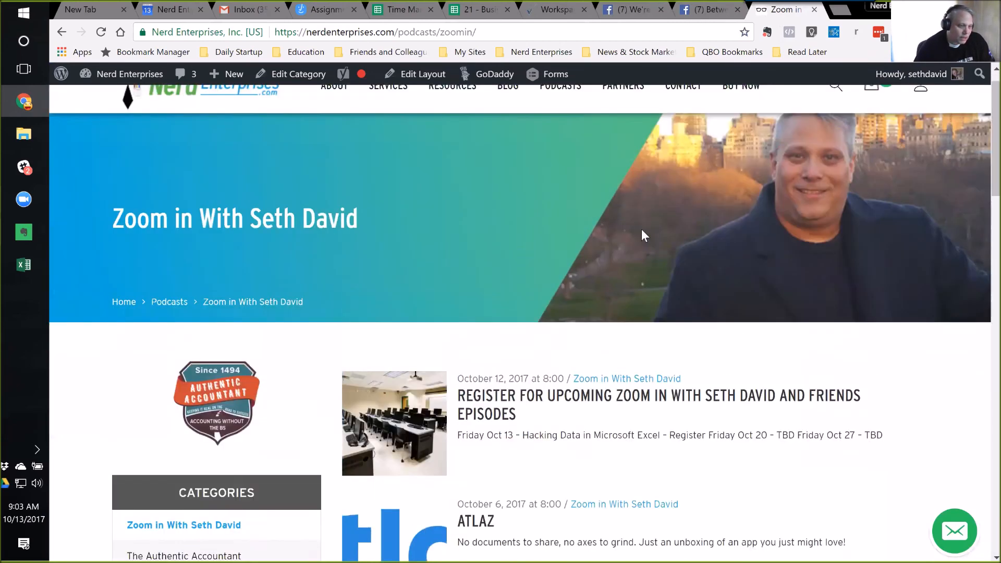
{"action": "left_click", "coordinate": [704, 9]}
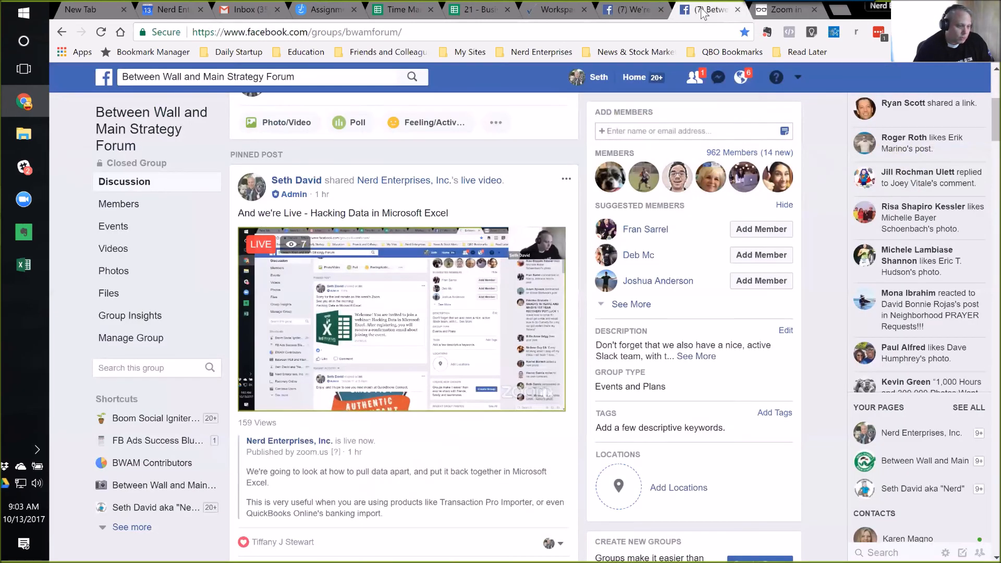
{"action": "mouse_move", "coordinate": [397, 285]}
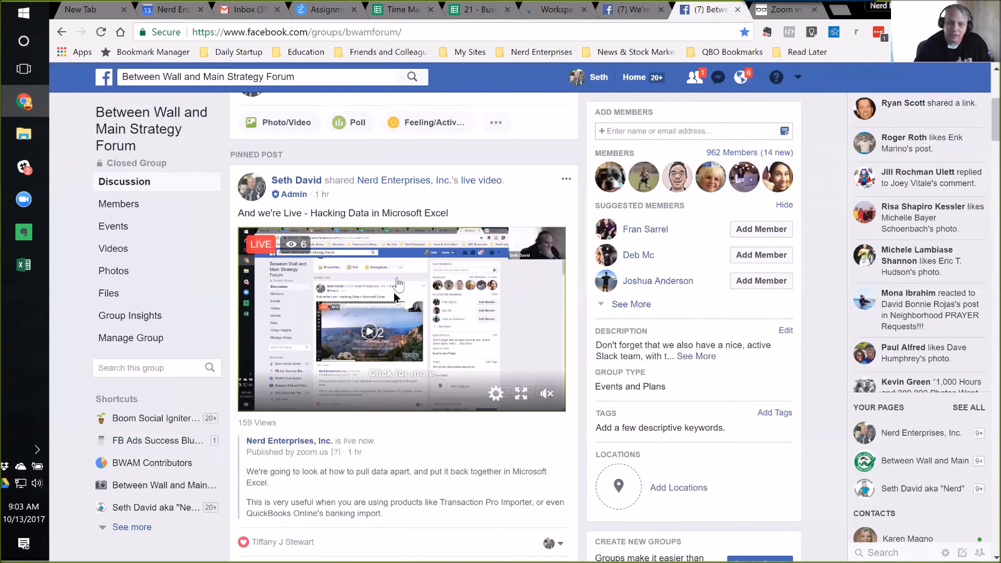
{"action": "left_click", "coordinate": [632, 11]}
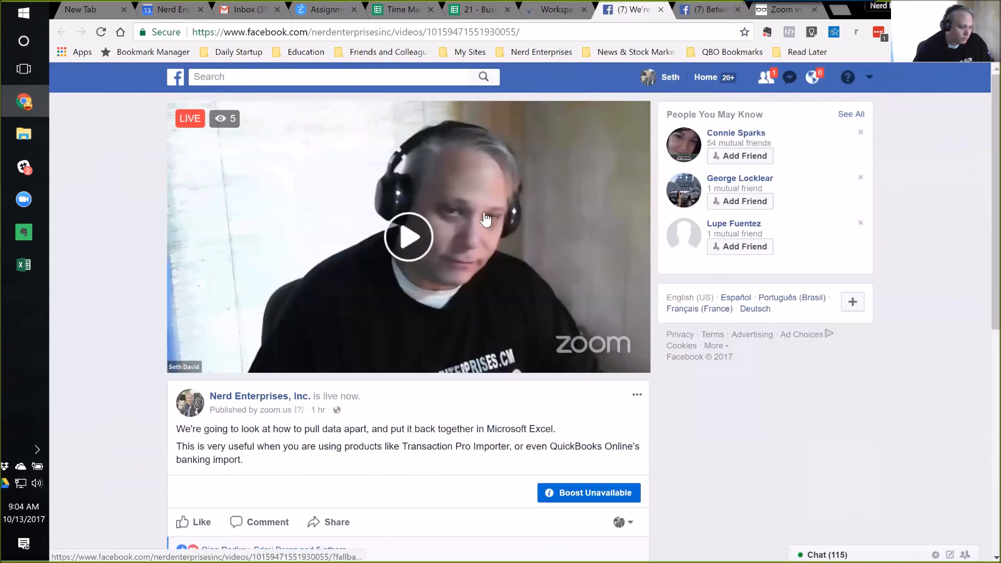
{"action": "scroll", "coordinate": [458, 252], "scroll_direction": "down", "scroll_amount": 4}
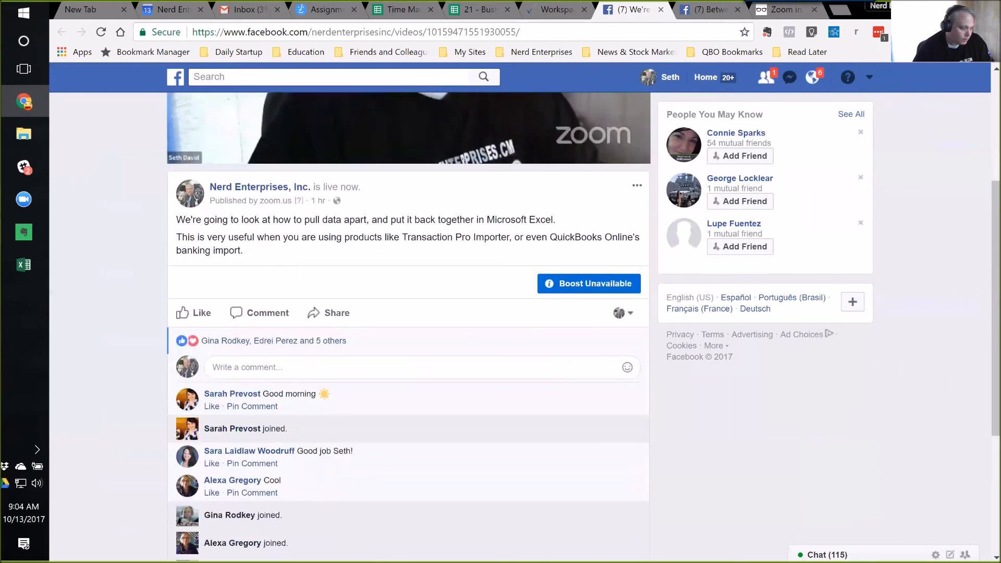
- Open the "21 - Business Management in the Cloud" course outline spreadsheet and look through its lessons from section 01 to section 12
{"action": "scroll", "coordinate": [406, 271], "scroll_direction": "up", "scroll_amount": 4}
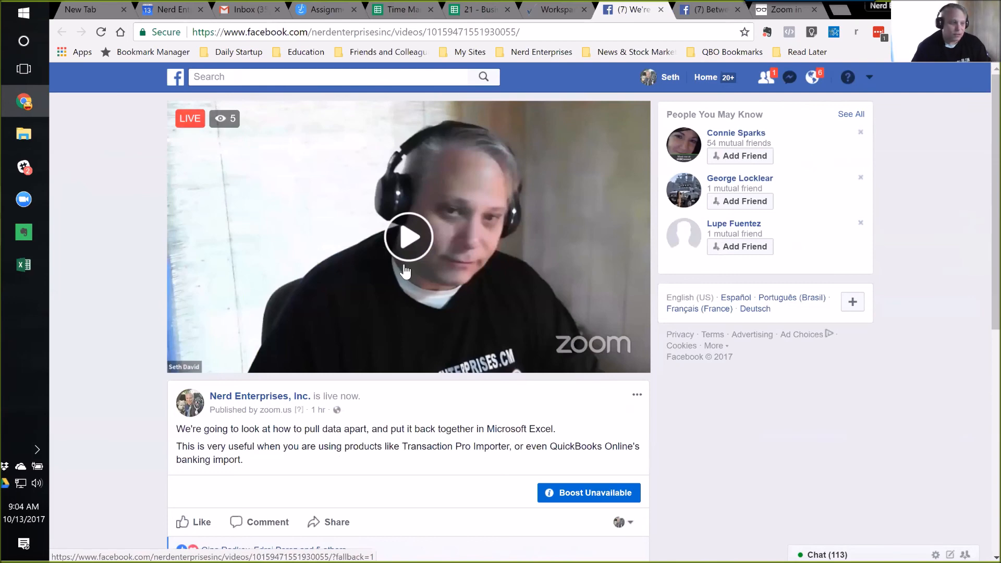
{"action": "left_click", "coordinate": [469, 11]}
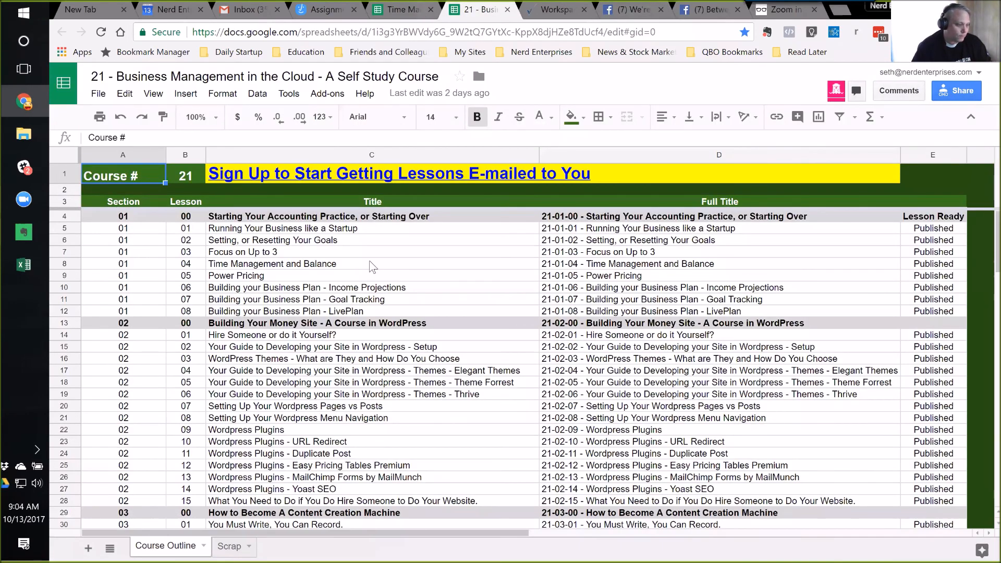
{"action": "left_click", "coordinate": [308, 231]}
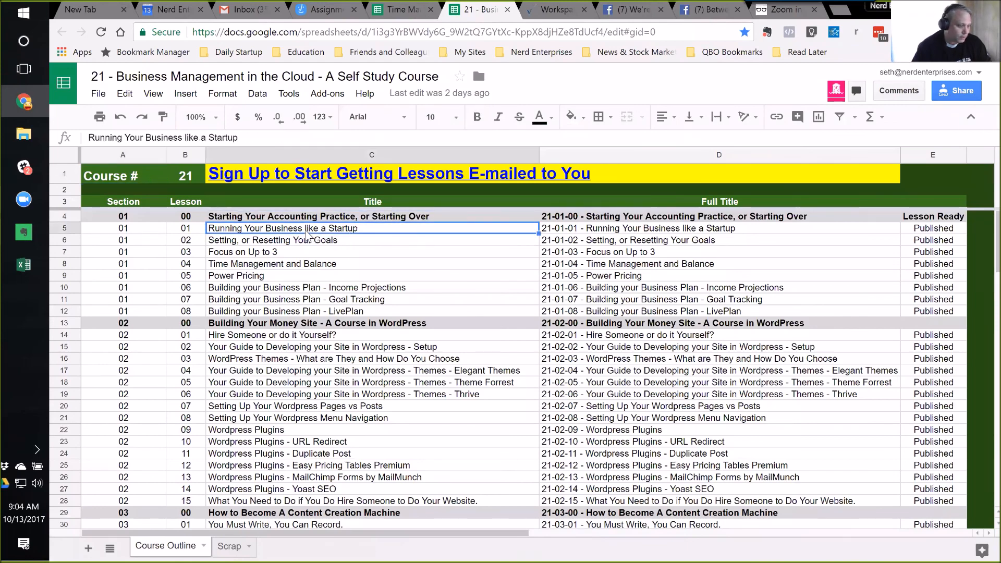
{"action": "left_click", "coordinate": [350, 326]}
{"action": "scroll", "coordinate": [417, 358], "scroll_direction": "down", "scroll_amount": 6}
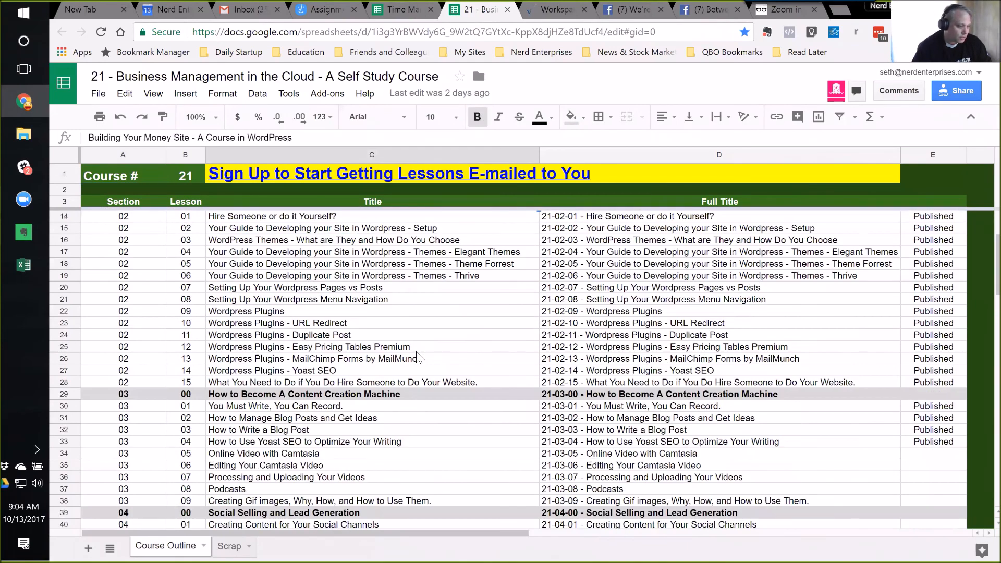
{"action": "scroll", "coordinate": [416, 352], "scroll_direction": "down", "scroll_amount": 3}
{"action": "left_click", "coordinate": [417, 353]}
{"action": "scroll", "coordinate": [414, 360], "scroll_direction": "down", "scroll_amount": 3}
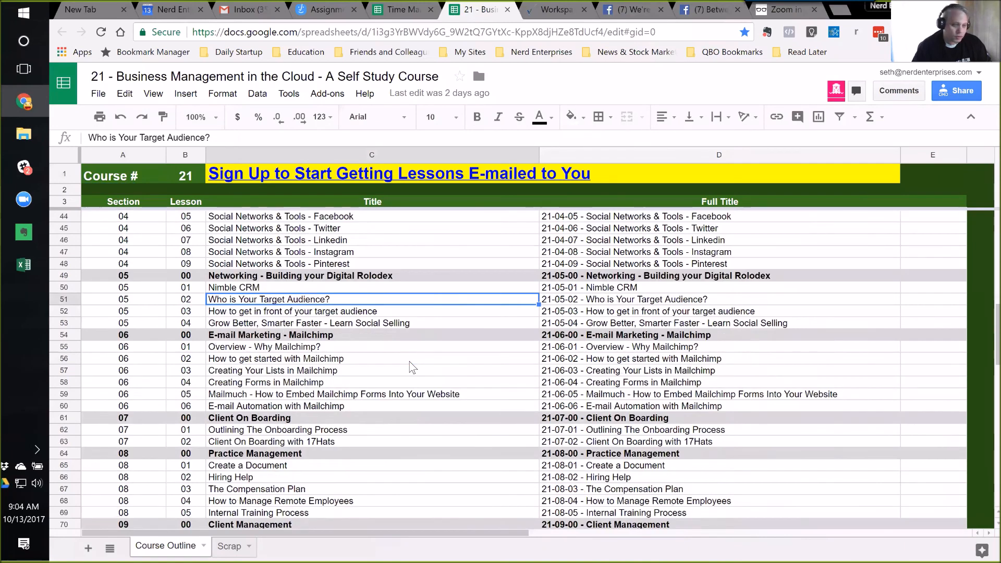
{"action": "scroll", "coordinate": [412, 368], "scroll_direction": "down", "scroll_amount": 3}
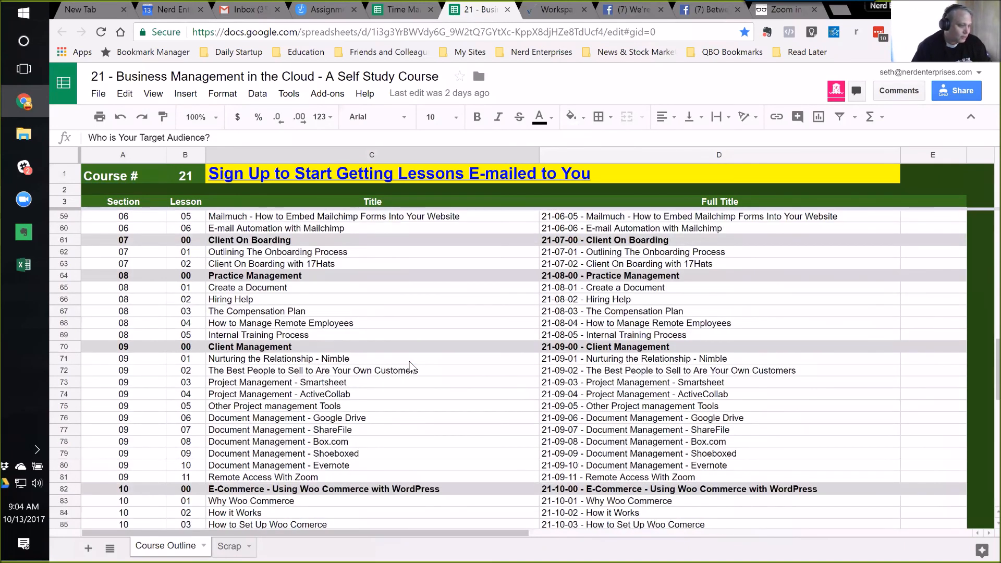
{"action": "left_click", "coordinate": [441, 311]}
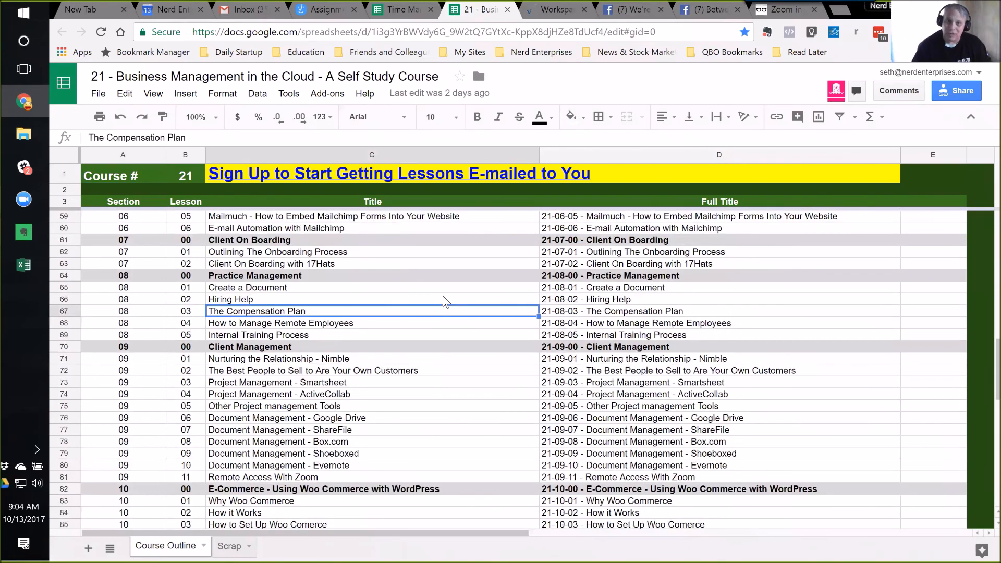
{"action": "scroll", "coordinate": [441, 313], "scroll_direction": "down", "scroll_amount": 3}
{"action": "left_click", "coordinate": [412, 310]}
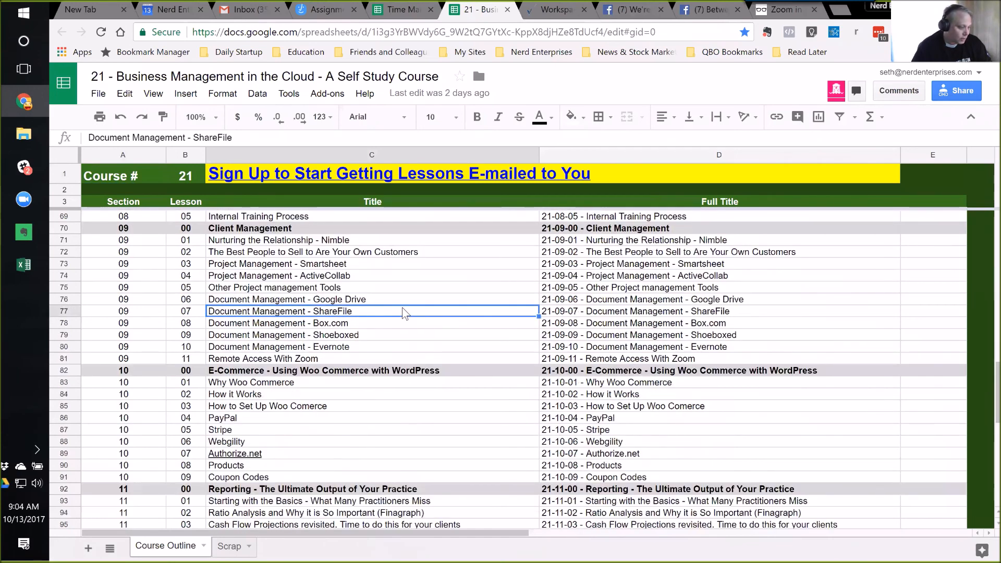
{"action": "scroll", "coordinate": [403, 311], "scroll_direction": "down", "scroll_amount": 2}
{"action": "left_click", "coordinate": [375, 335]}
{"action": "scroll", "coordinate": [377, 317], "scroll_direction": "down", "scroll_amount": 2}
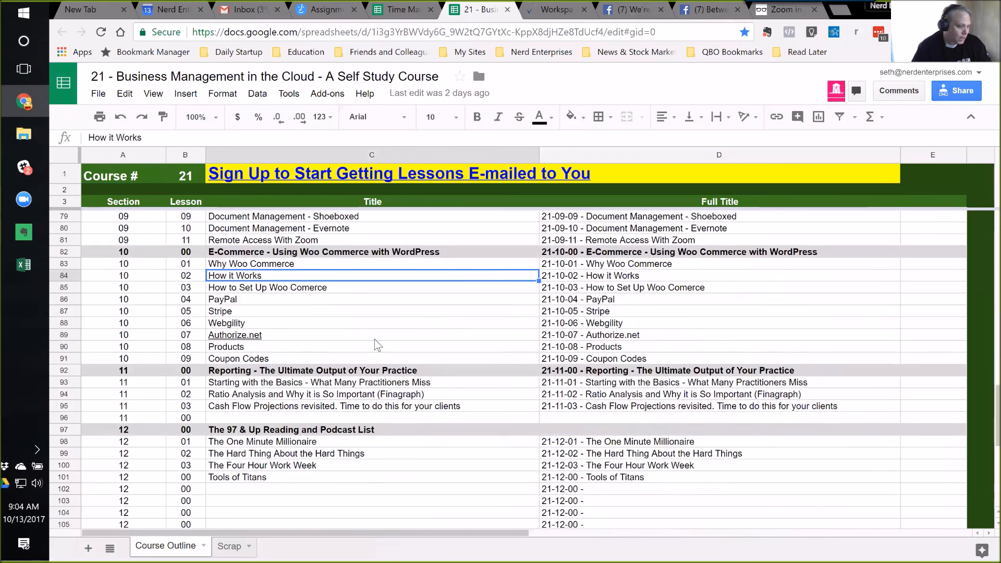
{"action": "scroll", "coordinate": [377, 316], "scroll_direction": "down", "scroll_amount": 2}
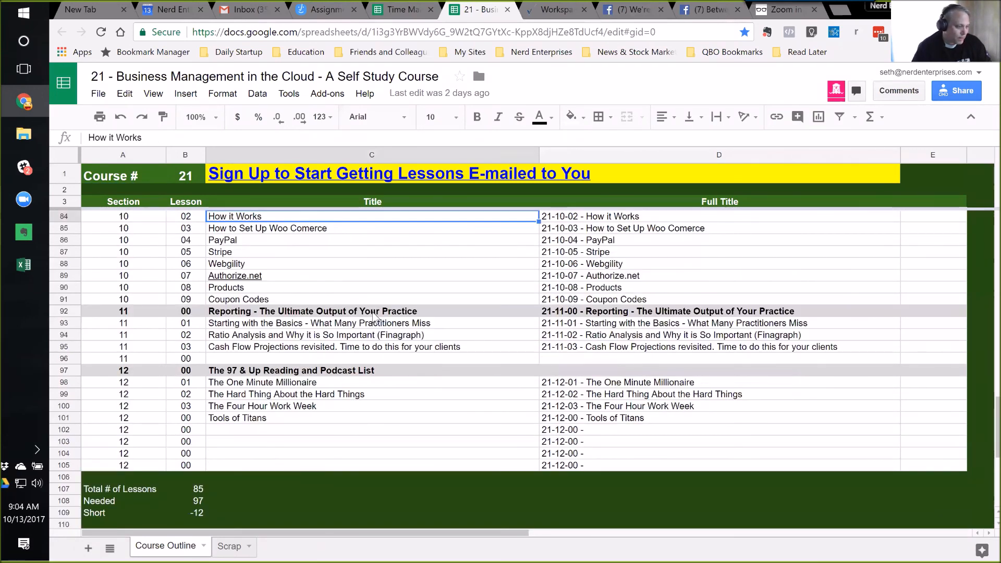
{"action": "left_click", "coordinate": [375, 324]}
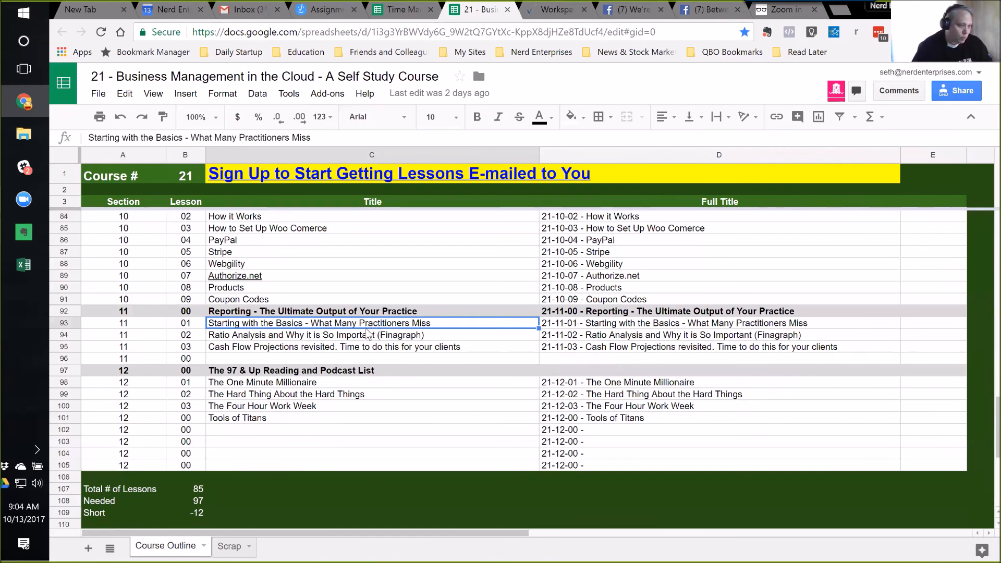
{"action": "left_click", "coordinate": [317, 384]}
{"action": "scroll", "coordinate": [393, 409], "scroll_direction": "down", "scroll_amount": 2}
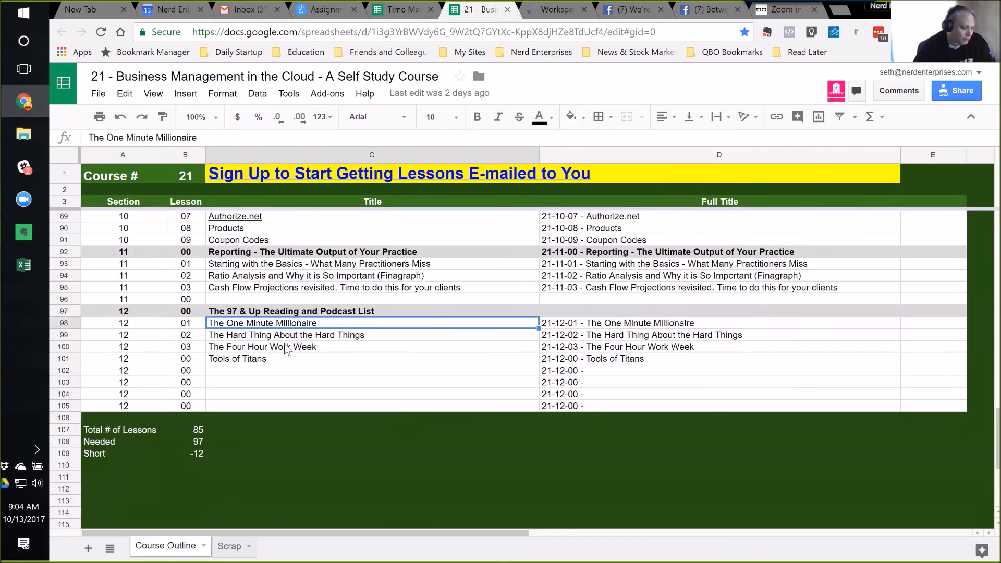
{"action": "left_click", "coordinate": [269, 369]}
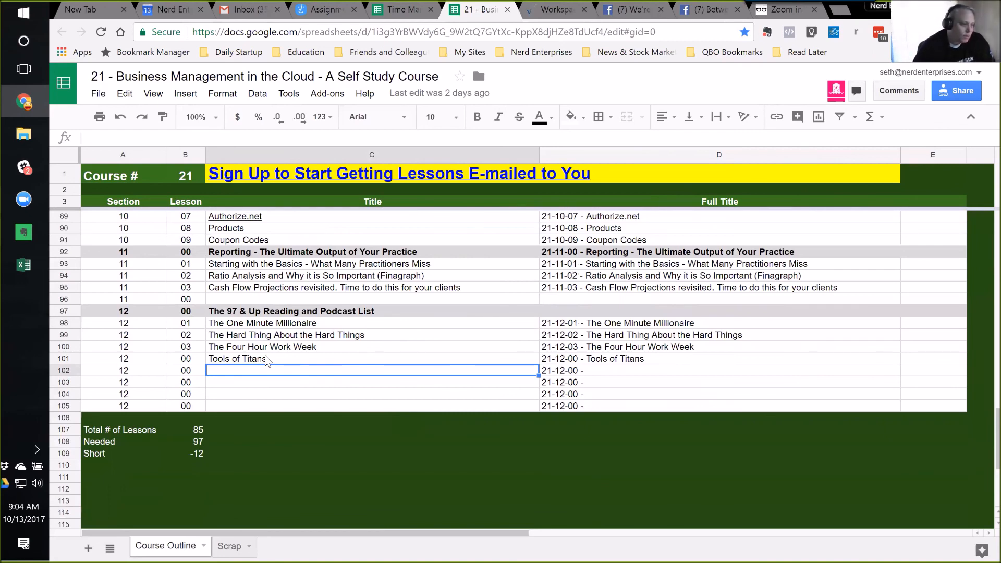
- Open the Subscription Based Training page on the Nerd Enterprises website and find the "97 & Up - Business Management in the Cloud" course
{"action": "left_click", "coordinate": [782, 10]}
{"action": "mouse_move", "coordinate": [452, 112]}
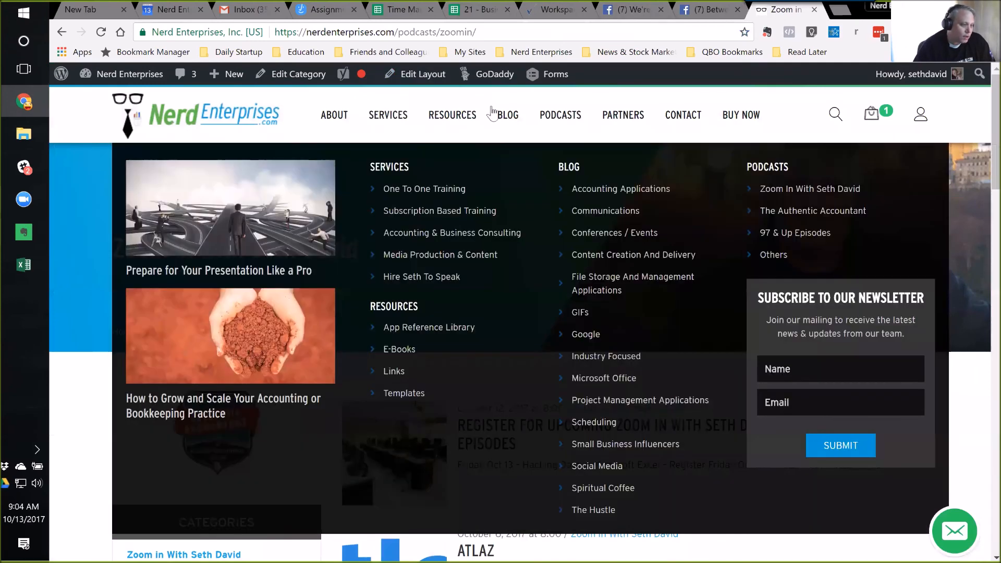
{"action": "left_click", "coordinate": [430, 211]}
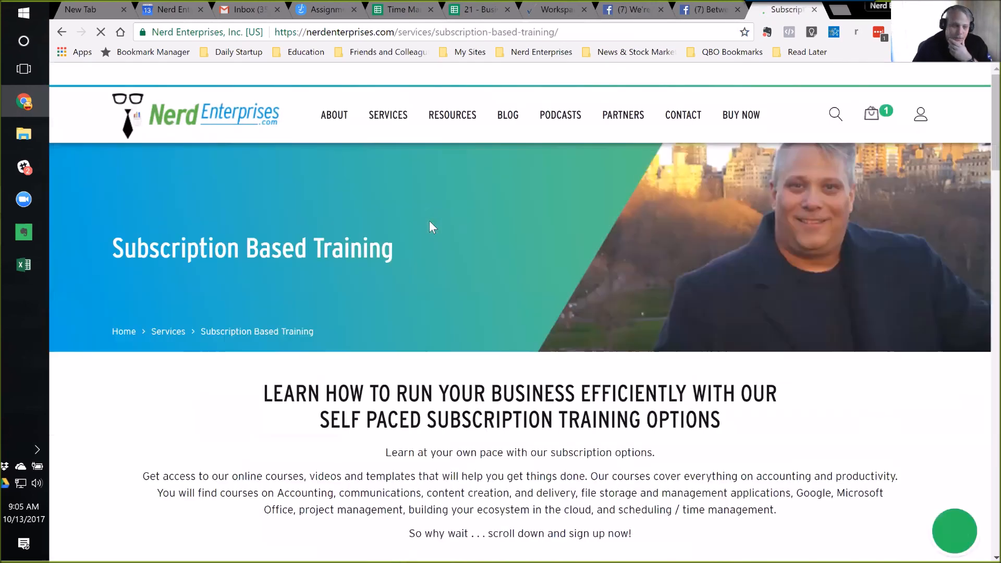
{"action": "scroll", "coordinate": [548, 260], "scroll_direction": "down", "scroll_amount": 7}
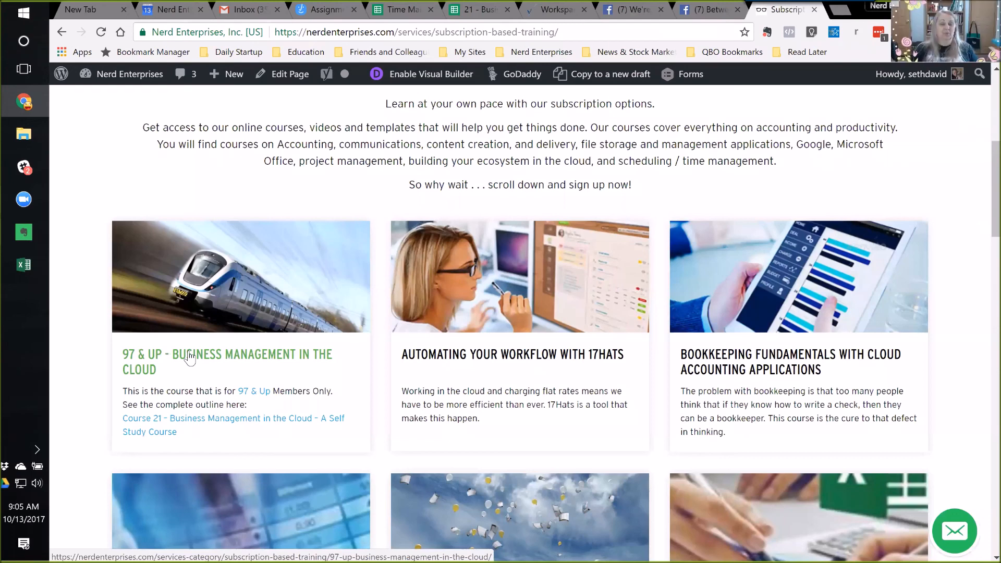
{"action": "mouse_move", "coordinate": [516, 74]}
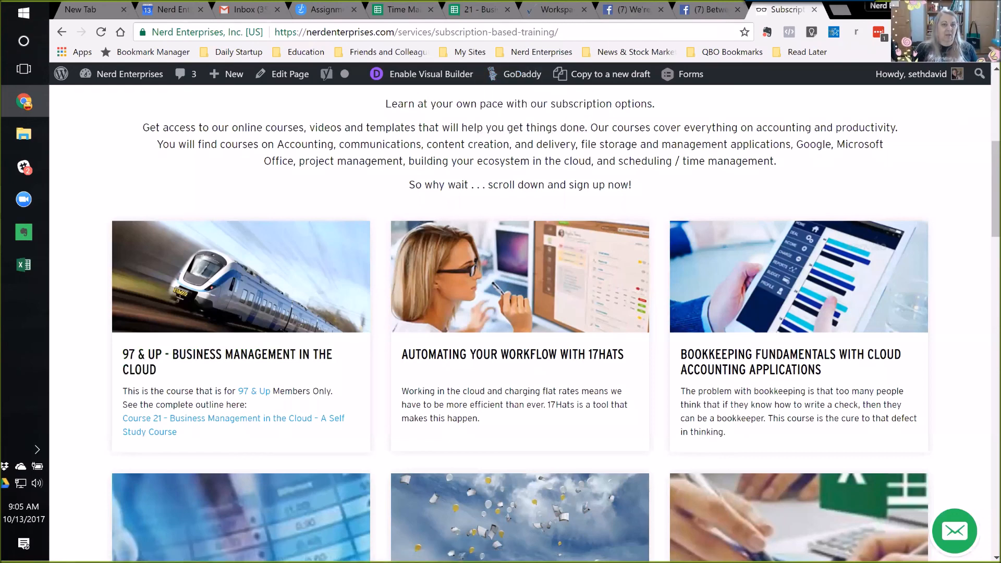